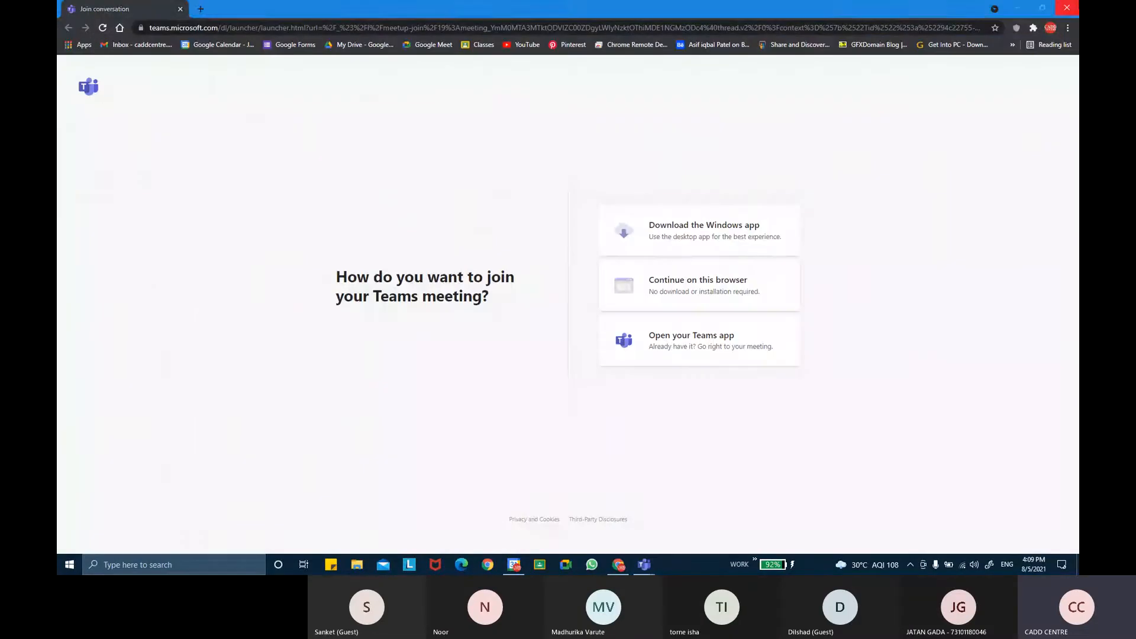
Close the browser windows and open the SLIDING WINDOWS family from the recent families
left_click(1068, 8)
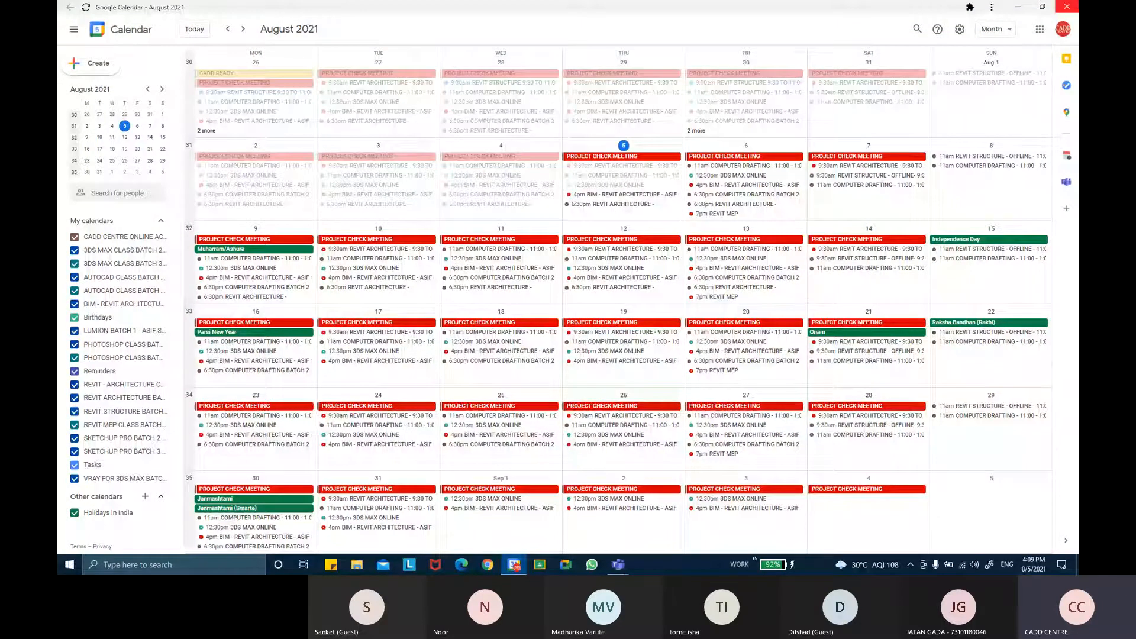
left_click(1066, 6)
double_click(439, 23)
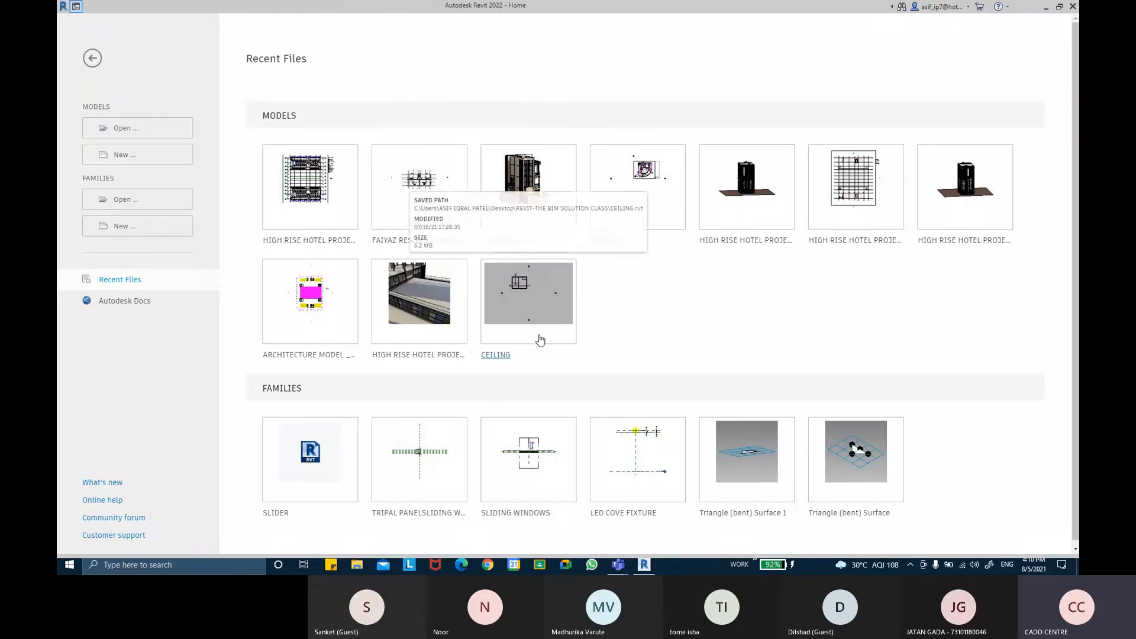
left_click(525, 515)
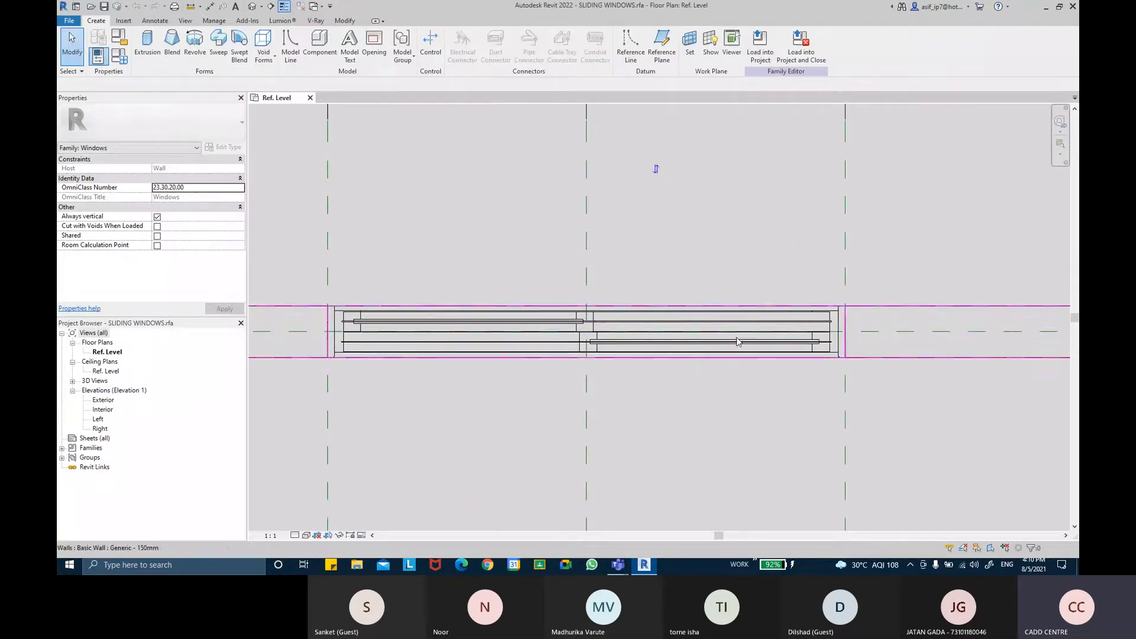
Switch to the Teams meeting, admit the guest waiting in the lobby, and minimize the meeting window
left_click(605, 521)
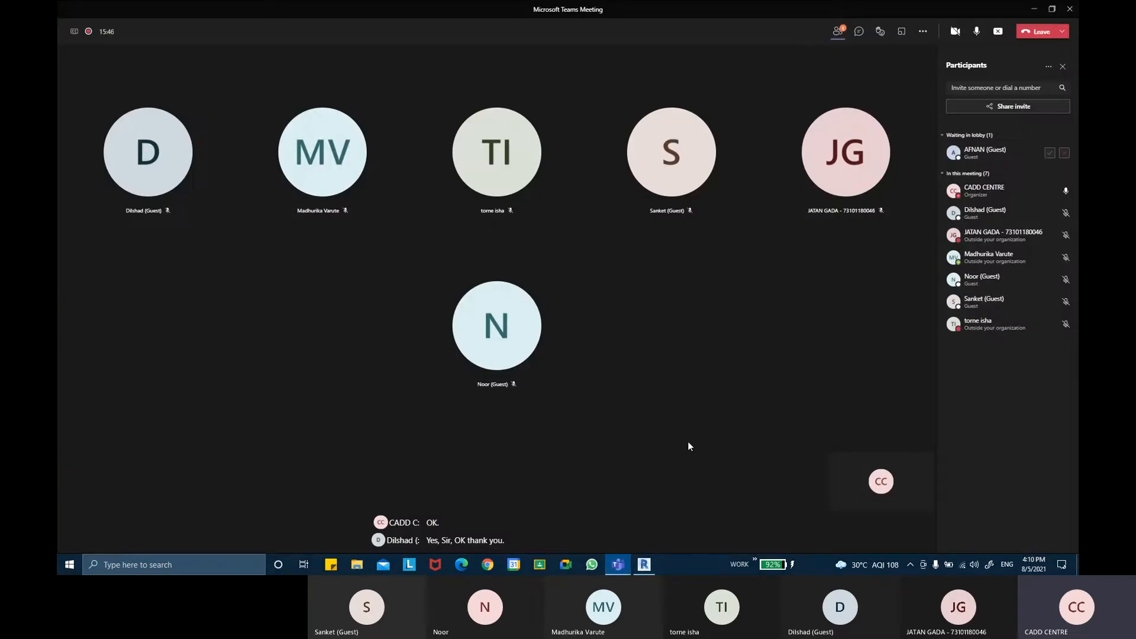
left_click(1051, 154)
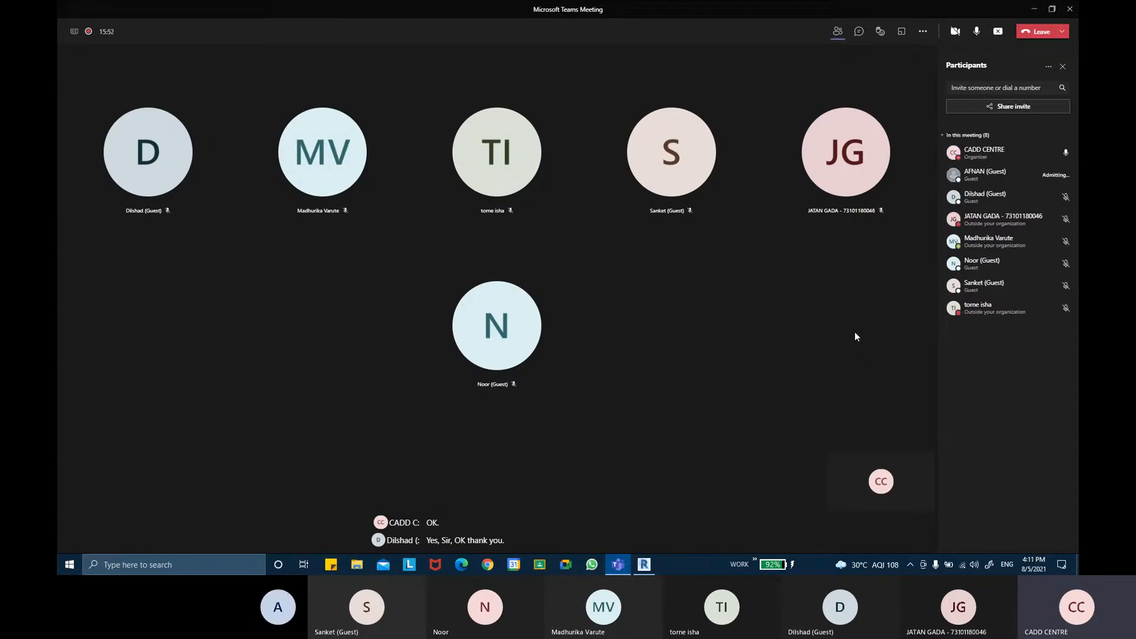
left_click(1034, 8)
Examine the sliding window's panels and frame in the floor plan
scroll(691, 221, "up", 4)
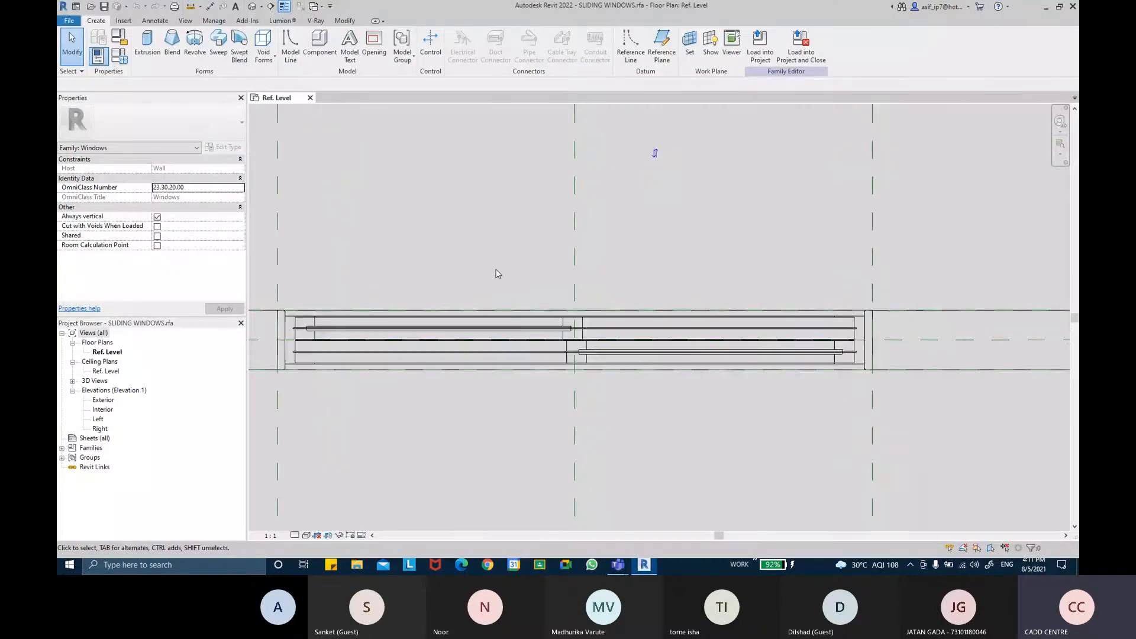
scroll(747, 247, "down", 3)
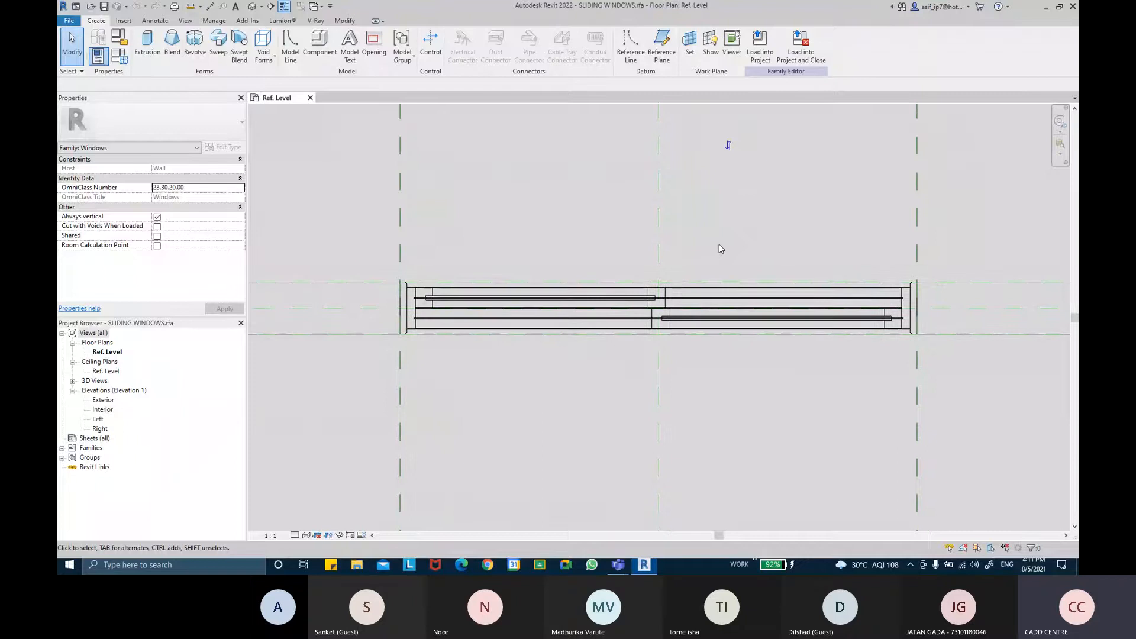
scroll(419, 297, "up", 2)
scroll(541, 187, "up", 1)
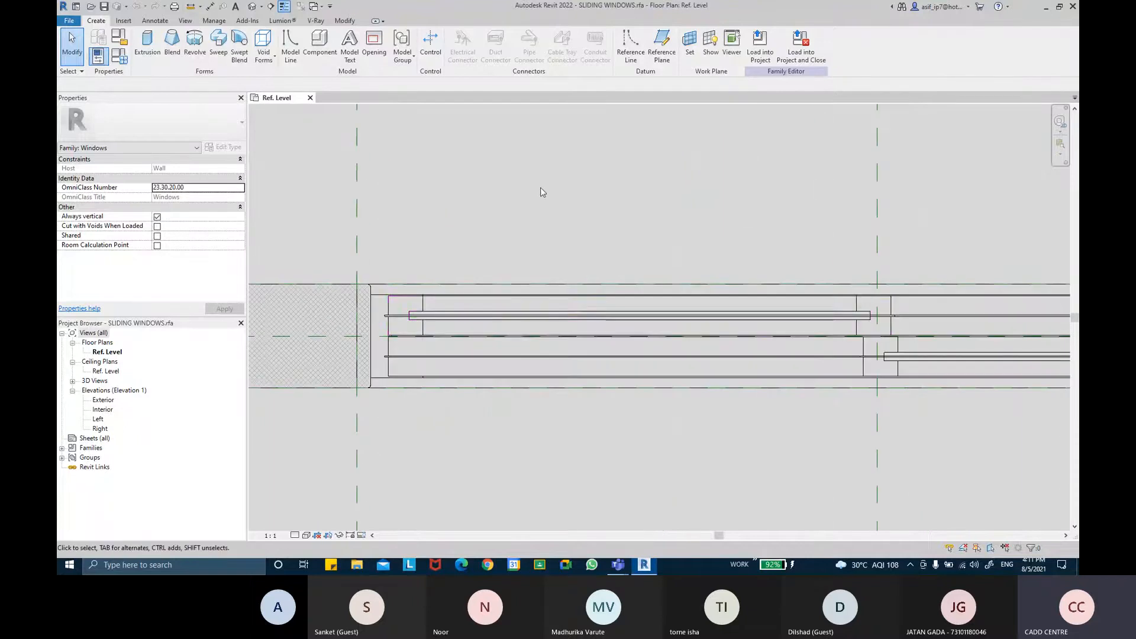
scroll(541, 187, "down", 1)
scroll(567, 151, "down", 1)
scroll(567, 151, "down", 2)
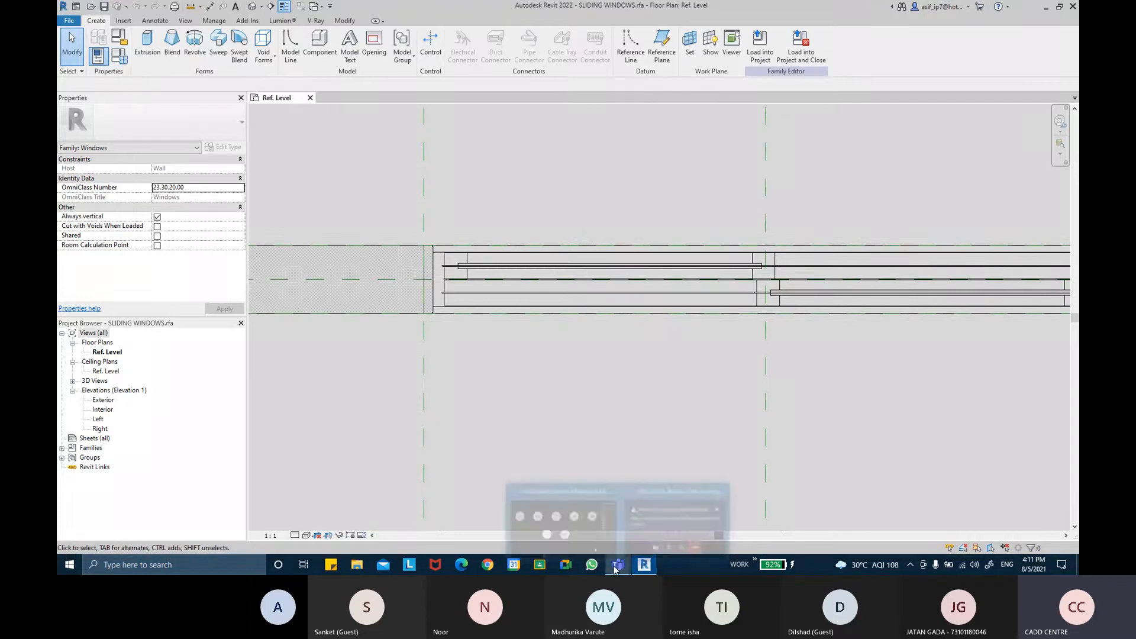
Switch to the Teams meeting again, admit the next waiting guest, and minimize the window
left_click(600, 516)
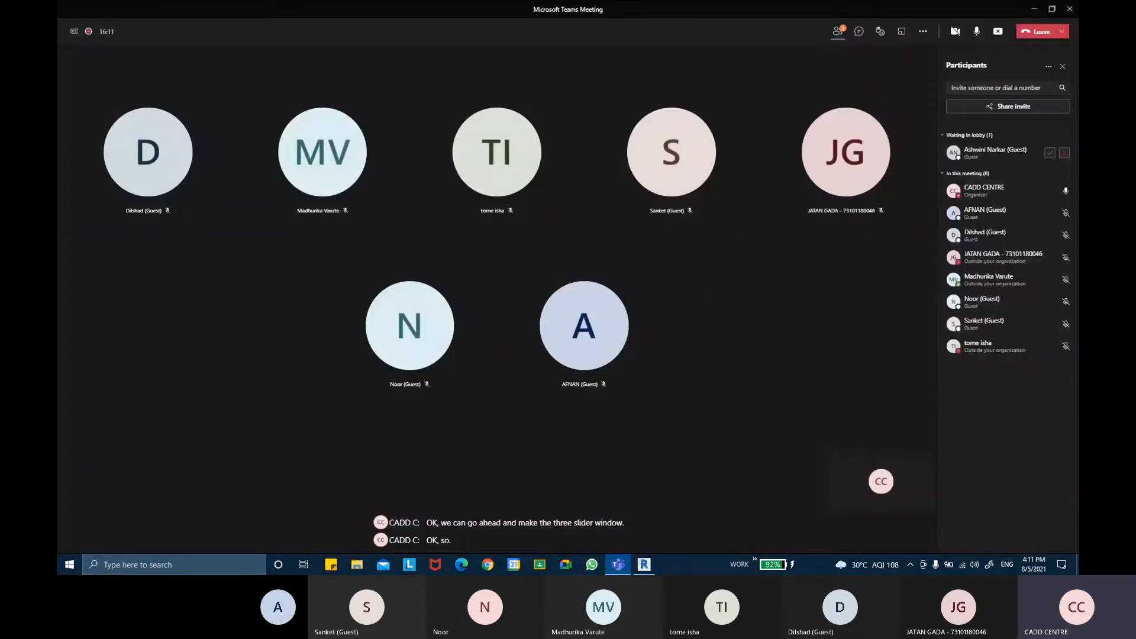
left_click(1050, 152)
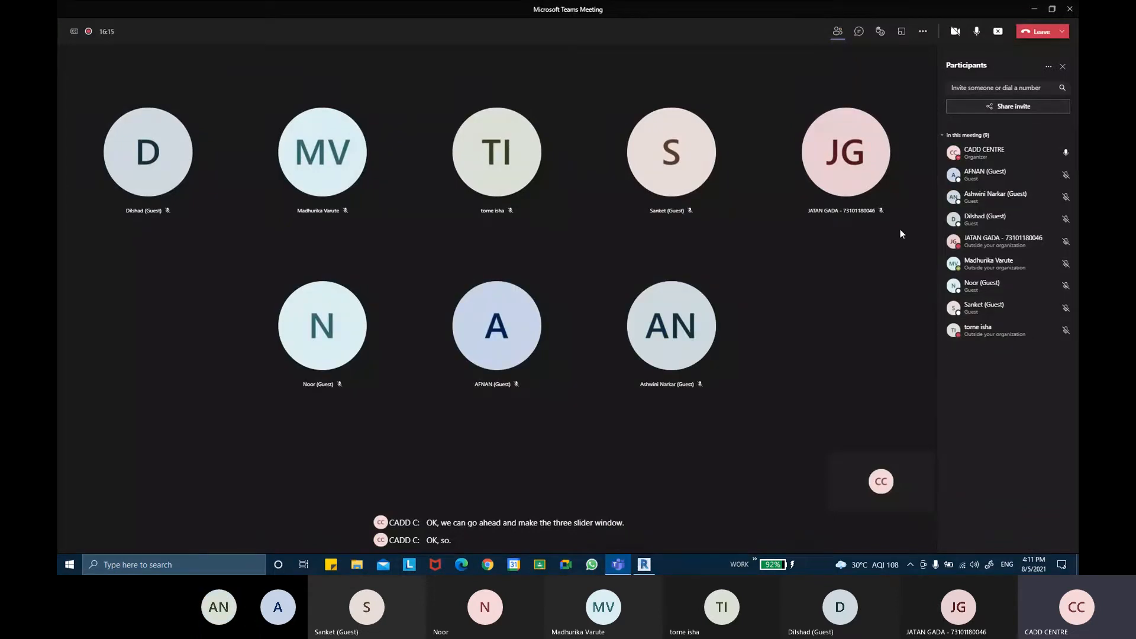
left_click(1034, 9)
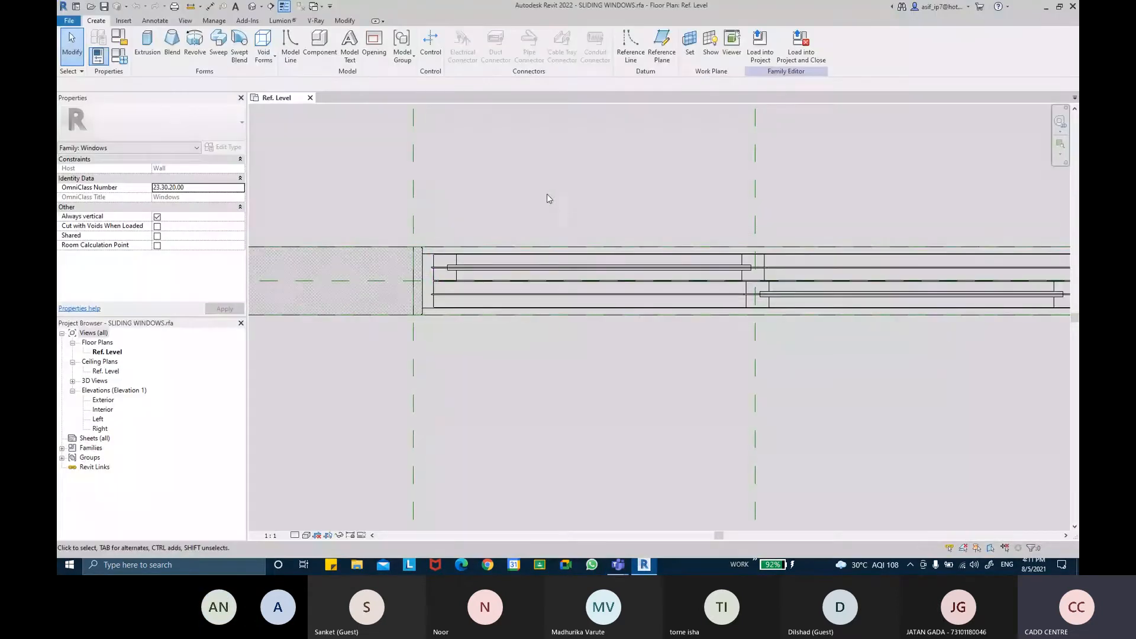
Switch the family type to 2100 X 1500MM TRIPLE PANEL SLIDING in Family Types
left_click(121, 59)
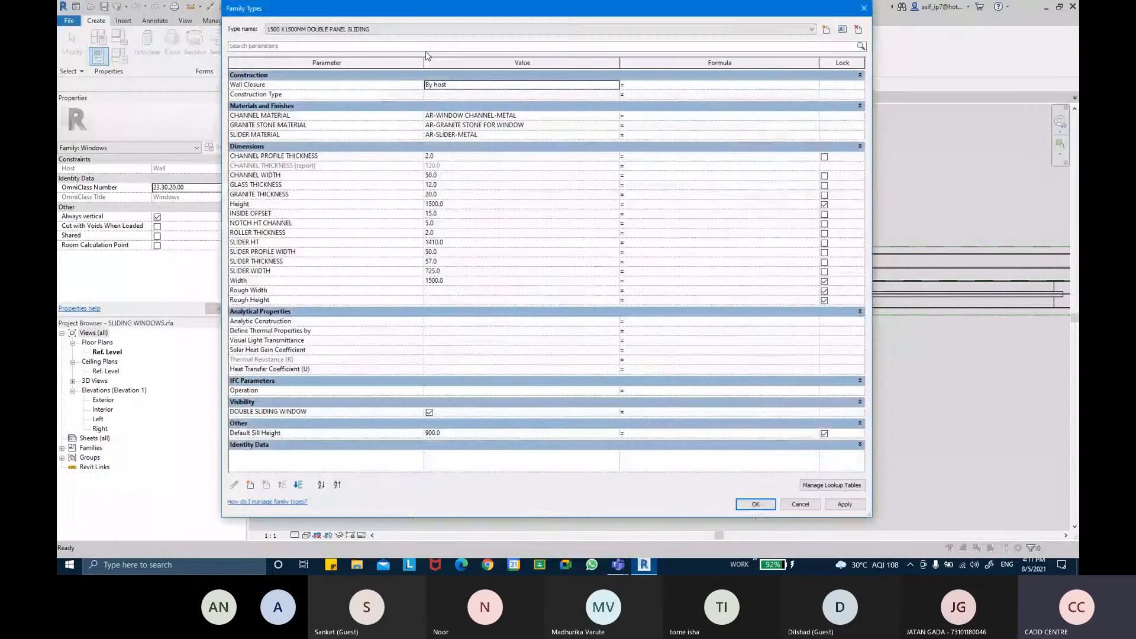
left_click(399, 29)
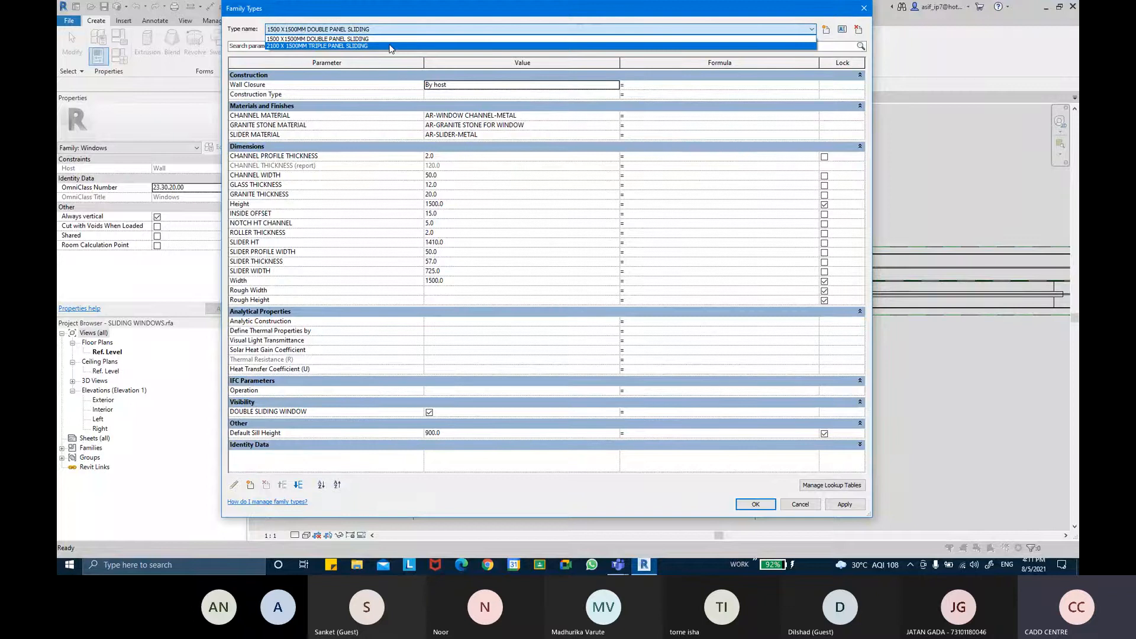
left_click(390, 46)
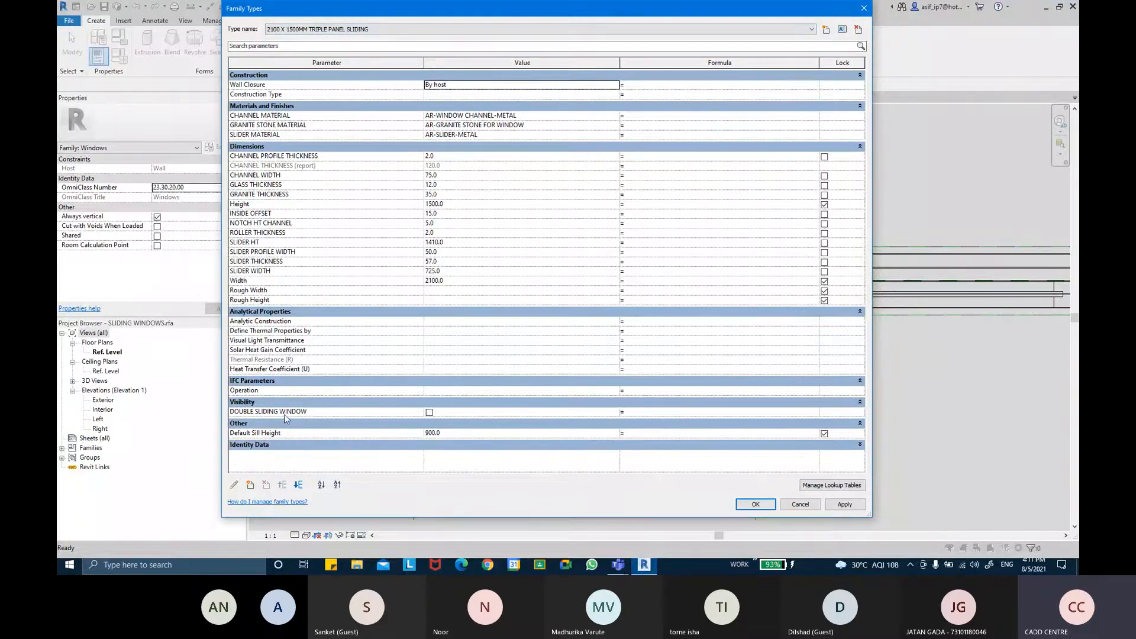
left_click(757, 505)
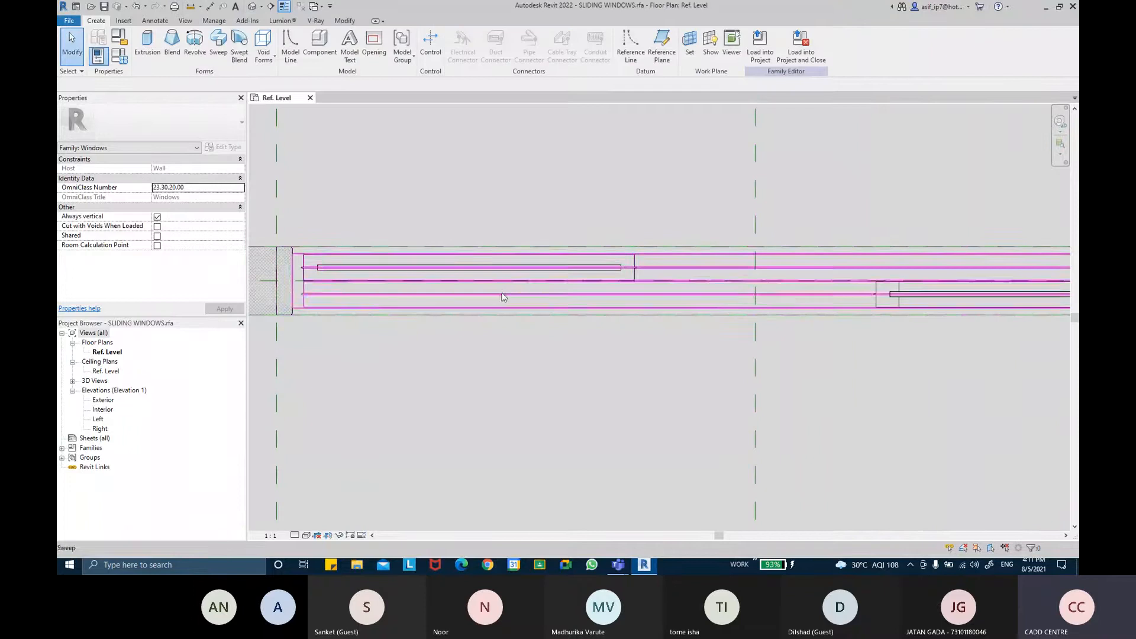
Select the slider and channel elements of the window and temporarily hide them in the plan view
left_click(631, 272)
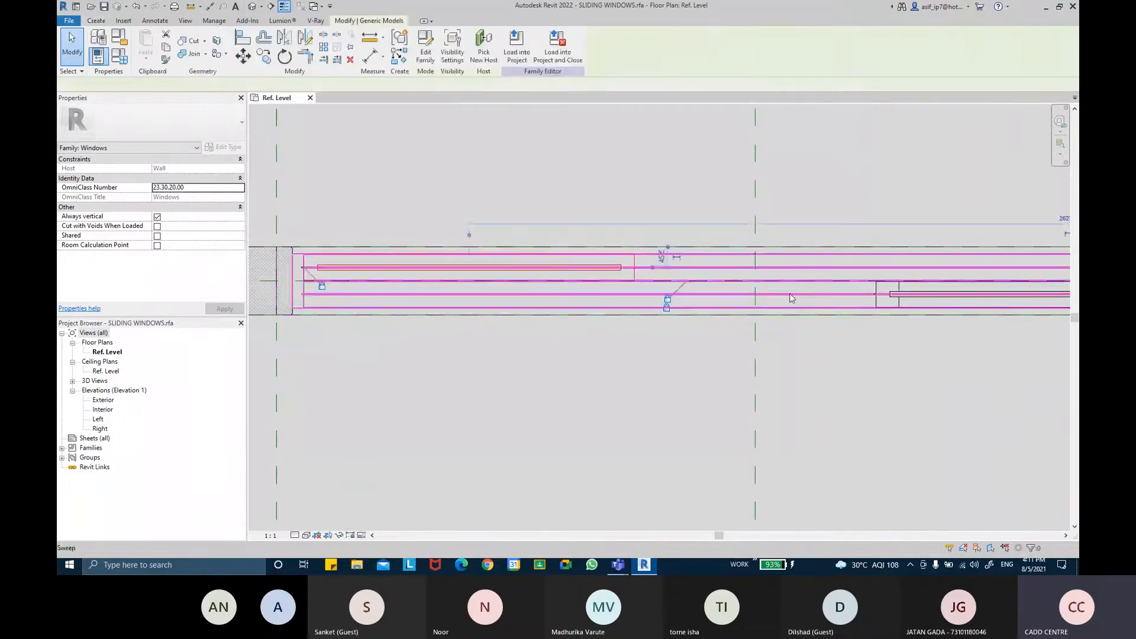
left_click(899, 306, "ctrl")
middle_click_drag(899, 306, 862, 302)
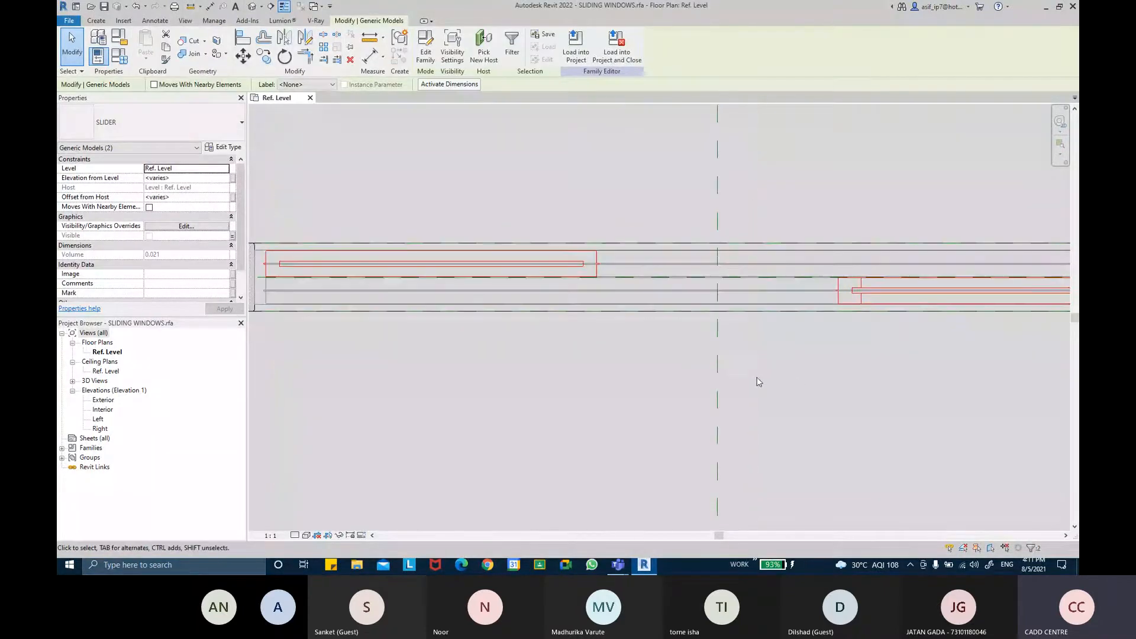
scroll(733, 379, "down", 1)
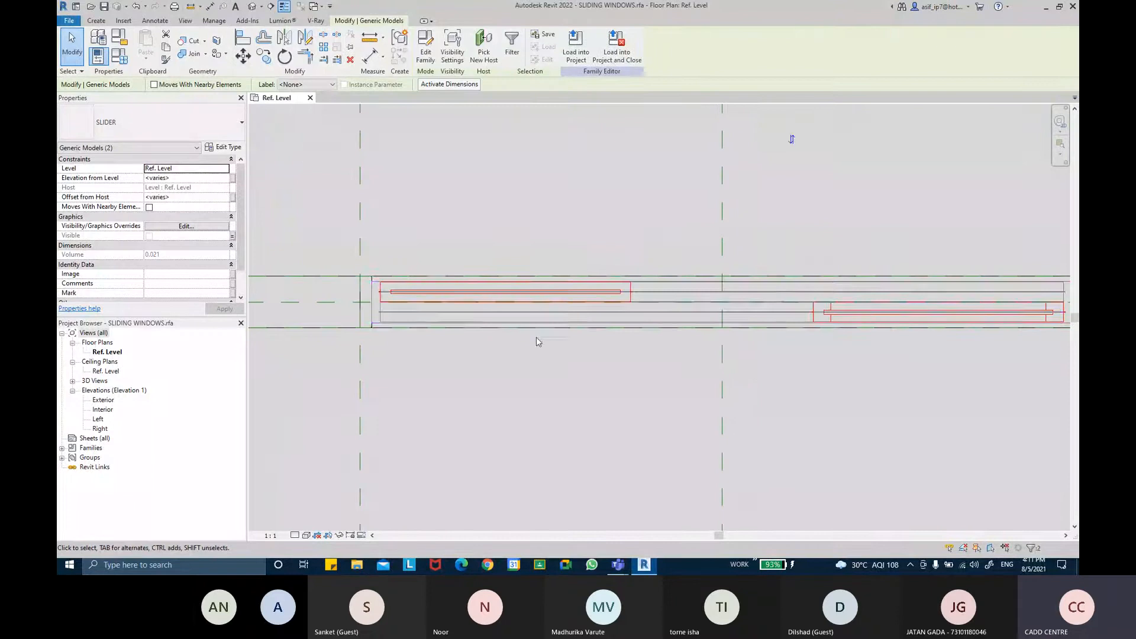
left_click(403, 312, "ctrl")
middle_click_drag(773, 378, 693, 379)
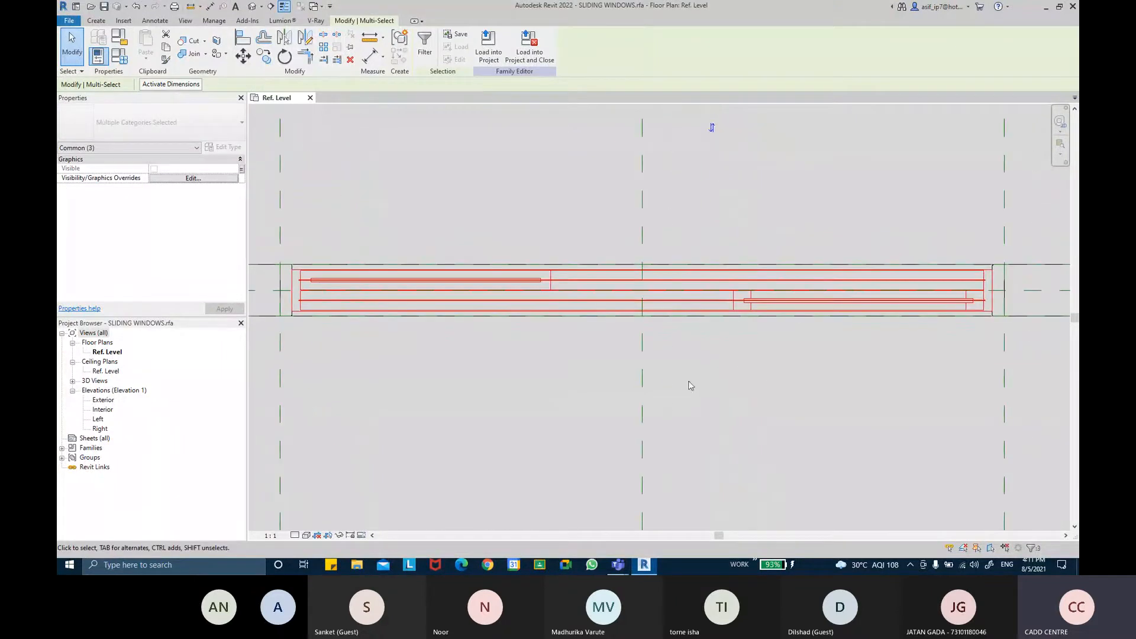
left_click(339, 536)
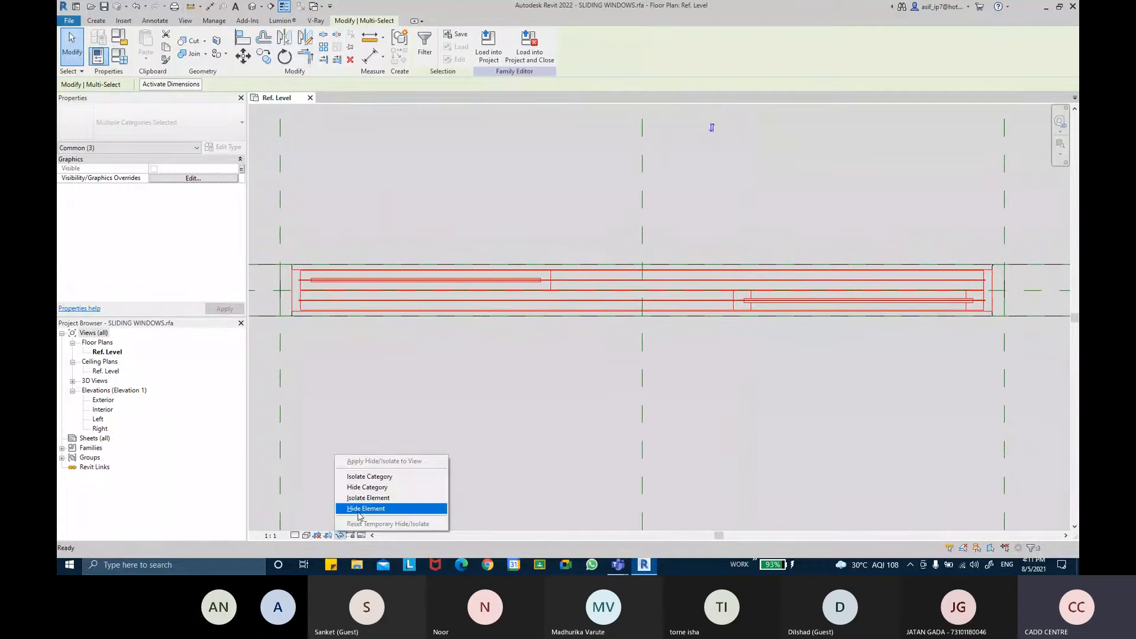
left_click(365, 509)
middle_click_drag(353, 370, 439, 347)
middle_click_drag(787, 345, 595, 438)
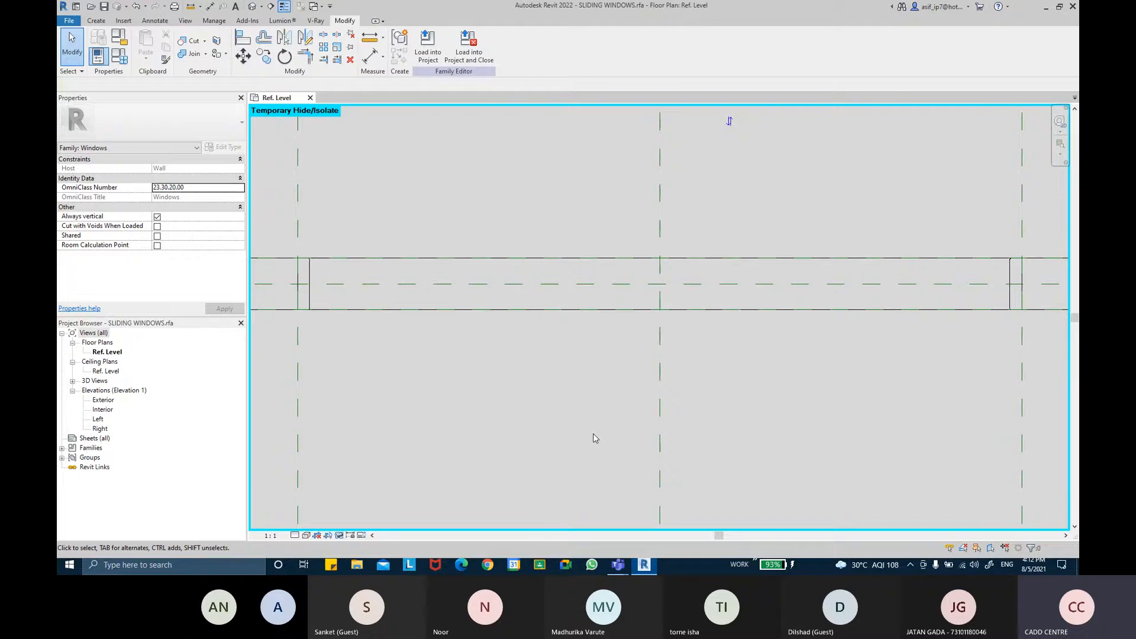
scroll(621, 452, "down", 2)
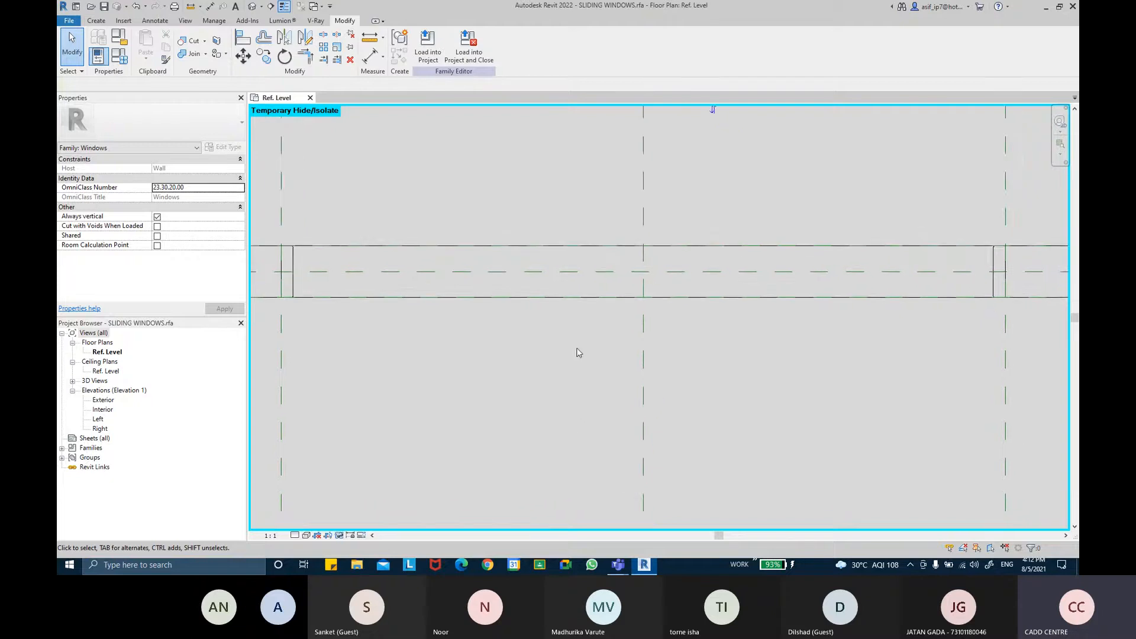
mouse_move(571, 349)
middle_mouse_down()
mouse_move(570, 363)
mouse_move(556, 346)
middle_mouse_up()
middle_click_drag(439, 231, 465, 263)
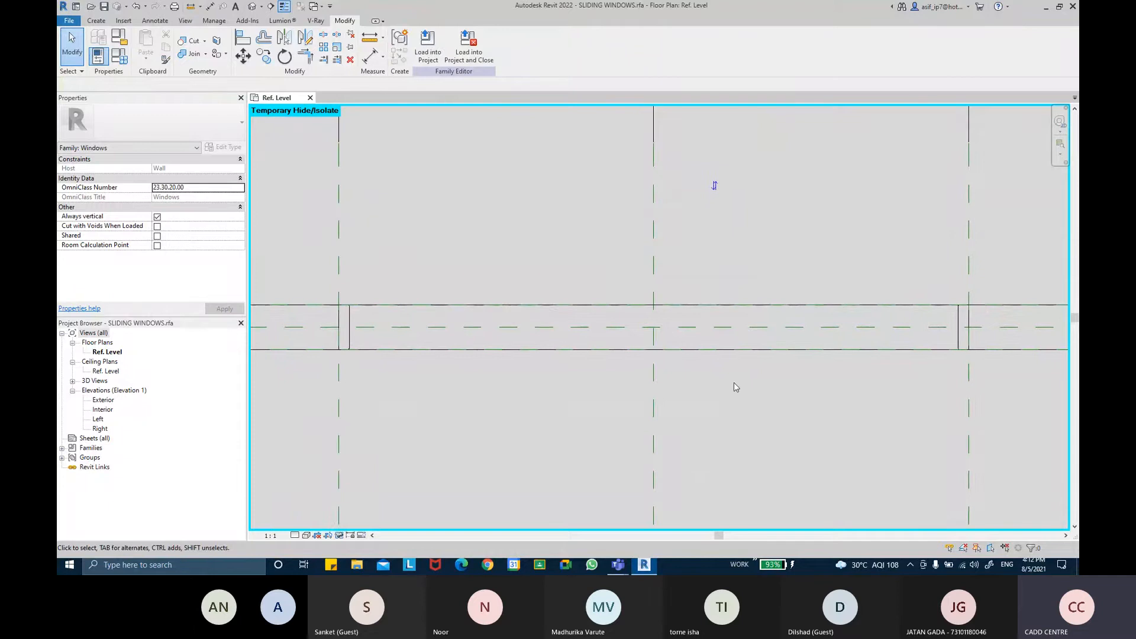
middle_click_drag(734, 382, 727, 380)
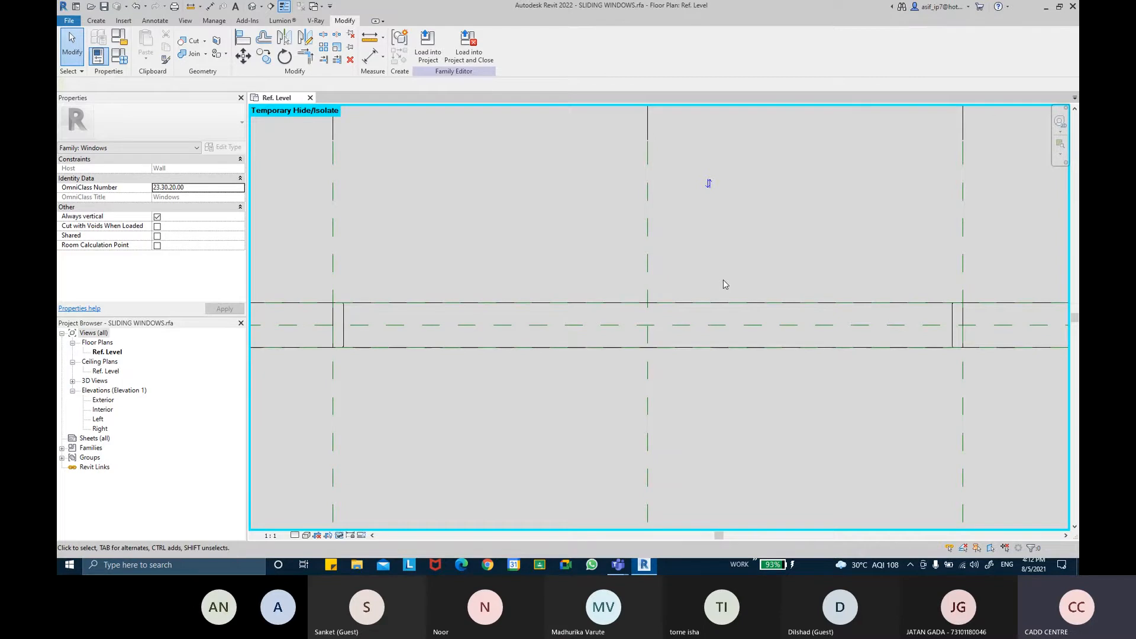
Open the TRIPAL PANELSLIDING WINDOW CHANNEL PROFILE family from the recent families
left_click(76, 6)
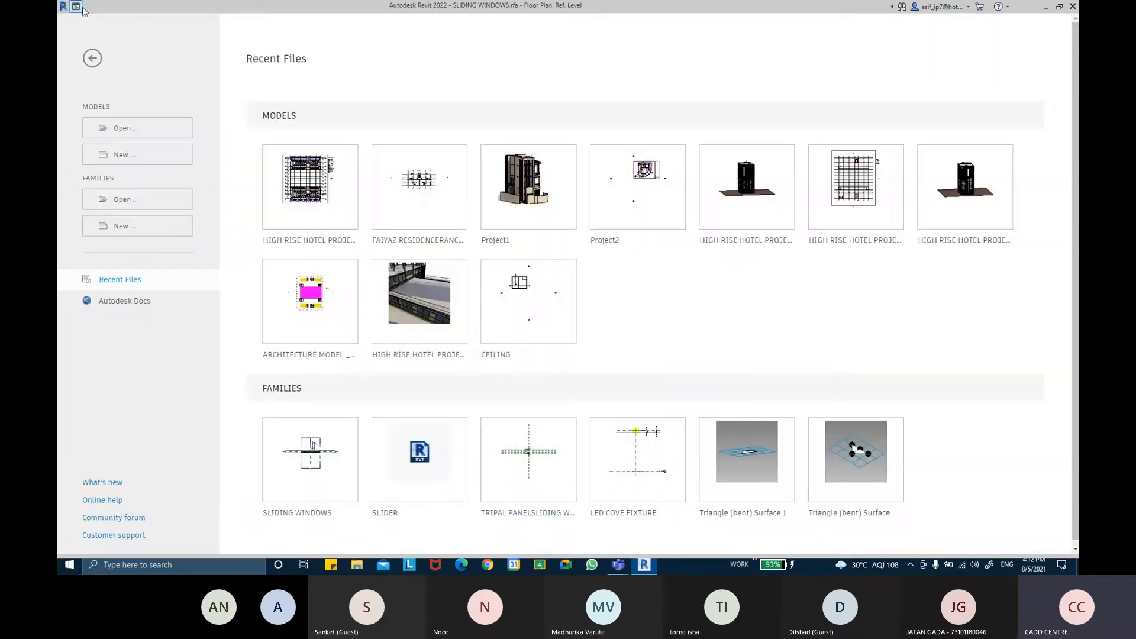
left_click(516, 513)
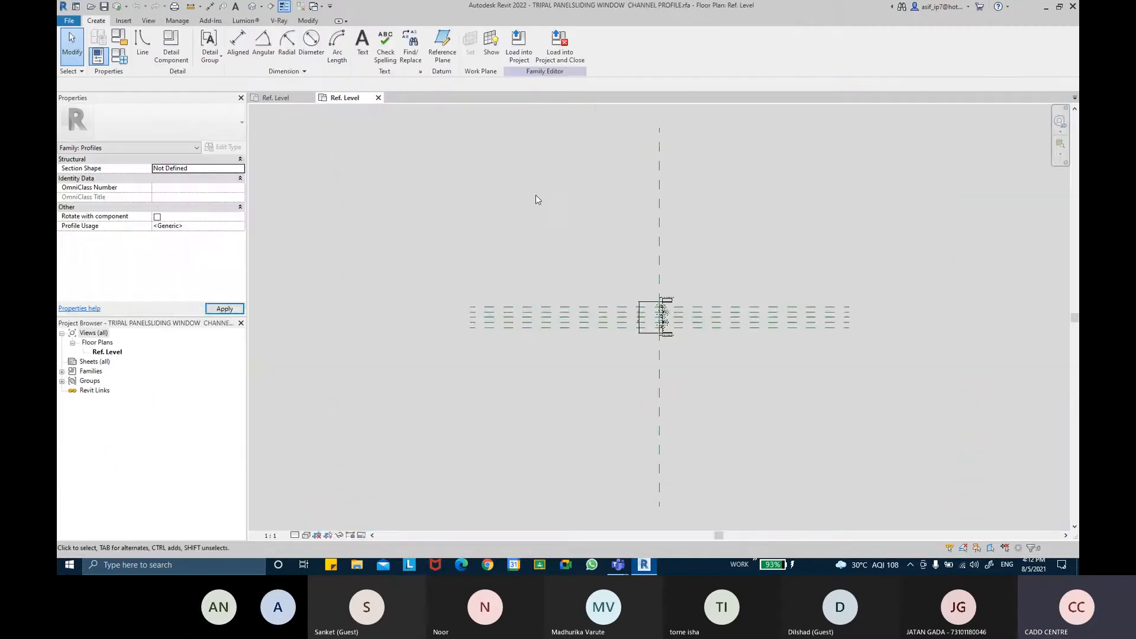
scroll(692, 317, "up", 2)
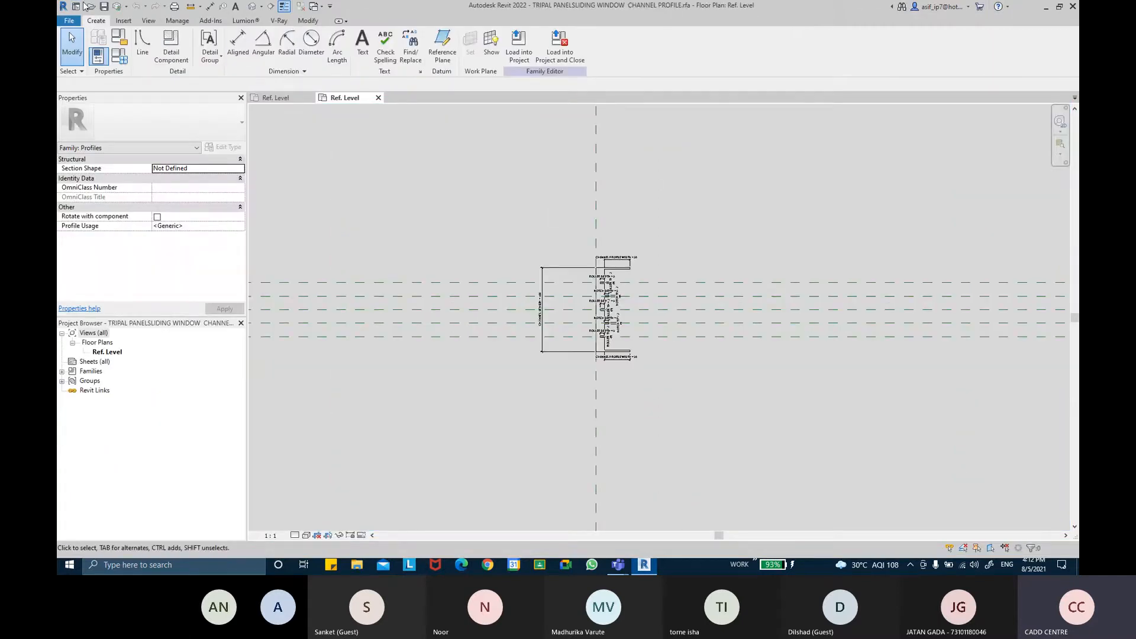
Create a new family from the Metric Profile.rft template
left_click(75, 20)
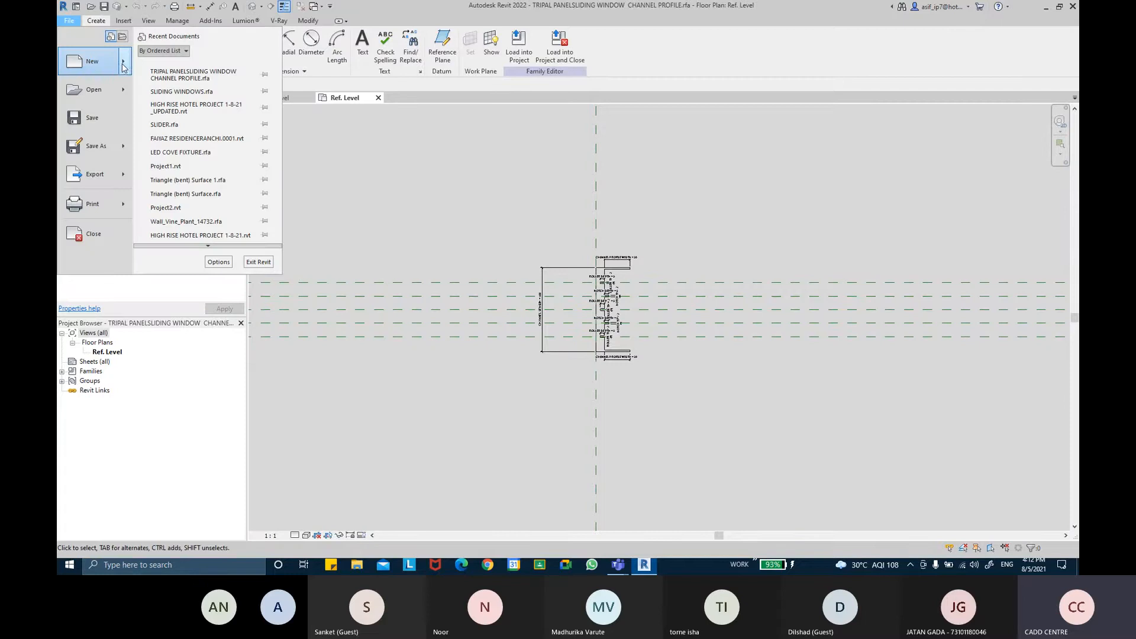
mouse_move(121, 65)
left_click(214, 95)
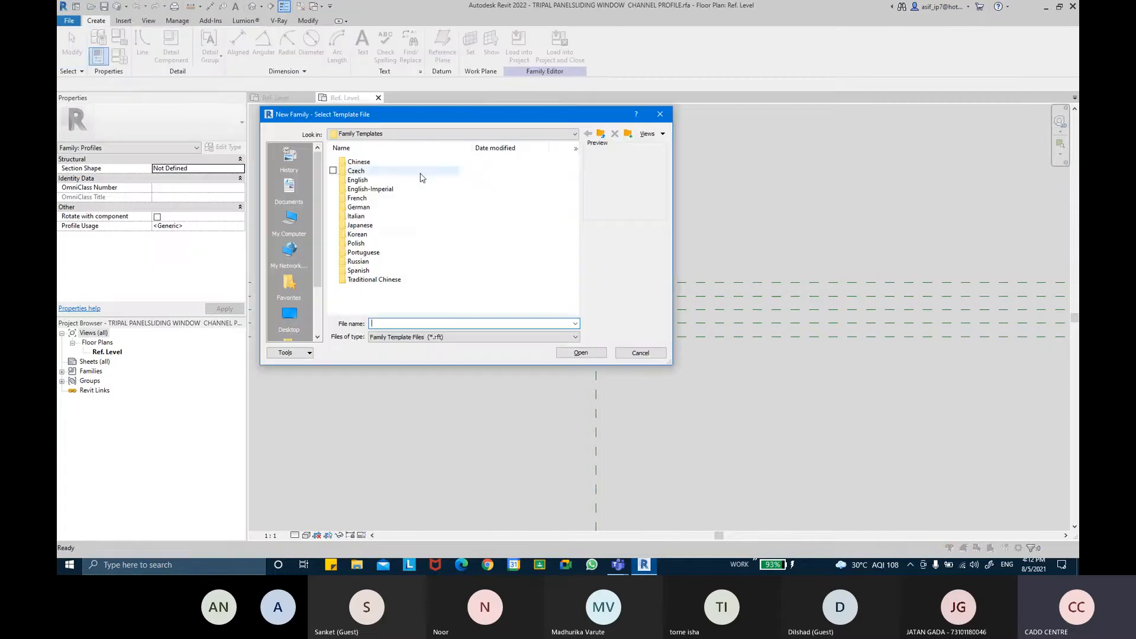
scroll(401, 236, "down", 2)
left_click(533, 225)
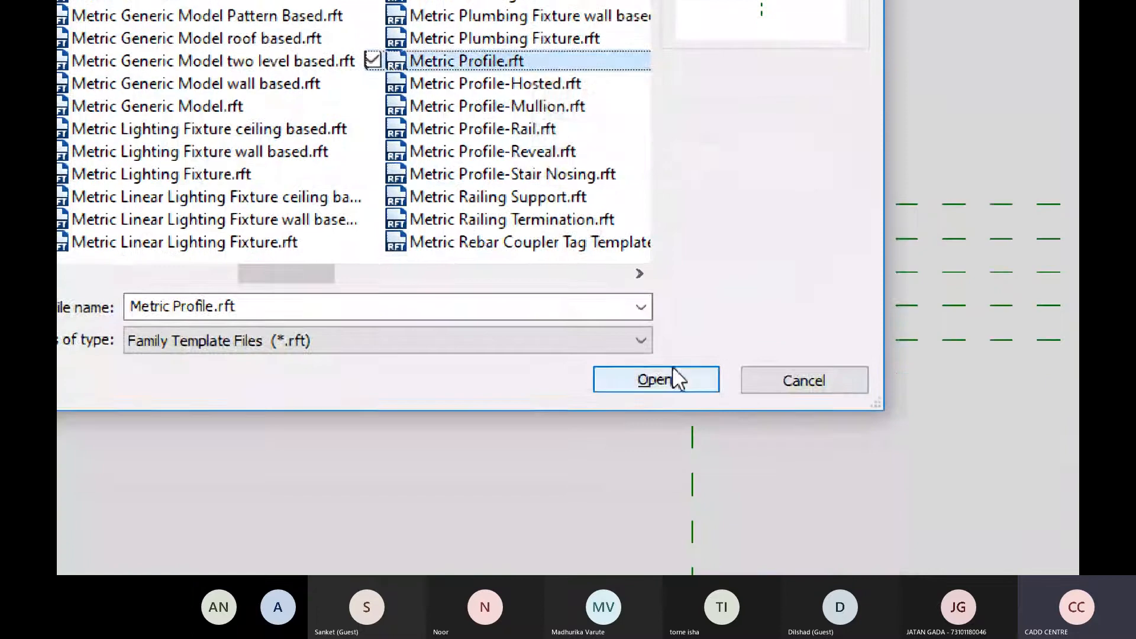
left_click(674, 379)
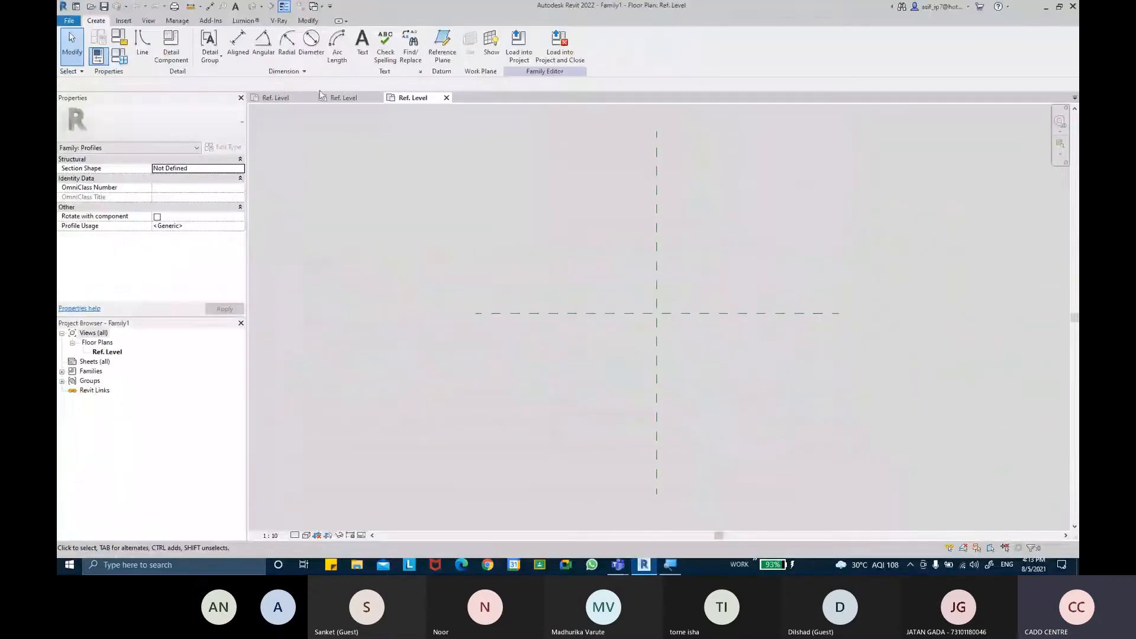
Switch to the channel profile family view and examine its dimensioned profile
left_click(349, 98)
scroll(640, 306, "up", 5)
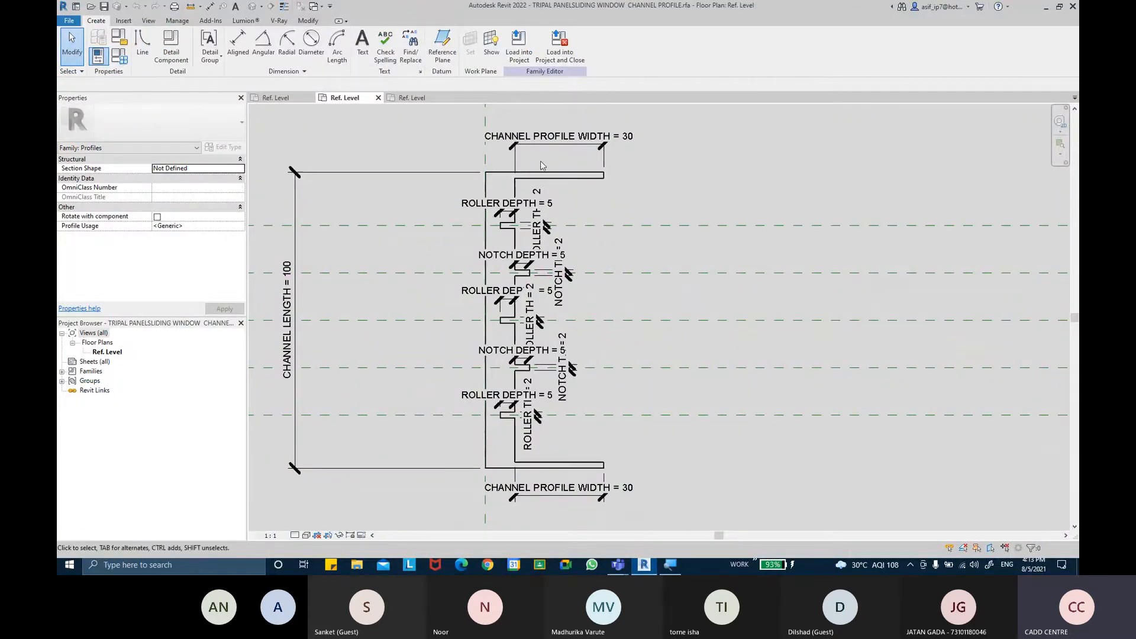
scroll(535, 198, "up", 4)
scroll(541, 204, "down", 5)
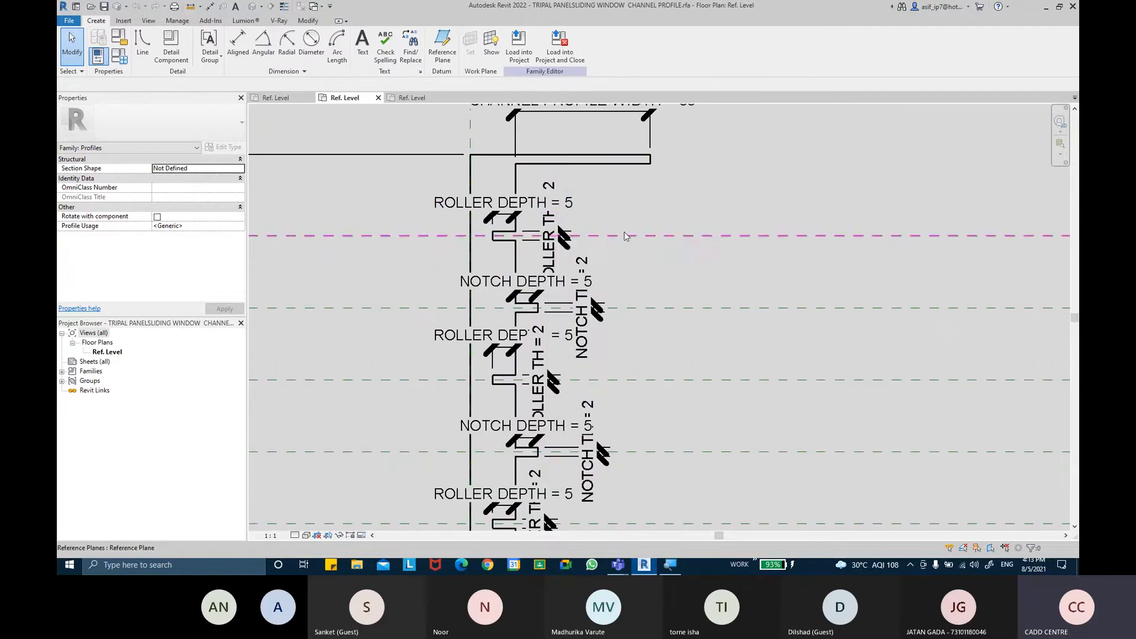
Hide dimension annotations in the channel profile view to inspect the bare profile outline
key("v")
key("g")
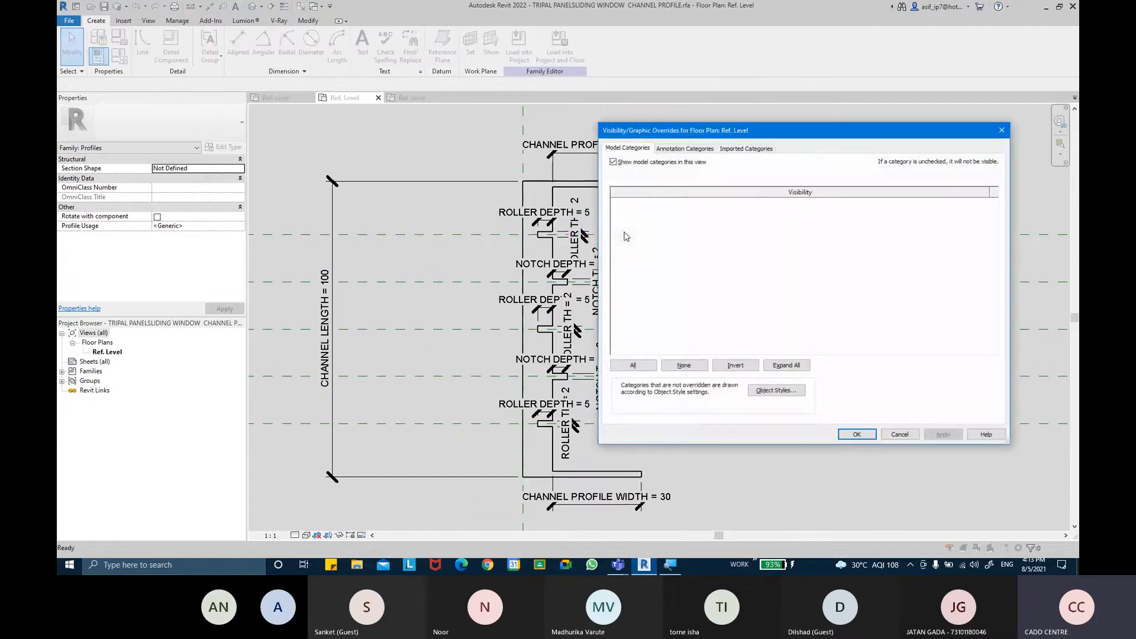
left_click(679, 149)
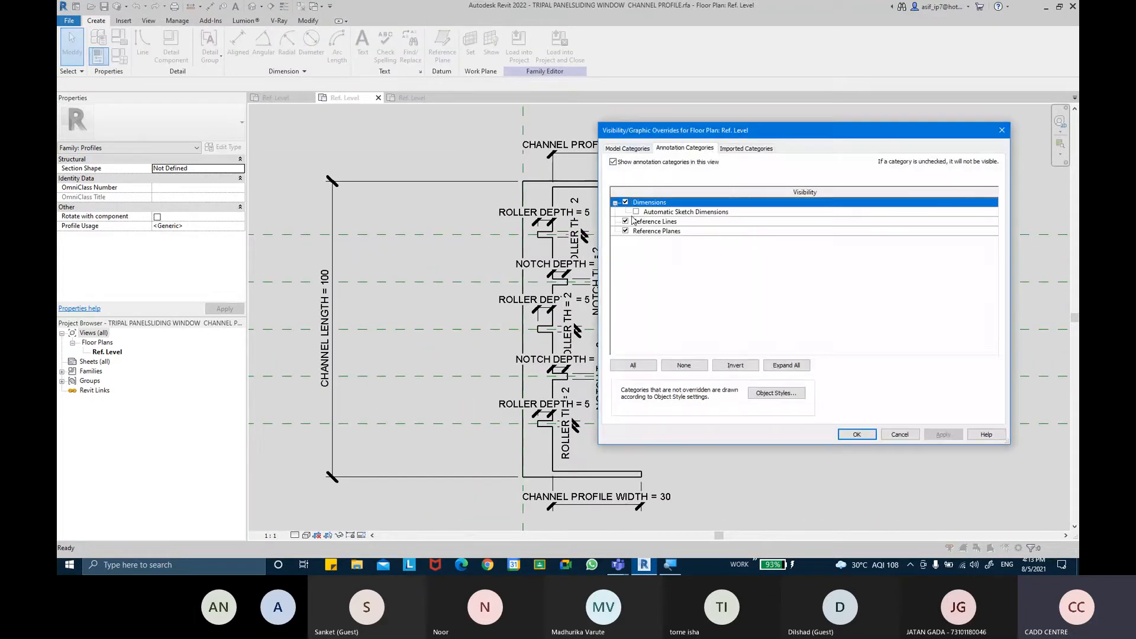
left_click(625, 202)
left_click(854, 435)
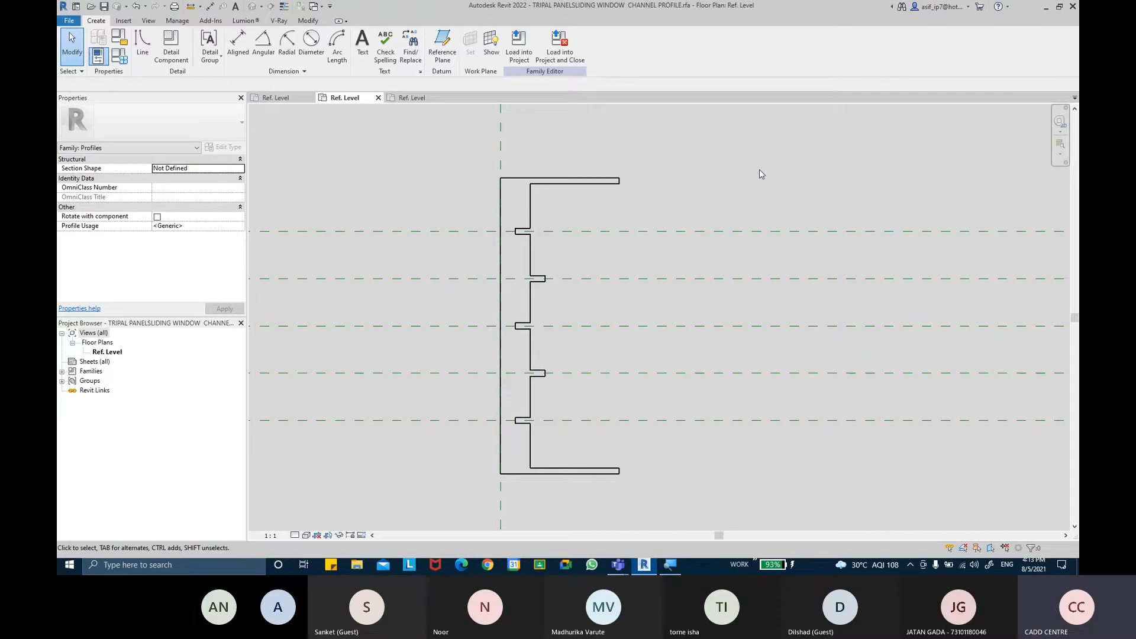
scroll(624, 176, "up", 2)
middle_click_drag(622, 180, 600, 121)
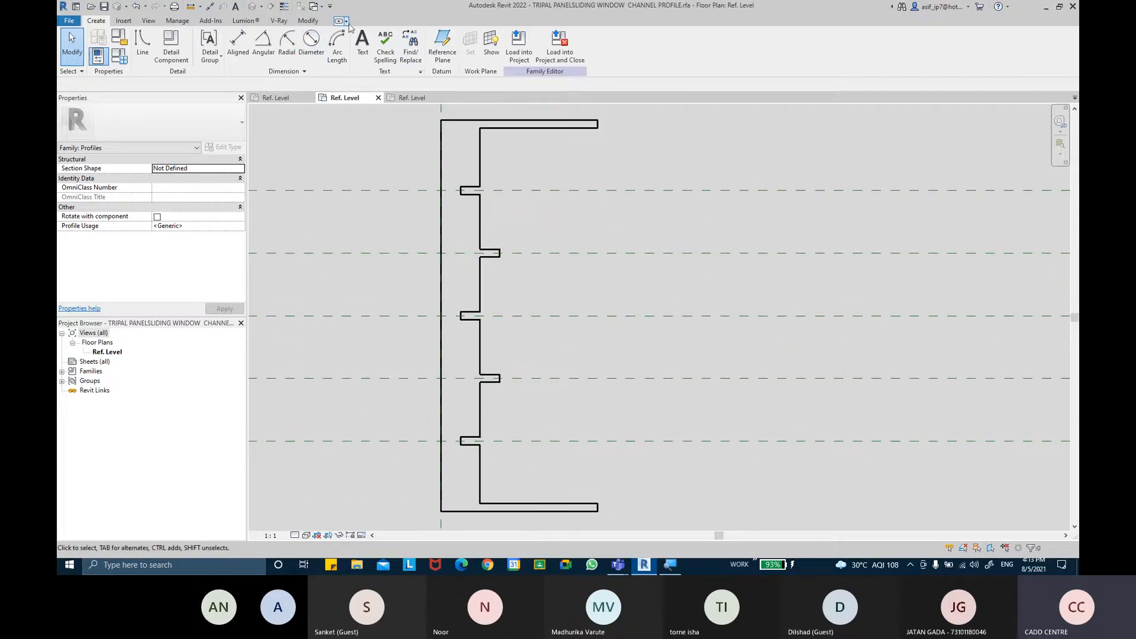
scroll(552, 190, "down", 2)
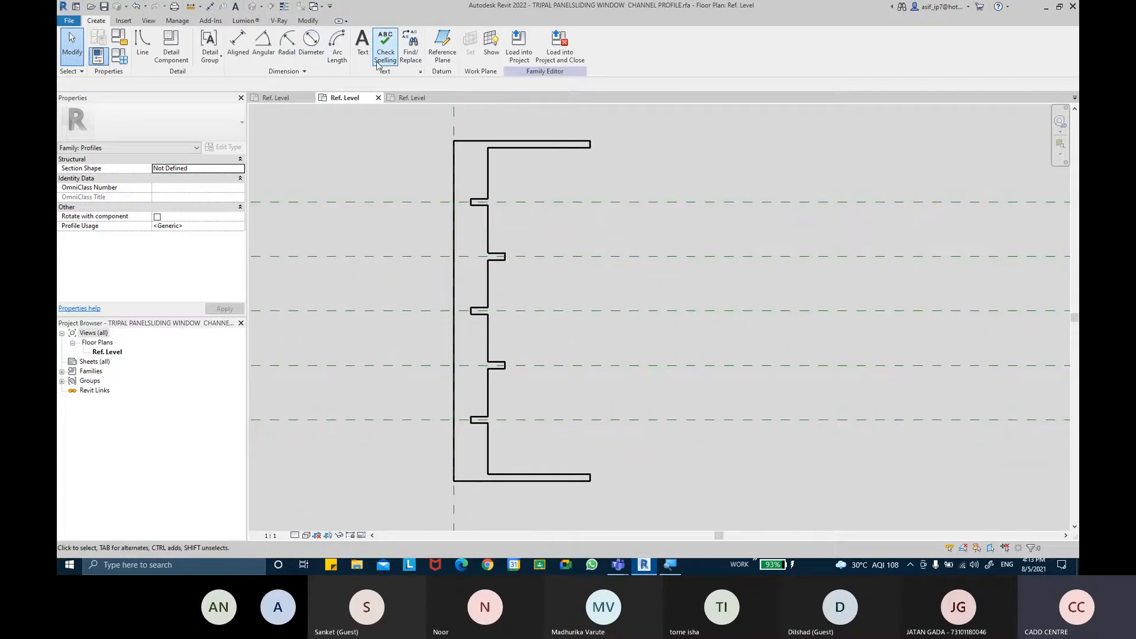
Turn dimension annotations back on in the channel profile view's visibility settings
key("v")
key("v")
left_click(683, 148)
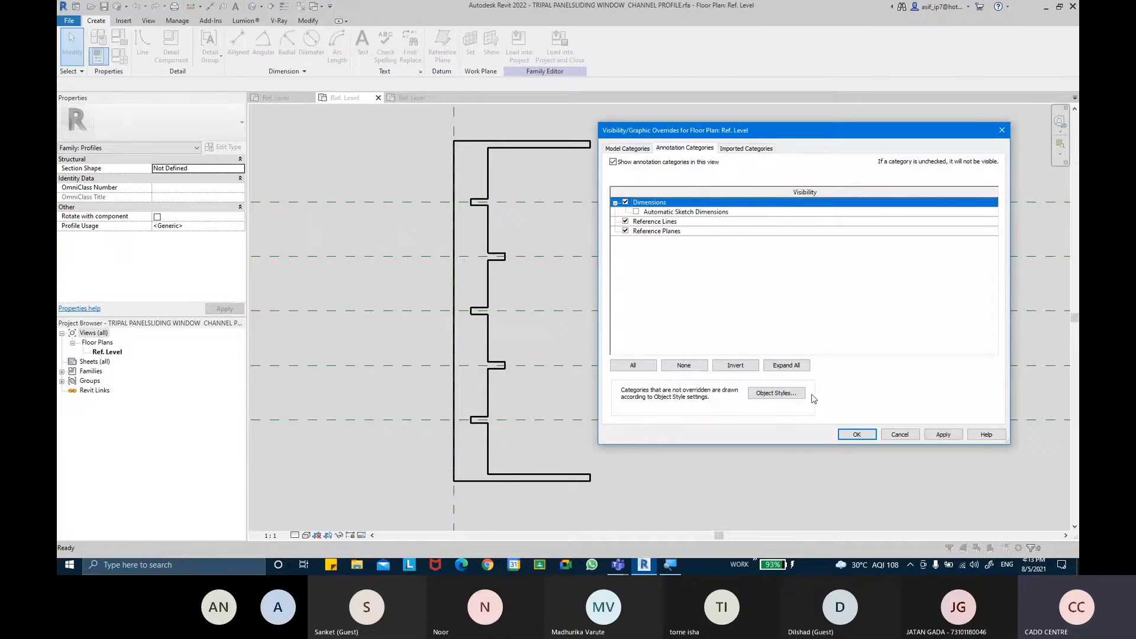
left_click(856, 434)
scroll(561, 255, "up", 4)
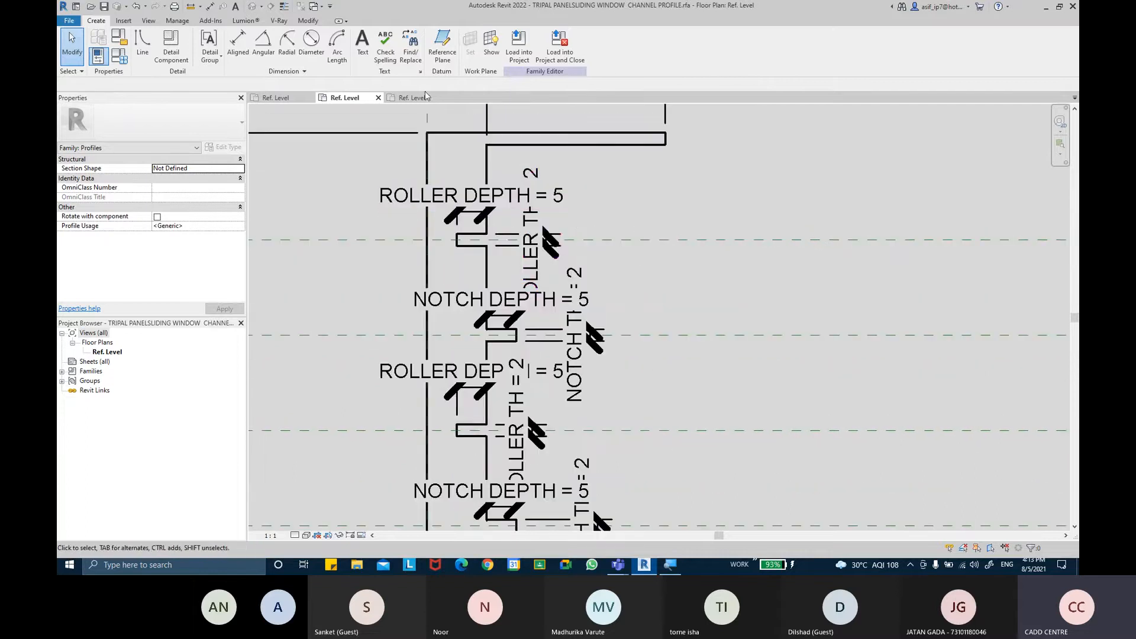
Open the sliding window's Interior elevation and temporarily hide the slider and frame elements
left_click(261, 103)
middle_click_drag(586, 239, 572, 264)
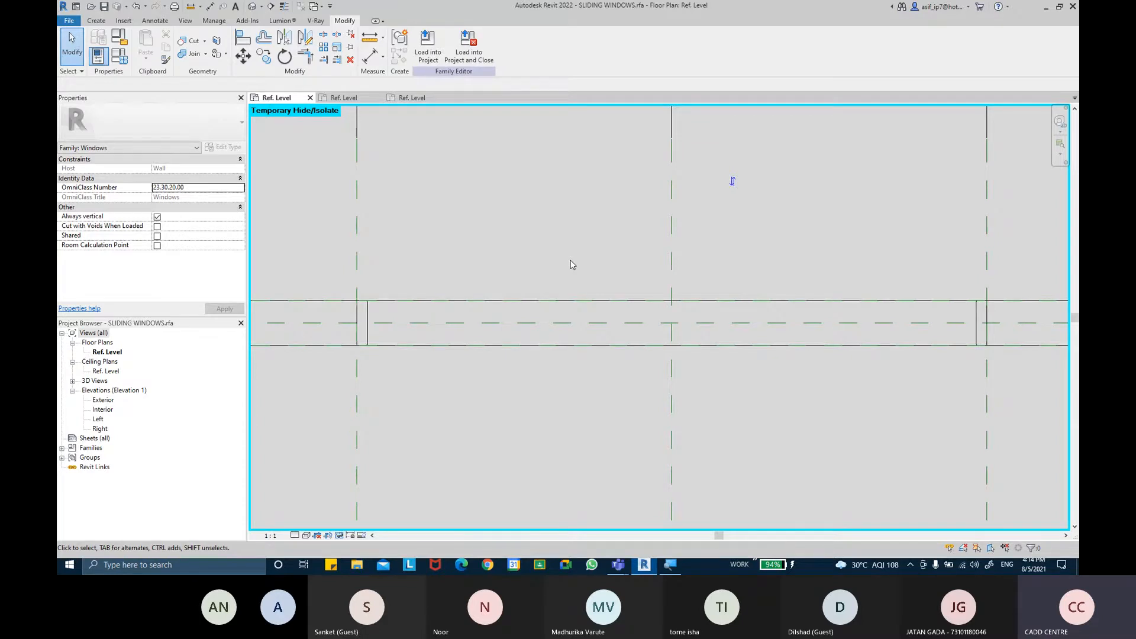
double_click(103, 409)
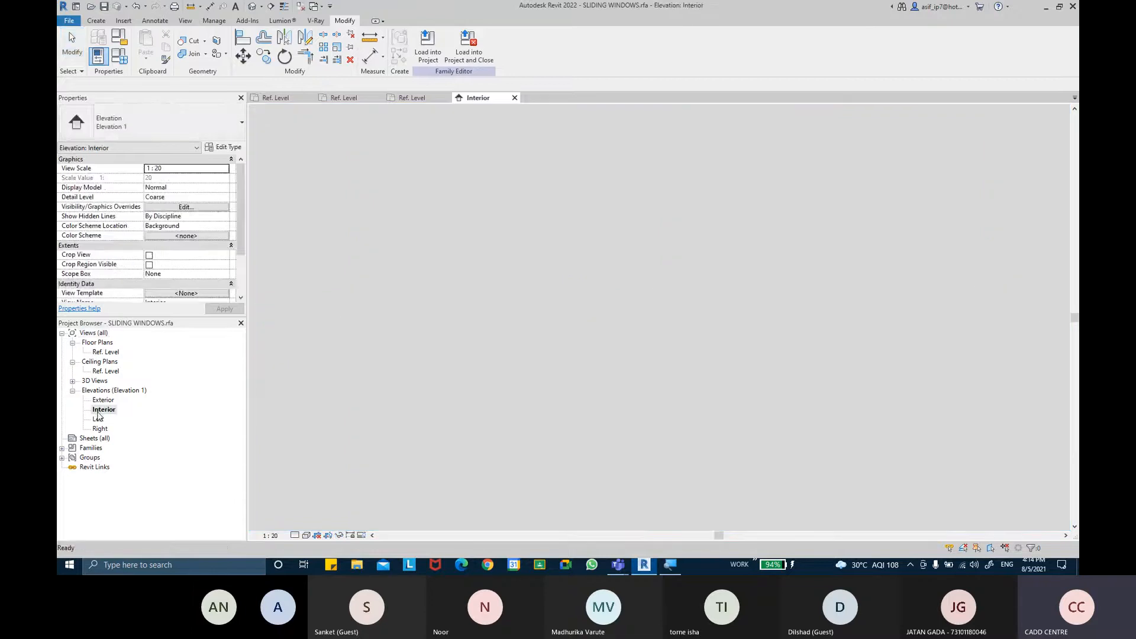
scroll(635, 262, "up", 5)
left_click(656, 275)
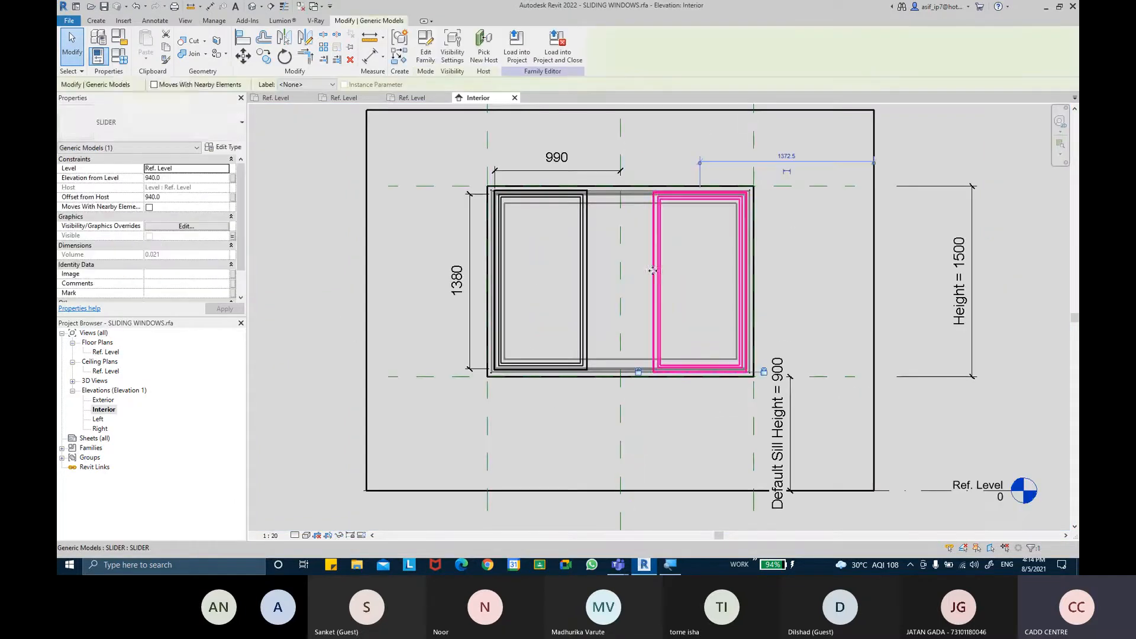
left_click(586, 340, "ctrl")
left_click(604, 368, "ctrl")
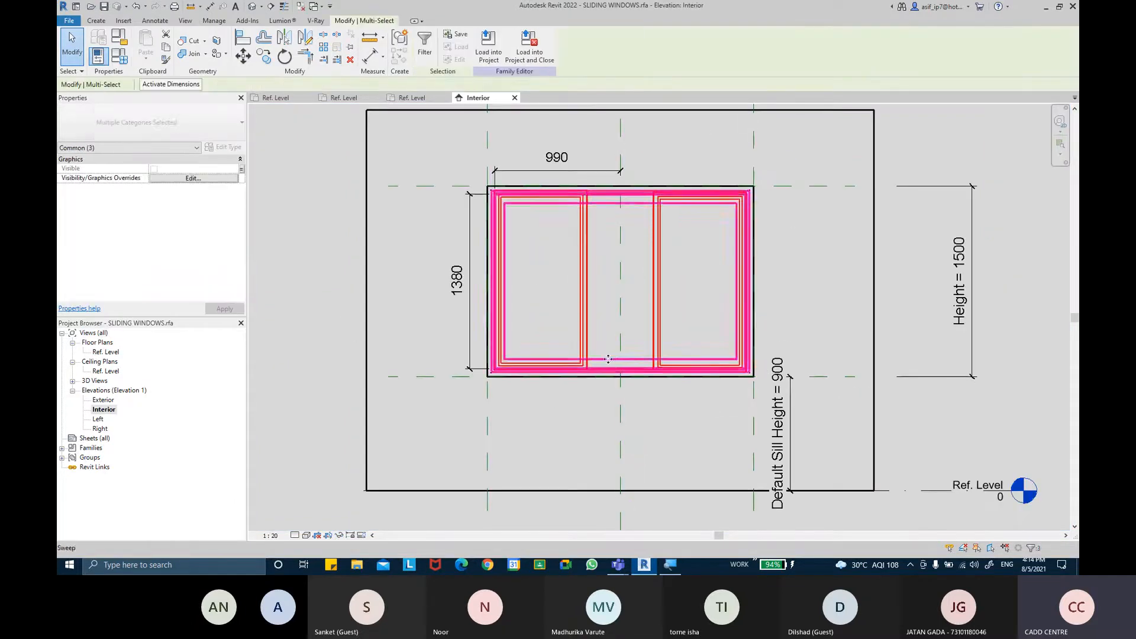
left_click(340, 535)
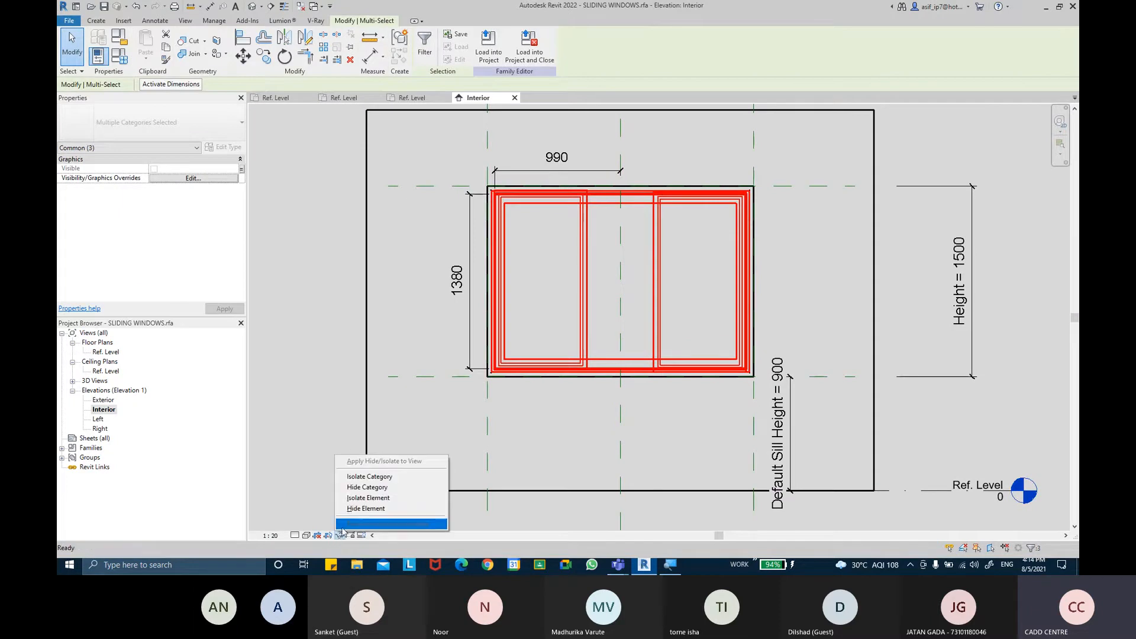
left_click(361, 508)
Start a Sweep and sketch its path by picking the window's four reference planes with a 35 mm offset
scroll(672, 265, "up", 3)
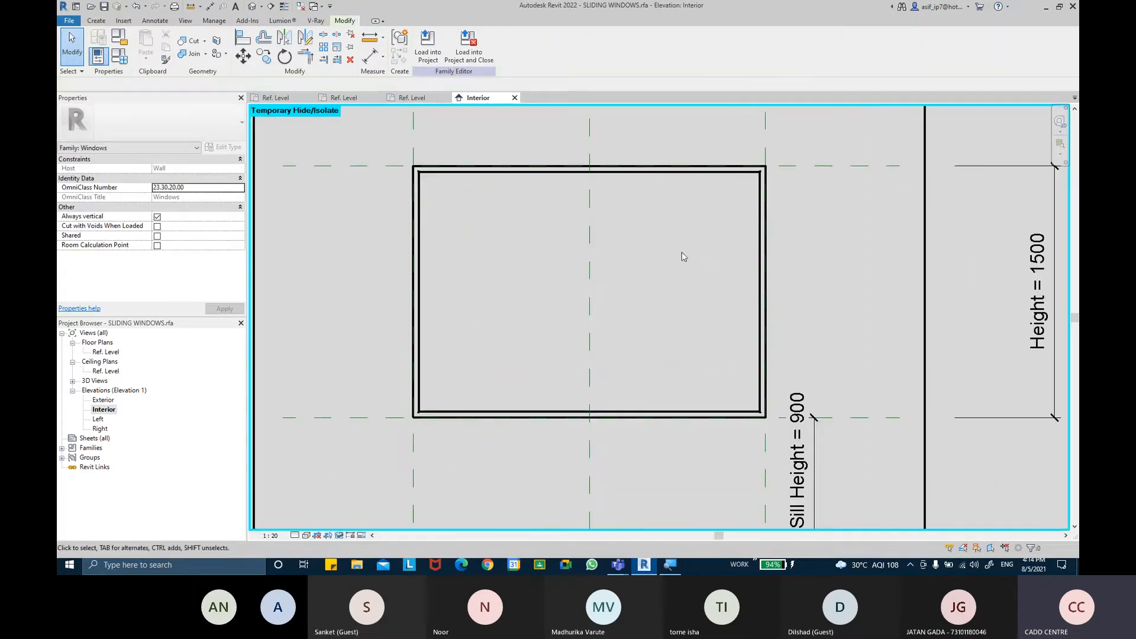
middle_click_drag(660, 273, 662, 263)
scroll(455, 180, "up", 1)
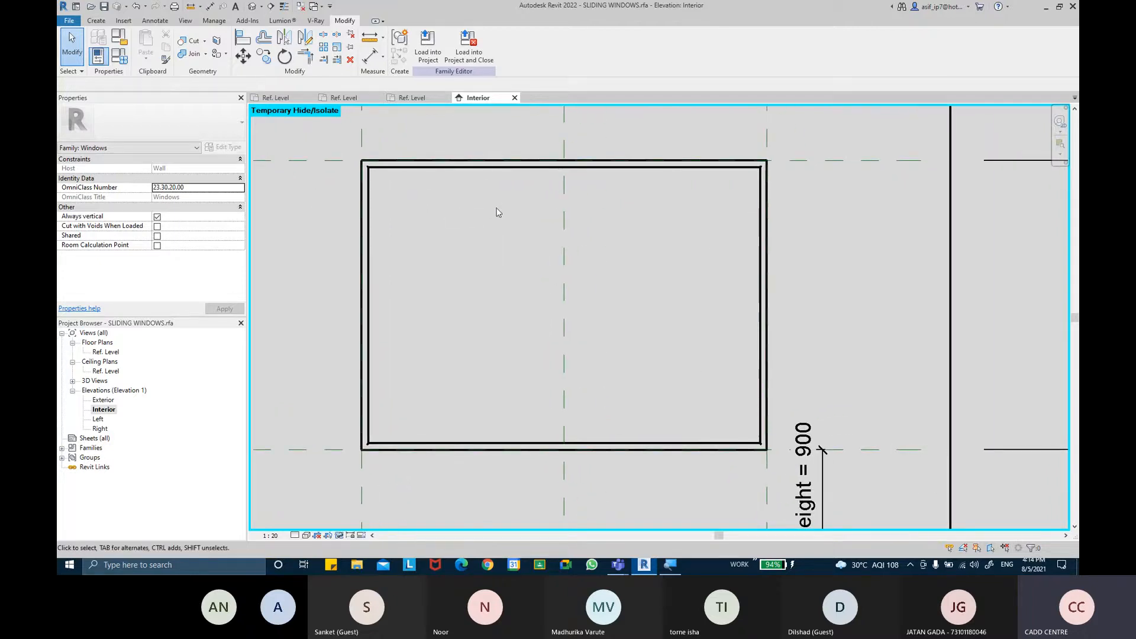
middle_click_drag(389, 191, 383, 191)
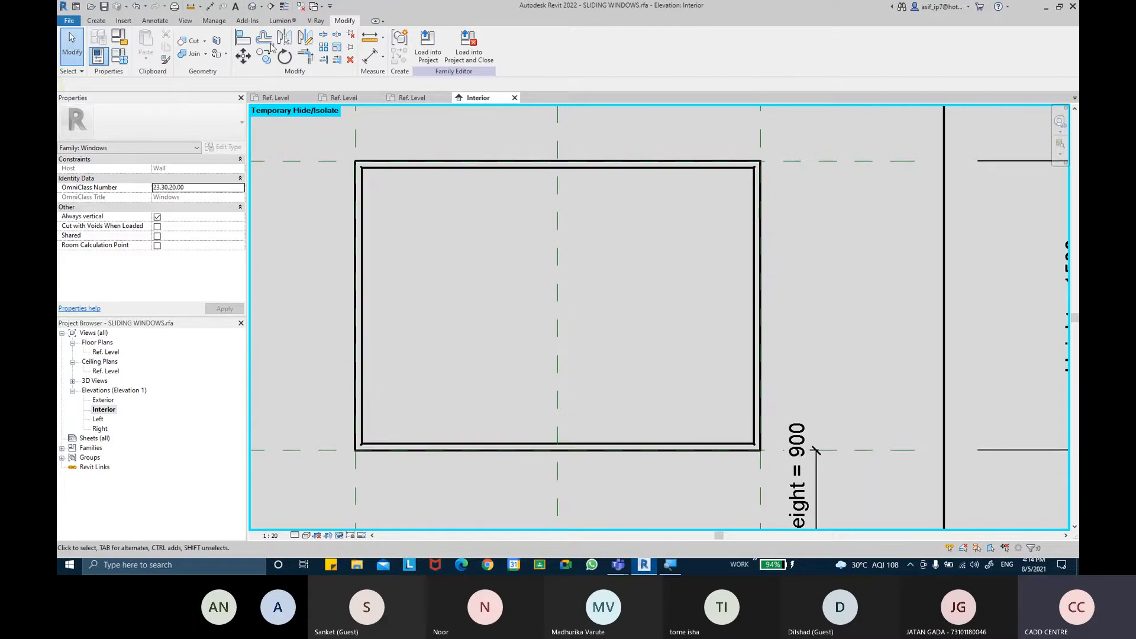
middle_click_drag(476, 241, 463, 234)
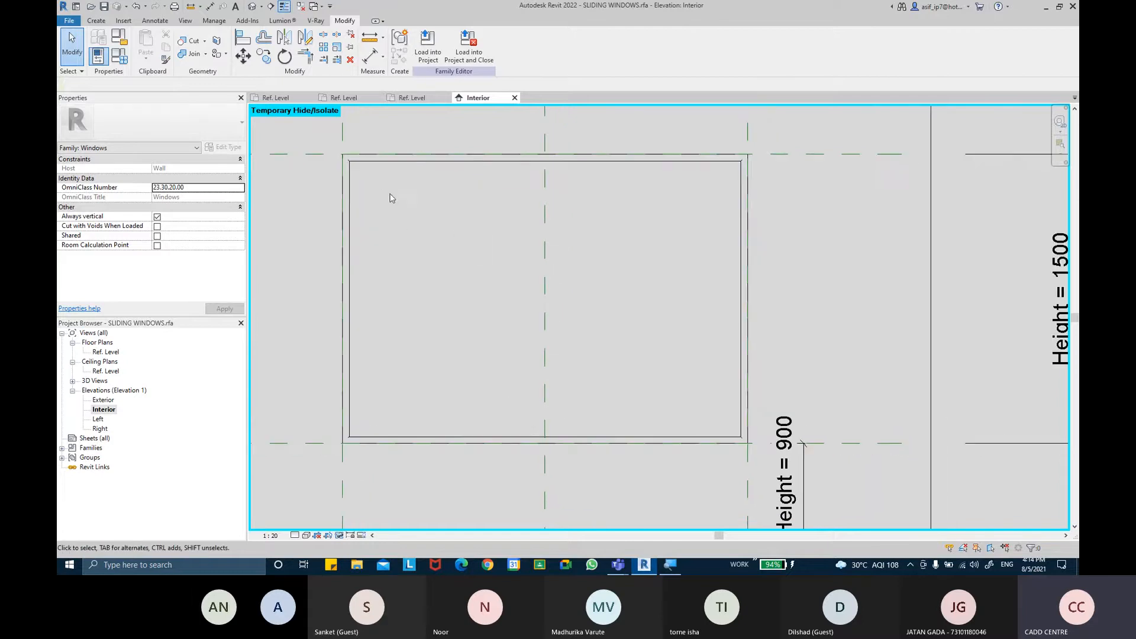
middle_click_drag(389, 197, 392, 220)
left_click(100, 22)
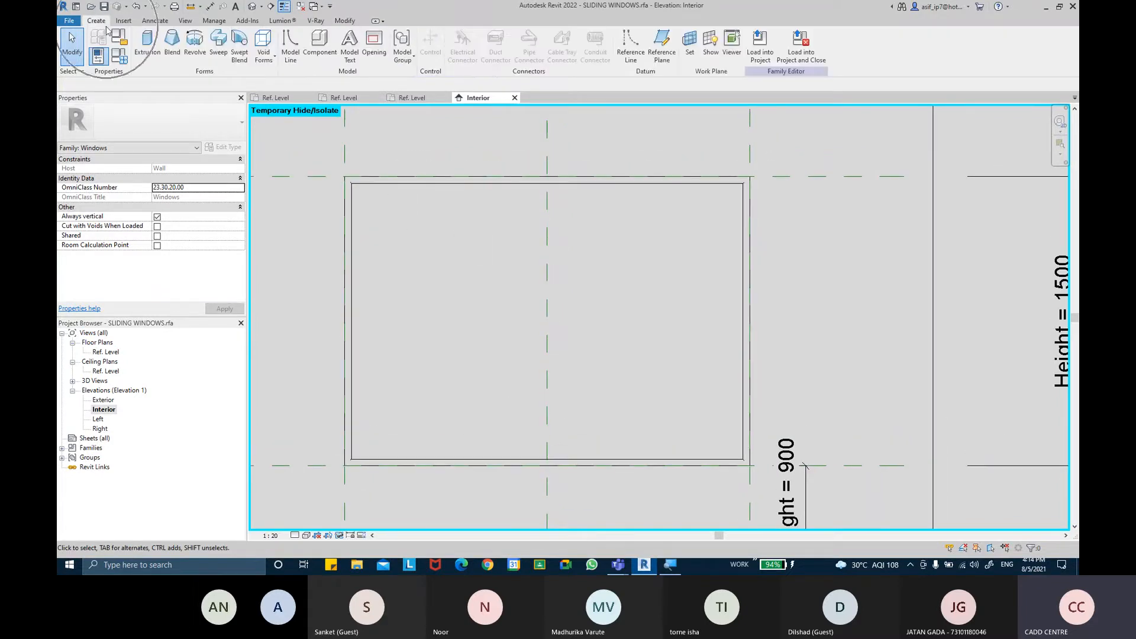
left_click(224, 62)
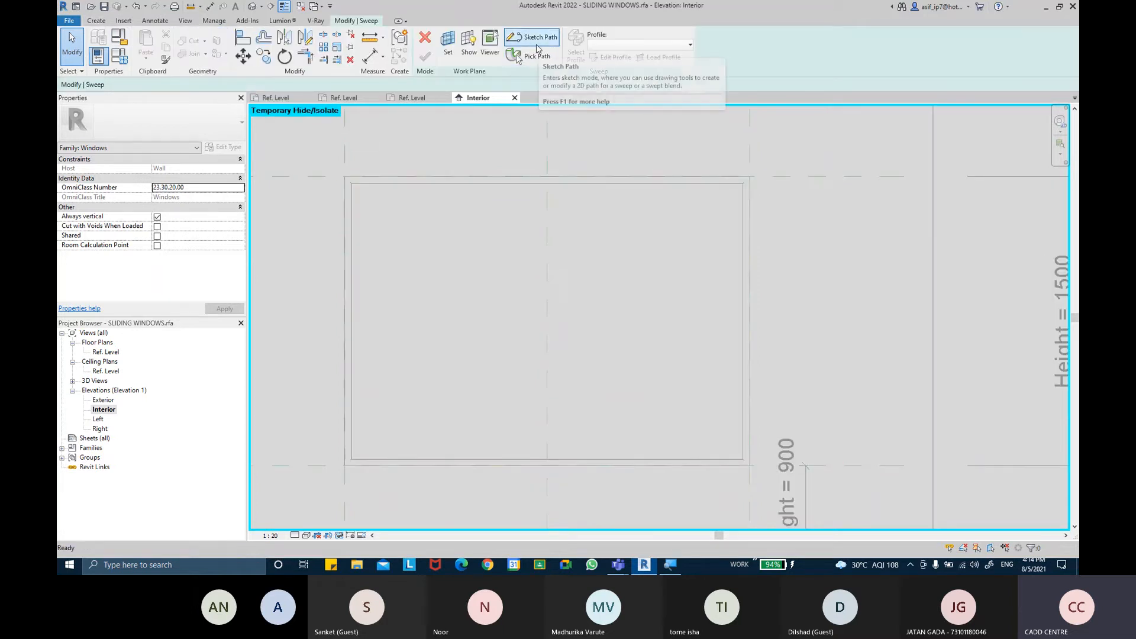
left_click(537, 47)
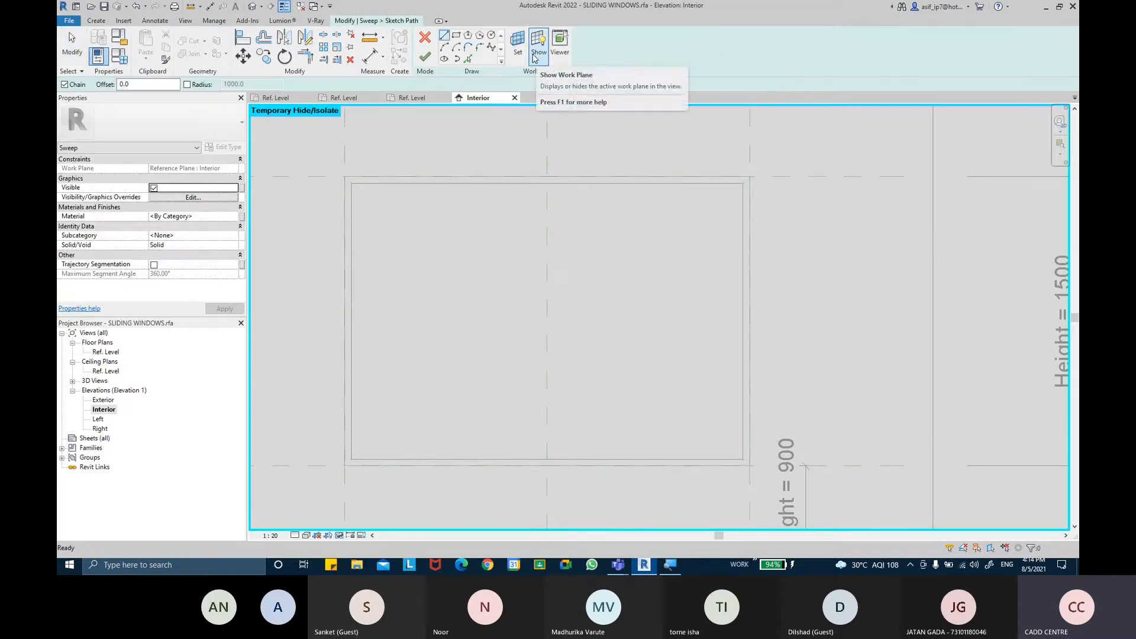
left_click(470, 59)
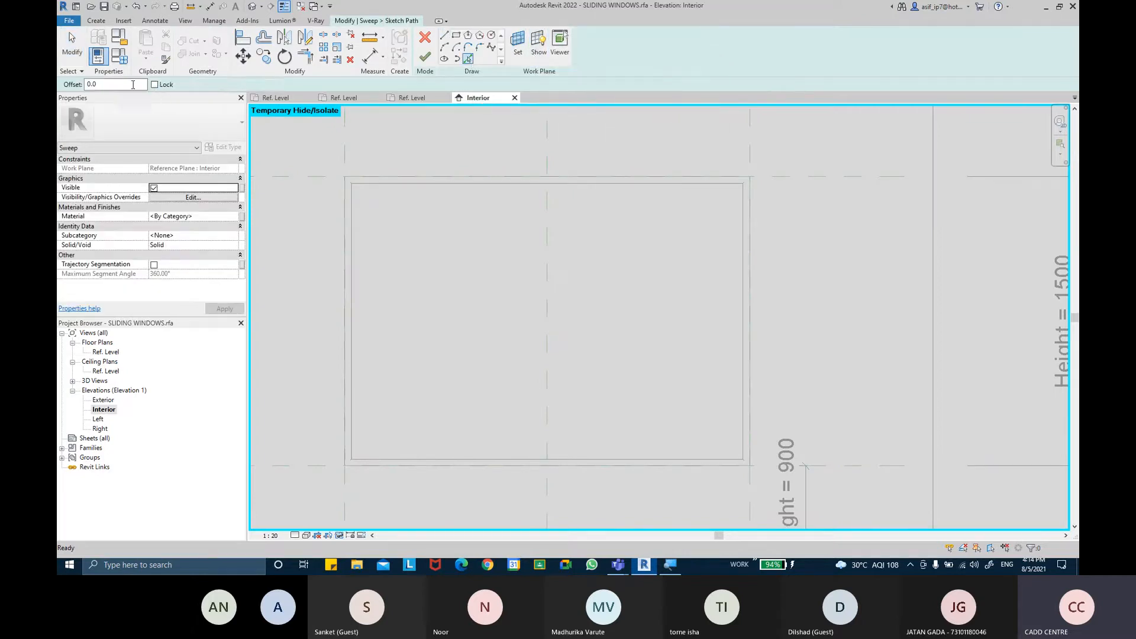
type("35.0")
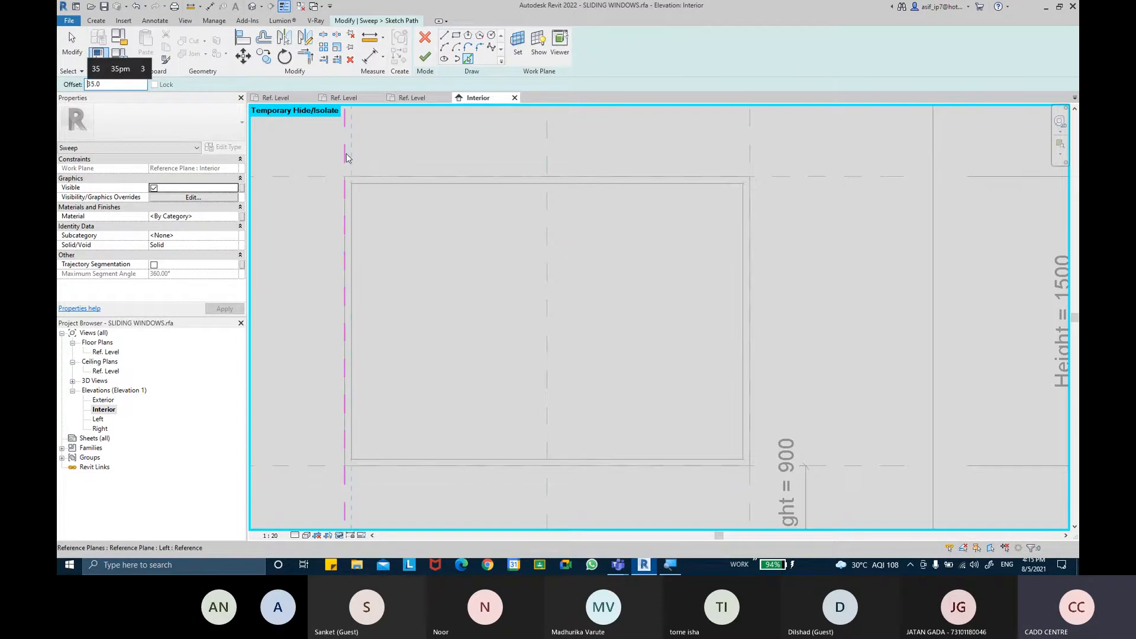
scroll(346, 158, "up", 5)
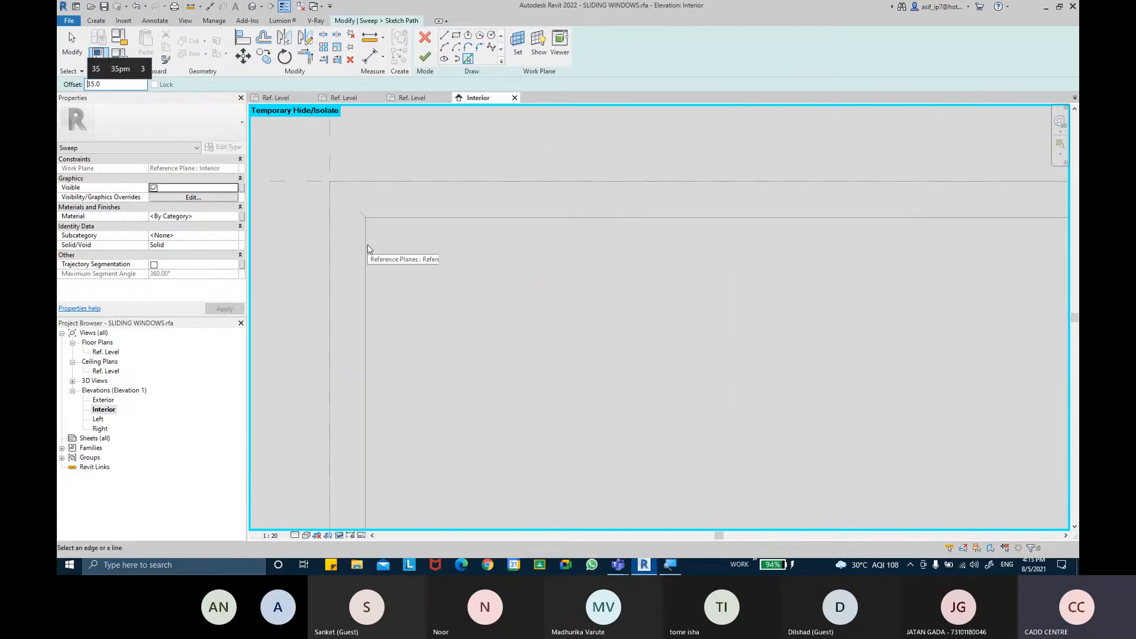
left_click(331, 147)
left_click(286, 182)
scroll(474, 287, "down", 5)
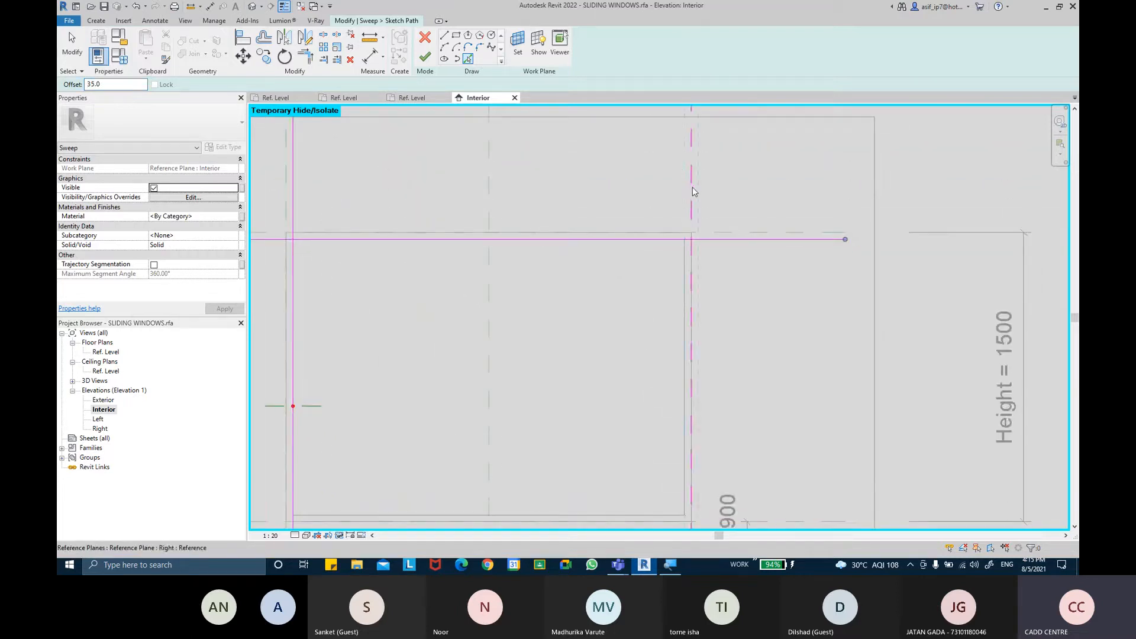
left_click(689, 188)
middle_click_drag(730, 315, 726, 161)
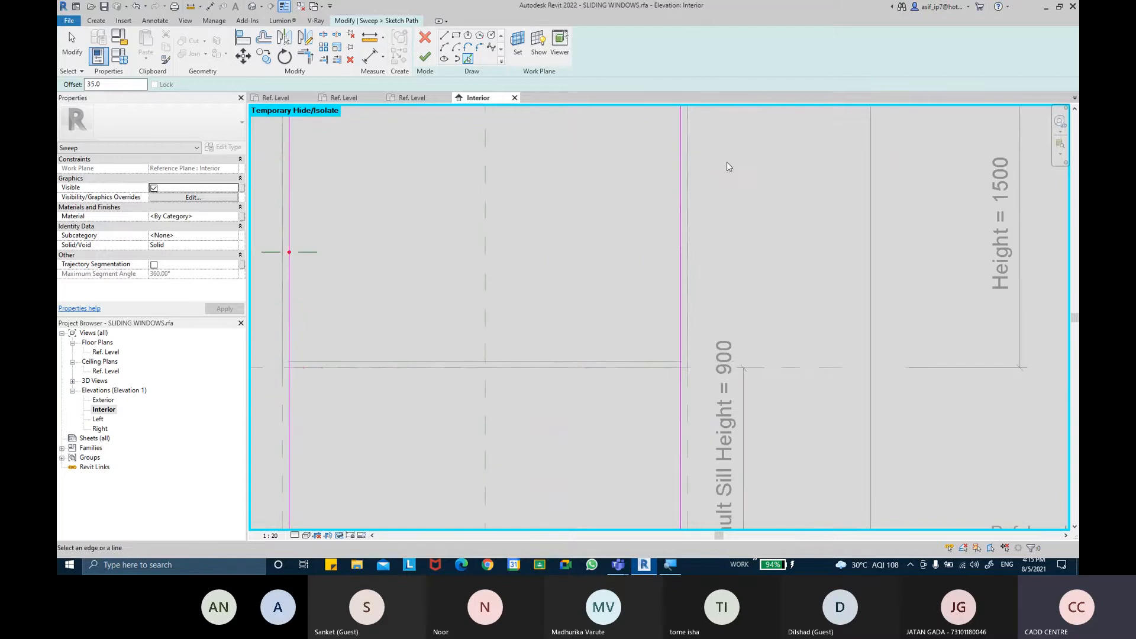
left_click(774, 373)
scroll(742, 284, "down", 3)
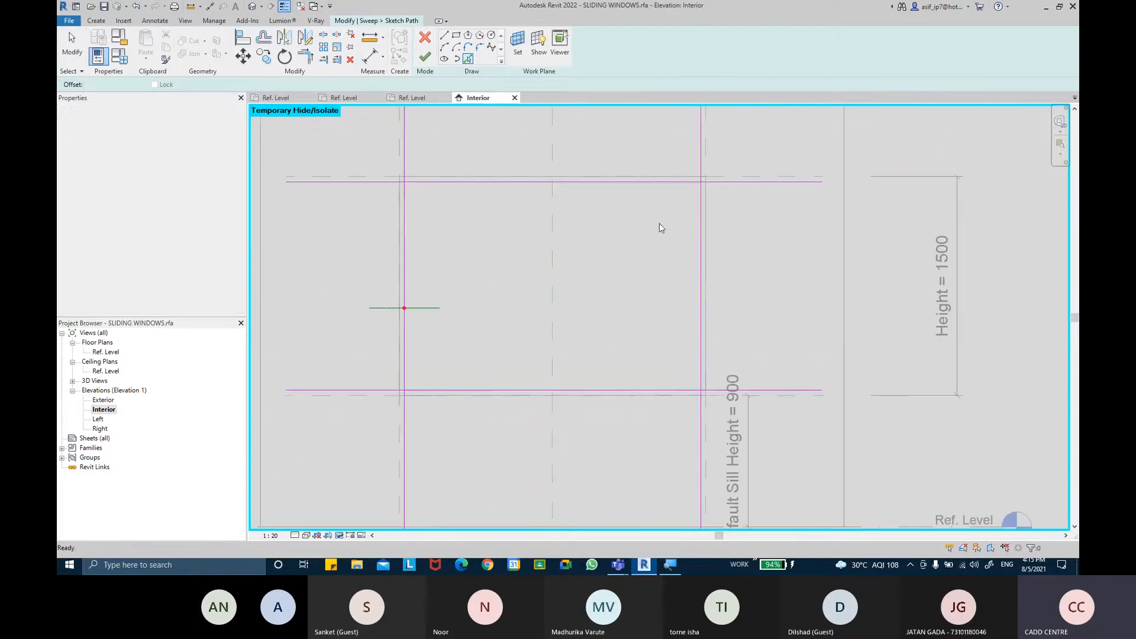
Trim the picked path lines at the four corners into a closed rectangle
key("Escape")
left_click(304, 56)
left_click(404, 201)
left_click(521, 183)
left_click(654, 183)
left_click(702, 202)
left_click(700, 329)
left_click(685, 389)
left_click(474, 390)
left_click(403, 373)
middle_click_drag(573, 246, 565, 263)
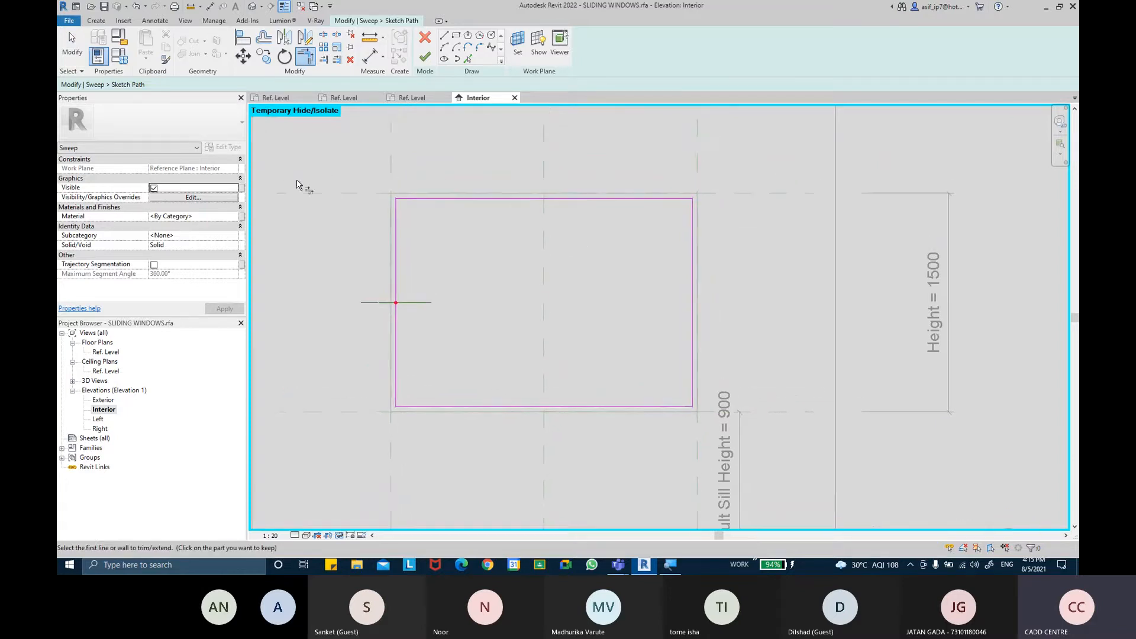
key("Escape")
Set the view scale to 1:1 and dimension the path's offset from the right reference plane
scroll(710, 204, "up", 2)
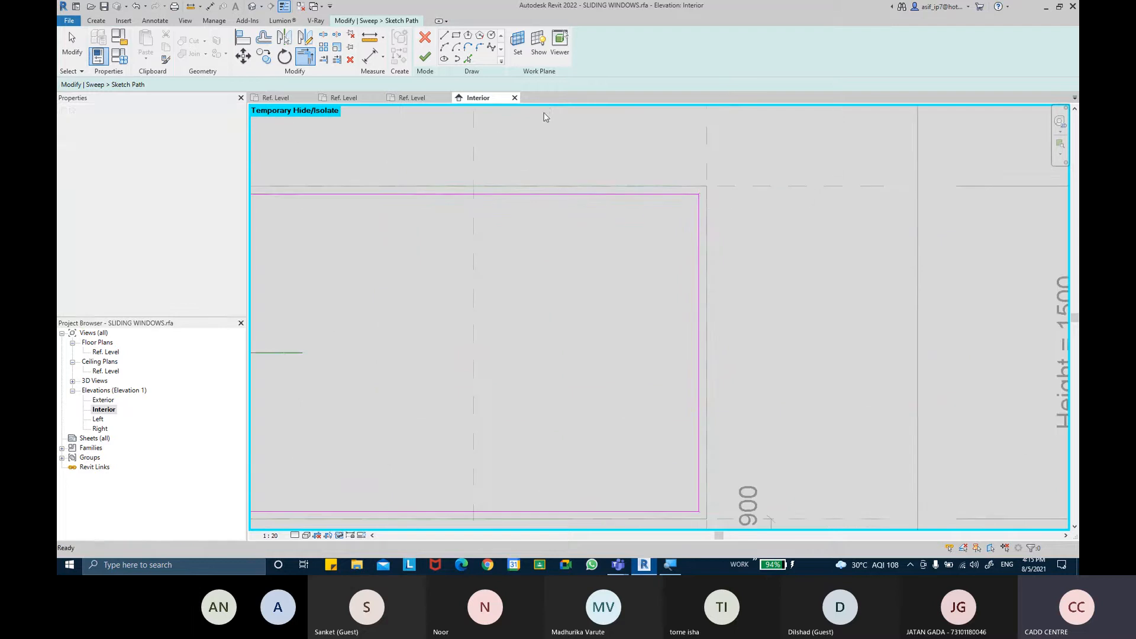
left_click(270, 535)
left_click(275, 380)
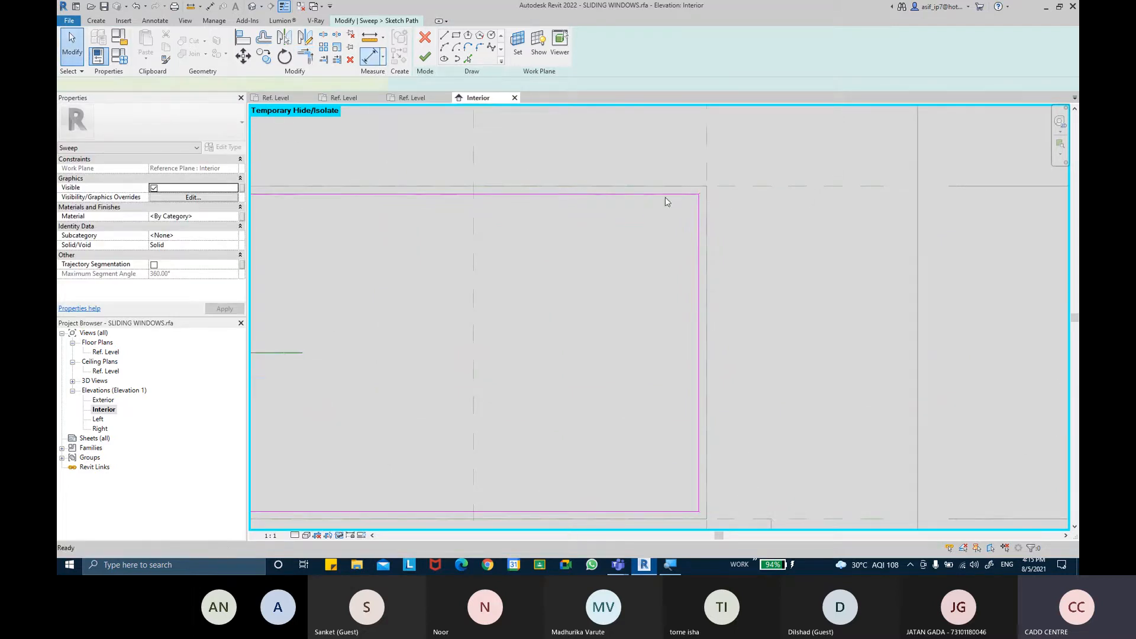
key("d")
key("i")
scroll(669, 177, "up", 1)
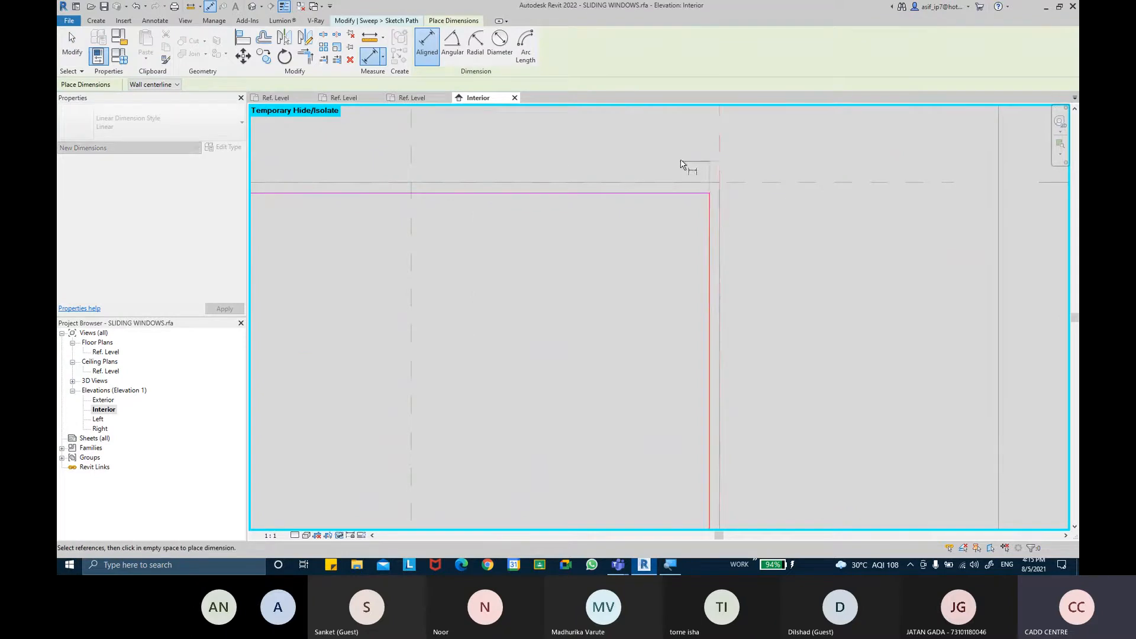
left_click(680, 155)
scroll(737, 160, "up", 4)
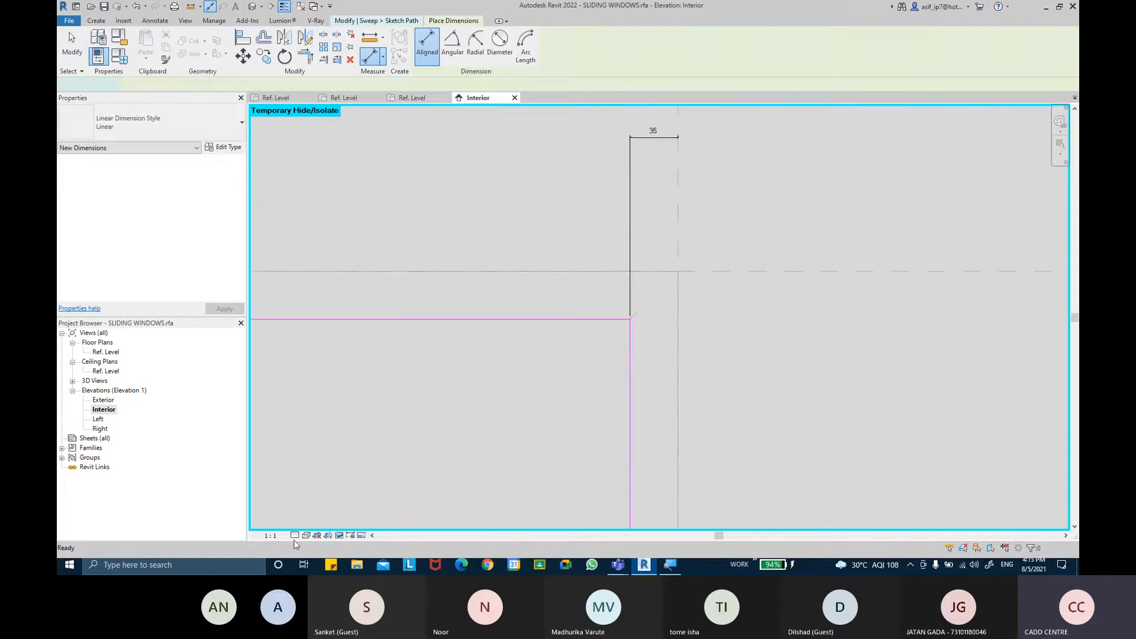
Change the view scale to 1:5
left_click(271, 536)
left_click(295, 407)
scroll(583, 289, "down", 3)
mouse_move(529, 299)
middle_mouse_down()
mouse_move(530, 308)
mouse_move(593, 292)
middle_mouse_up()
Dimension the path's offsets from the top, left and bottom reference planes
key("d")
key("i")
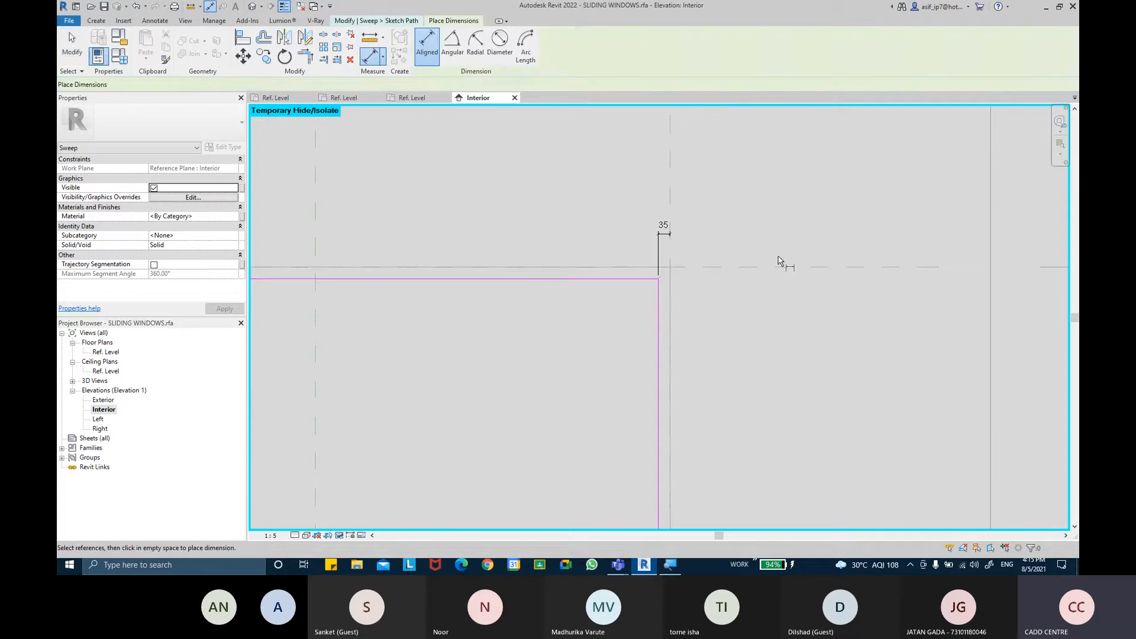
left_click(772, 268)
left_click(616, 277)
left_click(598, 340)
middle_click_drag(575, 370, 745, 341)
scroll(745, 340, "down", 2)
middle_click_drag(534, 323, 600, 327)
scroll(591, 325, "down", 1)
scroll(435, 286, "up", 3)
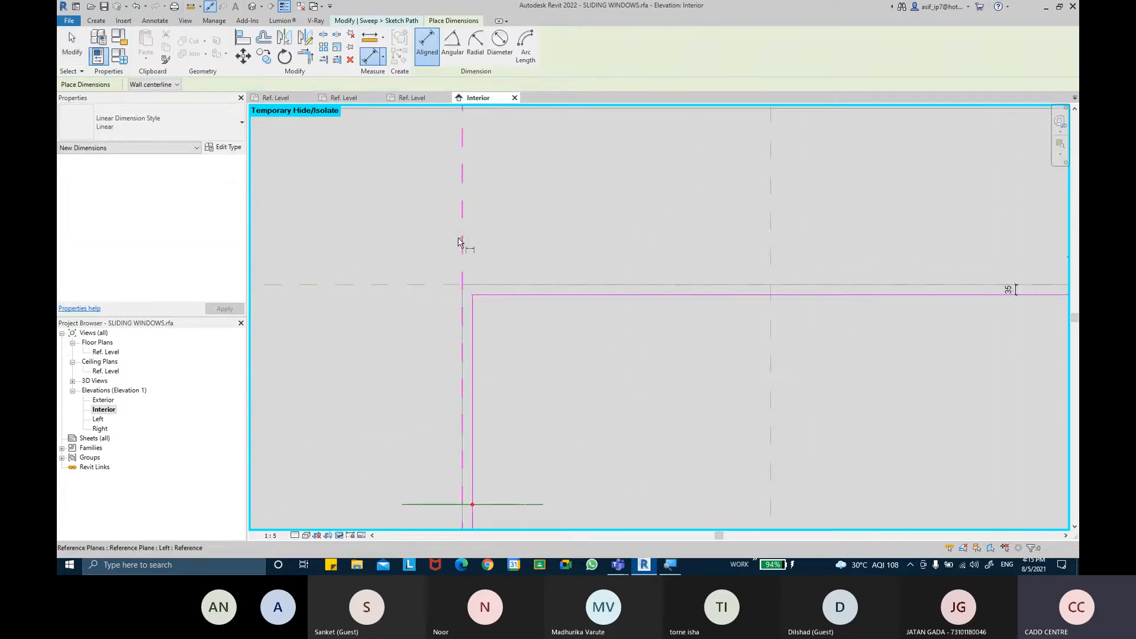
left_click(461, 243)
left_click(474, 313)
left_click(555, 333)
scroll(545, 449, "down", 2)
mouse_move(553, 473)
middle_mouse_down()
mouse_move(538, 363)
mouse_move(522, 335)
middle_mouse_up()
scroll(391, 536, "up", 1)
left_click(523, 460)
left_click(523, 452)
left_click(531, 410)
key("Escape")
key("Escape")
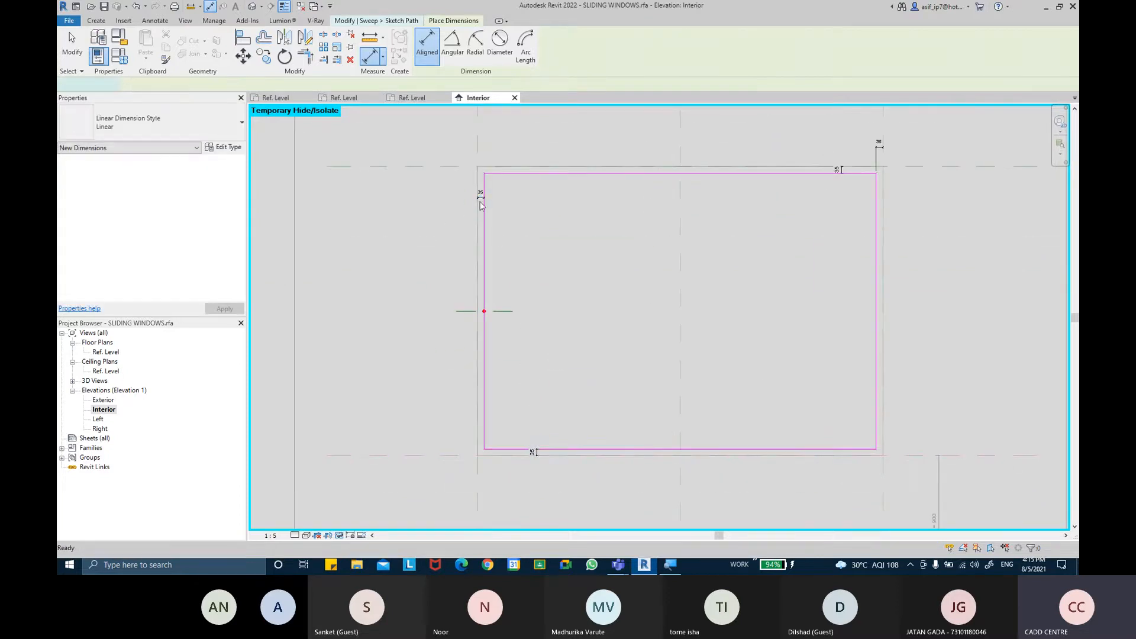
Select the four path offset dimensions and label them with the GRANITE THICKNESS parameter
left_click(480, 199)
left_click(841, 171, "ctrl")
left_click(879, 146, "ctrl")
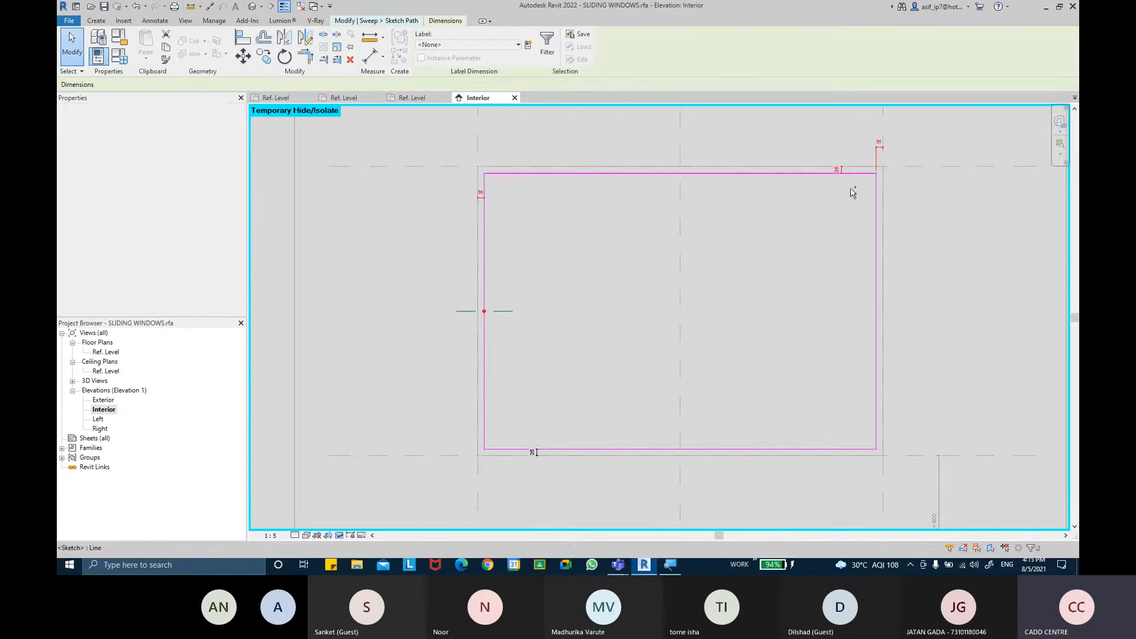
left_click(533, 452, "ctrl")
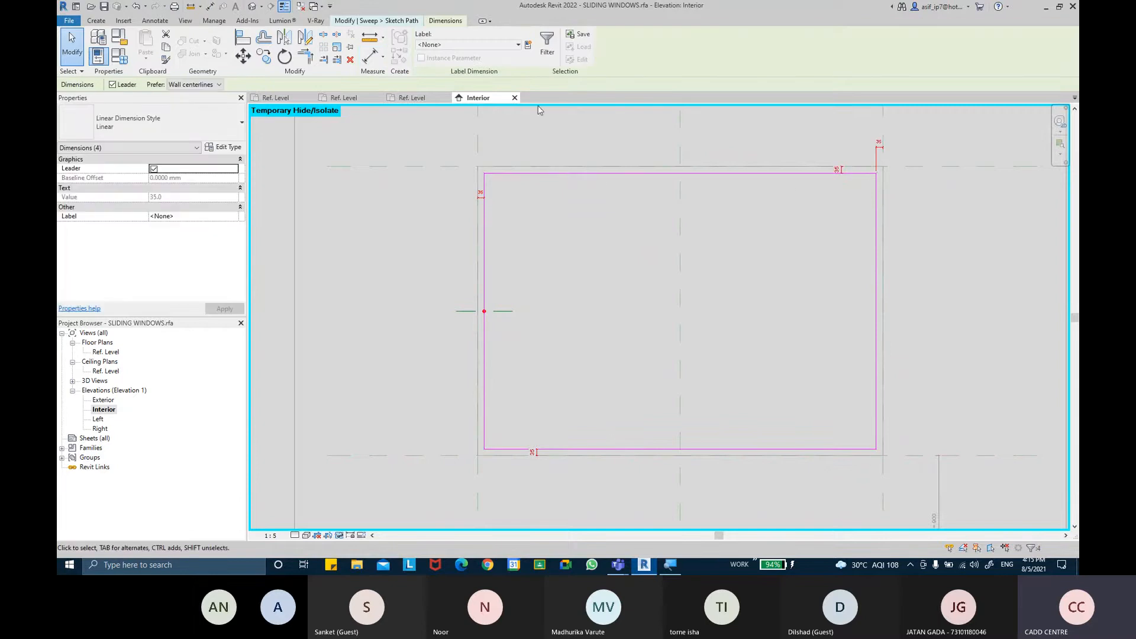
left_click(518, 45)
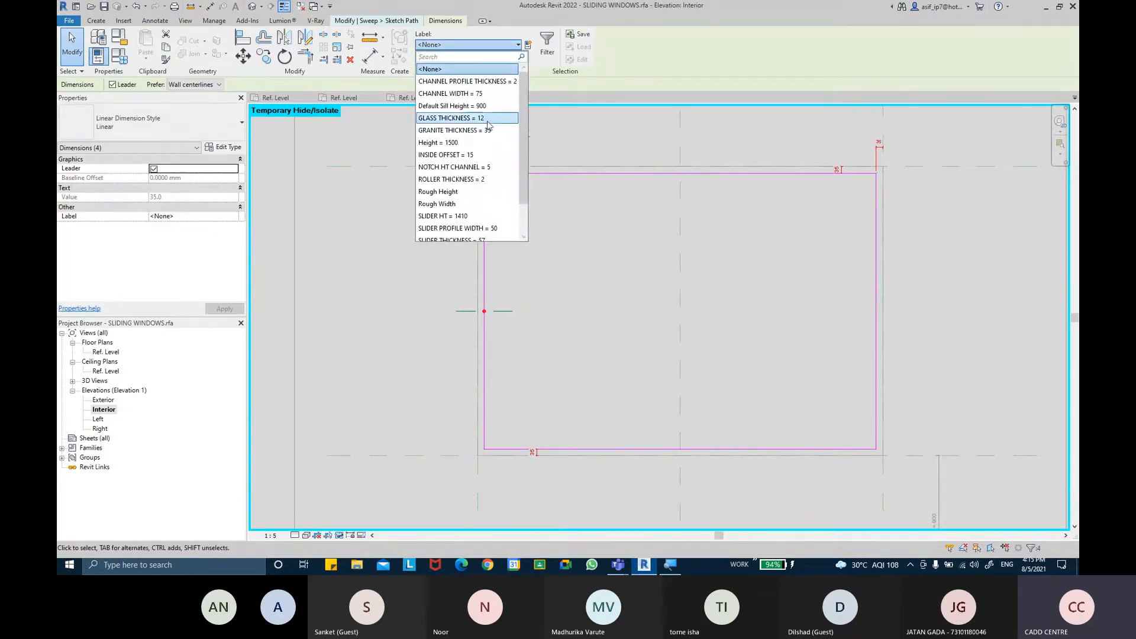
scroll(473, 165, "down", 1)
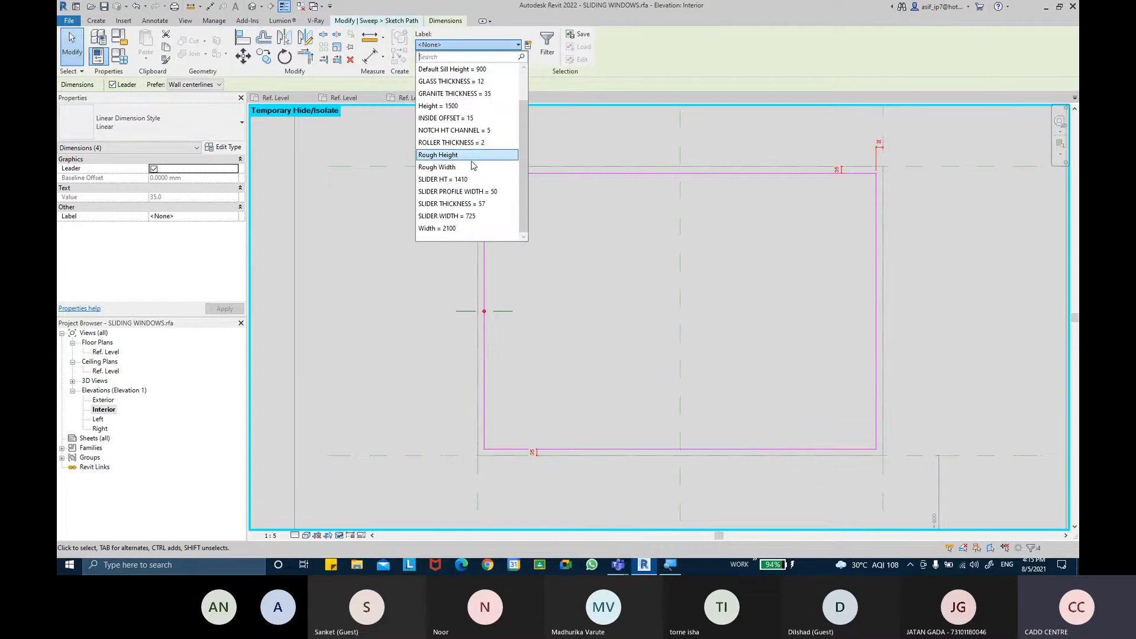
left_click(466, 94)
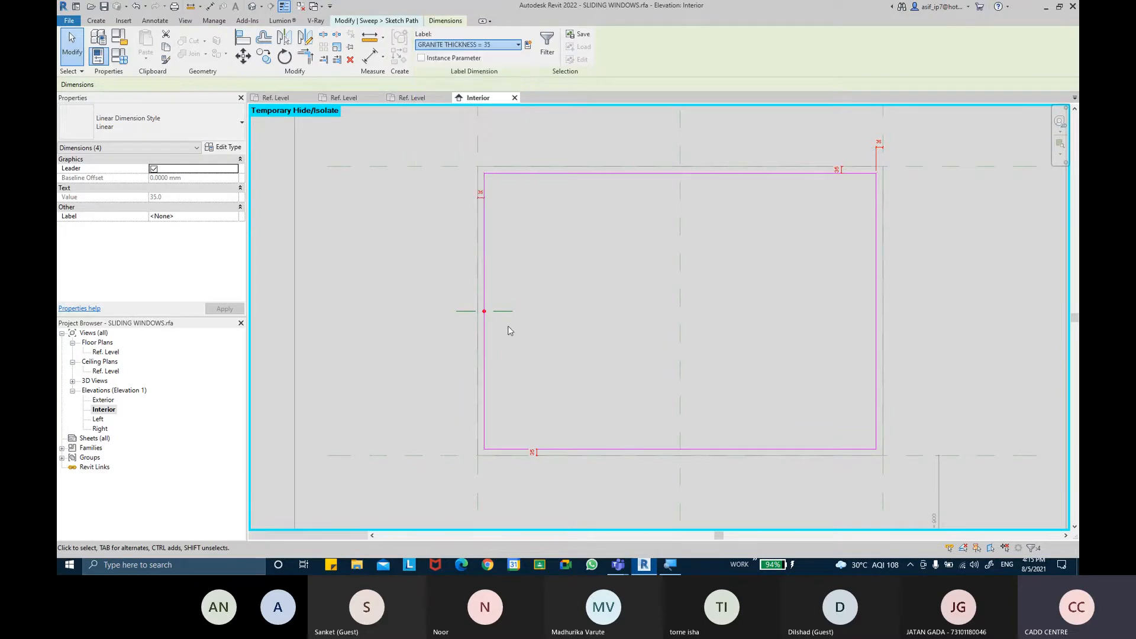
Finish the sweep path sketch
scroll(482, 201, "up", 4)
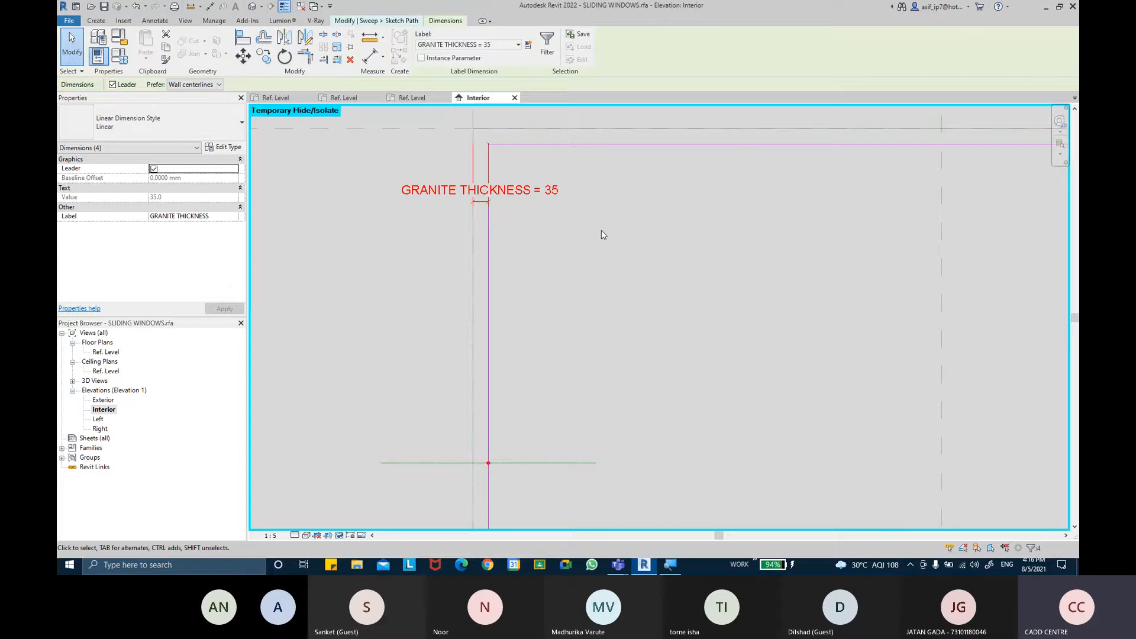
scroll(607, 275, "down", 3)
left_click(656, 310)
scroll(704, 336, "down", 2)
middle_click_drag(725, 348, 665, 306)
scroll(664, 311, "up", 1)
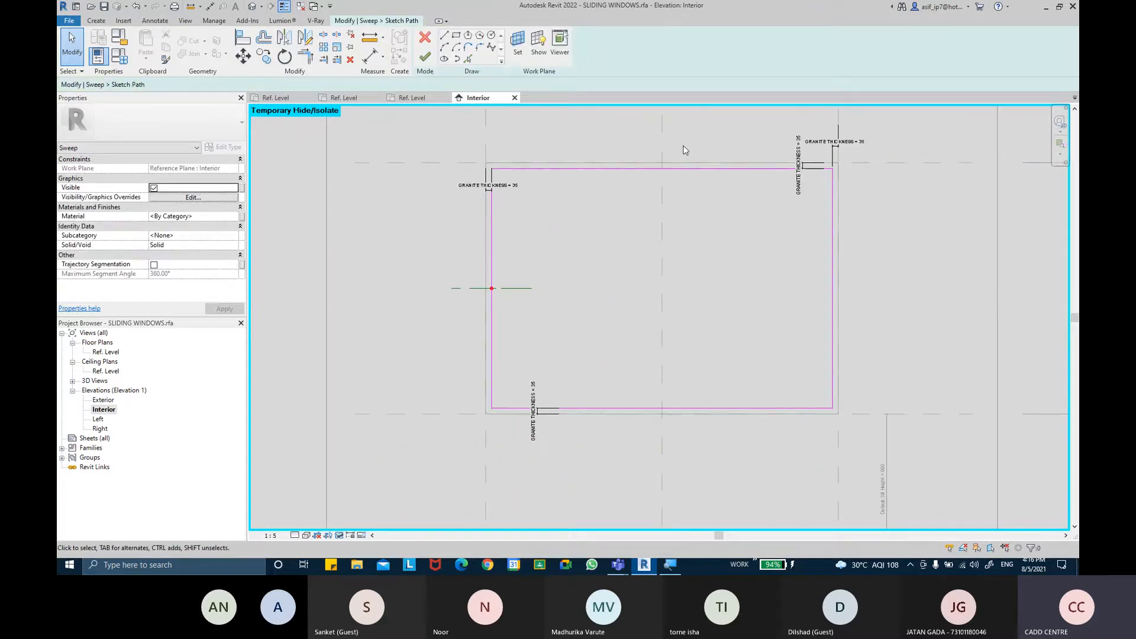
left_click(425, 56)
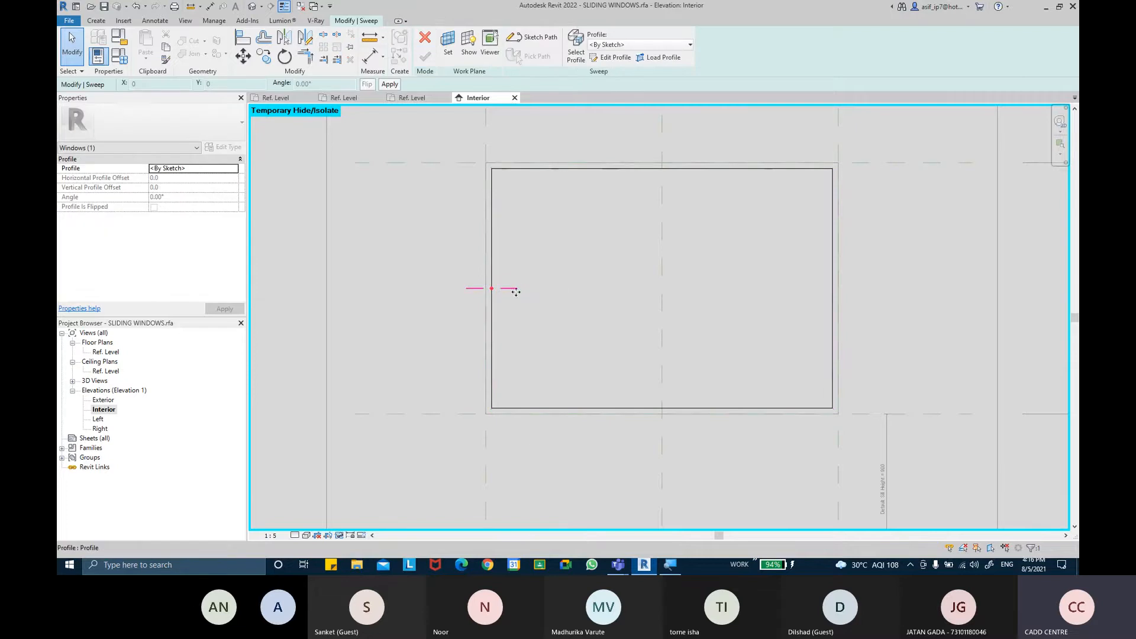
left_click(612, 58)
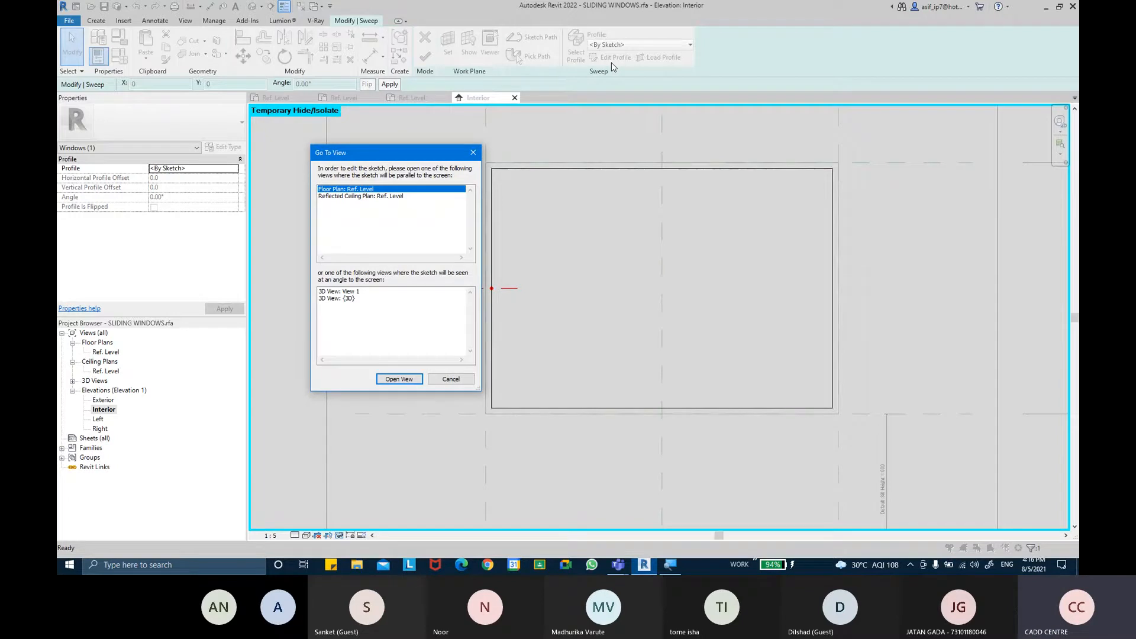
left_click(471, 378)
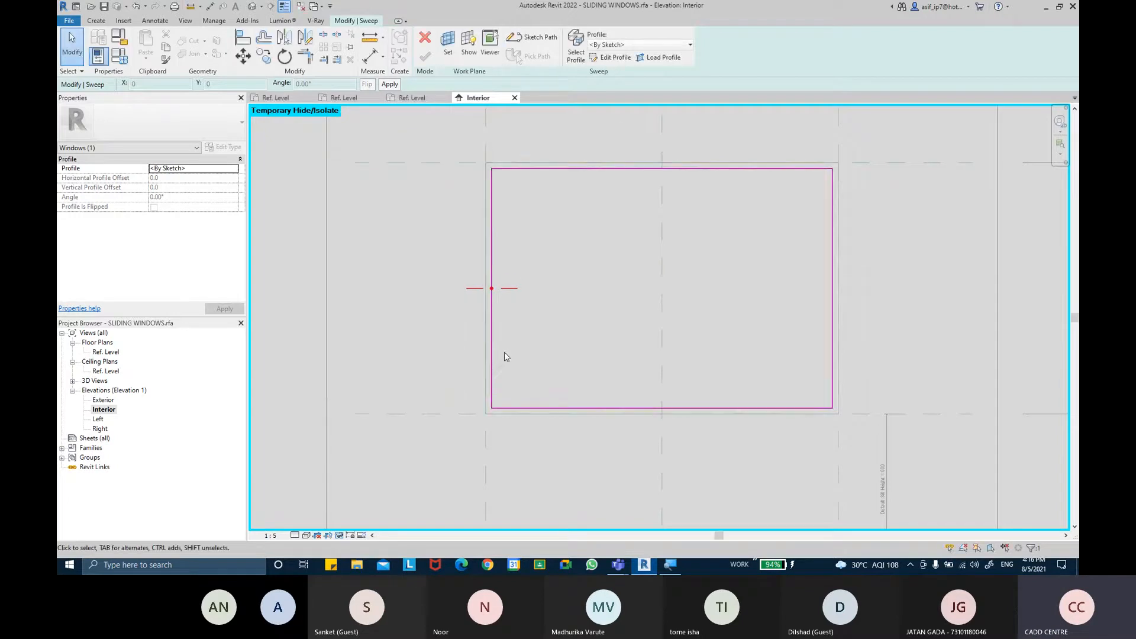
left_click(668, 63)
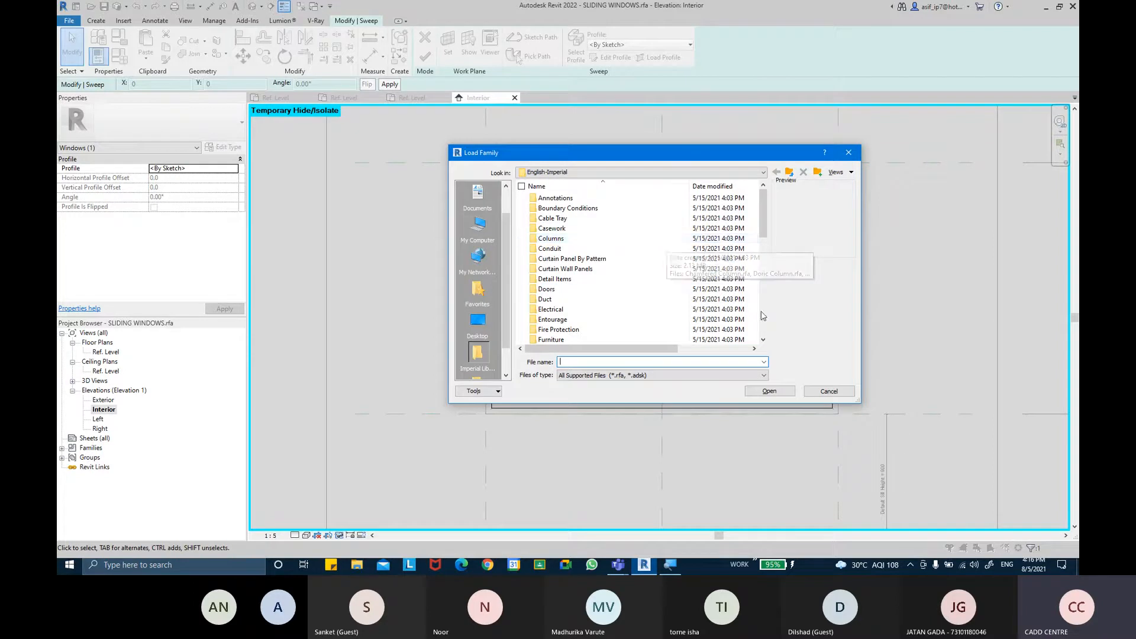
left_click(829, 391)
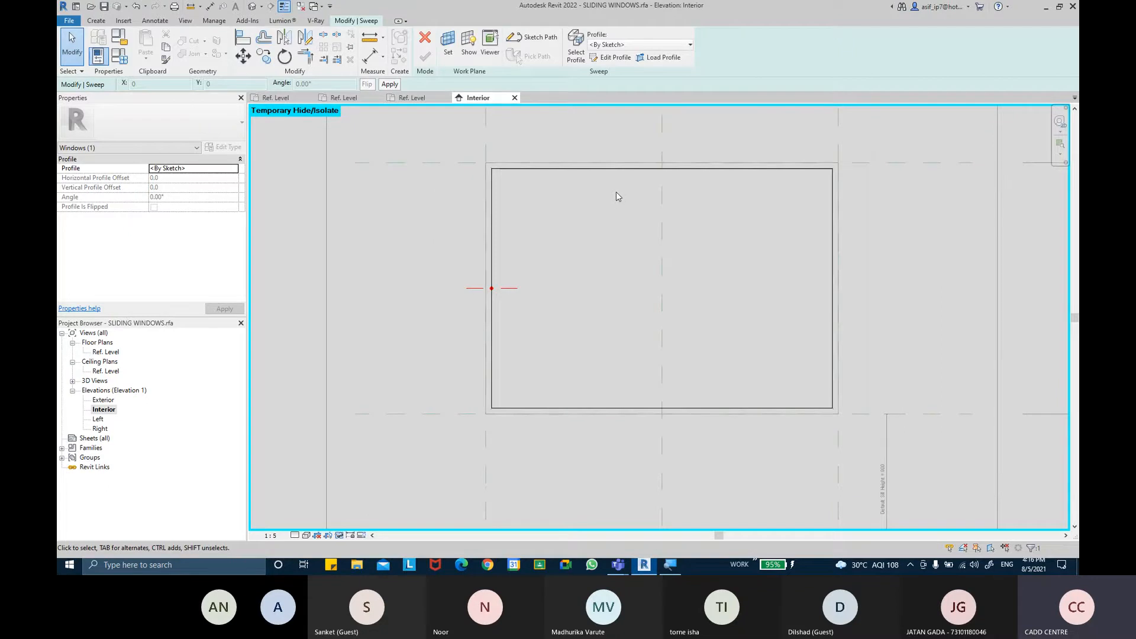
Try to open the TRIPAL PANELSLIDING WINDOW channel profile family from the recent files
left_click(76, 6)
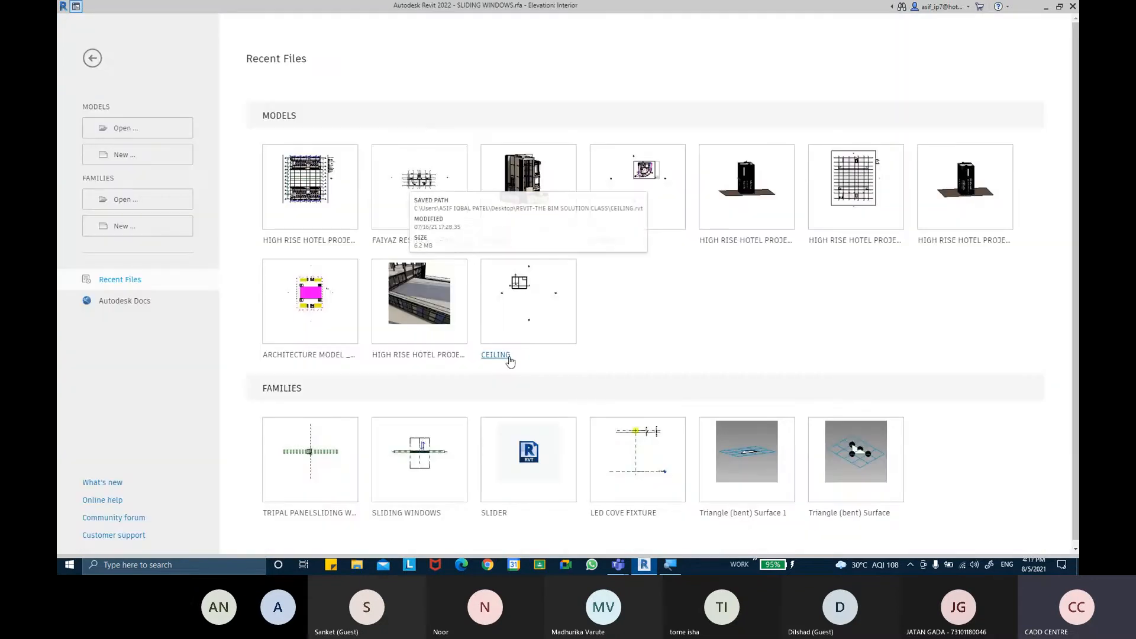
left_click(311, 514)
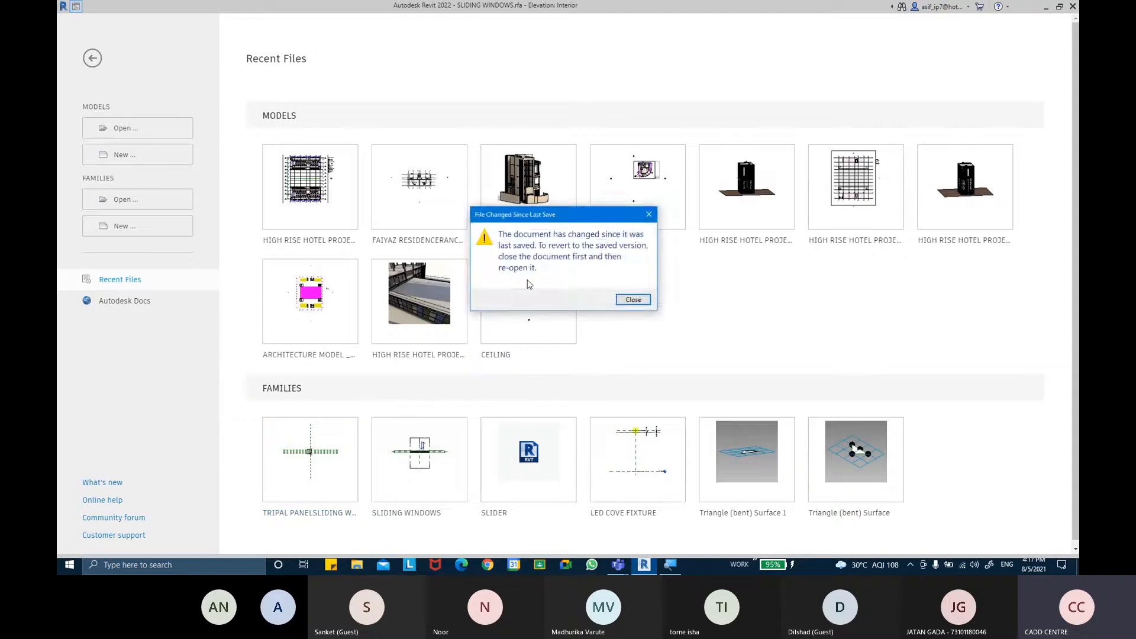
key("Return")
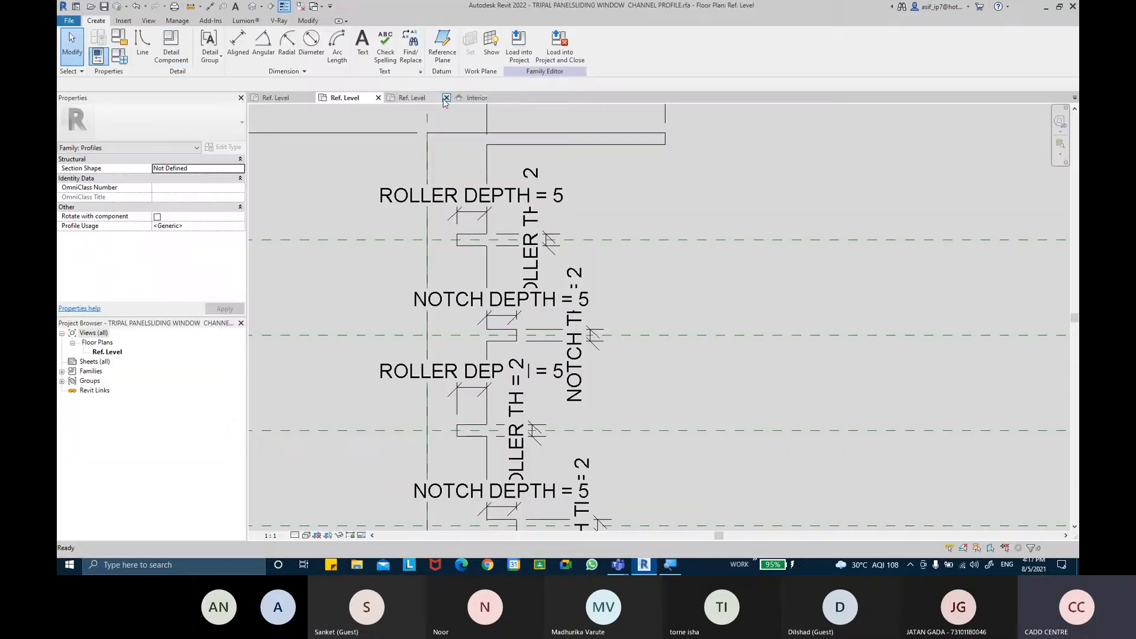
Switch to the channel profile family's Ref. Level plan and review the profile shape and its dimensions
left_click(414, 99)
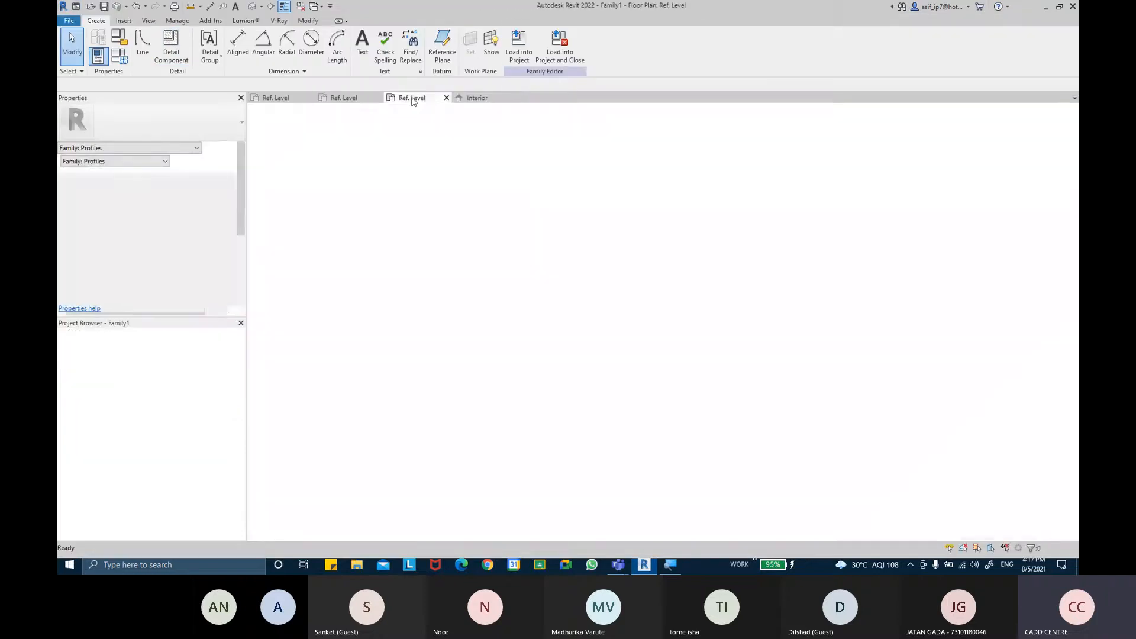
left_click(466, 100)
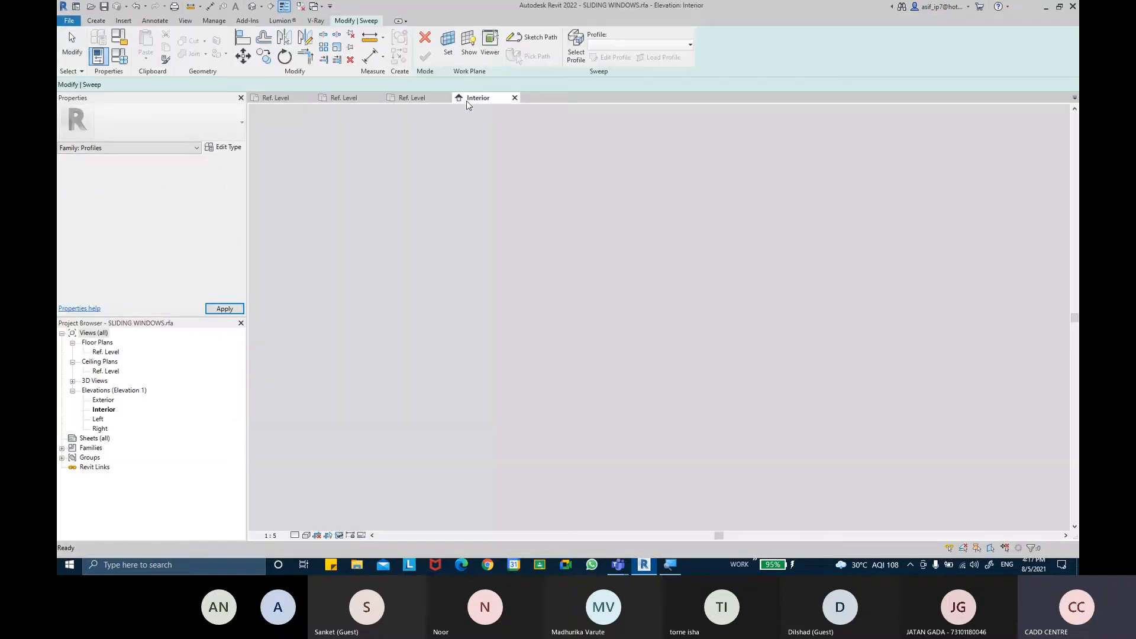
left_click(264, 100)
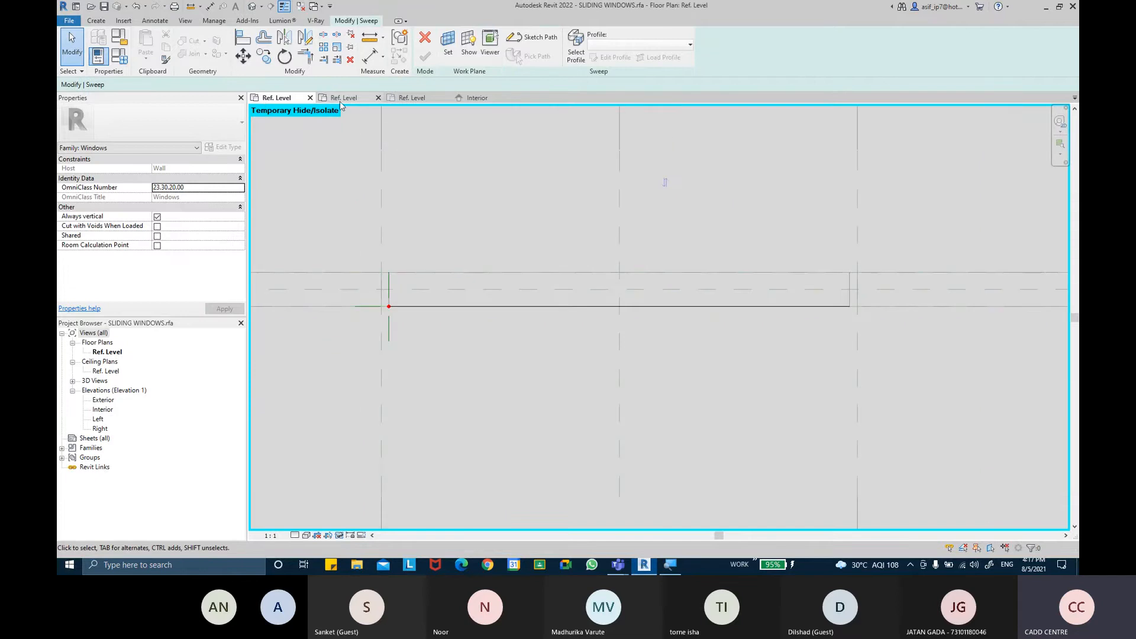
left_click(343, 97)
scroll(555, 200, "down", 4)
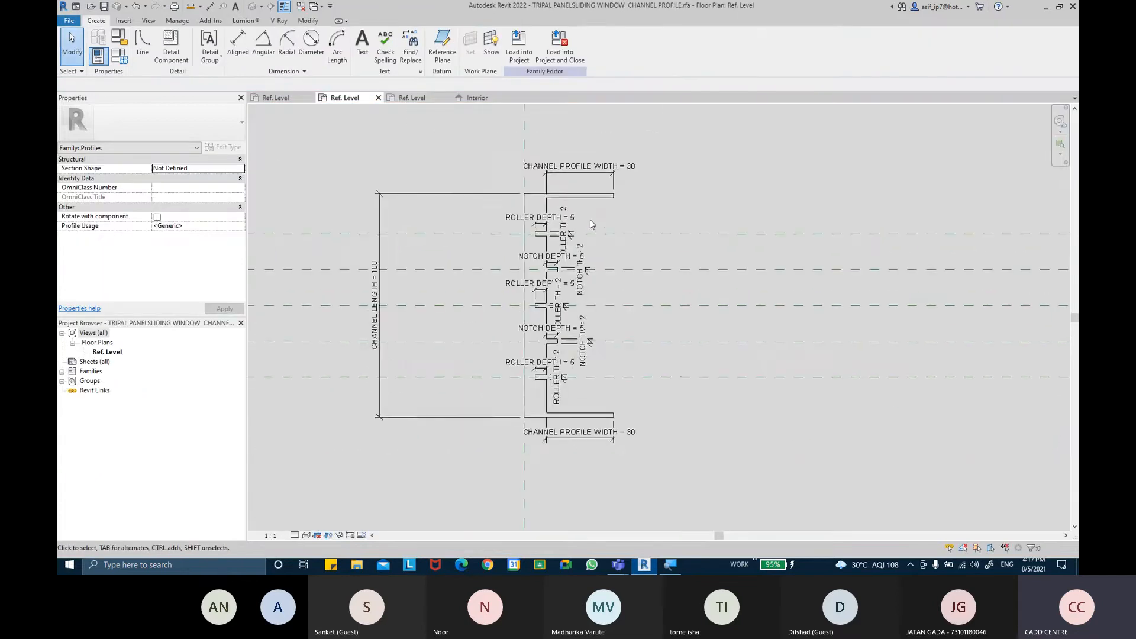
scroll(603, 214, "up", 1)
scroll(601, 209, "down", 3)
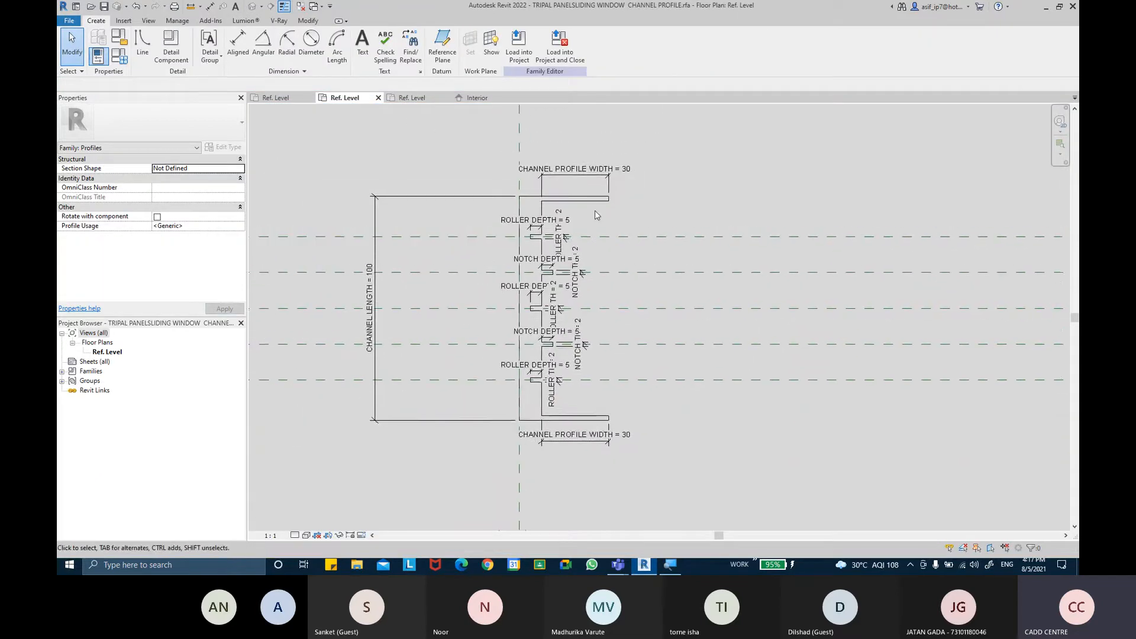
left_click(70, 22)
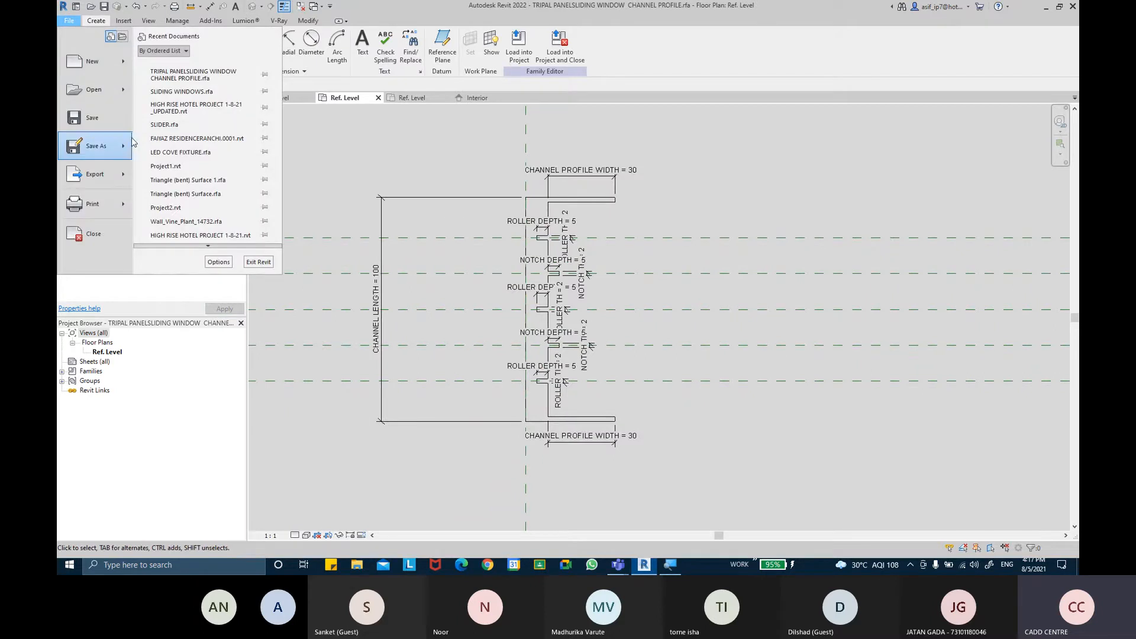
mouse_move(130, 150)
left_click(201, 144)
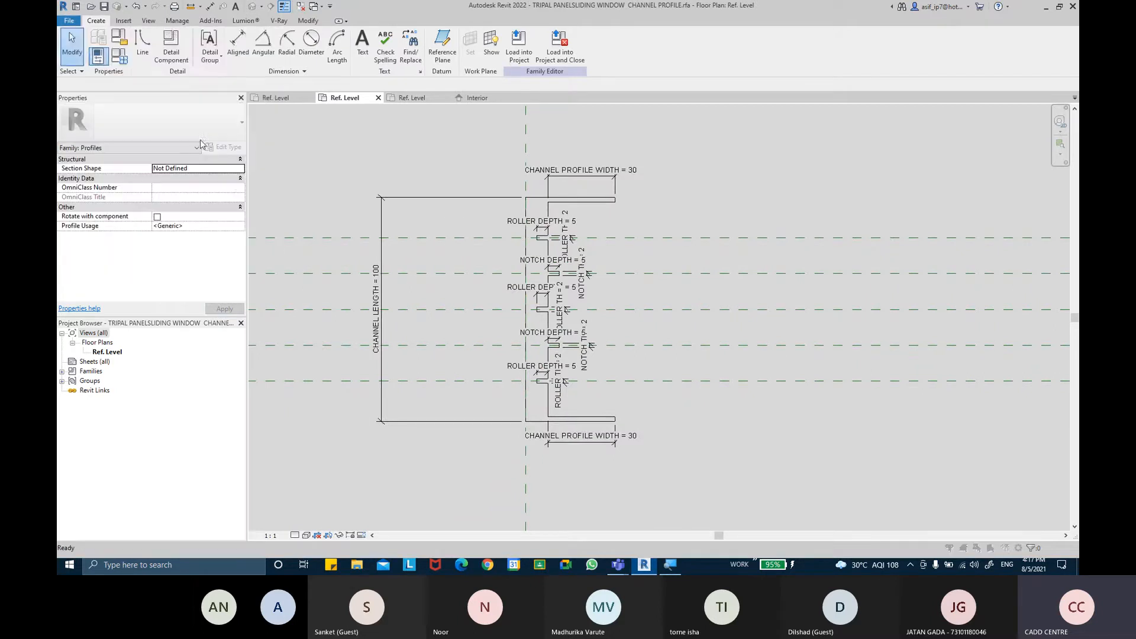
left_click(685, 392)
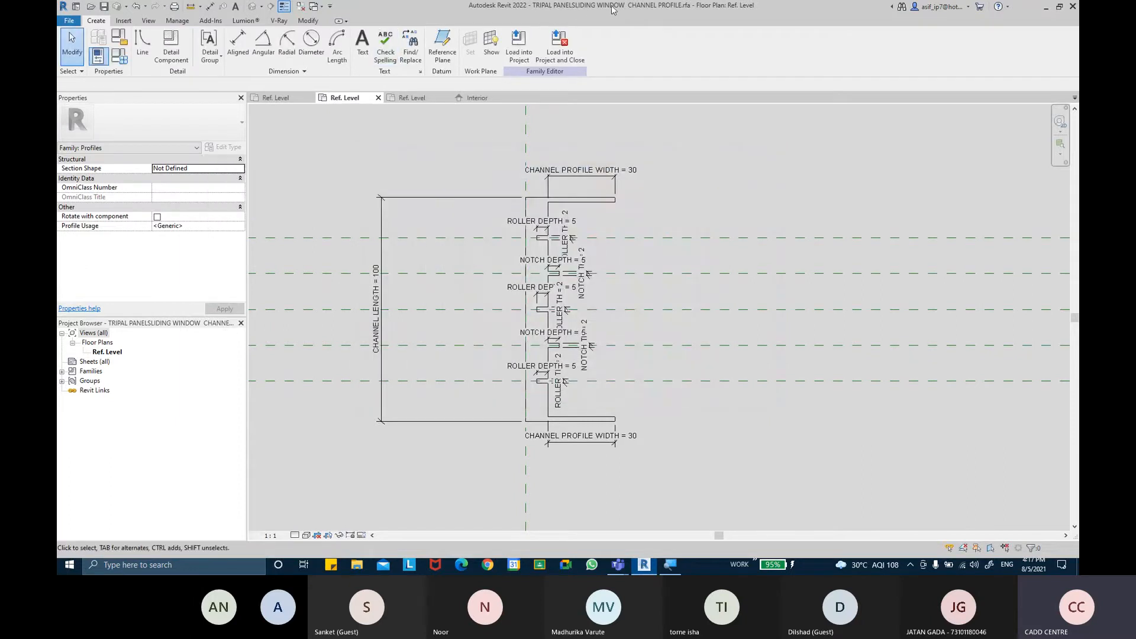
Close the channel profile and Family1 views, leaving only the window family's views open
left_click(379, 98)
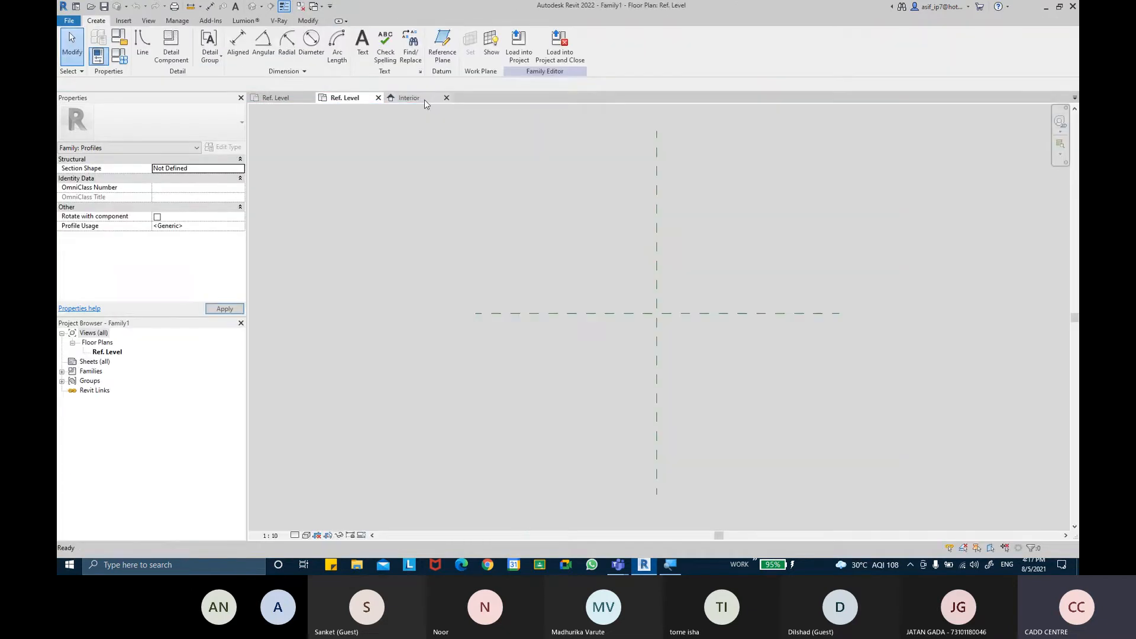
left_click(424, 100)
left_click(378, 98)
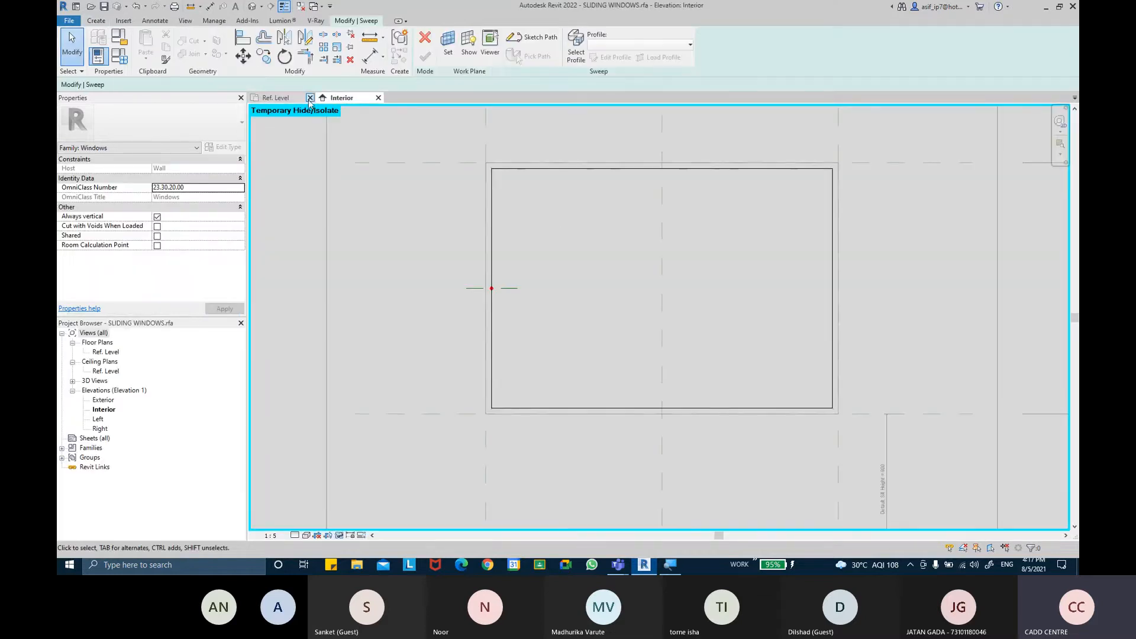
Load TRIPAL PANELSLIDING WINDOW CHANNEL PROFILE.rfa from the Desktop and assign it as the sweep profile
left_click(577, 53)
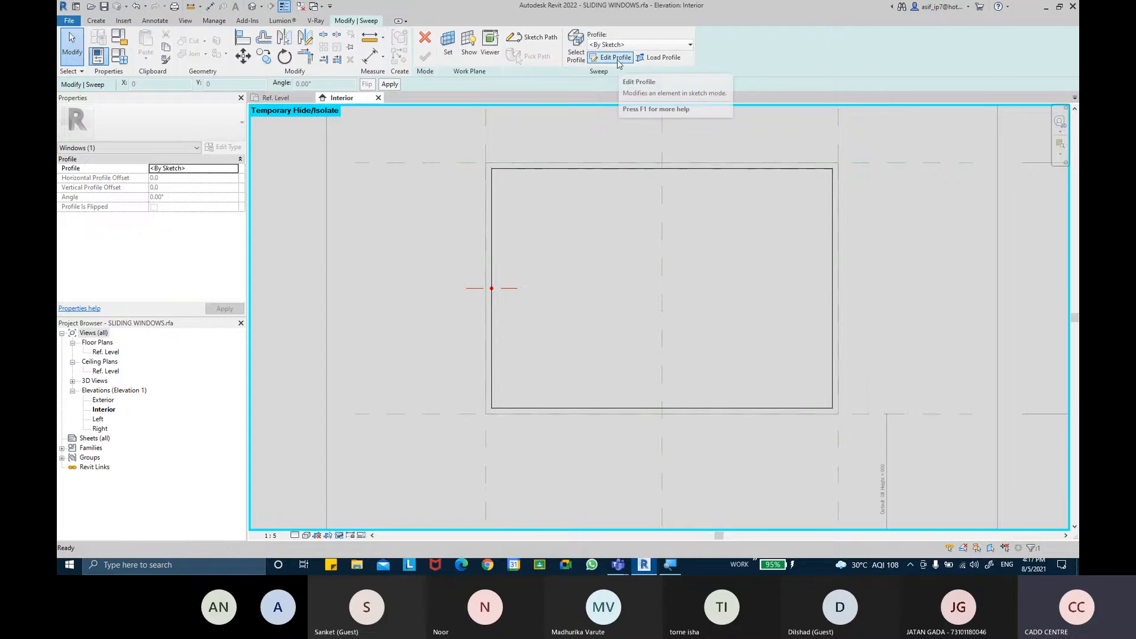
left_click(673, 59)
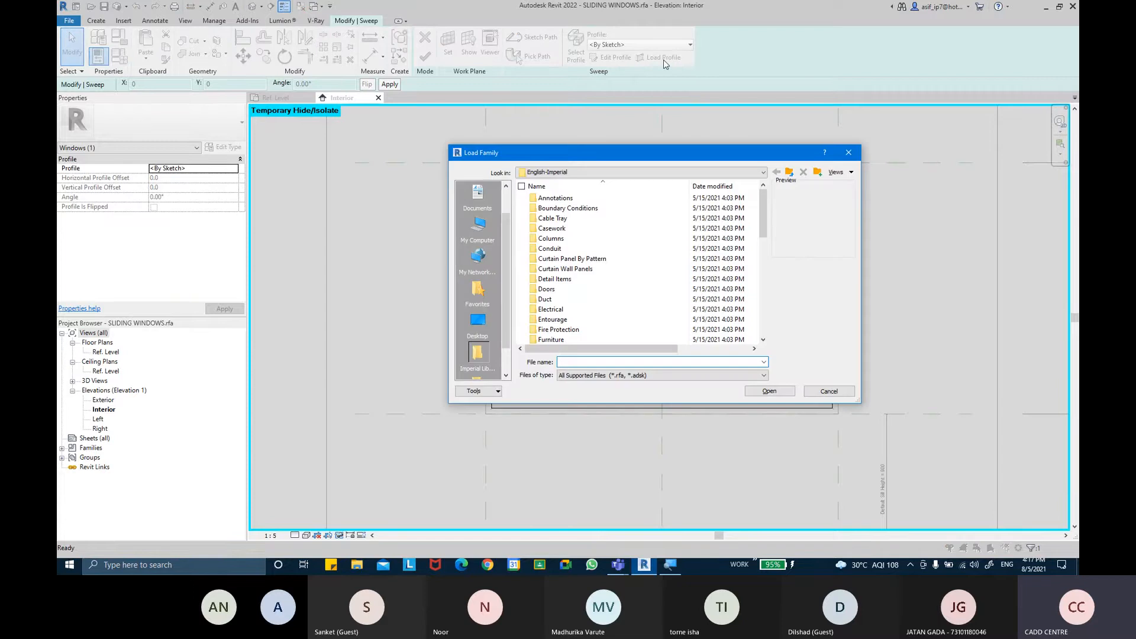
left_click(478, 322)
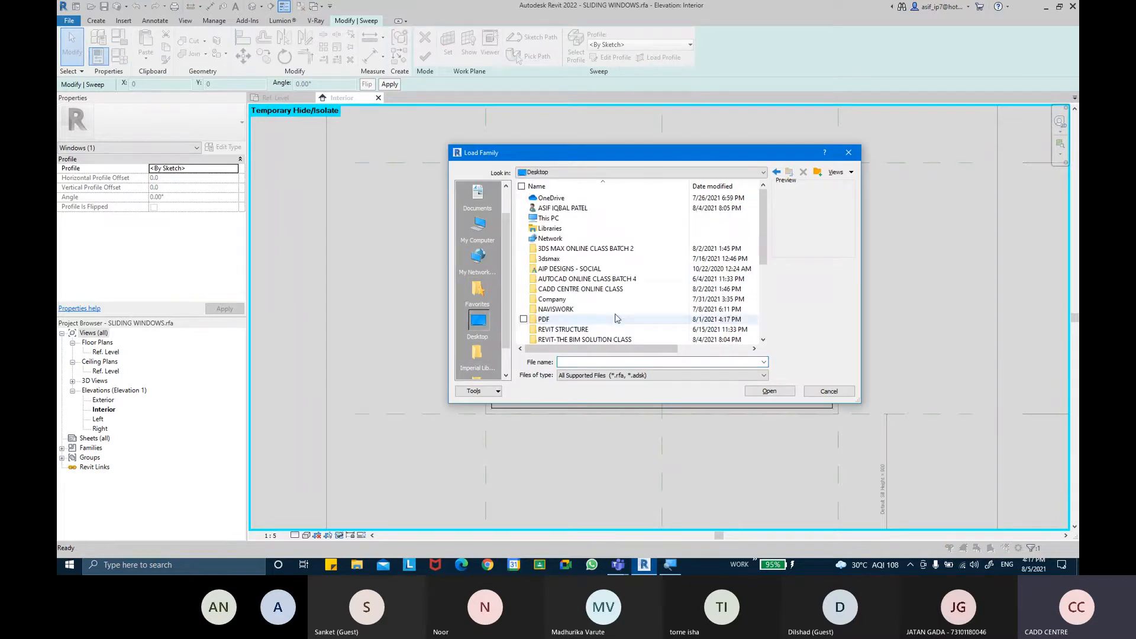
left_click(639, 339)
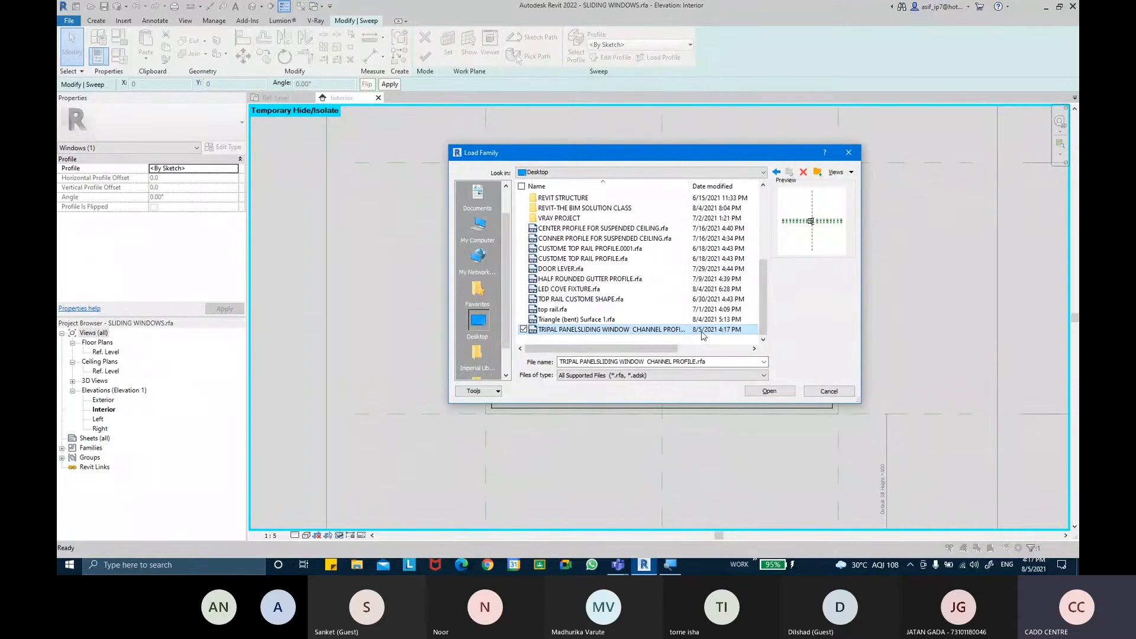
left_click(771, 394)
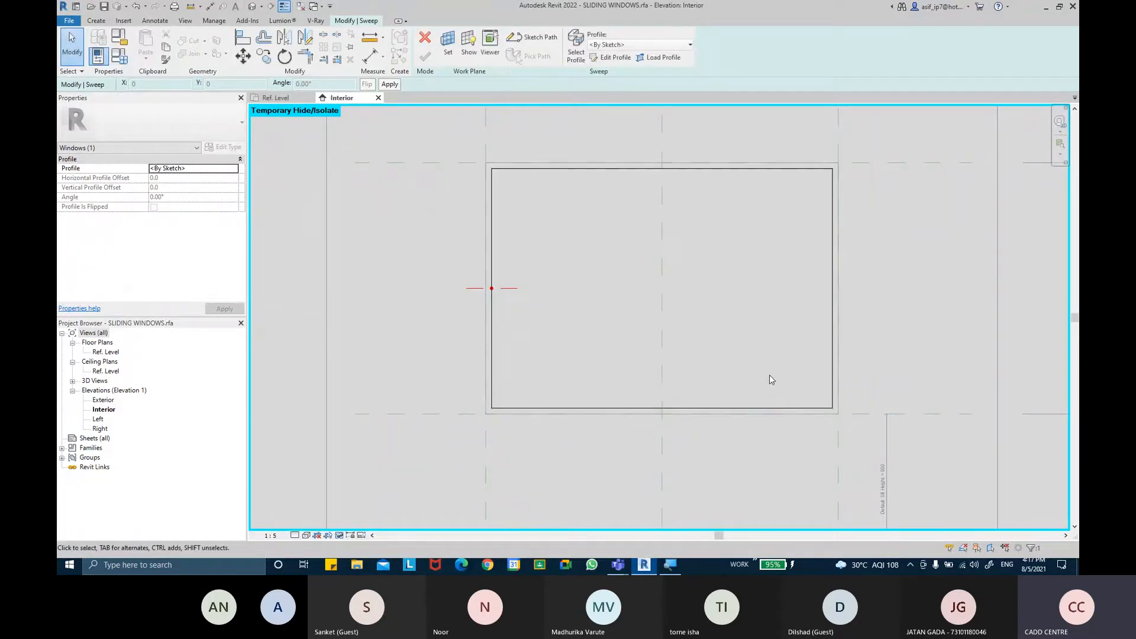
left_click(675, 46)
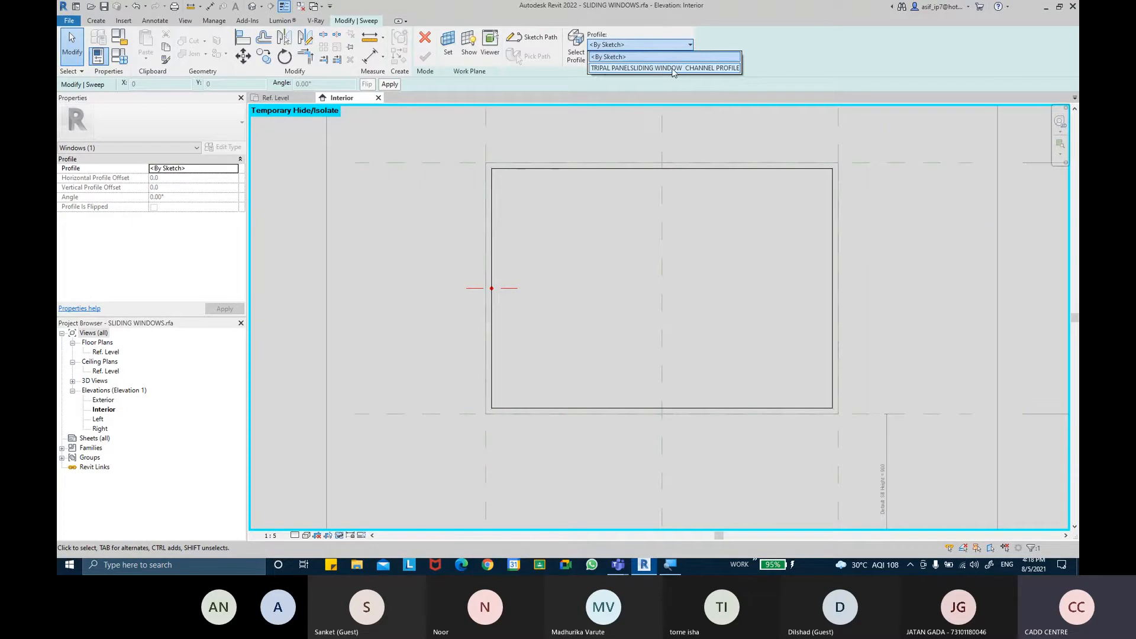
left_click(673, 68)
Inspect the loaded profile's placement in the Ref. Level plan, then discard the sweep
scroll(500, 287, "up", 5)
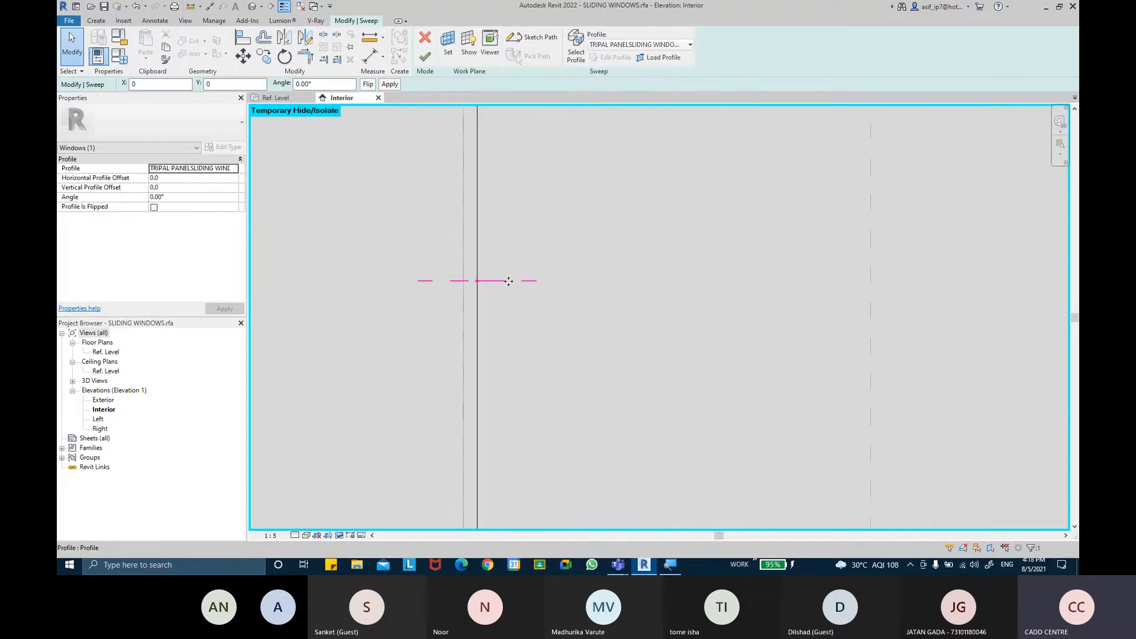
double_click(105, 352)
scroll(376, 302, "up", 4)
middle_click_drag(422, 276, 503, 287)
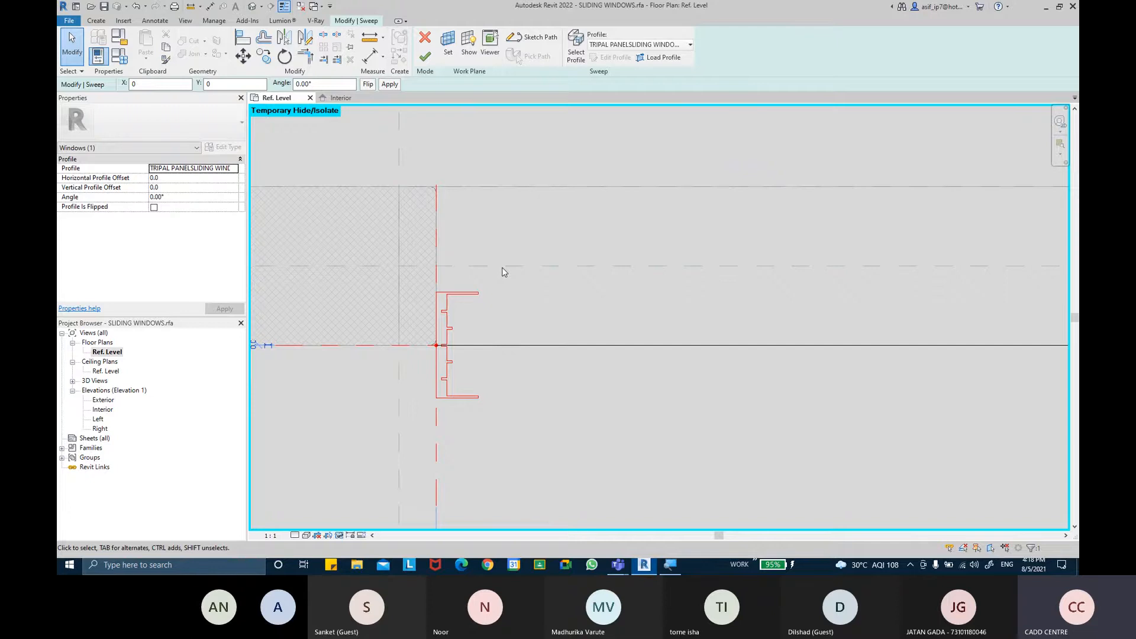
middle_click_drag(493, 279, 506, 264)
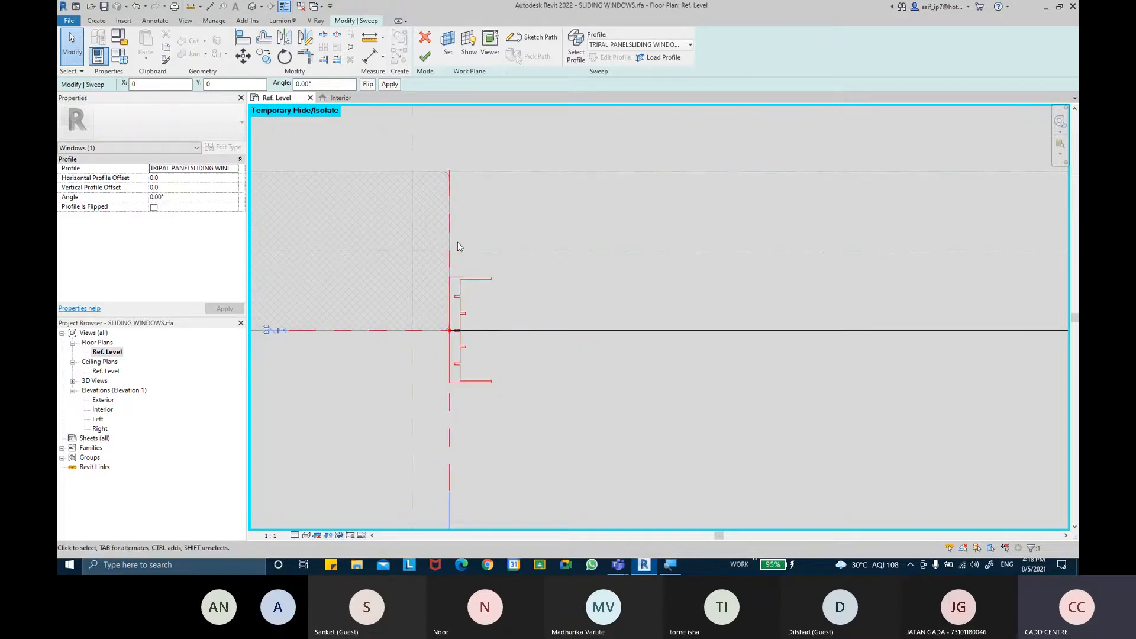
middle_click_drag(508, 249, 505, 255)
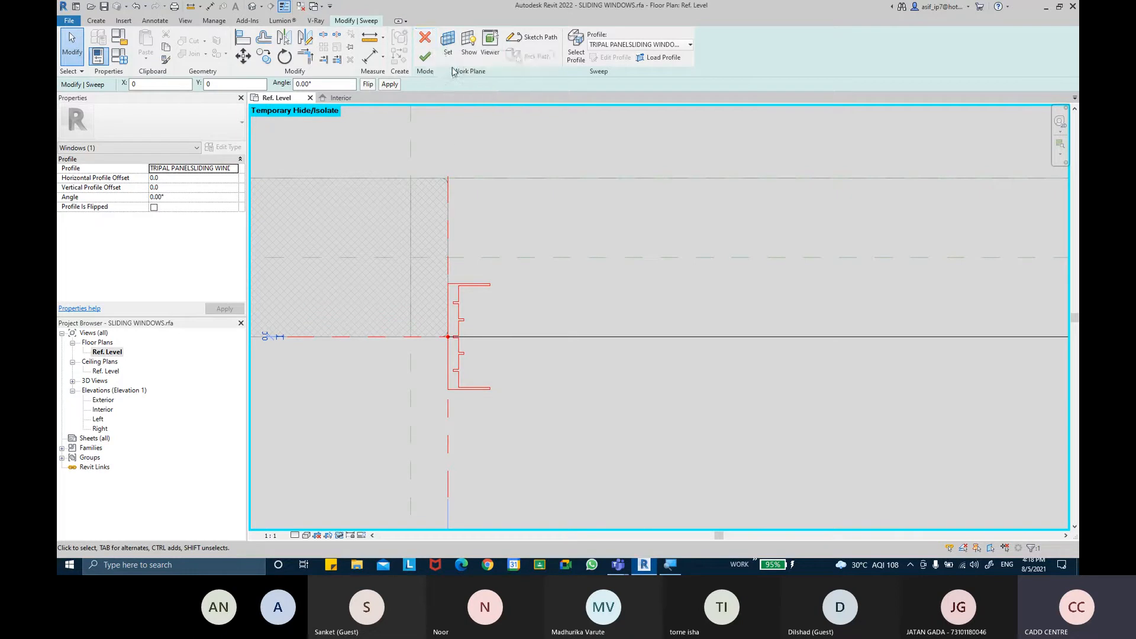
left_click(425, 37)
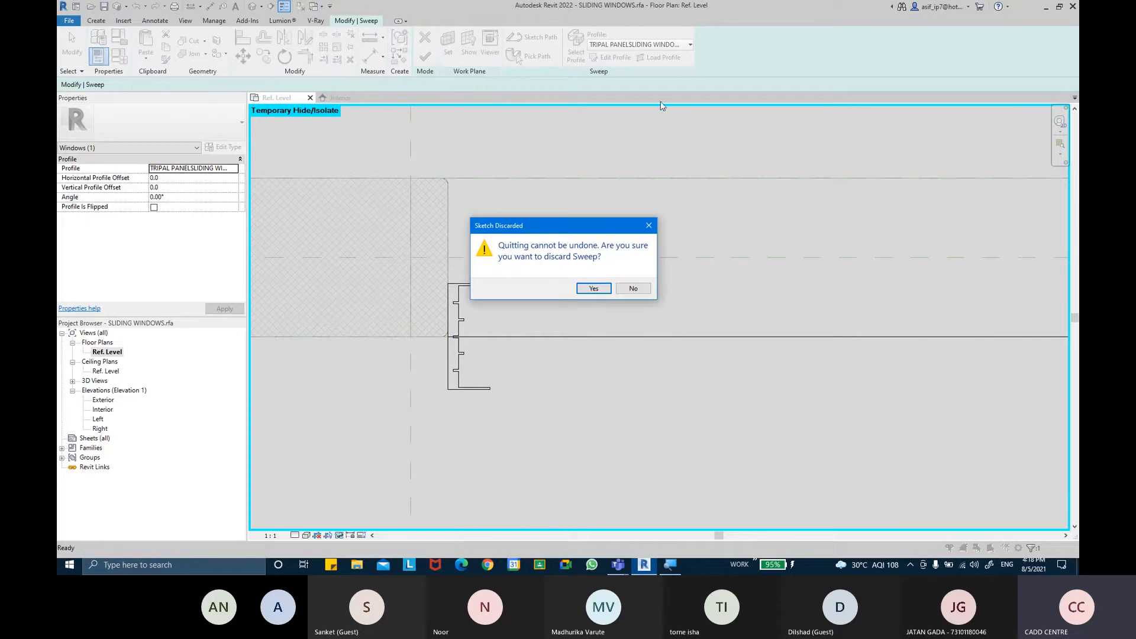
left_click(594, 289)
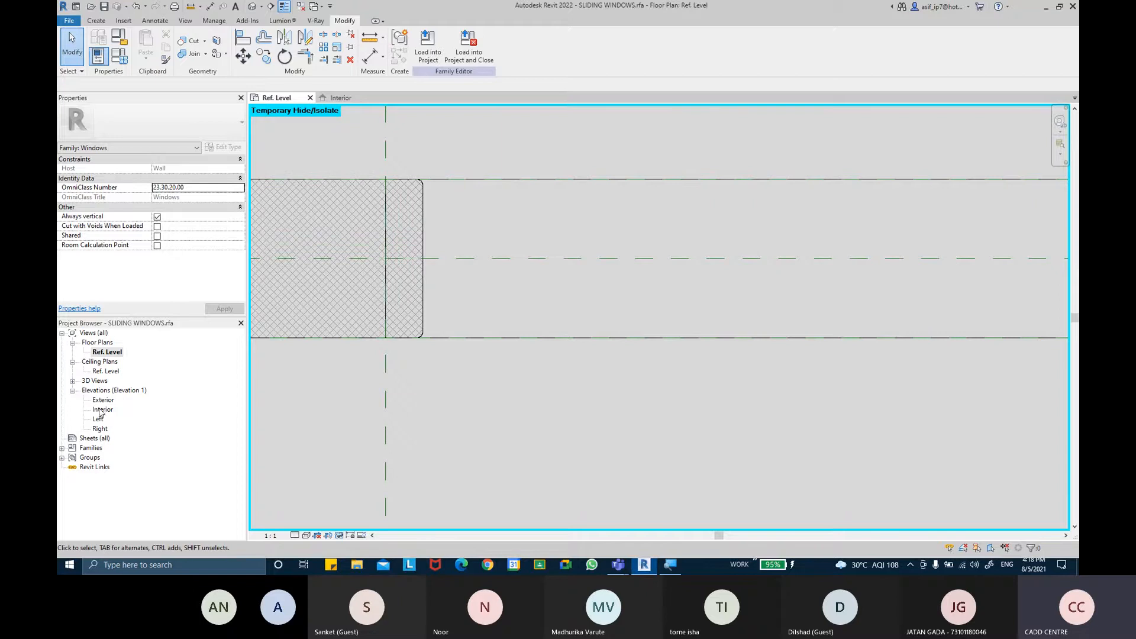
In the Interior elevation, set the work plane to Reference Plane : Center (Front/Back)
double_click(110, 410)
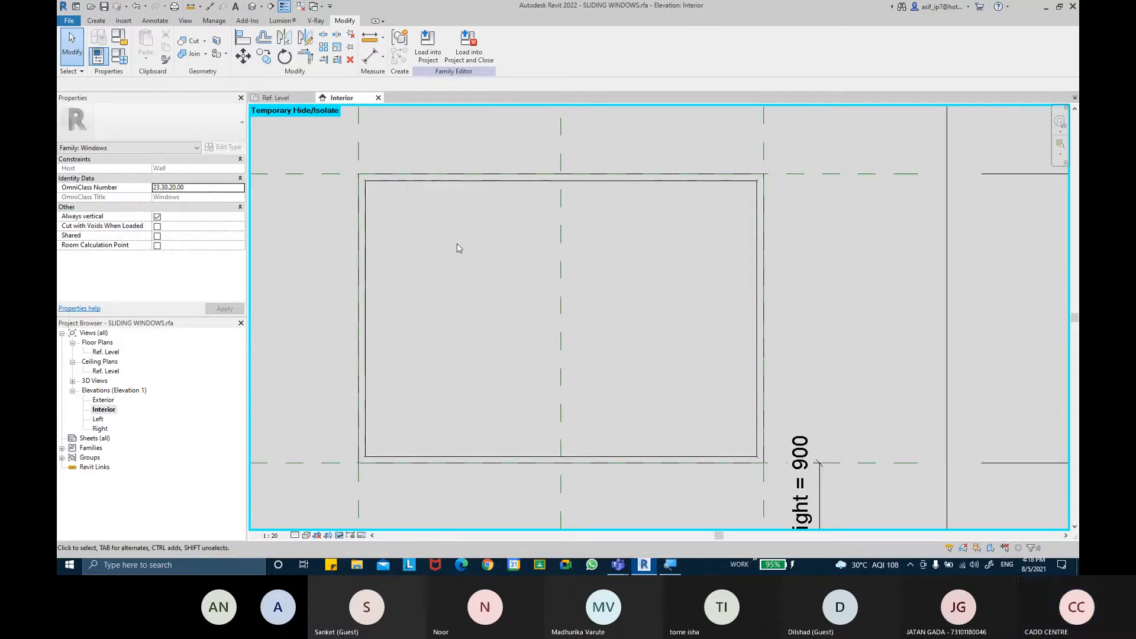
left_click(96, 20)
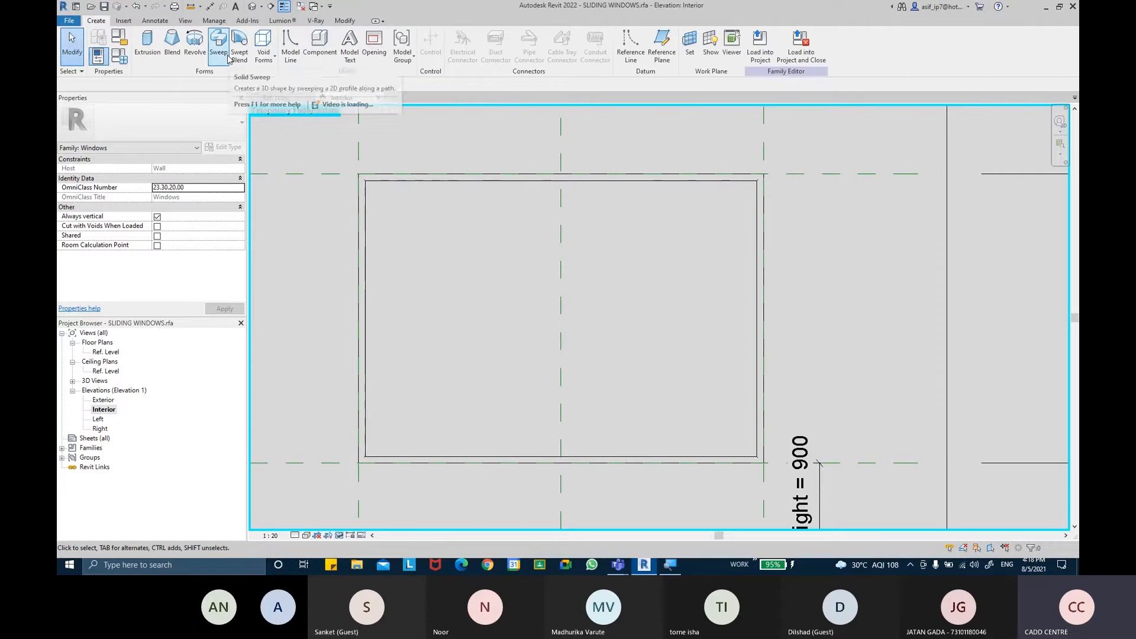
left_click(686, 53)
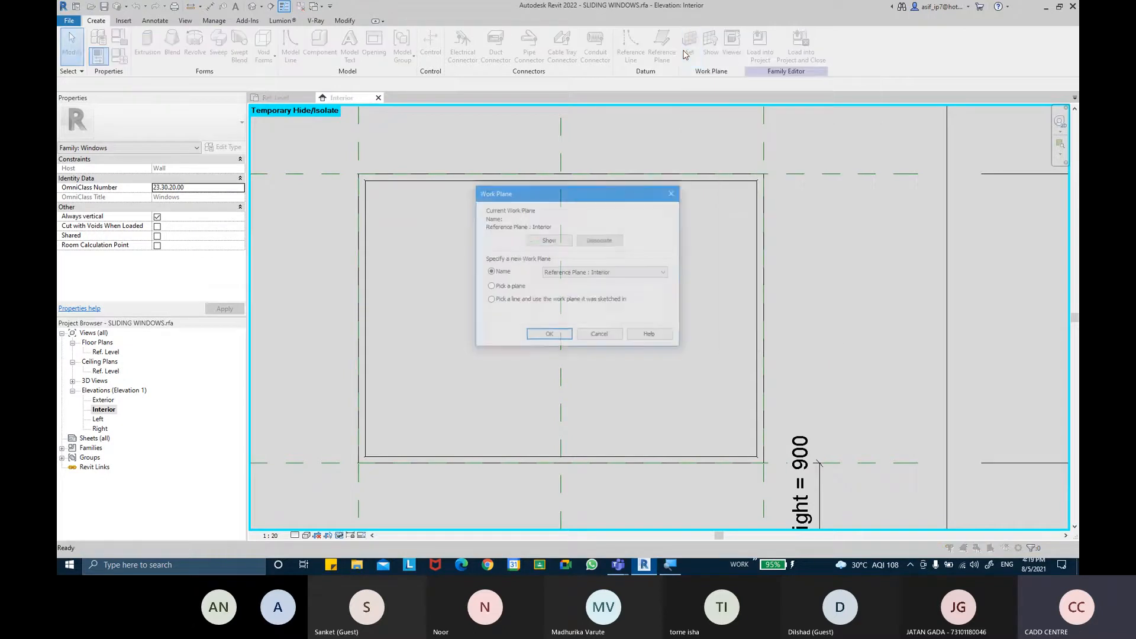
left_click(608, 273)
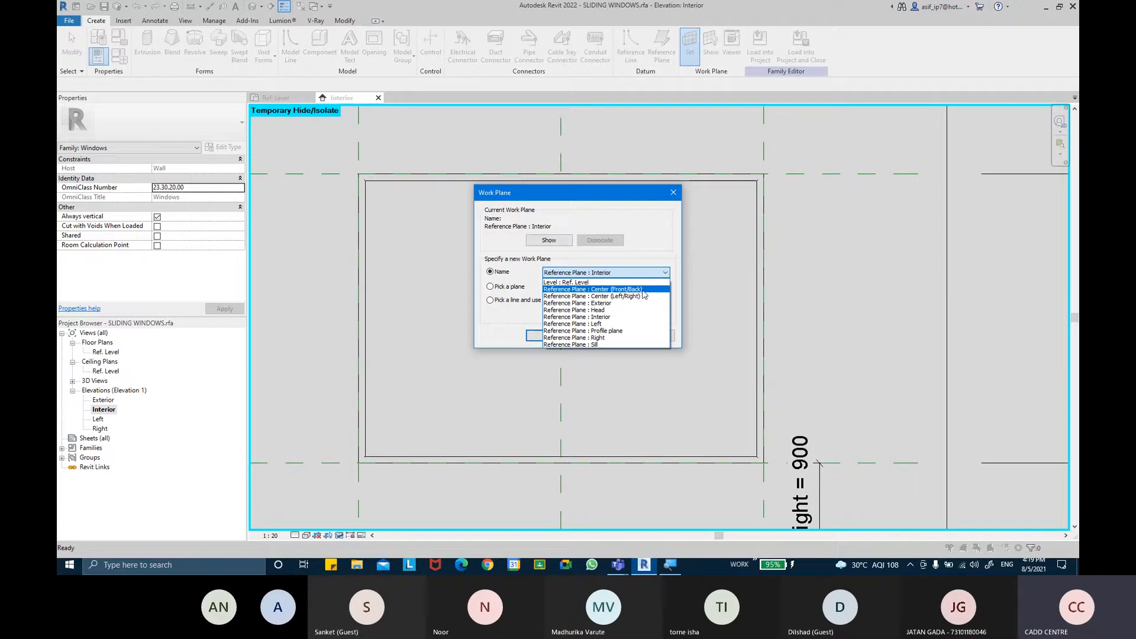
left_click(641, 290)
left_click(549, 336)
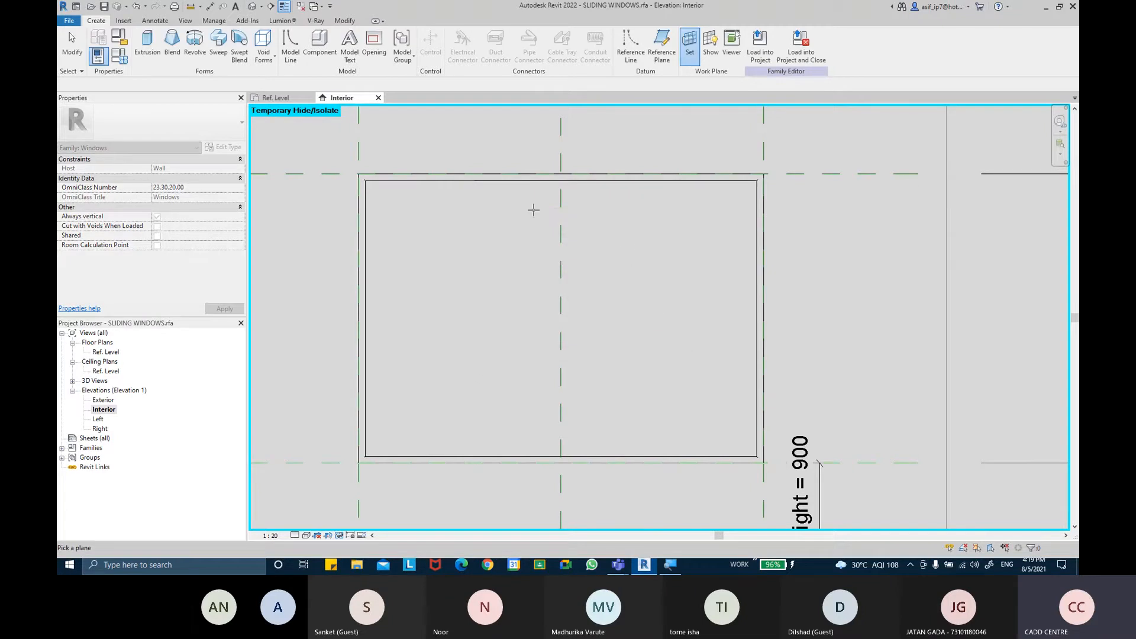
Start a sweep path sketch and pick the four outer frame reference planes with a 35 mm offset
left_click(218, 55)
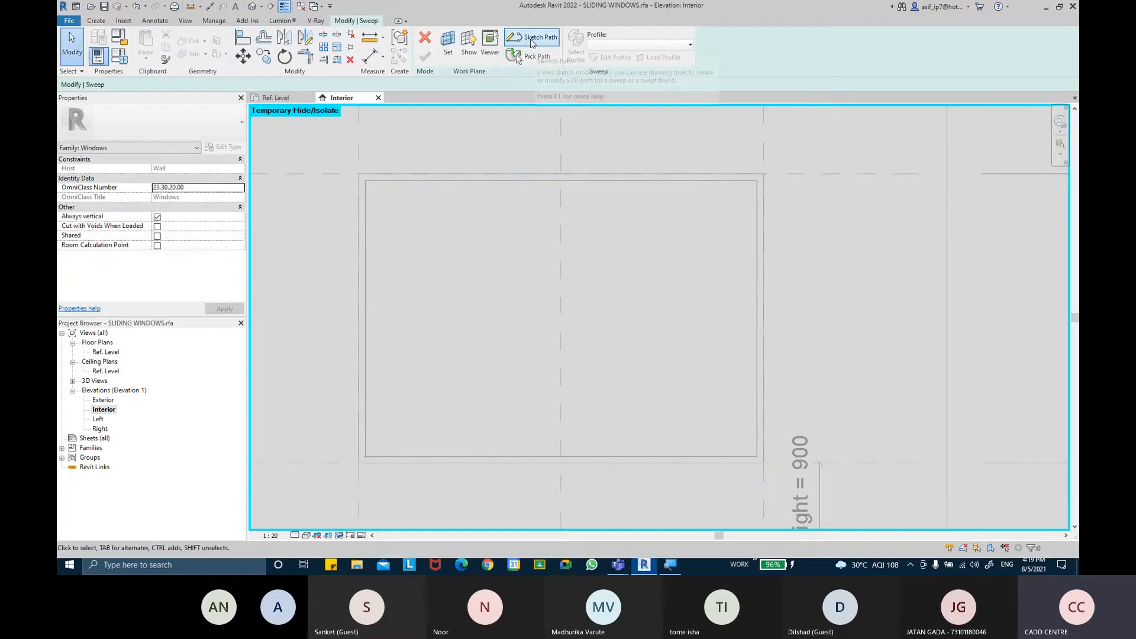
left_click(532, 39)
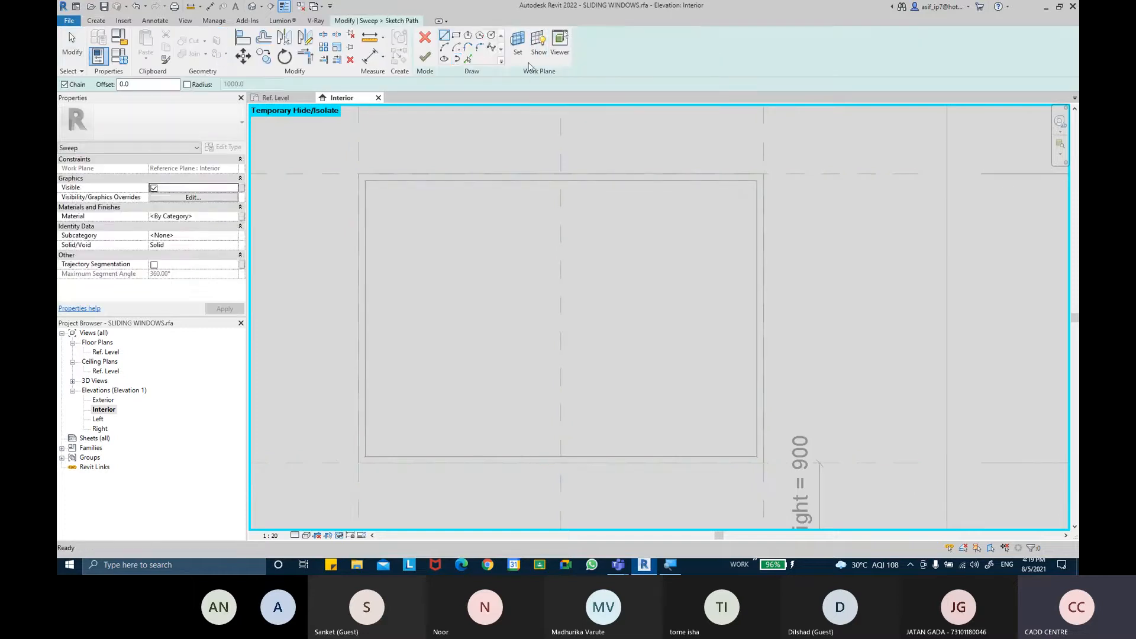
double_click(94, 84)
type("-")
type("35.0")
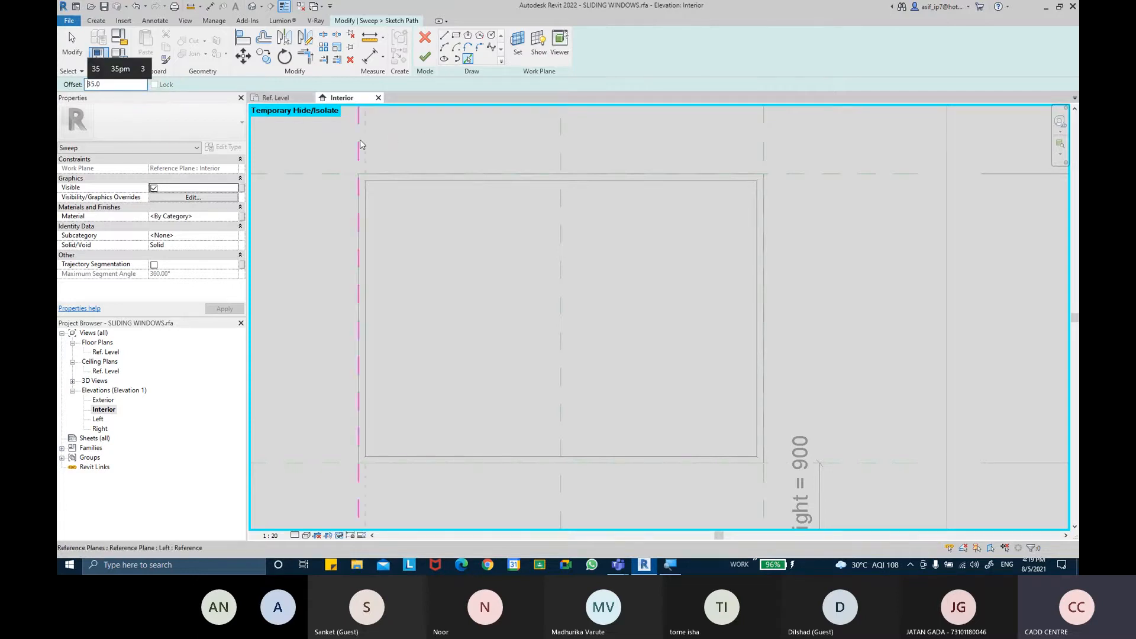
left_click(362, 147)
left_click(866, 184)
left_click(761, 138)
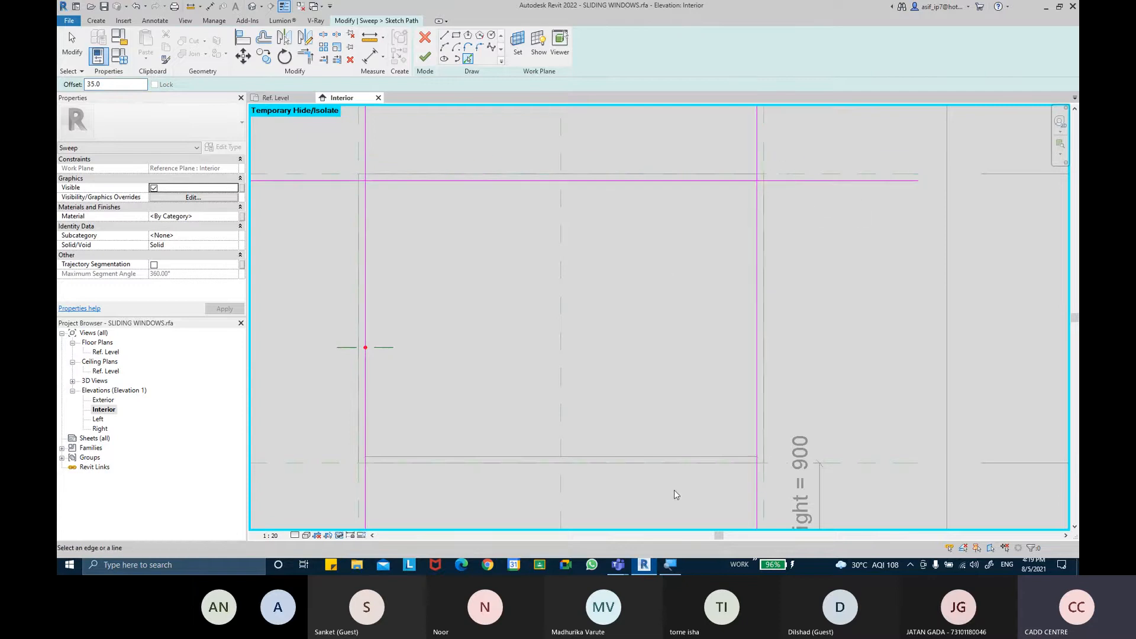
left_click(833, 463)
Trim the picked path lines at each corner into a closed rectangle
left_click(304, 57)
left_click(367, 190)
left_click(716, 181)
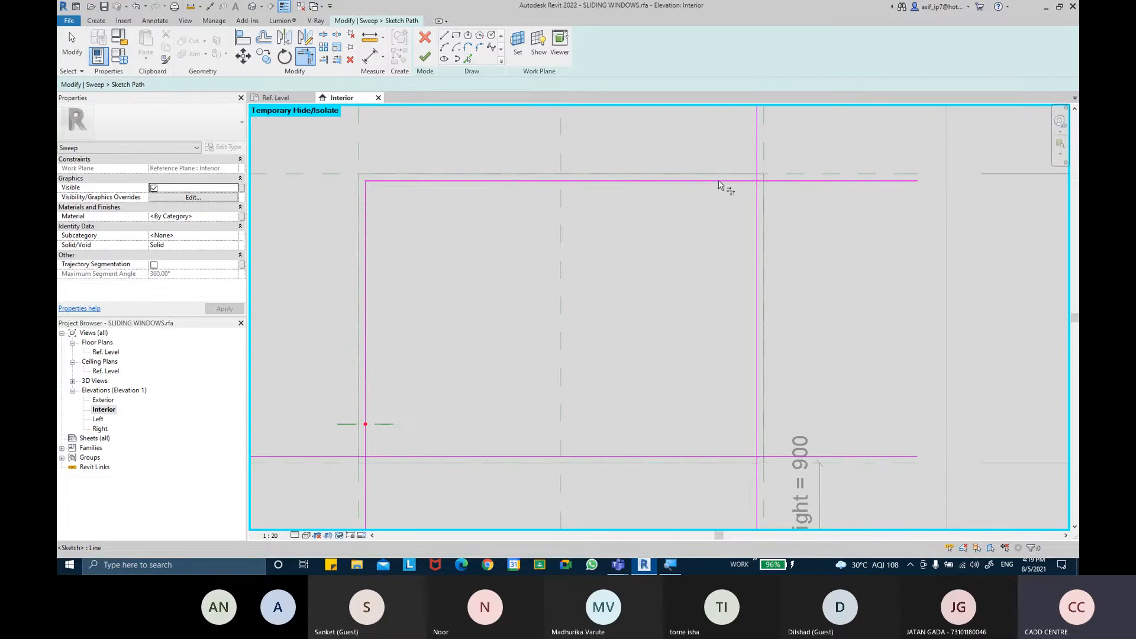
left_click(735, 182)
left_click(758, 207)
middle_click_drag(751, 343, 731, 269)
left_click(738, 278)
left_click(651, 382)
left_click(370, 383)
left_click(348, 343)
middle_click_drag(404, 273, 417, 320)
scroll(416, 320, "down", 1)
middle_click_drag(429, 286, 426, 280)
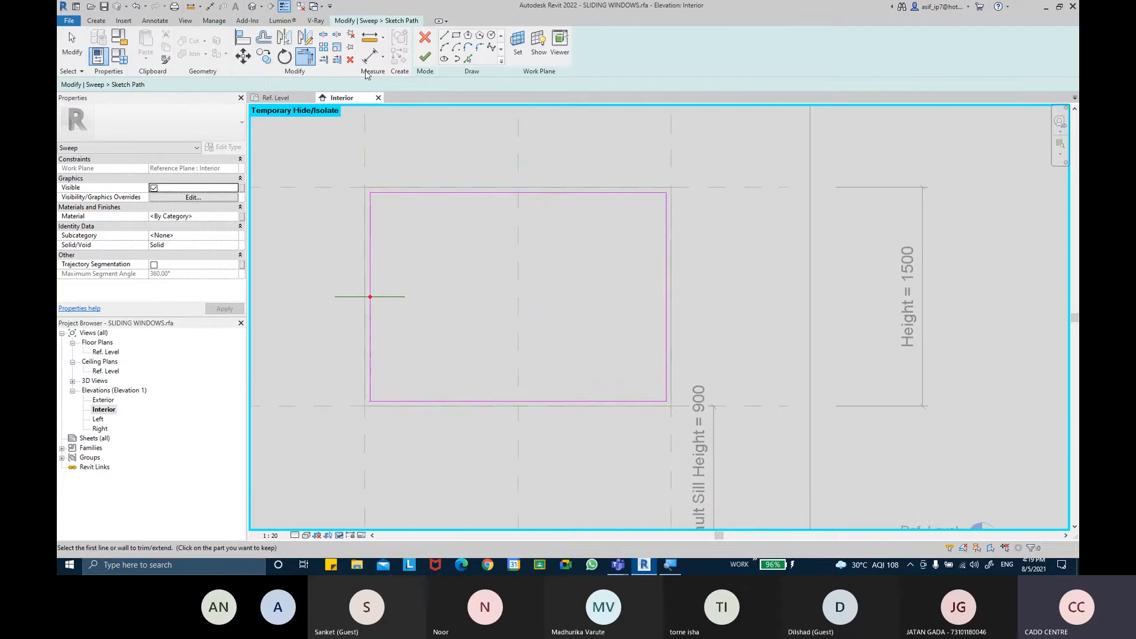
Dimension the offset between each of the four path sides and its reference plane
left_click(370, 57)
left_click(365, 160)
left_click(371, 217)
left_click(414, 224)
left_click(704, 187)
left_click(631, 193)
left_click(632, 214)
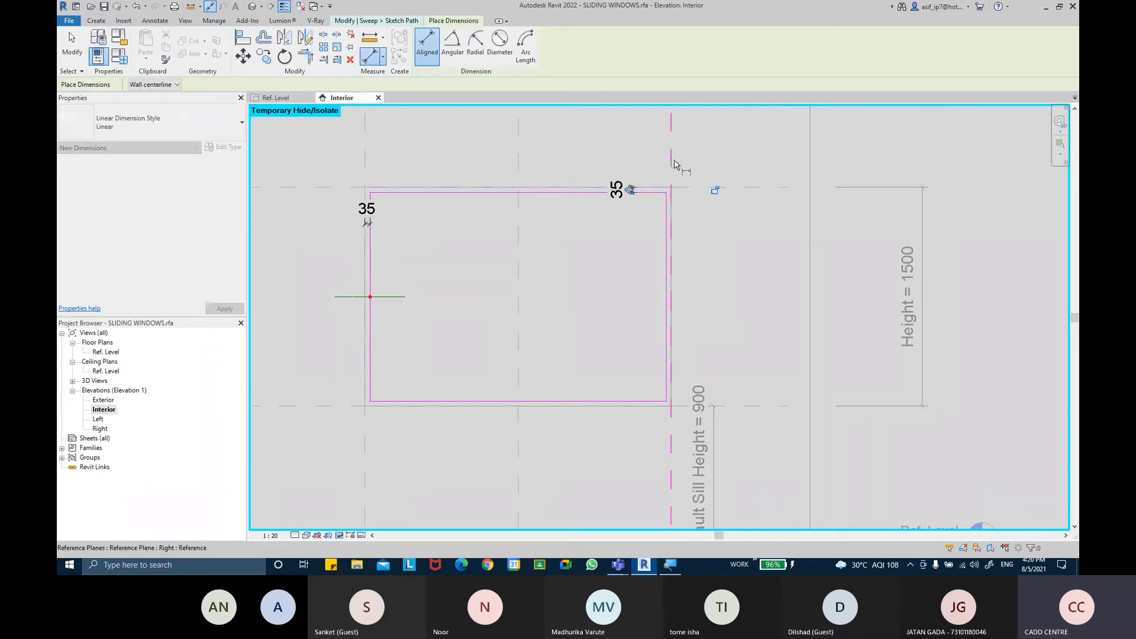
left_click(673, 160)
left_click(667, 224)
left_click(637, 250)
middle_click_drag(591, 288, 577, 249)
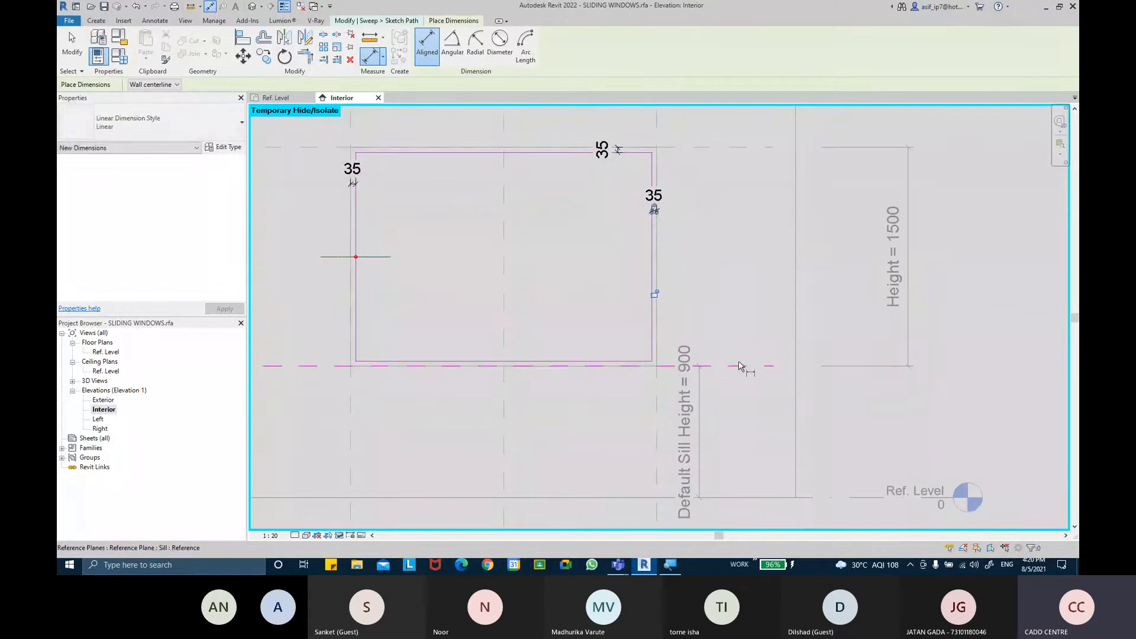
left_click(739, 366)
left_click(621, 361)
left_click(628, 323)
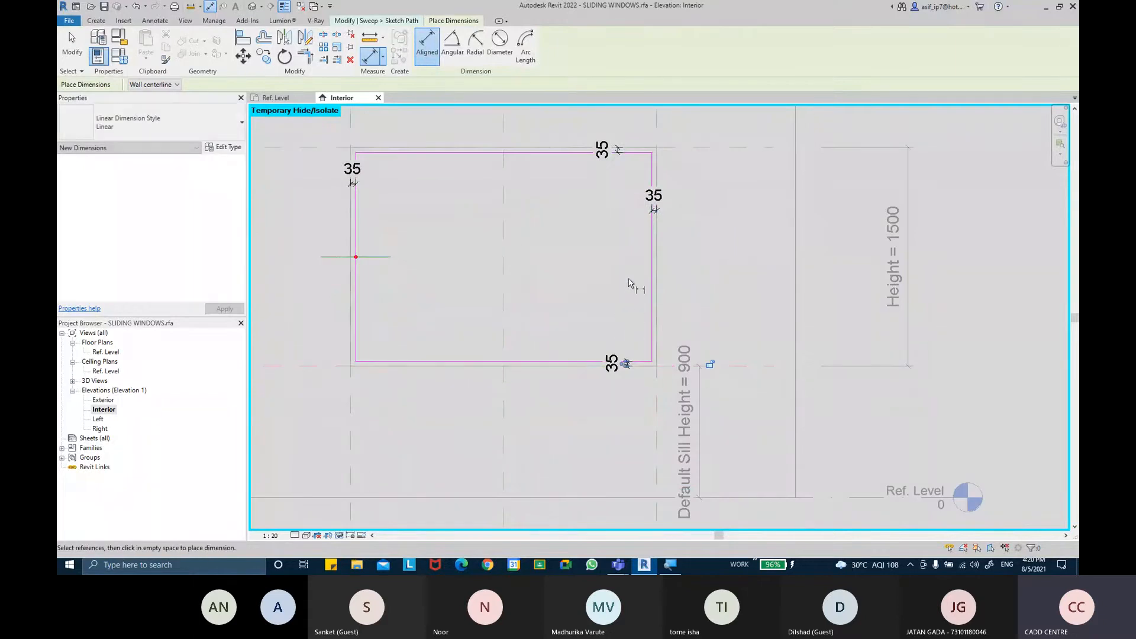
middle_click_drag(630, 284, 626, 306)
key("Escape")
key("Escape")
Label the four offset dimensions with the GRANITE THICKNESS parameter and finish the sweep path
left_click(349, 197)
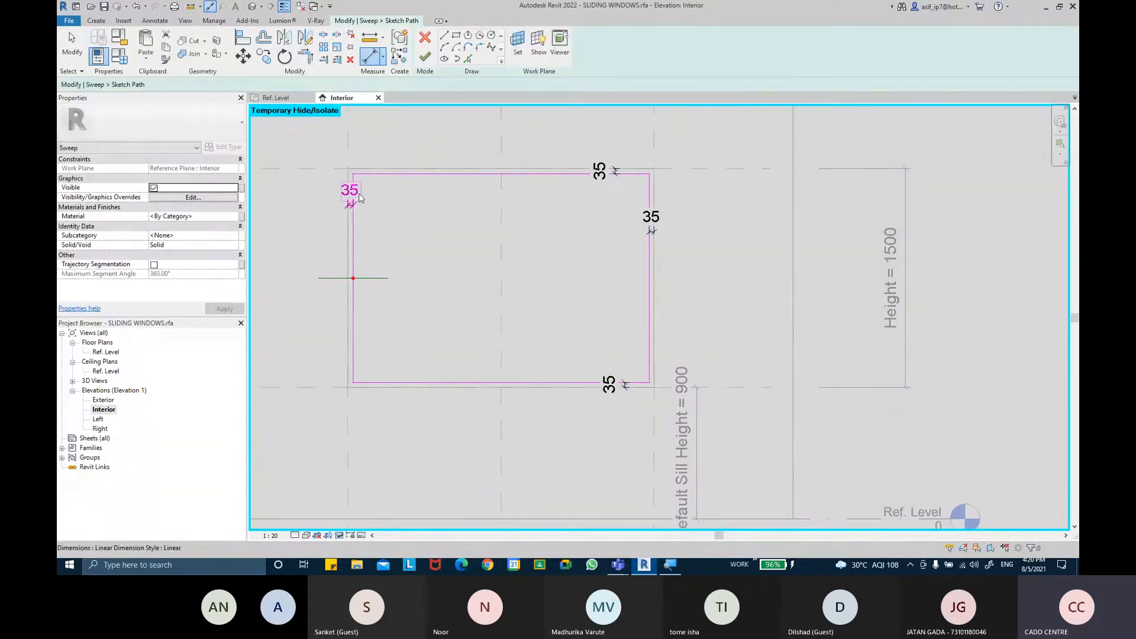
left_click(599, 171, "ctrl")
left_click(651, 216, "ctrl")
left_click(609, 383, "ctrl")
left_click(505, 46)
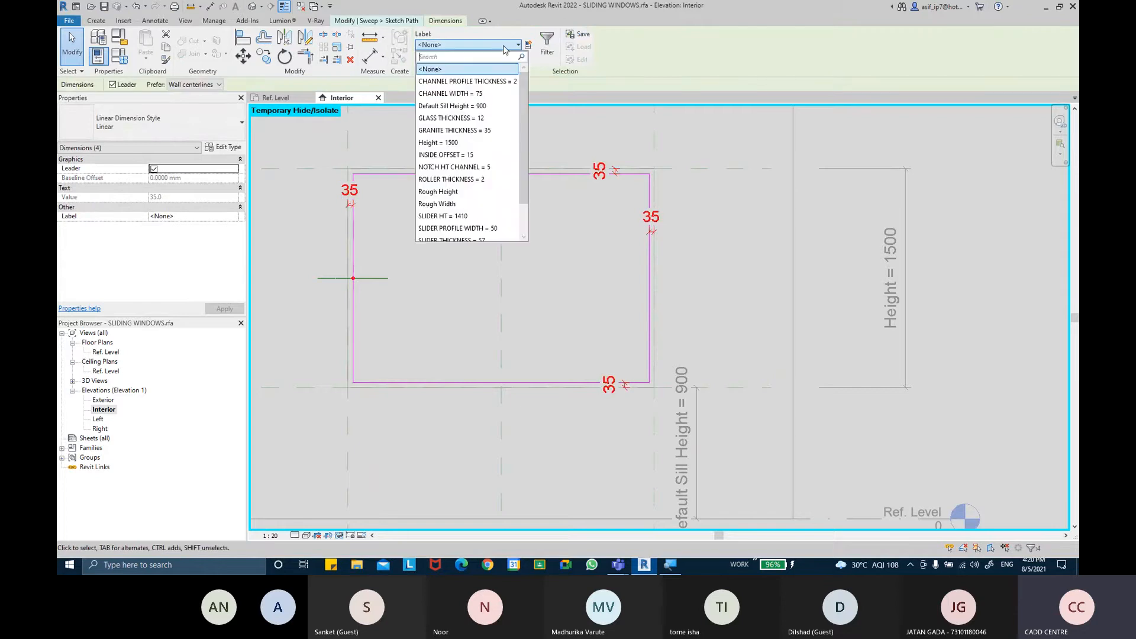
left_click(468, 130)
left_click(626, 275)
middle_click_drag(534, 282, 539, 298)
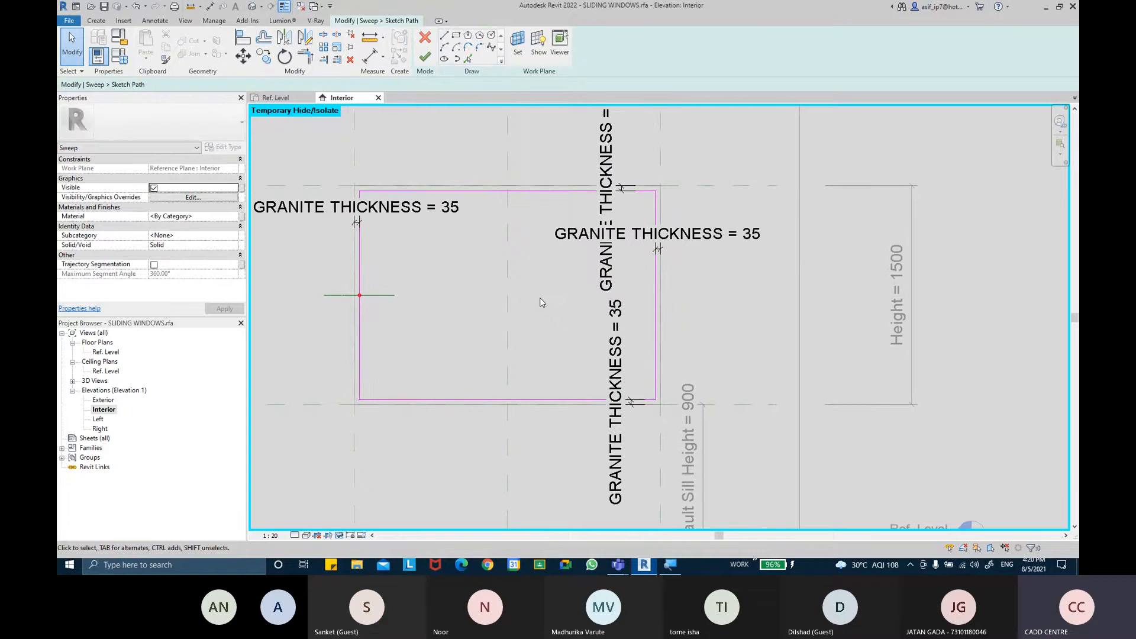
mouse_move(524, 258)
middle_mouse_down()
mouse_move(533, 268)
mouse_move(517, 278)
middle_mouse_up()
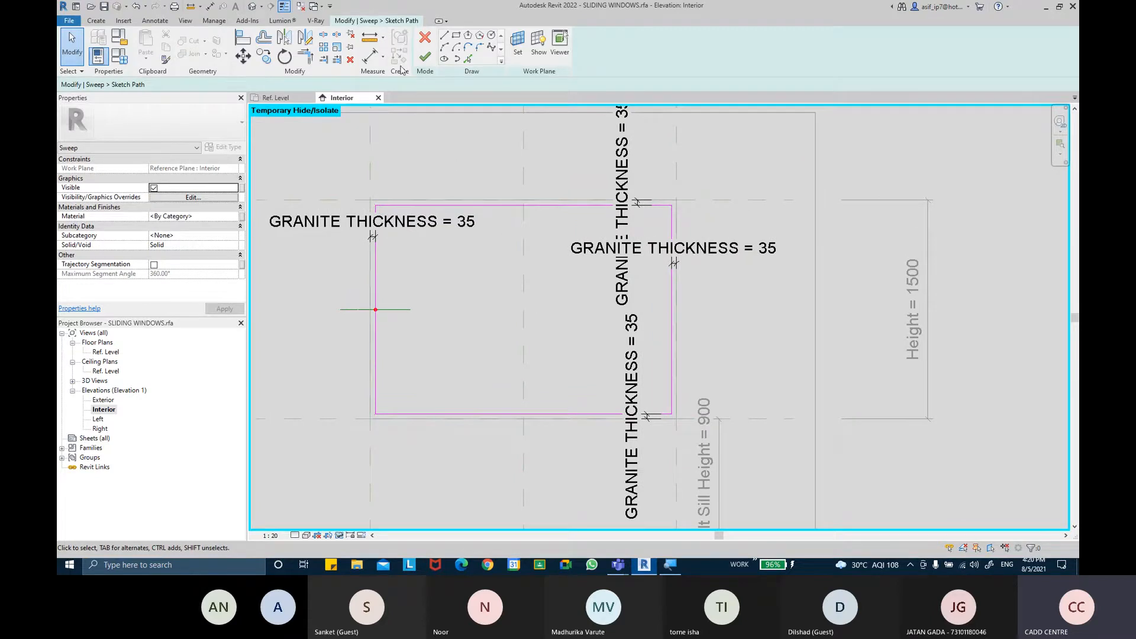
left_click(424, 58)
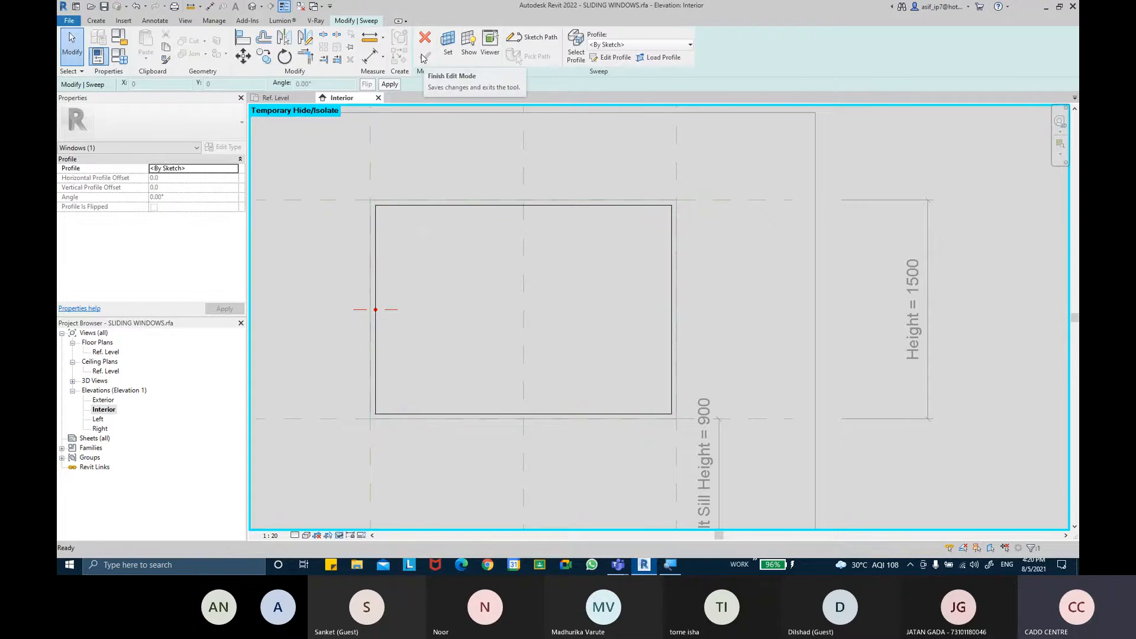
Load a profile family from the Desktop and assign TRIPAL PANELSLIDING WINDOW CHANNEL PROFILE as the sweep profile
left_click(657, 57)
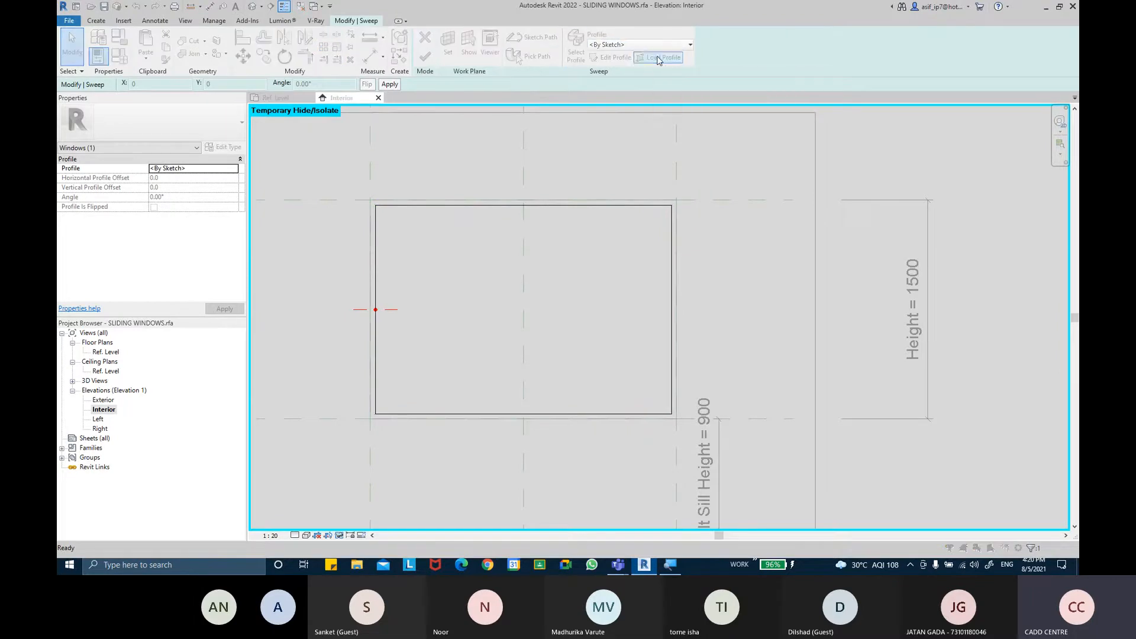
scroll(568, 302, "down", 1)
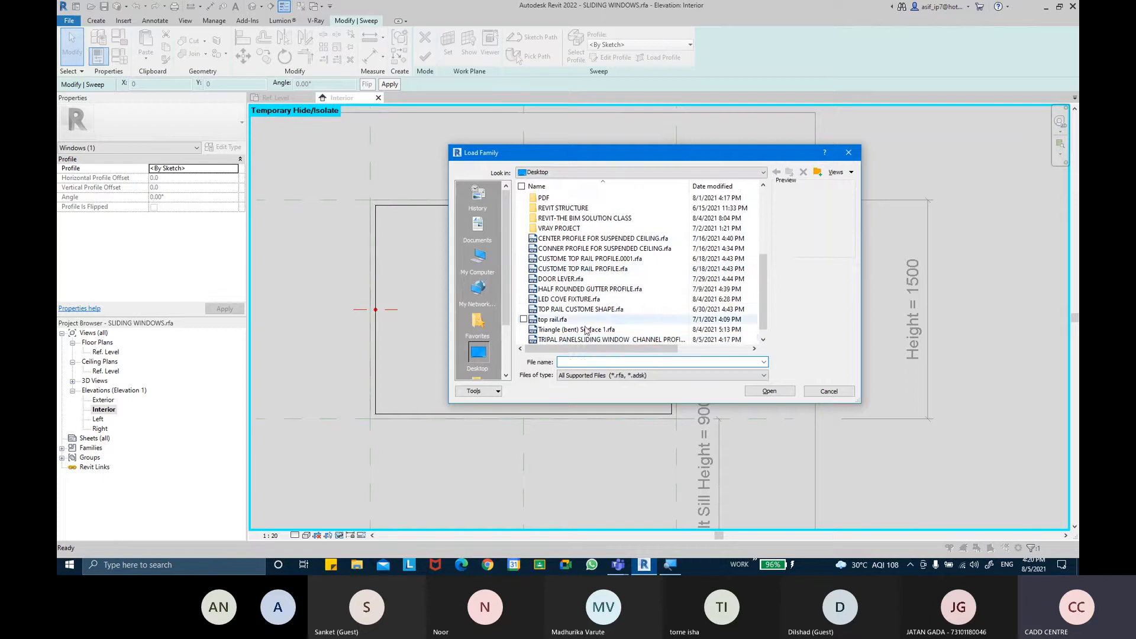
left_click(582, 328)
left_click(767, 391)
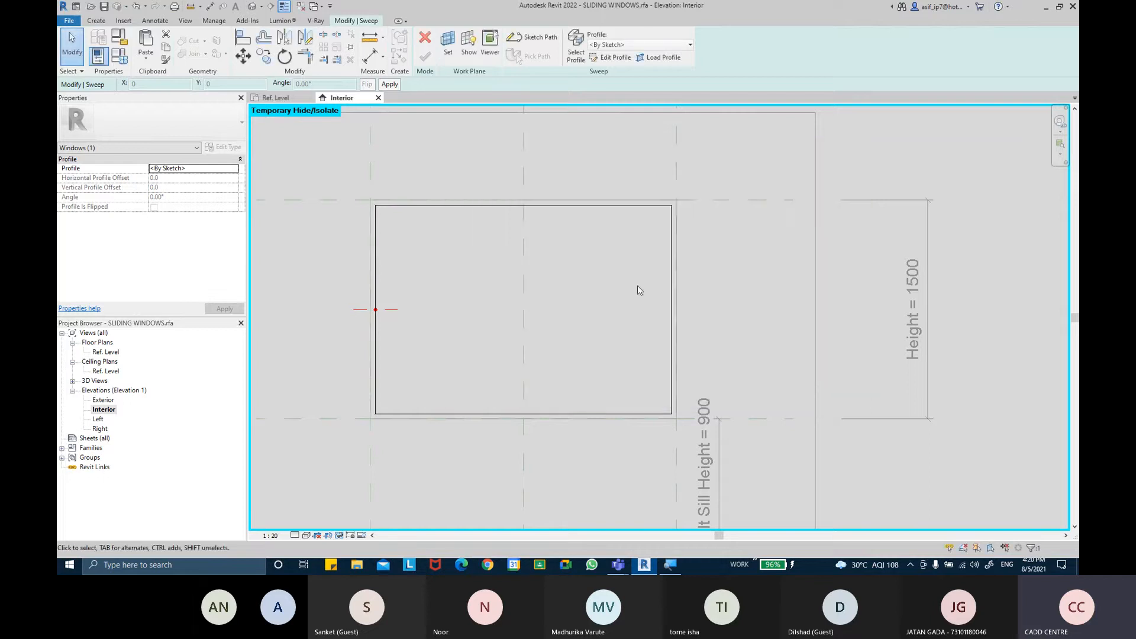
left_click(642, 46)
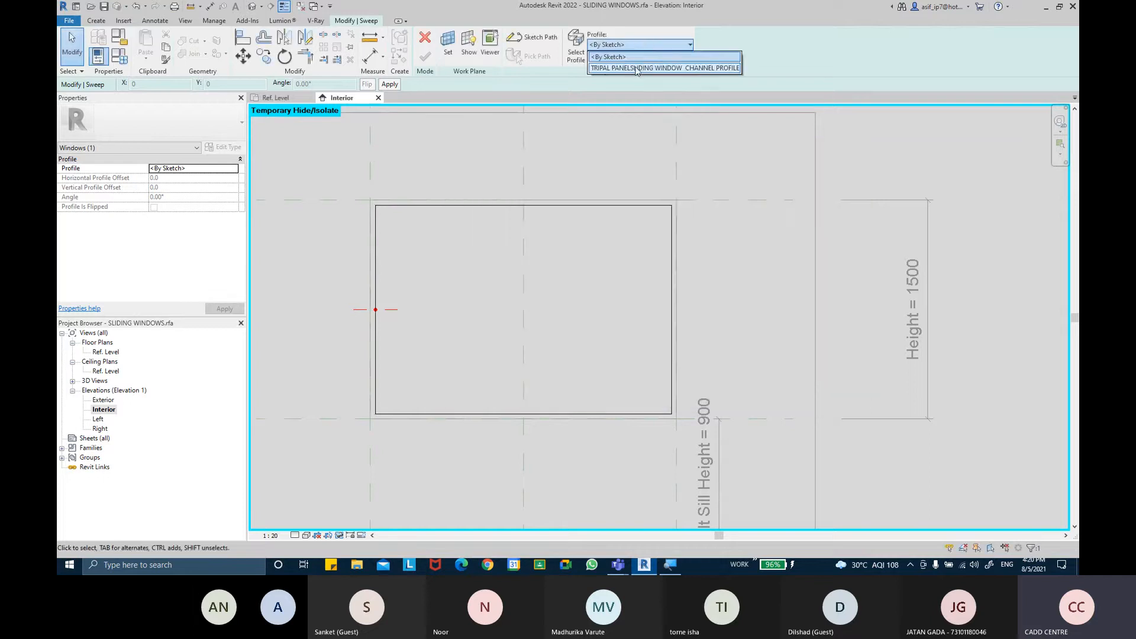
left_click(636, 69)
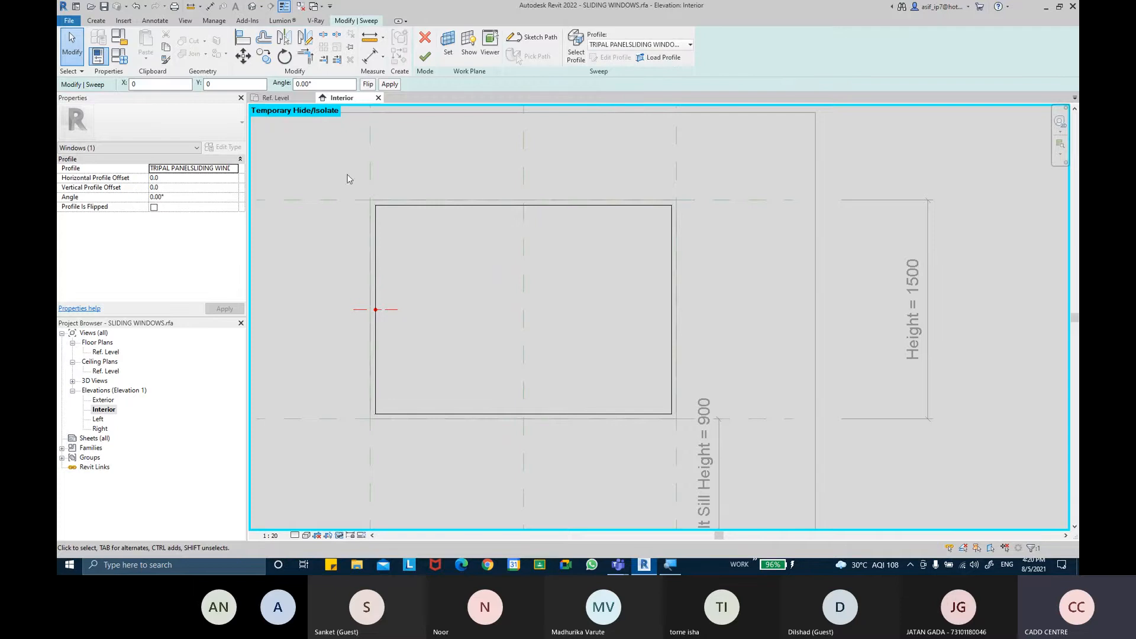
Align the profile to the centre reference plane in the Ref. Level plan, then undo the alignment
double_click(112, 355)
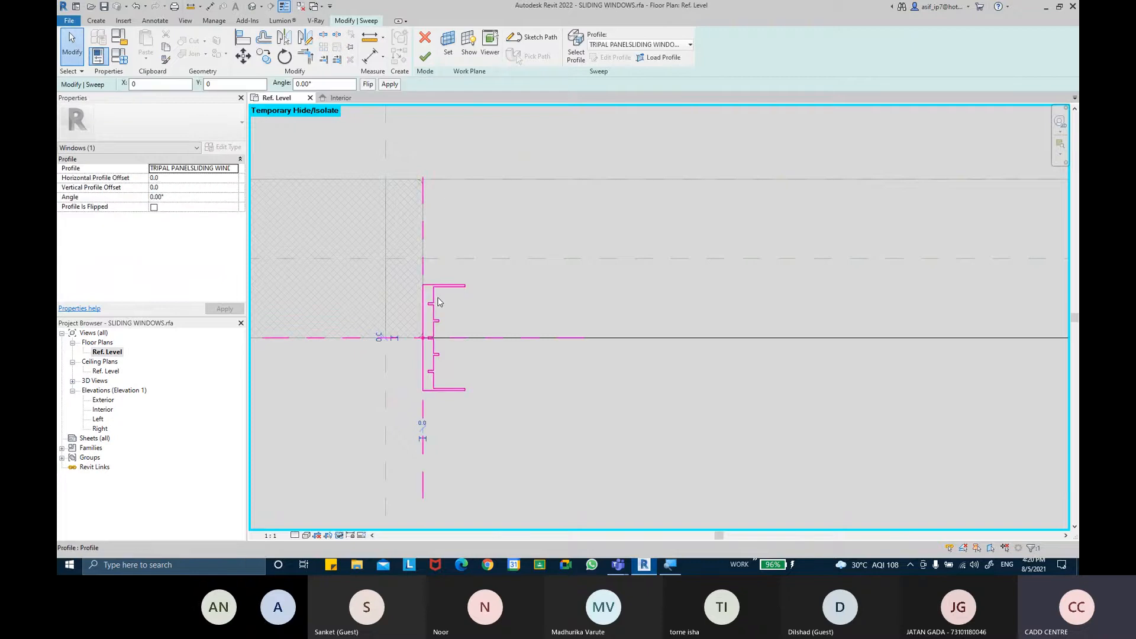
key("a")
key("l")
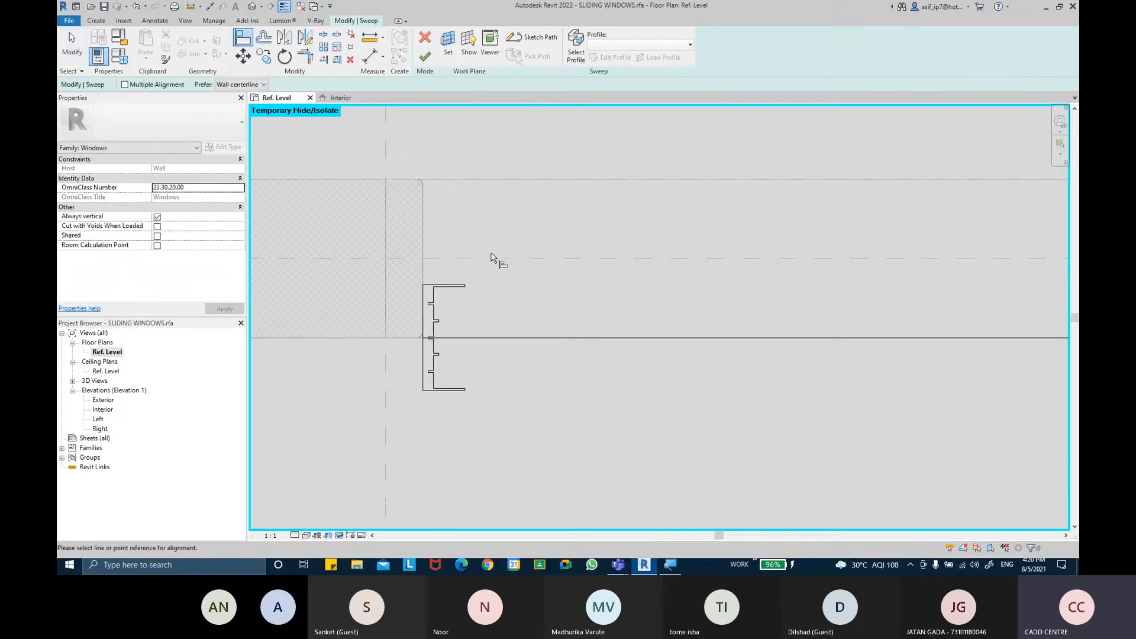
left_click(491, 259)
left_click(457, 340)
scroll(524, 292, "down", 4)
scroll(518, 290, "down", 5)
scroll(506, 253, "down", 2)
key("Escape")
key("Escape")
scroll(449, 254, "up", 8)
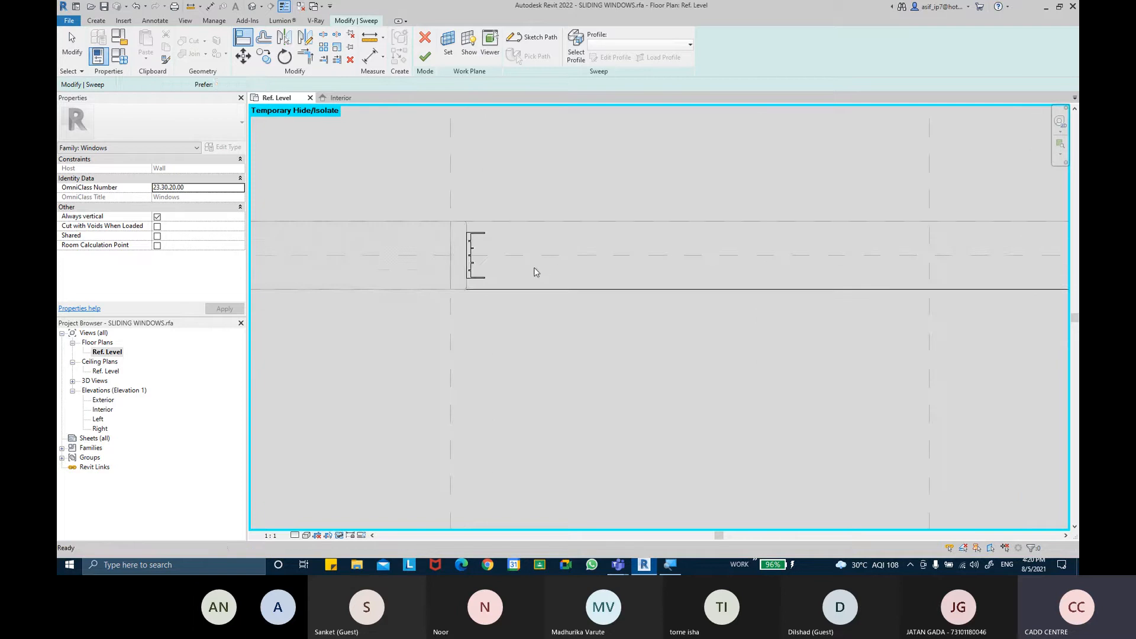
key("ctrl+z")
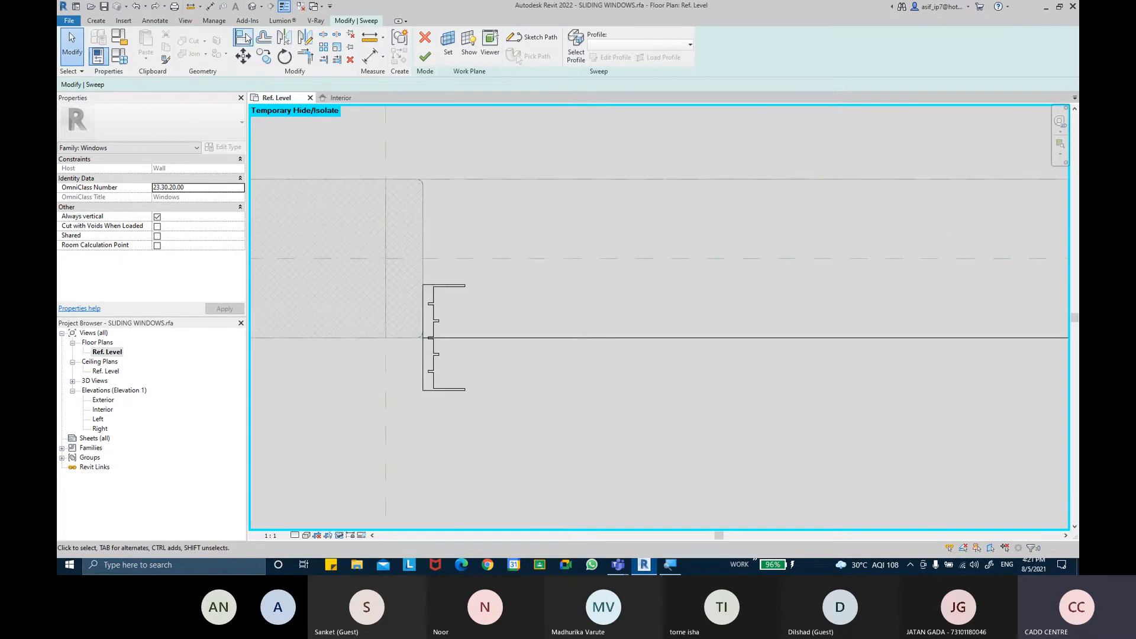
Align the channel profile to the centre reference plane in the Ref. Level plan
left_click(242, 37)
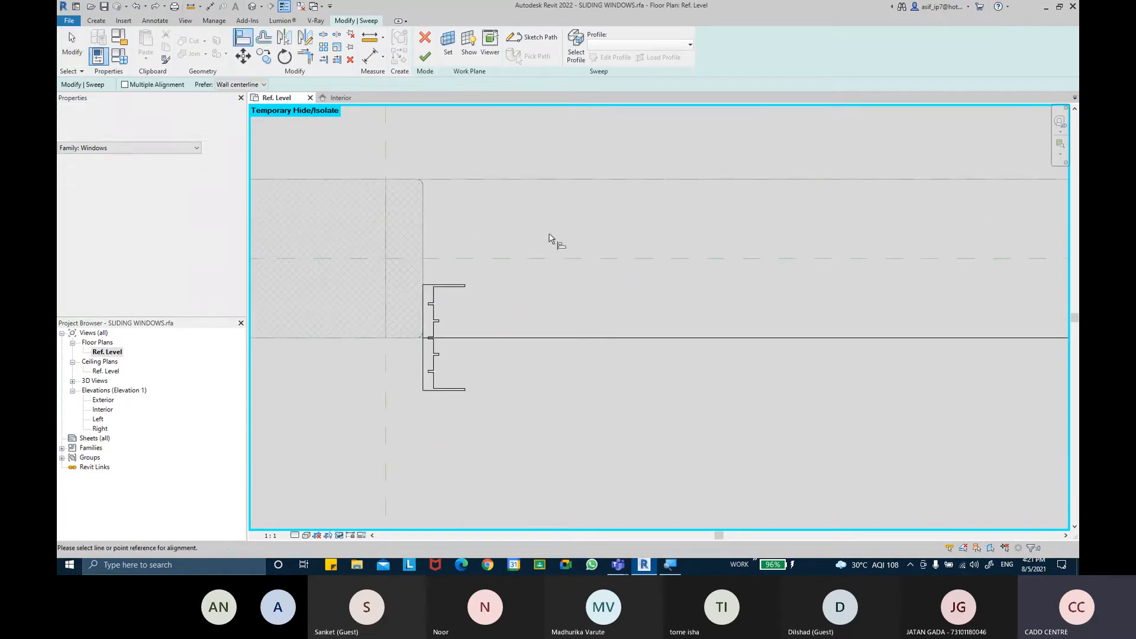
left_click(399, 345)
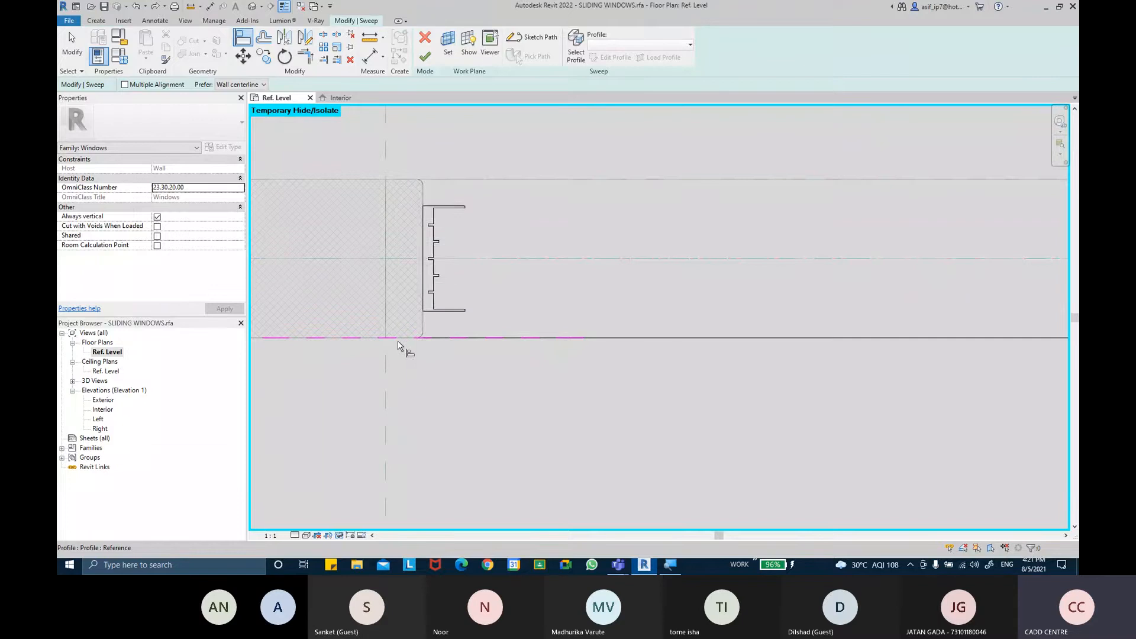
scroll(563, 259, "down", 2)
scroll(766, 283, "down", 3)
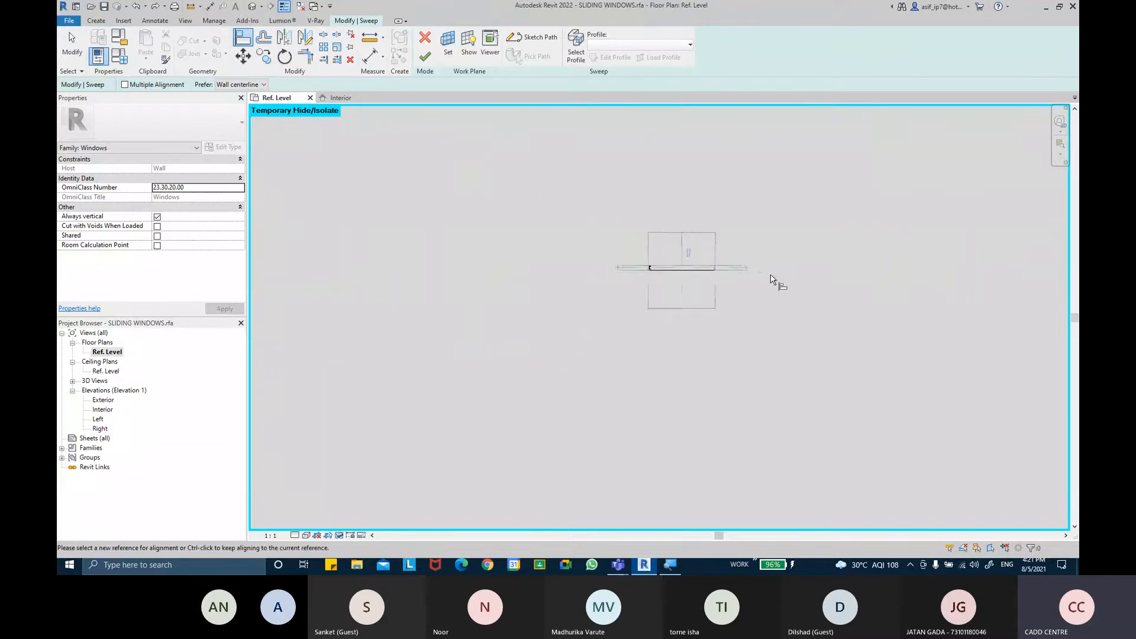
scroll(785, 279, "up", 6)
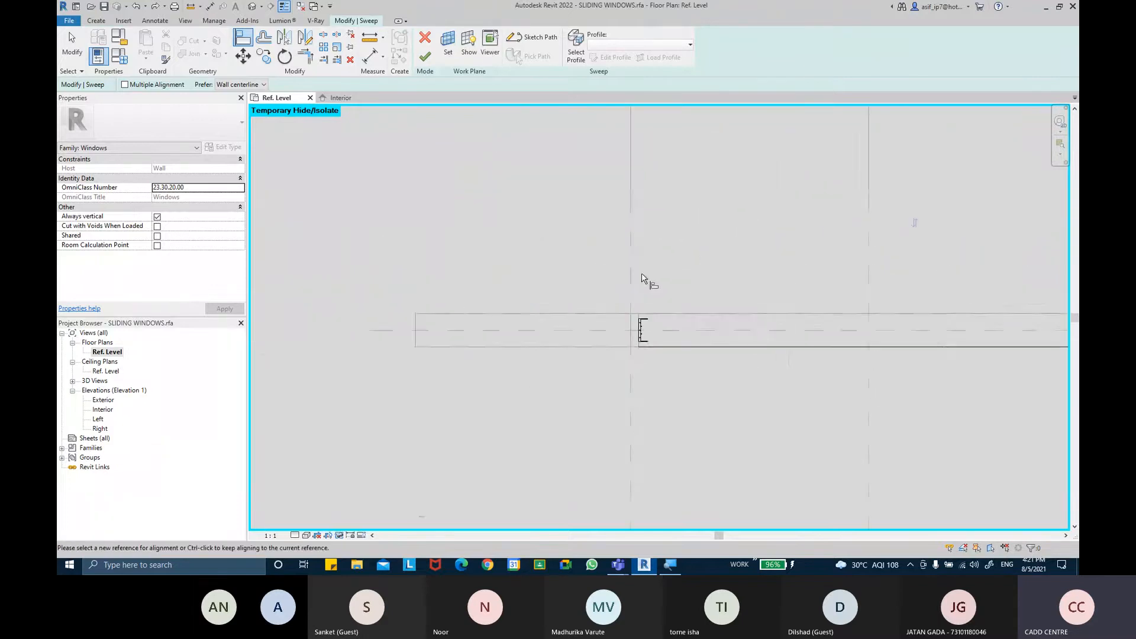
left_click(710, 429)
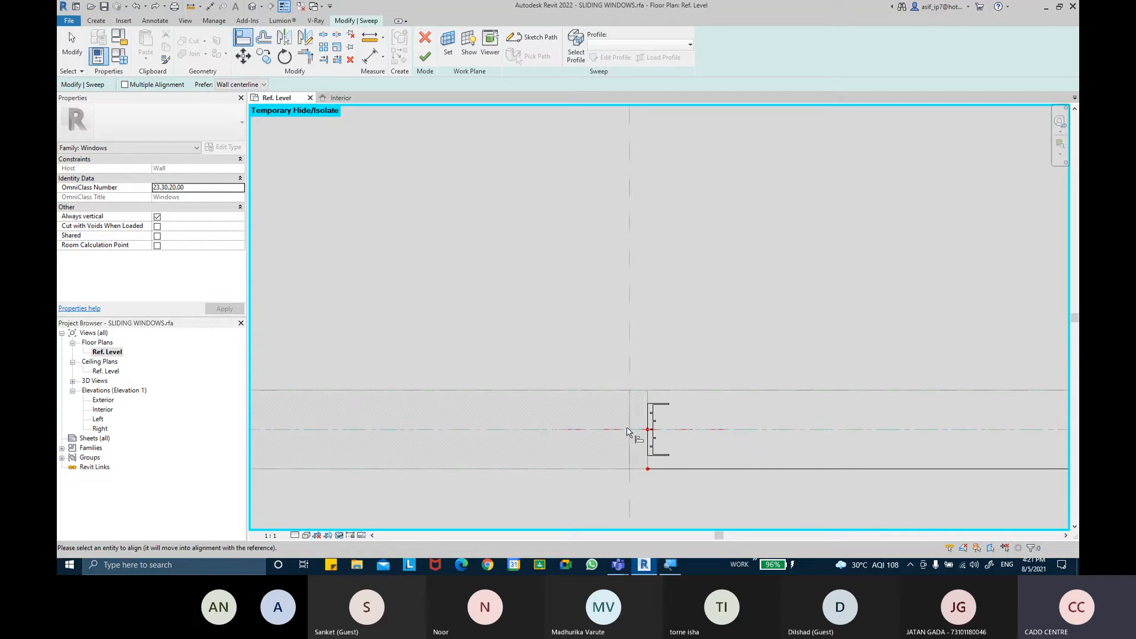
key("Escape")
key("Escape")
Reposition the profile and align it again to the centre reference plane
left_click(705, 432)
middle_click_drag(704, 433, 659, 347)
scroll(654, 324, "up", 2)
scroll(654, 324, "up", 1)
left_click(662, 357)
middle_click_drag(737, 355, 735, 352)
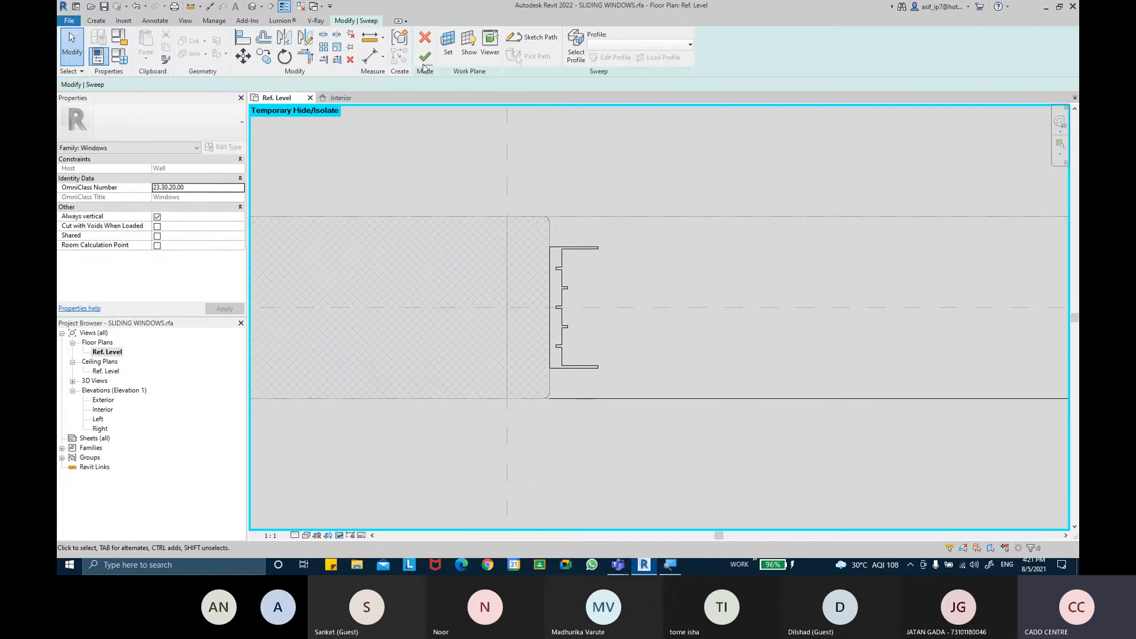
middle_click_drag(660, 313, 631, 305)
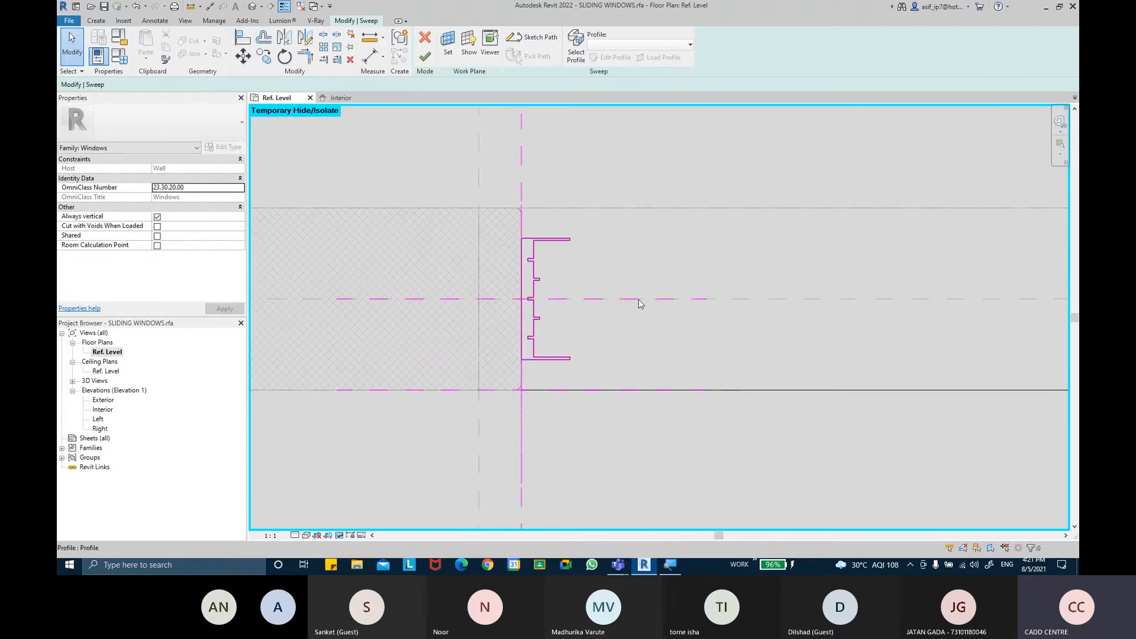
key("a")
key("l")
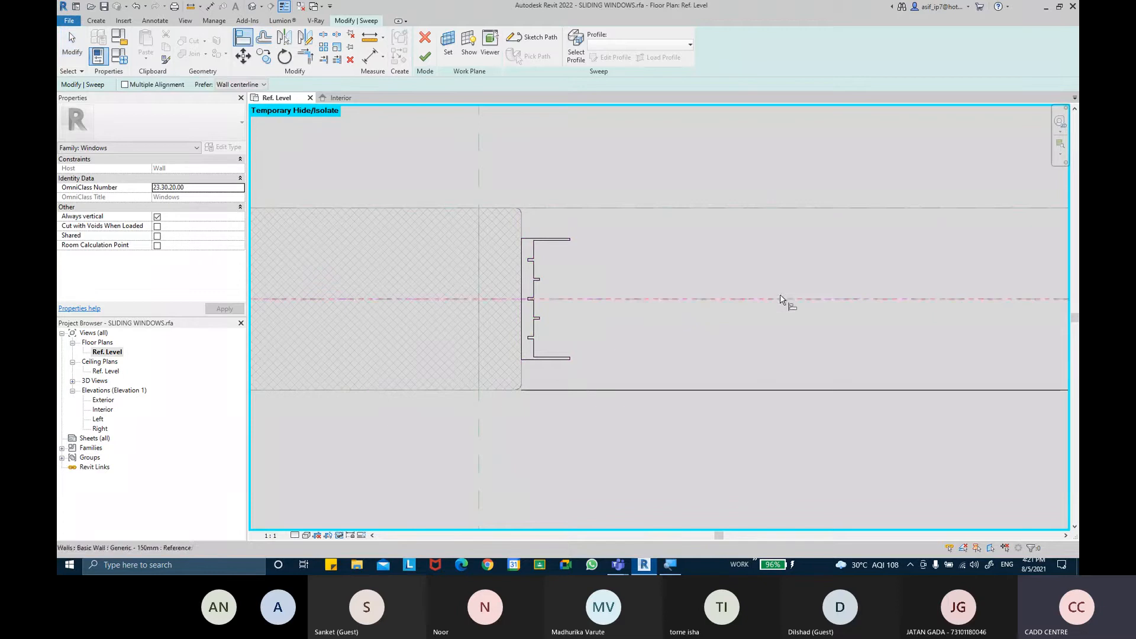
left_click(645, 300)
scroll(686, 260, "down", 3)
key("Escape")
key("Escape")
Finish editing the sweep with the aligned profile
middle_click_drag(649, 249, 490, 284)
left_click(482, 283)
left_click(602, 297)
scroll(560, 271, "down", 2)
scroll(503, 281, "down", 1)
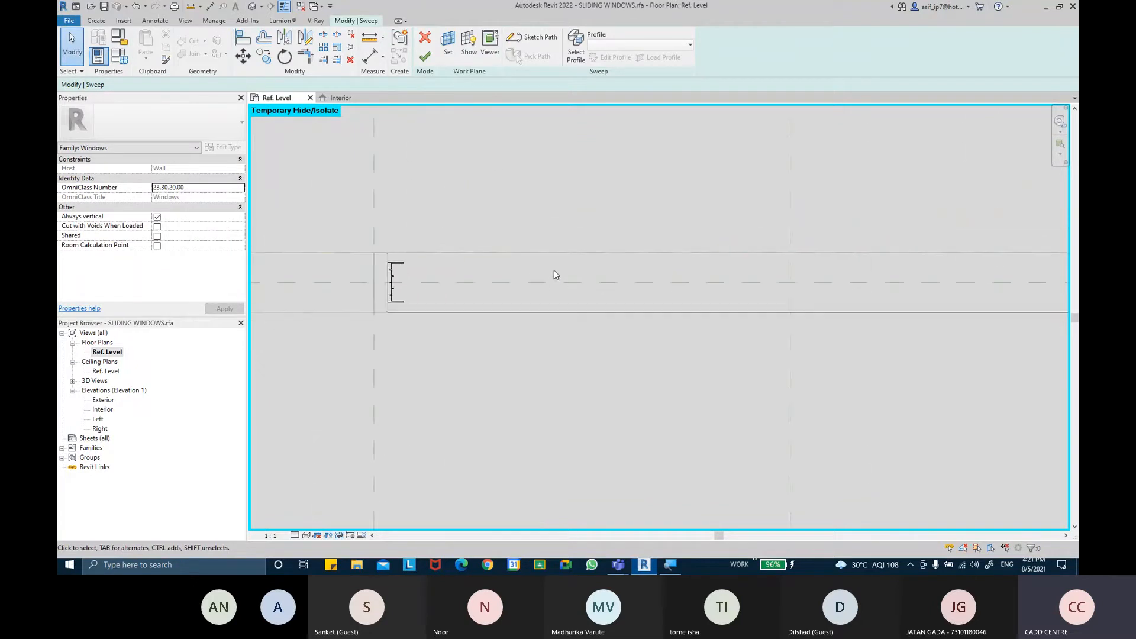
left_click(424, 58)
Inspect the finished sweep in the Ref. Level plan
middle_click_drag(727, 399, 523, 399)
scroll(529, 399, "down", 4)
left_click(569, 387)
scroll(716, 342, "up", 7)
scroll(772, 346, "up", 5)
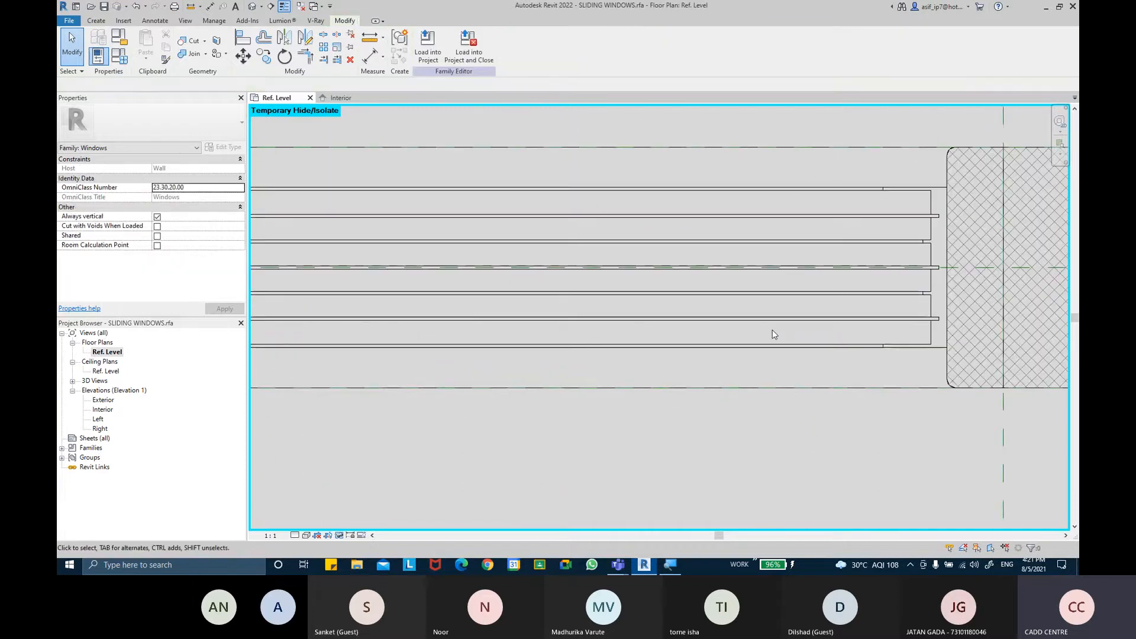
scroll(772, 334, "down", 4)
middle_click_drag(702, 347, 679, 352)
scroll(484, 322, "down", 4)
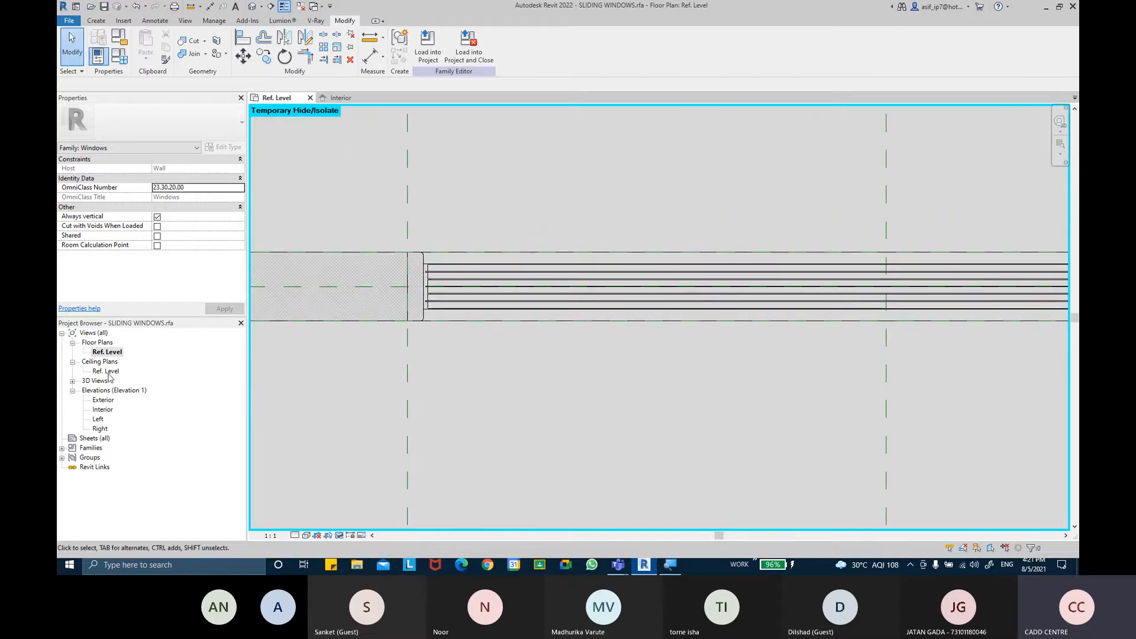
Open the Interior elevation and delete the sweep
double_click(102, 410)
scroll(721, 448, "up", 5)
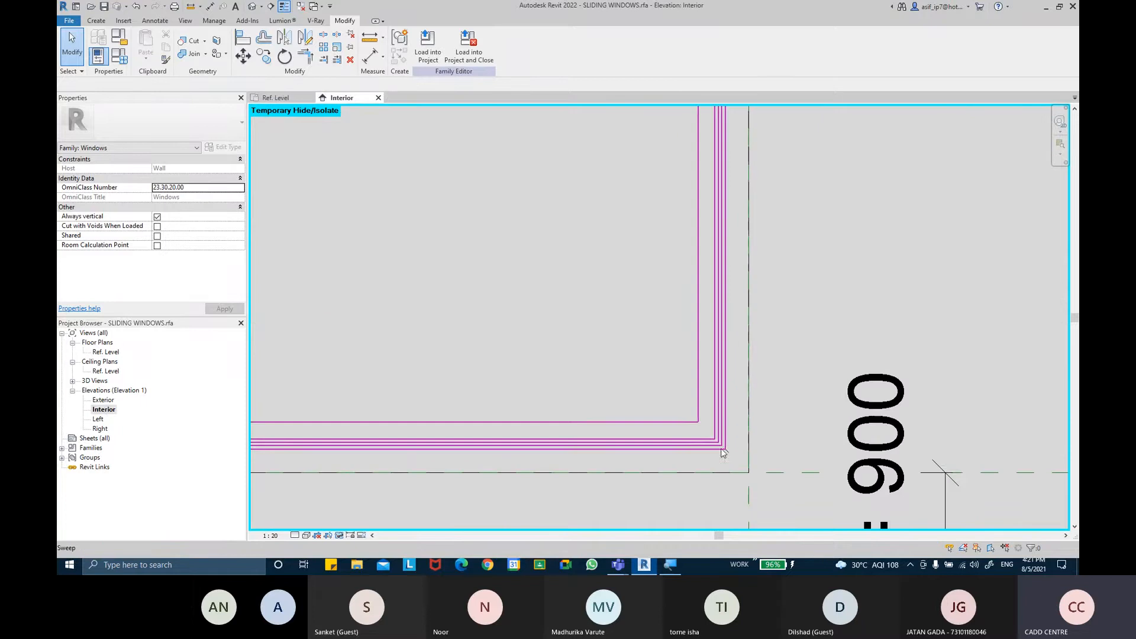
left_click(678, 425)
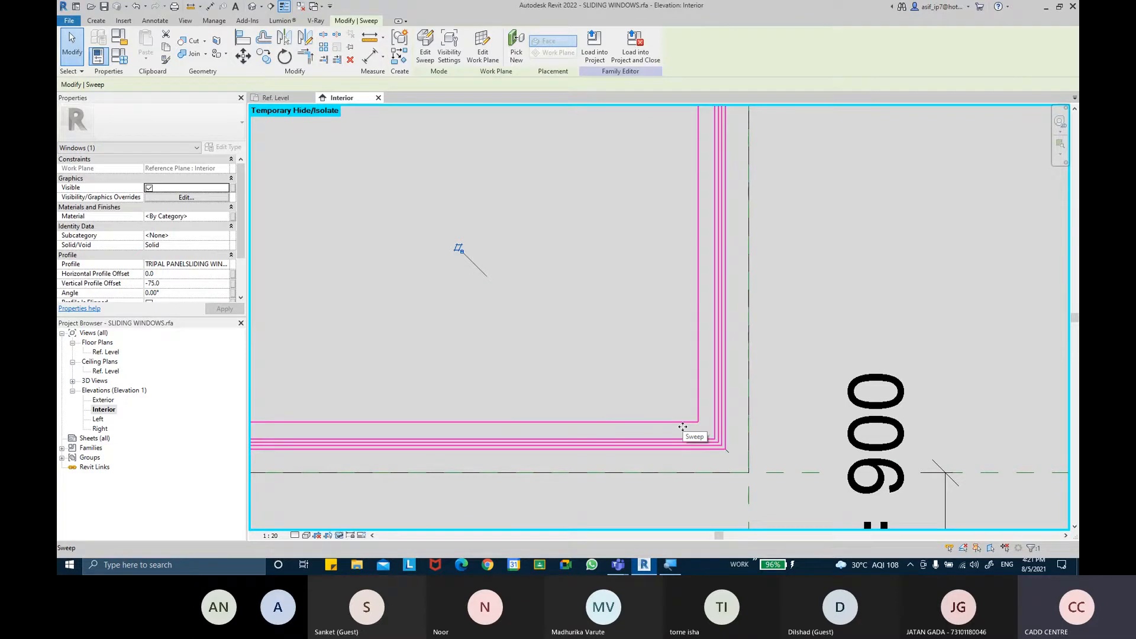
key("Delete")
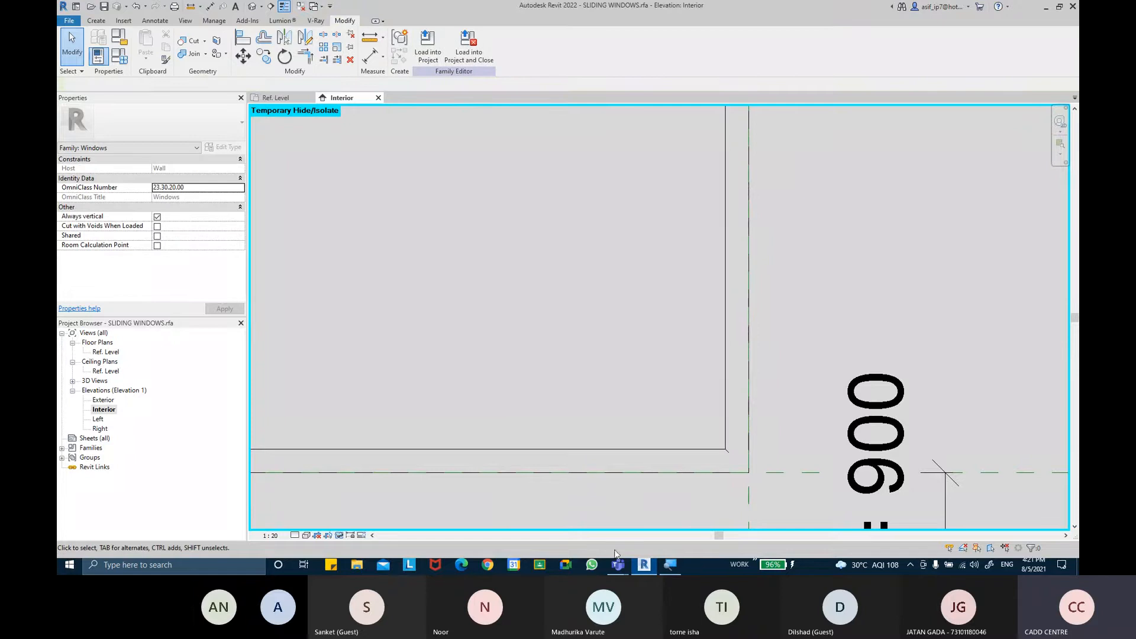
Switch to the Teams meeting, admit the waiting guest from the lobby, and minimize the meeting window
mouse_move(609, 570)
left_click(608, 529)
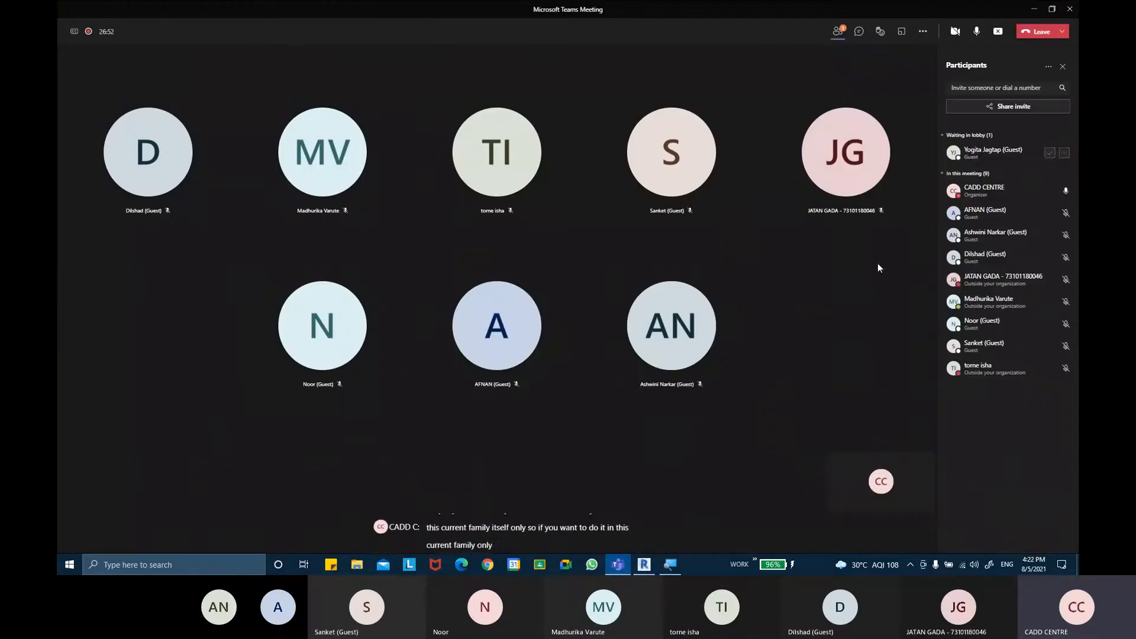
left_click(1050, 154)
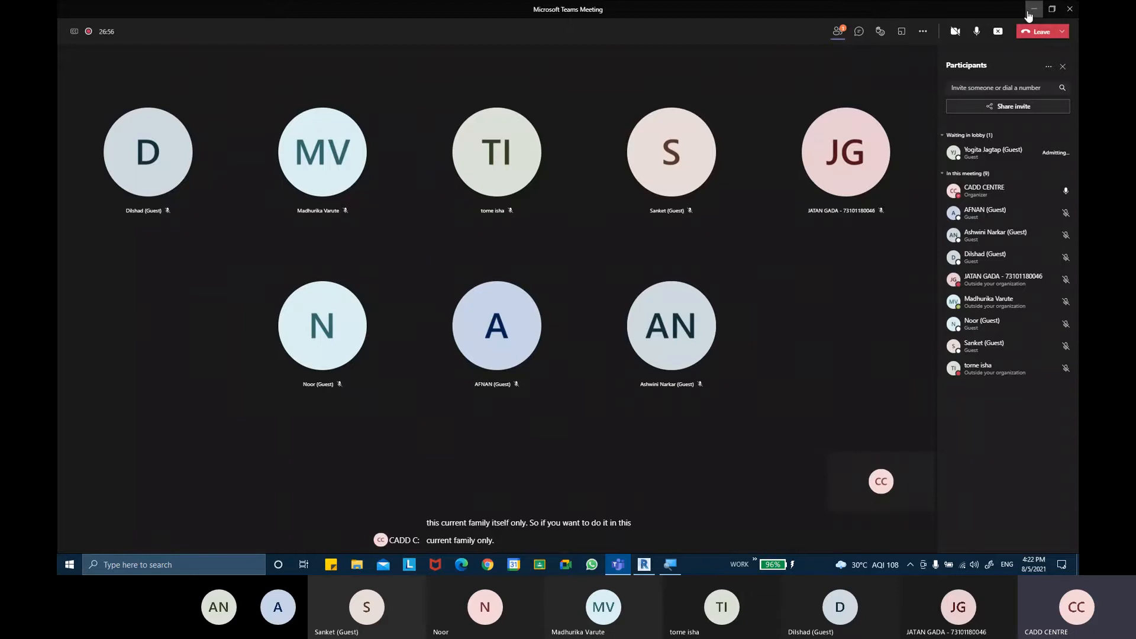
left_click(1028, 11)
Set the work plane to Reference Plane : Center (Front/Back)
scroll(563, 274, "down", 5)
middle_click_drag(641, 283, 633, 283)
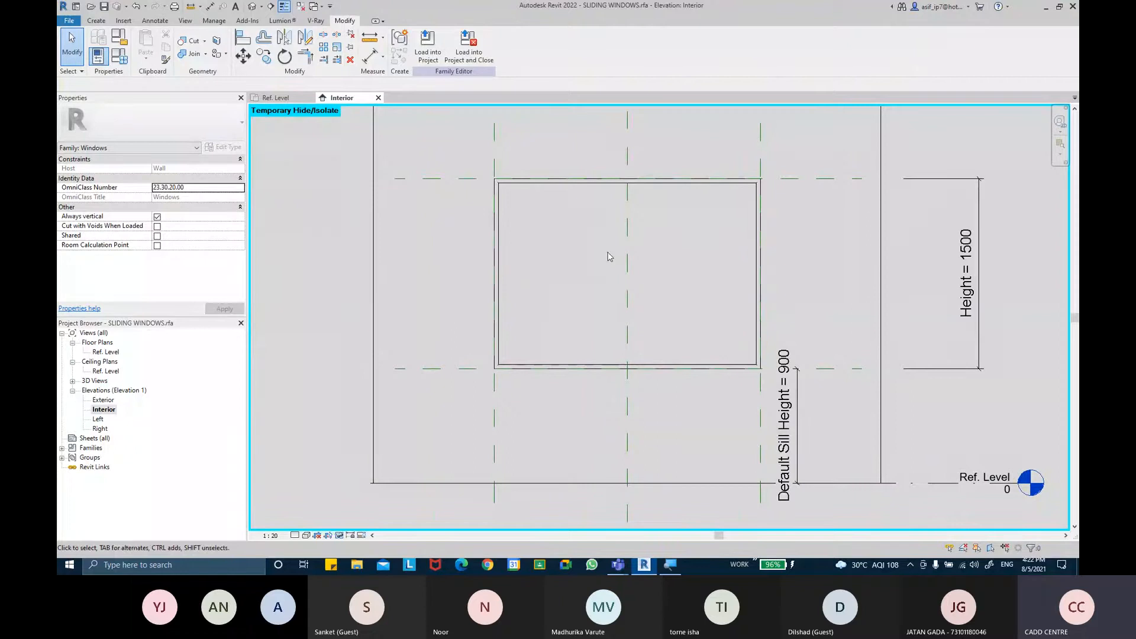
middle_click_drag(610, 256, 601, 258)
left_click(96, 20)
left_click(689, 44)
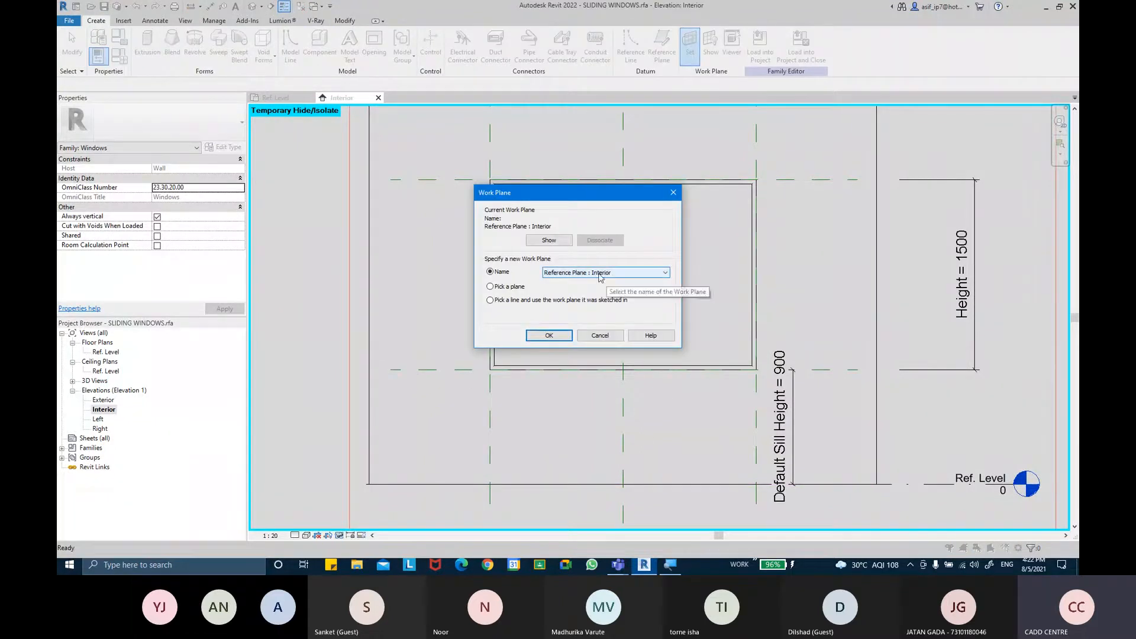
left_click(612, 274)
left_click(602, 292)
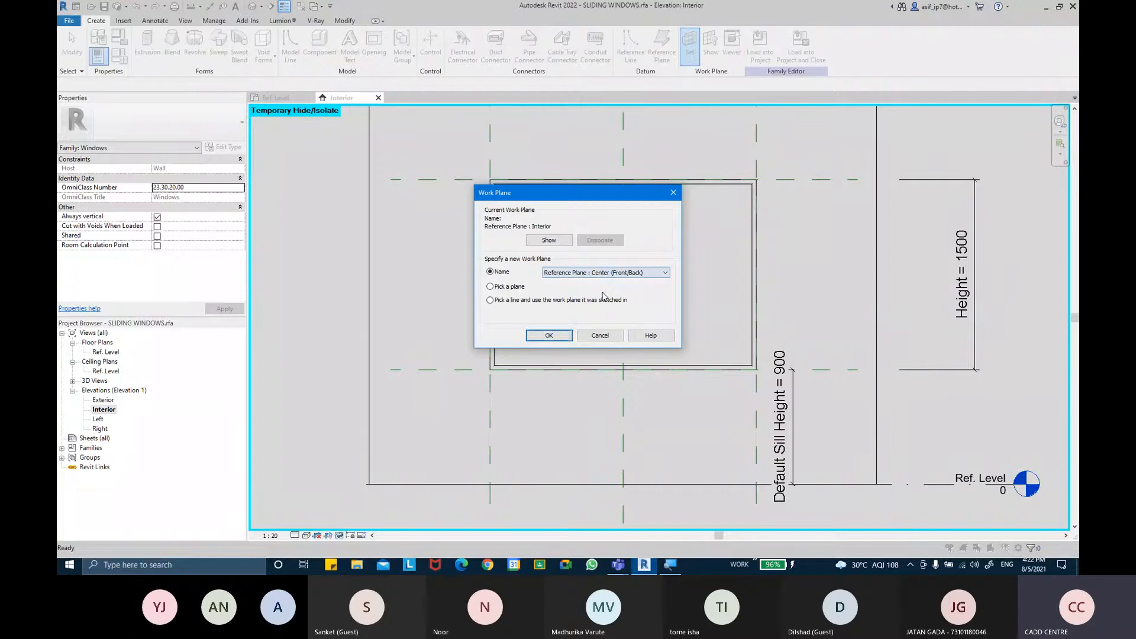
left_click(548, 335)
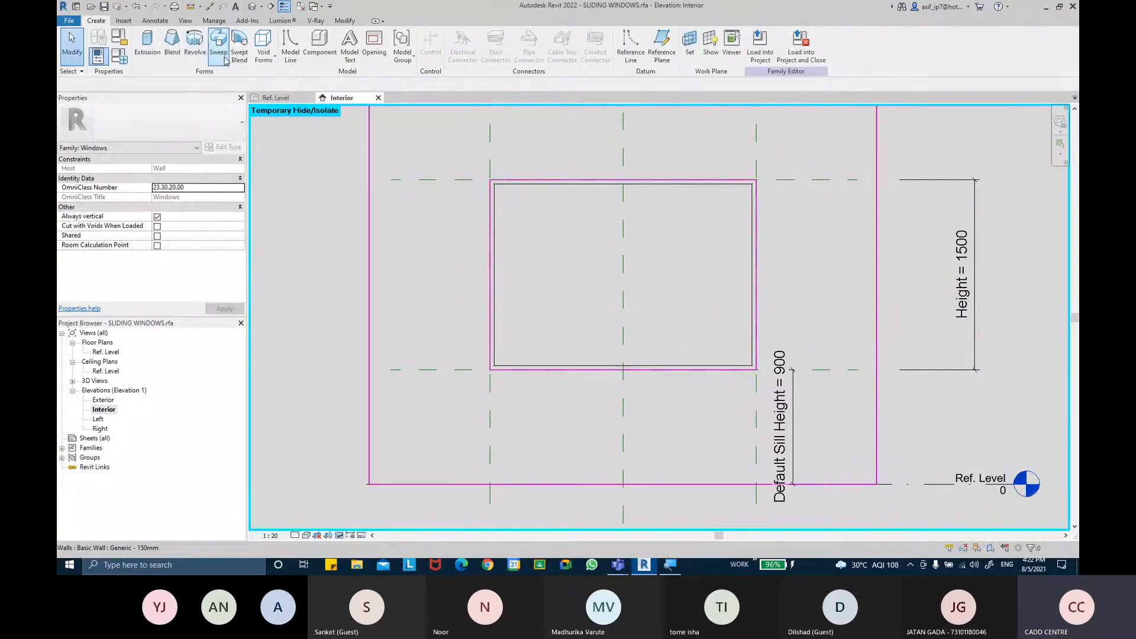
Start a new sweep path by picking the four window opening lines with a 35 mm offset
left_click(219, 47)
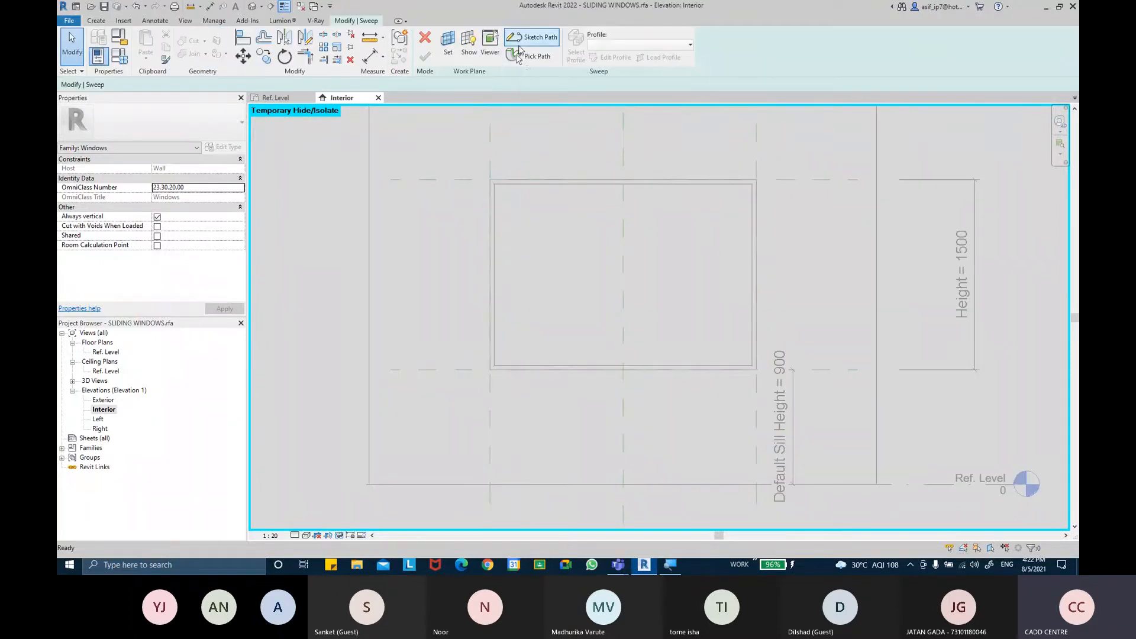
left_click(520, 39)
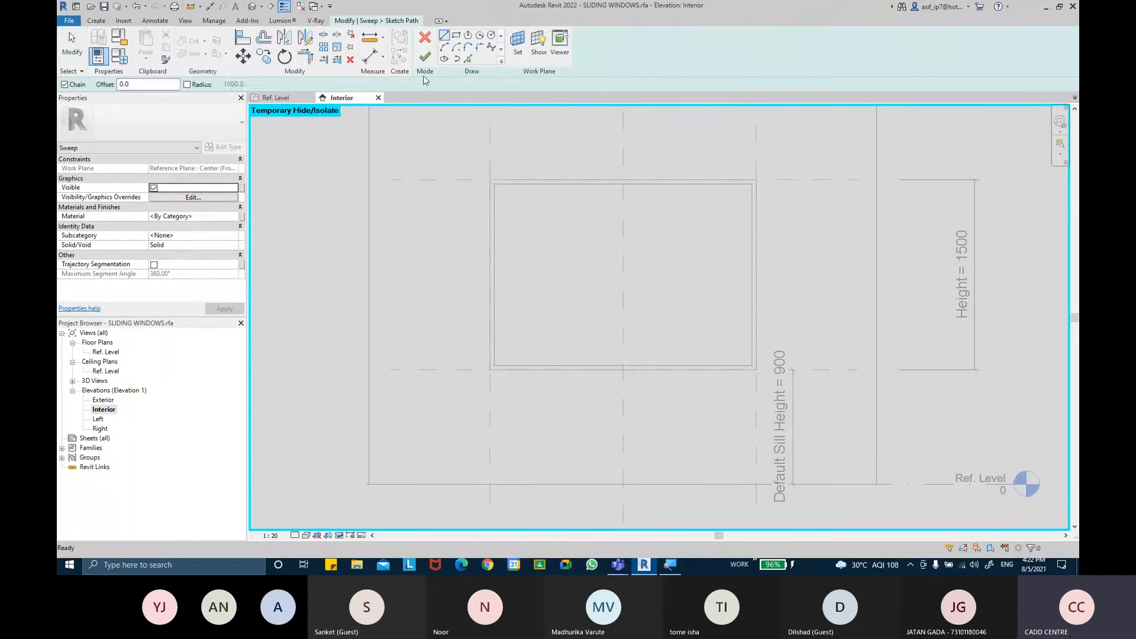
left_click(467, 59)
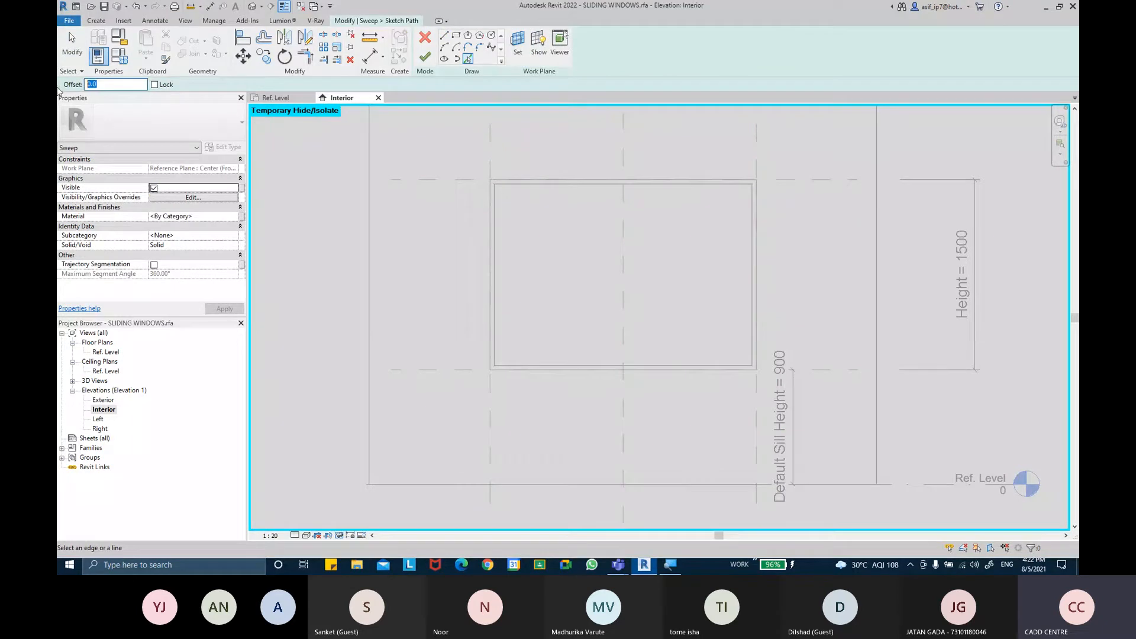
key("Return")
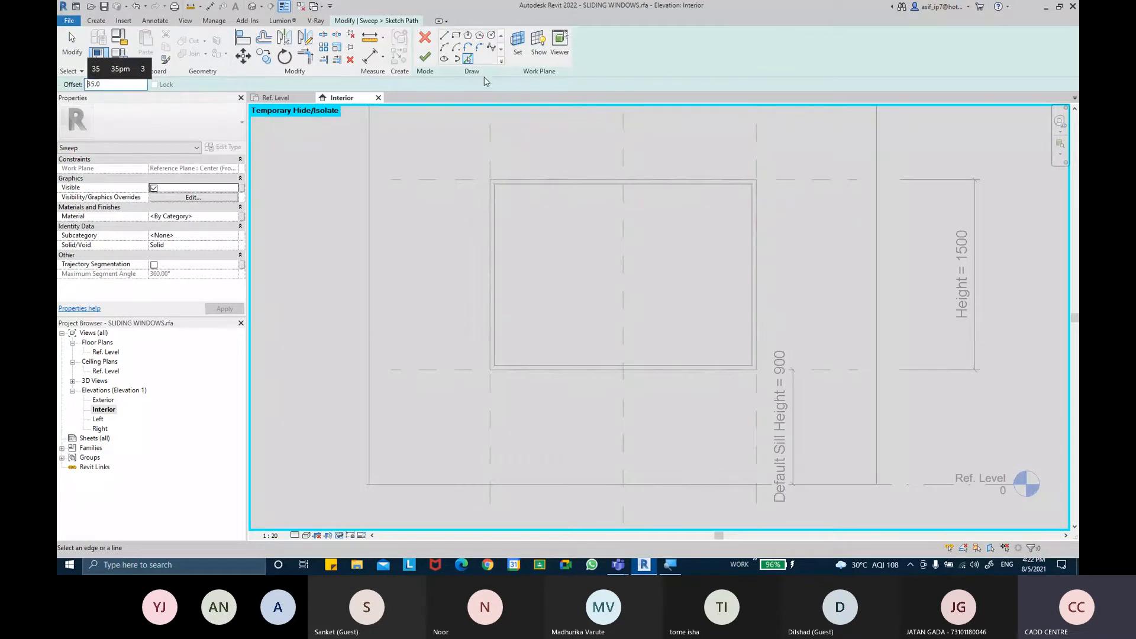
left_click(489, 148)
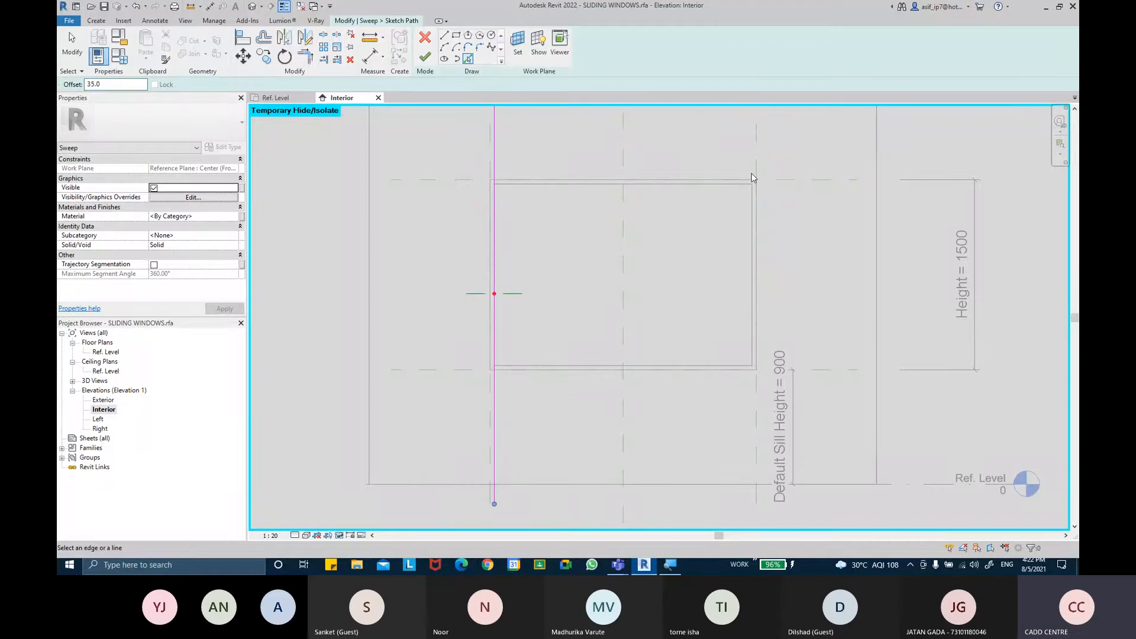
left_click(802, 186)
left_click(759, 152)
key("ctrl+z")
left_click(754, 152)
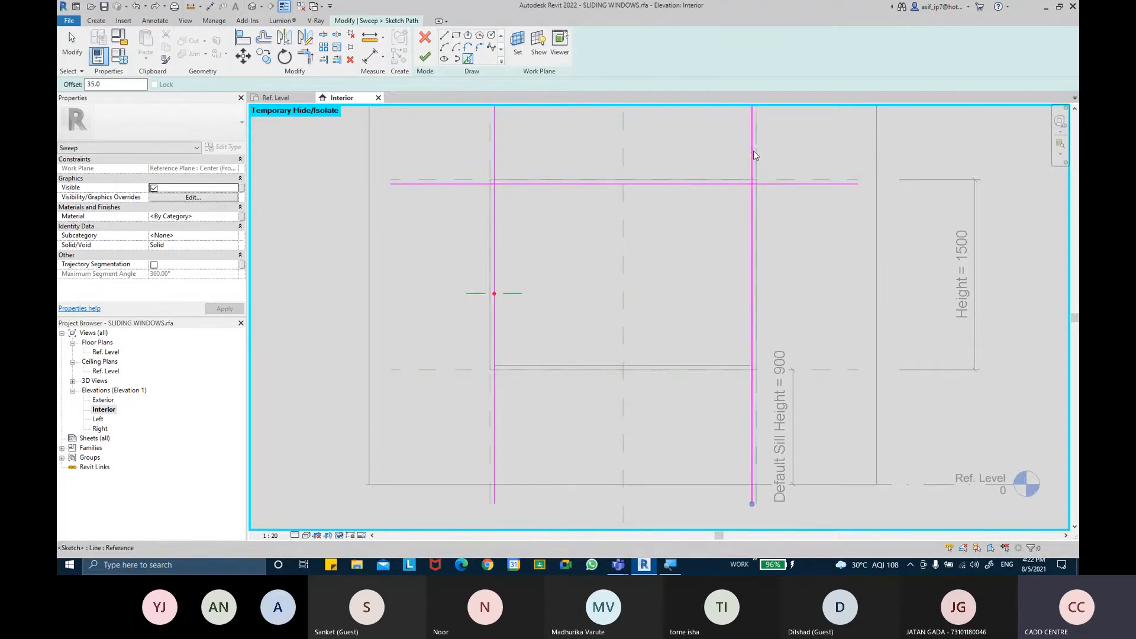
left_click(821, 373)
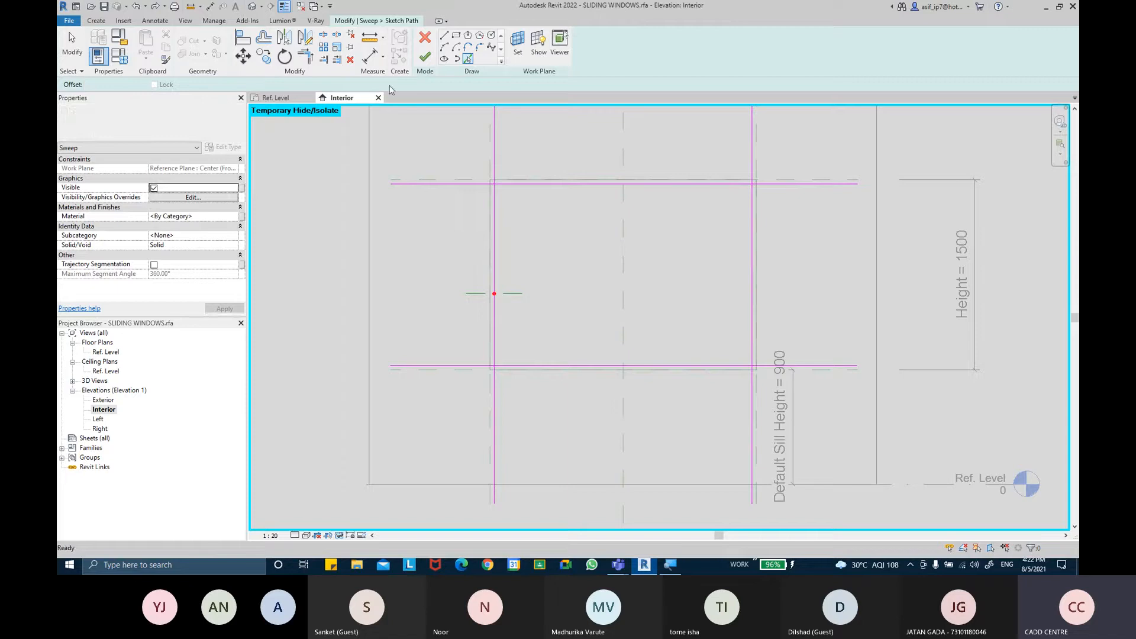
key("Escape")
Trim the picked path lines at their corners into a closed rectangle
left_click(569, 366)
left_click(494, 284)
left_click(569, 184)
left_click(717, 184)
left_click(752, 205)
left_click(751, 307)
left_click(741, 366)
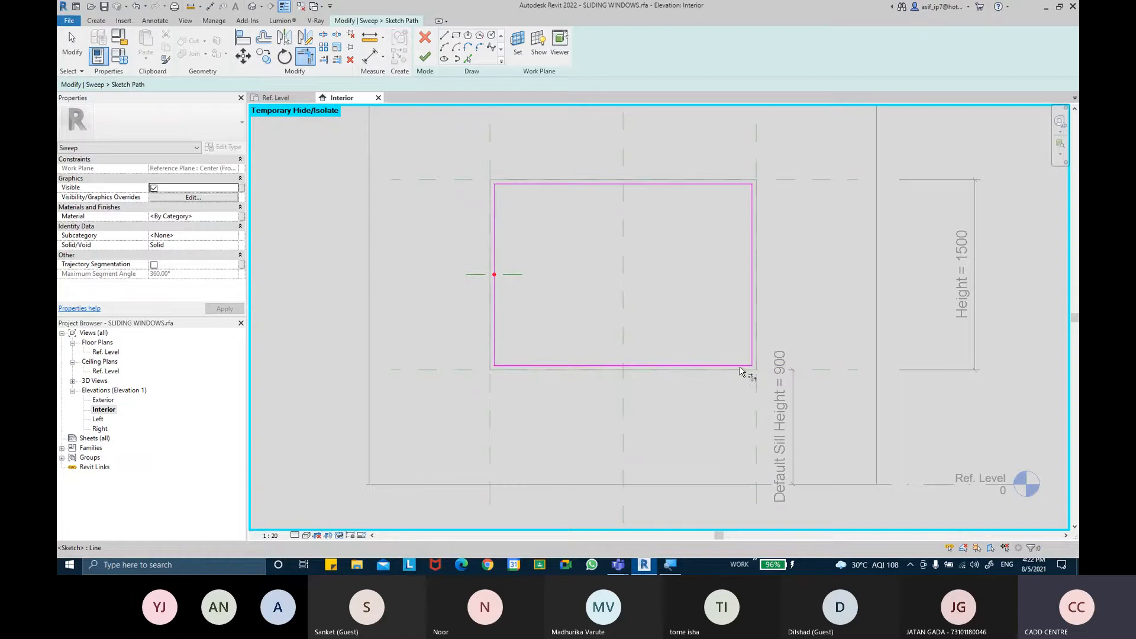
key("Escape")
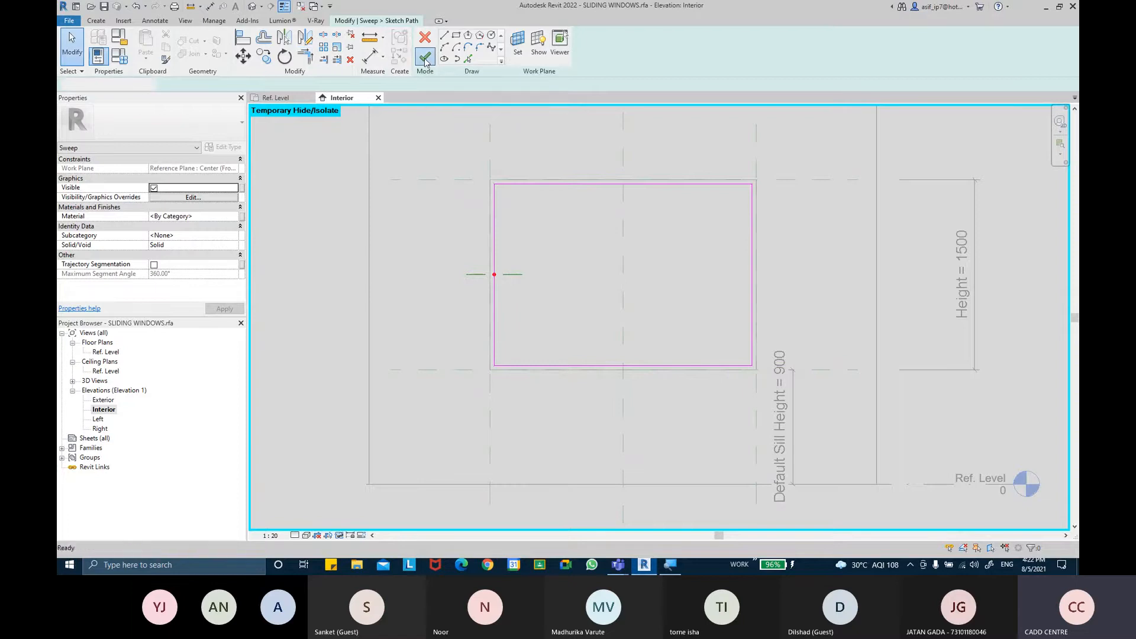
Dimension the offsets of the left and top path sides from their reference planes
left_click(425, 57)
double_click(495, 231)
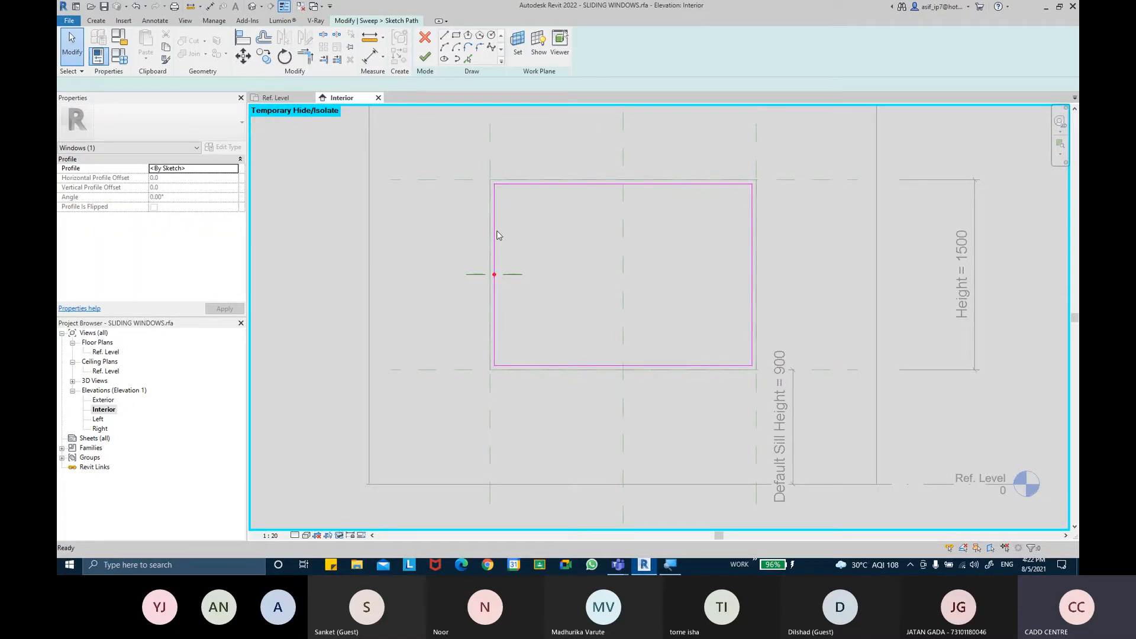
left_click(370, 56)
scroll(489, 148, "up", 2)
left_click(491, 155)
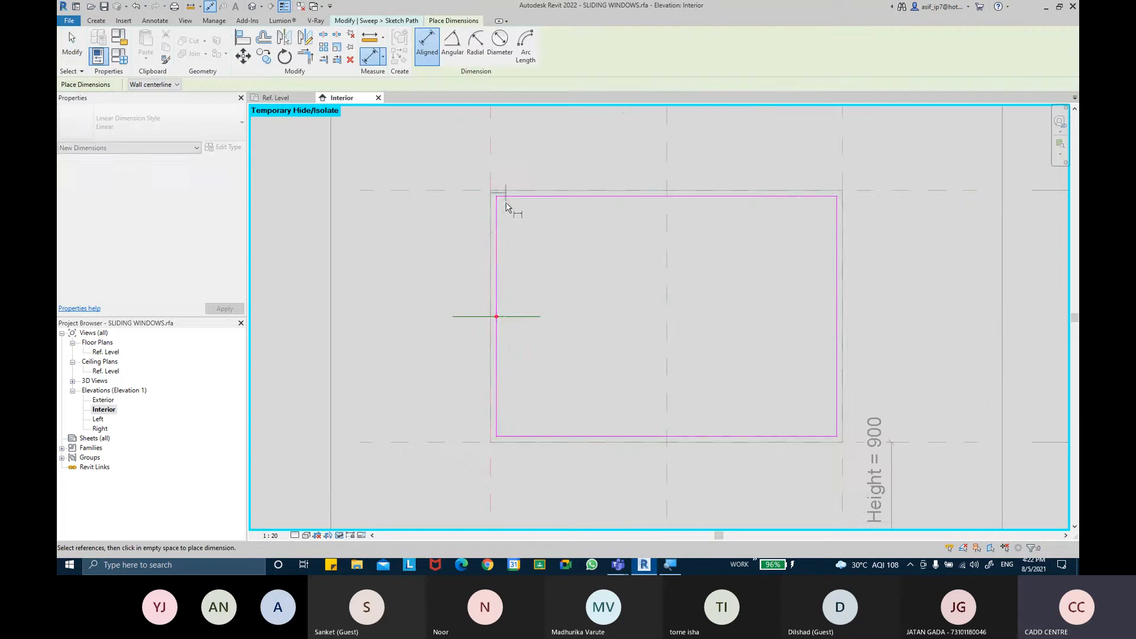
left_click(495, 199)
left_click(494, 240)
left_click(898, 192)
left_click(831, 197)
left_click(809, 265)
Dimension the offsets of the right and bottom path sides from their reference planes
left_click(843, 141)
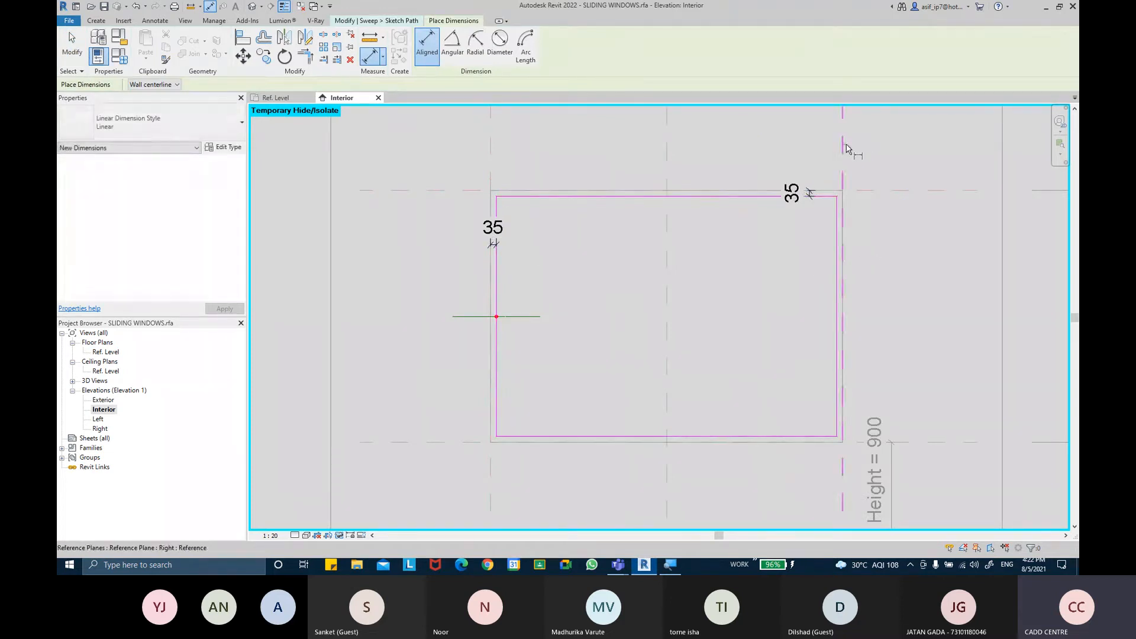
left_click(836, 209)
left_click(793, 235)
middle_click_drag(852, 331, 832, 285)
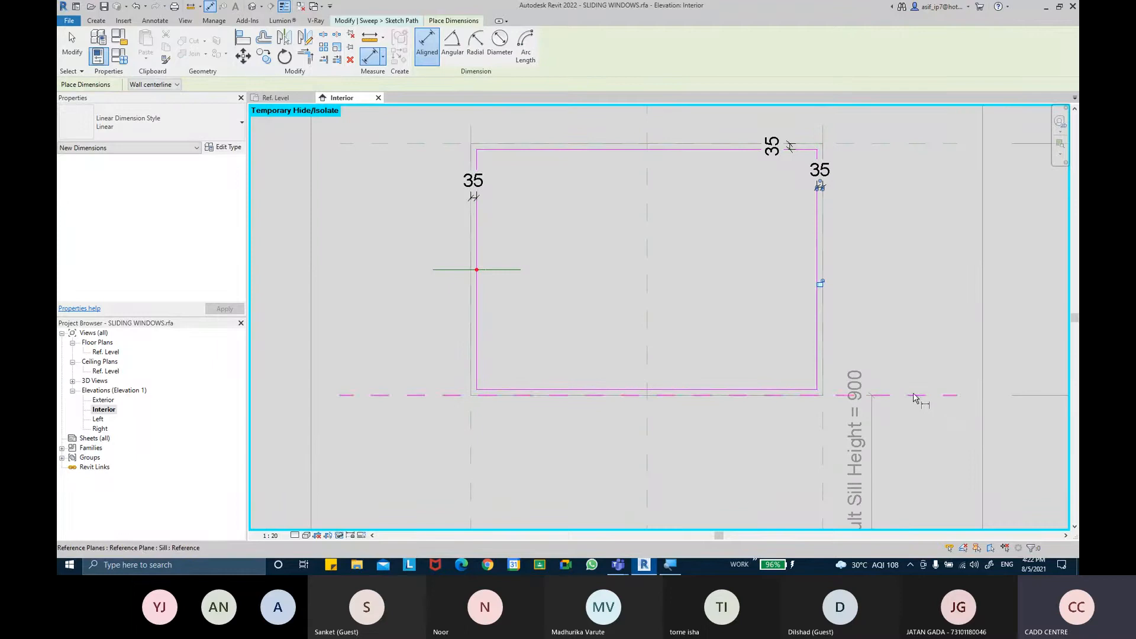
left_click(914, 396)
left_click(786, 392)
left_click(769, 393)
key("Escape")
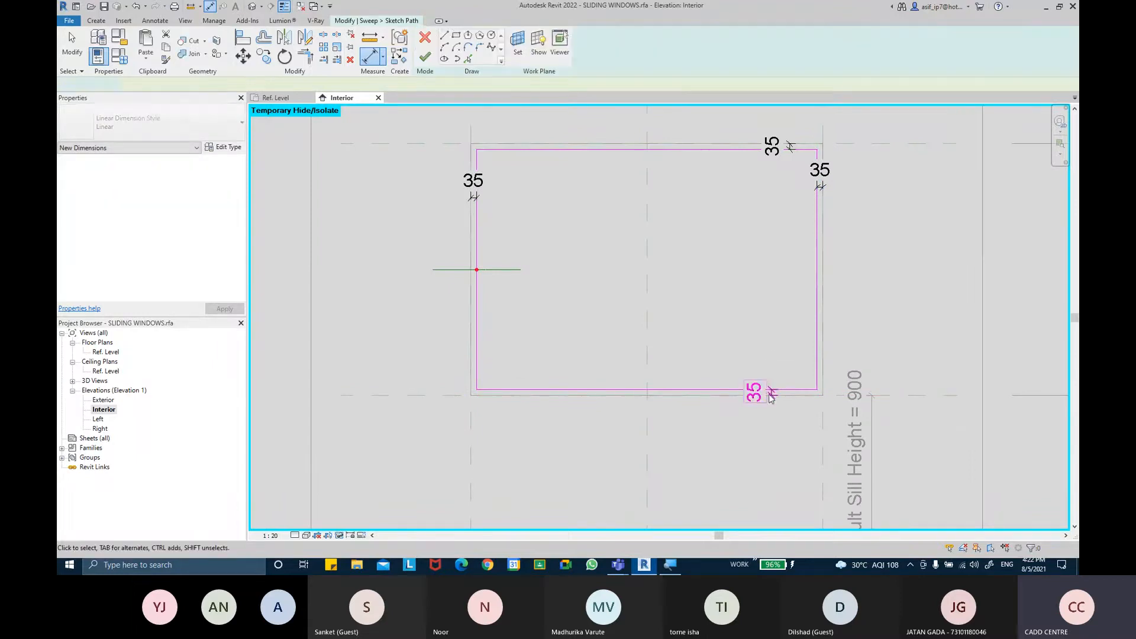
Label the four 35 mm path offset dimensions with the GRANITE THICKNESS parameter
left_click(821, 172, "ctrl")
left_click(772, 145, "ctrl")
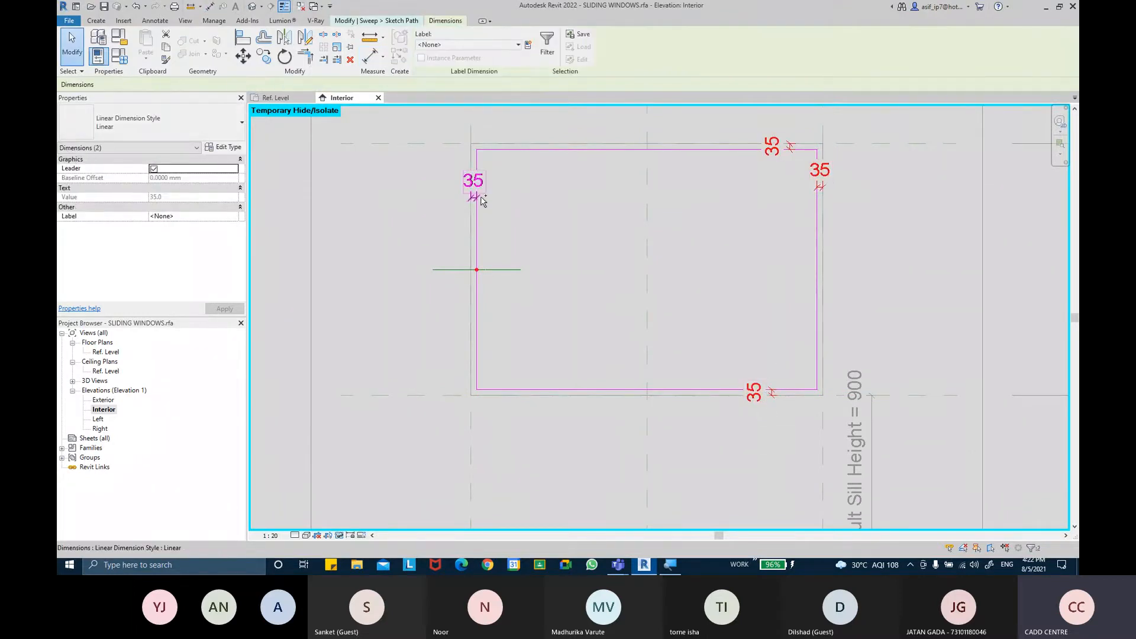
left_click(473, 181, "ctrl")
left_click(500, 45)
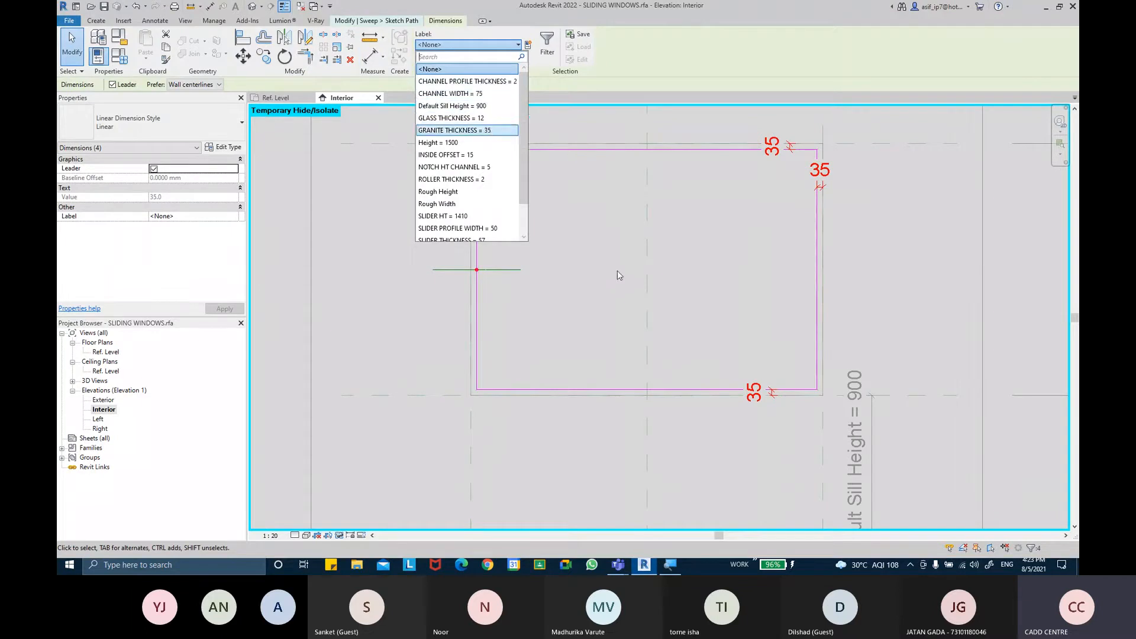
left_click(467, 131)
left_click(638, 290)
Finish the sweep path and open the sweep profile for editing in the Ref. Level floor plan view
left_click(426, 57)
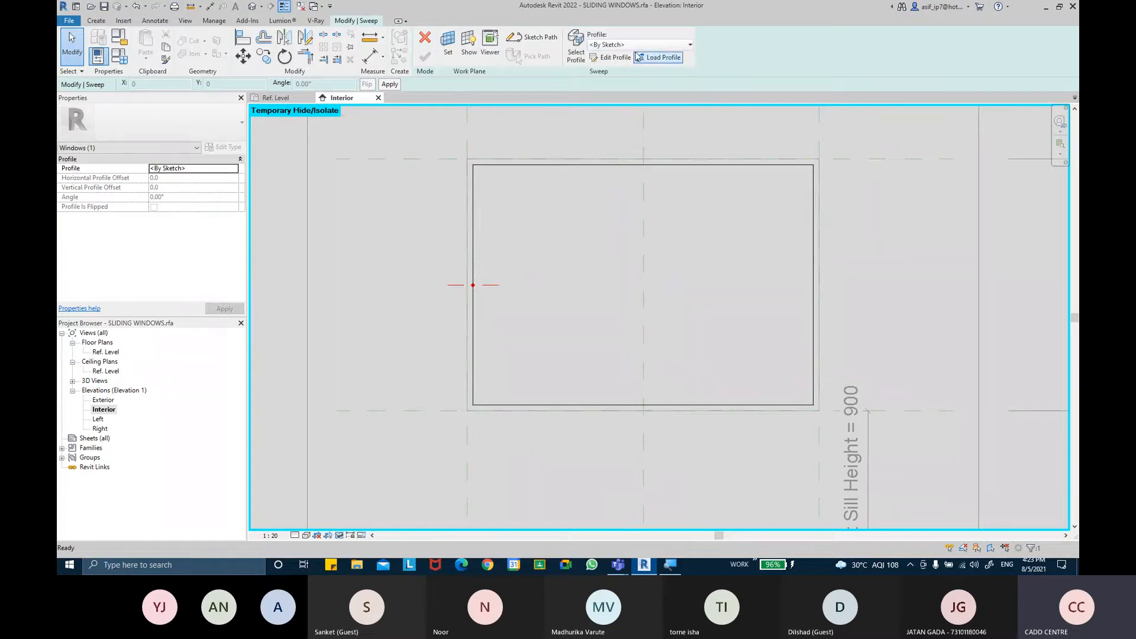
left_click(612, 58)
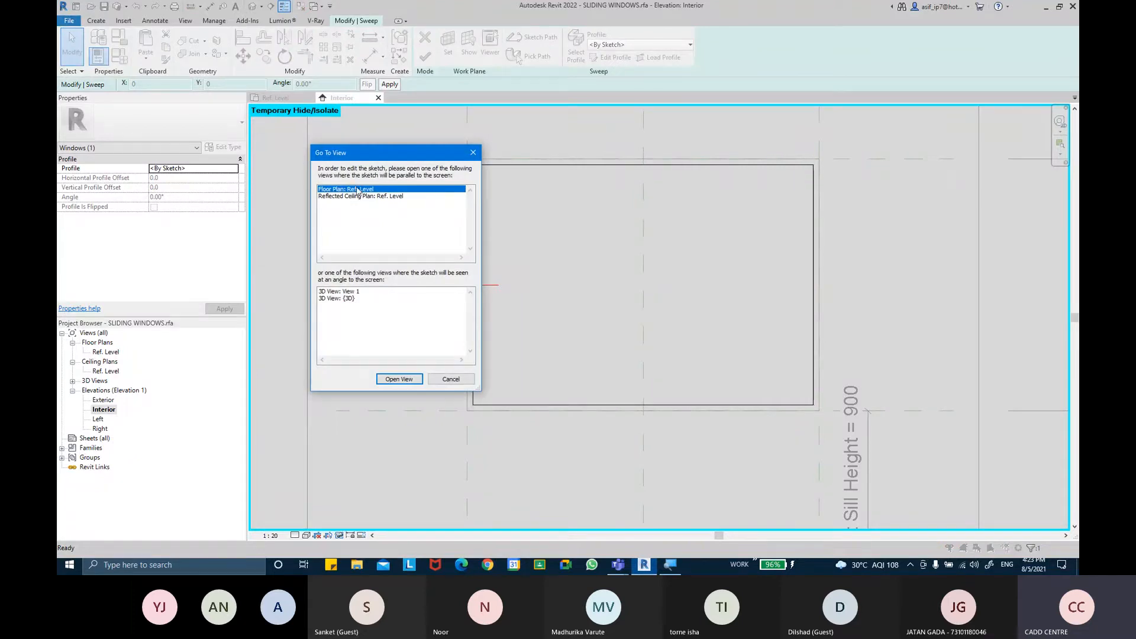
left_click(399, 379)
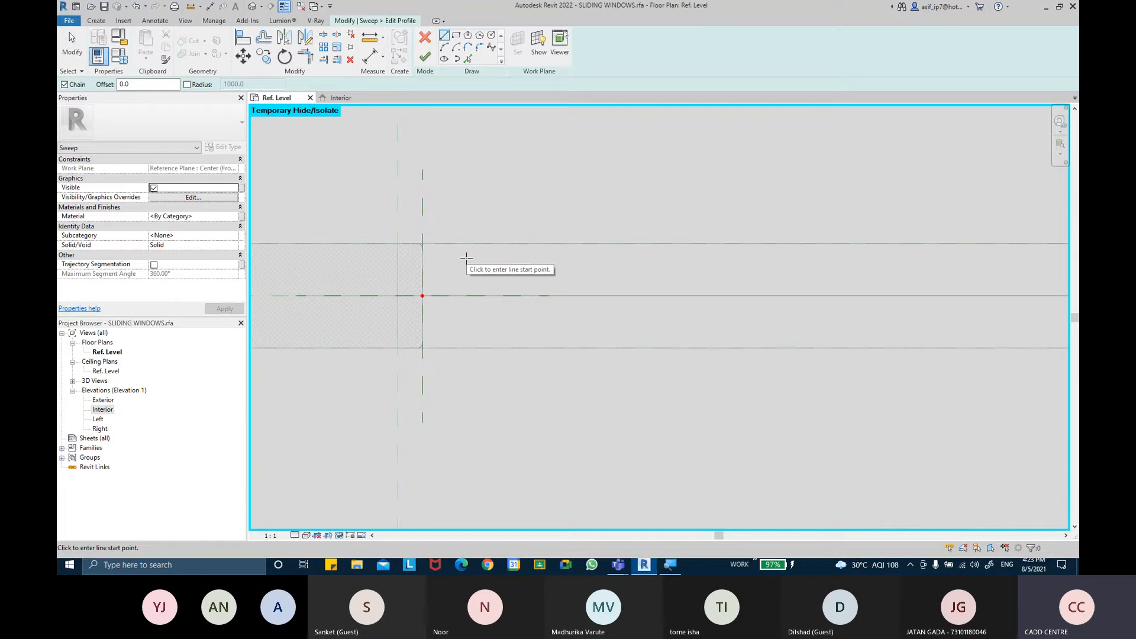
Sketch the profile's 100 mm back line, a 75 mm upper flange, a 2 mm thickness and a 50 mm return
scroll(446, 282, "up", 3)
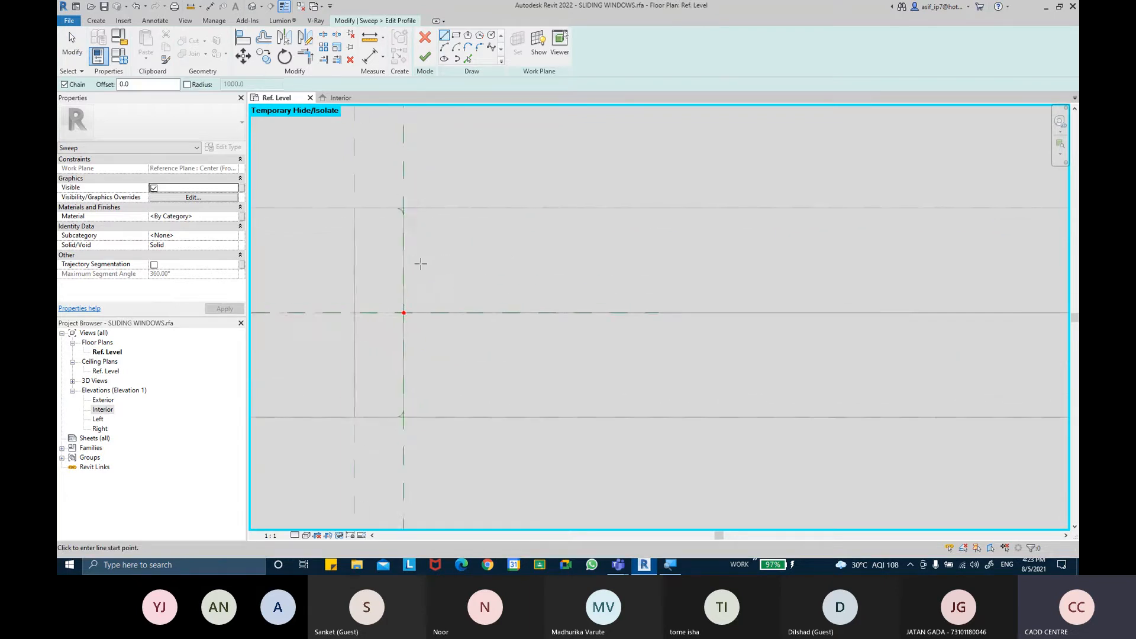
left_click(403, 382)
type("100")
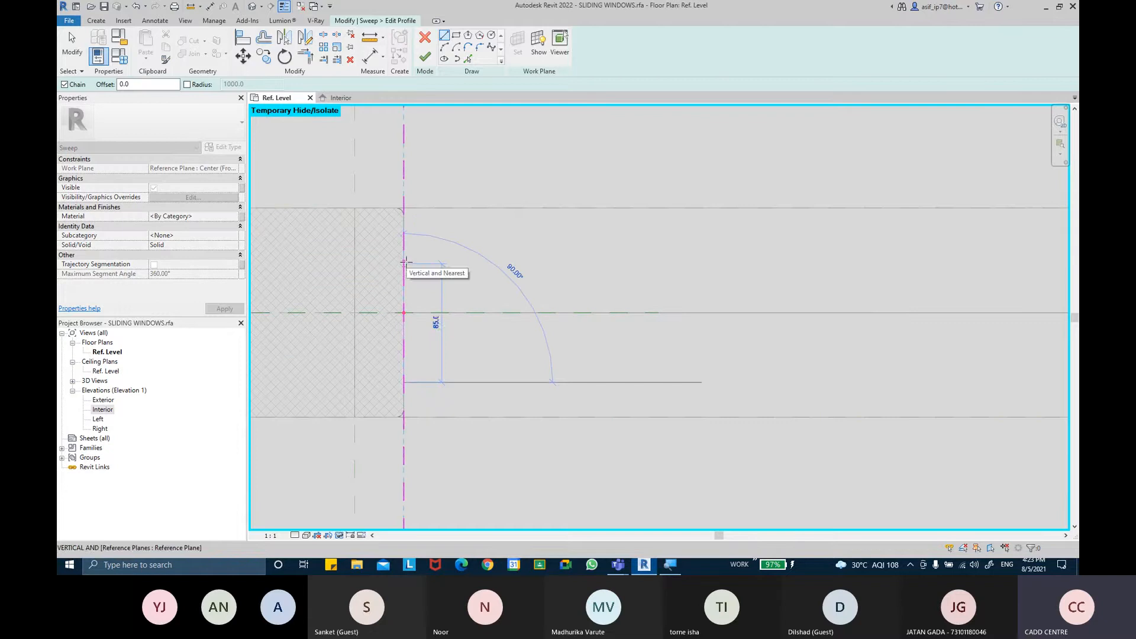
key("Return")
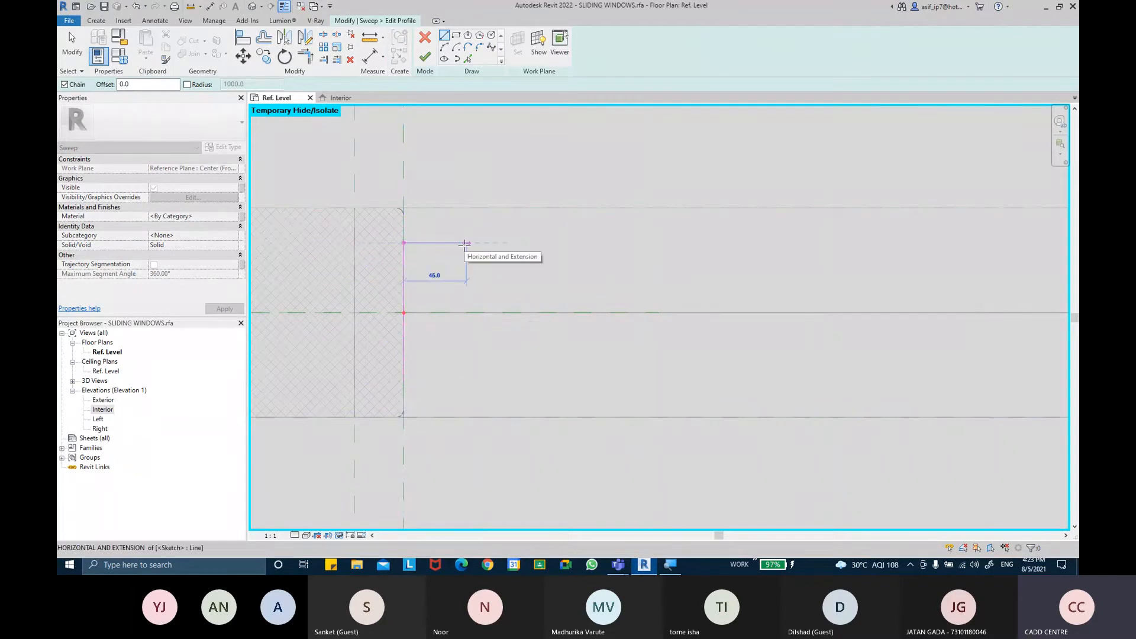
type("75")
key("Return")
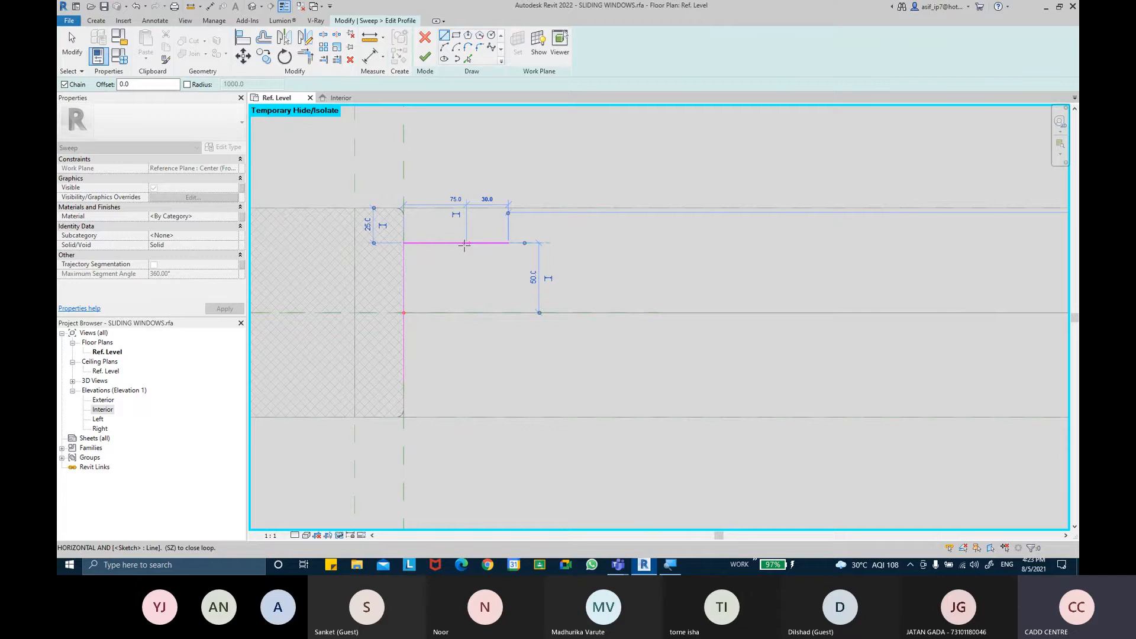
scroll(509, 246, "up", 1)
scroll(507, 258, "up", 1)
type("2")
key("Return")
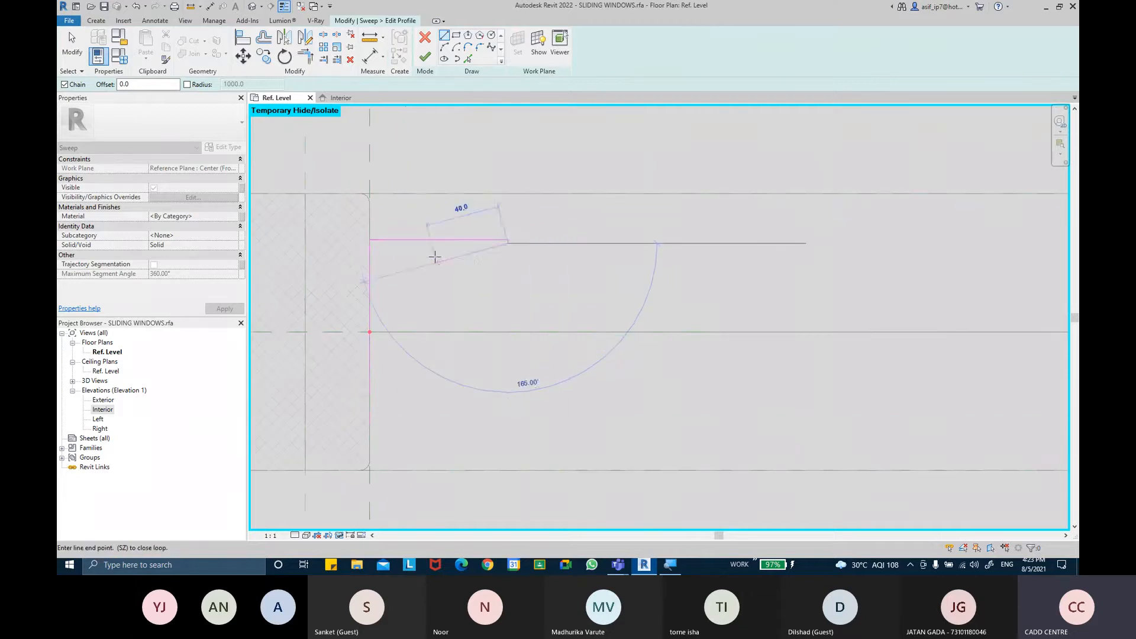
type("50")
key("Return")
key("Escape")
key("Escape")
Mirror the upper flange lines about the horizontal center reference plane to create the lower flange
mouse_move(520, 281)
left_mouse_down()
mouse_move(490, 223)
mouse_move(457, 211)
left_mouse_up()
left_click(305, 38)
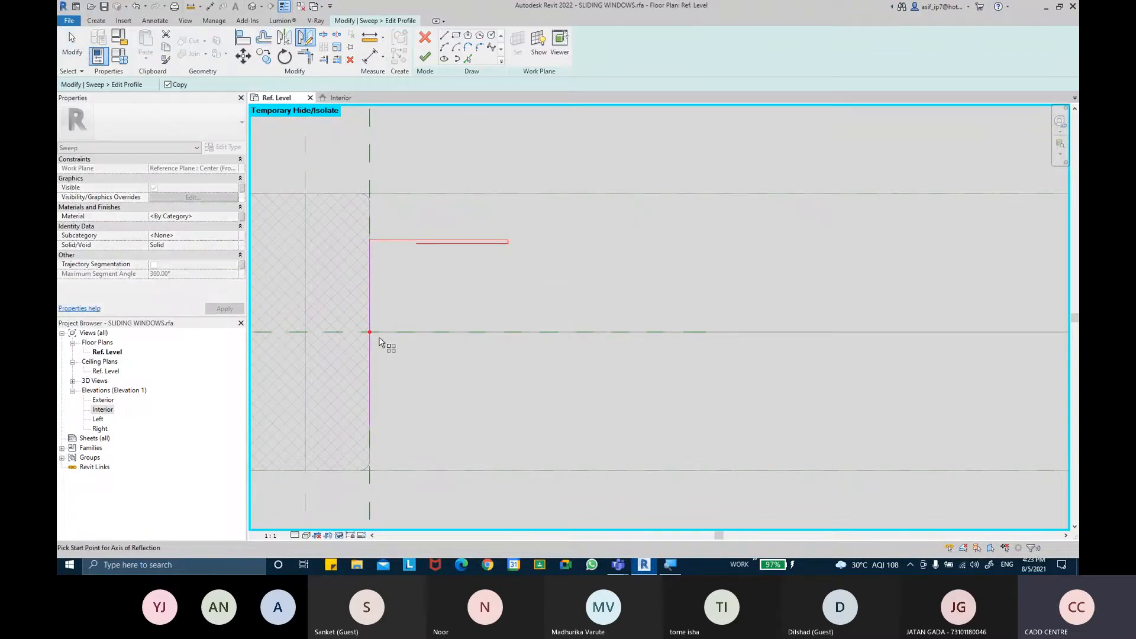
left_click(535, 333)
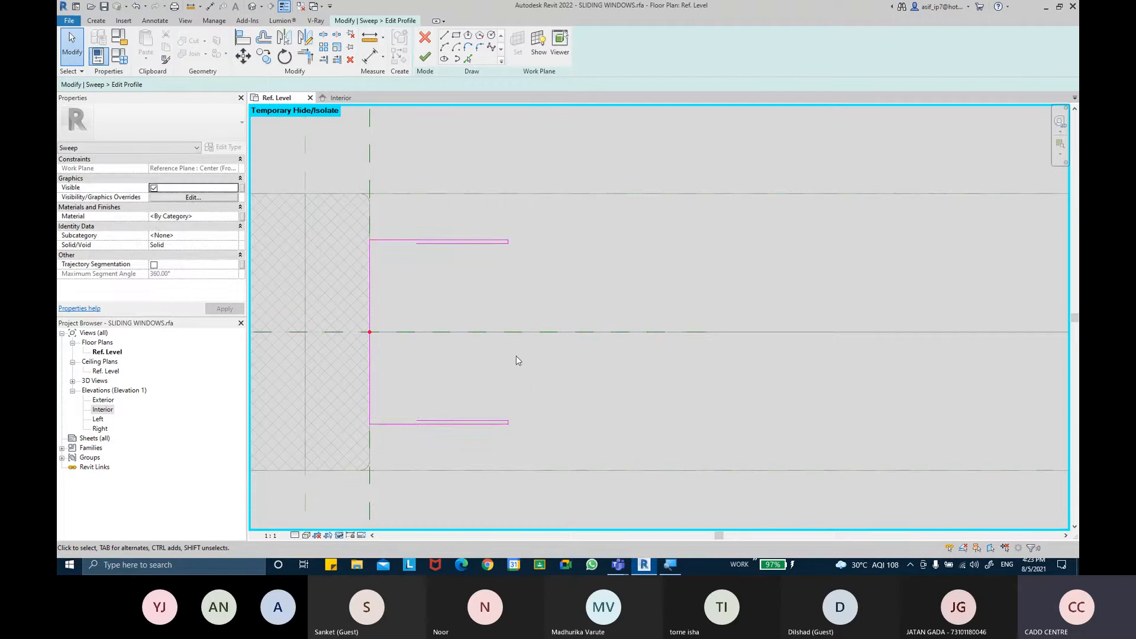
key("Escape")
Dimension the profile's back with an equality dimension about the center plane and an overall 100 mm dimension
left_click(369, 56)
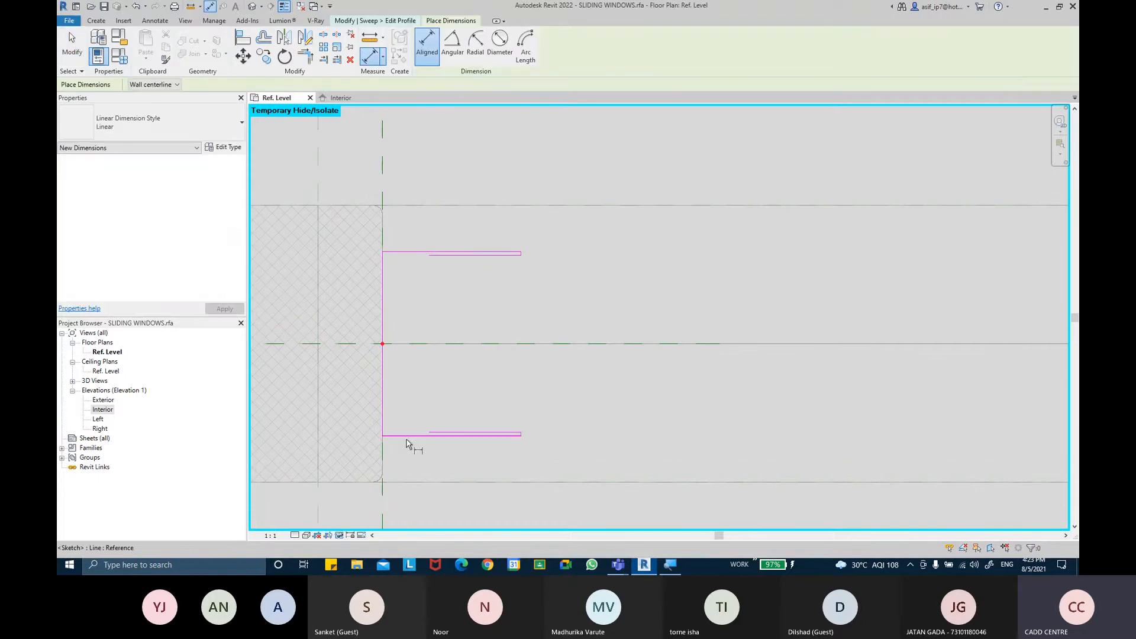
left_click(406, 435)
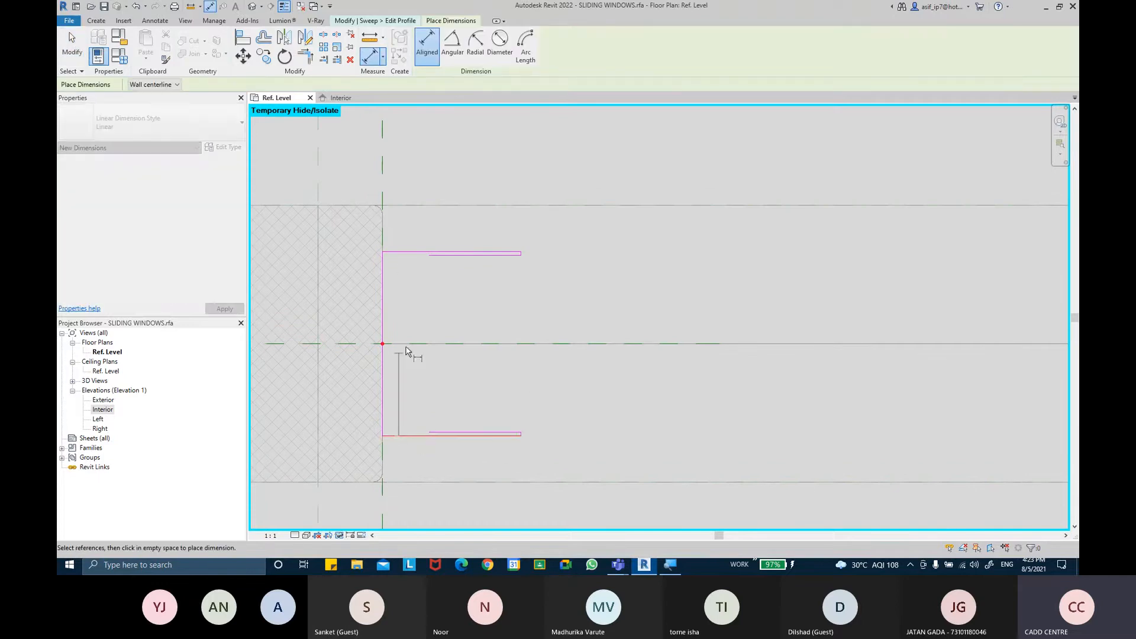
left_click(808, 343)
left_click(404, 253)
middle_click_drag(341, 248, 588, 220)
left_click(497, 237)
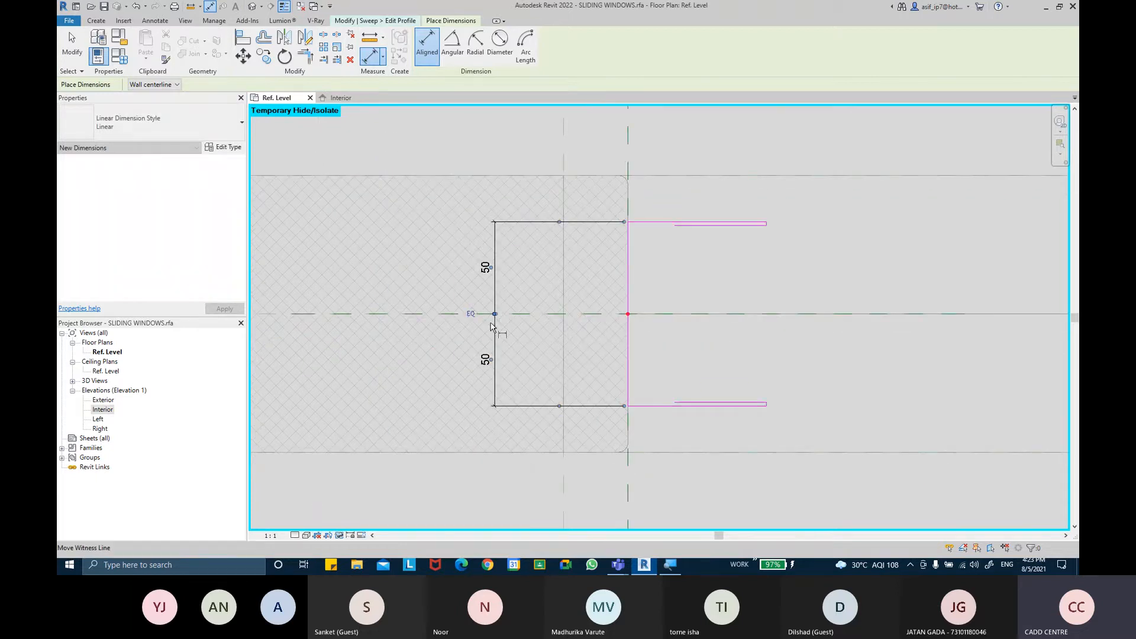
mouse_move(652, 303)
middle_mouse_down()
mouse_move(540, 309)
mouse_move(550, 318)
middle_mouse_up()
left_click(556, 414)
left_click(550, 232)
left_click(320, 229)
middle_click_drag(654, 284, 643, 259)
scroll(644, 284, "up", 1)
left_click(72, 41)
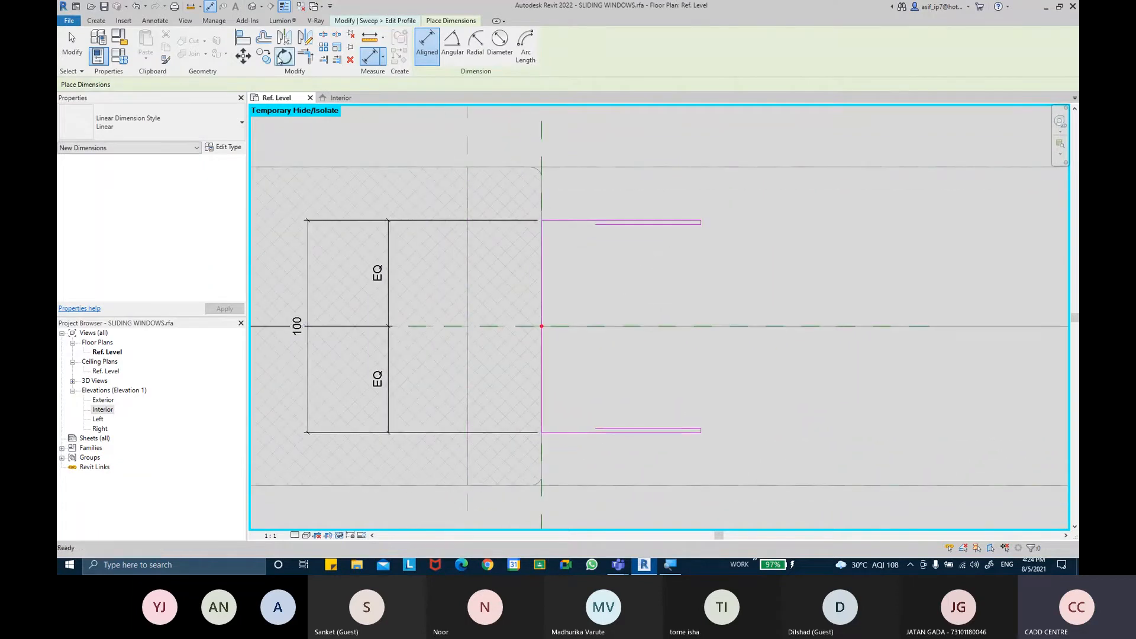
Draw the inner web line of the channel joining the inner ends of the upper and lower flanges
left_click(89, 21)
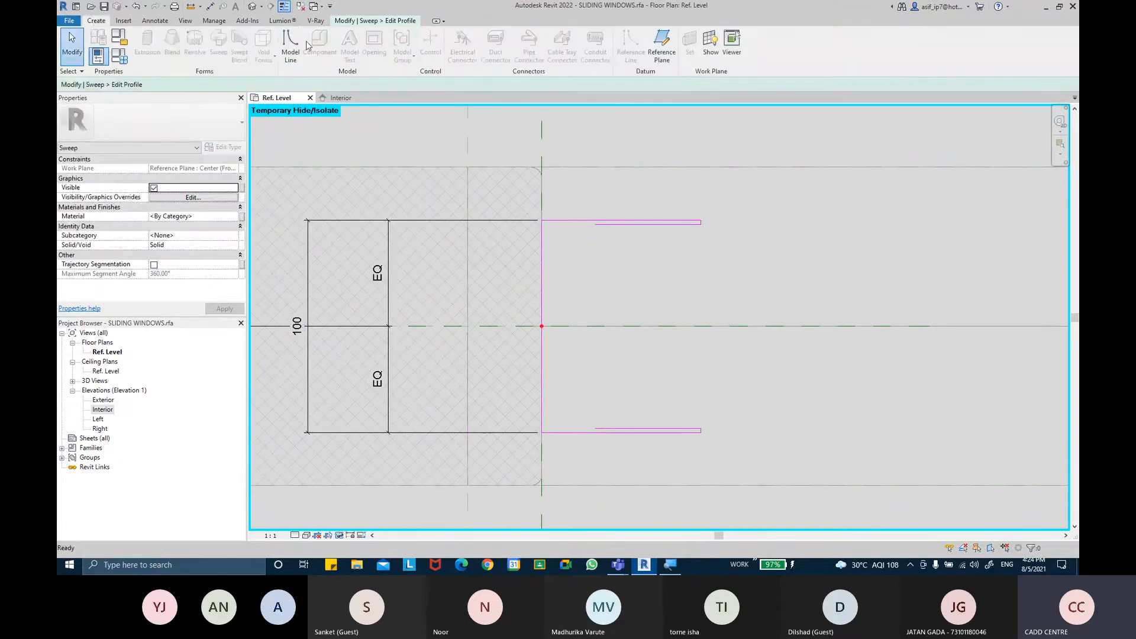
left_click(344, 22)
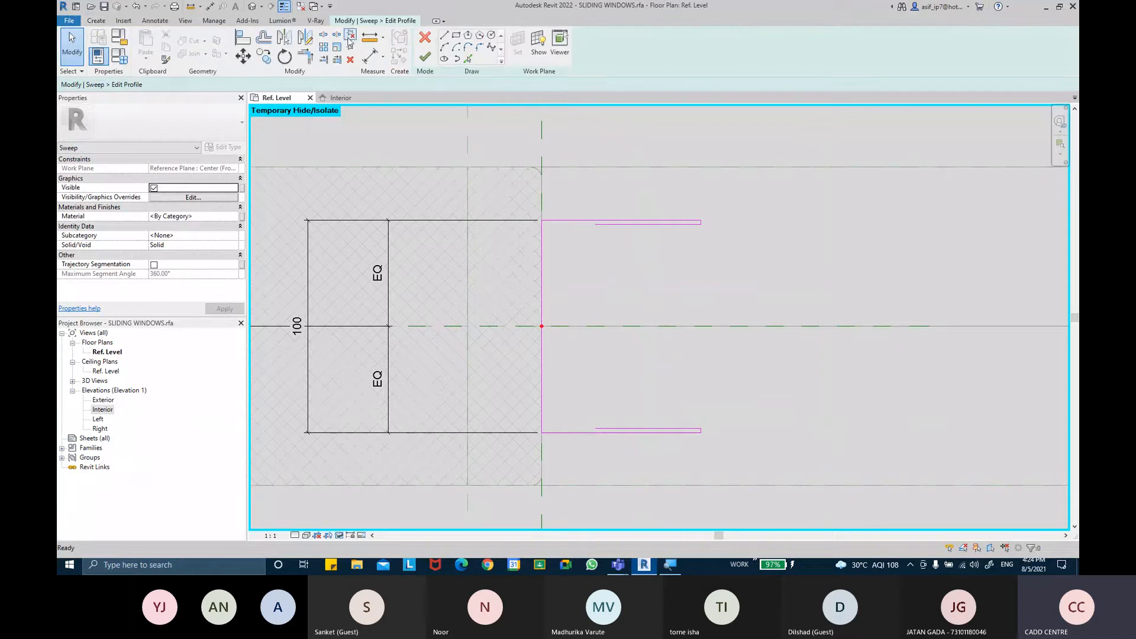
left_click(444, 40)
left_click(595, 225)
left_click(595, 428)
left_click(700, 428)
key("Escape")
middle_click_drag(668, 355, 635, 350)
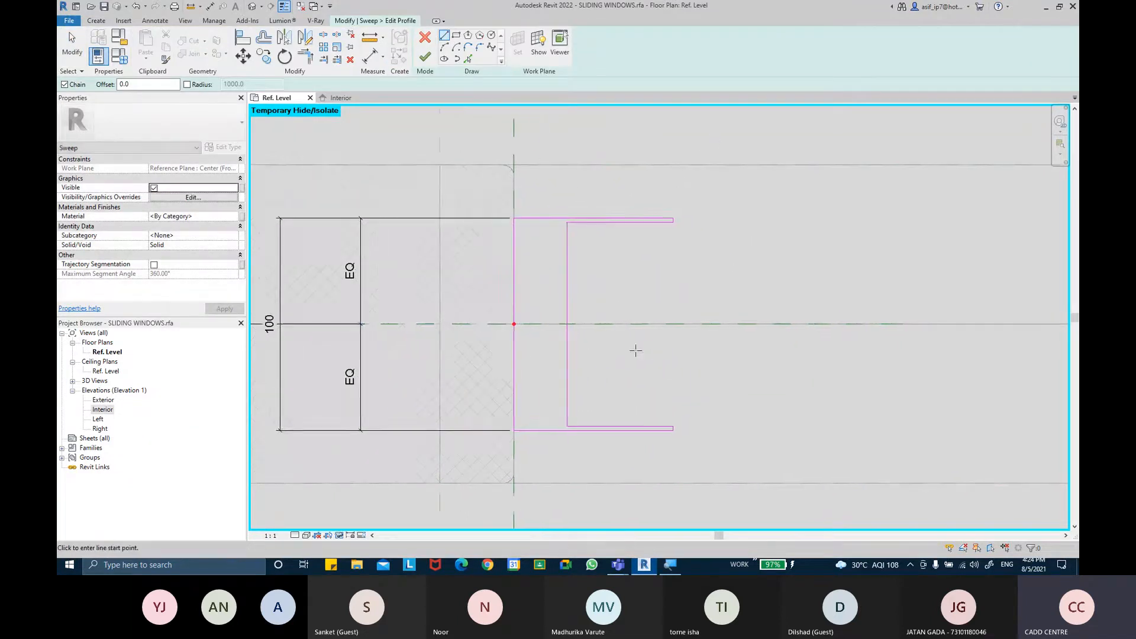
key("Escape")
middle_click_drag(627, 269, 599, 258)
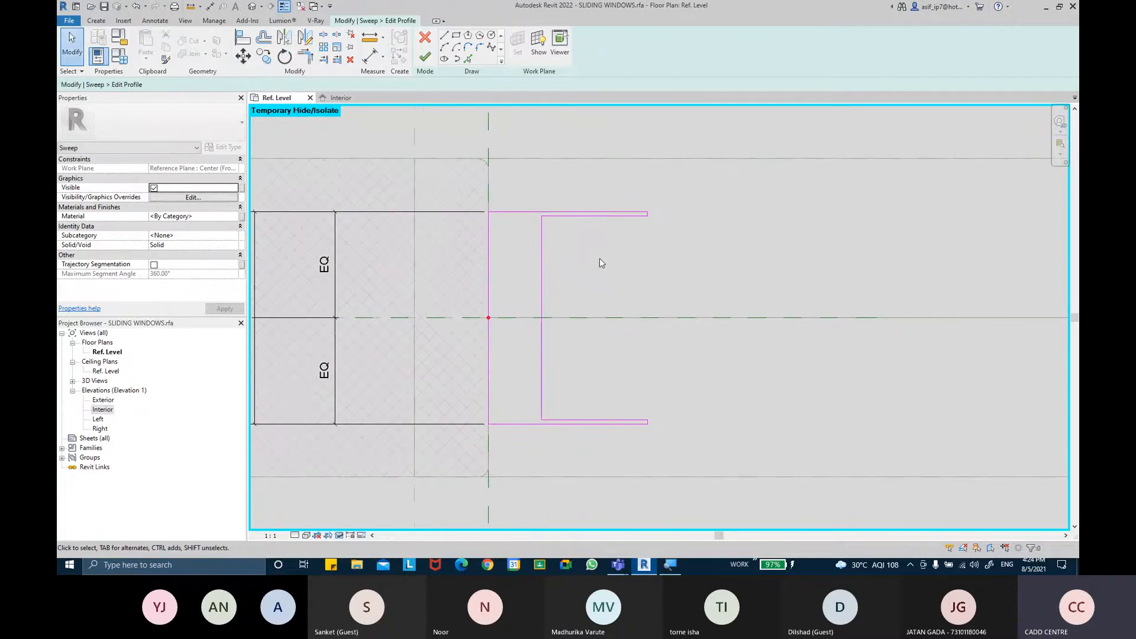
Dimension the lengths of the upper and lower inner flange lines
left_click(371, 57)
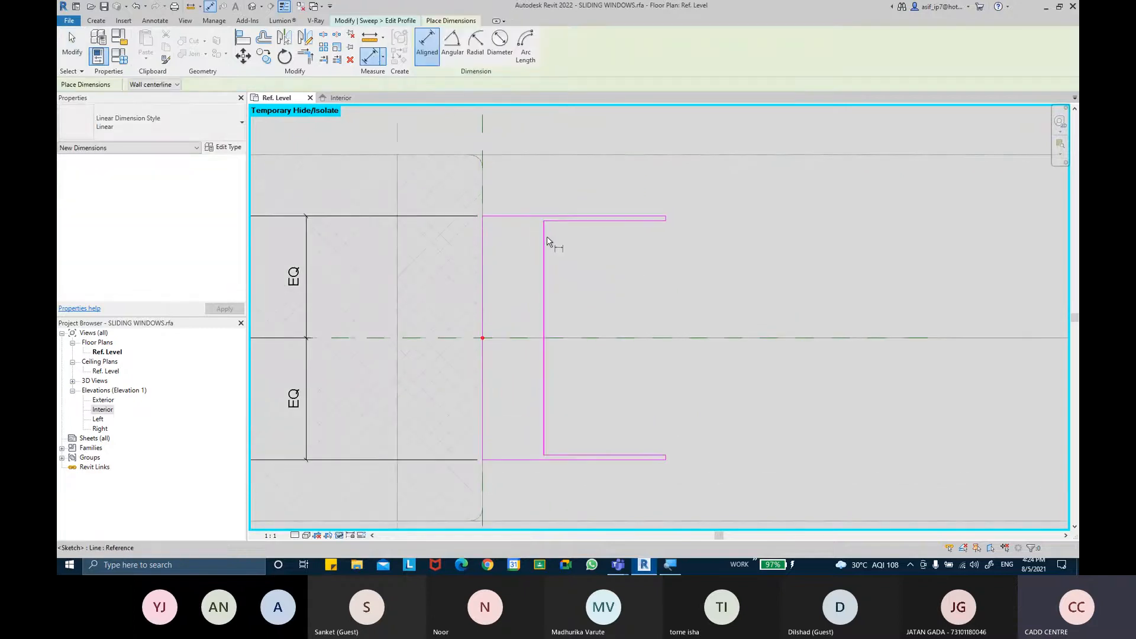
scroll(651, 231, "up", 5)
left_click(677, 205)
scroll(674, 201, "down", 1)
left_click(631, 137)
scroll(607, 230, "down", 2)
middle_click_drag(595, 249, 567, 180)
left_click(486, 329)
scroll(616, 402, "up", 4)
left_click(595, 350)
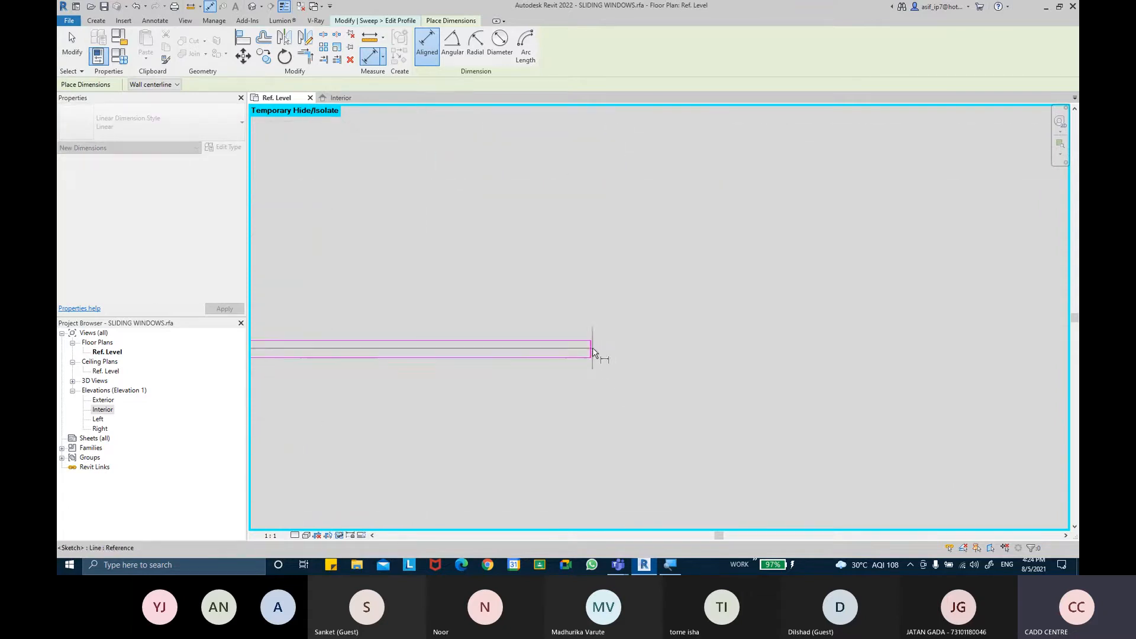
scroll(584, 418, "down", 4)
left_click(579, 442)
key("Escape")
key("Escape")
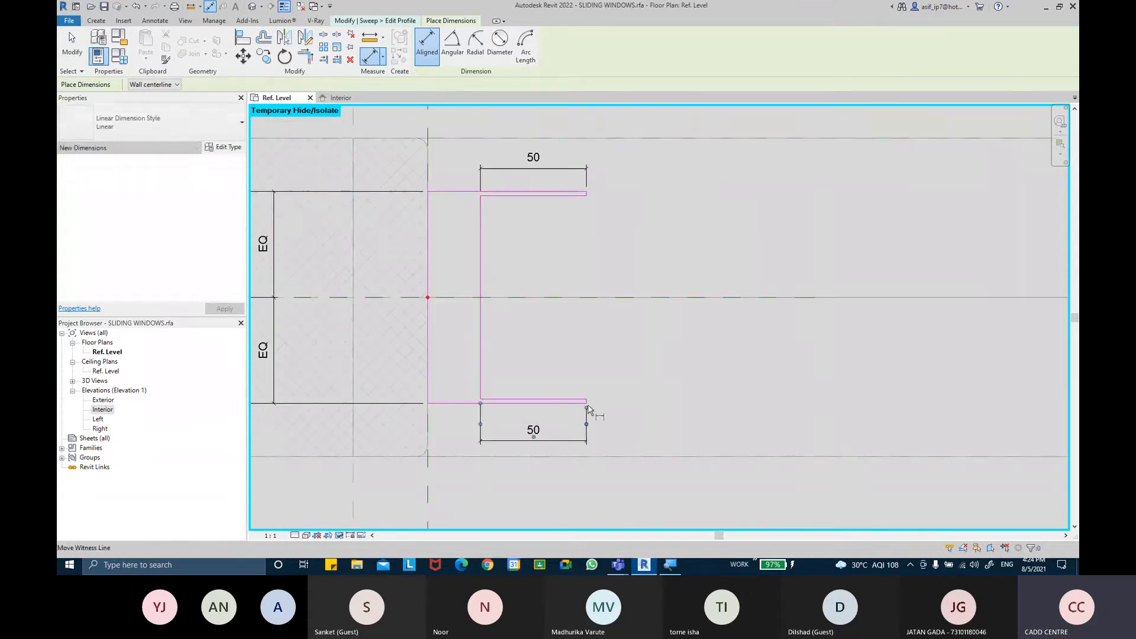
middle_click_drag(608, 284, 614, 300)
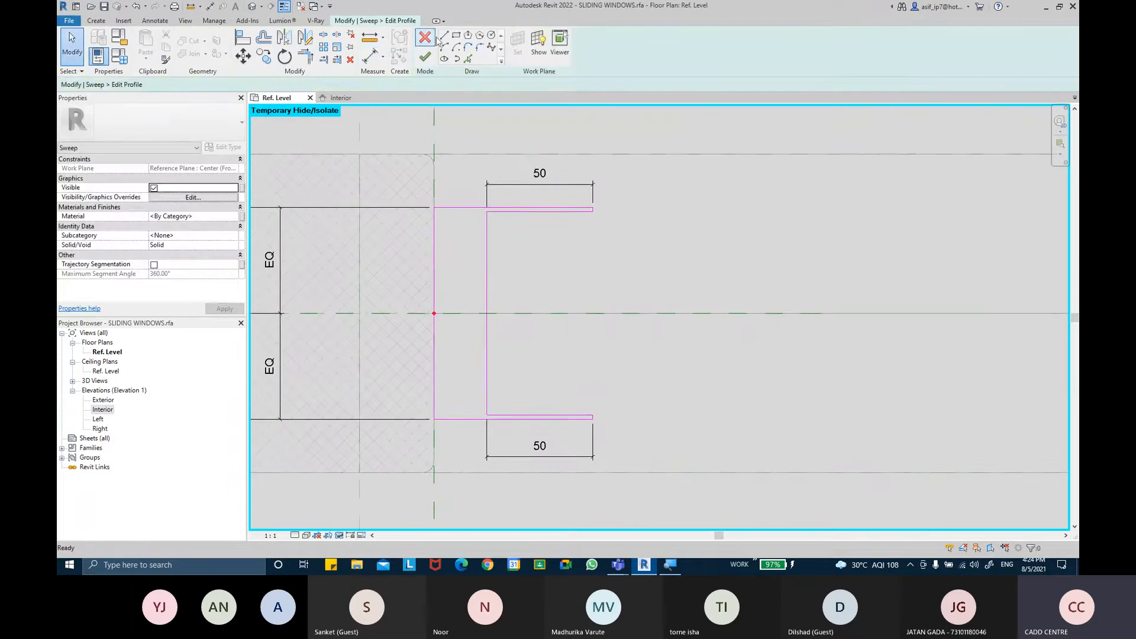
Sketch a small 5 mm by 1 mm notch on the web at the center reference plane
left_click(443, 35)
scroll(515, 302, "up", 3)
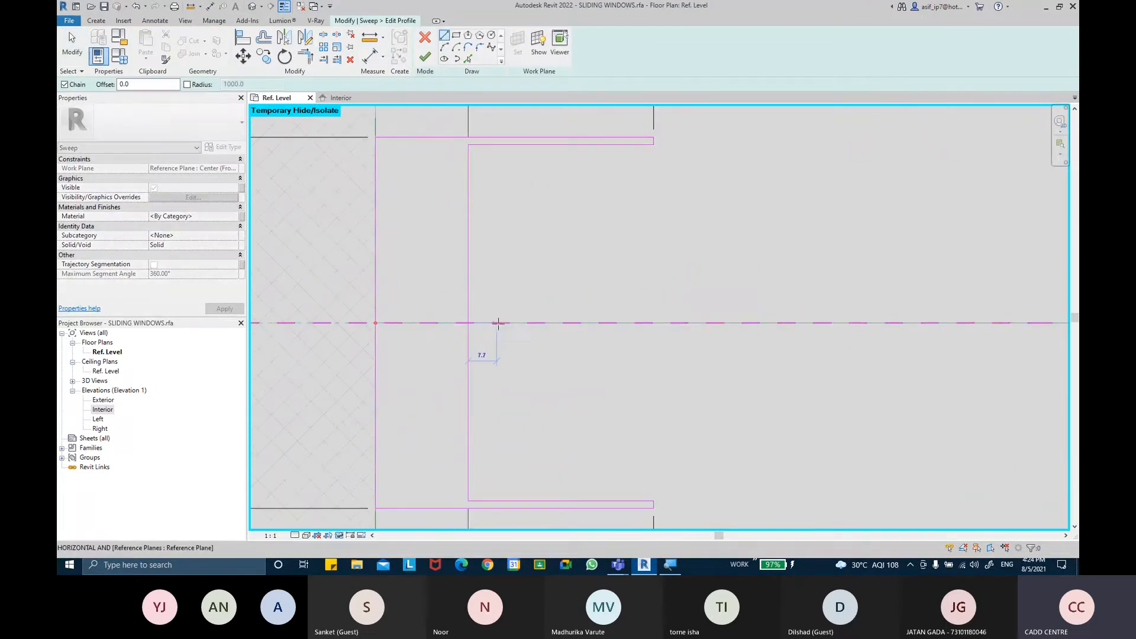
type("5")
key("Return")
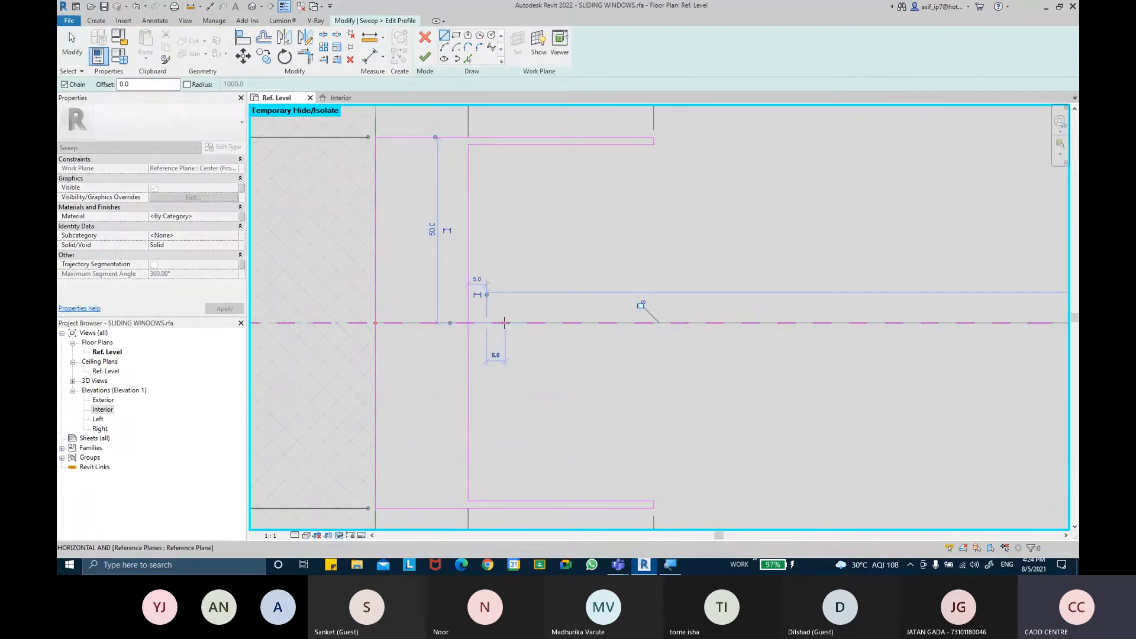
scroll(502, 314, "up", 2)
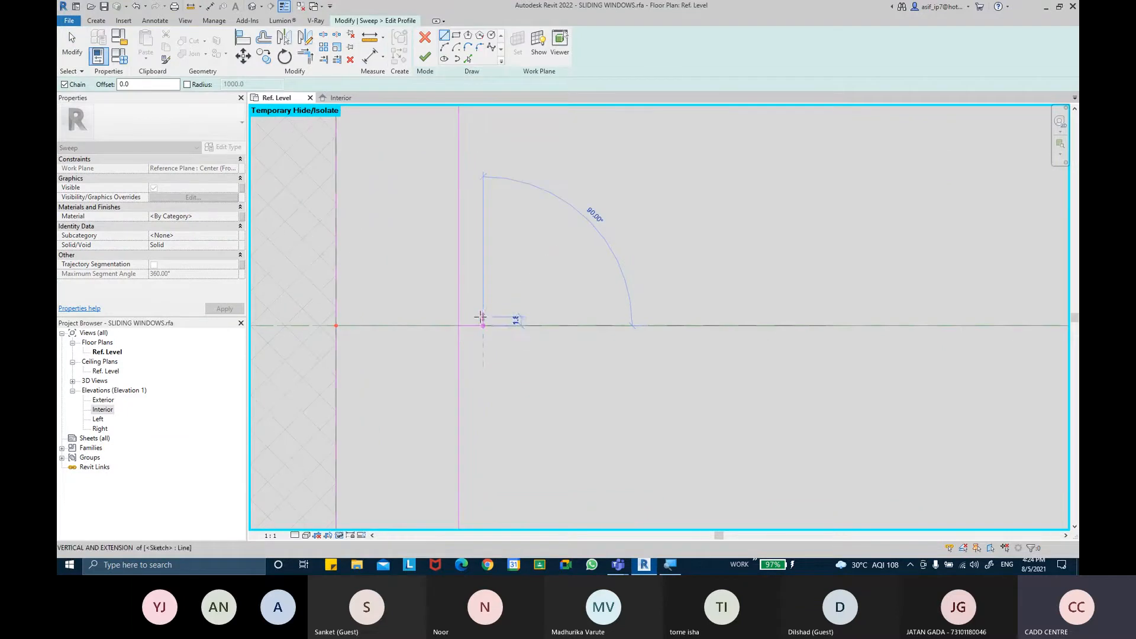
type("1")
key("Return")
scroll(467, 322, "up", 2)
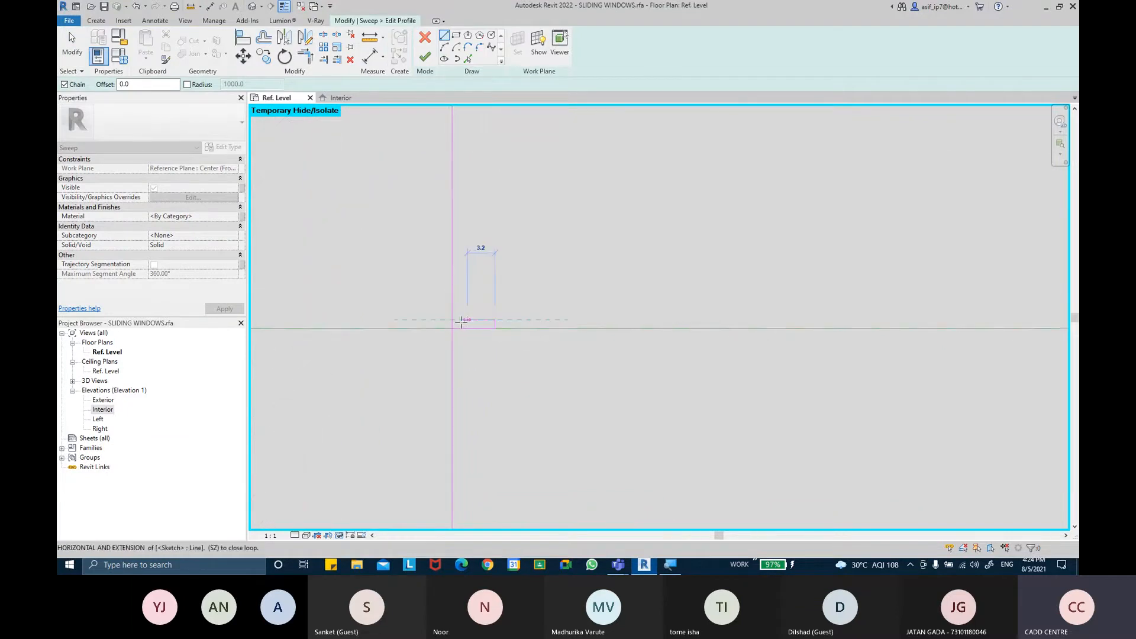
left_click(452, 320)
left_click(494, 327)
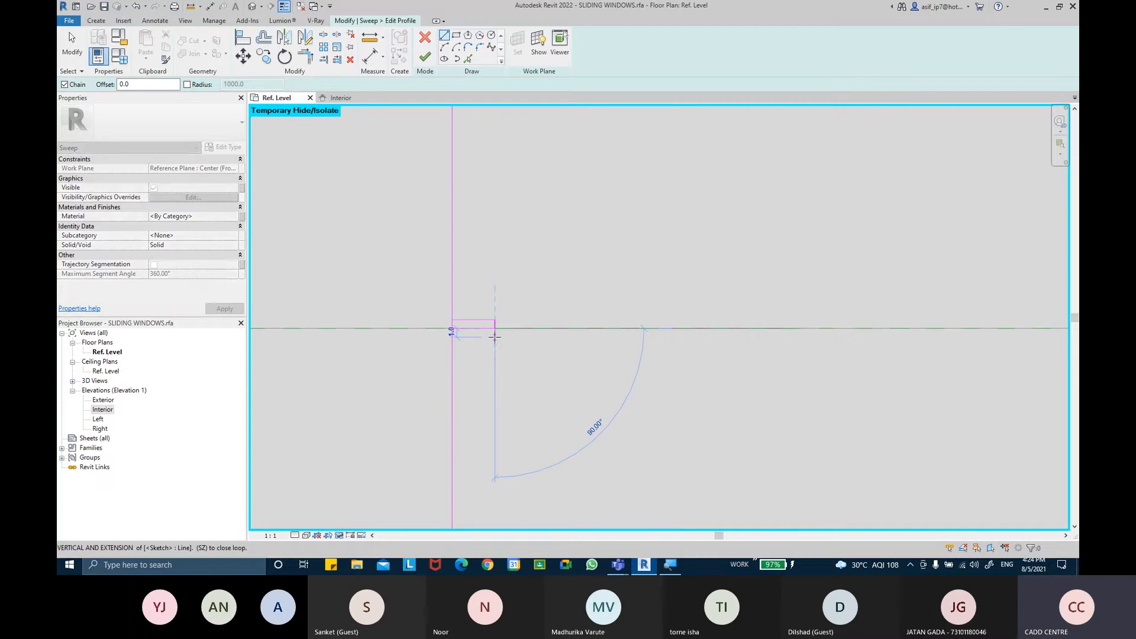
left_click(494, 337)
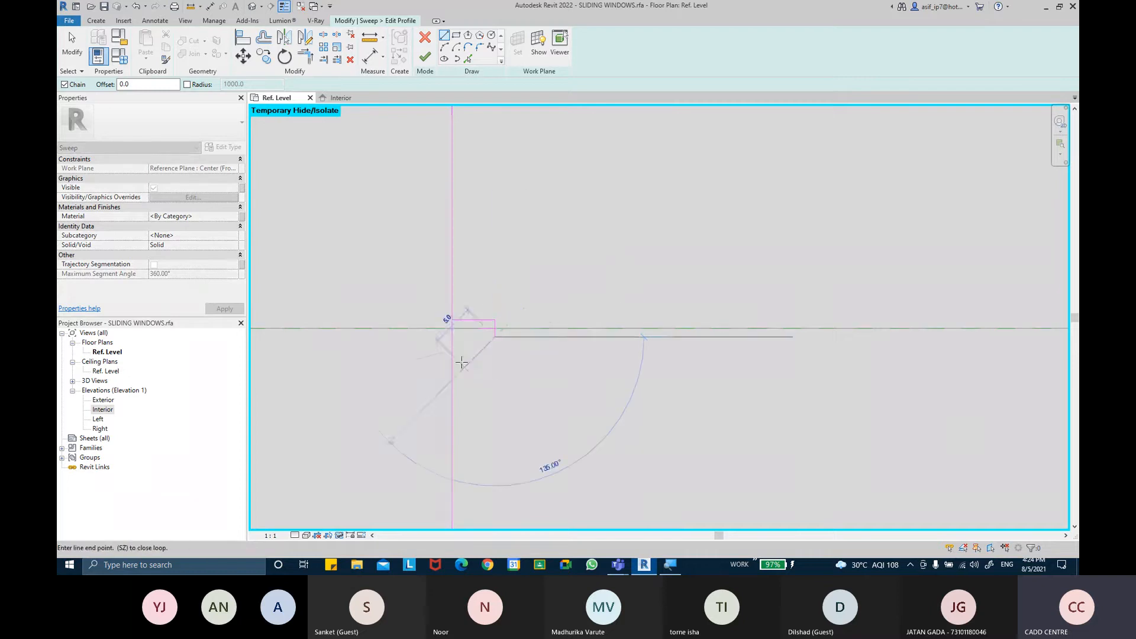
left_click(454, 337)
key("Escape")
key("Escape")
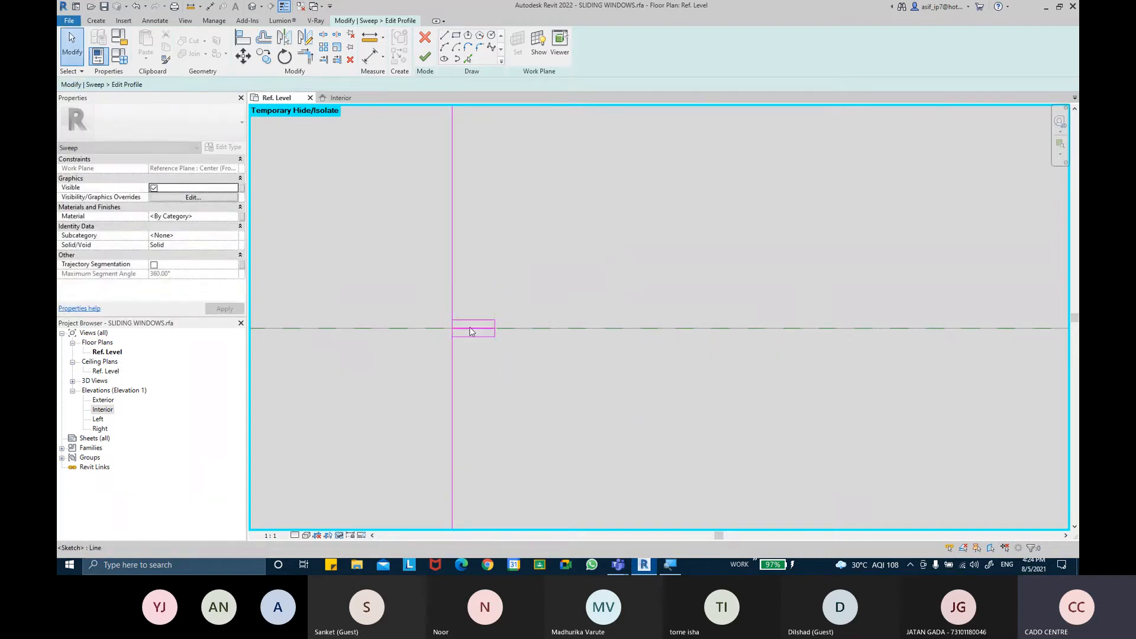
Split the web line with Delete Inner Segment to open it where the notch meets it
left_click(471, 331)
key("Escape")
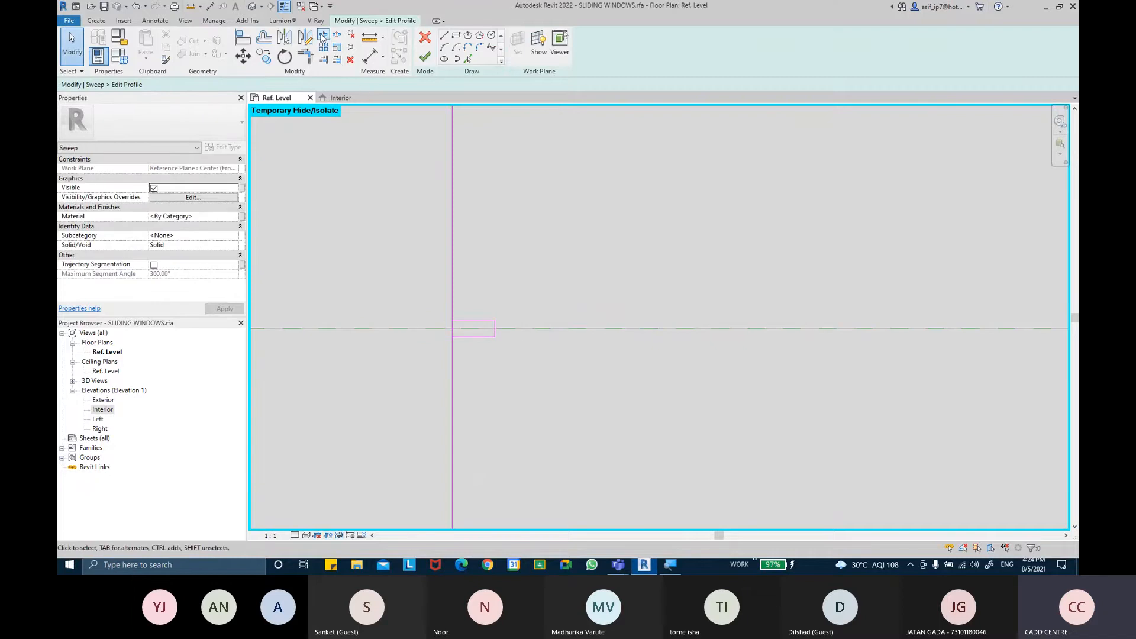
left_click(323, 36)
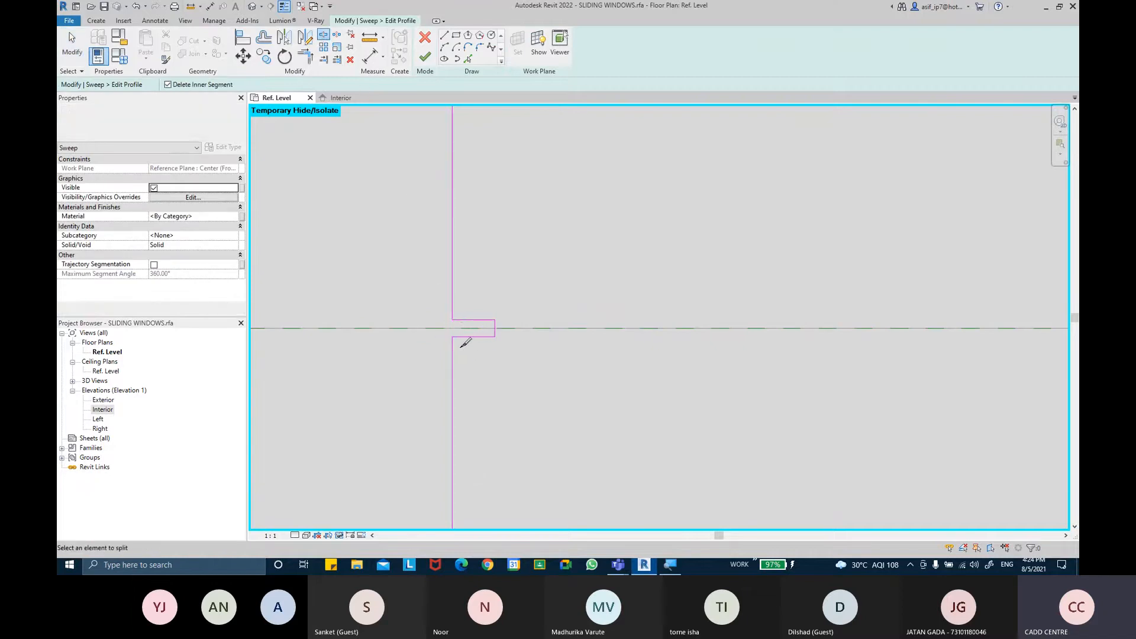
key("Escape")
scroll(478, 284, "up", 5)
middle_click_drag(500, 310, 487, 267)
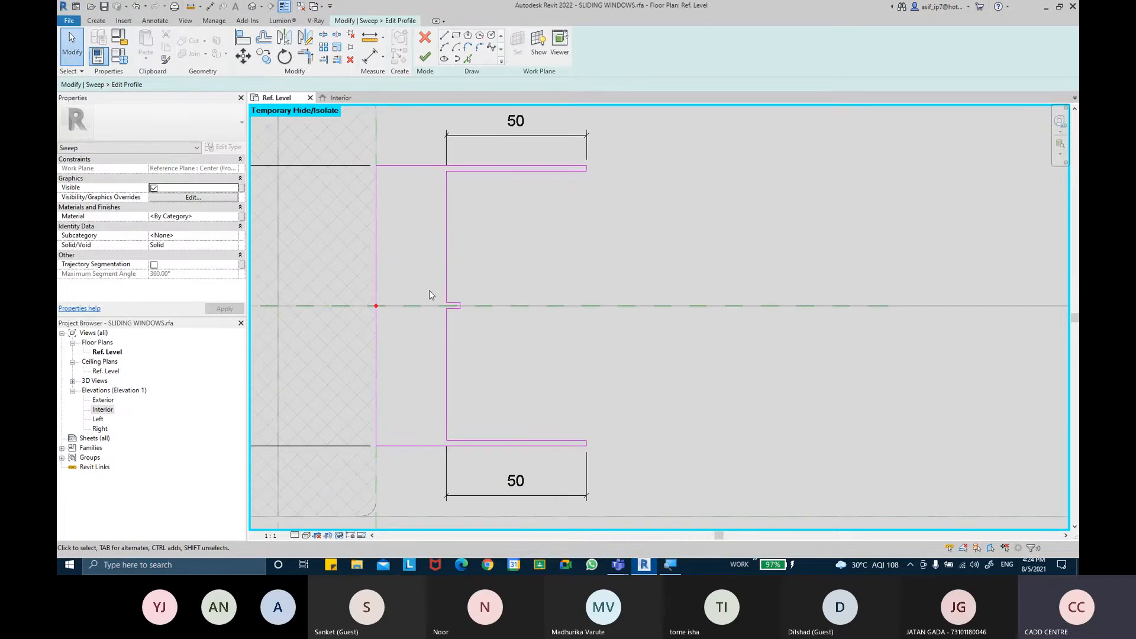
scroll(432, 293, "up", 5)
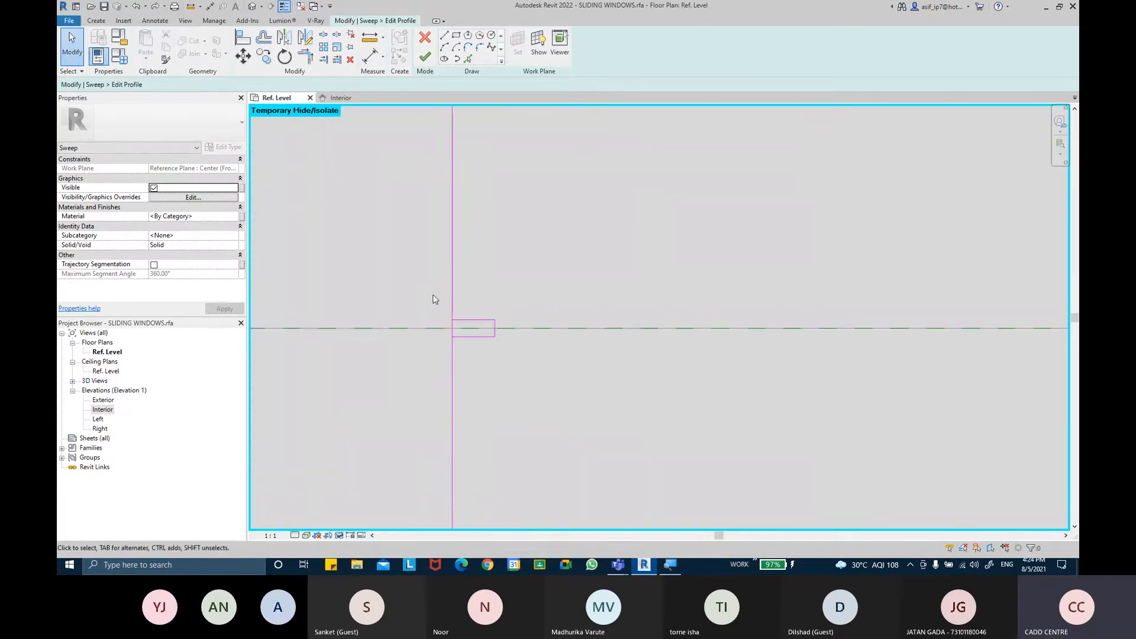
Delete the small notch at the center of the channel's web
left_click(489, 320)
key("Delete")
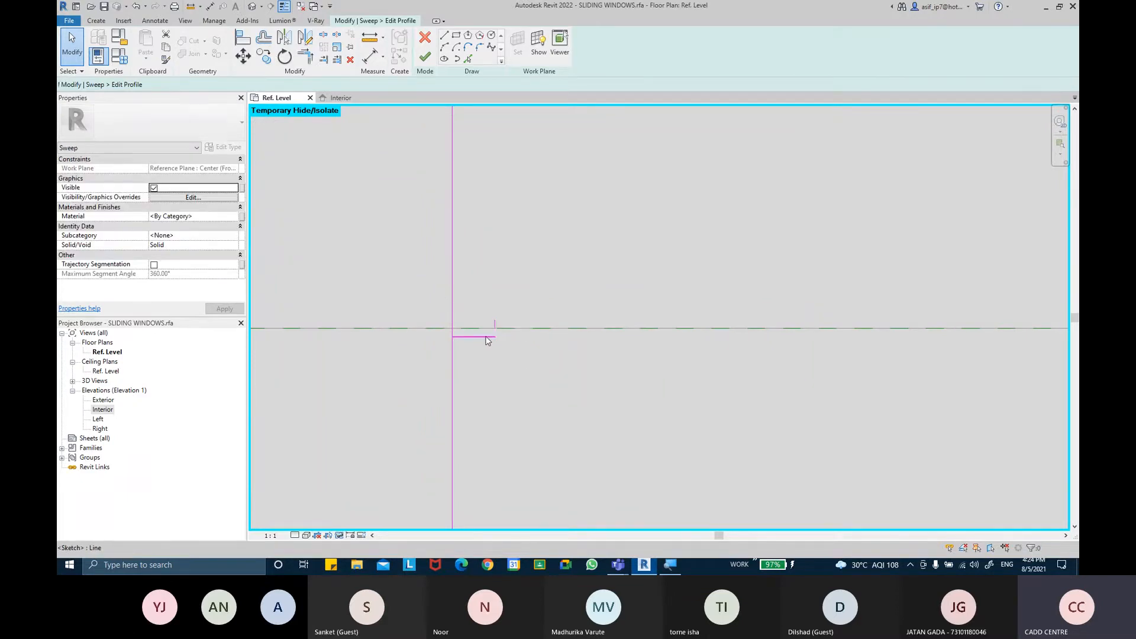
scroll(495, 325, "down", 3)
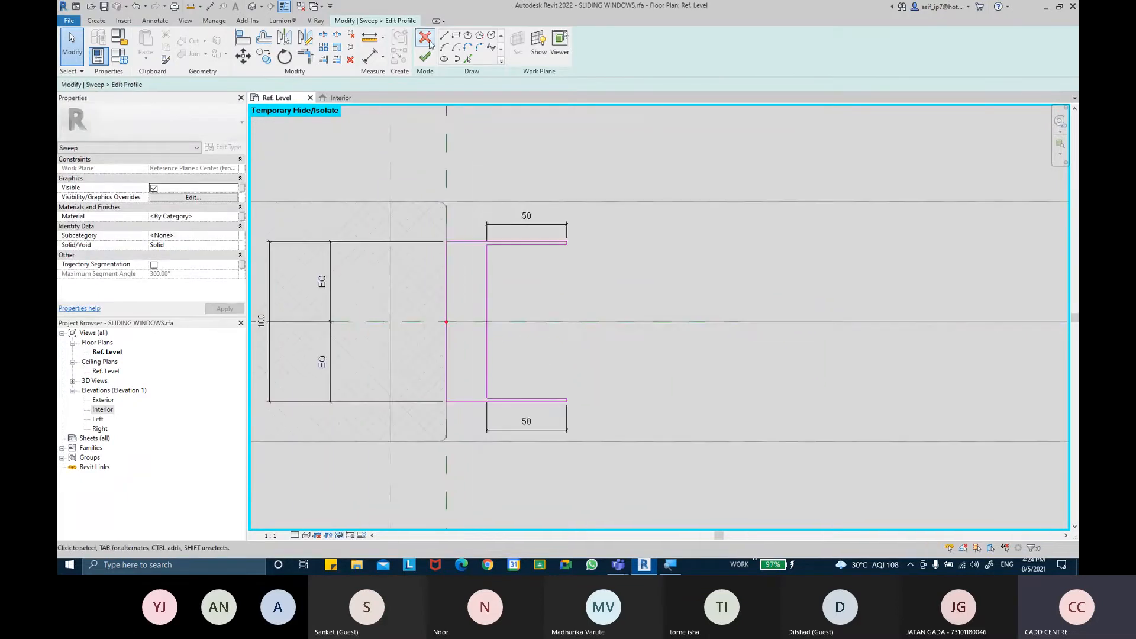
Measure the length of the channel's inner web line with an aligned dimension
left_click(370, 56)
scroll(500, 251, "up", 2)
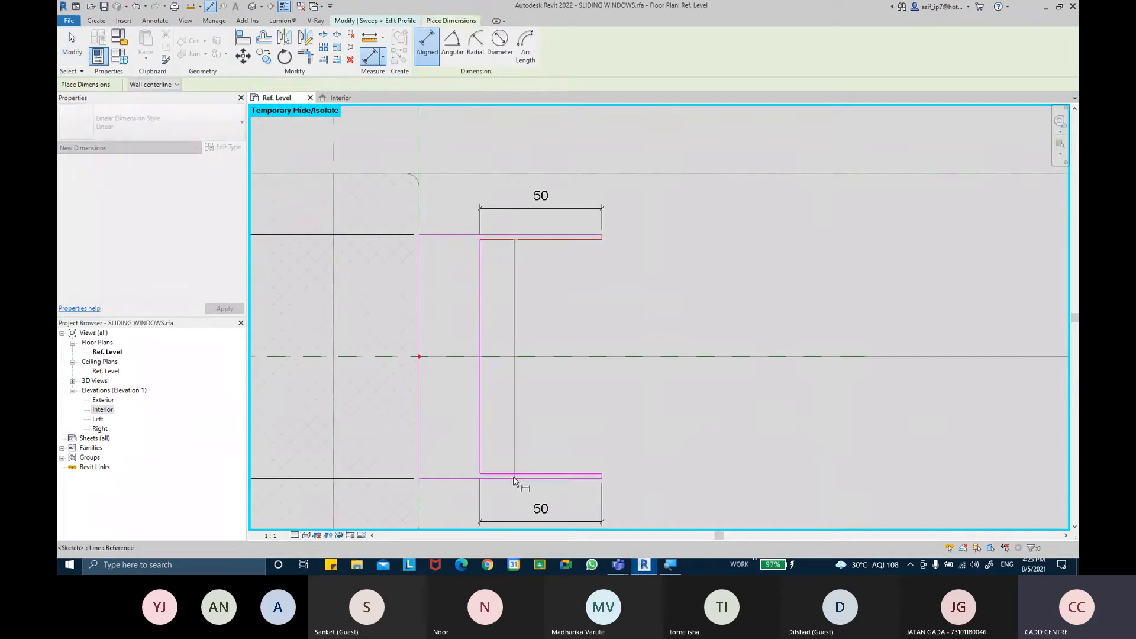
left_click(508, 472)
left_click(523, 433)
scroll(537, 378, "up", 3)
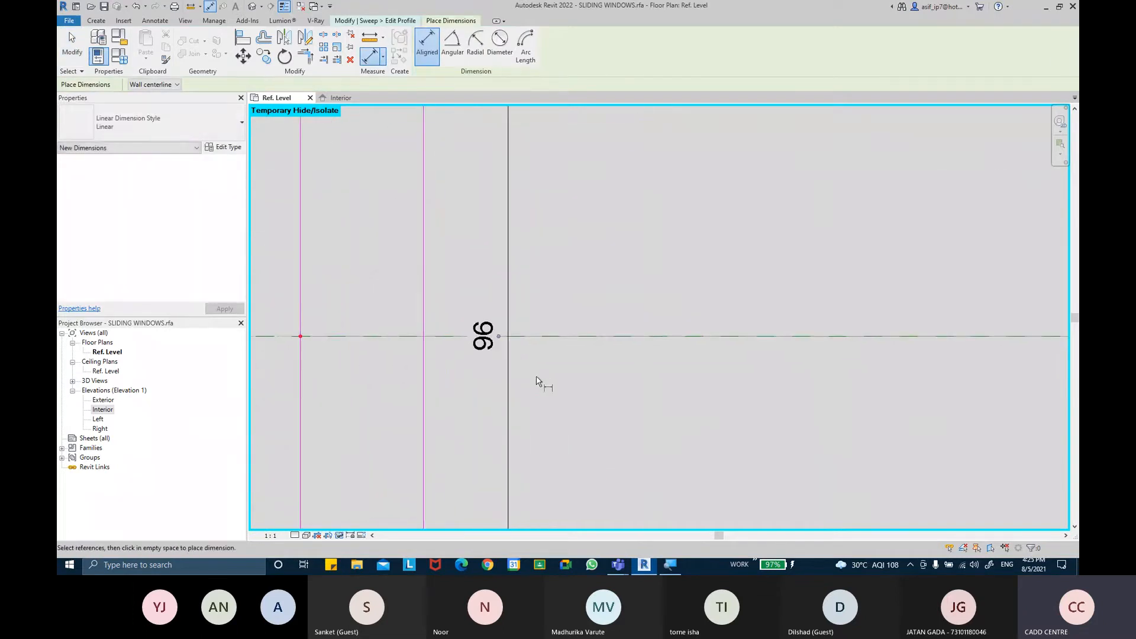
scroll(536, 380, "down", 2)
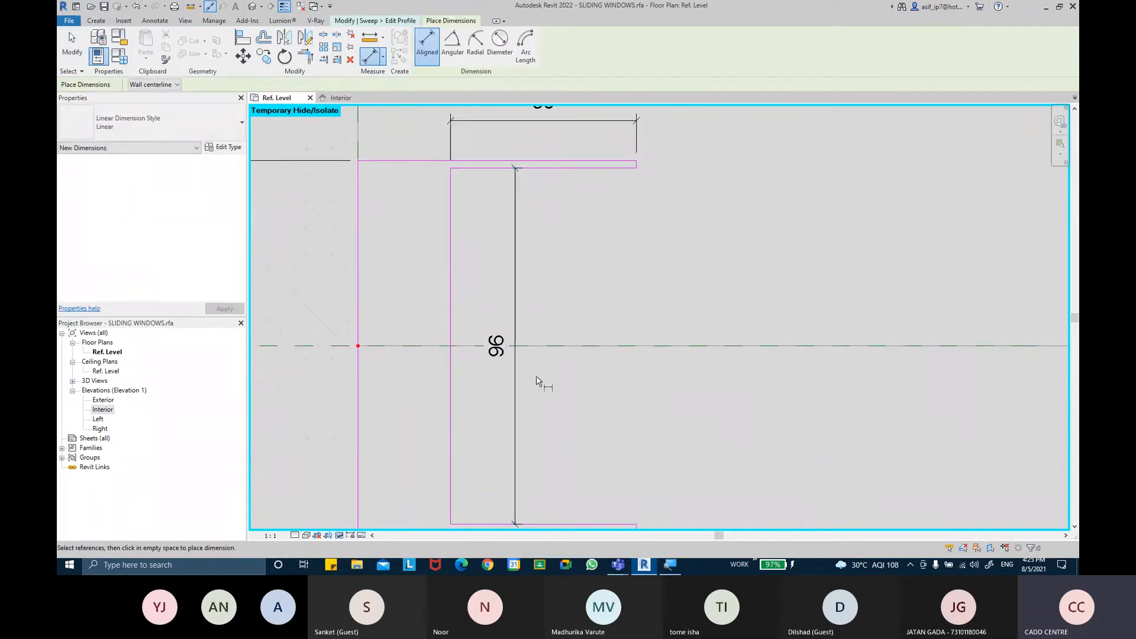
key("Escape")
Open the Windows Calculator, divide 96 by 3, and close it
key("super")
key("super")
scroll(536, 377, "down", 1)
scroll(575, 393, "down", 2)
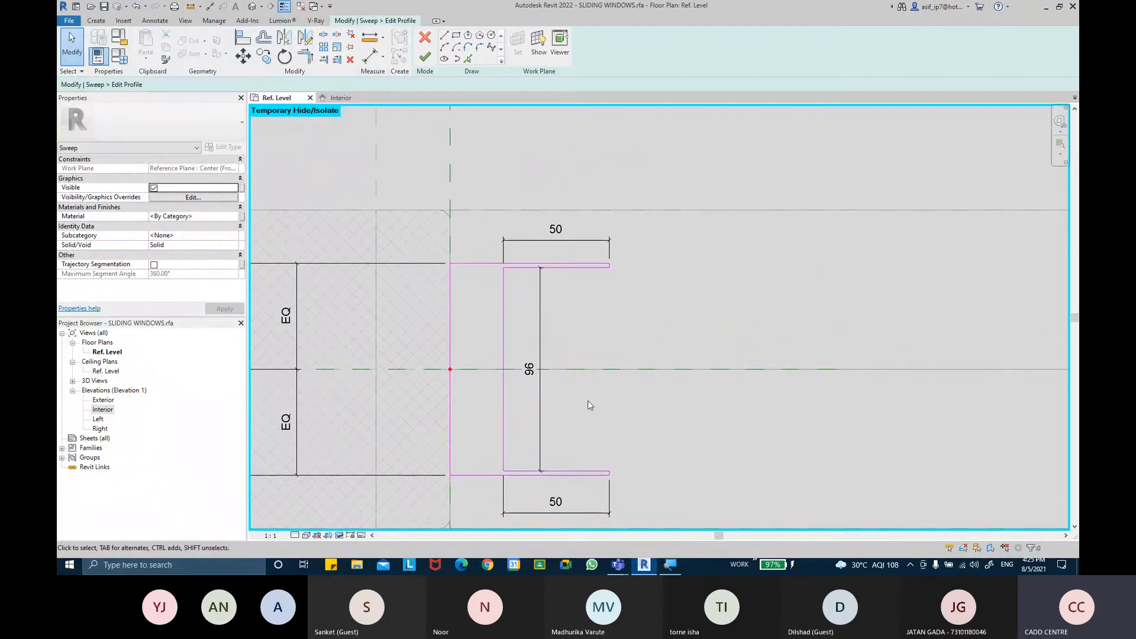
key("super")
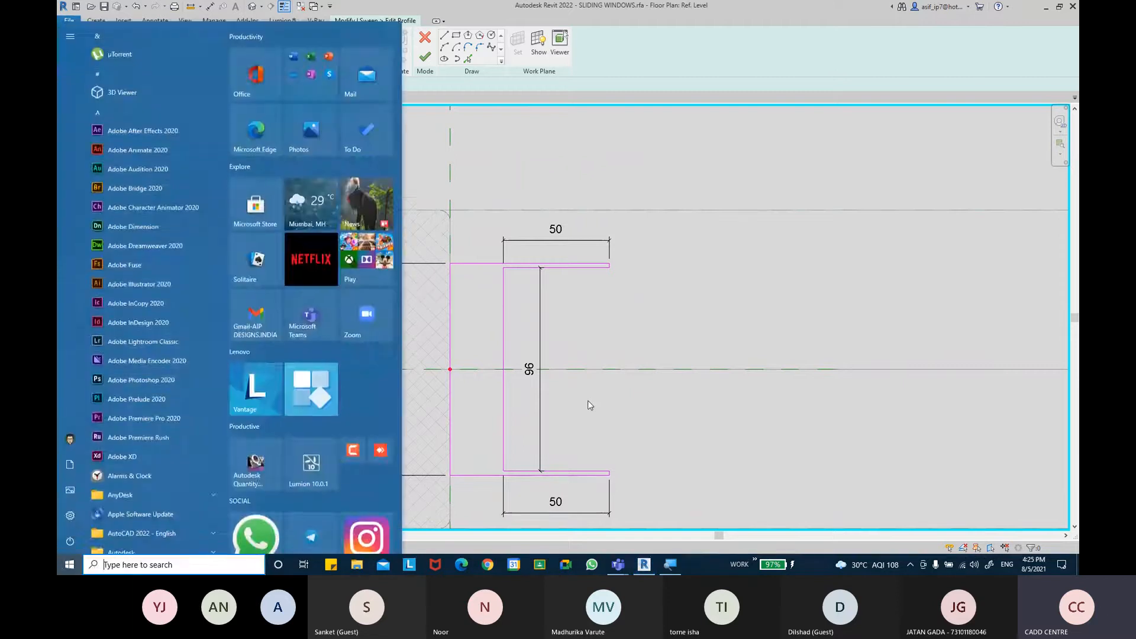
type("CA")
key("Return")
type("96")
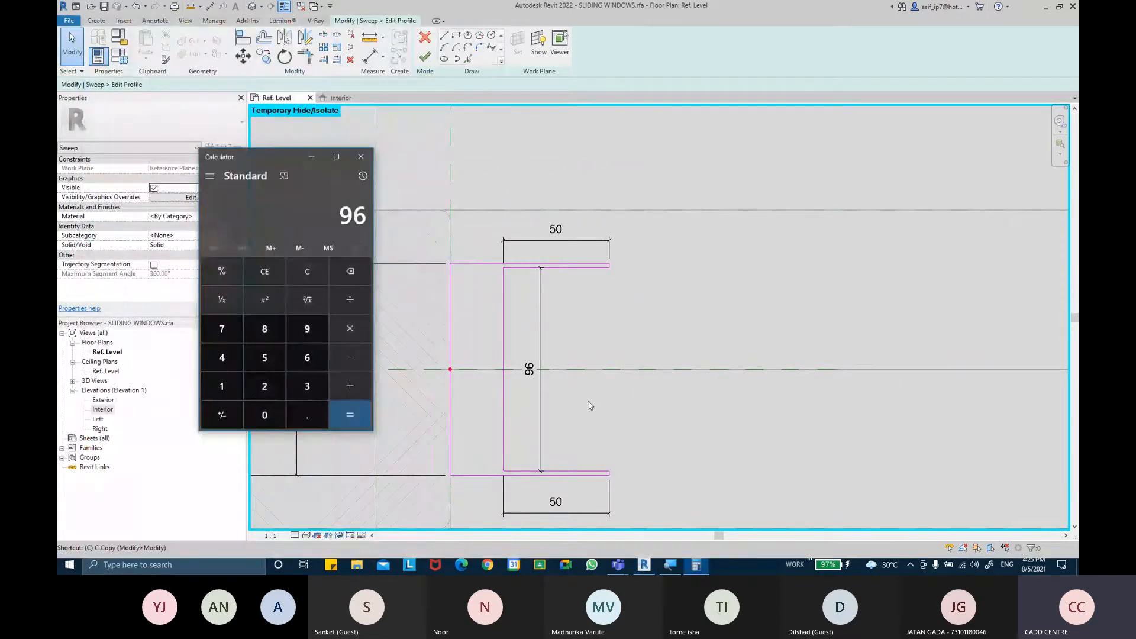
key("slash")
type("3")
key("Return")
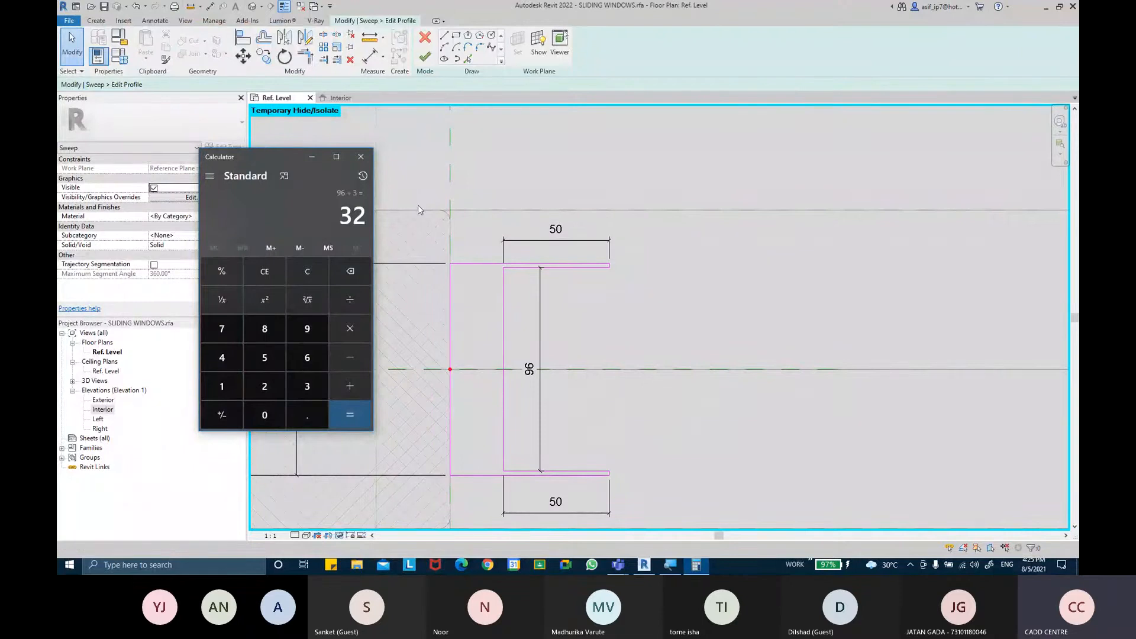
left_click(363, 156)
Delete the web's length dimension
left_click(540, 378)
key("Delete")
middle_click_drag(563, 399, 537, 369)
Draw a 32 mm line down along the web from the upper flange's inner corner
left_click(98, 21)
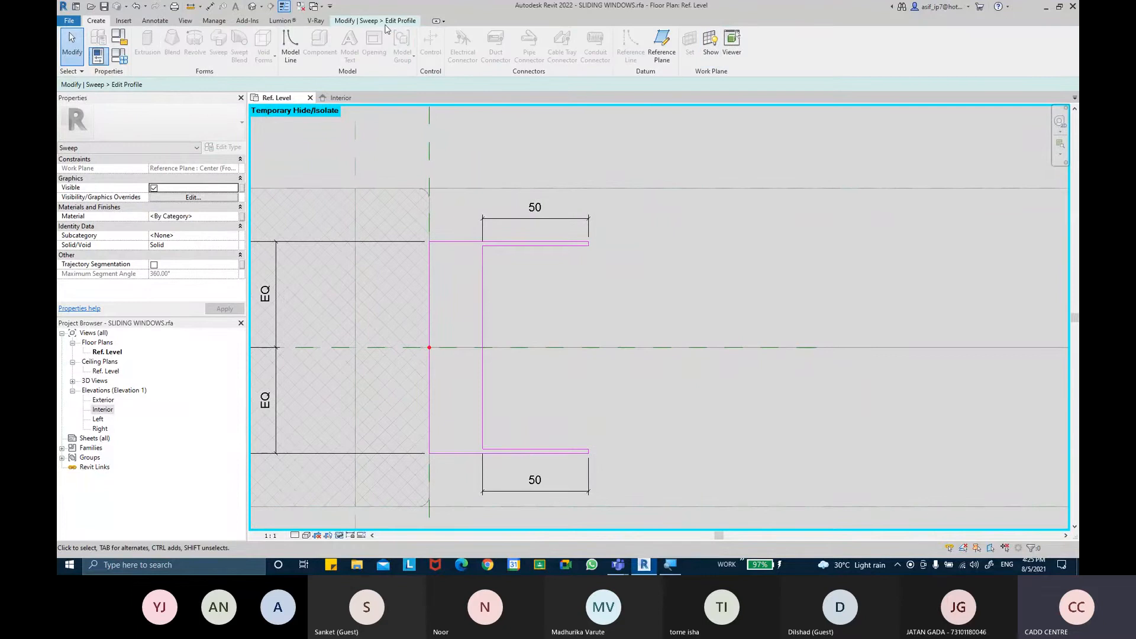
left_click(386, 22)
left_click(447, 39)
left_click(482, 245)
type("32")
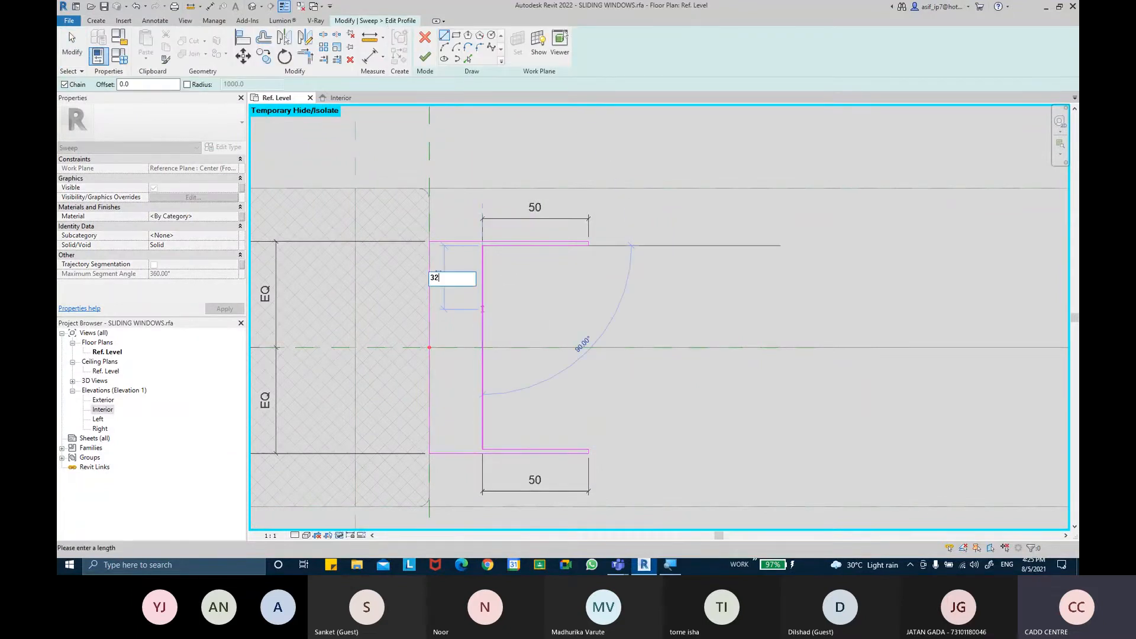
key("Return")
Draw a 5 mm horizontal line out from the web at the point 32 mm below the upper flange
scroll(511, 320, "up", 2)
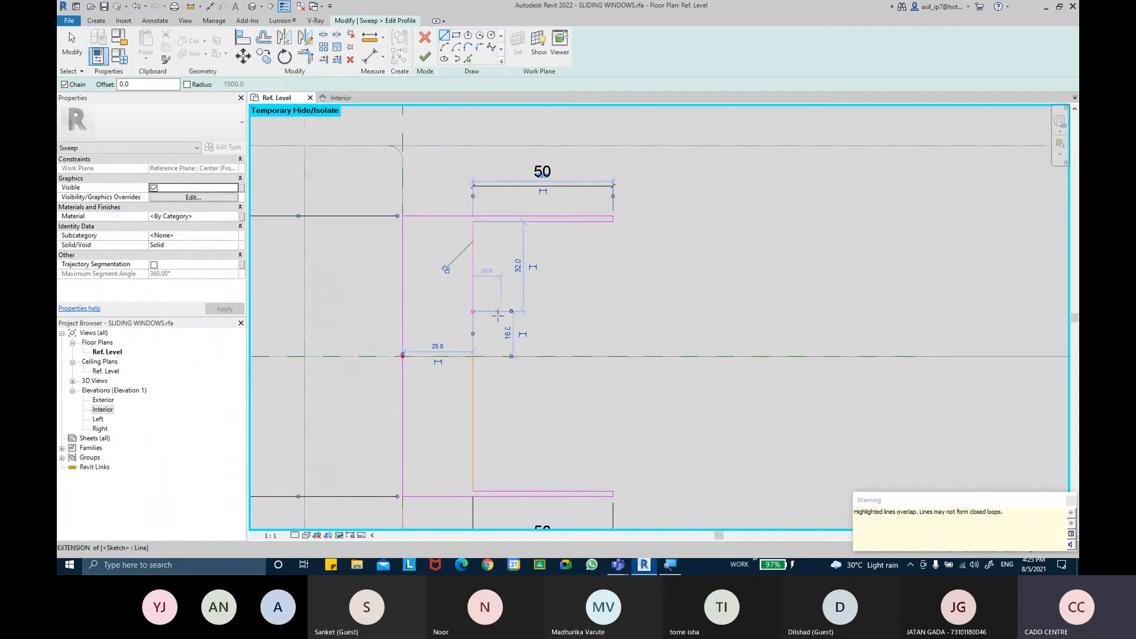
scroll(497, 315, "up", 2)
left_click(462, 309)
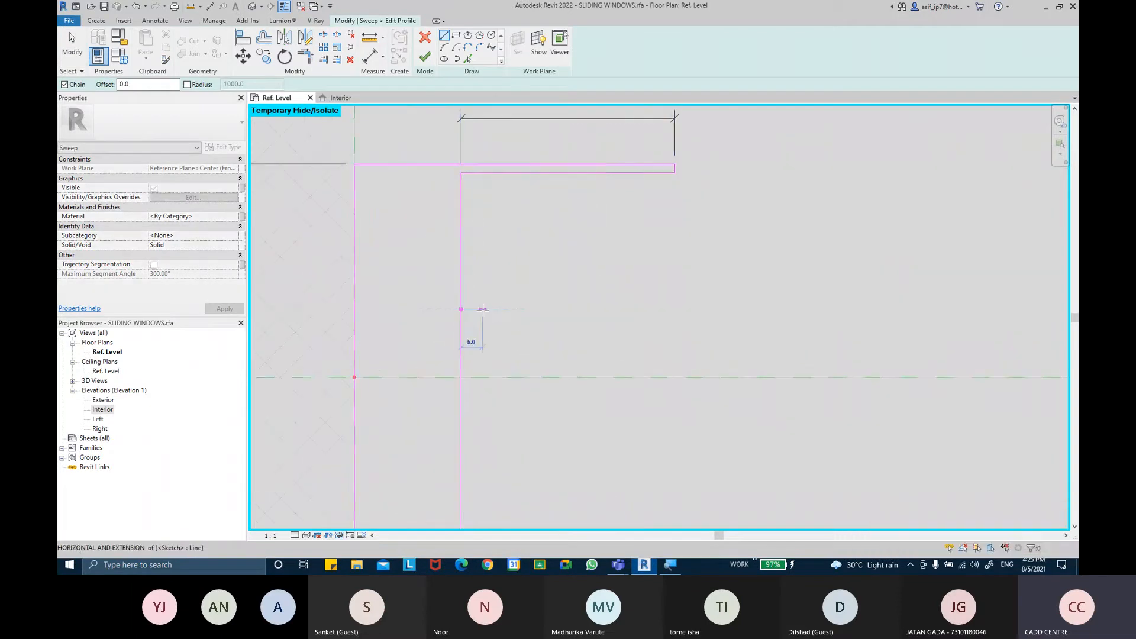
type("5")
key("Return")
key("Escape")
key("Escape")
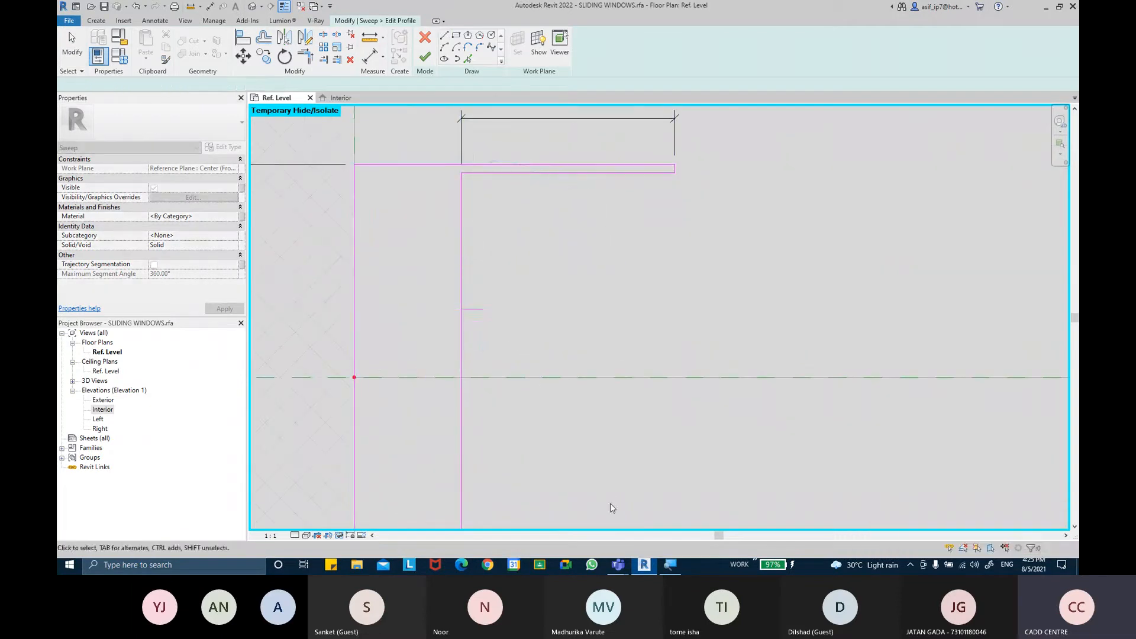
mouse_move(618, 564)
left_click(590, 520)
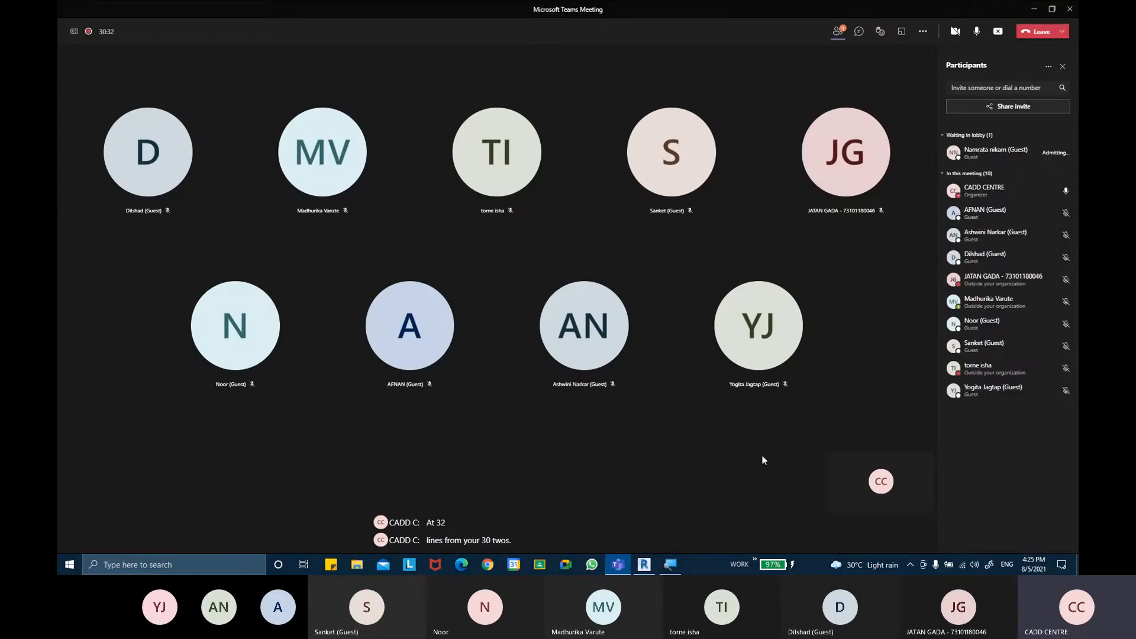
left_click(1033, 8)
Copy the 5 mm line 32 mm further down the web
scroll(513, 303, "down", 2)
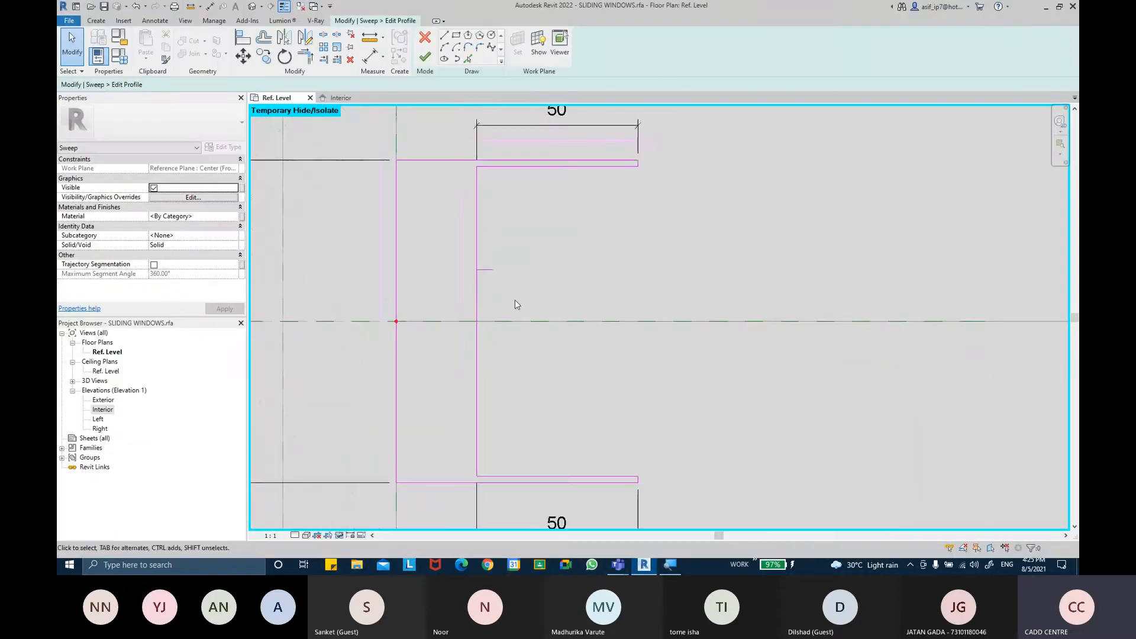
left_click(493, 272)
left_click(243, 56)
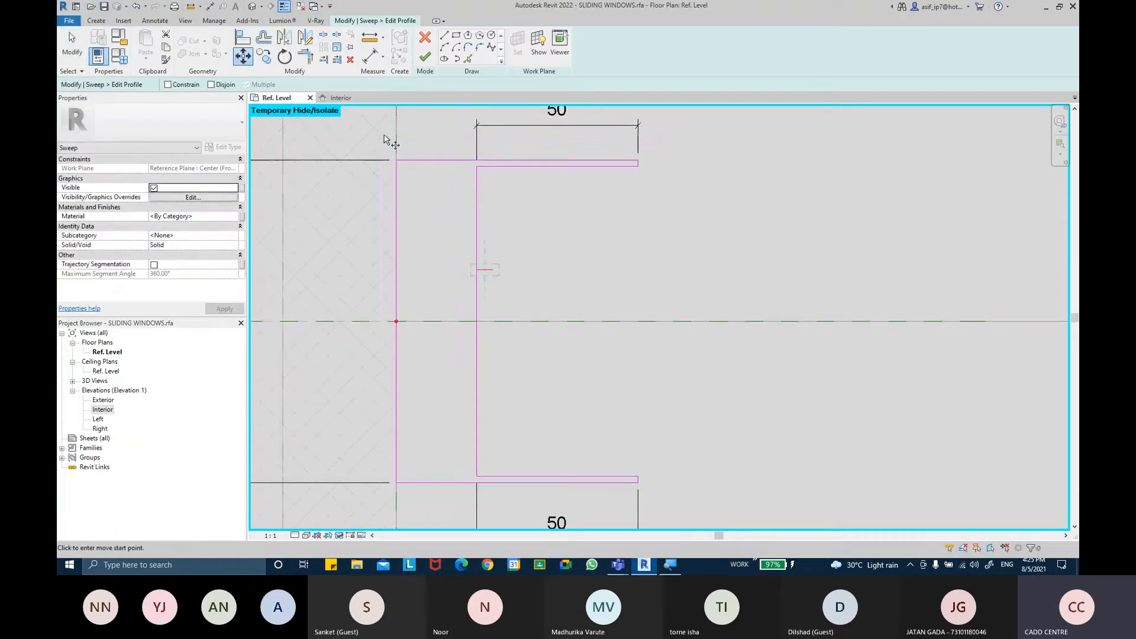
left_click(266, 59)
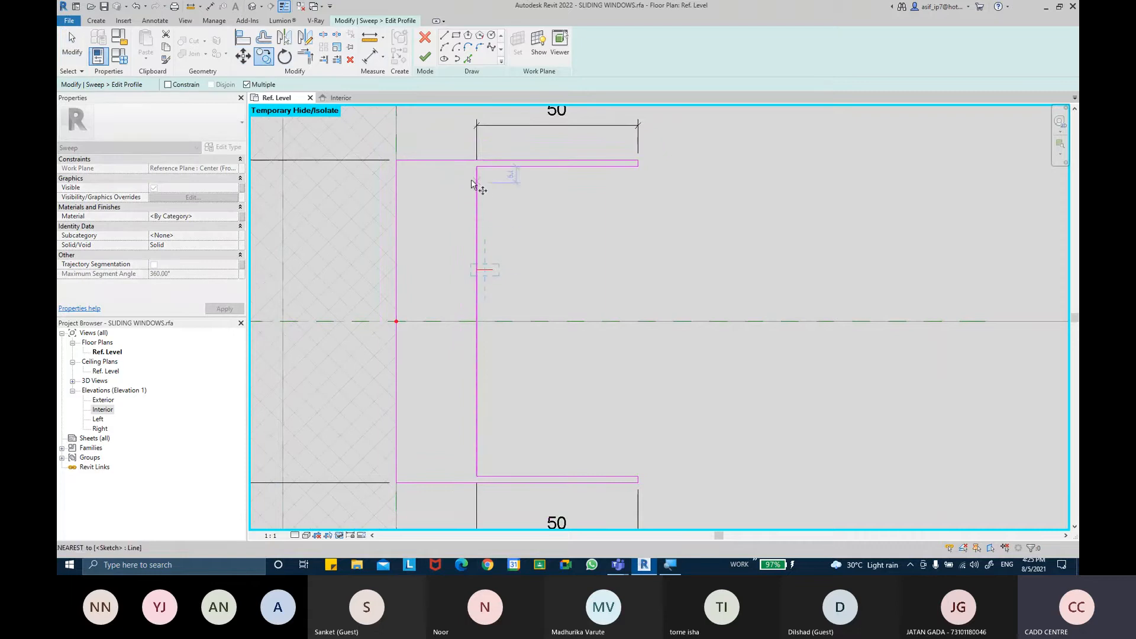
left_click(476, 166)
left_click(476, 270)
key("Escape")
key("Escape")
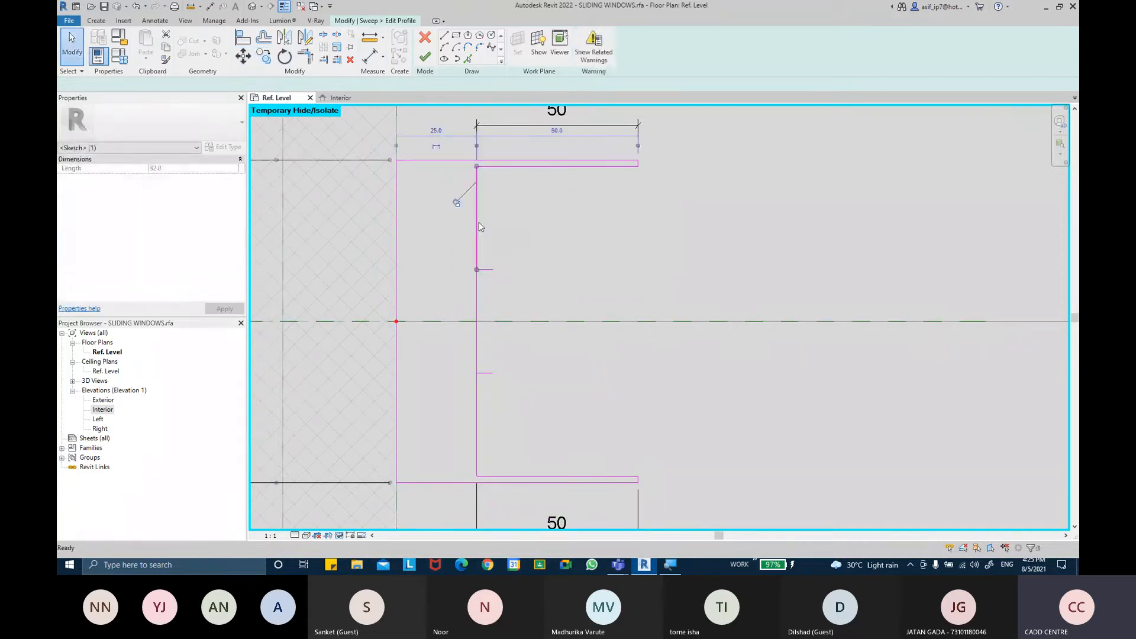
Copy the upper 5 mm line 1 mm upward to start the upper notch
mouse_move(563, 271)
middle_mouse_down()
mouse_move(547, 256)
mouse_move(525, 272)
mouse_move(578, 276)
mouse_move(588, 260)
middle_mouse_up()
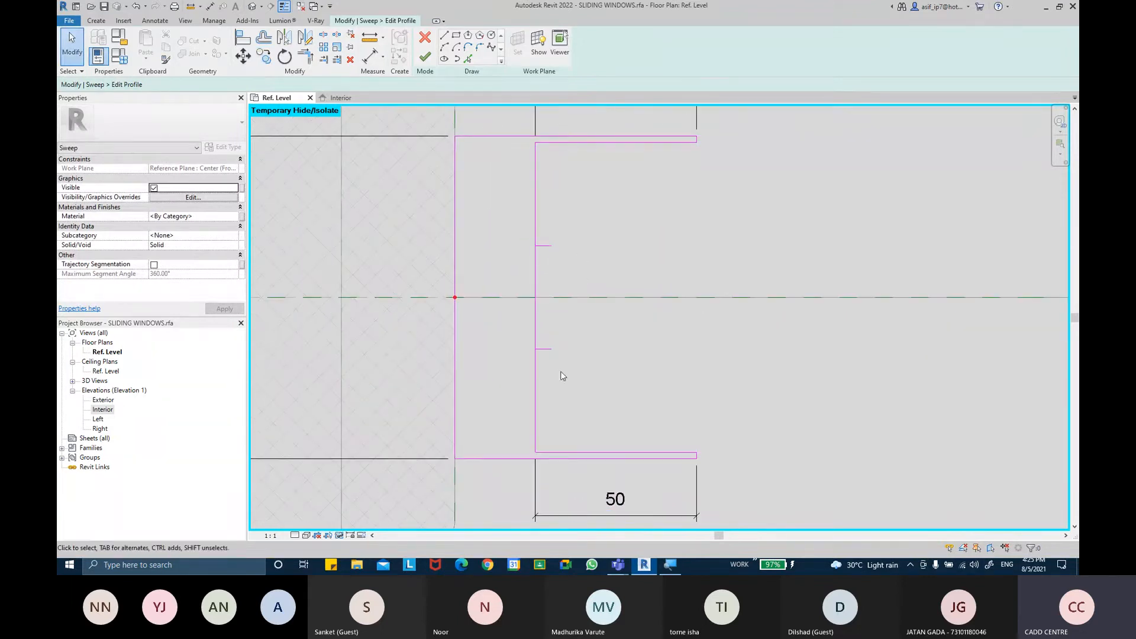
mouse_move(549, 256)
middle_mouse_down()
mouse_move(571, 259)
mouse_move(533, 150)
middle_mouse_up()
middle_click_drag(559, 269, 568, 321)
scroll(571, 317, "down", 1)
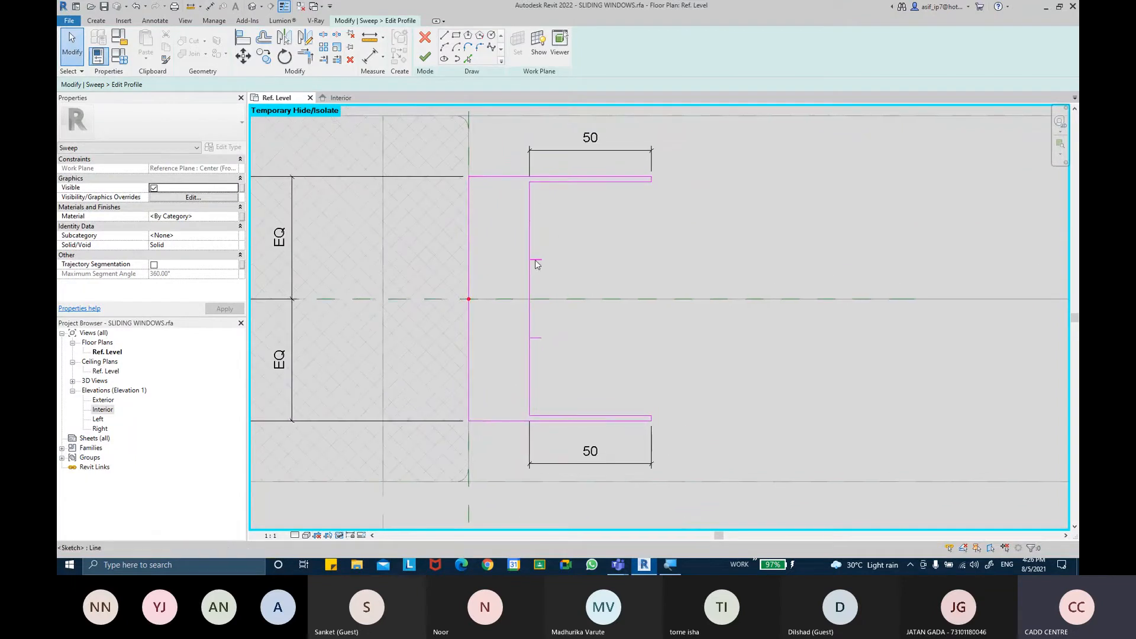
scroll(538, 263, "up", 1)
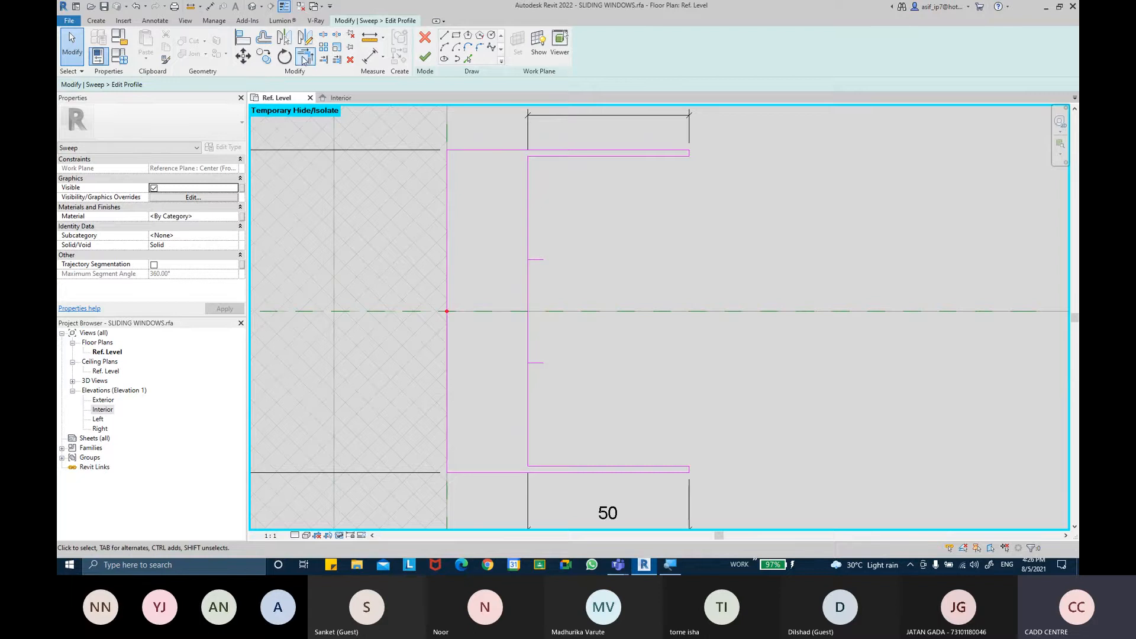
left_click(264, 56)
scroll(535, 276, "up", 5)
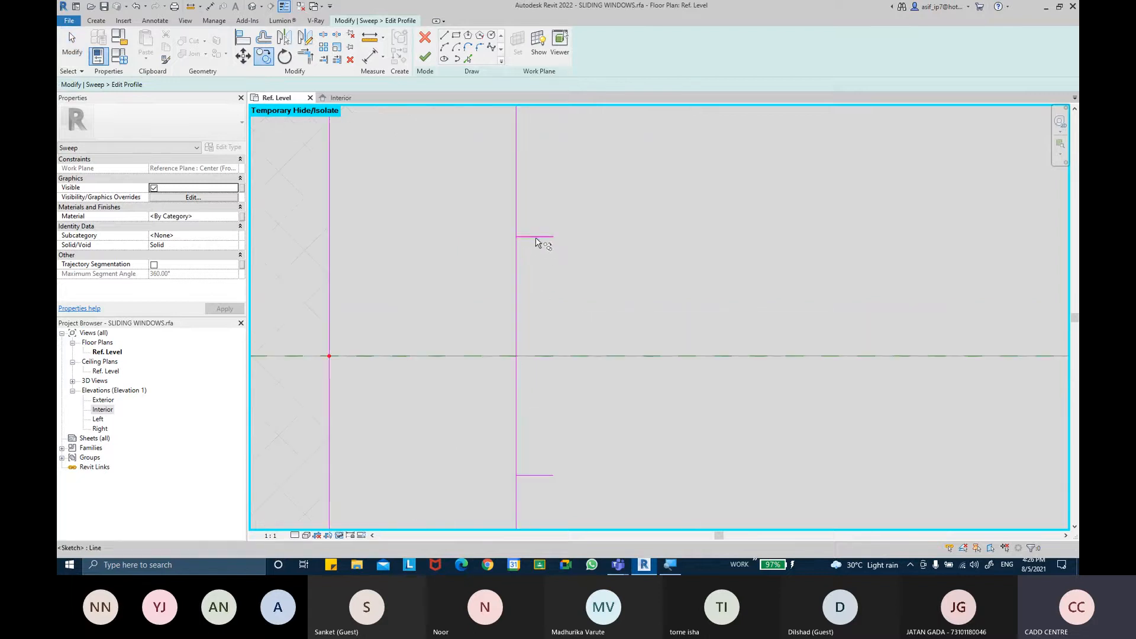
left_click(518, 236)
scroll(517, 231, "up", 1)
type("1")
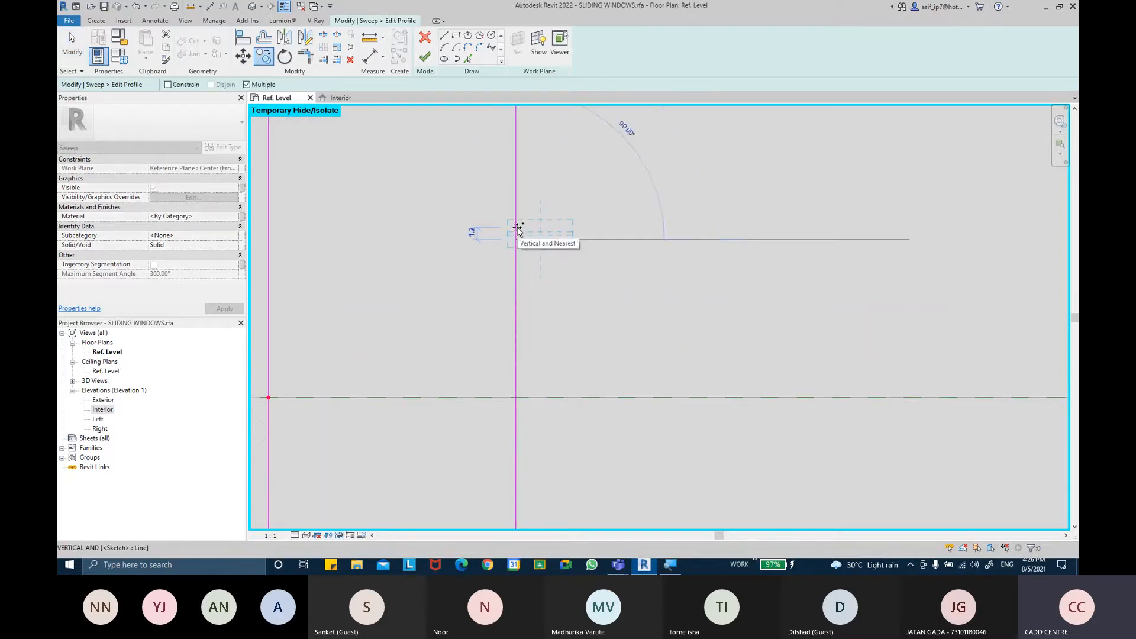
key("Return")
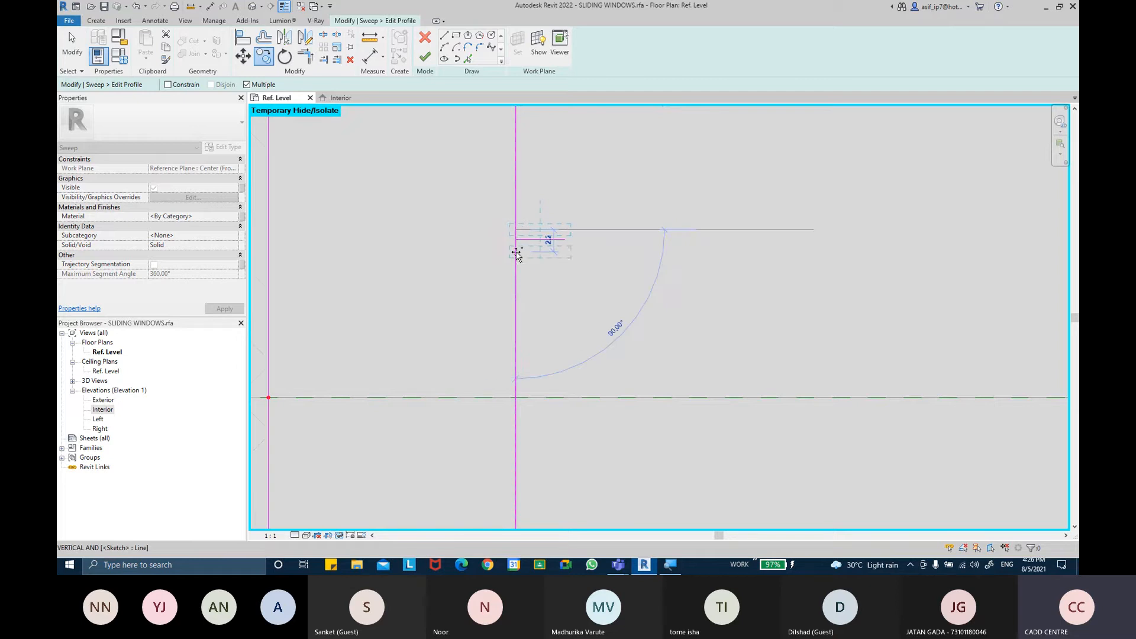
Mirror the copied line about the upper 5 mm line to form the notch's lower edge
left_click(516, 255)
scroll(525, 252, "up", 3)
left_click(535, 223)
left_click(305, 37)
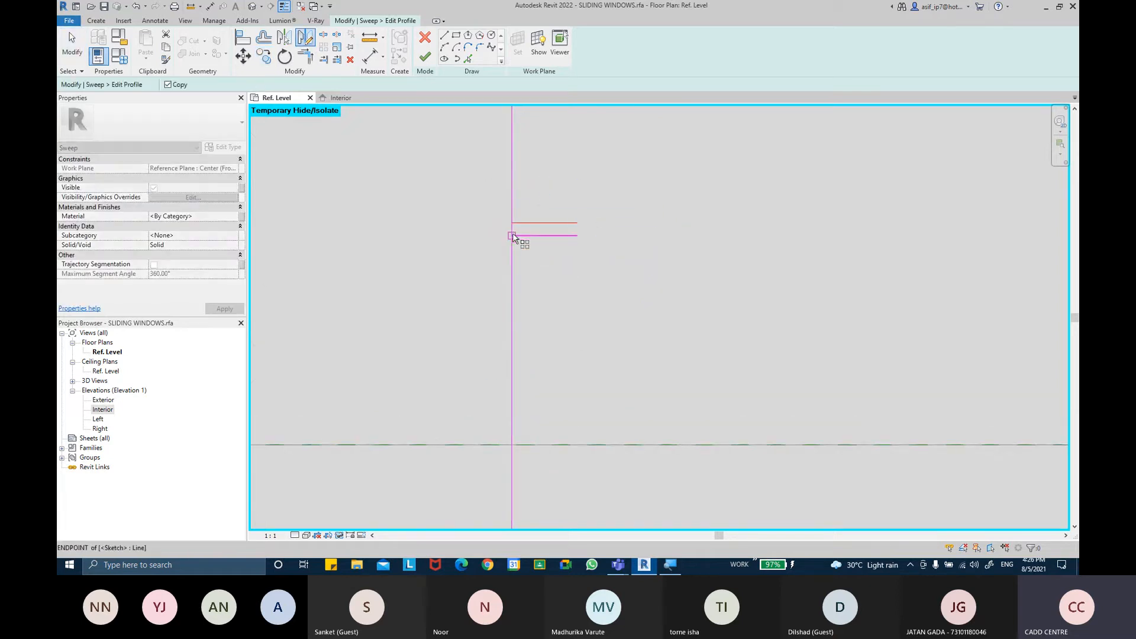
left_click(577, 236)
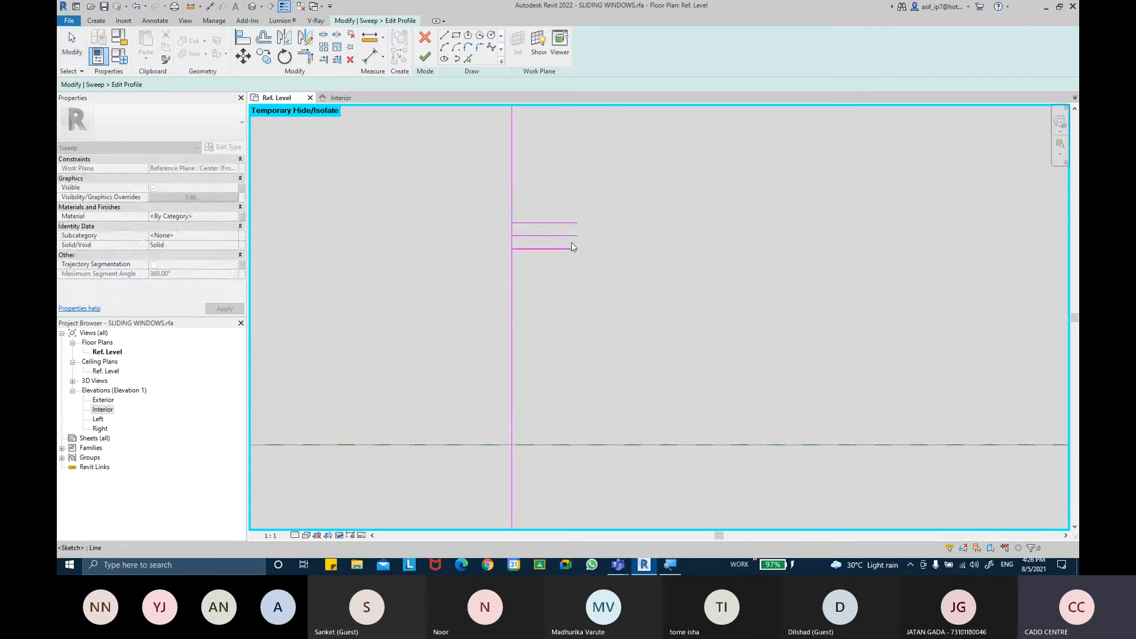
key("Escape")
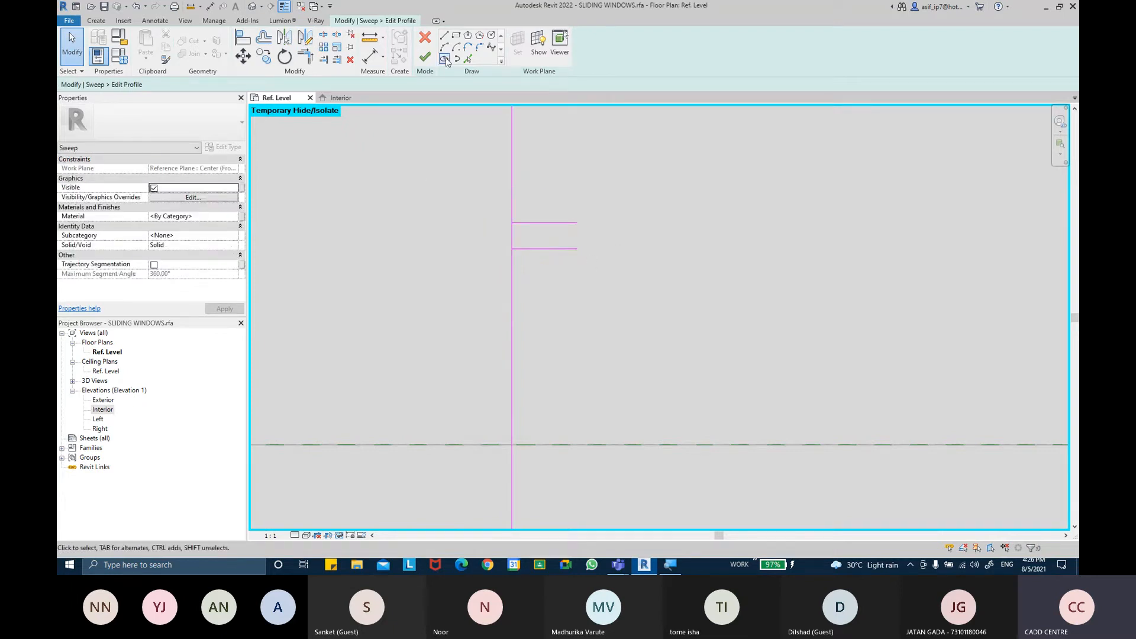
Close the upper notch's outer end with a vertical line between its two edges
left_click(444, 38)
left_click(577, 248)
left_click(578, 223)
key("Escape")
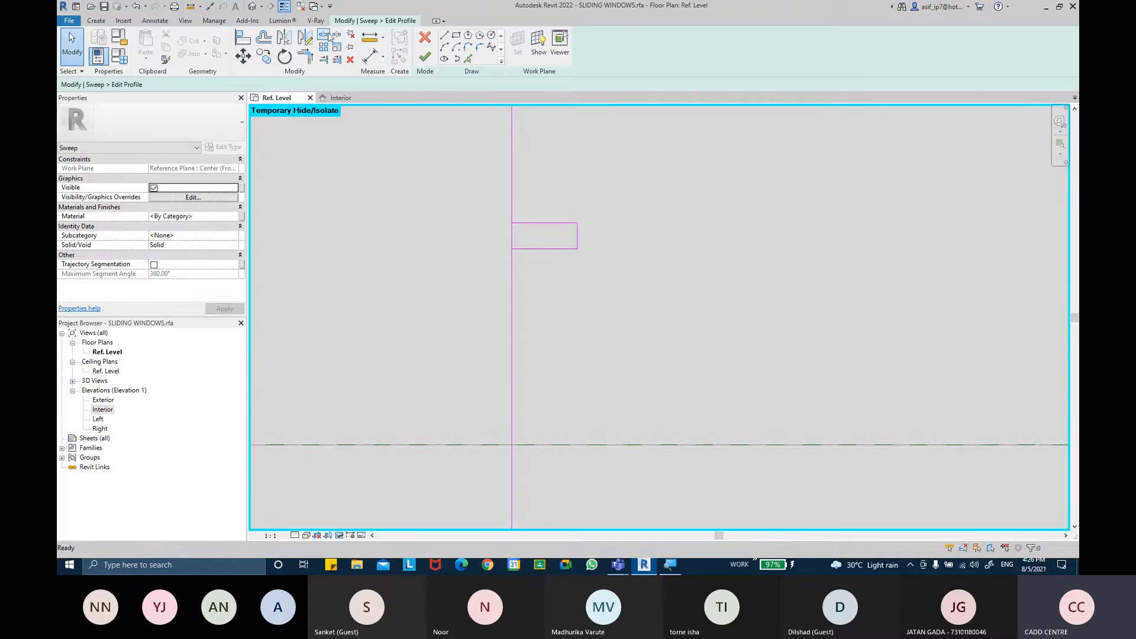
key("s")
key("l")
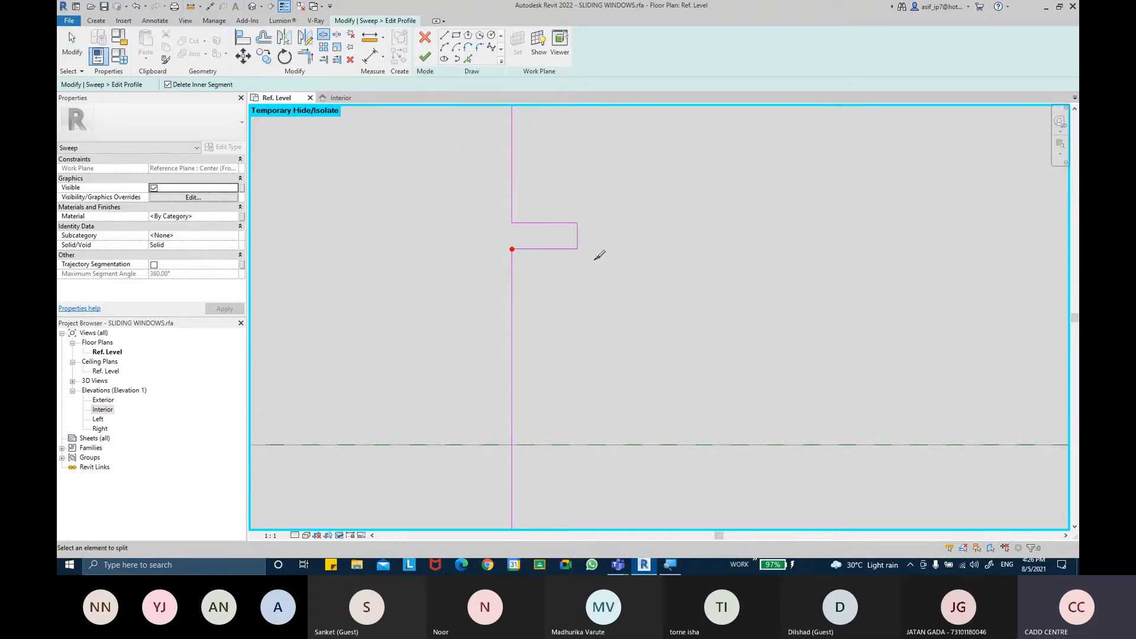
scroll(601, 259, "down", 3)
scroll(615, 342, "up", 2)
Create the lower notch's edges by picking the lower 5 mm line with a 1 mm offset
left_click(443, 37)
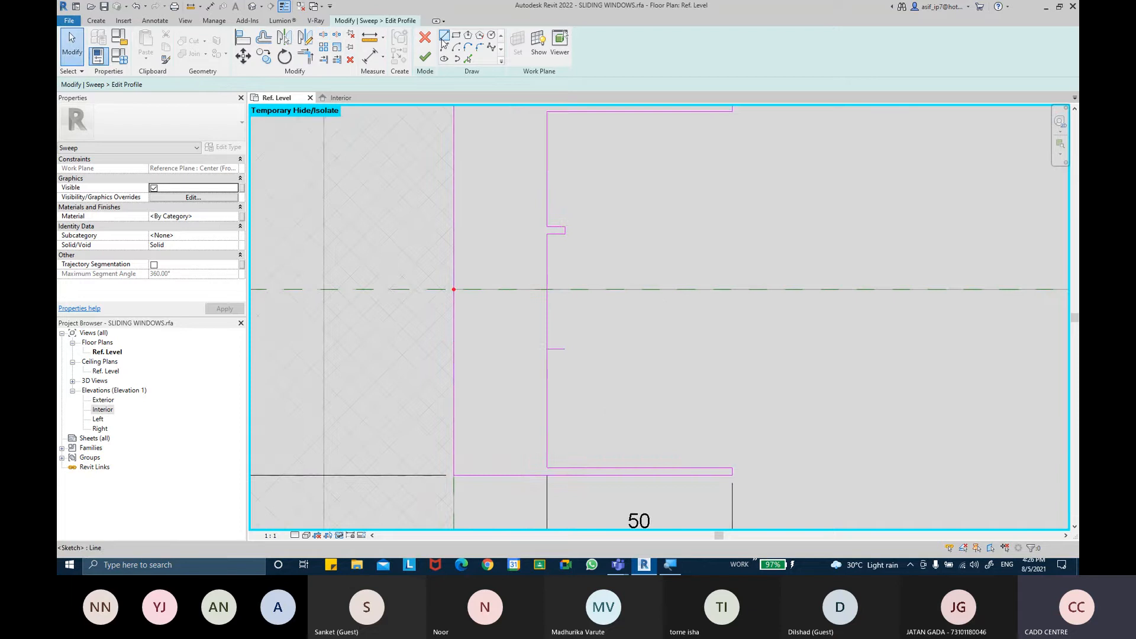
left_click(467, 59)
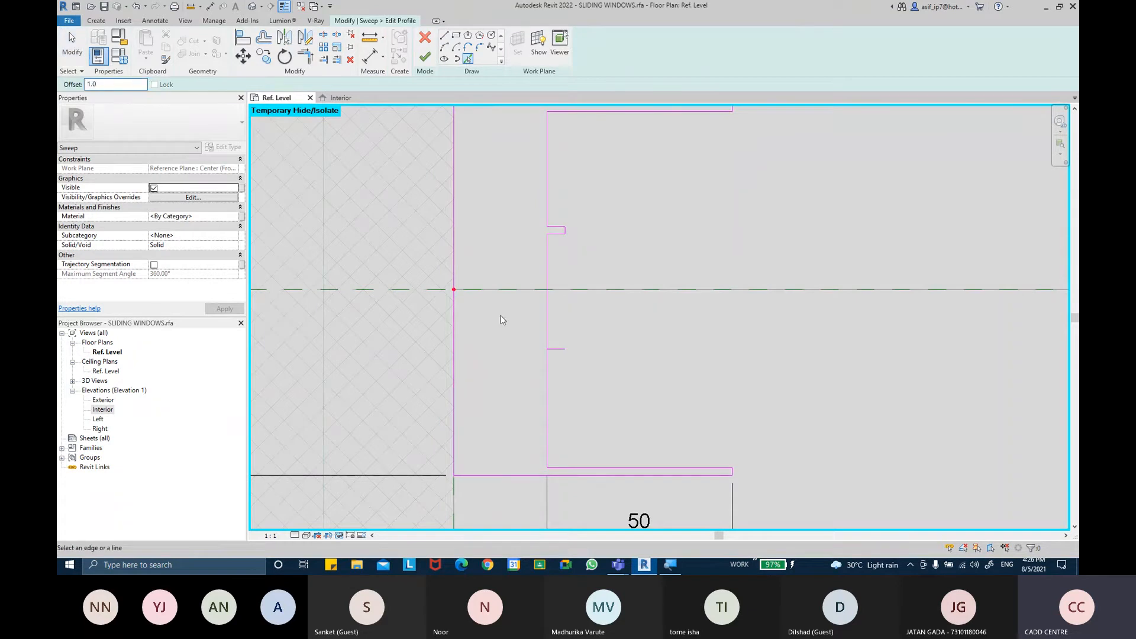
left_click(558, 355)
scroll(558, 354, "up", 2)
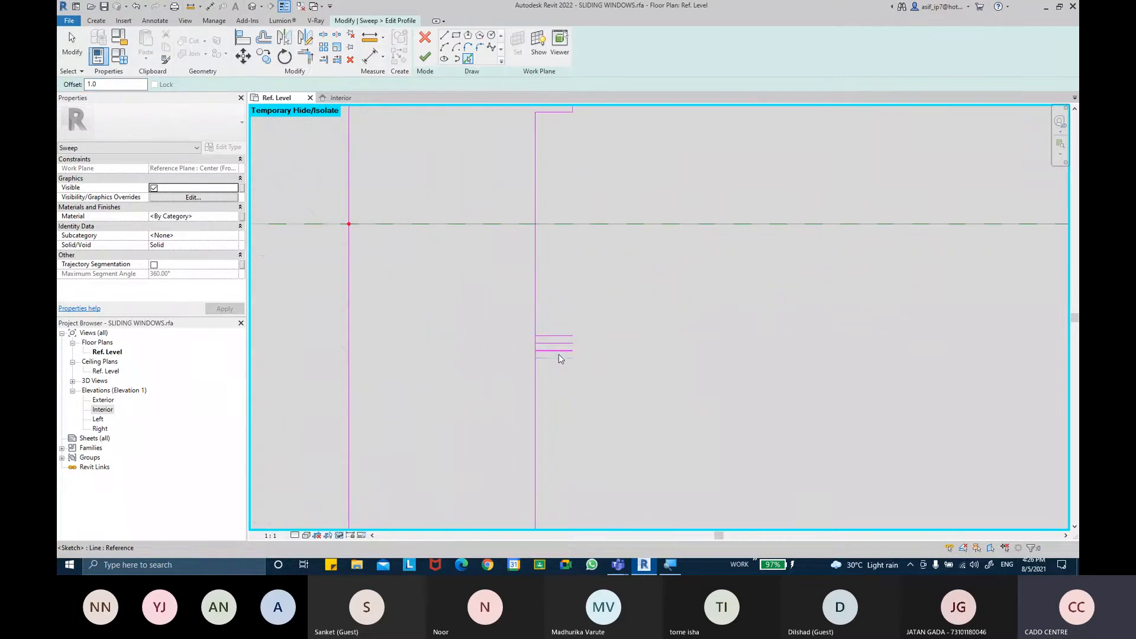
key("Escape")
Delete the lower notch's middle line and close its outer end with a vertical line
left_click(559, 344)
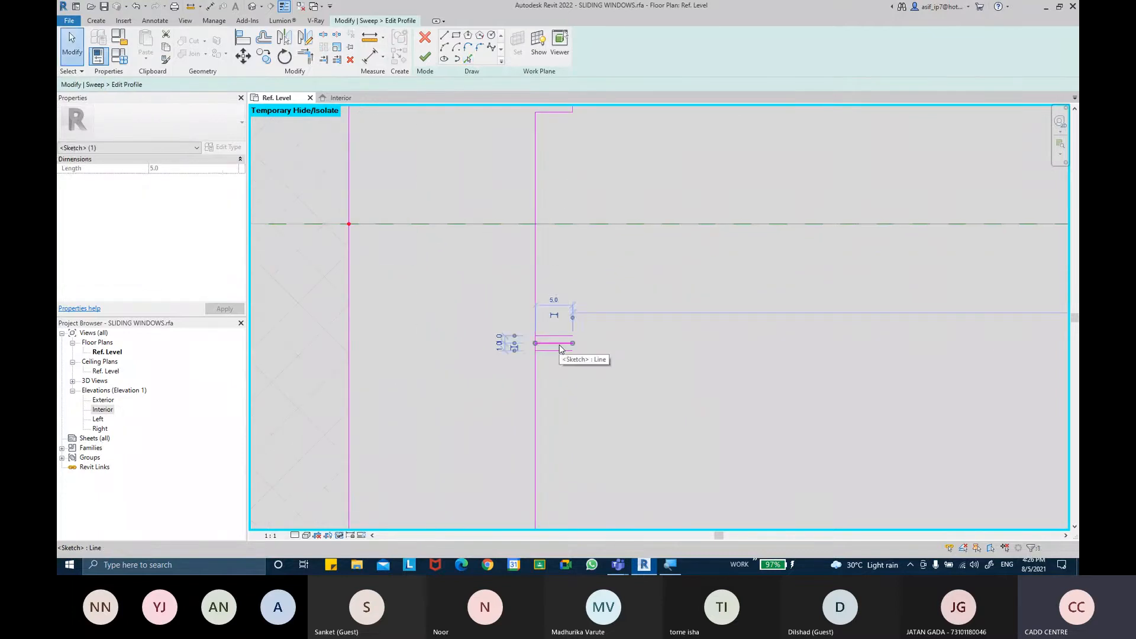
key("Delete")
key("l")
key("i")
left_click(572, 350)
left_click(572, 336)
scroll(651, 322, "down", 3)
key("Escape")
key("Escape")
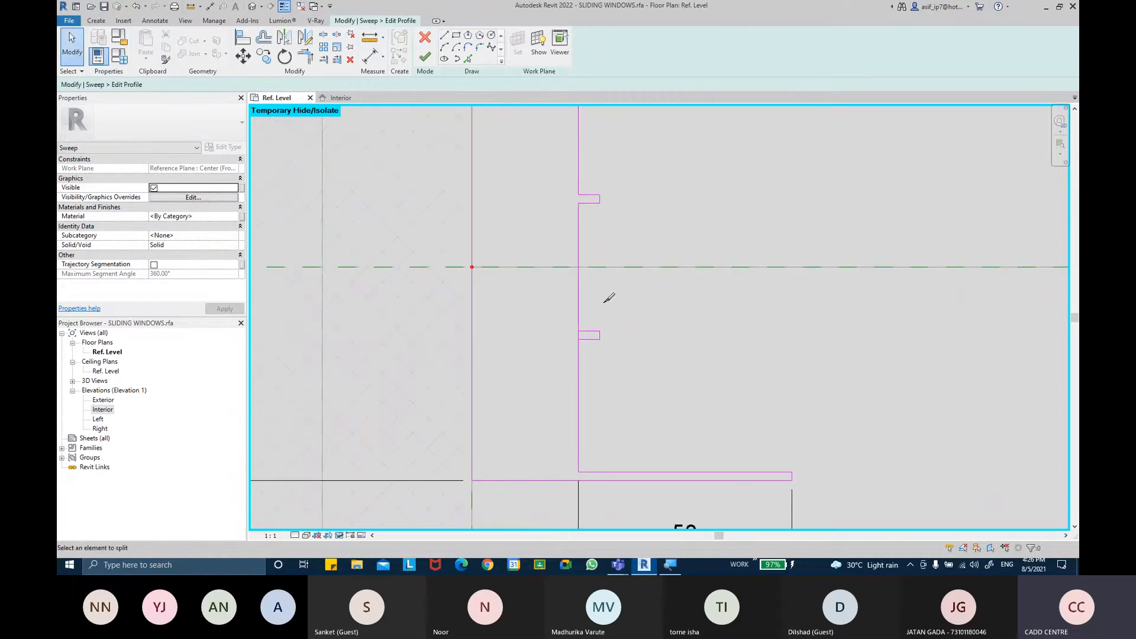
scroll(672, 307, "down", 4)
key("Escape")
middle_click_drag(661, 313, 631, 300)
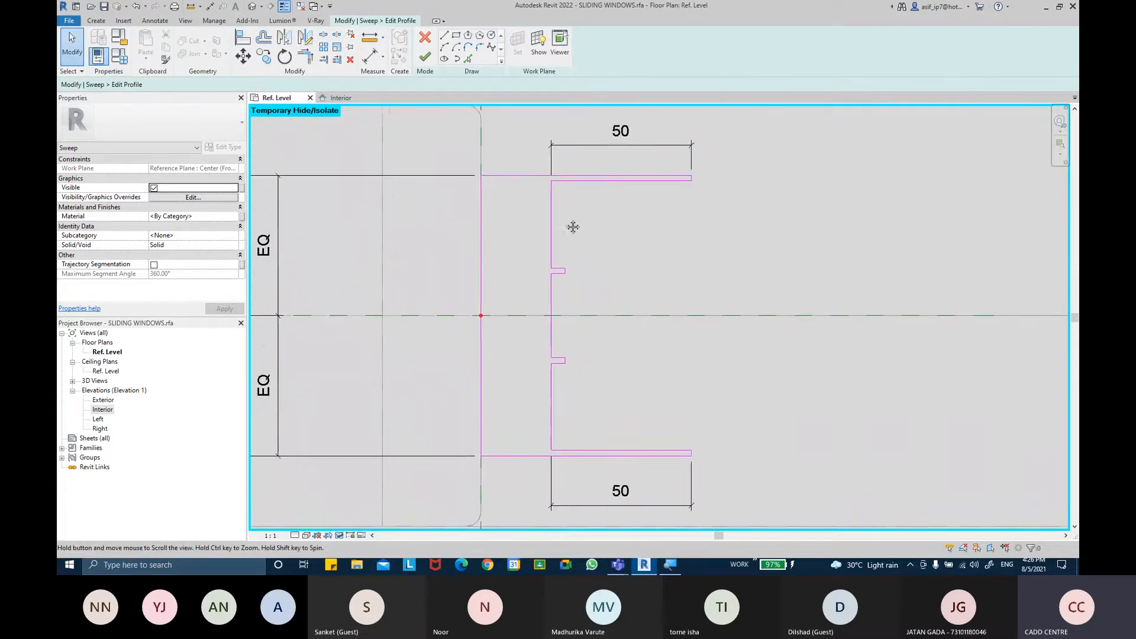
Create a notch on the web's outer face from lines picked with a 1 mm offset, deleting its middle line
left_click(443, 37)
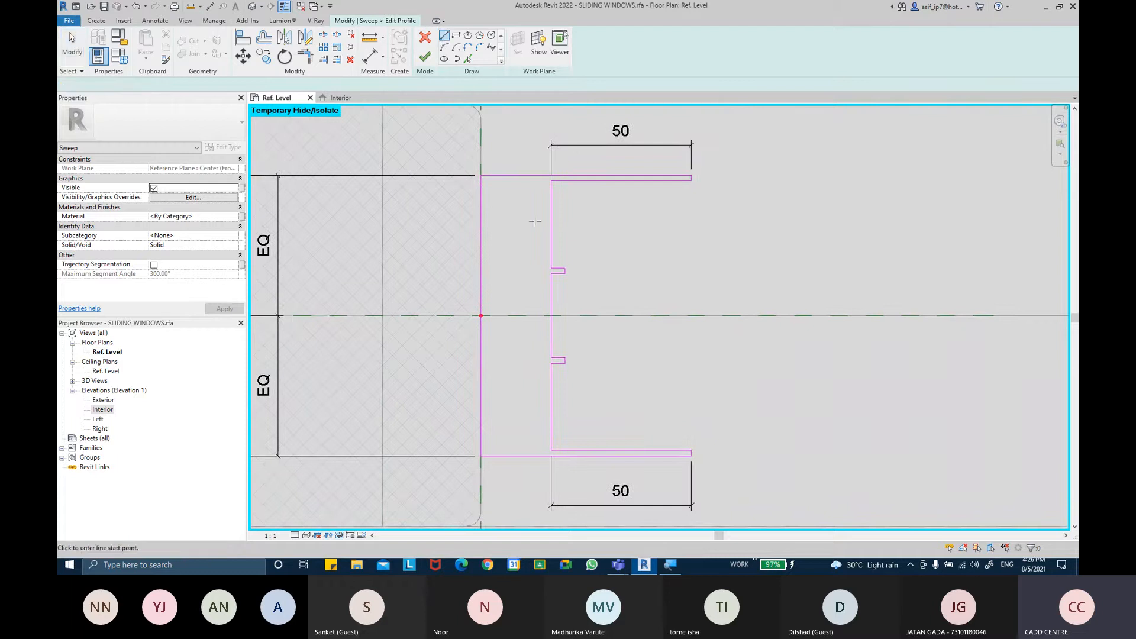
left_click(534, 224)
scroll(535, 223, "up", 1)
key("Escape")
key("Escape")
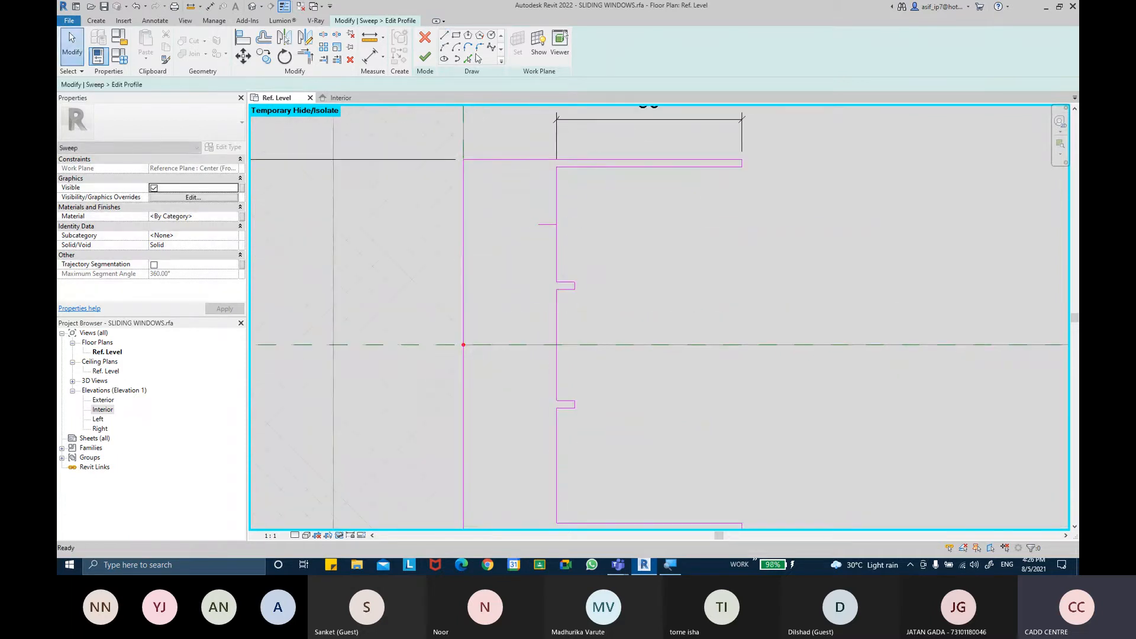
left_click(468, 58)
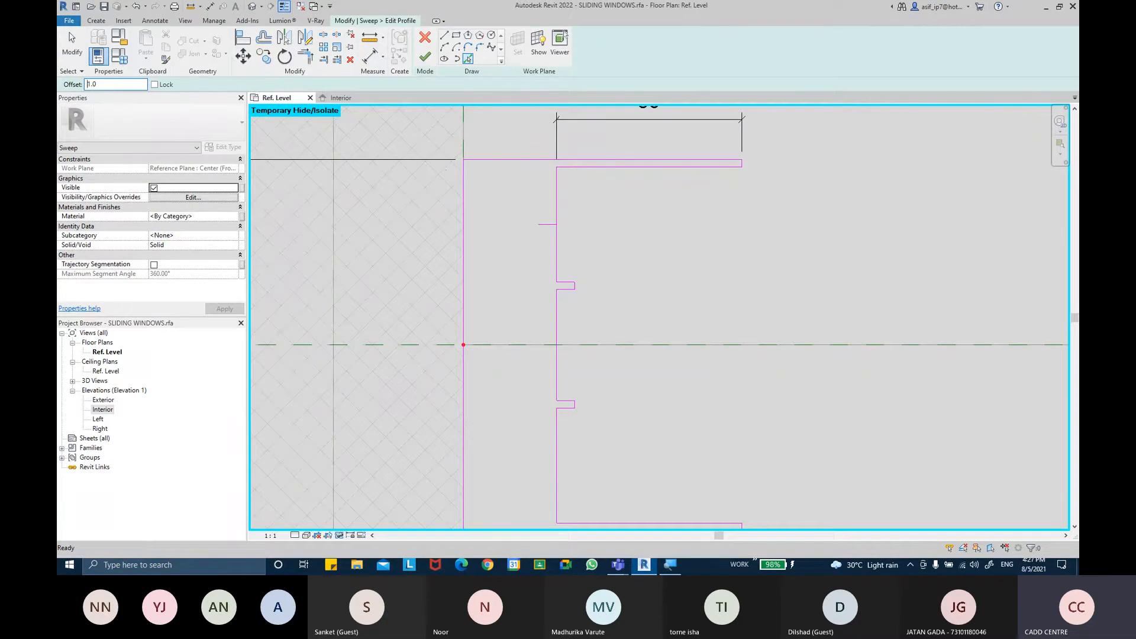
scroll(548, 231, "up", 1)
left_click(546, 232)
key("Escape")
key("Escape")
scroll(549, 228, "up", 1)
left_click(550, 225)
key("Delete")
Close the outer end of the new notch with a short vertical line between its two edges
left_click(444, 35)
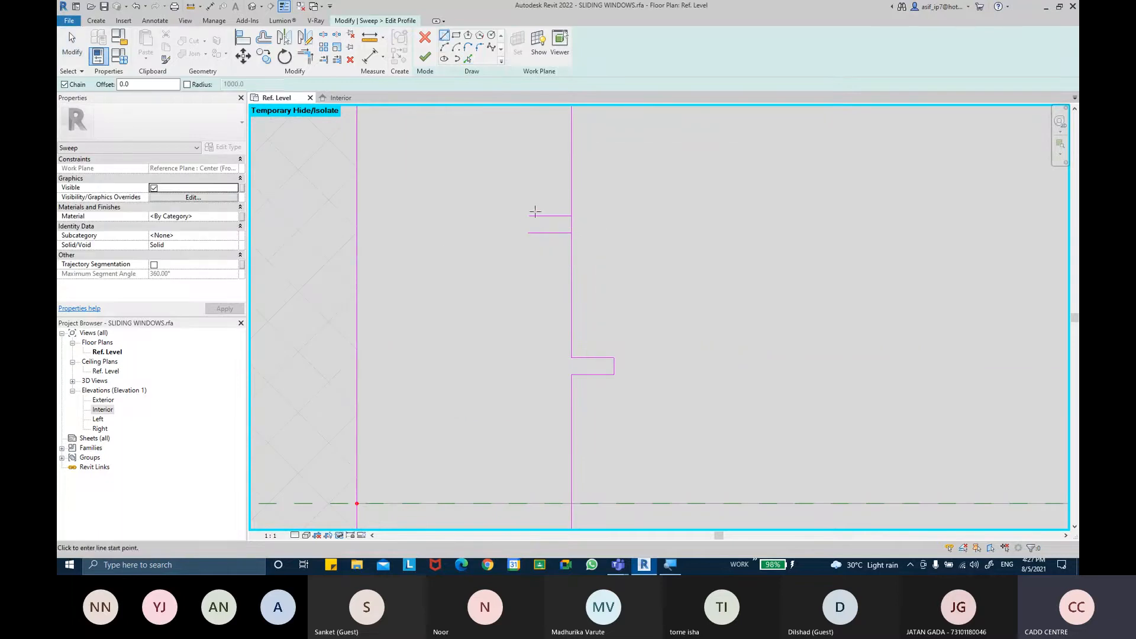
left_click(528, 216)
left_click(528, 232)
key("Escape")
key("Escape")
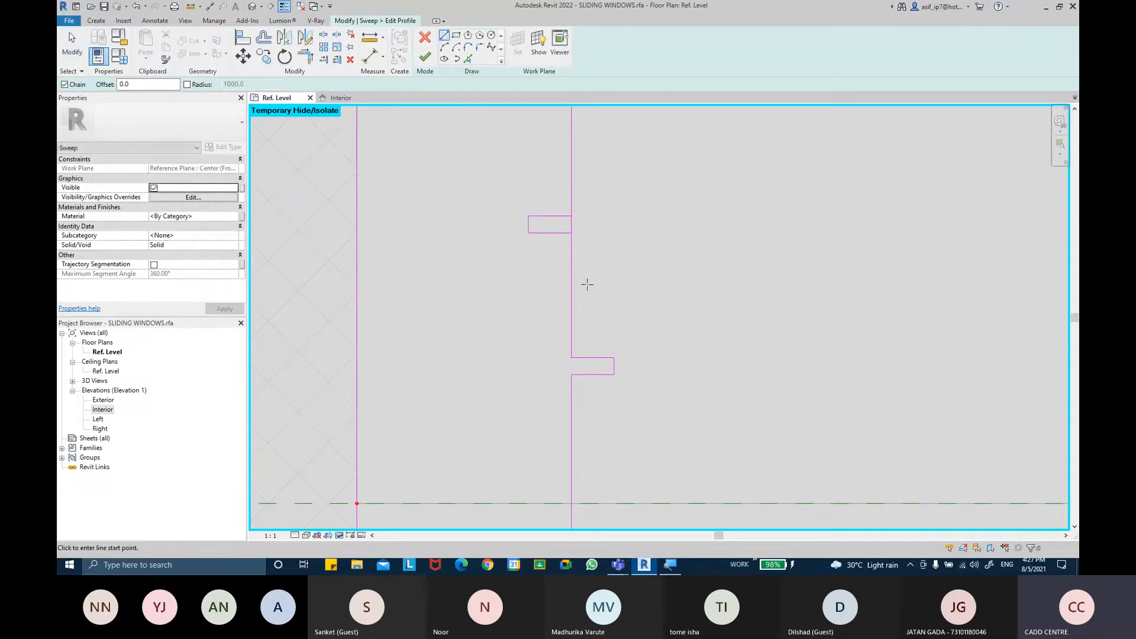
Copy the new outer-face notch twice further down the web
left_click_drag(502, 190, 588, 274)
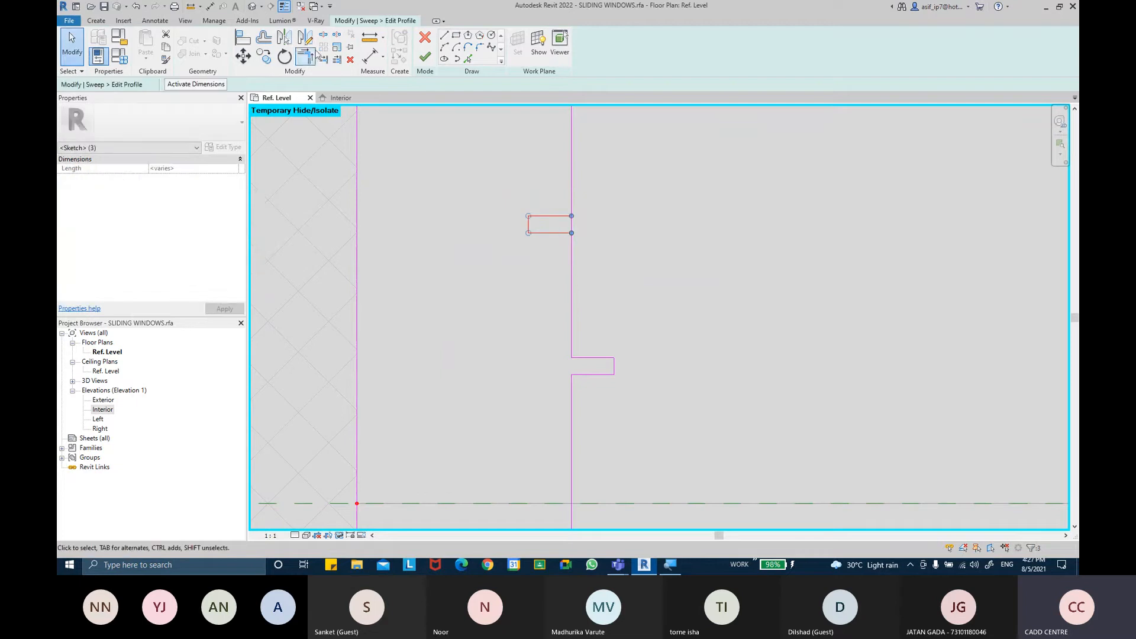
left_click(265, 57)
scroll(628, 307, "down", 2)
left_click(591, 164)
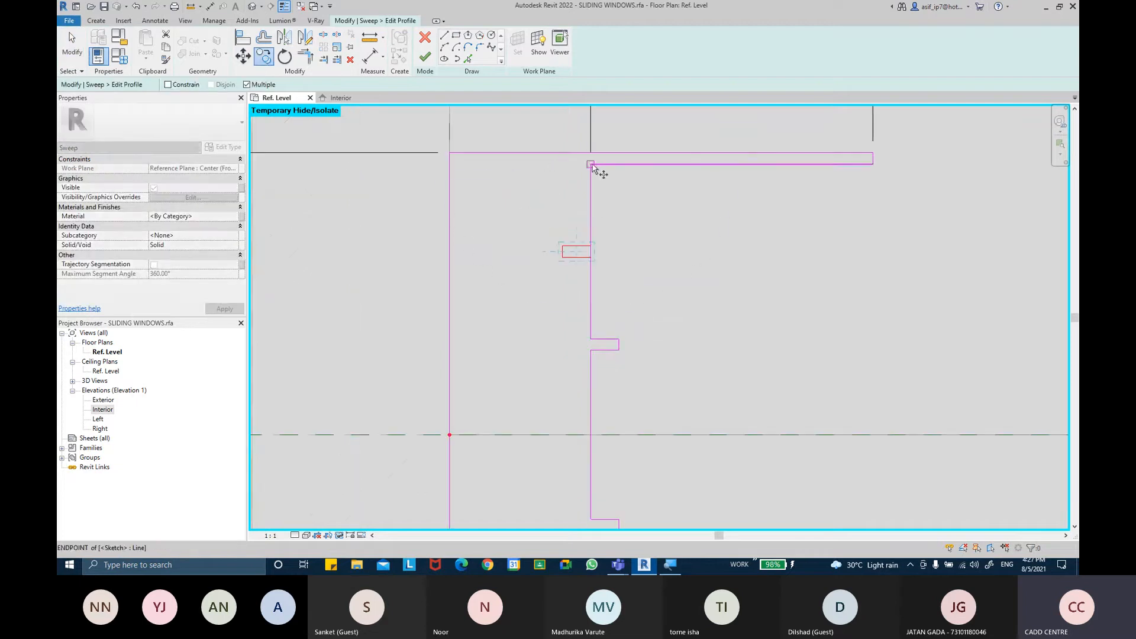
middle_click_drag(609, 446, 615, 236)
left_click(594, 350)
key("Escape")
key("Escape")
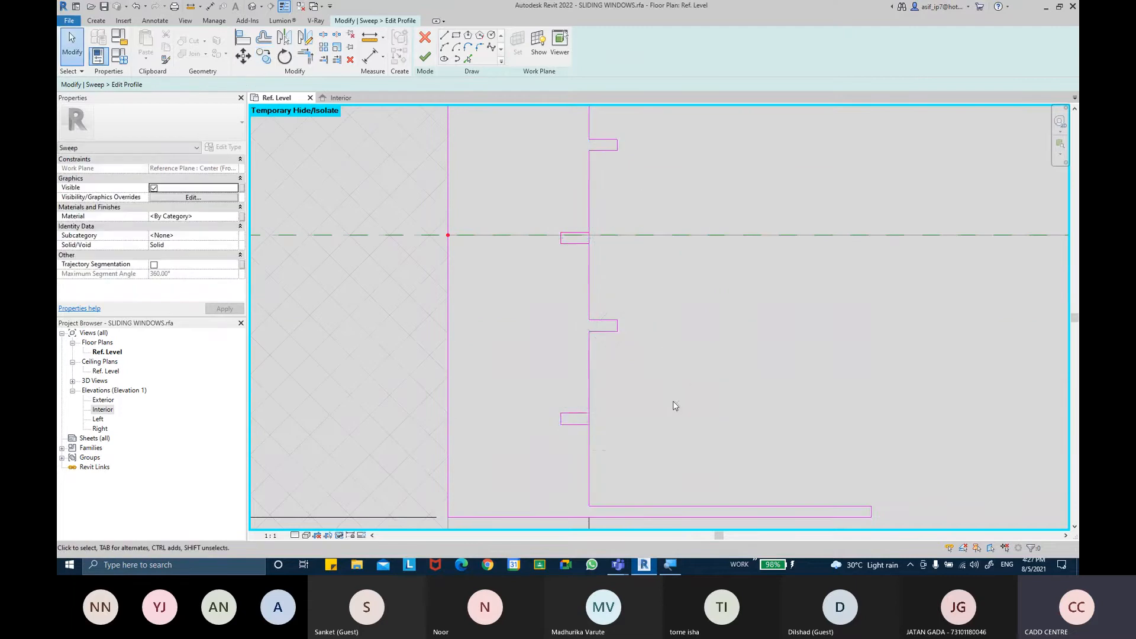
Move the middle outer-face notch so it is centred on the horizontal centre reference line
scroll(626, 385, "down", 2)
scroll(603, 331, "up", 2)
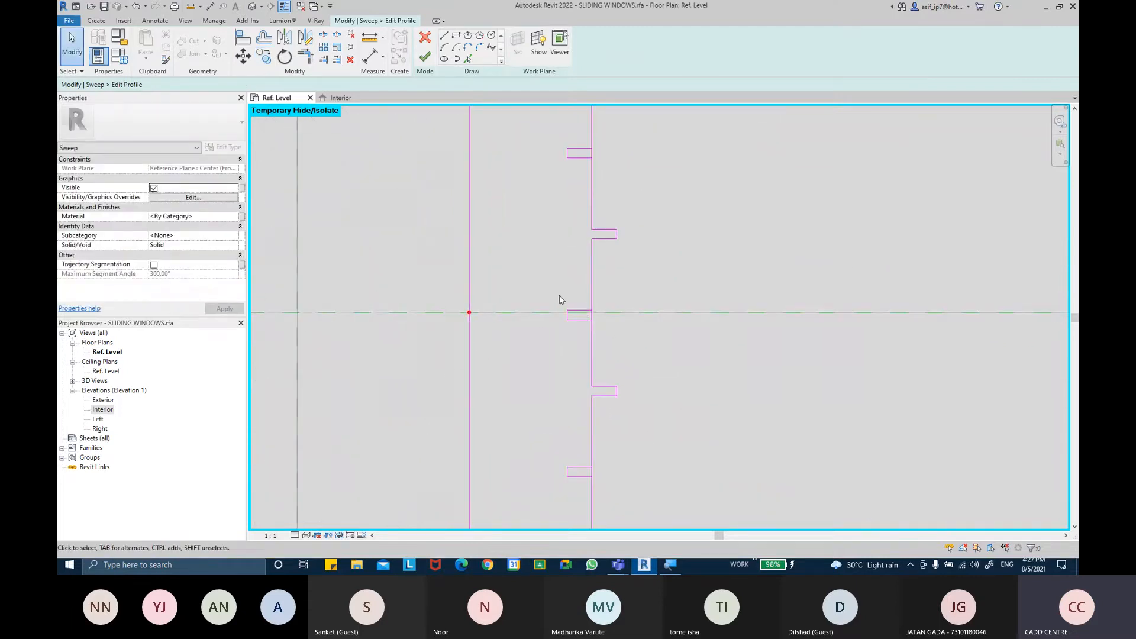
scroll(551, 299, "down", 2)
scroll(551, 296, "up", 1)
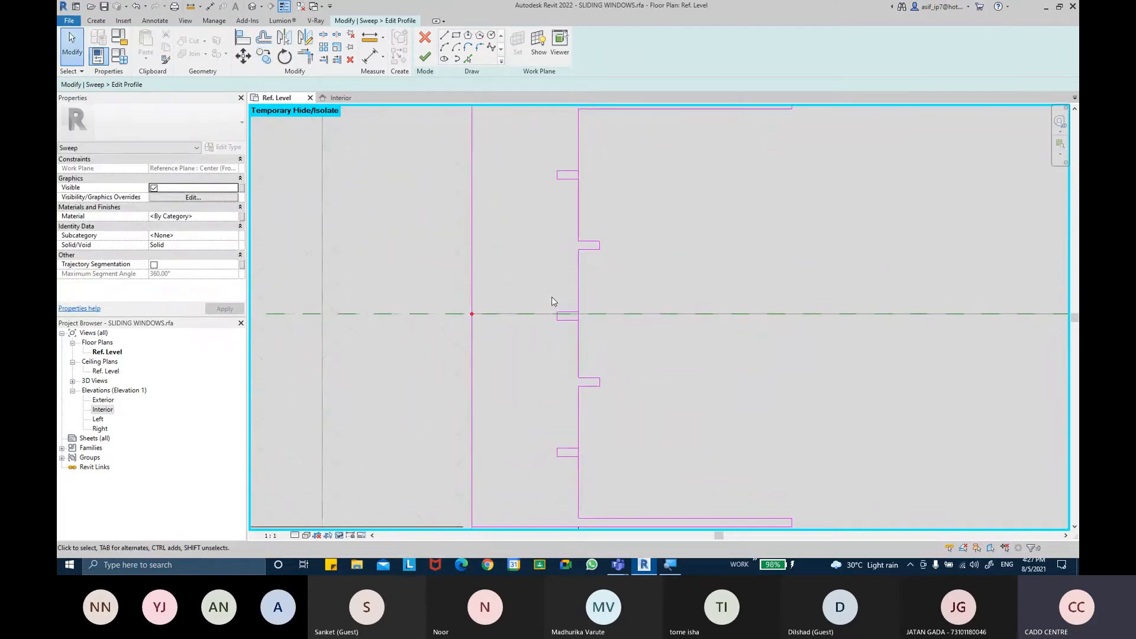
left_click_drag(548, 299, 588, 349)
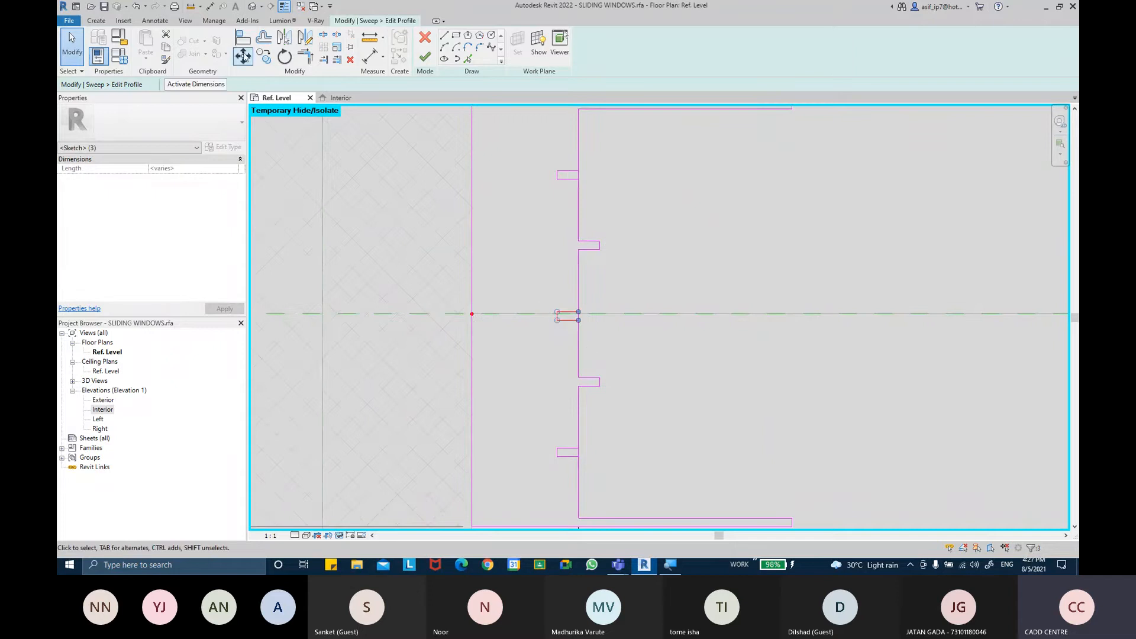
left_click(243, 57)
scroll(576, 322, "up", 5)
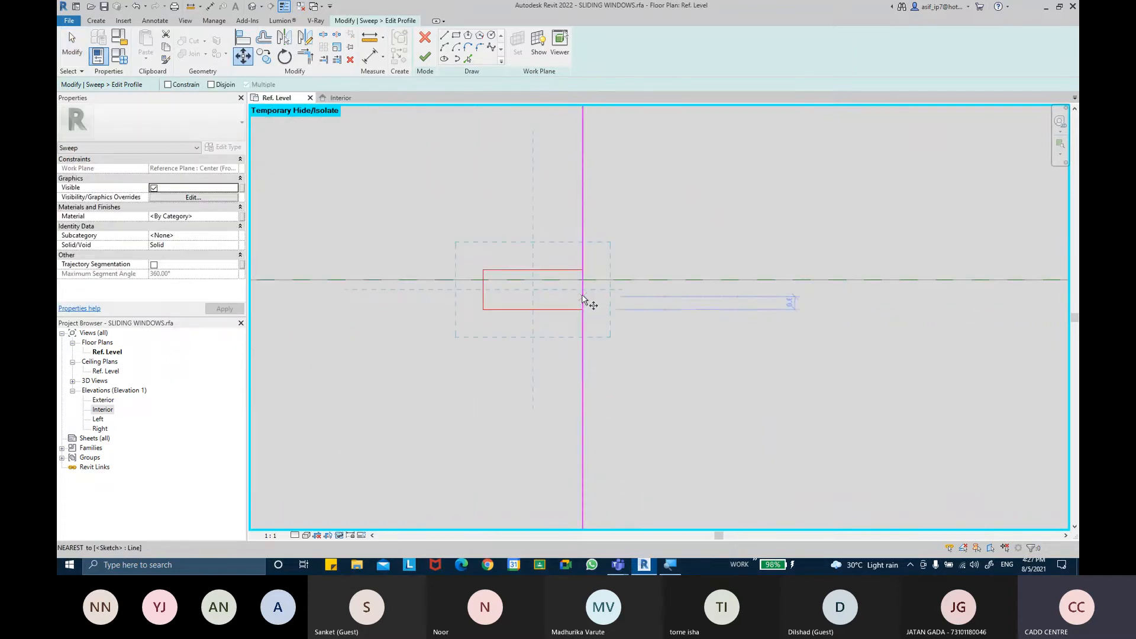
left_click(583, 298)
left_click(482, 289)
left_click(483, 280)
scroll(592, 337, "down", 3)
left_click(595, 338)
scroll(595, 342, "down", 2)
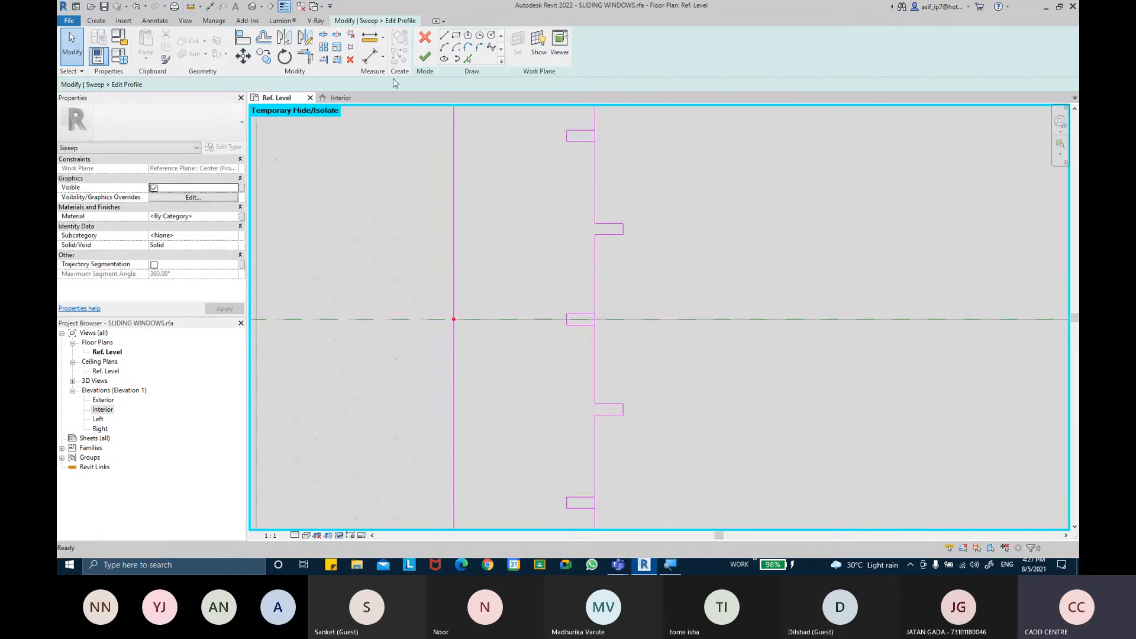
Split the web line with inner-segment deletion to open it across the outer-face notches
left_click(324, 36)
scroll(600, 312, "up", 3)
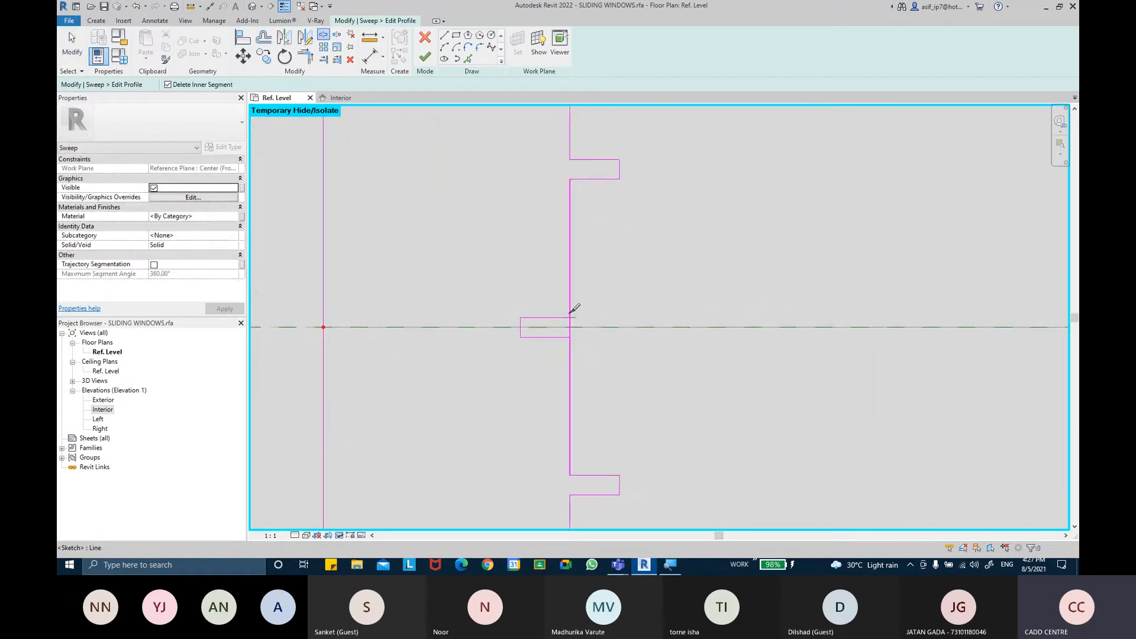
scroll(617, 346, "down", 3)
scroll(595, 440, "up", 3)
left_click(599, 449)
middle_click_drag(650, 318, 657, 410)
middle_click_drag(612, 208, 620, 320)
scroll(680, 274, "down", 2)
mouse_move(680, 274)
middle_mouse_down()
mouse_move(646, 253)
mouse_move(659, 277)
middle_mouse_up()
scroll(671, 253, "down", 2)
key("Escape")
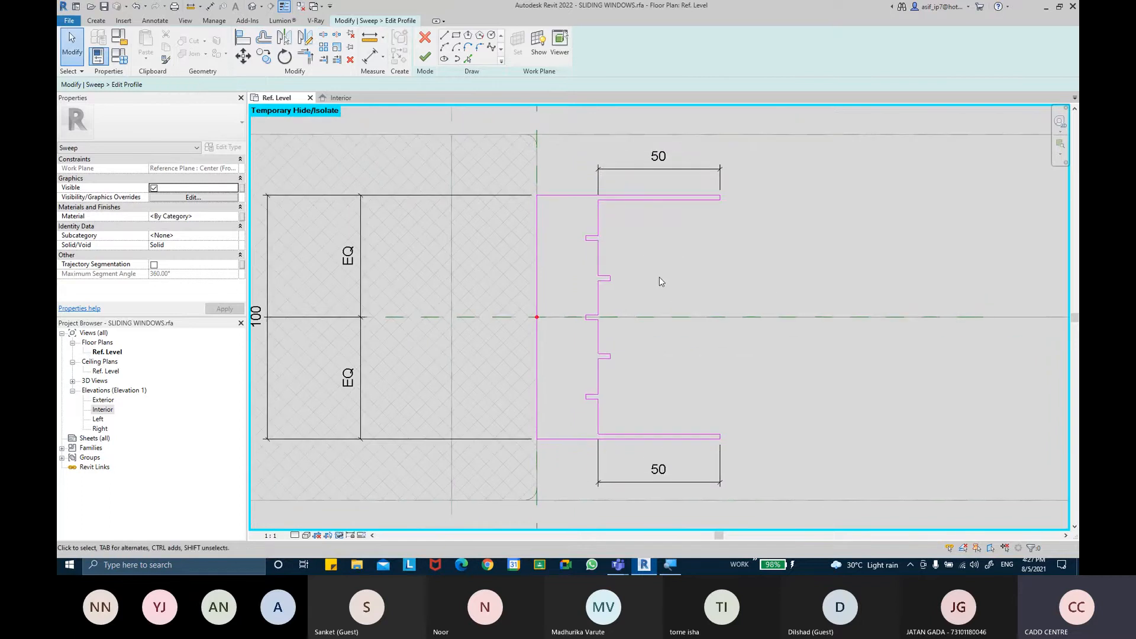
Add aligned dimensions for the top outer-face notch's 5 mm depth and 2 mm height
left_click(373, 60)
scroll(585, 238, "up", 5)
middle_click_drag(641, 212, 647, 257)
scroll(648, 250, "down", 1)
scroll(609, 263, "up", 3)
left_click(602, 255)
left_click(558, 278)
left_click(567, 201)
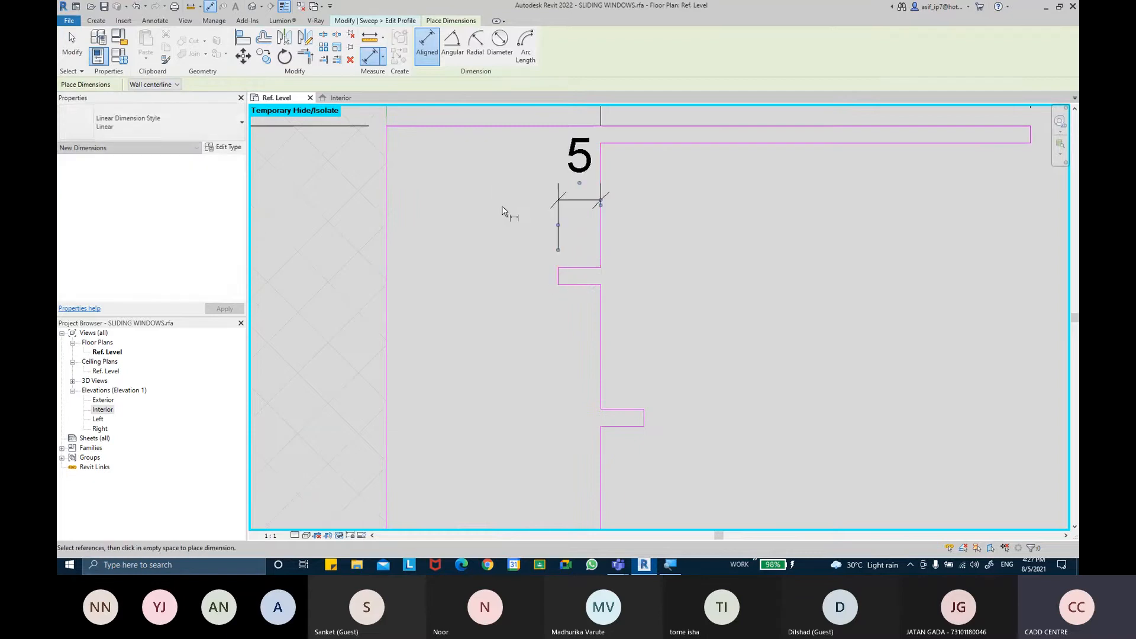
left_click(572, 267)
left_click(571, 285)
left_click(516, 289)
middle_click_drag(569, 365, 555, 343)
middle_click_drag(614, 310, 616, 332)
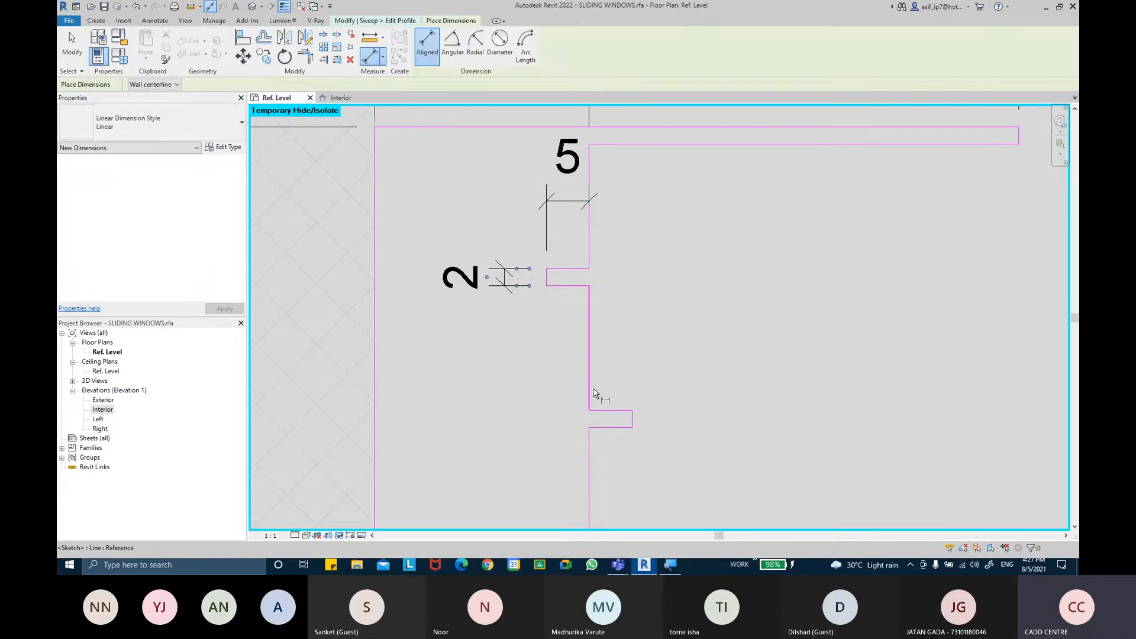
Dimension the upper inner-face notch's 5 mm depth and 2 mm height
left_click(590, 396)
key("Escape")
left_click(601, 395)
left_click(633, 421)
left_click(634, 379)
scroll(616, 398, "up", 2)
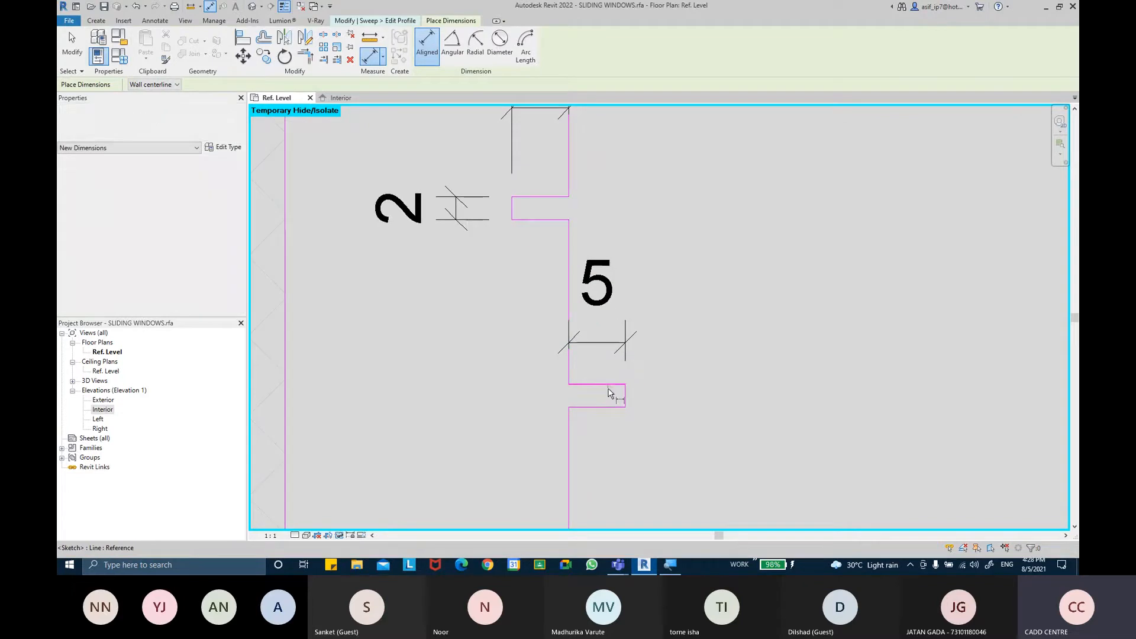
left_click(601, 407)
left_click(791, 438)
Dimension the centre notch's 2 mm height and 5 mm depth
middle_click_drag(677, 441, 667, 401)
scroll(667, 401, "down", 2)
middle_click_drag(653, 458, 651, 300)
scroll(575, 332, "up", 1)
left_click(552, 336)
left_click(550, 357)
left_click(456, 381)
scroll(571, 325, "up", 1)
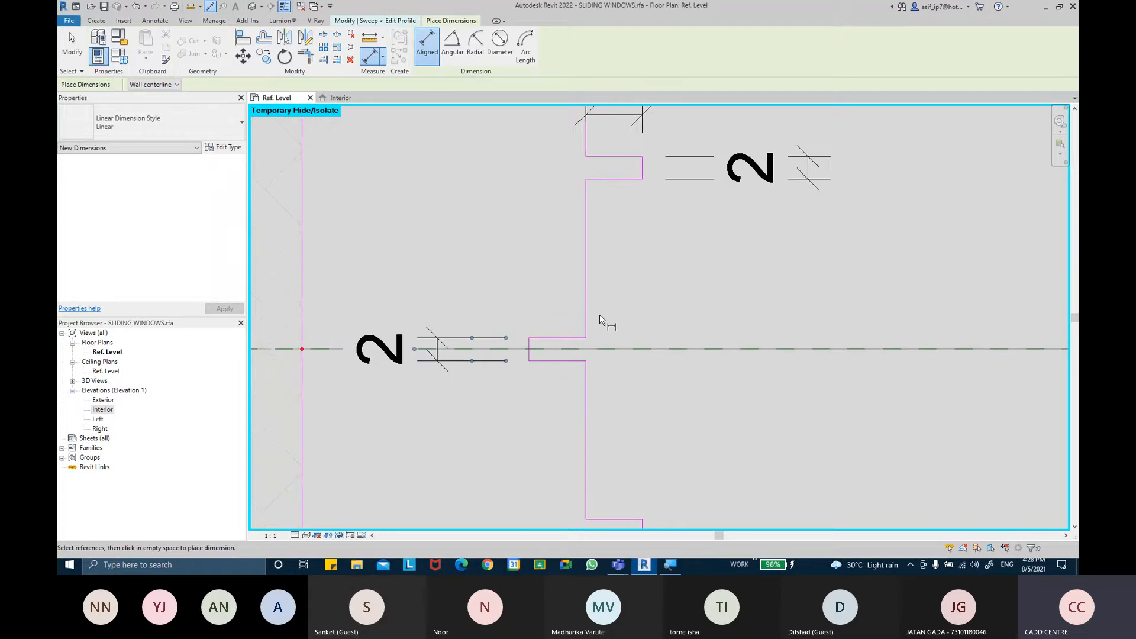
left_click(586, 323)
scroll(528, 348, "up", 1)
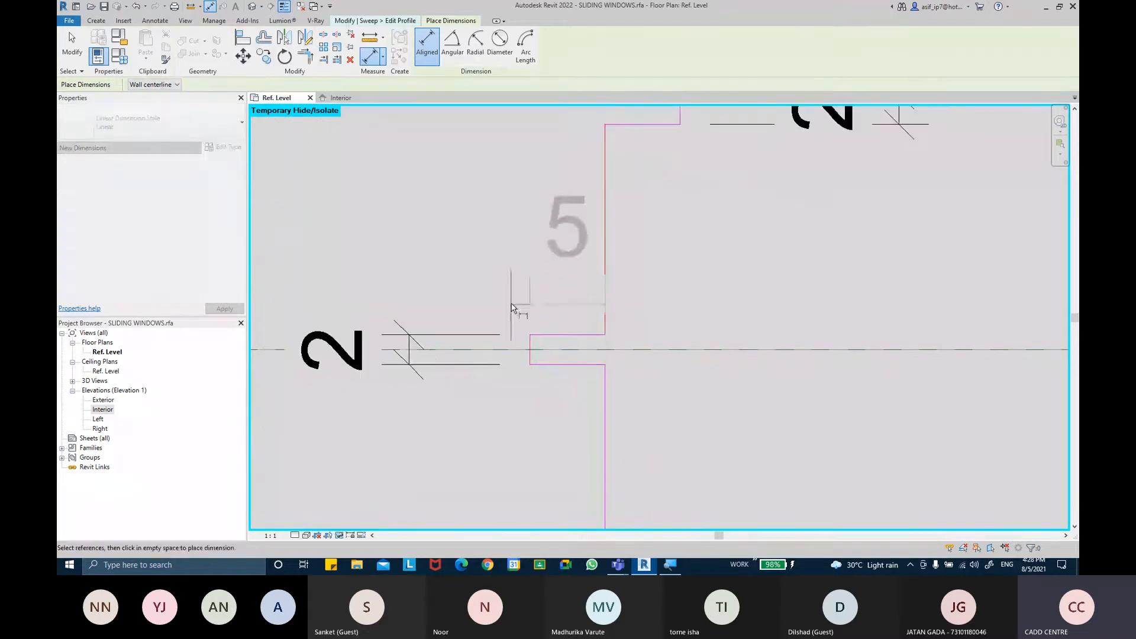
left_click(518, 260)
Dimension the lower inner-face notch's 5 mm depth and 2 mm height
scroll(568, 296, "down", 2)
scroll(621, 369, "down", 1)
left_click(585, 358)
scroll(625, 390, "up", 1)
left_click(622, 389)
left_click(598, 322)
left_click(595, 376)
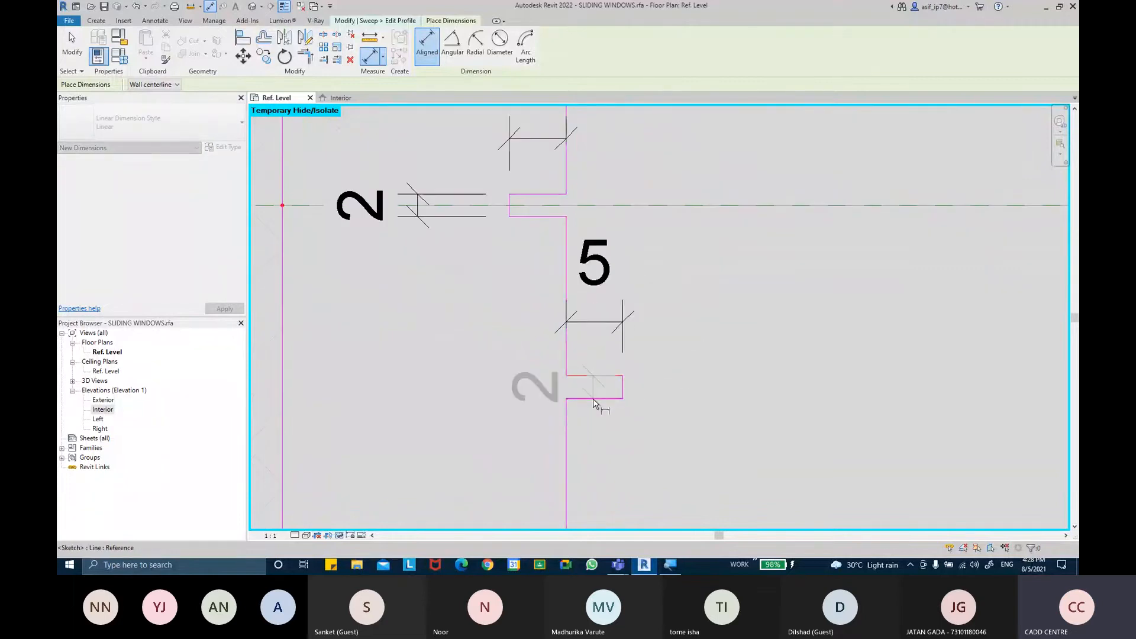
left_click(592, 399)
scroll(680, 408, "down", 2)
left_click(733, 422)
middle_click_drag(697, 470, 686, 335)
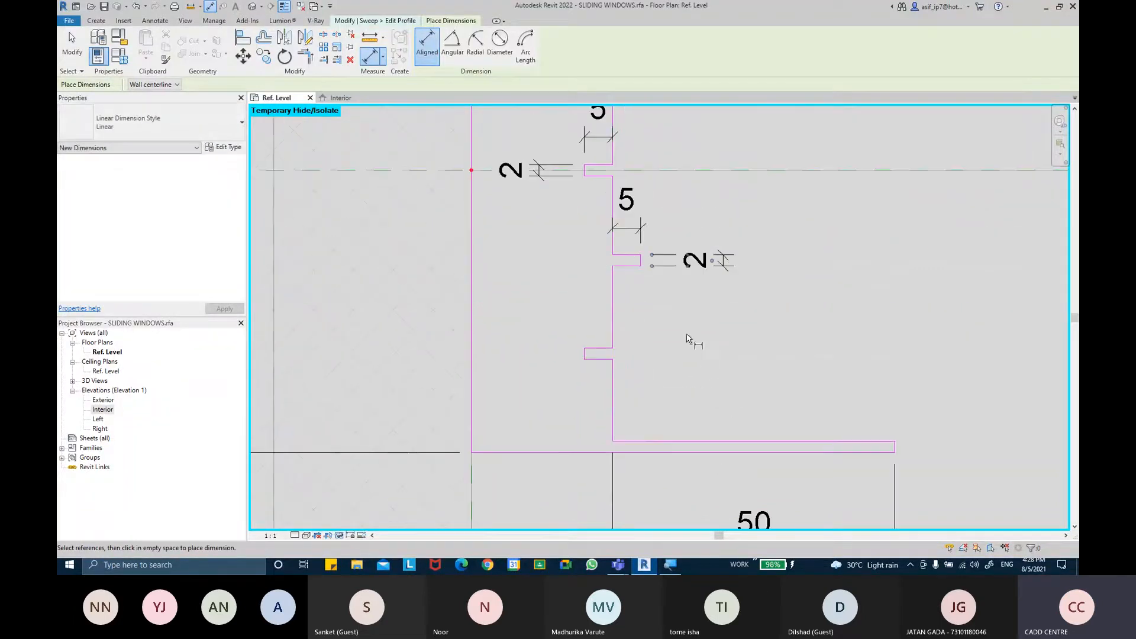
Dimension the bottom outer-face notch's 2 mm height and 5 mm depth, then finish dimensioning
scroll(621, 354, "up", 1)
left_click(592, 336)
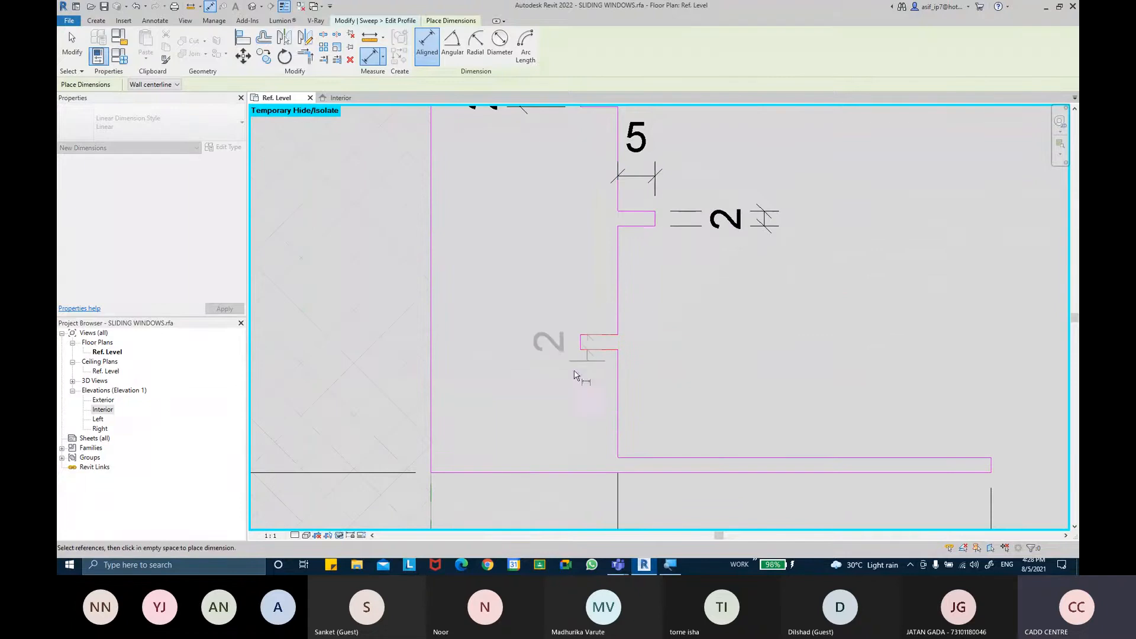
left_click(524, 384)
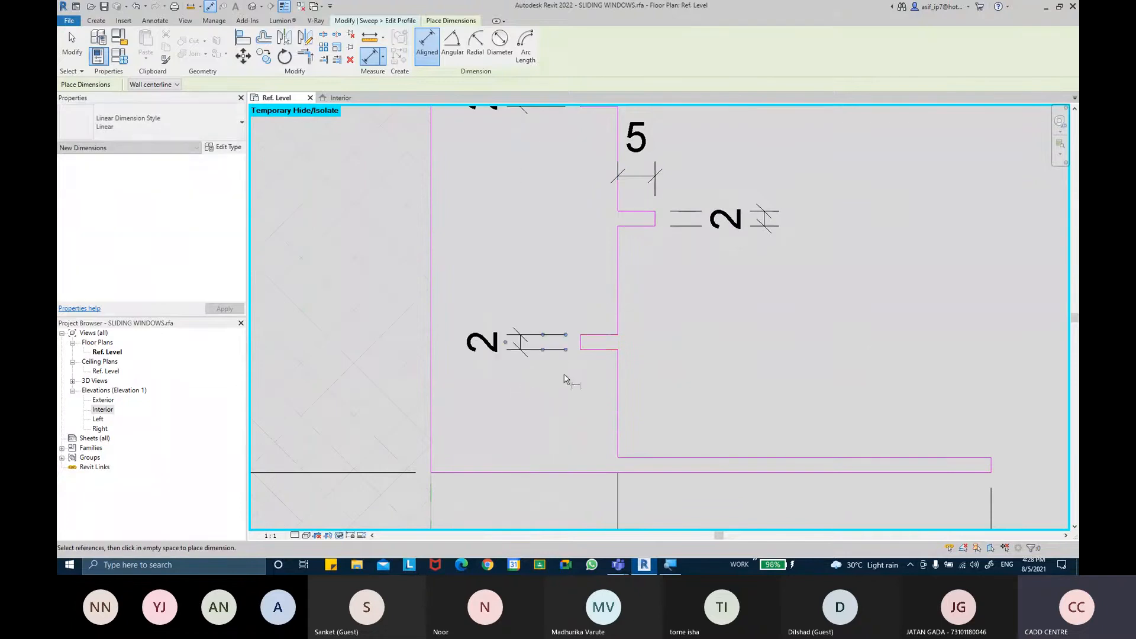
left_click(617, 327)
scroll(592, 338, "up", 1)
scroll(574, 300, "down", 1)
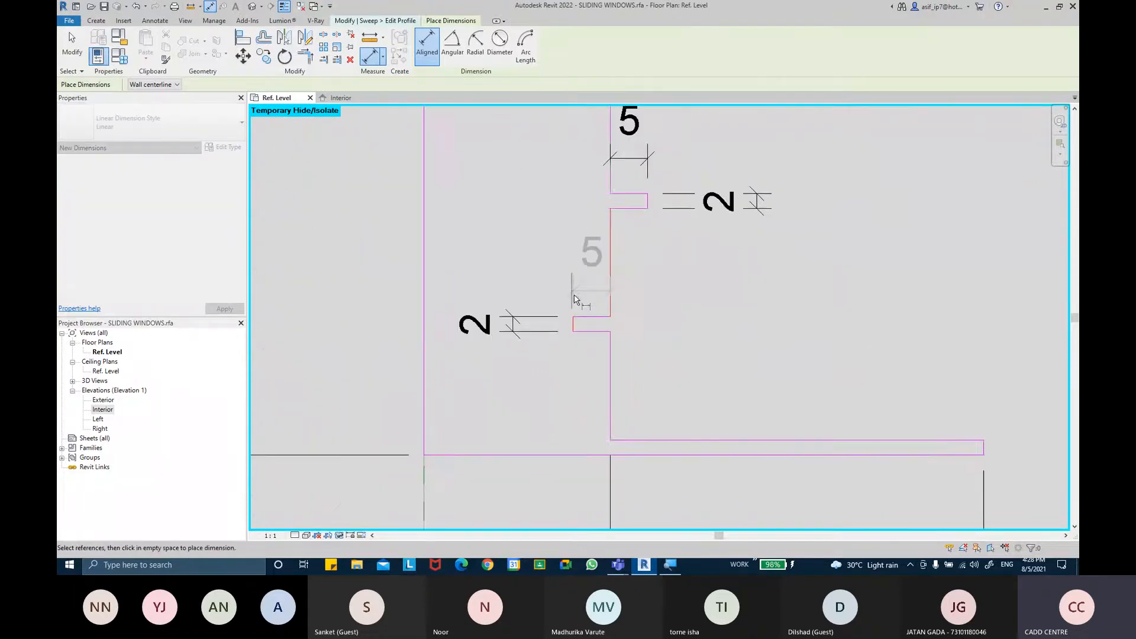
scroll(574, 295, "down", 1)
middle_click_drag(574, 295, 584, 362)
left_click(584, 358)
scroll(698, 346, "down", 4)
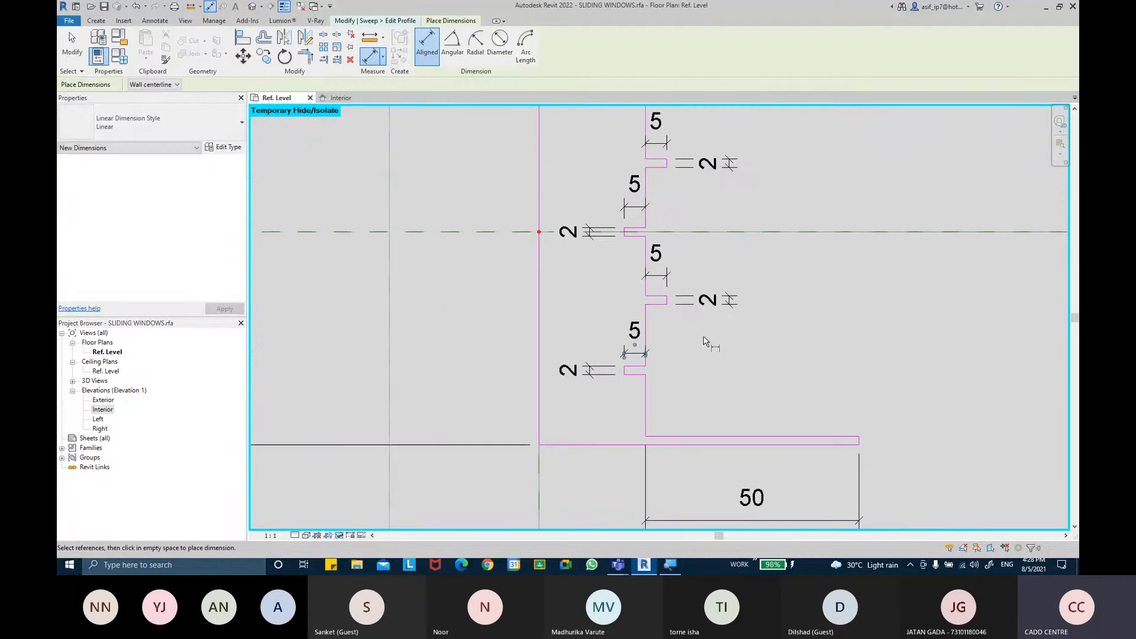
scroll(678, 355, "down", 1)
scroll(683, 355, "up", 2)
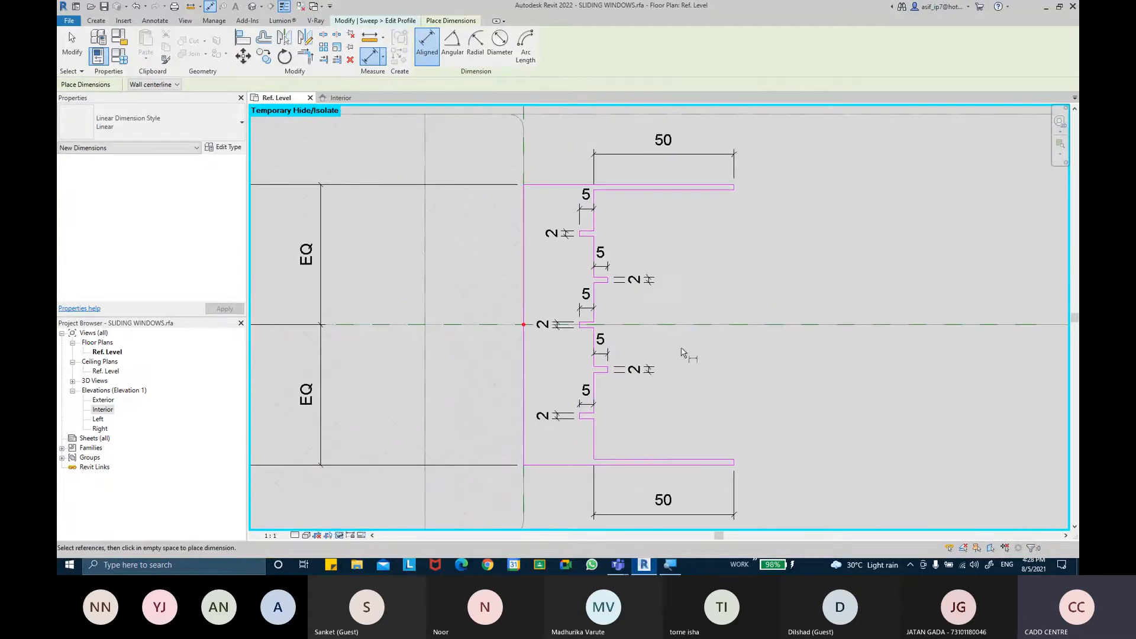
key("Escape")
key("Escape")
Select the three outer-face notch depth dimensions and browse the available label parameters without applying one
mouse_move(745, 294)
middle_mouse_down()
mouse_move(747, 307)
mouse_move(756, 299)
middle_mouse_up()
scroll(650, 255, "up", 2)
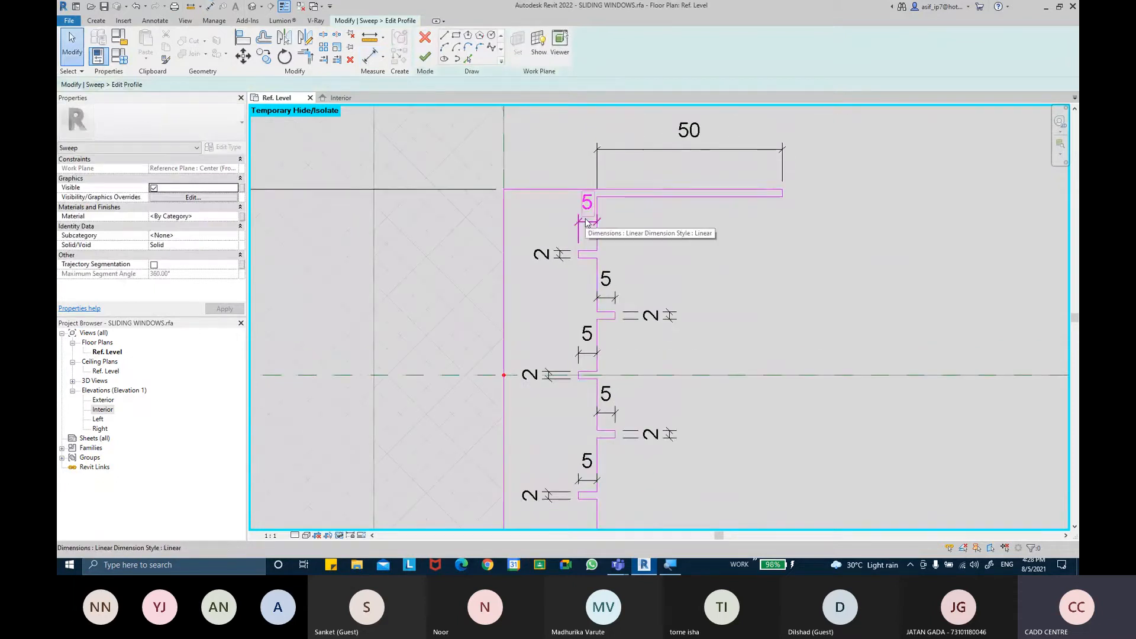
left_click(586, 203)
left_click(587, 333, "ctrl")
left_click(586, 460, "ctrl")
left_click(517, 45)
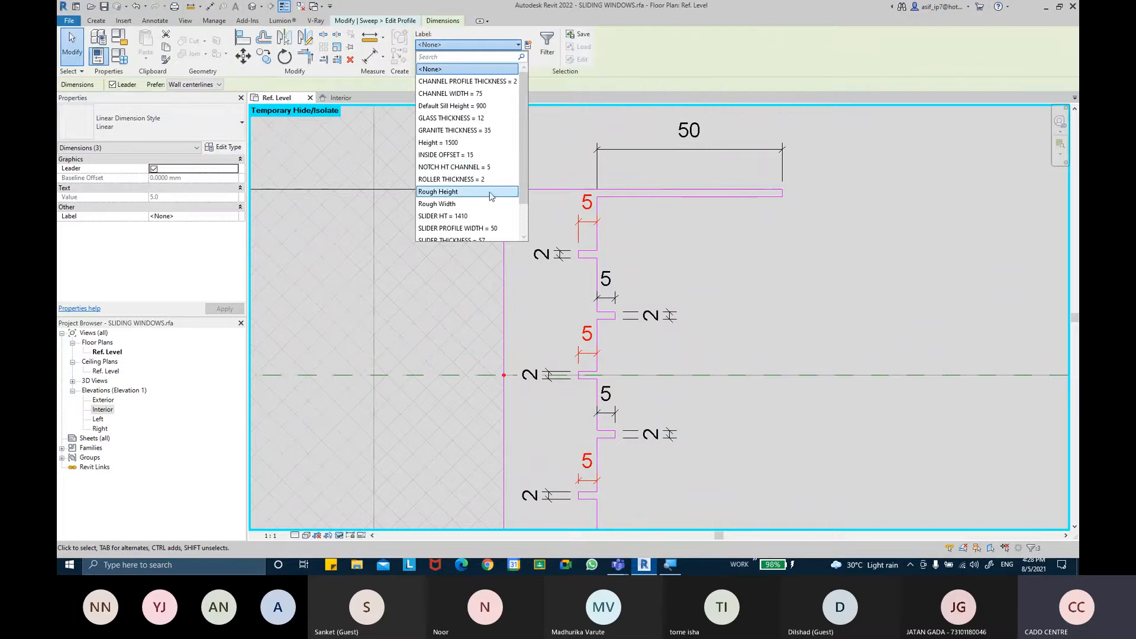
scroll(490, 192, "down", 1)
scroll(489, 188, "up", 1)
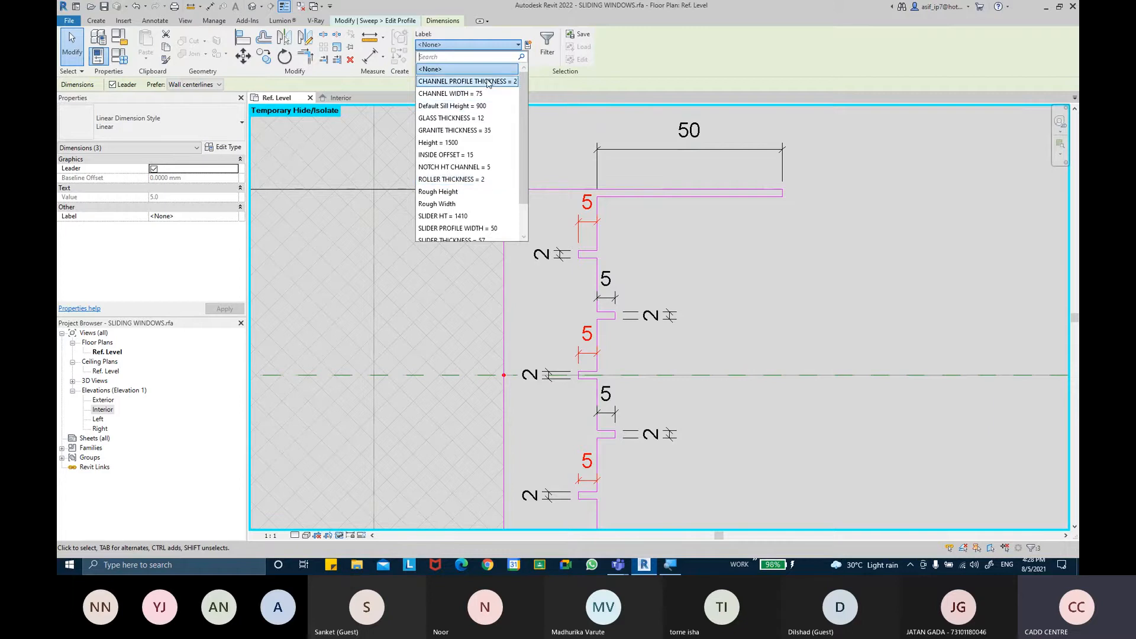
left_click_drag(523, 175, 523, 215)
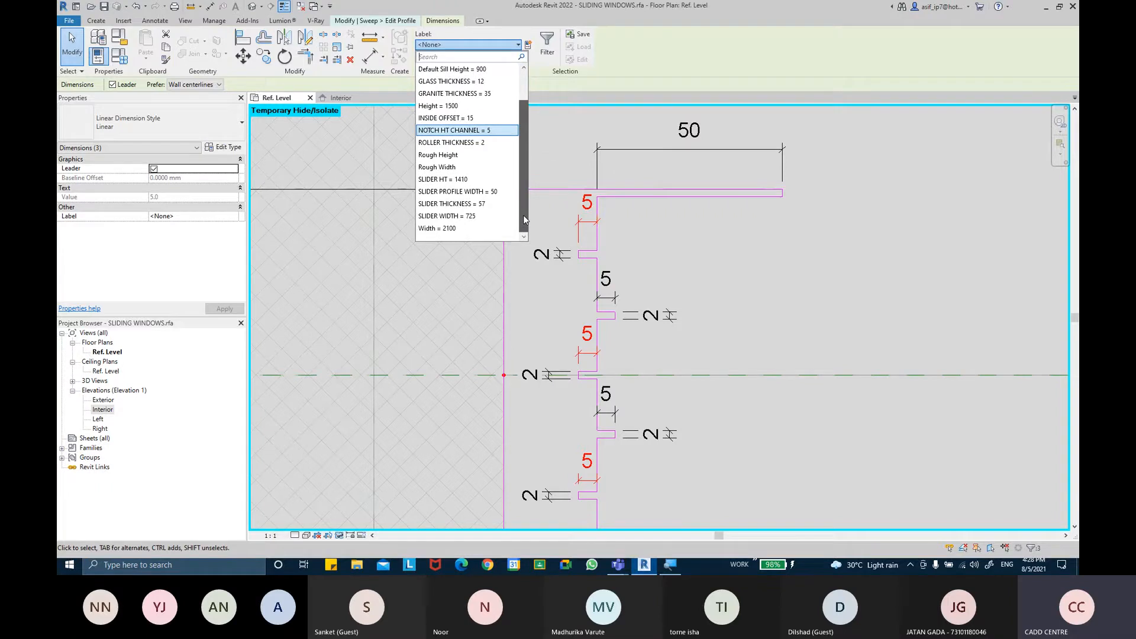
left_click_drag(523, 215, 523, 171)
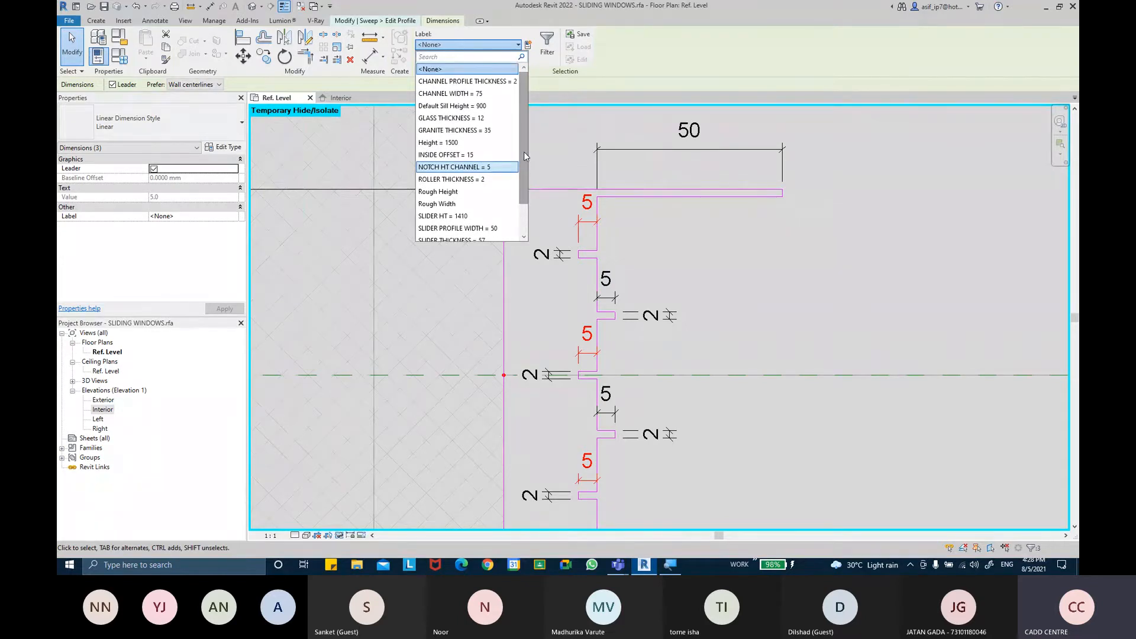
key("Escape")
left_click(648, 223)
Label the three outer-face notches' 2 mm height dimensions with the ROLLER THICKNESS parameter
left_click(560, 259)
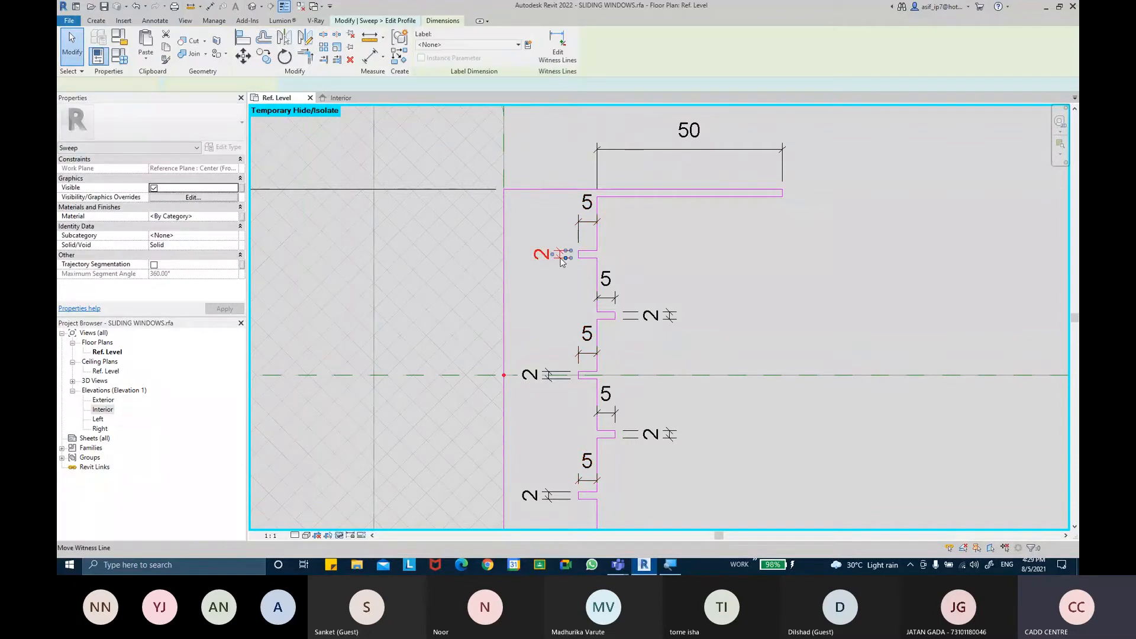
left_click(531, 374, "ctrl")
left_click(531, 494, "ctrl")
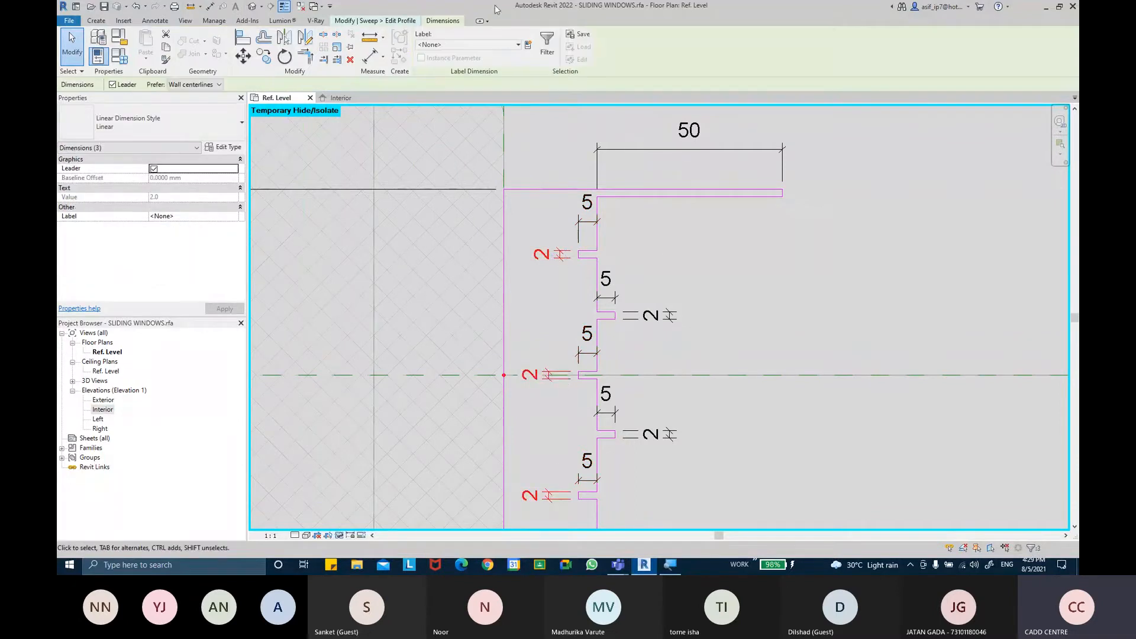
left_click(491, 44)
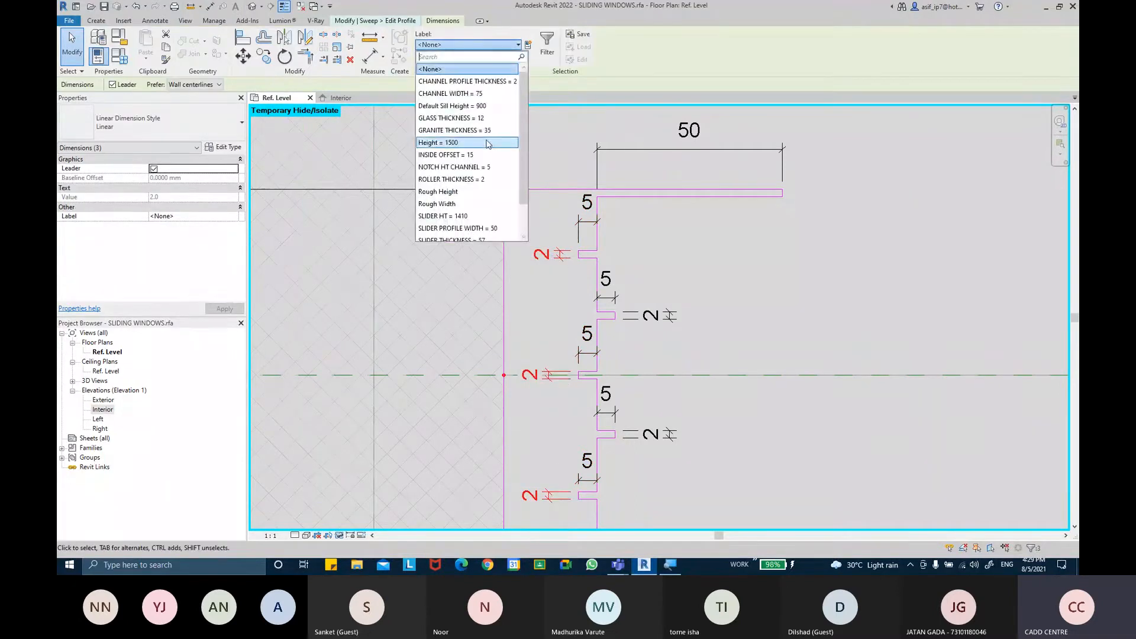
left_click(474, 180)
Select the two inner-face notches' height dimensions and open the label parameter list
left_click(720, 253)
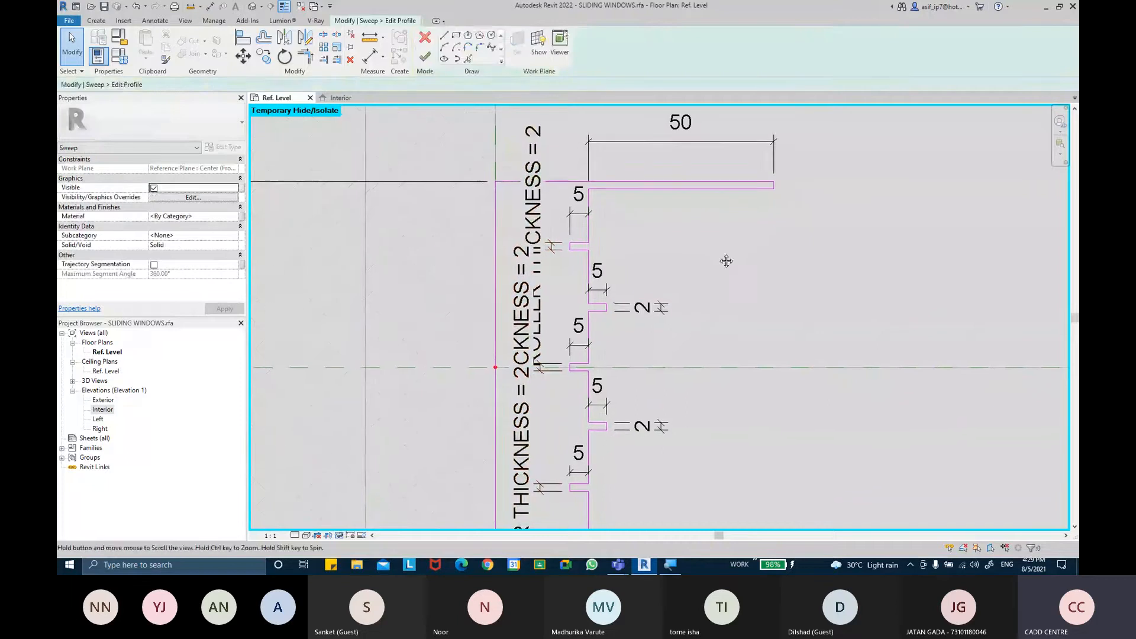
left_click(661, 314)
left_click(657, 426, "ctrl")
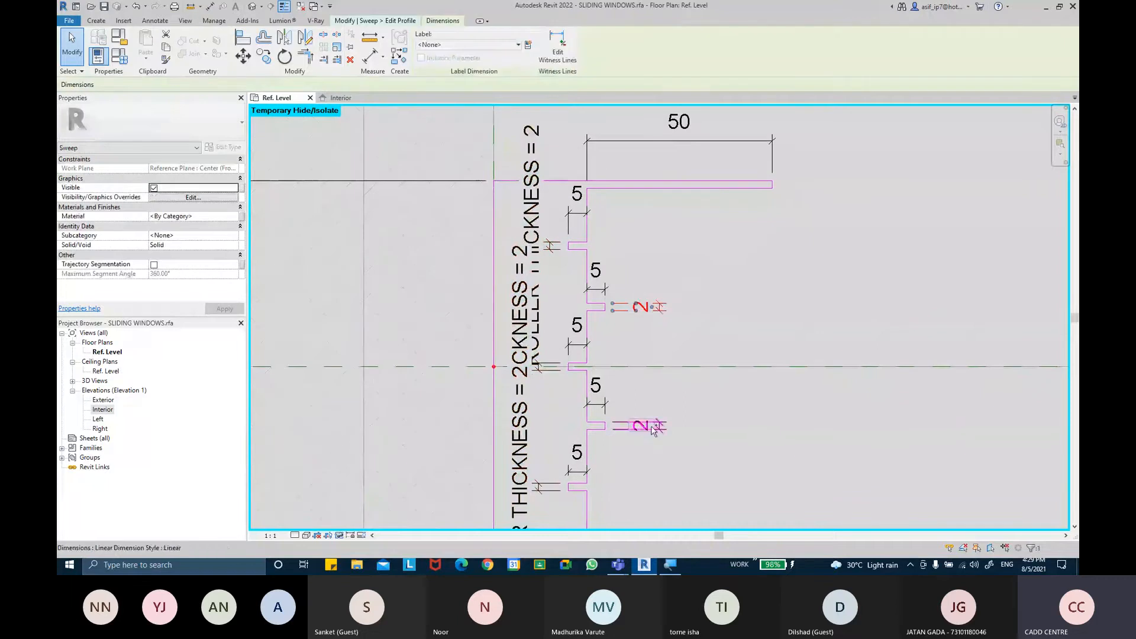
left_click(458, 47)
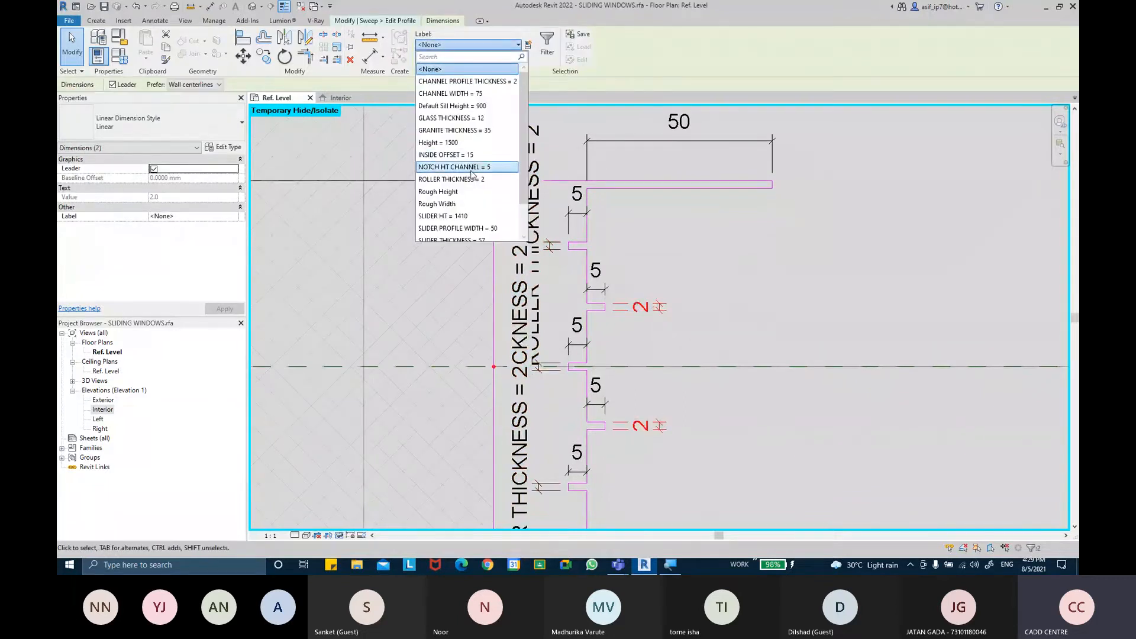
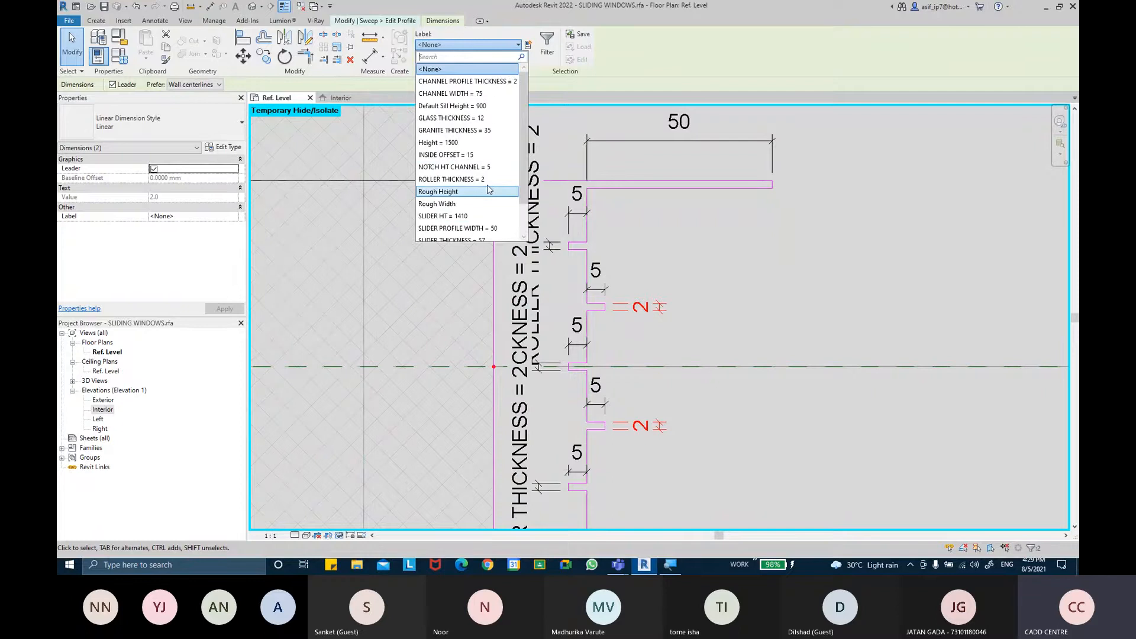
Create a new NOTCH THICKNESS parameter and label the two inner-face notches' height dimensions with it
scroll(497, 200, "down", 1)
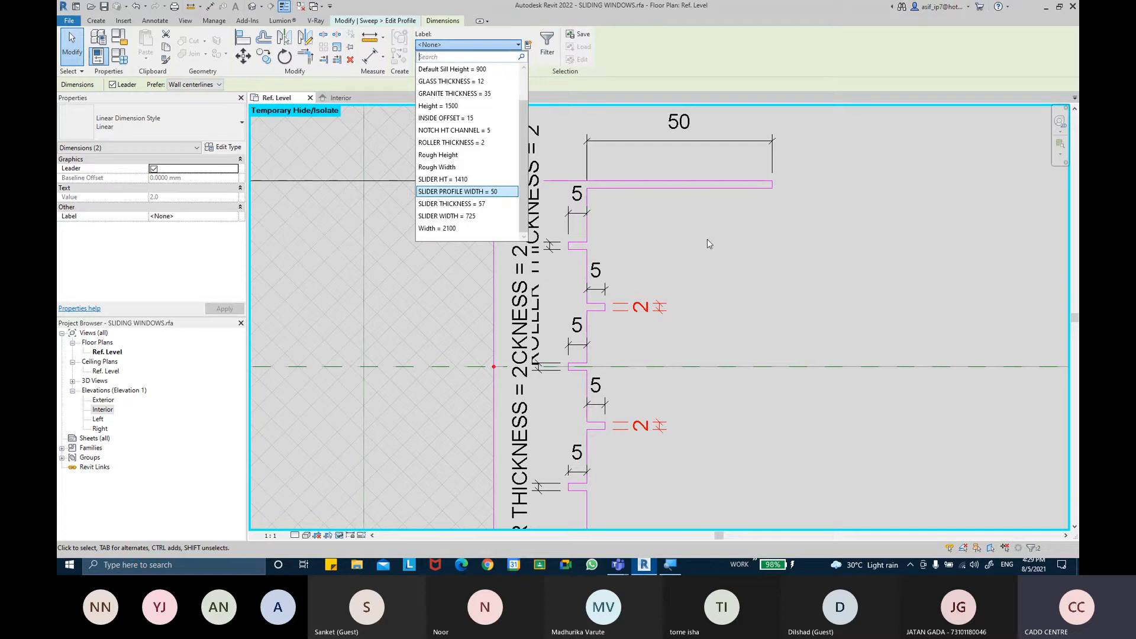
left_click(729, 142)
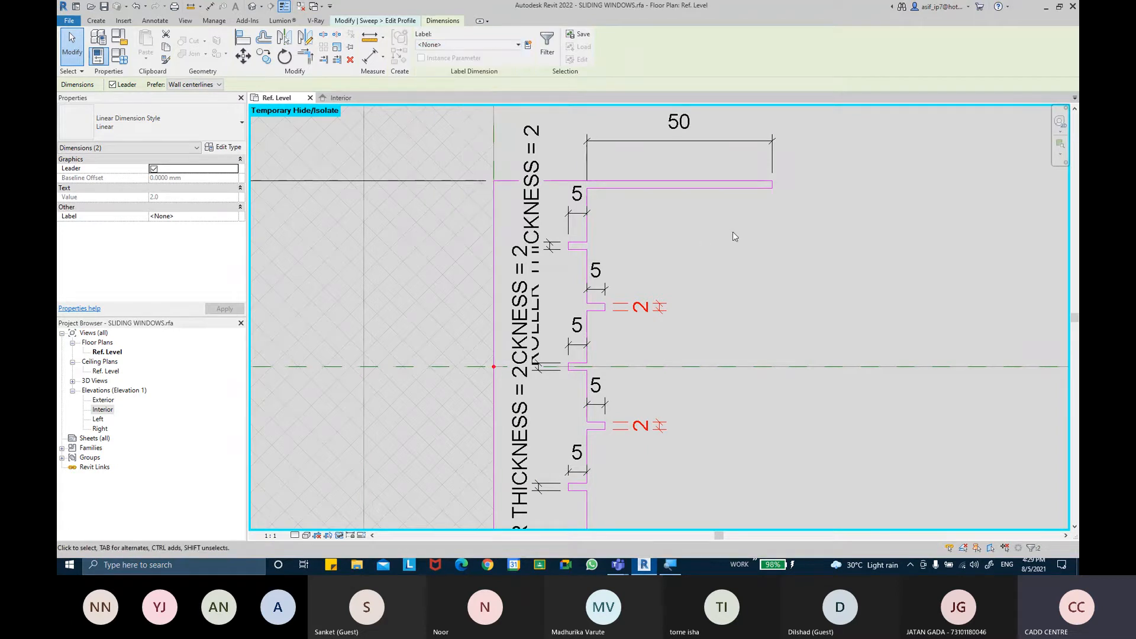
left_click(527, 46)
type("NOTCHE")
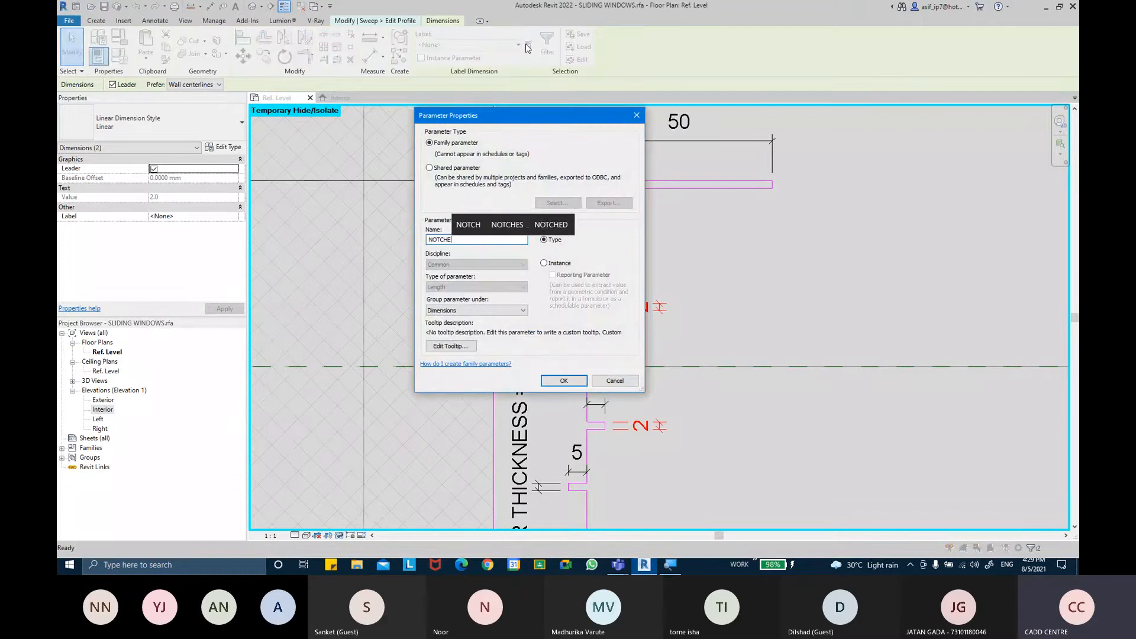
key("BackSpace")
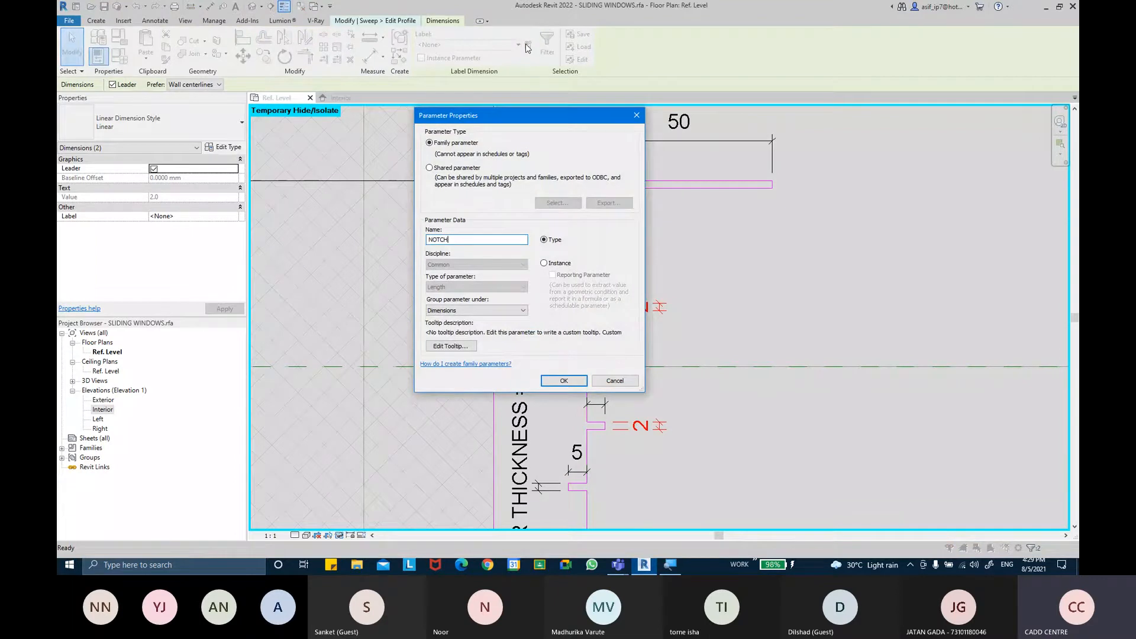
type("THICKNESS")
key("Return")
left_click(793, 165)
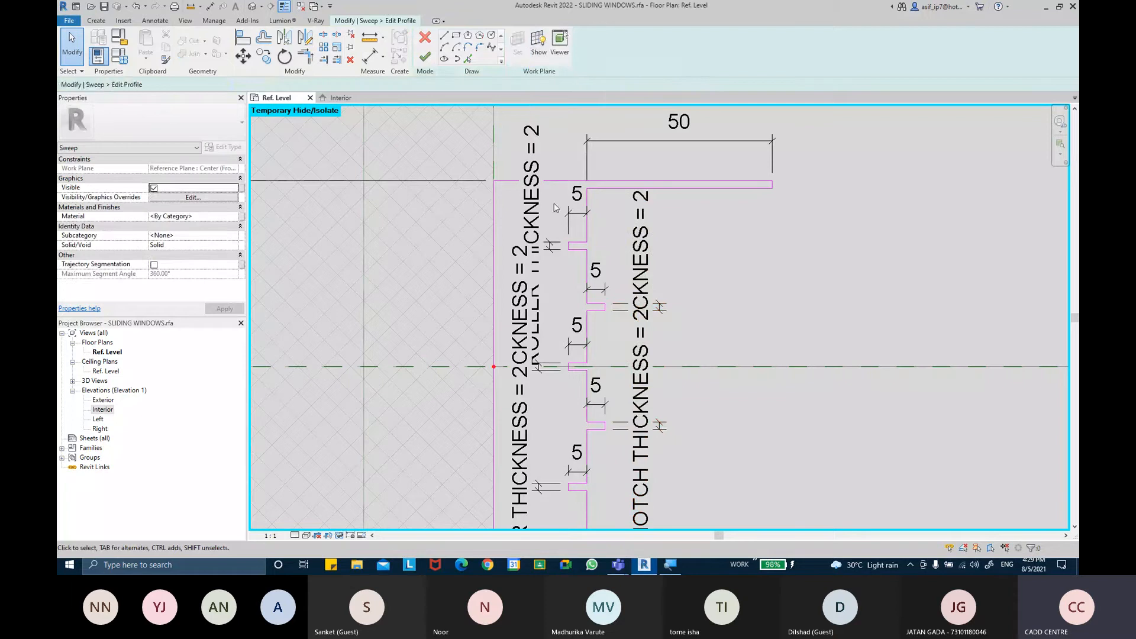
Label the three outer-face notches' 5 mm depth dimensions with a new ROLLER DEPTH parameter
left_click(566, 223)
left_click(575, 344, "ctrl")
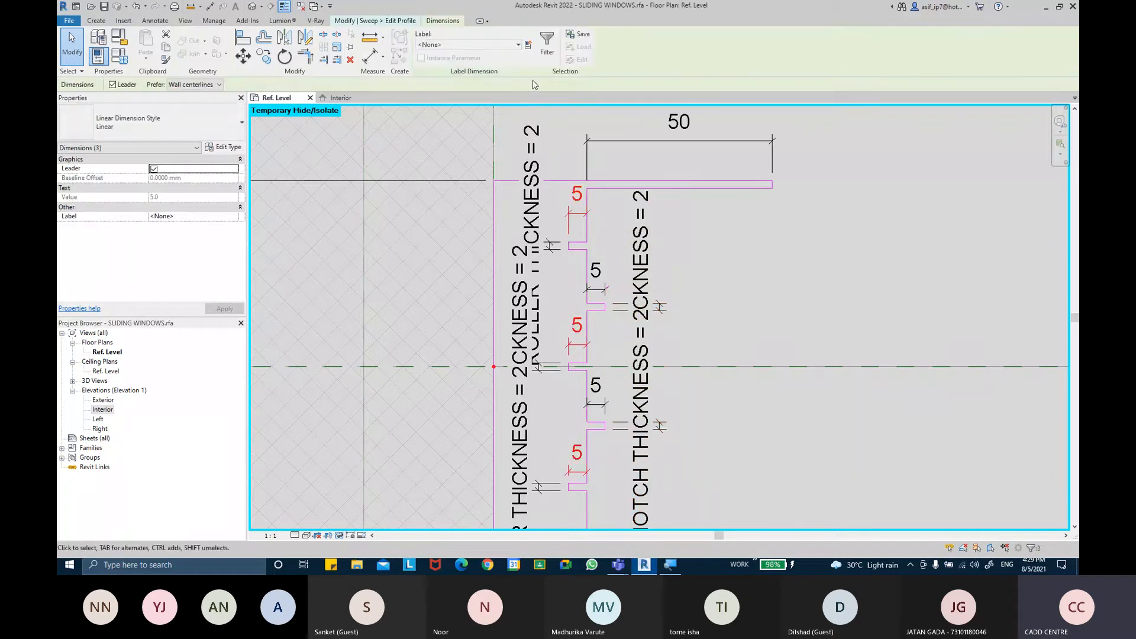
left_click(525, 51)
type("ROLLER")
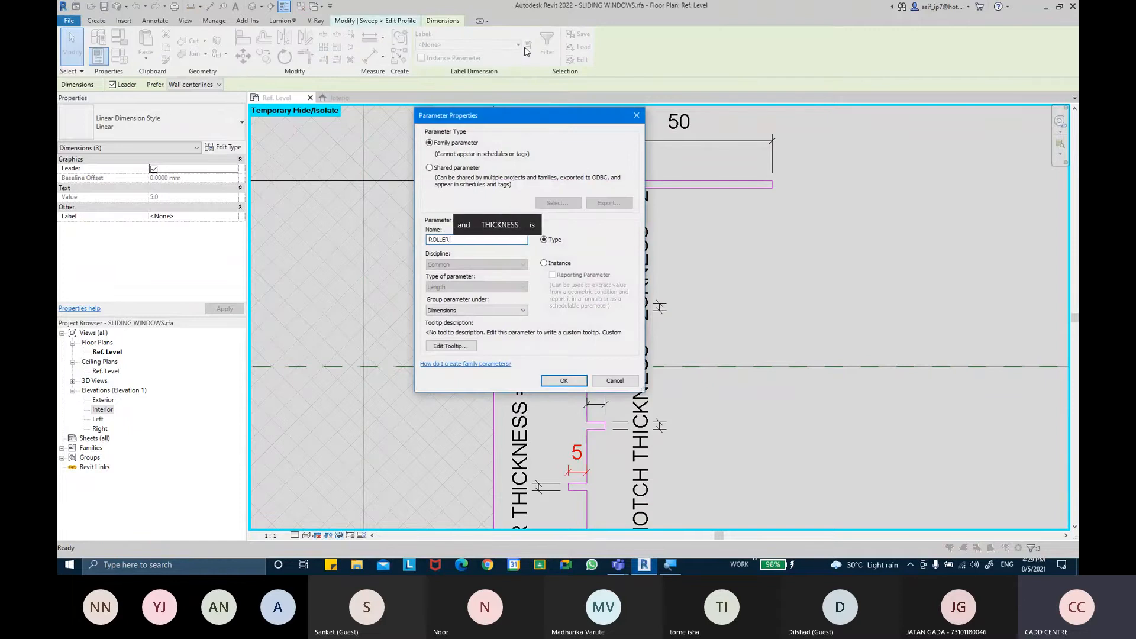
type("DEPTH")
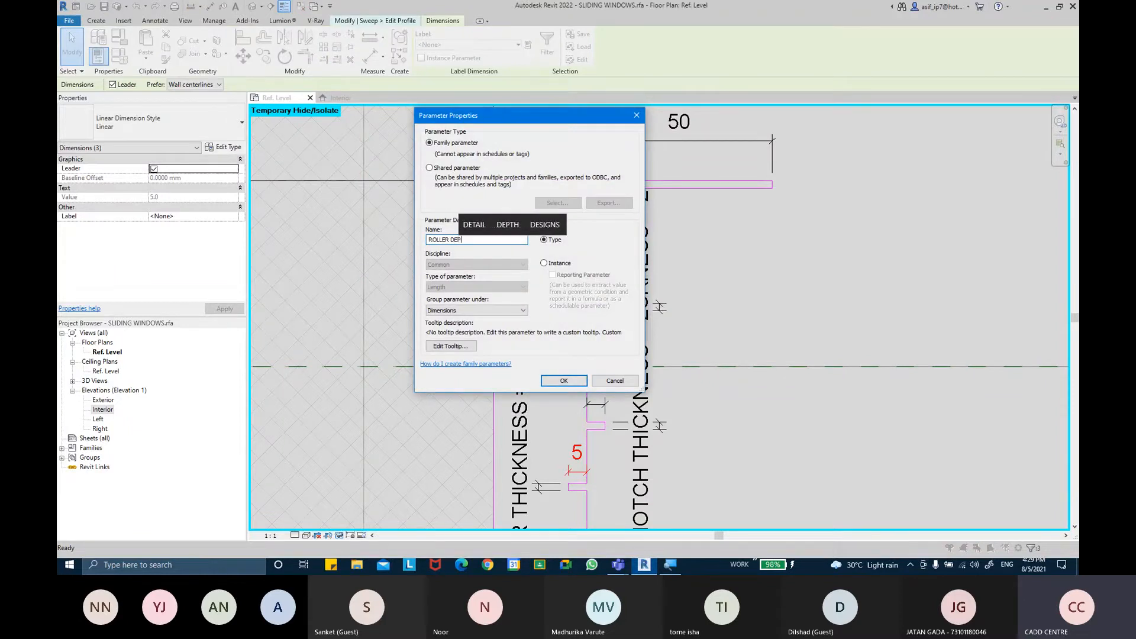
left_click(562, 380)
left_click(722, 270)
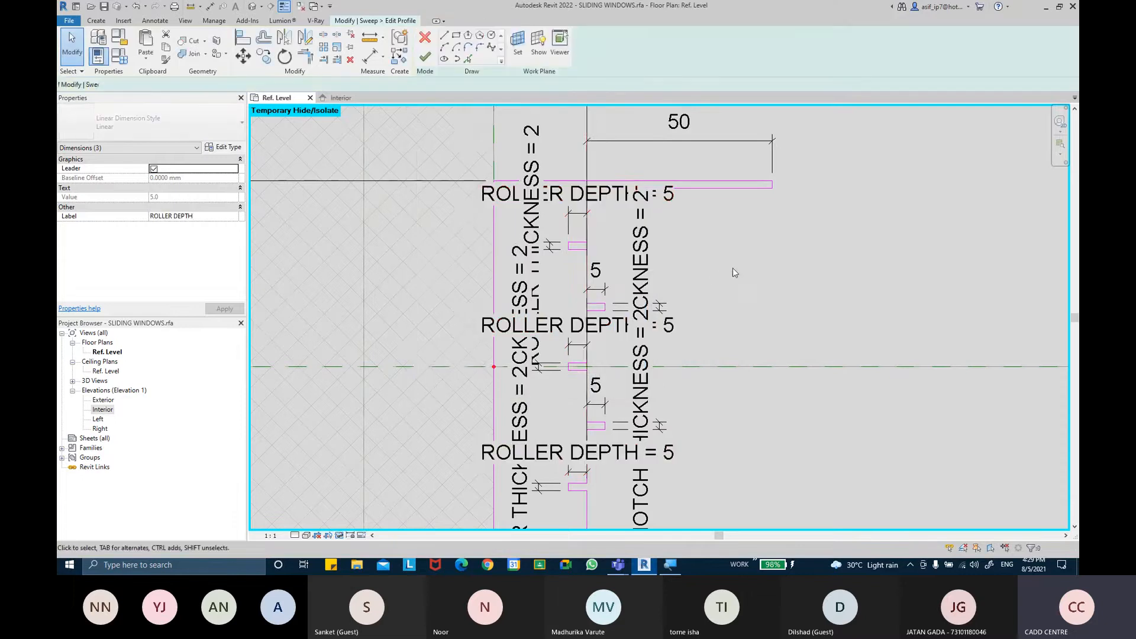
Select the two inner-face notches' 5 mm depth dimensions
left_click(598, 292)
left_click(599, 408, "ctrl")
left_click(528, 45)
type("NOTCH ")
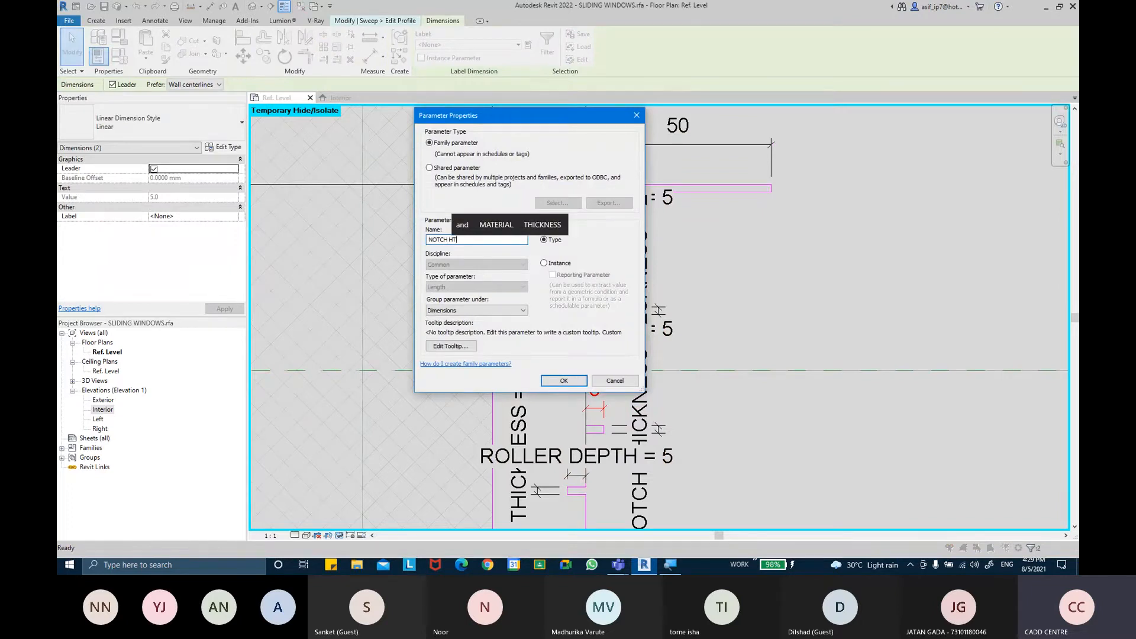
type("HT")
left_click(636, 115)
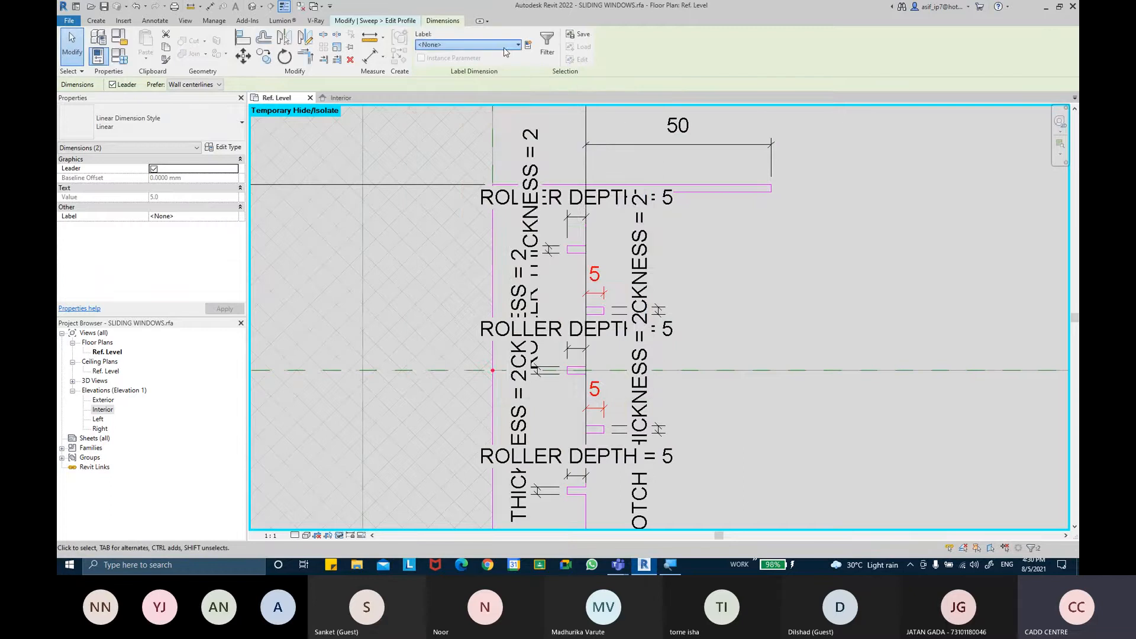
Label the two inner-face notches' depth dimensions with the existing NOTCH HT CHANNEL parameter
left_click(514, 46)
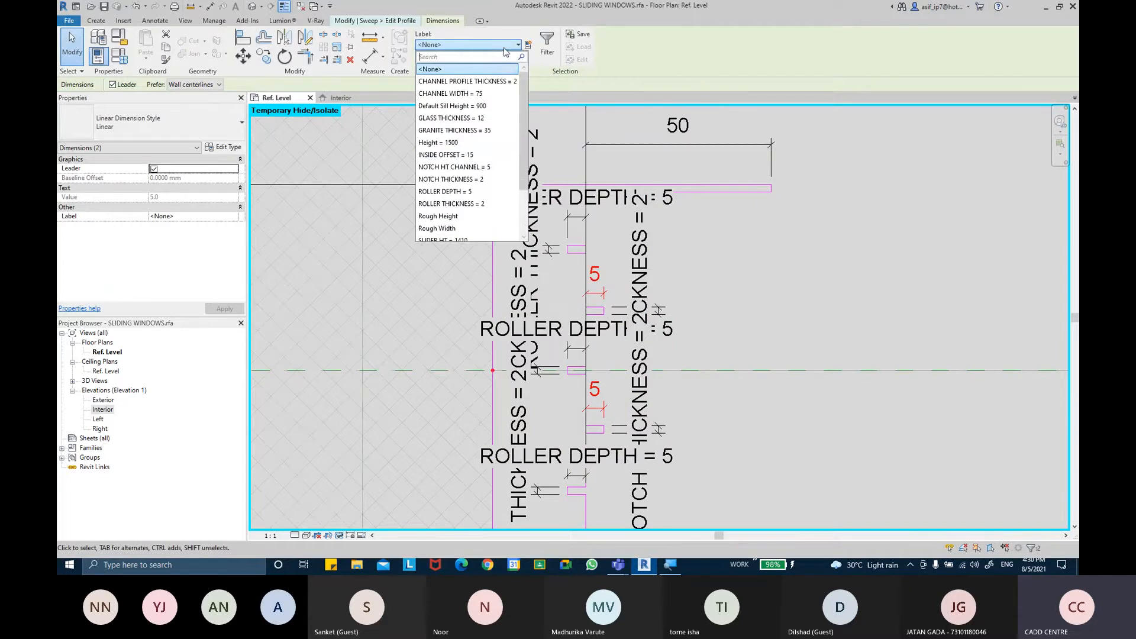
left_click(471, 167)
scroll(765, 289, "down", 4)
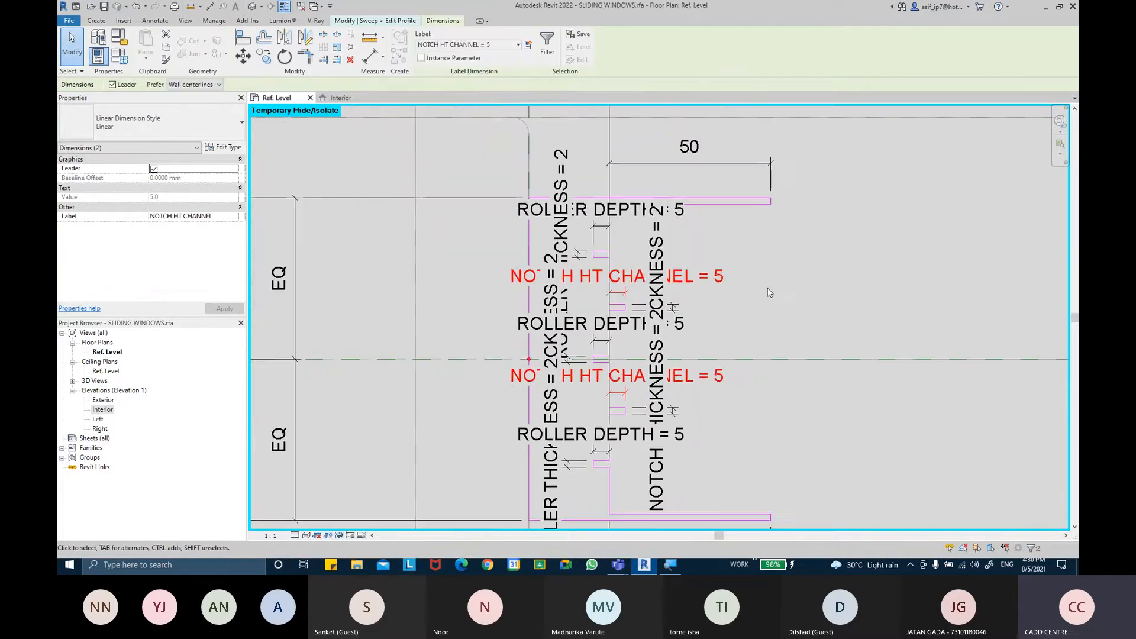
left_click(723, 280)
scroll(719, 287, "down", 2)
middle_click_drag(716, 289, 710, 291)
scroll(708, 281, "down", 3)
mouse_move(684, 343)
middle_mouse_down()
mouse_move(668, 332)
mouse_move(740, 326)
mouse_move(730, 308)
middle_mouse_up()
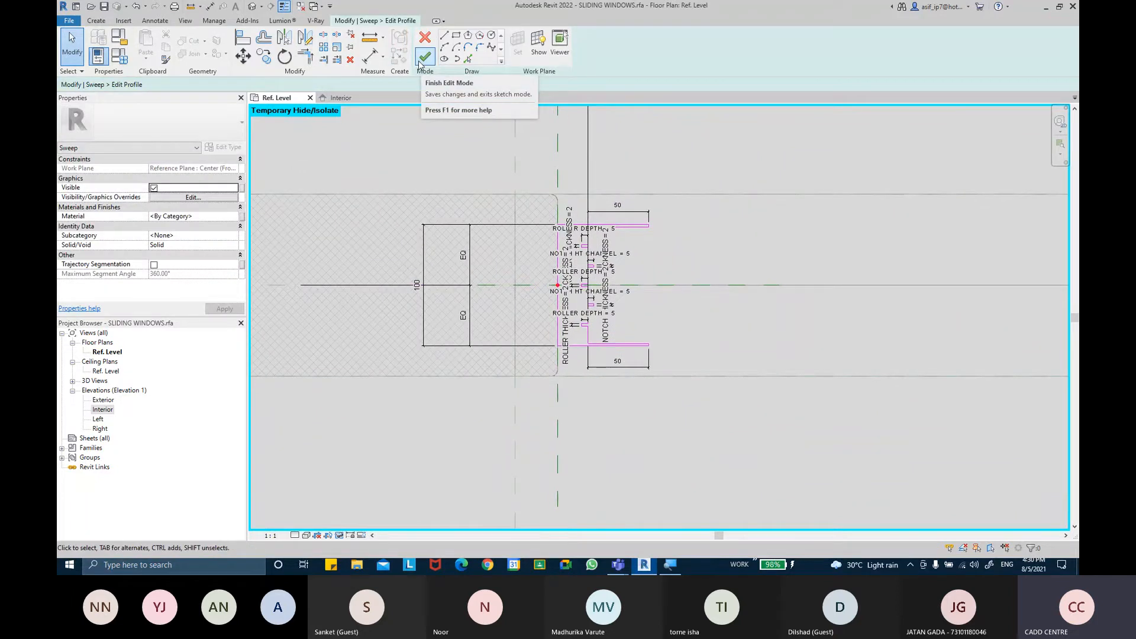
mouse_move(658, 238)
middle_mouse_down()
mouse_move(650, 279)
mouse_move(628, 266)
middle_mouse_up()
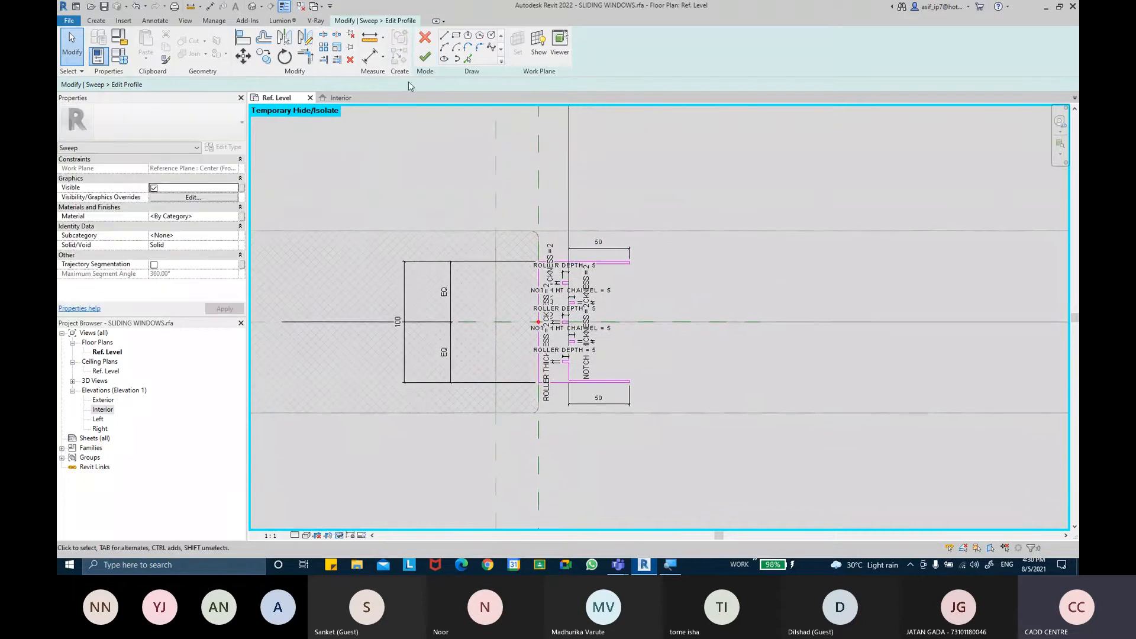
left_click(247, 38)
scroll(446, 329, "down", 2)
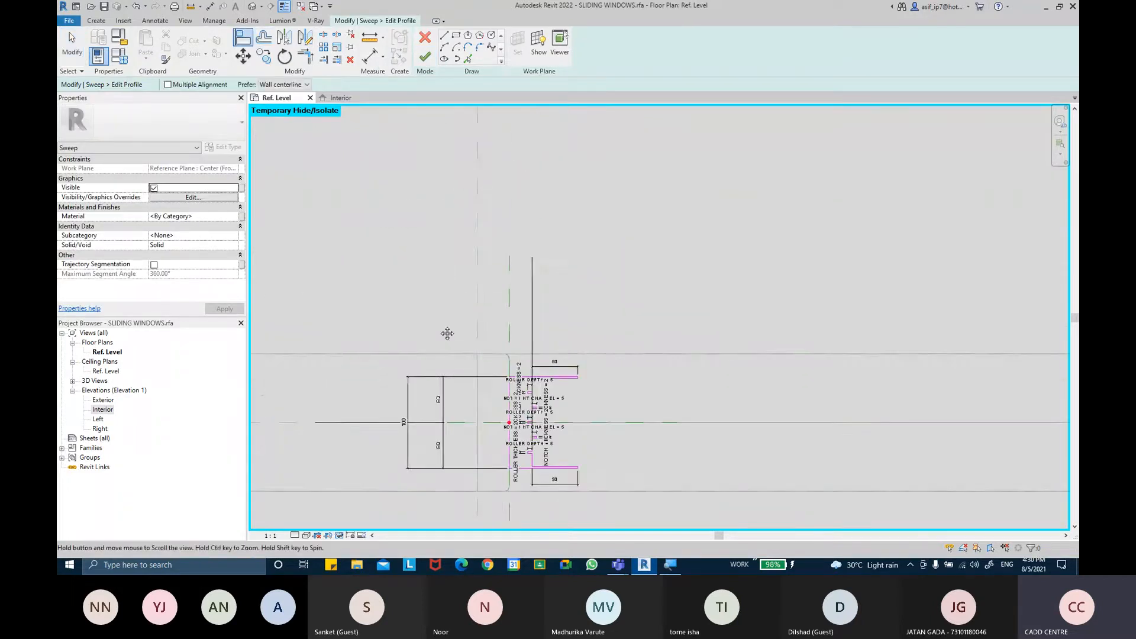
scroll(468, 284, "up", 2)
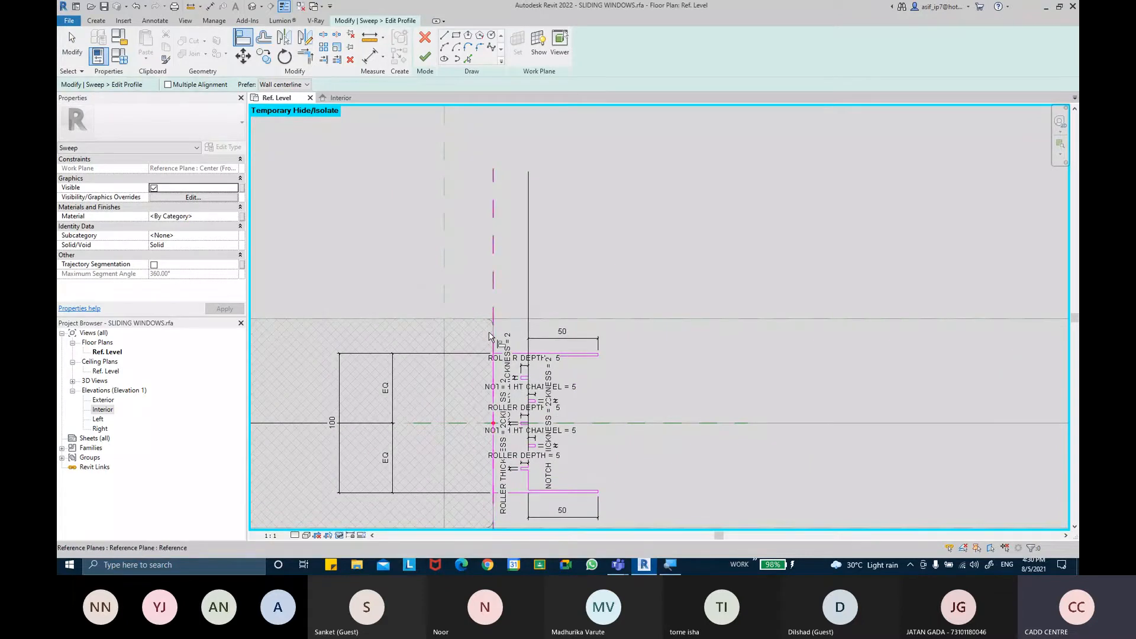
left_click(490, 335)
middle_click_drag(623, 273, 602, 149)
mouse_move(625, 397)
middle_mouse_down()
mouse_move(697, 335)
mouse_move(696, 360)
middle_mouse_up()
scroll(523, 303, "up", 2)
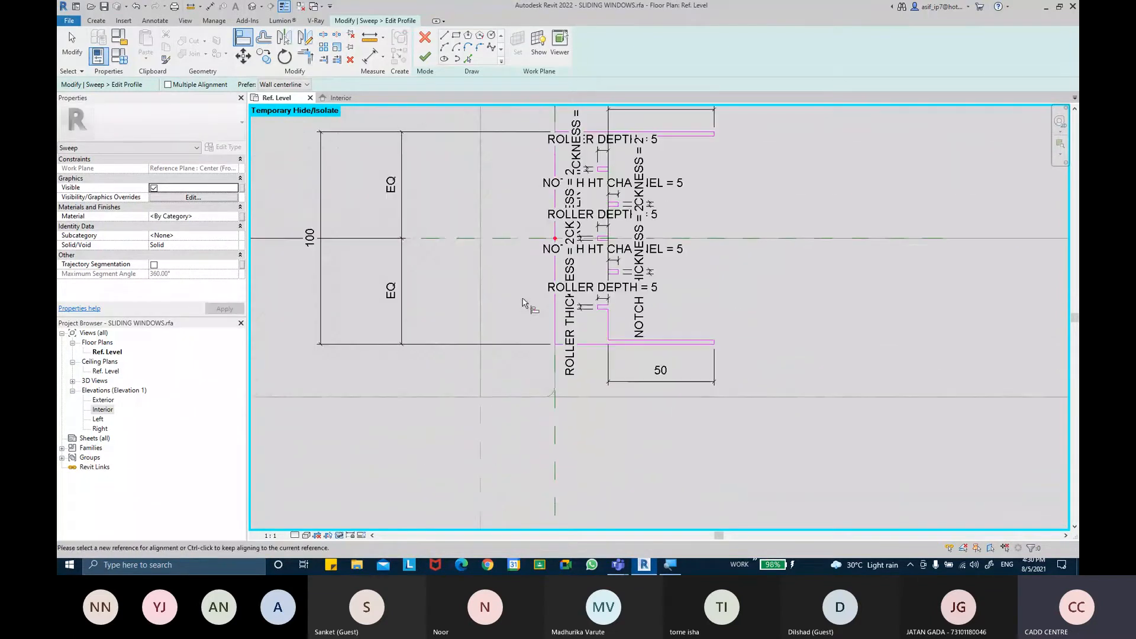
Finish the profile sketch and complete the frame sweep
left_click(425, 58)
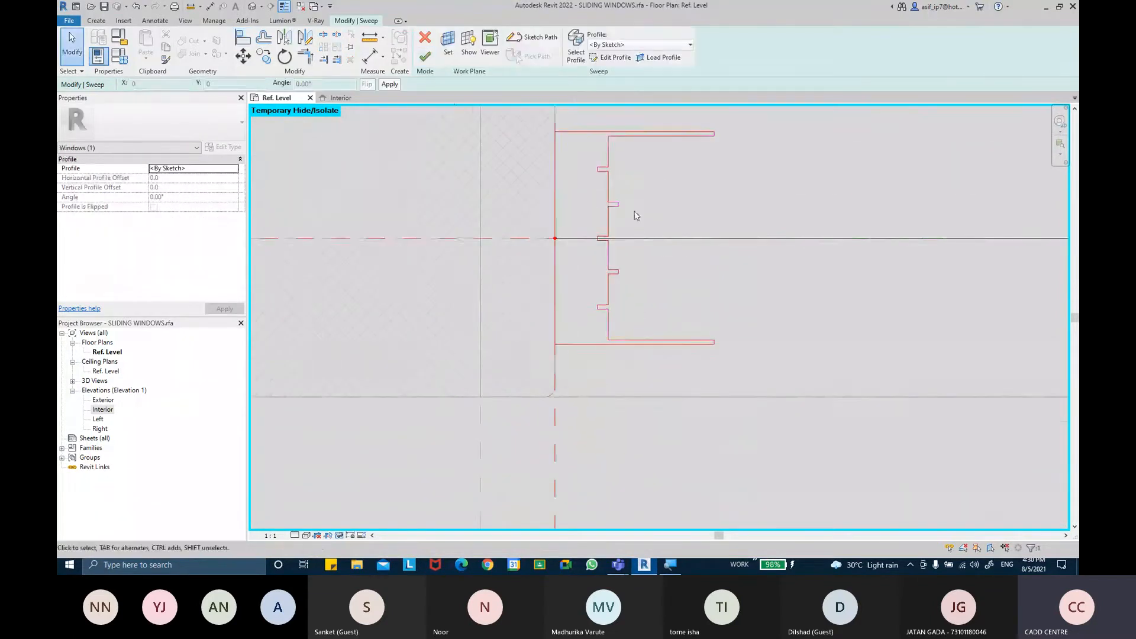
left_click(423, 59)
scroll(680, 287, "down", 3)
middle_click_drag(749, 286, 551, 286)
left_click(582, 353)
scroll(702, 398, "down", 2)
middle_click_drag(702, 398, 510, 393)
scroll(840, 331, "up", 6)
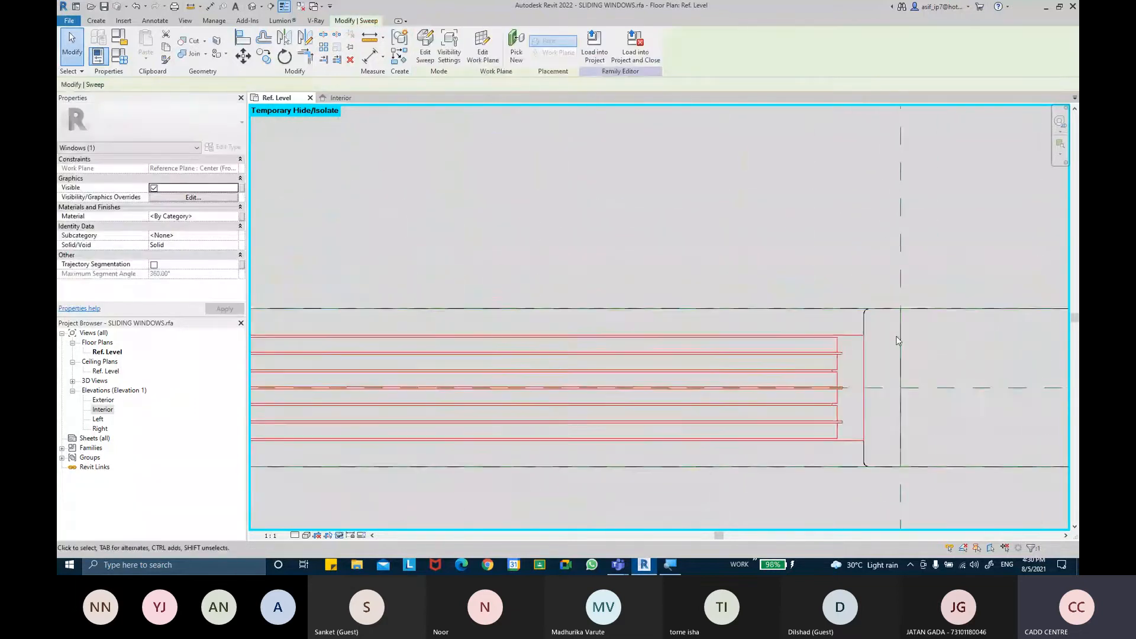
Open the default 3D view and temporarily hide the sliding panels to expose the frame sweep
middle_click_drag(892, 360, 885, 279)
left_click(884, 278)
scroll(740, 373, "down", 4)
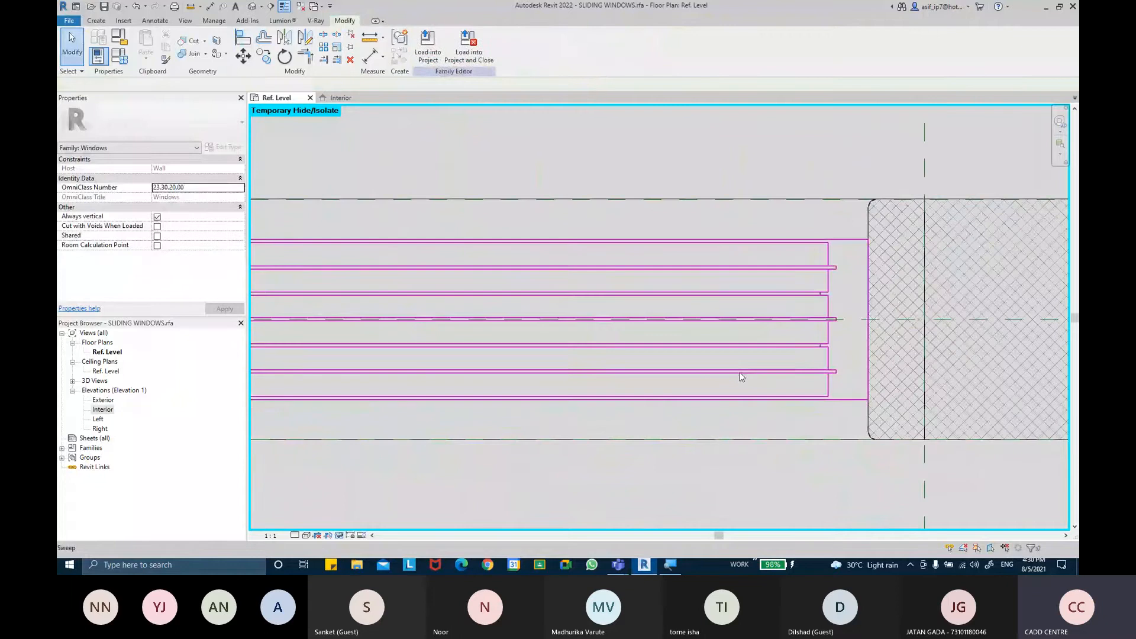
middle_click_drag(700, 373, 819, 355)
scroll(818, 355, "down", 2)
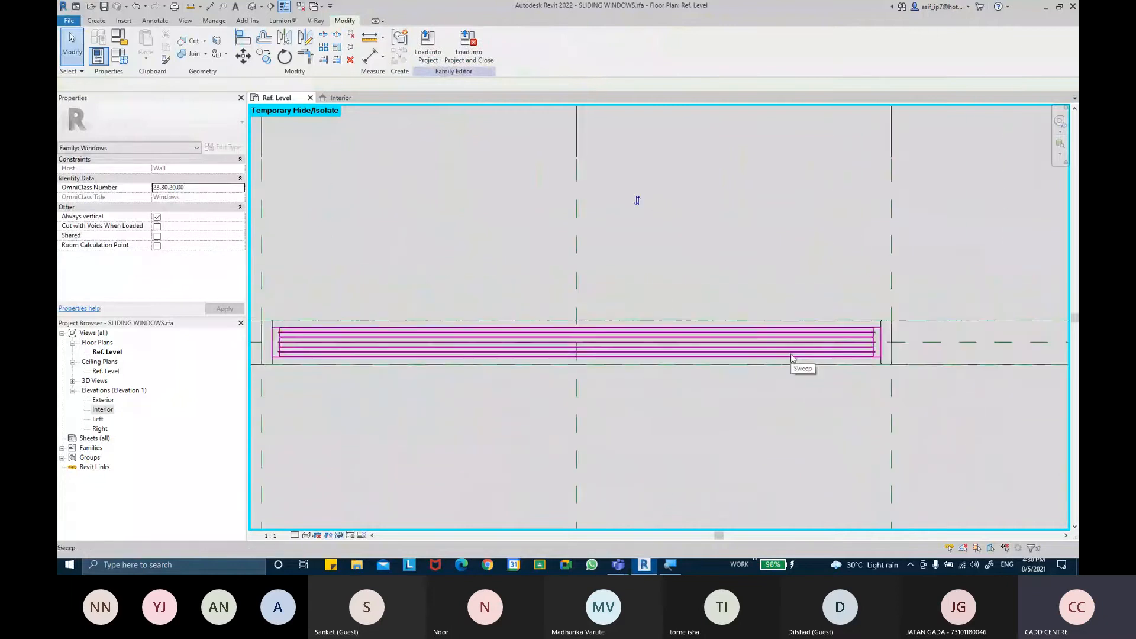
left_click(253, 5)
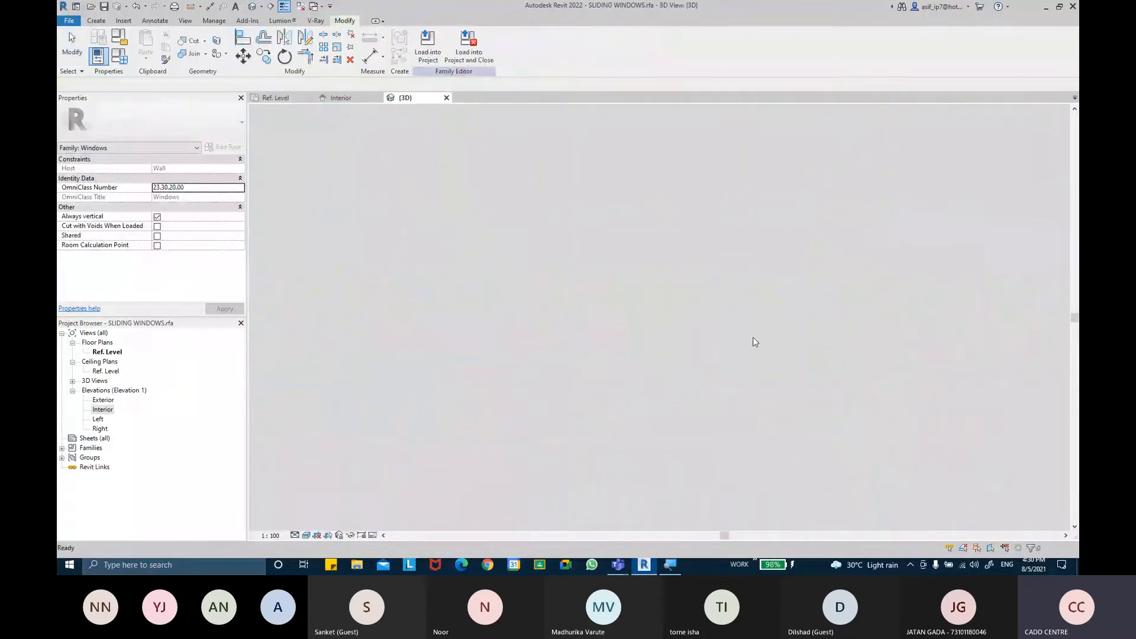
scroll(686, 355, "up", 6)
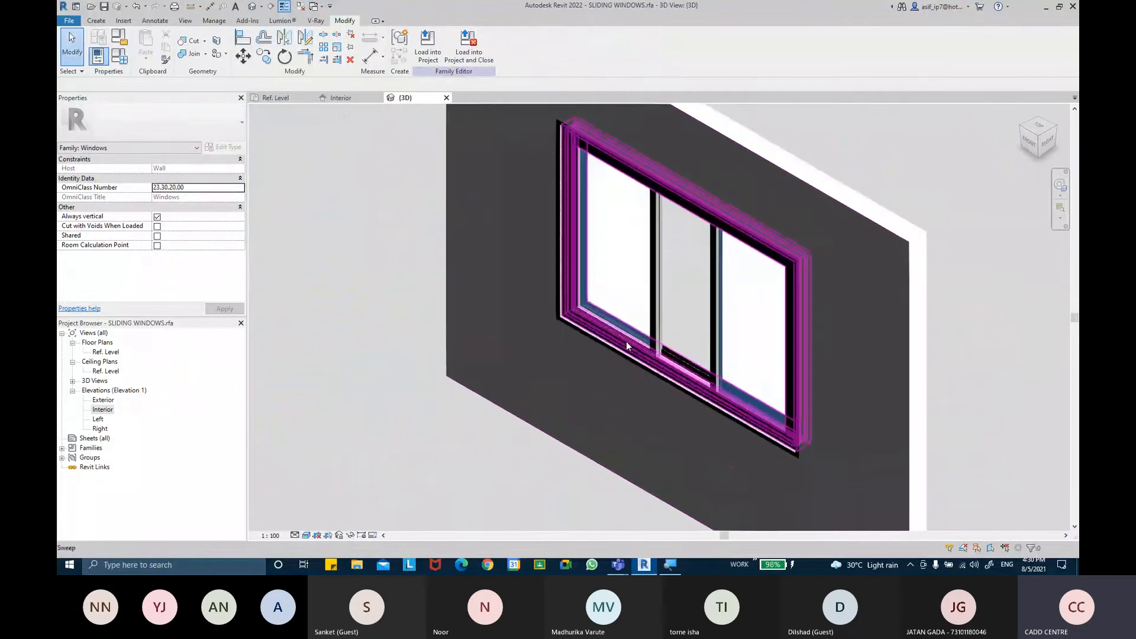
middle_click_drag(688, 333, 796, 324, "shift")
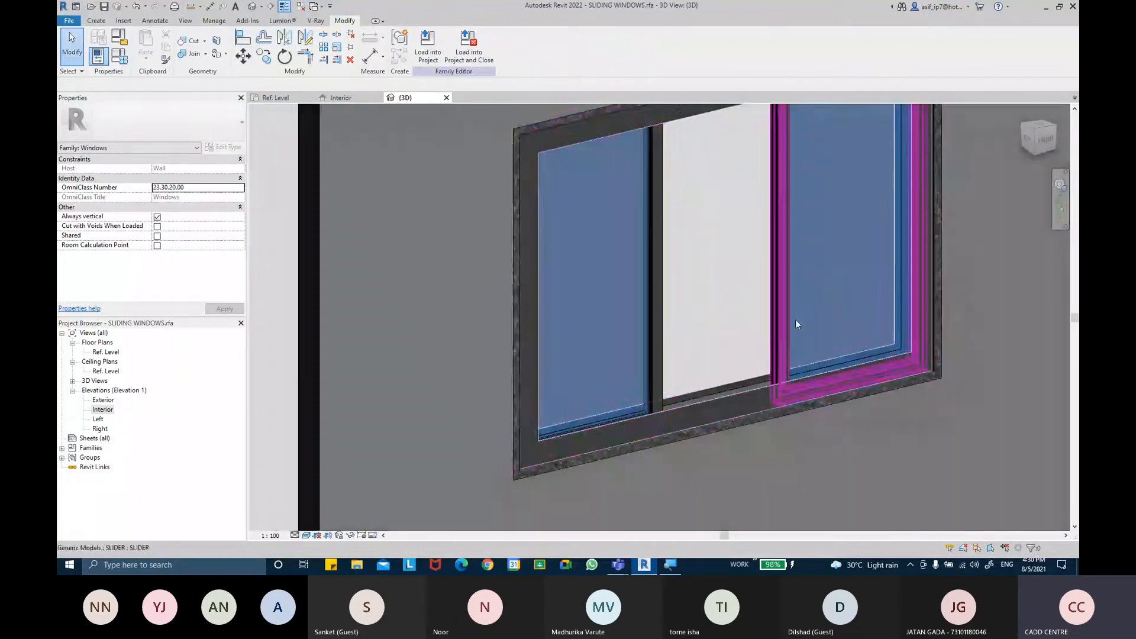
left_click(739, 381)
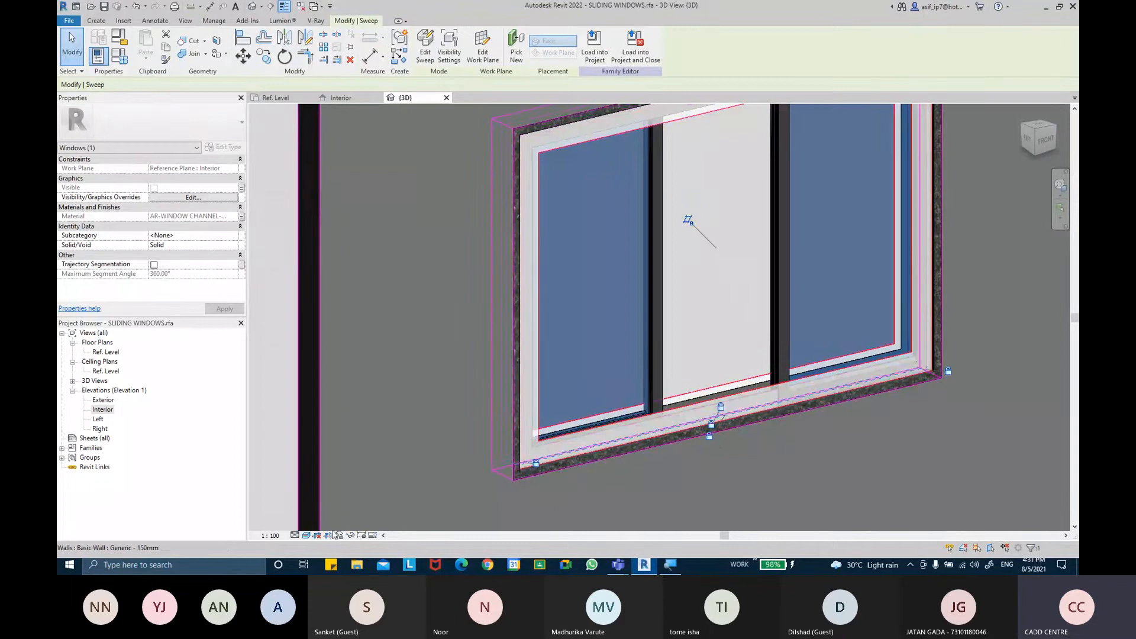
left_click(662, 369, "ctrl")
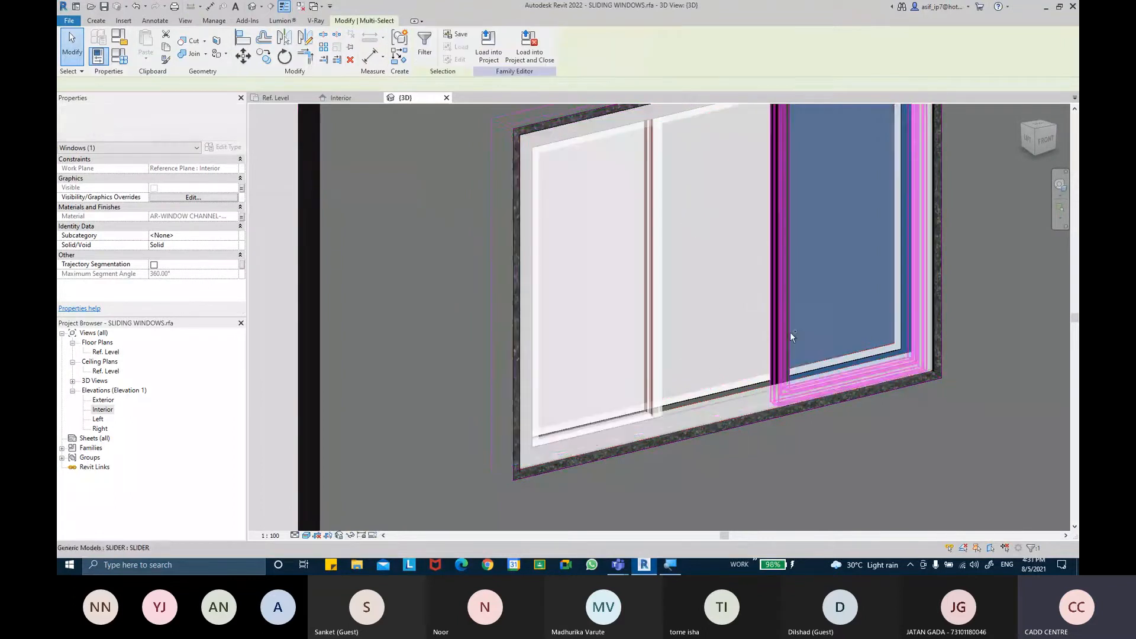
left_click(792, 330, "ctrl")
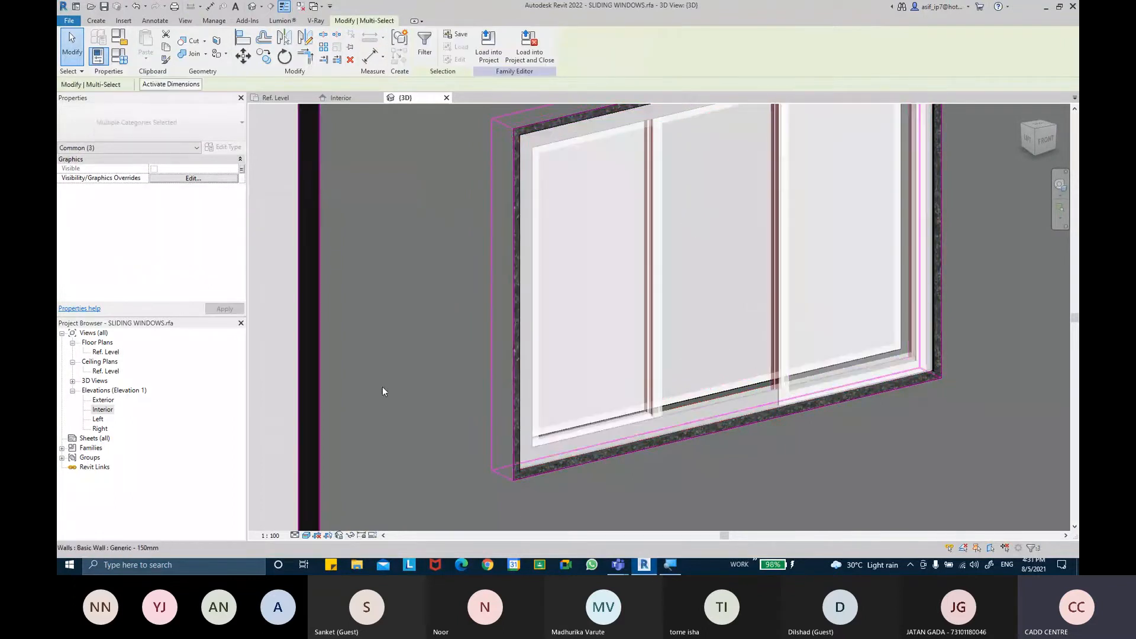
left_click(347, 535)
left_click(379, 507)
Set the frame sweep's material to AR-WINDOW CHANNEL-METAL
middle_click_drag(633, 368, 762, 415, "shift")
scroll(909, 265, "up", 4)
middle_click_drag(858, 294, 793, 355, "shift")
mouse_move(623, 172)
middle_mouse_down()
mouse_move(662, 216)
mouse_move(626, 184)
middle_mouse_up()
scroll(654, 204, "up", 5)
left_click(1008, 238)
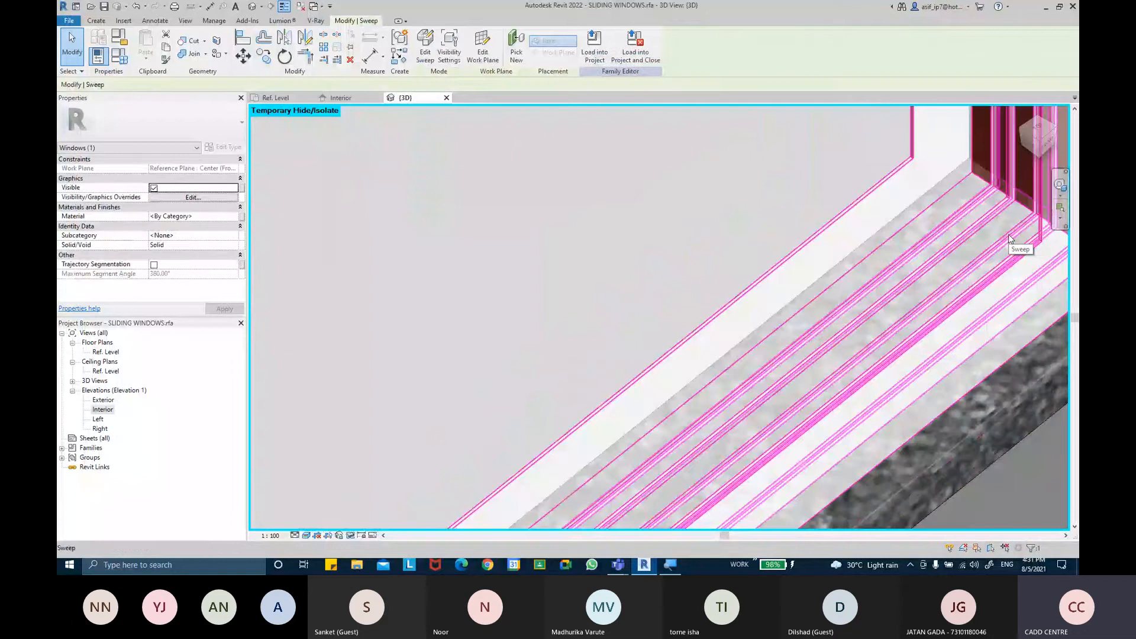
scroll(867, 309, "down", 6)
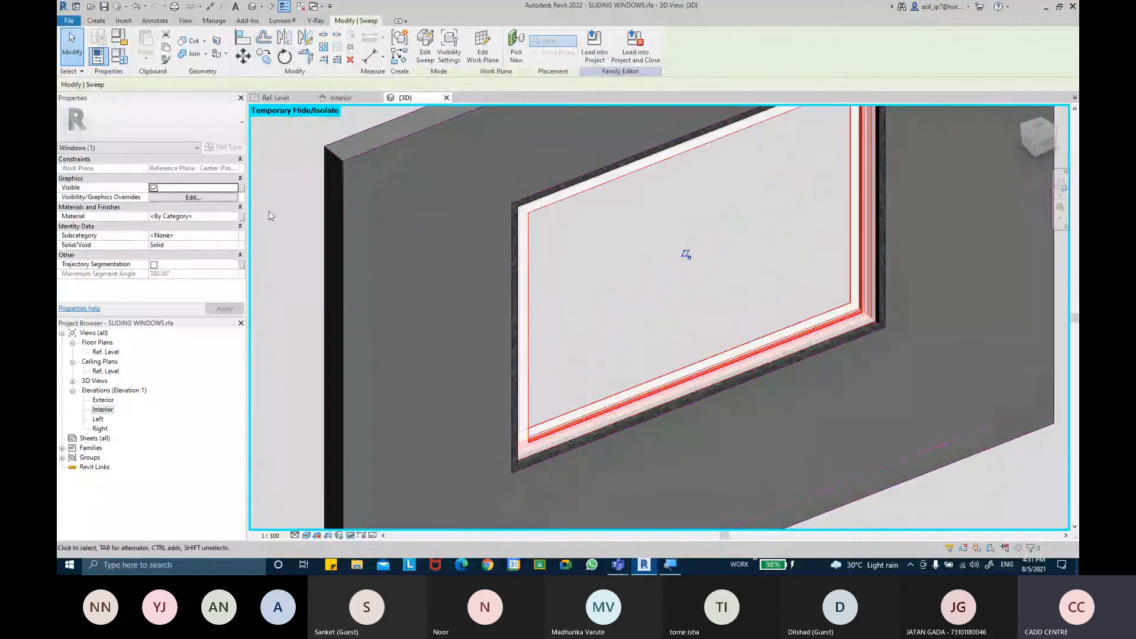
left_click(230, 217)
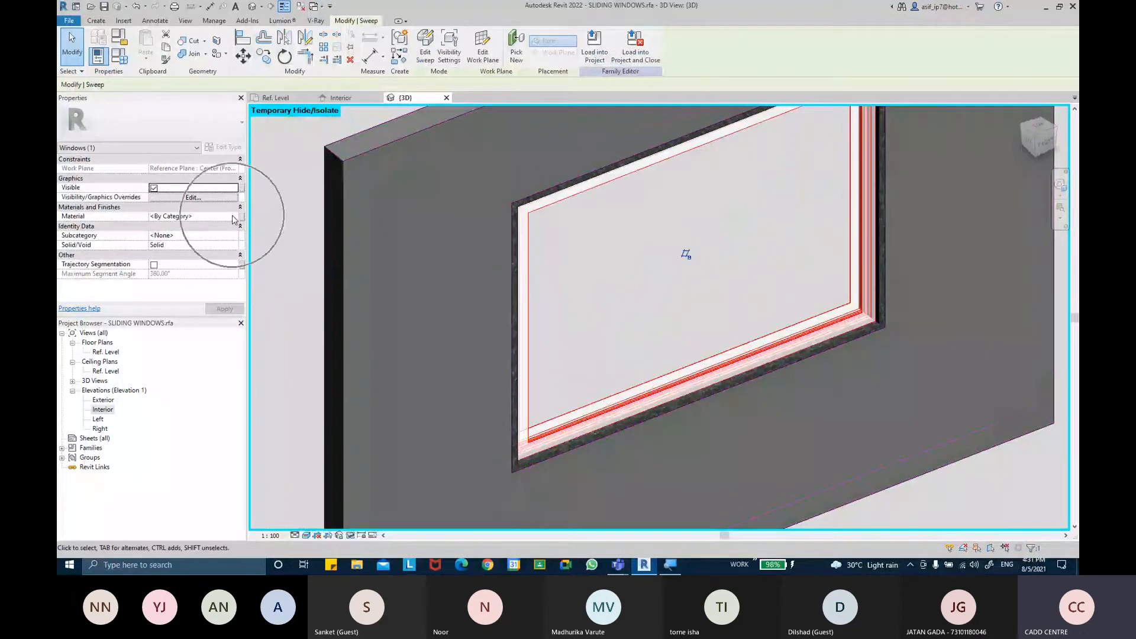
left_click(235, 217)
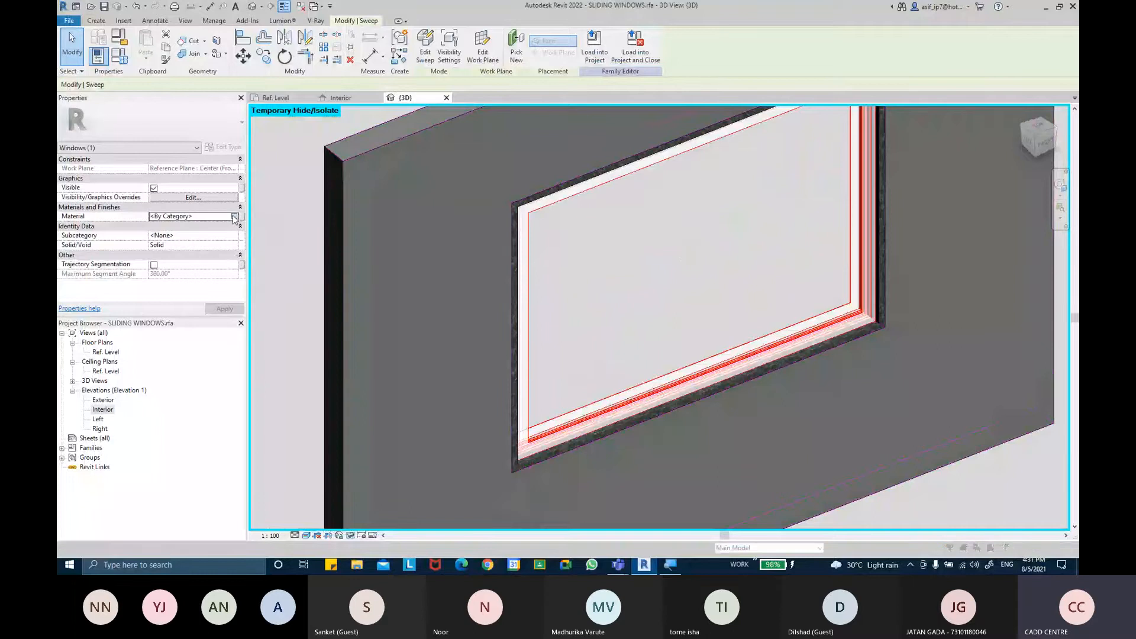
left_click(232, 216)
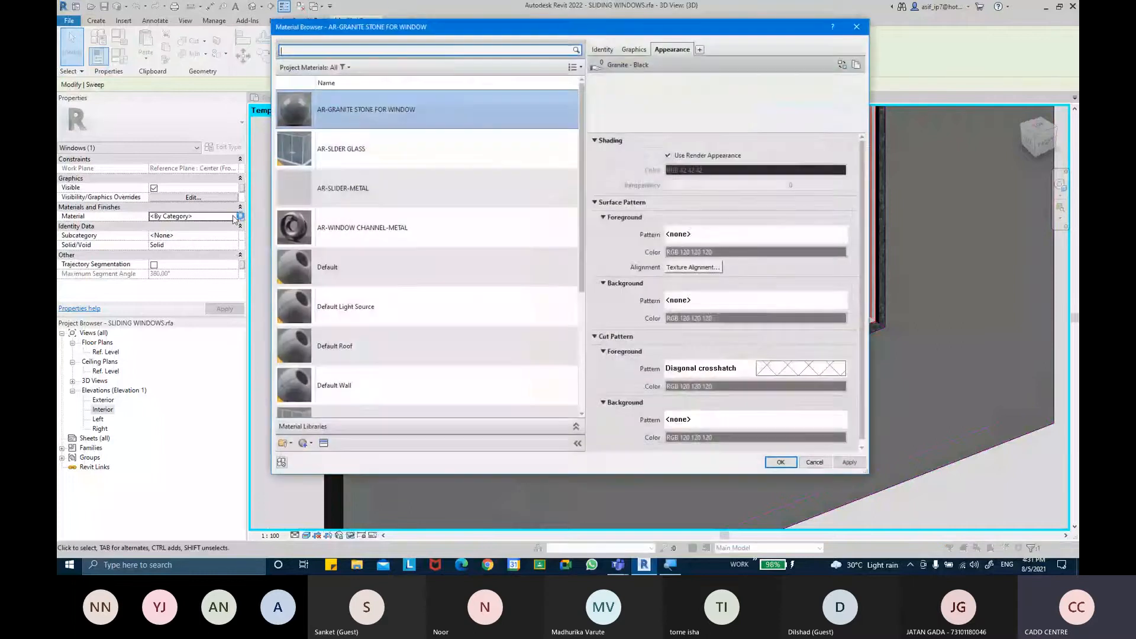
double_click(359, 234)
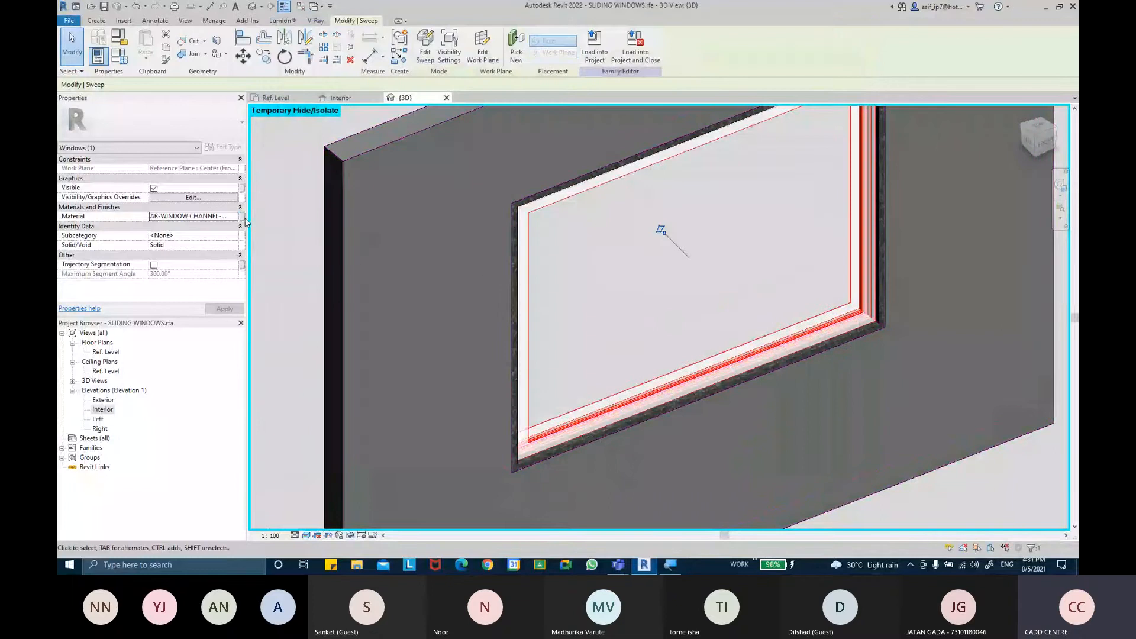
Associate the frame sweep's material with the CHANNEL MATERIAL family parameter
left_click(242, 216)
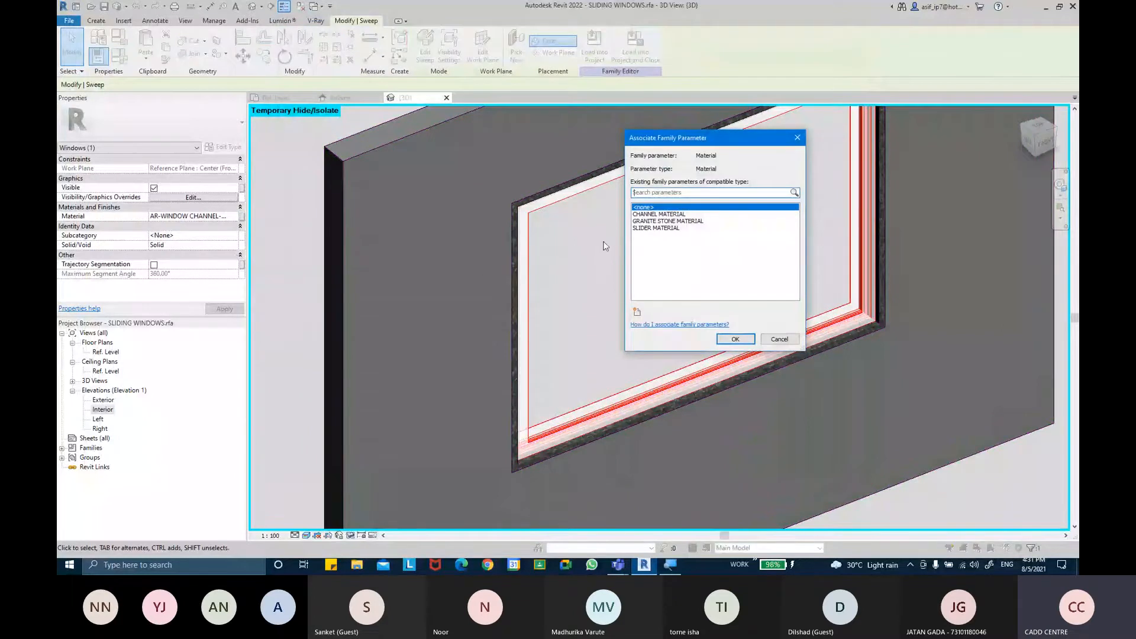
left_click(675, 216)
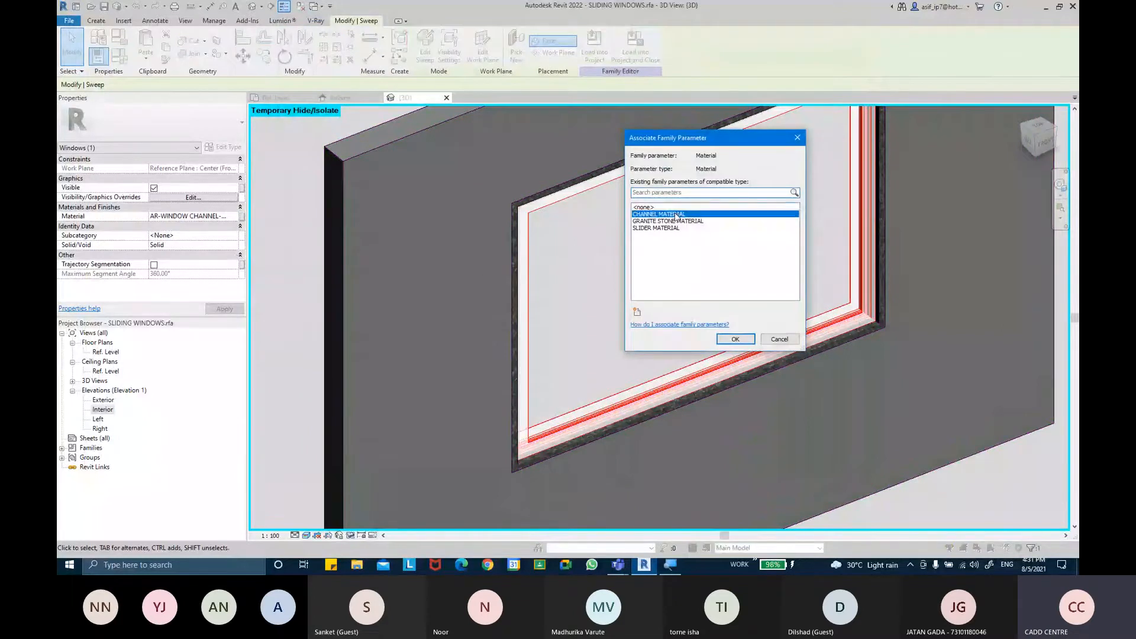
left_click(748, 343)
Inspect the frame sweep's channel grooves closely in the 3D view
left_click(658, 294)
scroll(715, 279, "down", 2)
middle_click_drag(715, 279, 515, 347, "shift")
scroll(705, 256, "up", 5)
scroll(761, 226, "up", 1)
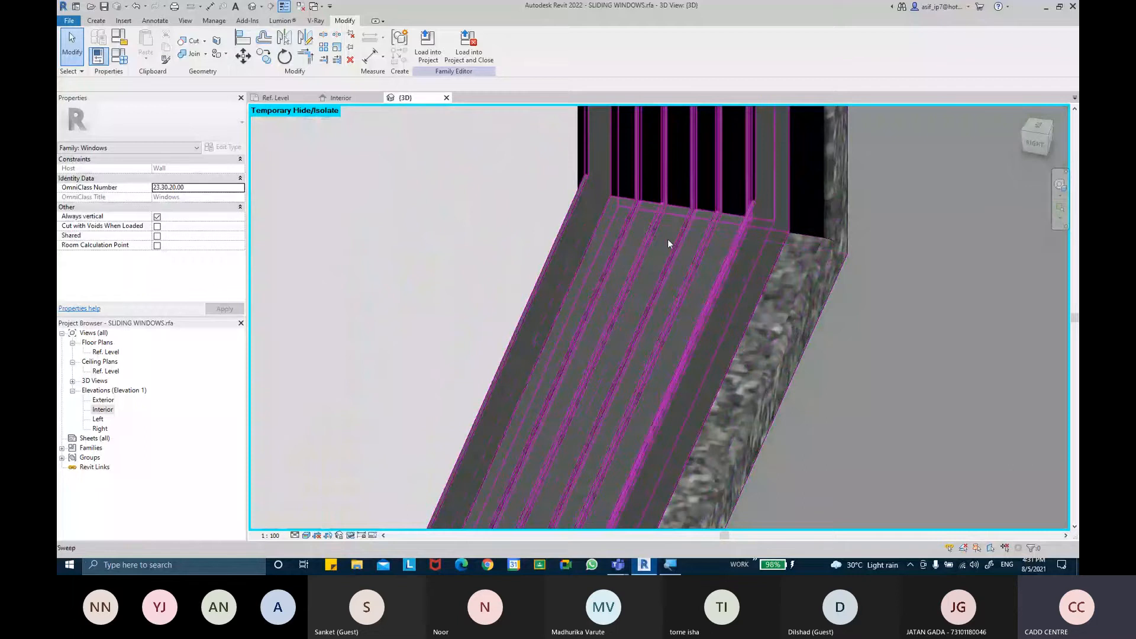
middle_click_drag(685, 250, 803, 320)
scroll(747, 239, "up", 2)
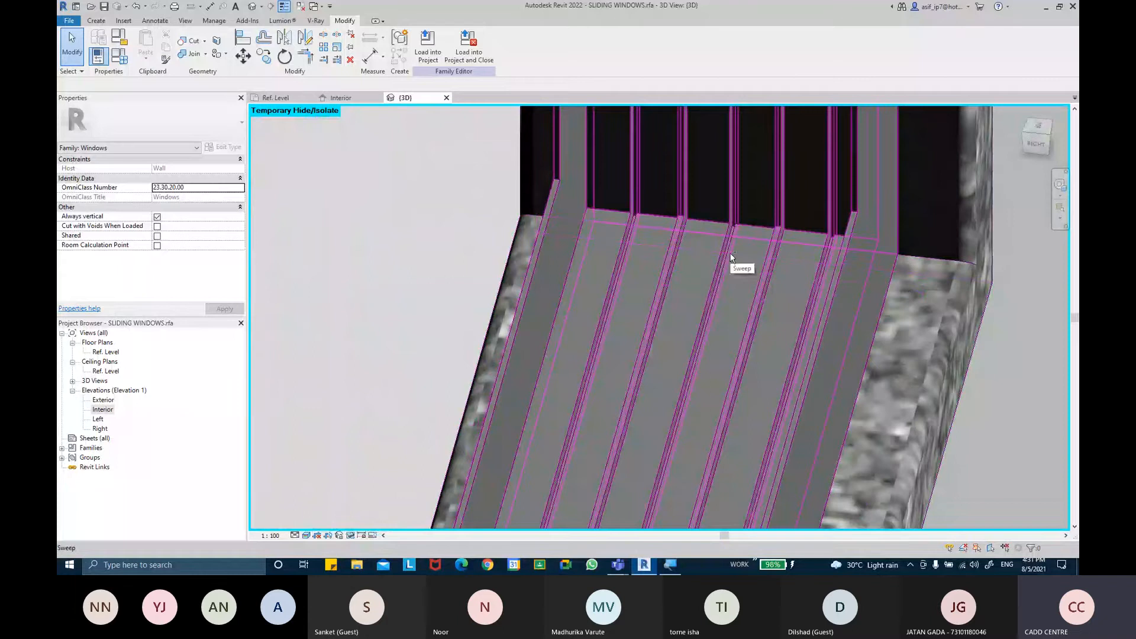
middle_click_drag(623, 257, 950, 315, "shift")
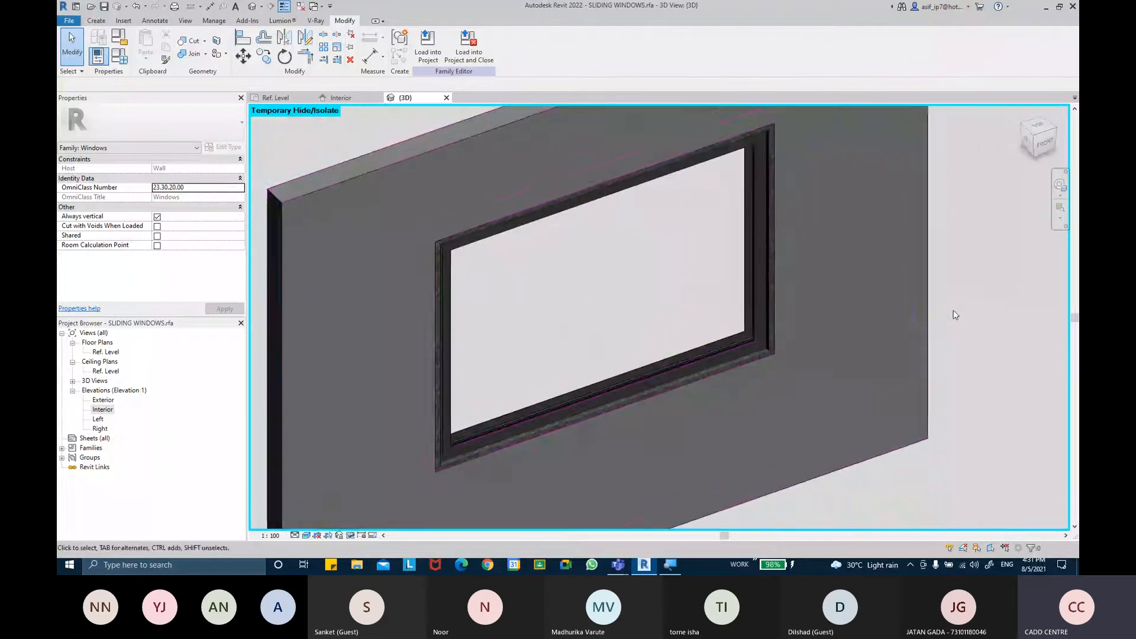
Open the Interior elevation and add an aligned dimension across the window frame's overall width
left_click(98, 410)
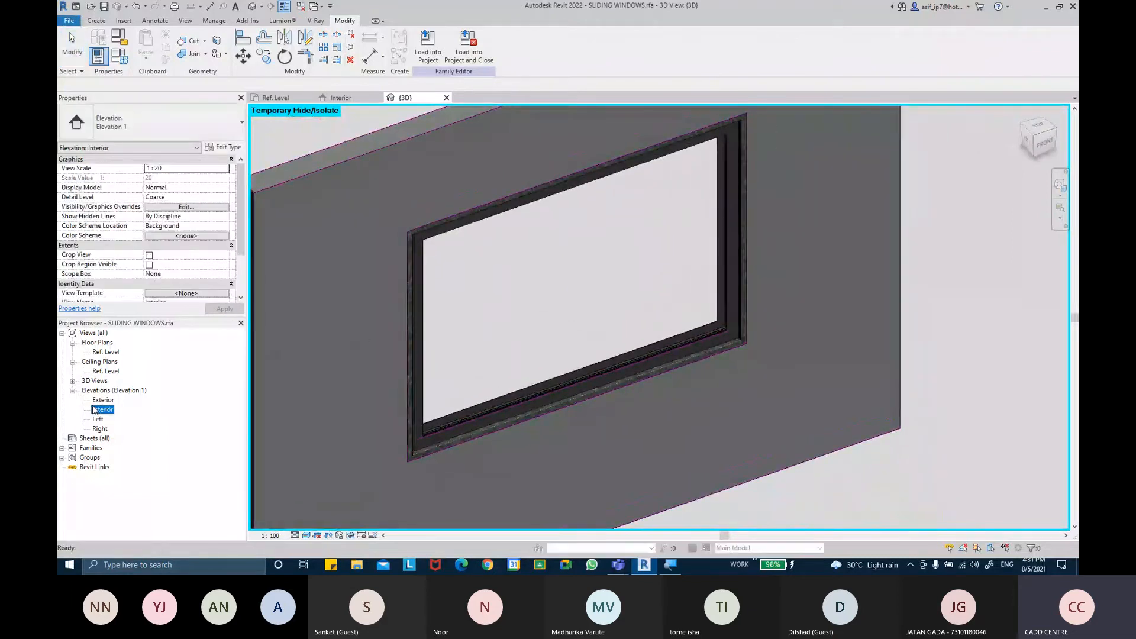
double_click(102, 409)
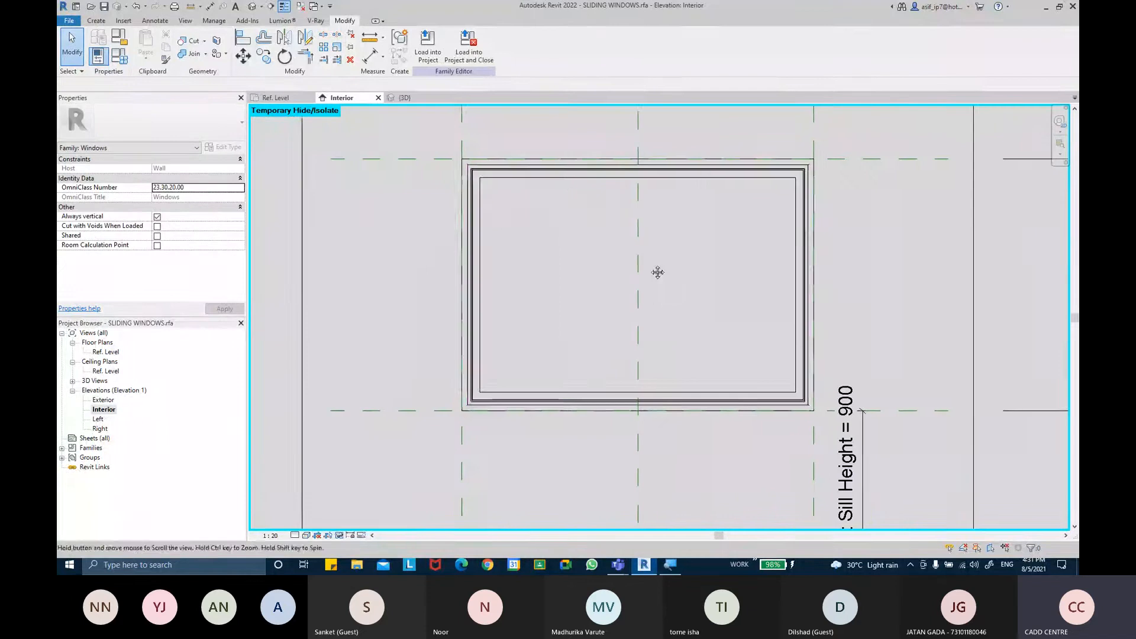
scroll(503, 237, "down", 1)
key("d")
key("i")
scroll(467, 201, "up", 5)
scroll(456, 237, "up", 2)
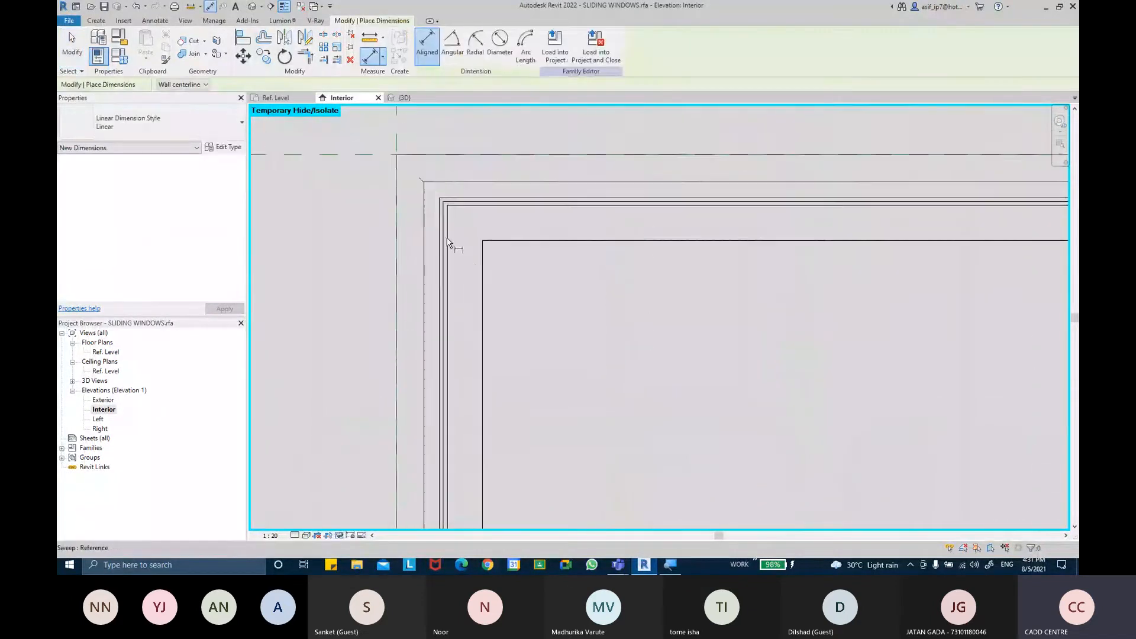
scroll(447, 243, "up", 2)
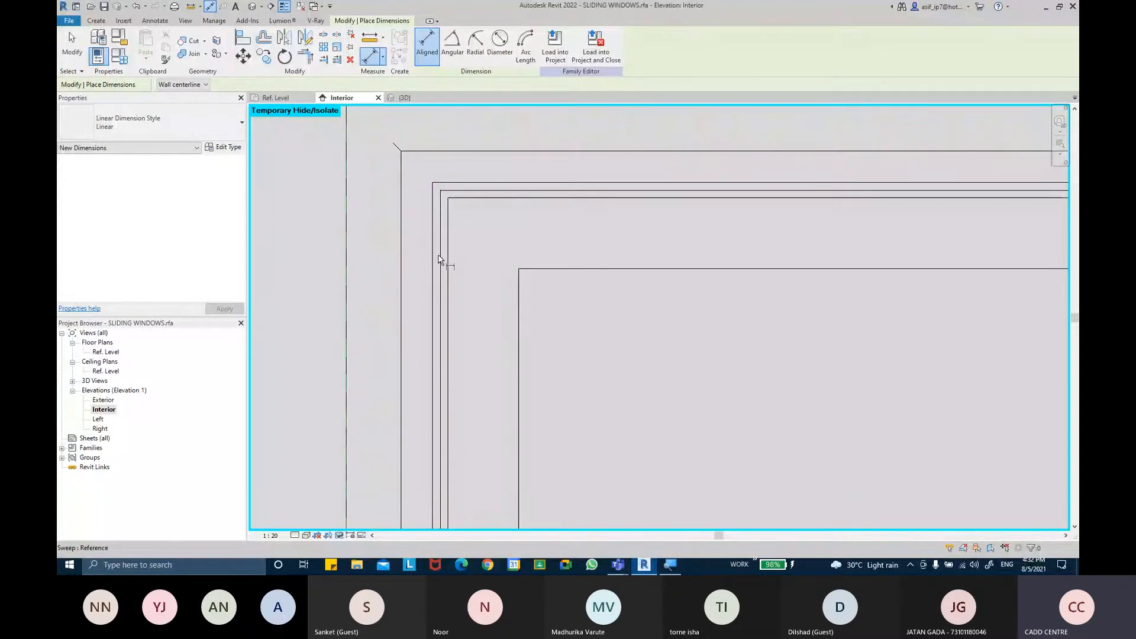
scroll(439, 268, "down", 2)
scroll(440, 269, "up", 1)
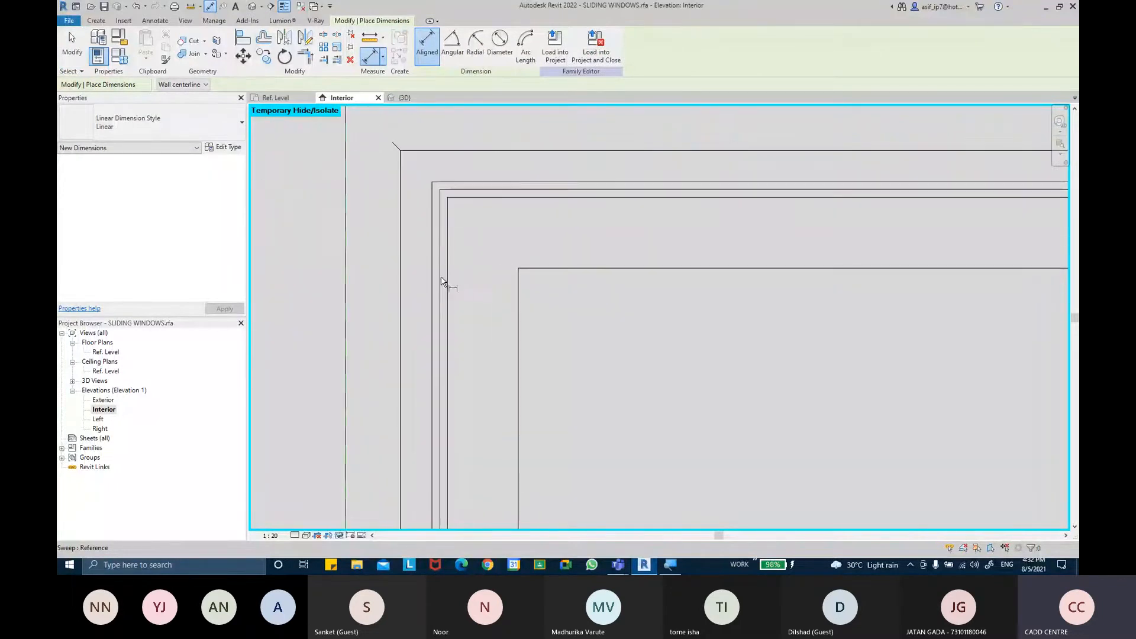
left_click(441, 279)
scroll(612, 332, "down", 5)
scroll(828, 346, "up", 2)
middle_click_drag(823, 346, 631, 407)
scroll(603, 307, "up", 1)
scroll(594, 307, "up", 3)
left_click(623, 408)
scroll(523, 387, "down", 4)
middle_click_drag(443, 385, 760, 339)
left_click(666, 217)
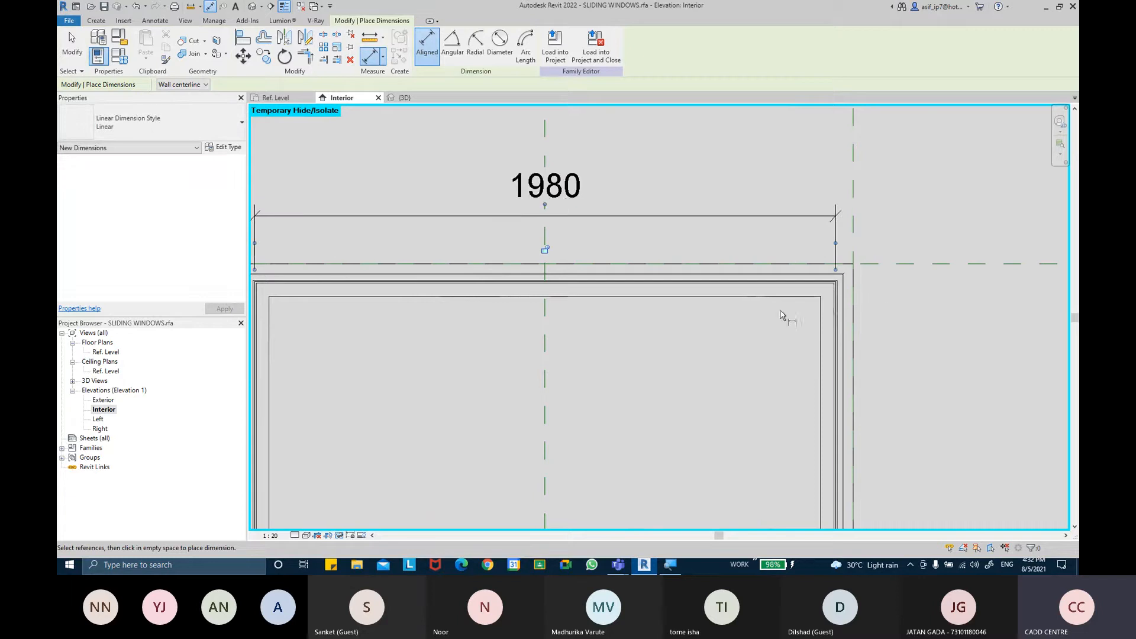
scroll(875, 315, "up", 5)
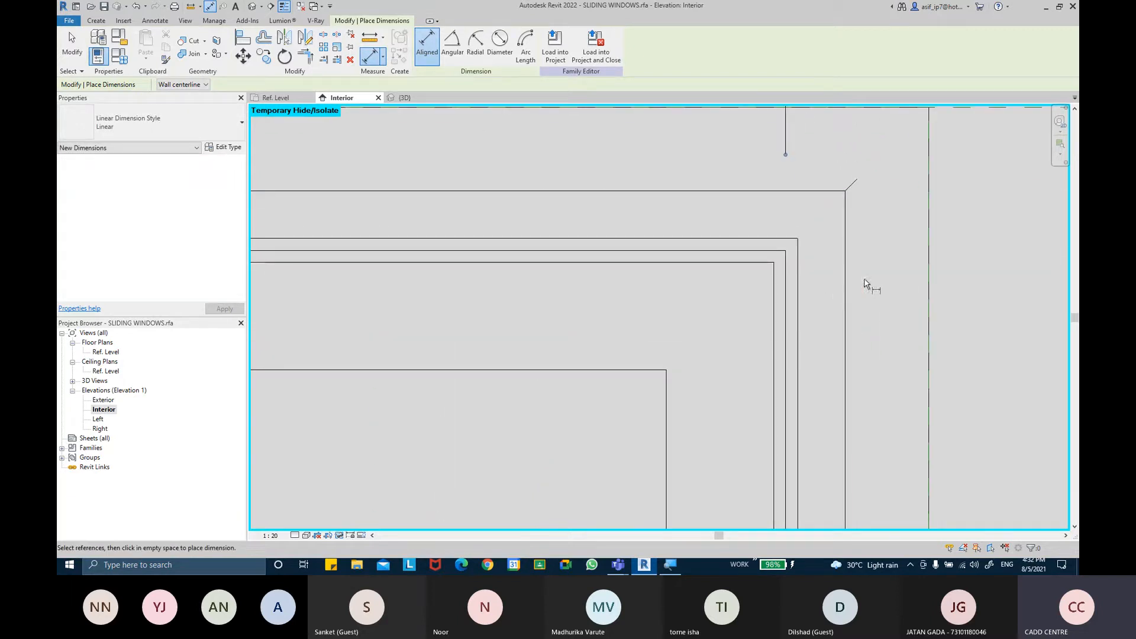
key("Escape")
key("Escape")
Set the Interior elevation's visual style to Shaded
left_click(306, 534)
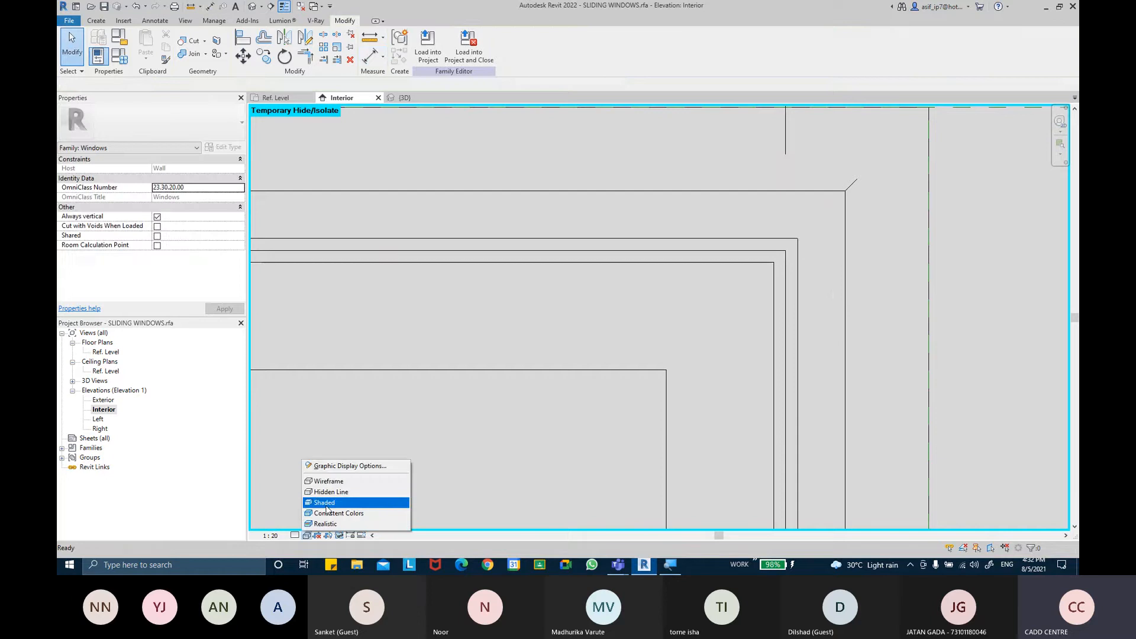
left_click(325, 502)
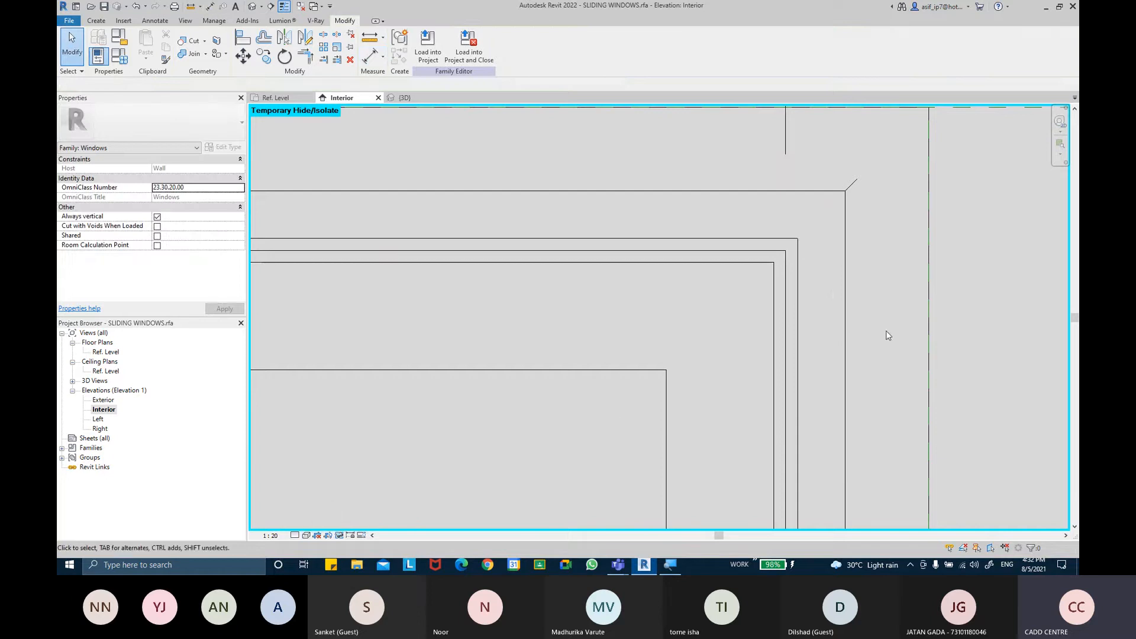
left_click(295, 534)
left_click(307, 528)
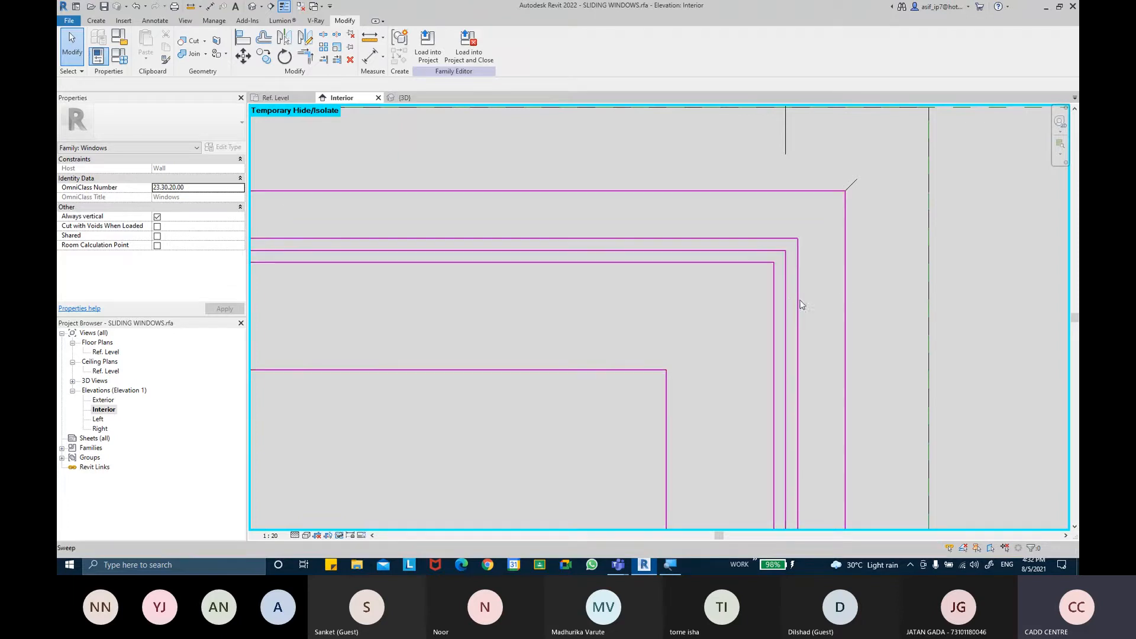
Examine the frame's corners and edges in the Interior elevation
key("ctrl")
scroll(787, 304, "down", 5)
scroll(686, 307, "down", 3)
middle_click_drag(577, 313, 1057, 298)
scroll(532, 309, "up", 6)
key("ctrl")
key("ctrl")
scroll(484, 310, "up", 2)
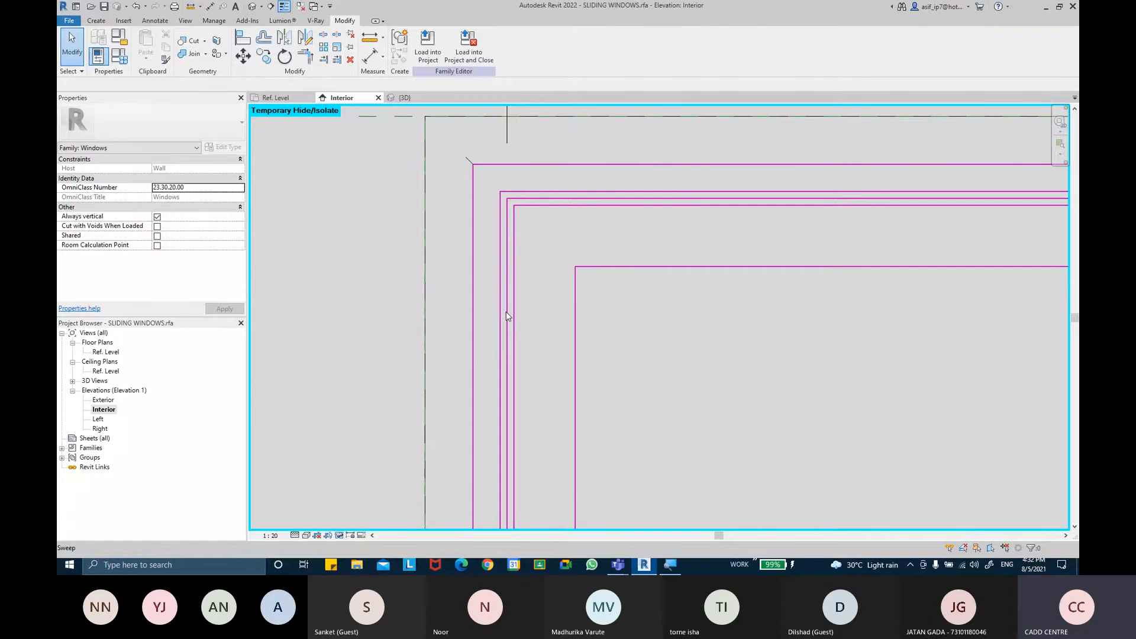
key("ctrl")
middle_click_drag(540, 144, 523, 331)
scroll(523, 331, "down", 2)
scroll(590, 292, "down", 2)
middle_click_drag(649, 274, 535, 264)
key("ctrl")
Open Calculator and compute 1980/3 + 20, then close it
key("super")
type("calc")
key("Return")
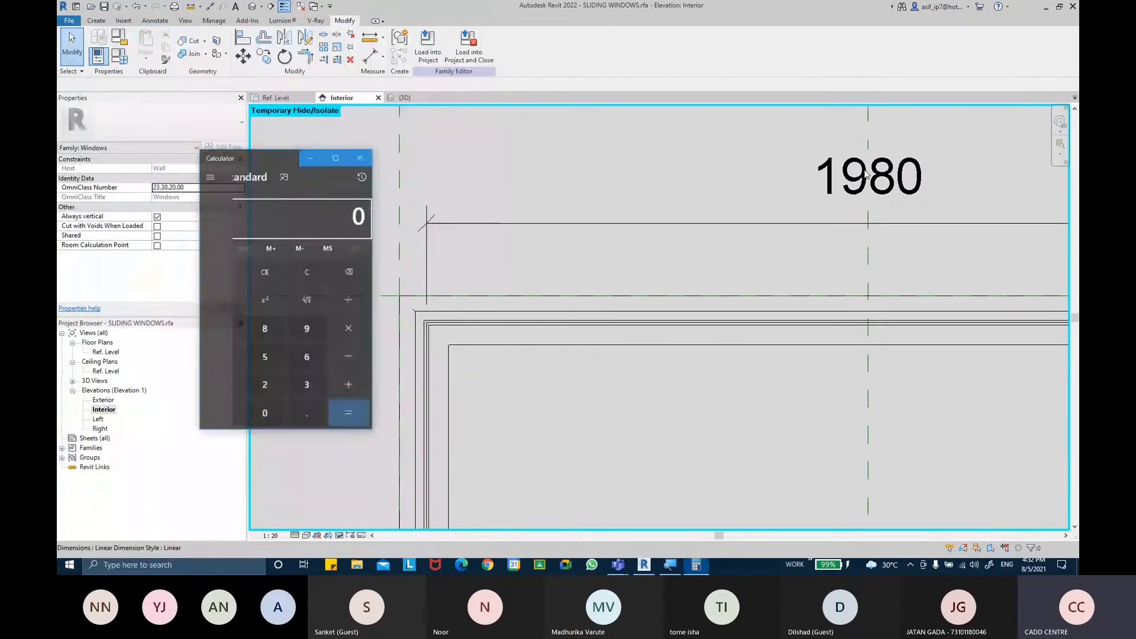
type("1980/3")
key("Return")
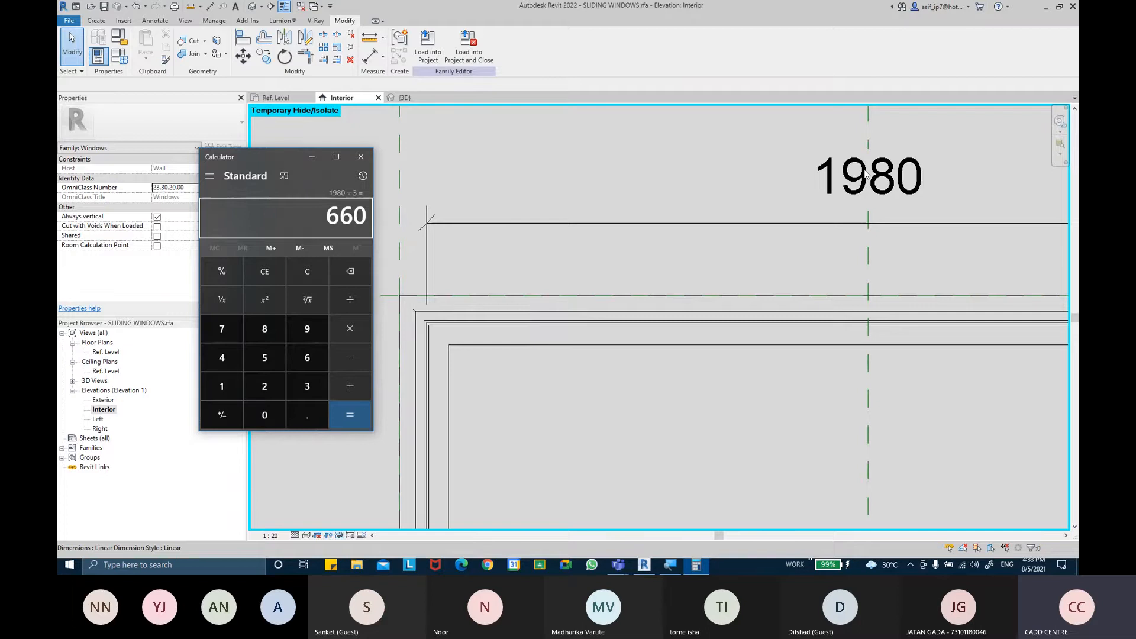
type("+20")
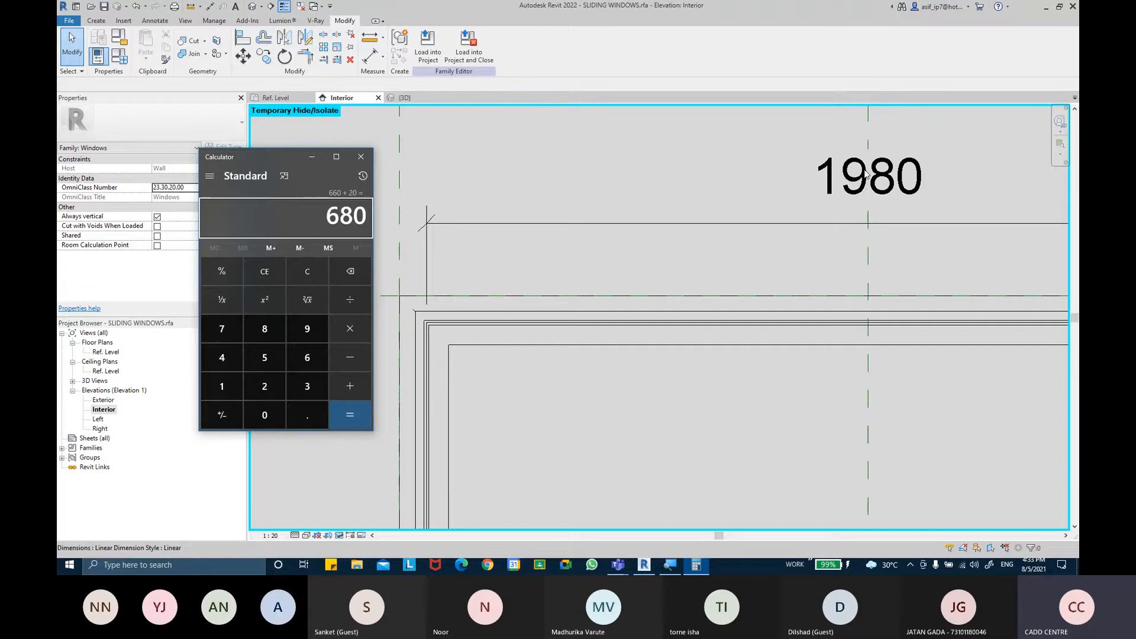
left_click(361, 156)
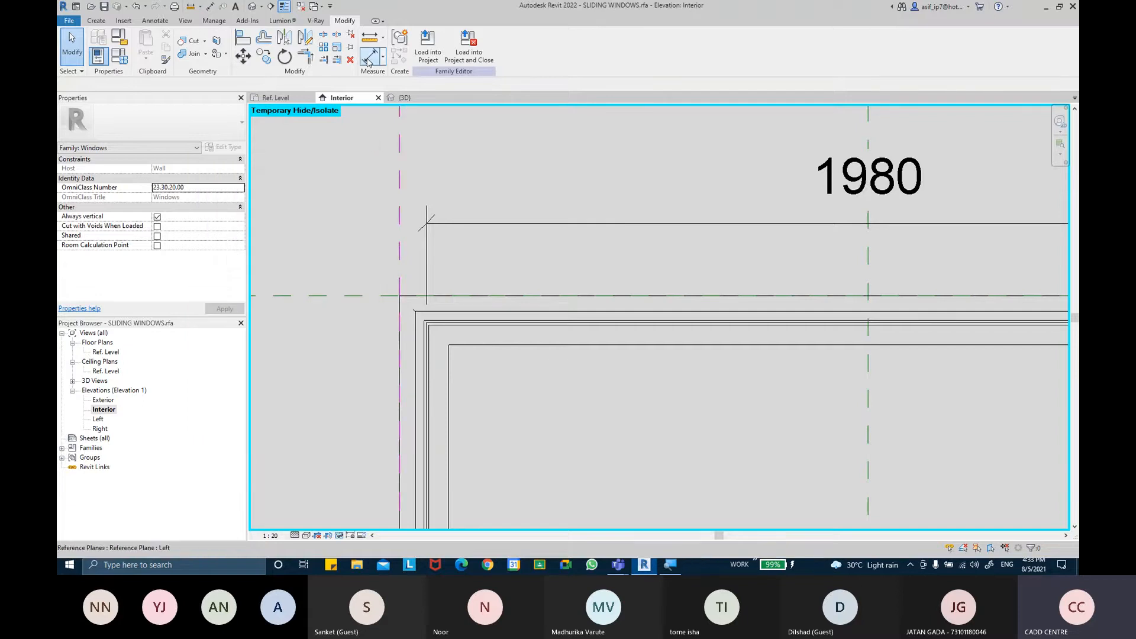
Add an aligned dimension along the window frame's height beside its left edge
left_click(370, 56)
scroll(634, 330, "down", 3)
middle_click_drag(634, 330, 613, 112)
scroll(526, 399, "up", 5)
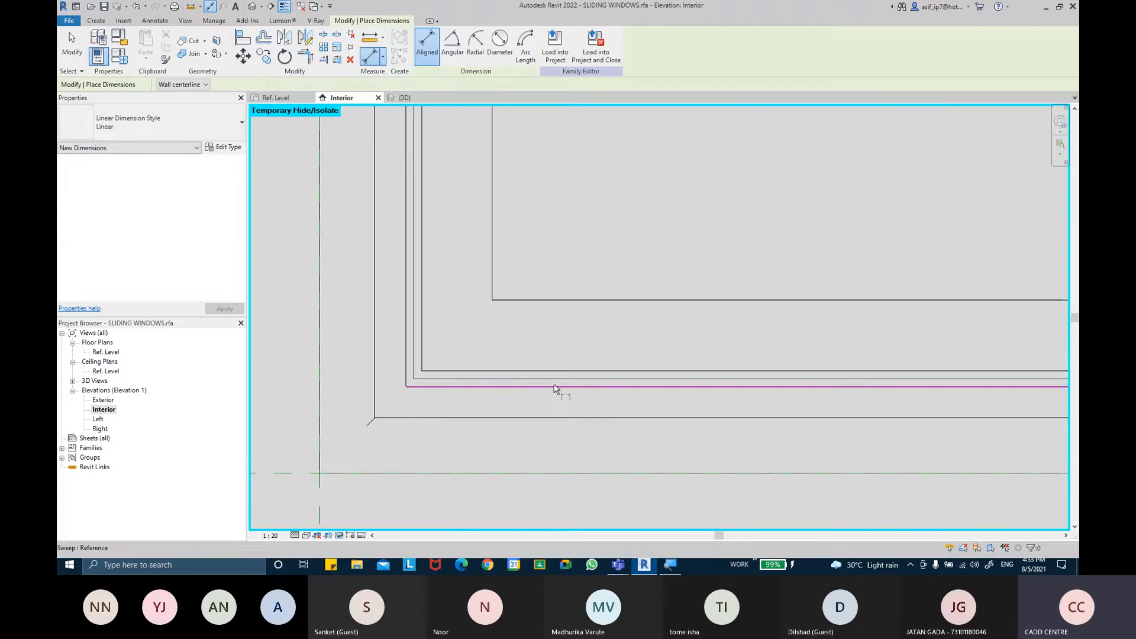
middle_click_drag(565, 384, 647, 417)
scroll(639, 327, "up", 6)
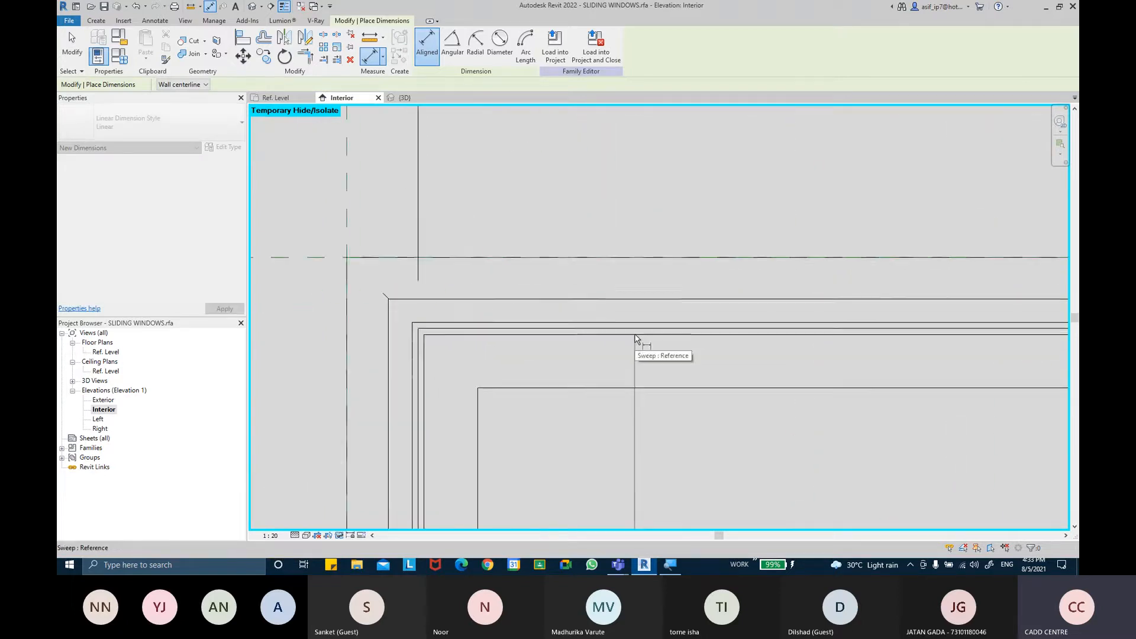
left_click(636, 327)
scroll(639, 384, "down", 5)
middle_click_drag(642, 392, 662, 227)
left_click(471, 324)
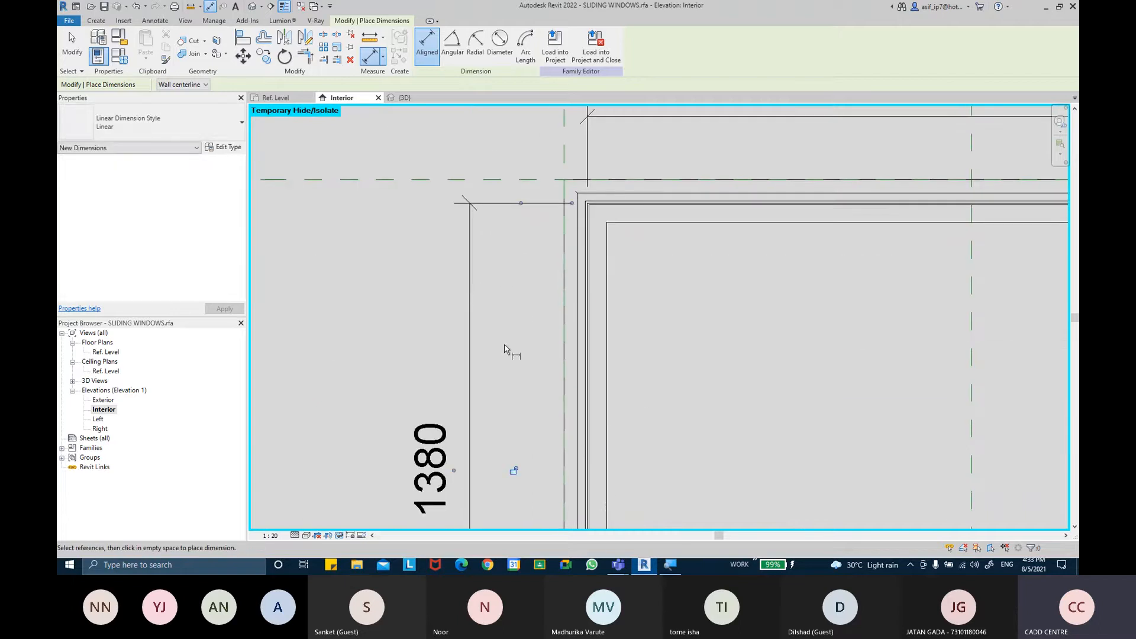
scroll(504, 349, "down", 3)
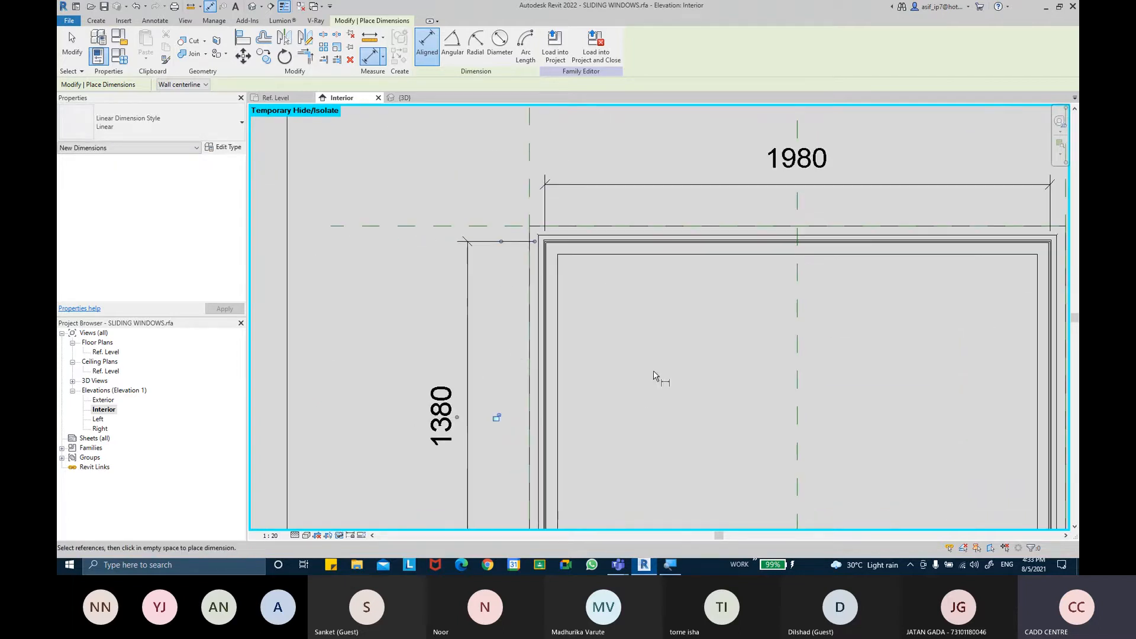
scroll(753, 284, "down", 3)
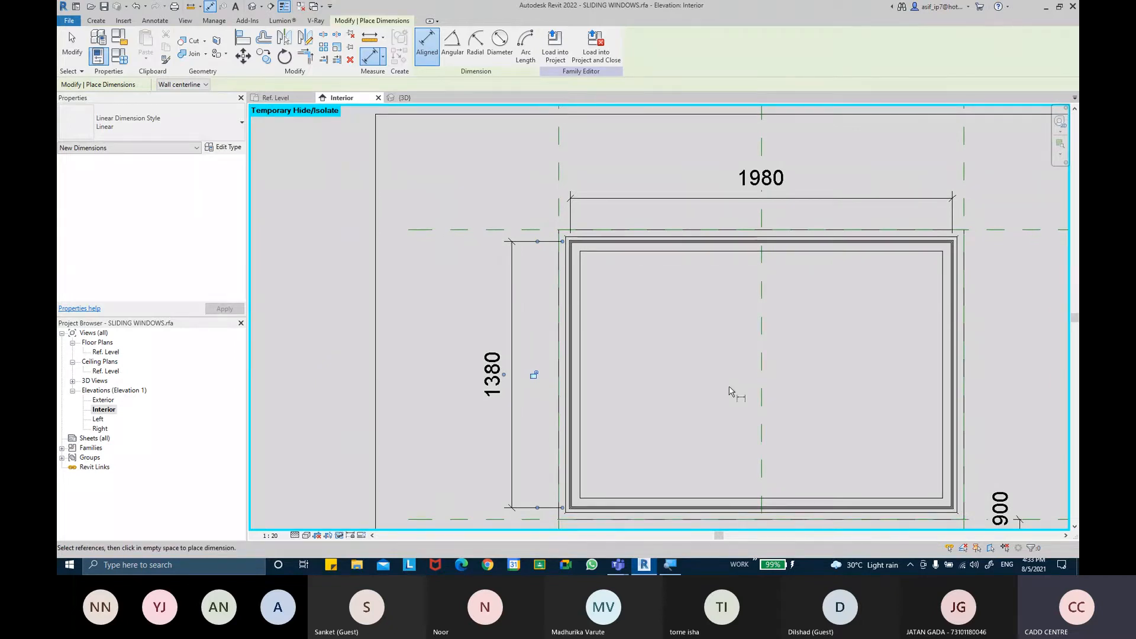
key("Escape")
key("Escape")
middle_click_drag(715, 375, 691, 354)
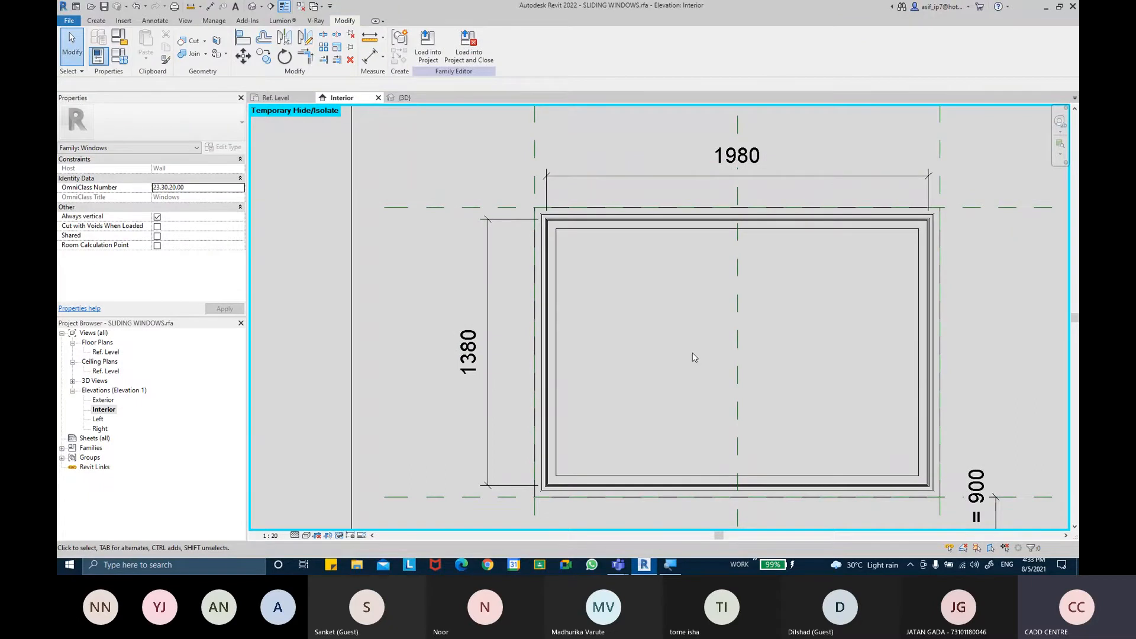
Open the SLIDER family from the recent files
left_click(78, 7)
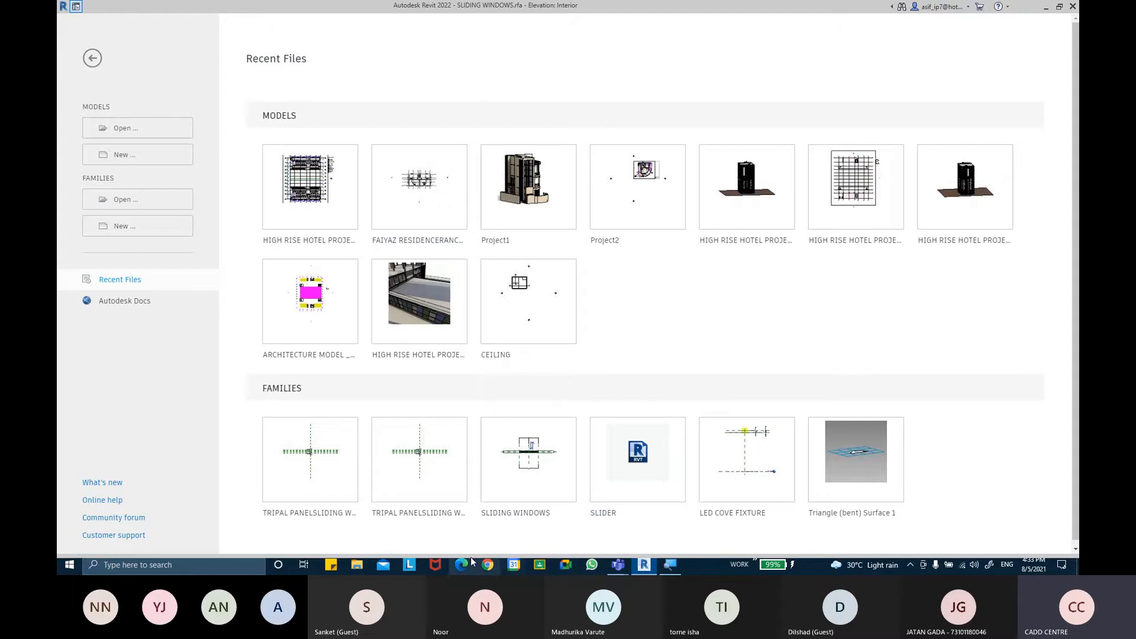
left_click(604, 513)
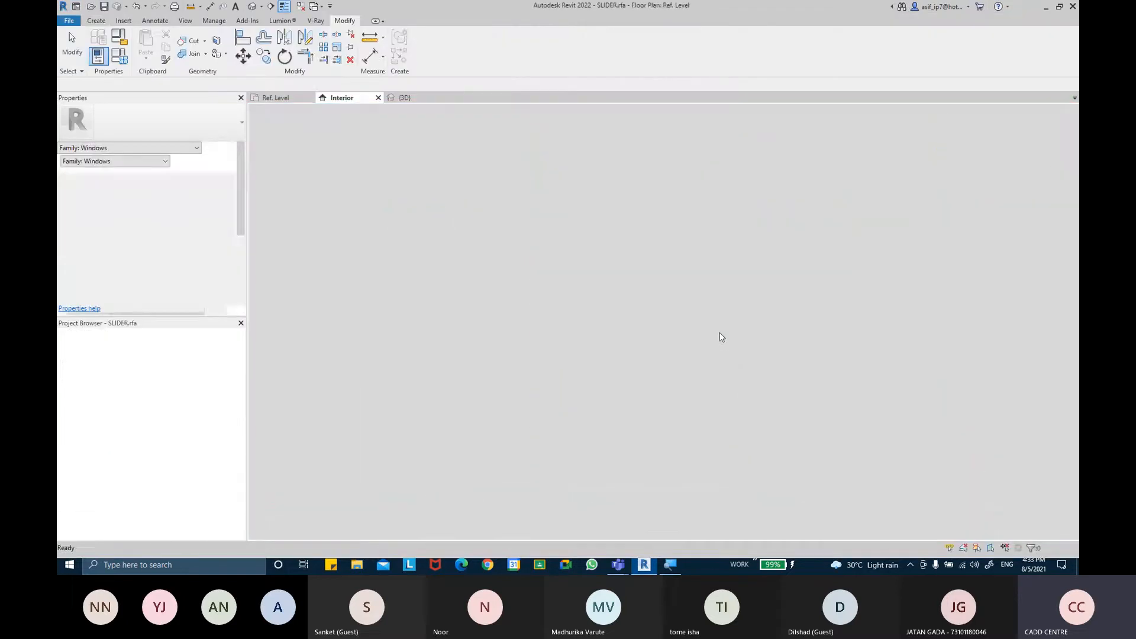
scroll(507, 286, "up", 3)
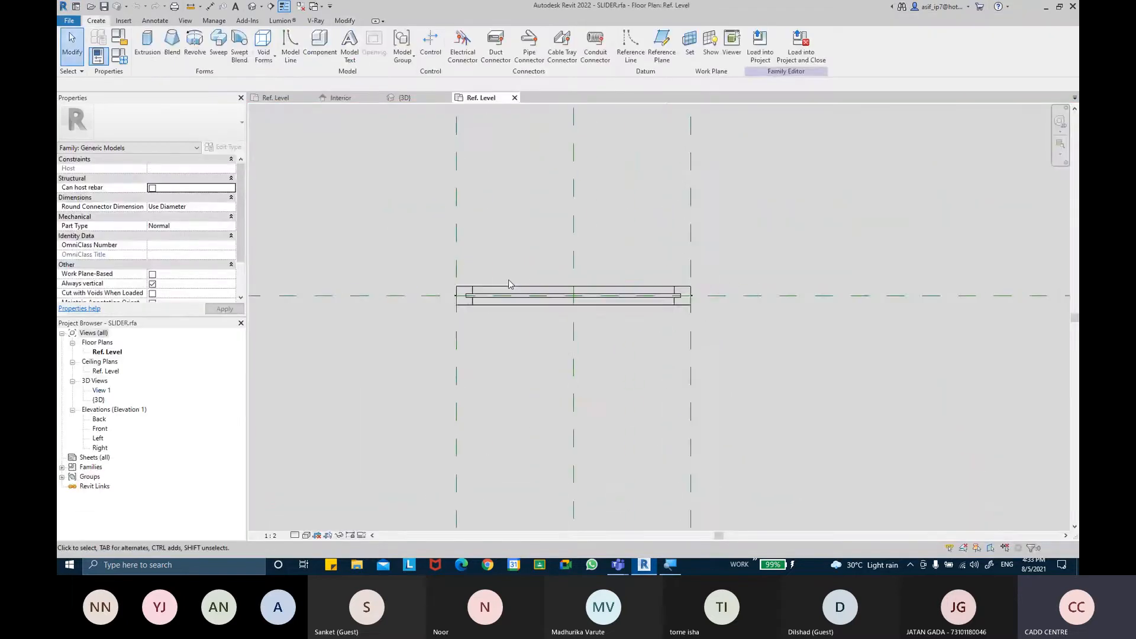
In Family Types, set SLIDER WIDTH to 680 and SLIDER HT to 1380, and apply
left_click(119, 61)
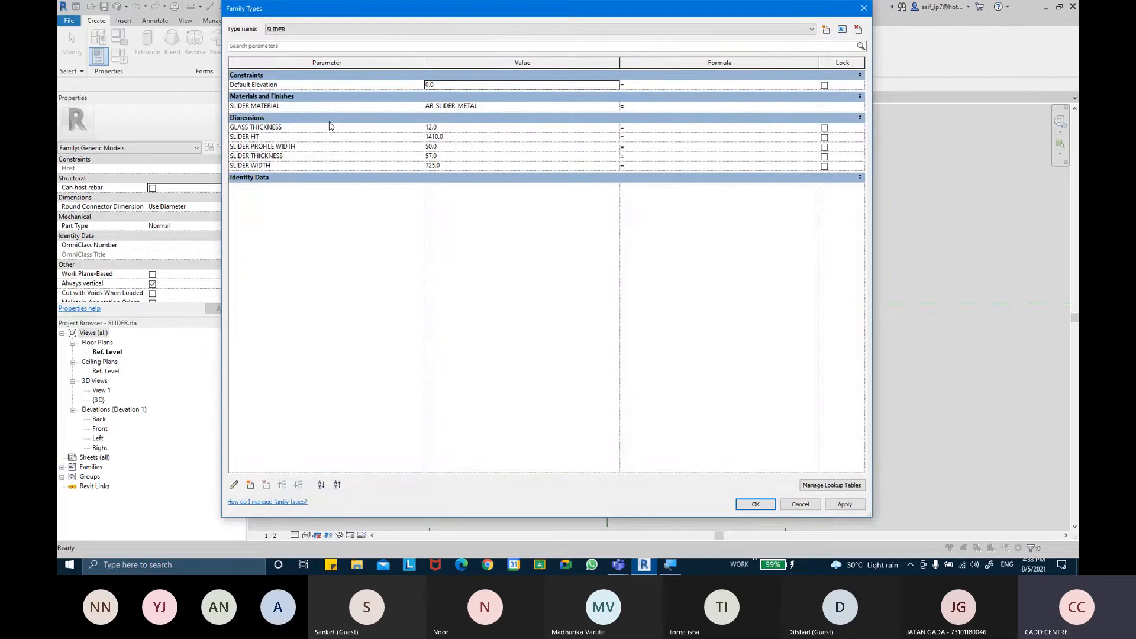
left_click(477, 166)
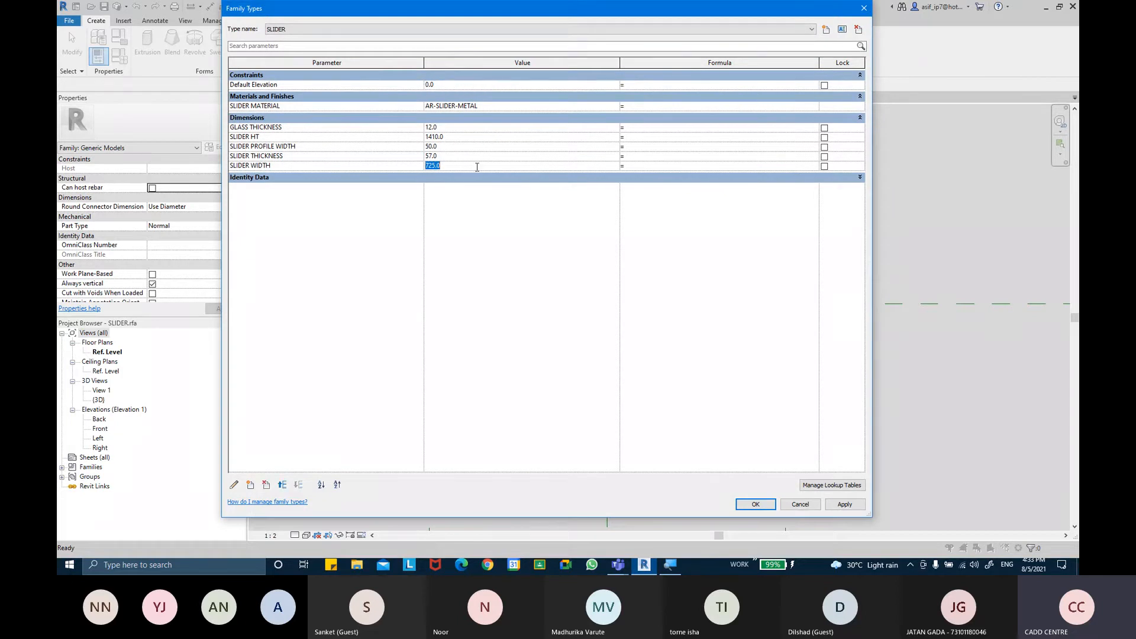
key("Tab")
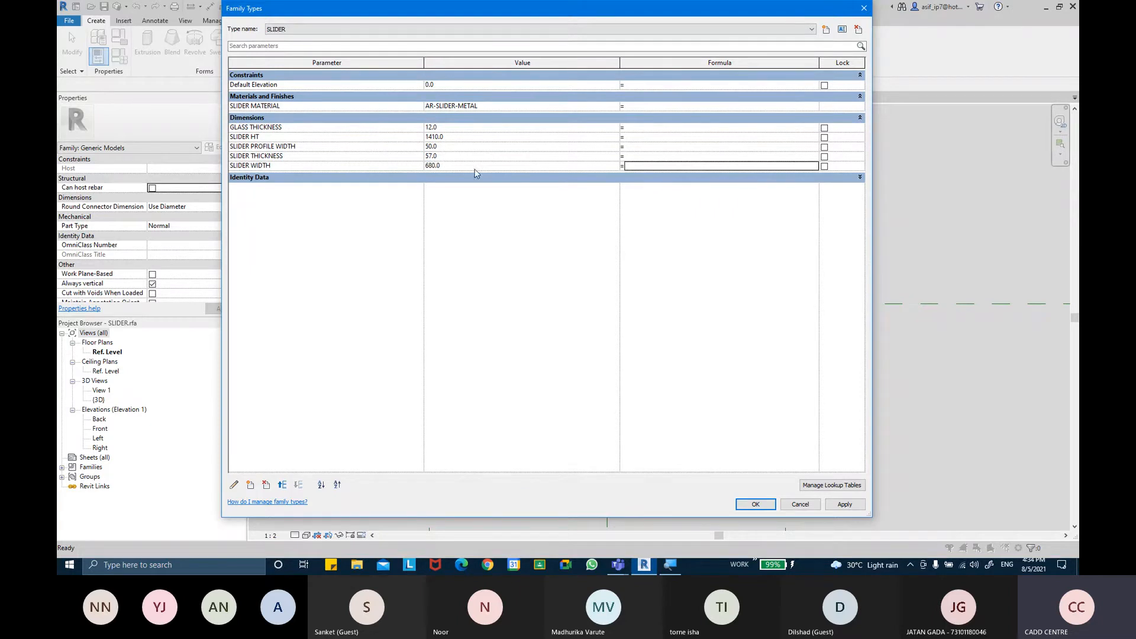
left_click(461, 137)
left_click_drag(525, 15, 618, 53)
type("1380")
key("Tab")
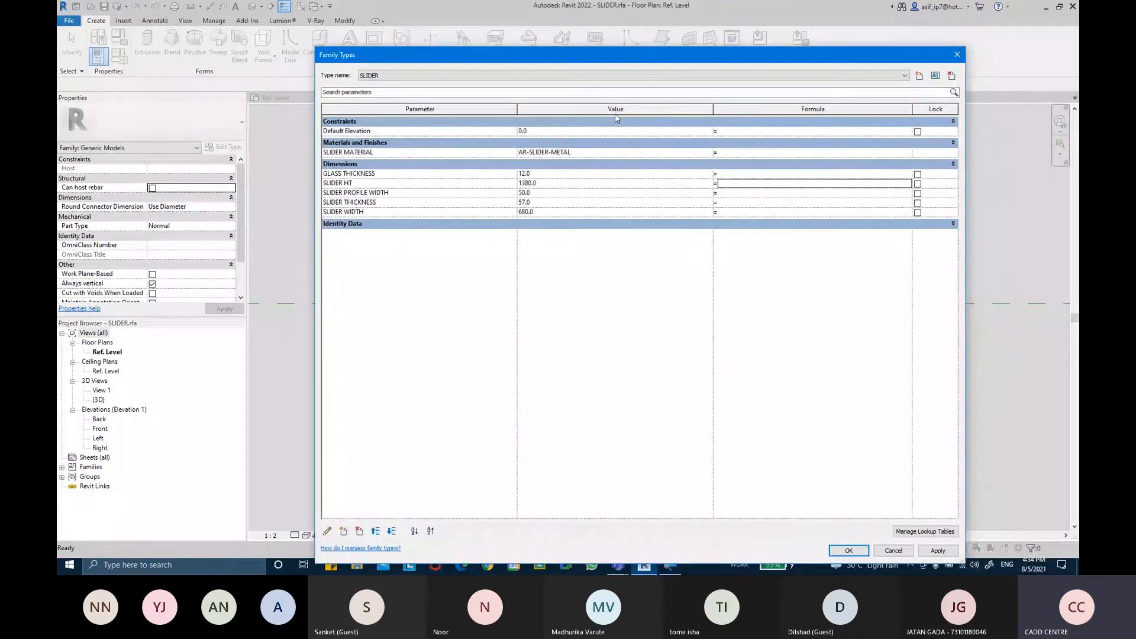
left_click_drag(629, 58, 596, 14)
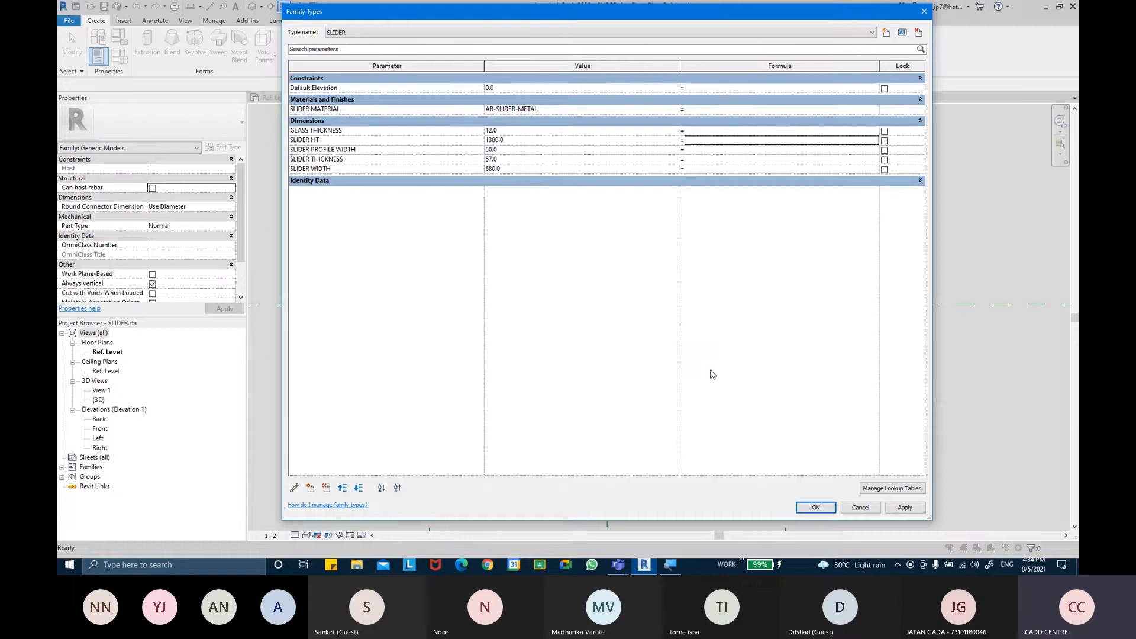
left_click(888, 511)
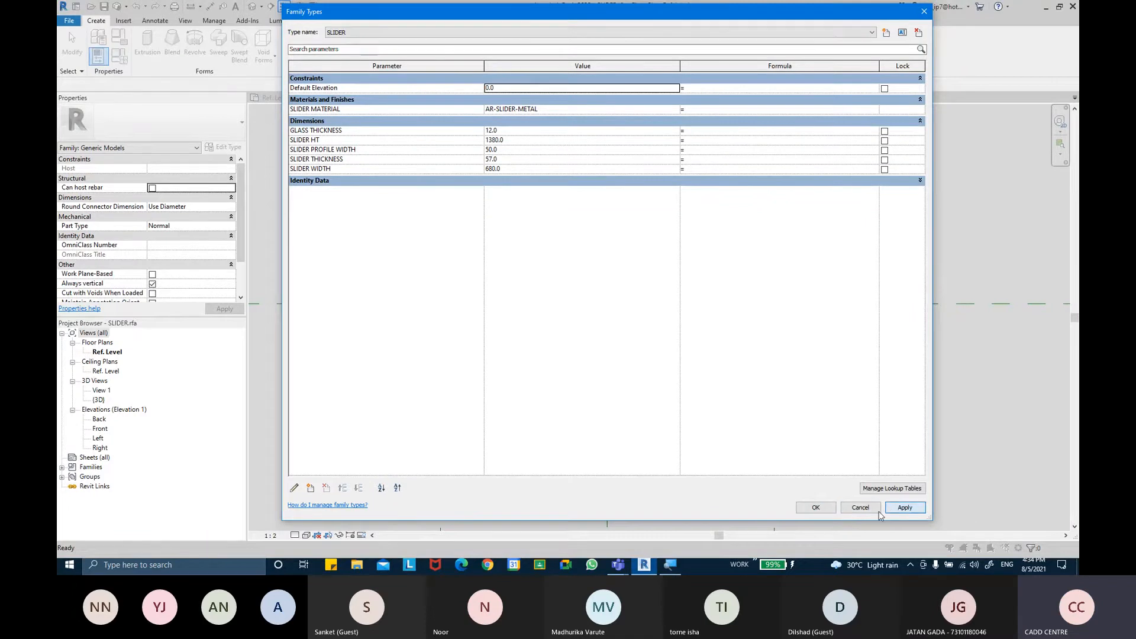
Switch to the SLIDING WINDOWS floor plan and dimension the widths of the upper two channel slots in the frame
left_click(816, 508)
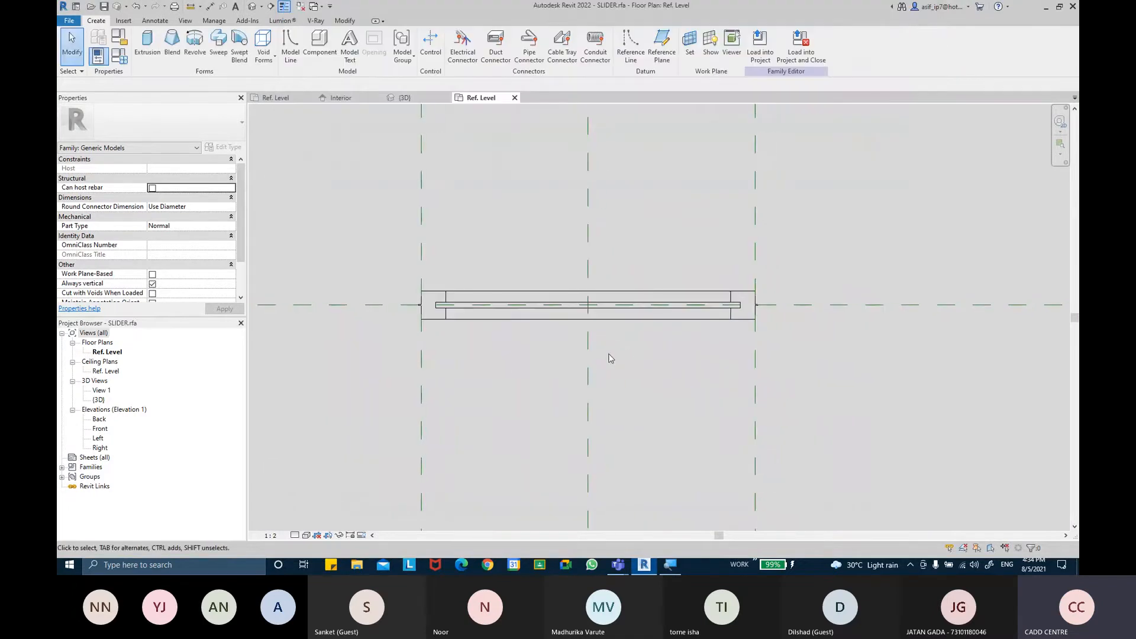
left_click(363, 99)
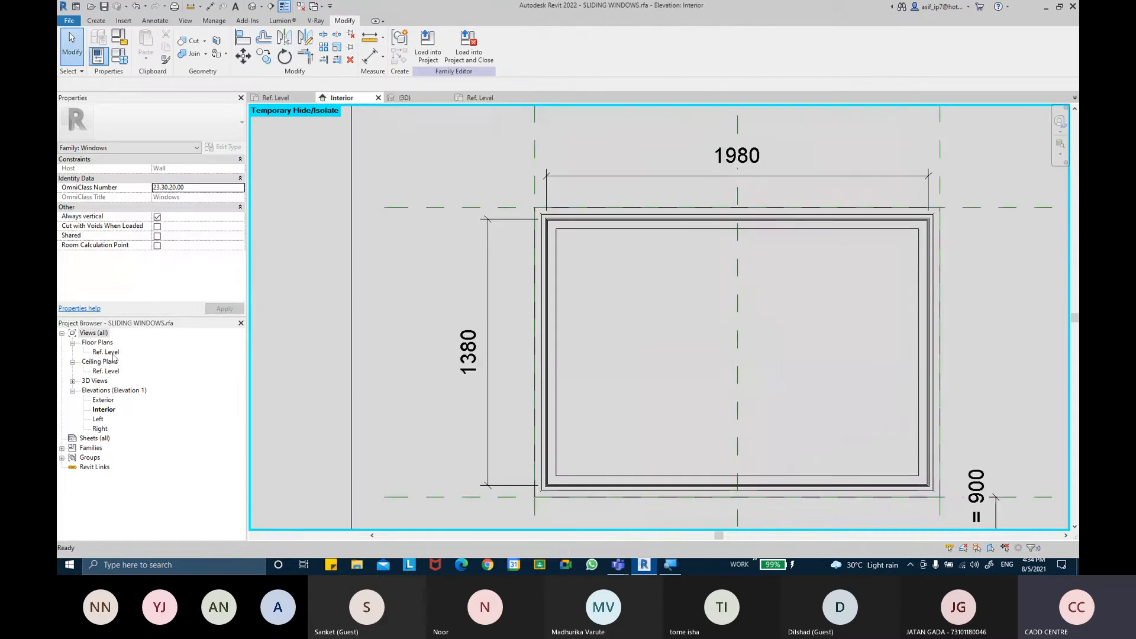
double_click(109, 352)
middle_click_drag(388, 288, 515, 262)
scroll(399, 294, "up", 2)
scroll(397, 314, "up", 3)
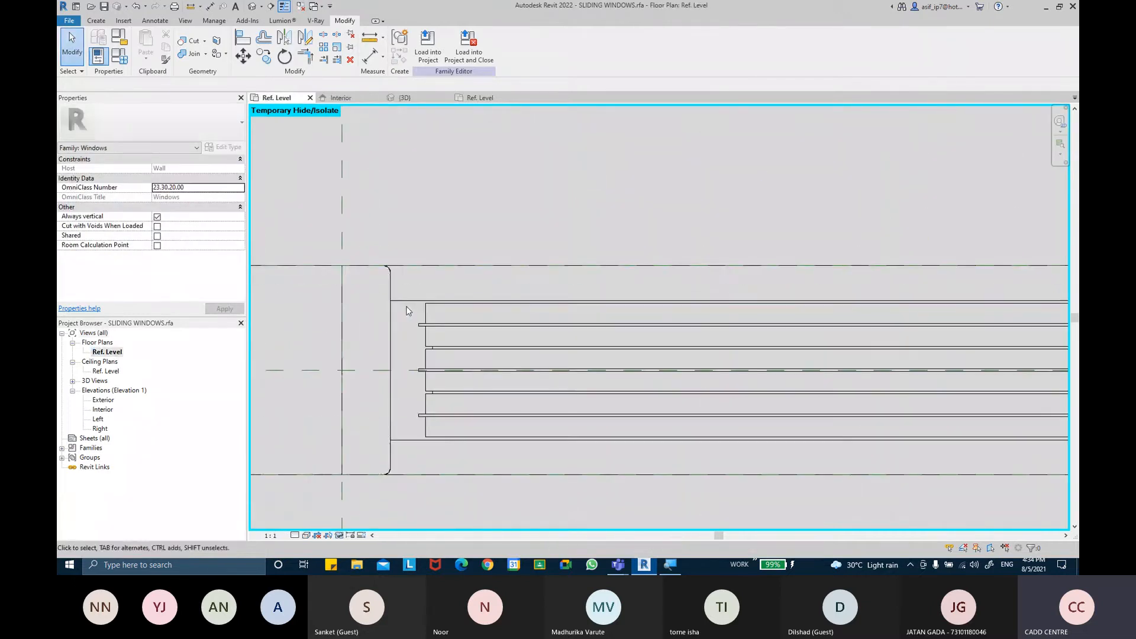
left_click(370, 57)
scroll(436, 309, "up", 2)
left_click(436, 294)
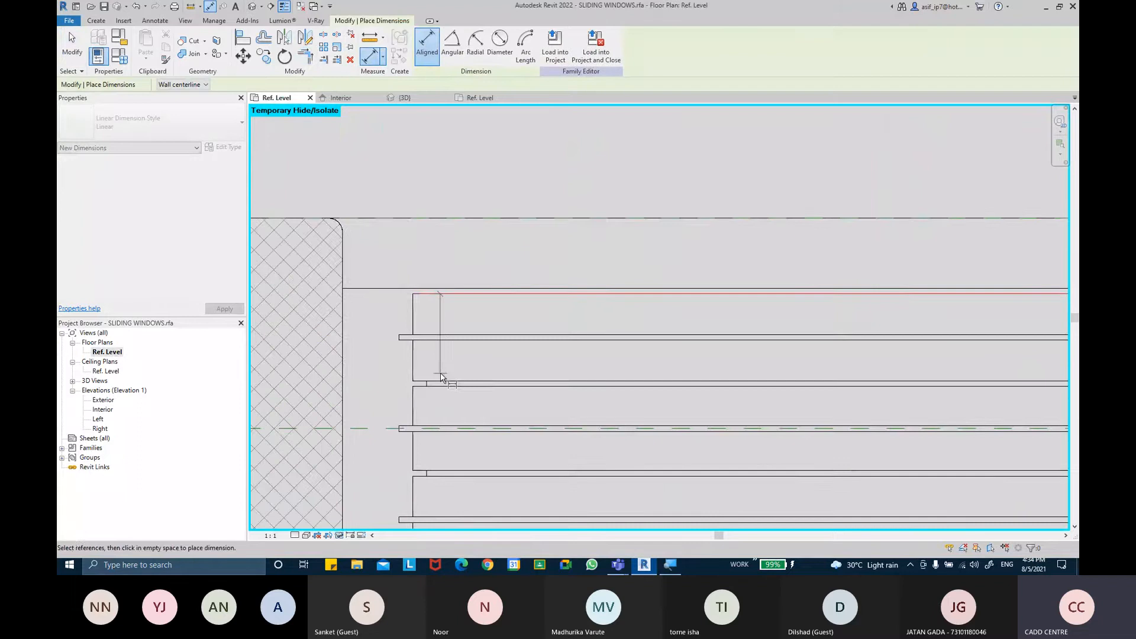
scroll(434, 378, "up", 1)
left_click(434, 381)
left_click(356, 370)
middle_click_drag(386, 407, 414, 297)
left_click(479, 279)
left_click(473, 389)
left_click(376, 396)
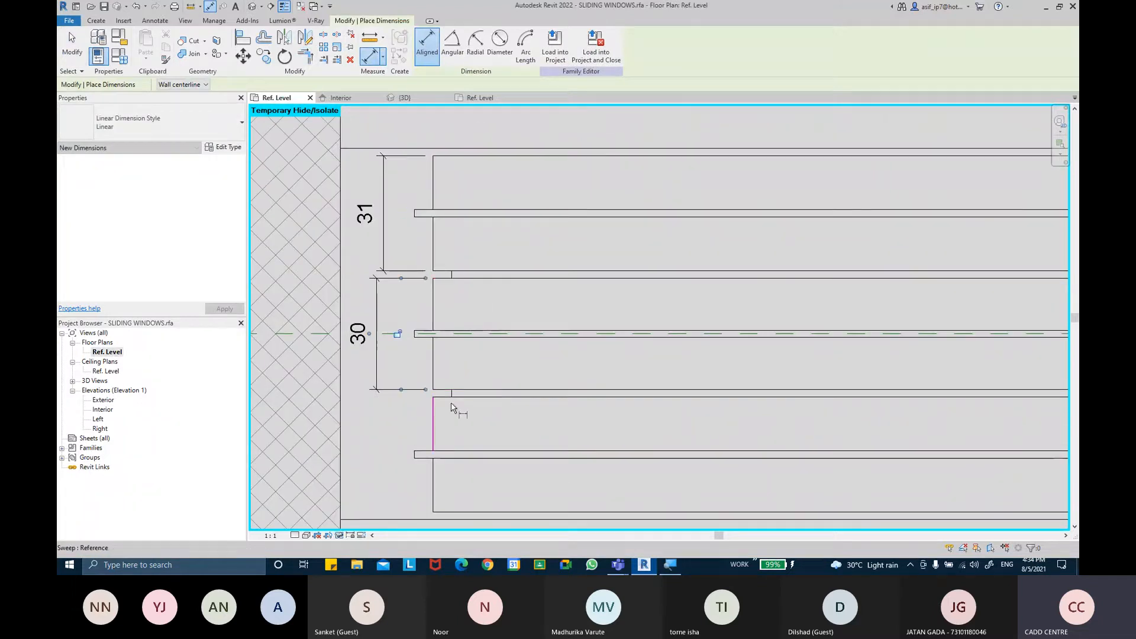
Dimension the width of the lower channel slot in the frame
left_click(484, 397)
left_click(485, 512)
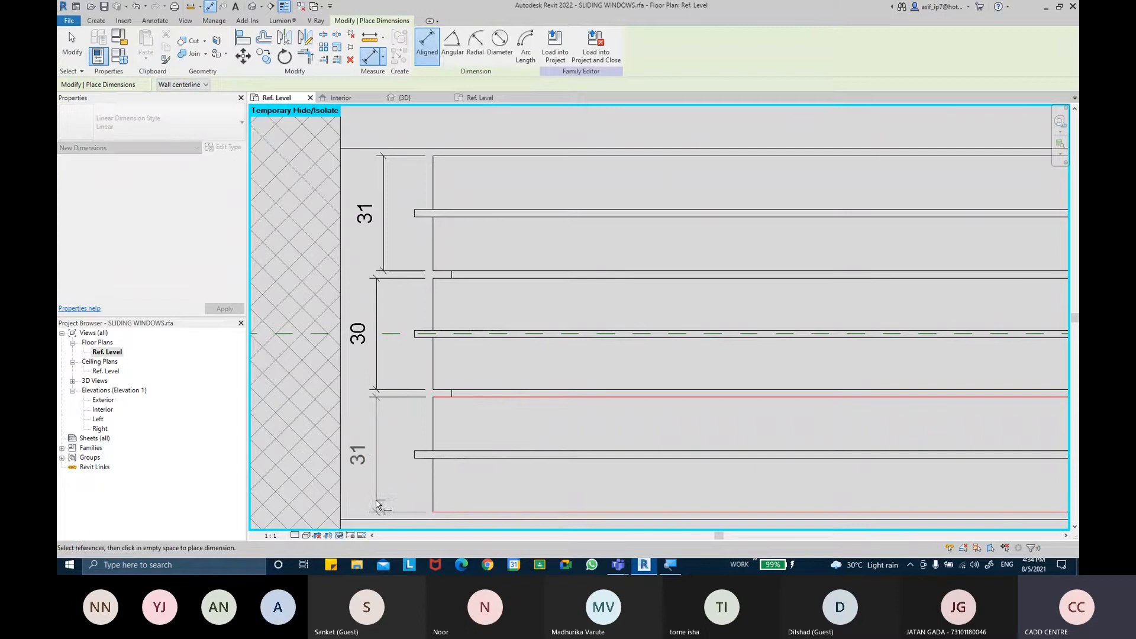
left_click(376, 456)
scroll(458, 322, "down", 2)
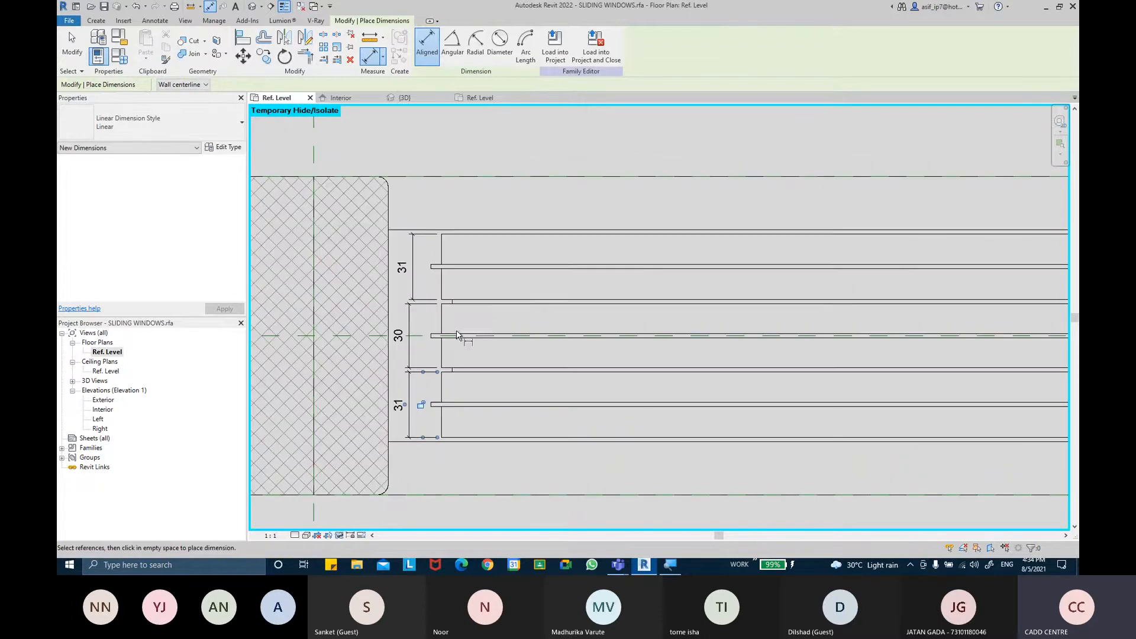
scroll(460, 382, "up", 1)
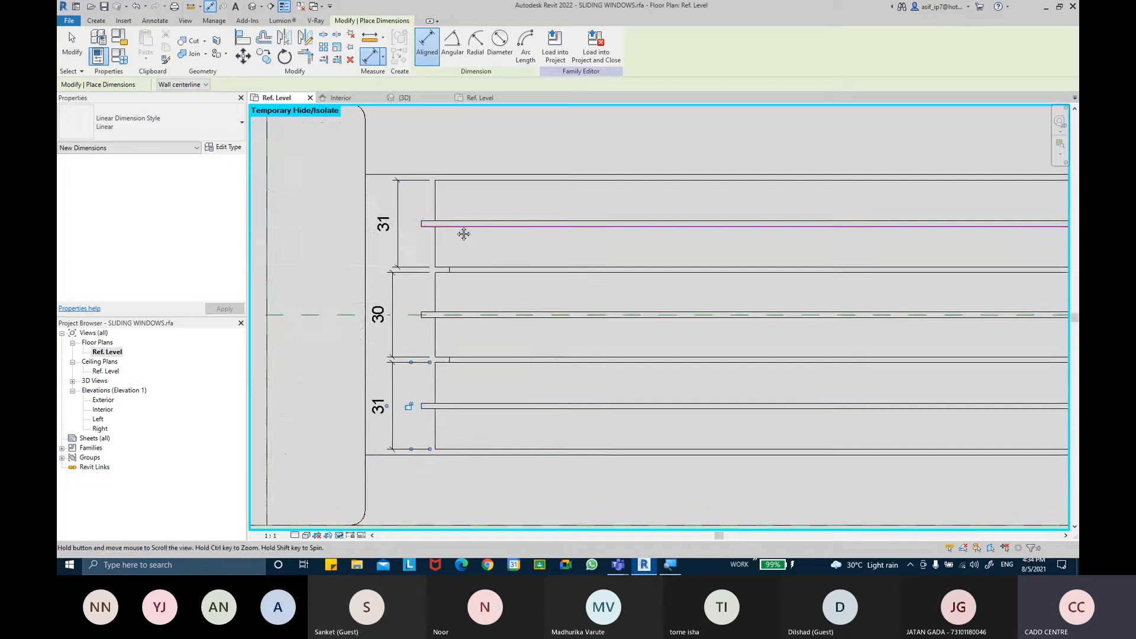
middle_click_drag(462, 237, 466, 234)
key("Escape")
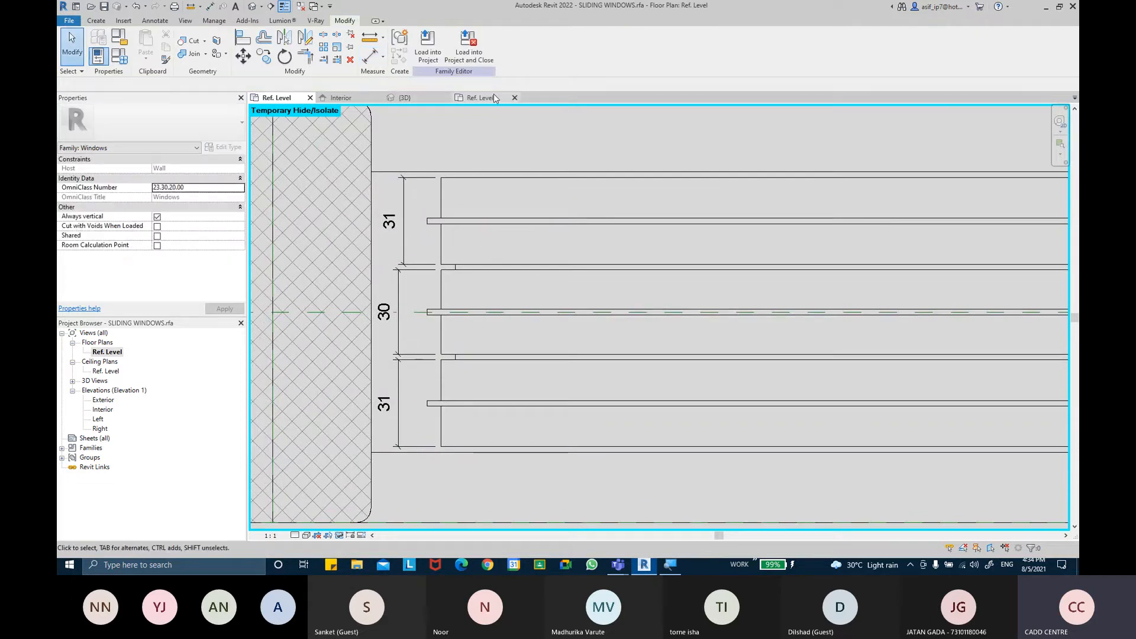
Switch to the SLIDER family and set SLIDER THICKNESS to 31 in Family Types
left_click(478, 97)
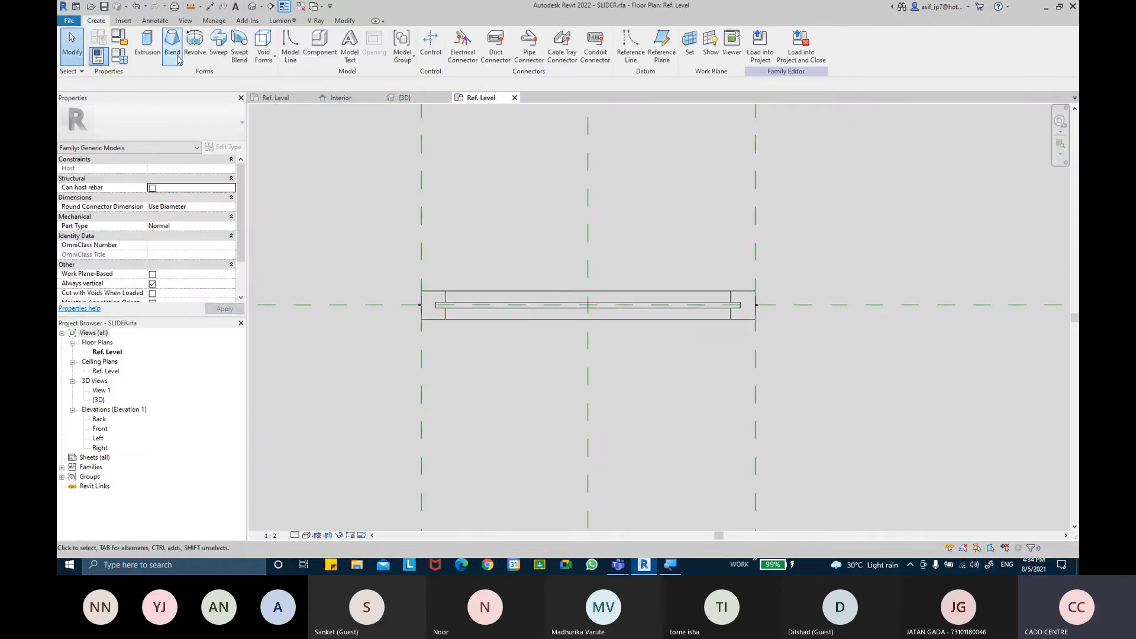
left_click(119, 56)
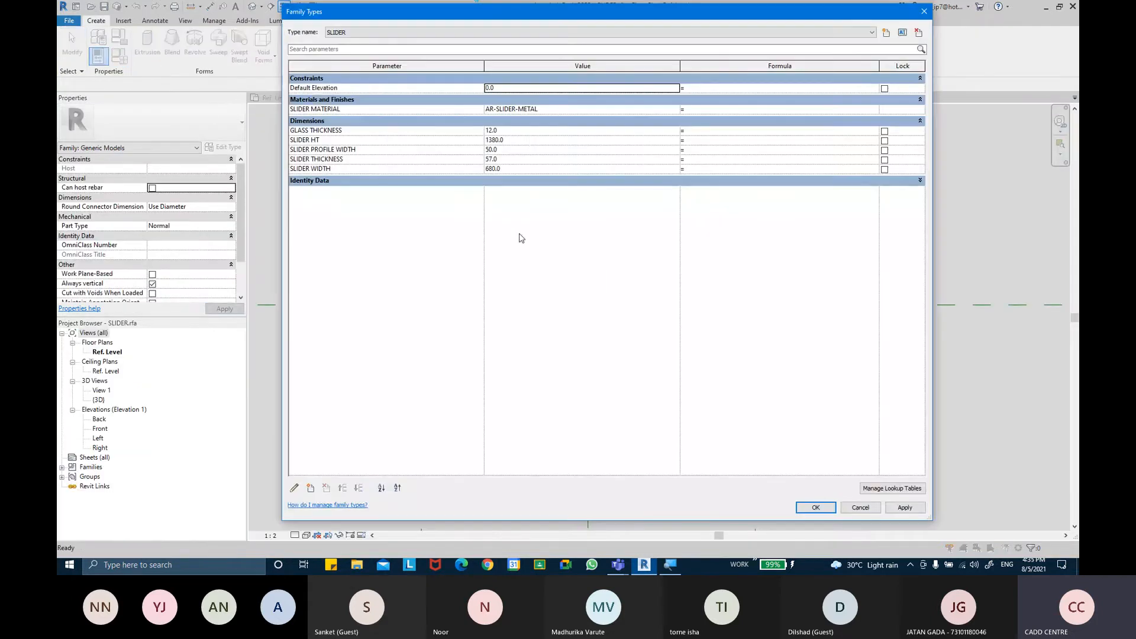
left_click(514, 159)
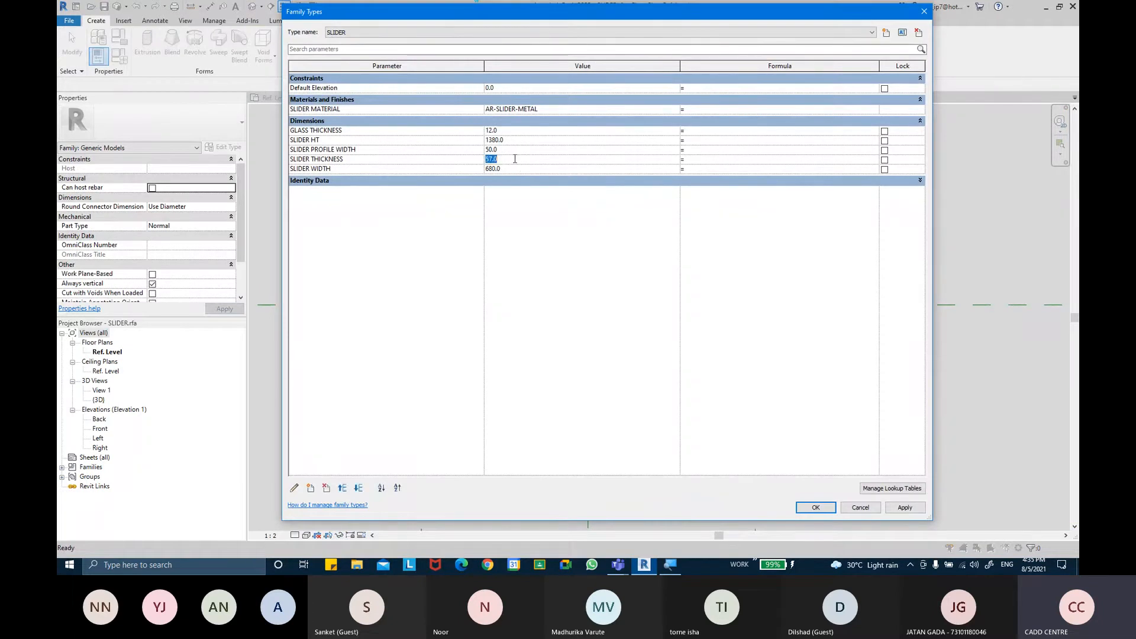
key("Tab")
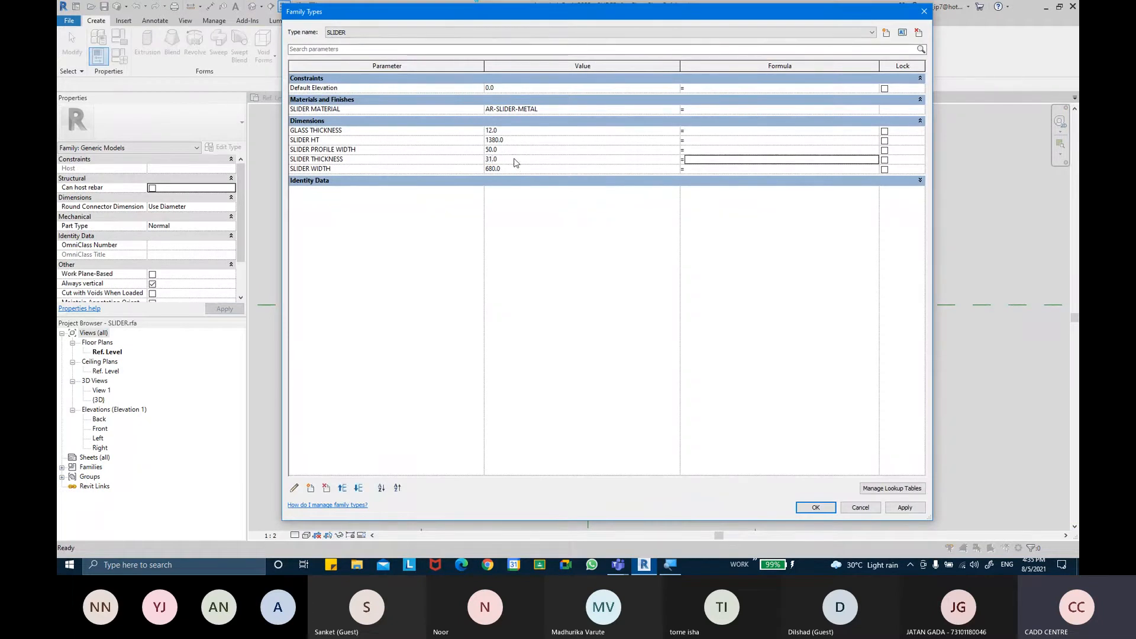
left_click(892, 510)
left_click(814, 507)
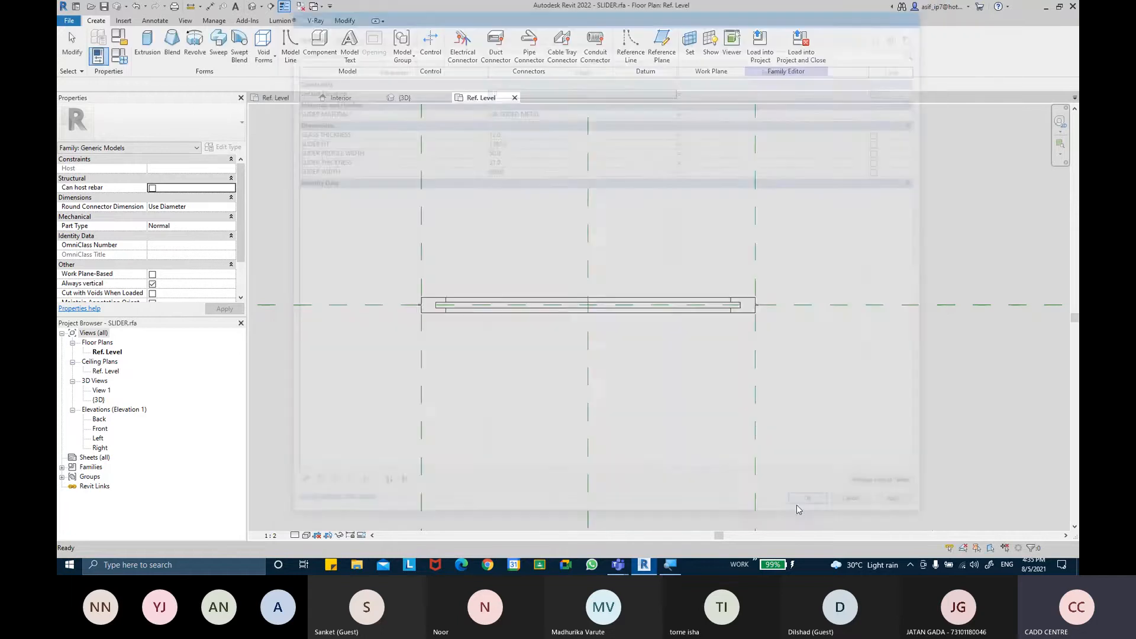
Inspect the resized slider profile in the plan view
scroll(461, 276, "up", 1)
middle_click_drag(476, 286, 448, 273)
scroll(447, 272, "down", 1)
middle_click_drag(611, 278, 603, 278)
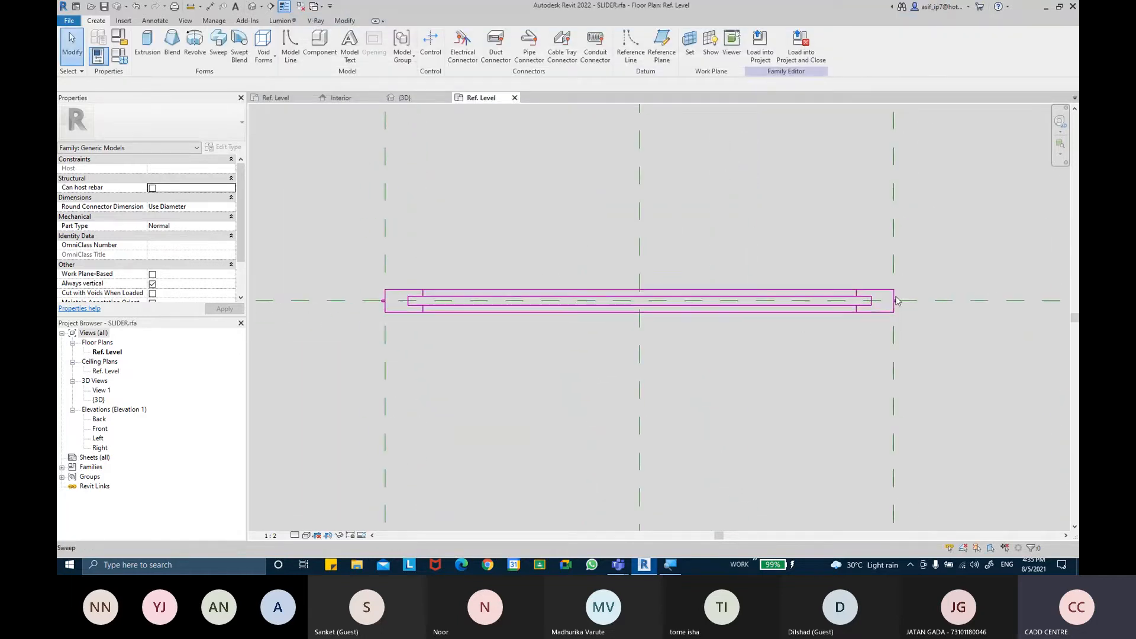
scroll(386, 298, "up", 4)
middle_click_drag(440, 320, 438, 356)
scroll(439, 356, "up", 1)
scroll(488, 352, "down", 4)
scroll(491, 355, "down", 1)
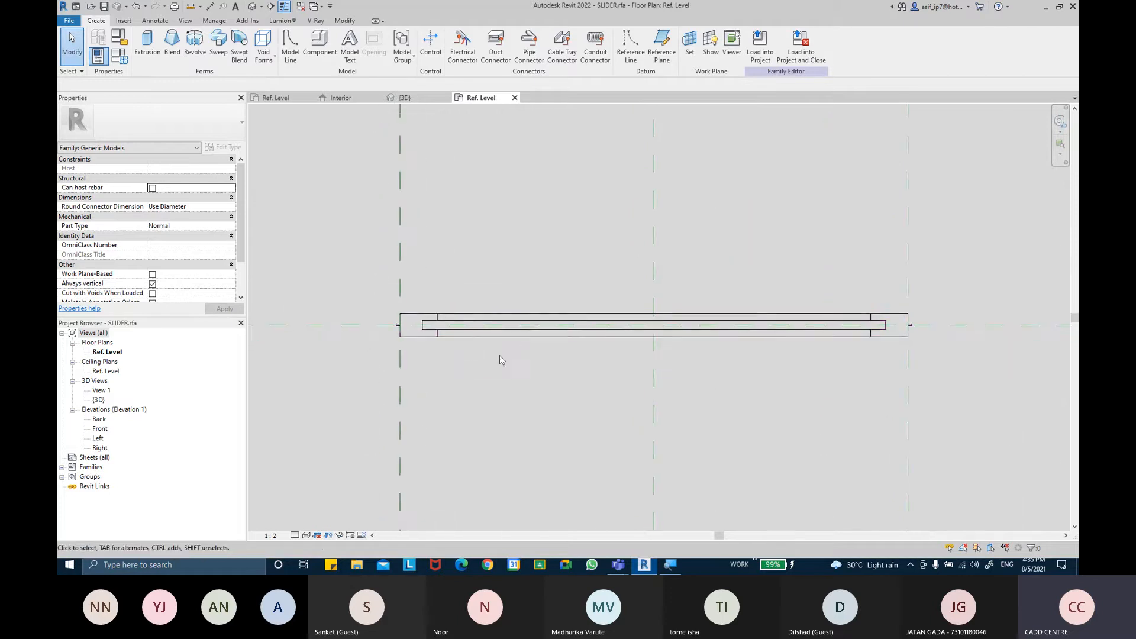
scroll(555, 265, "down", 1)
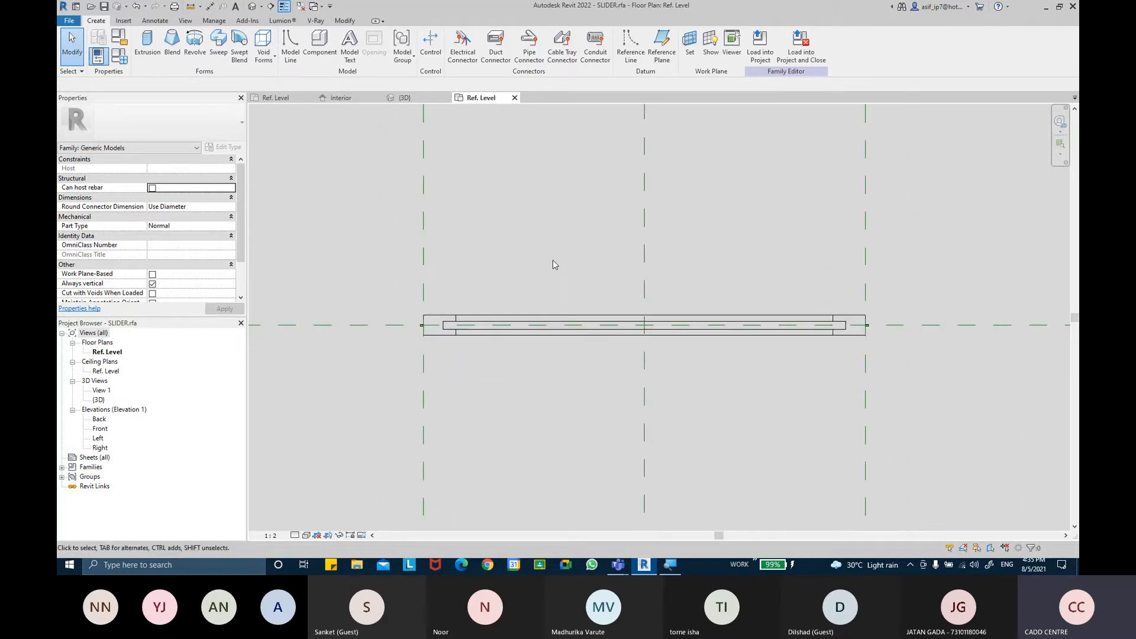
Save the slider family as a new family file named SLIDER 2
left_click(68, 20)
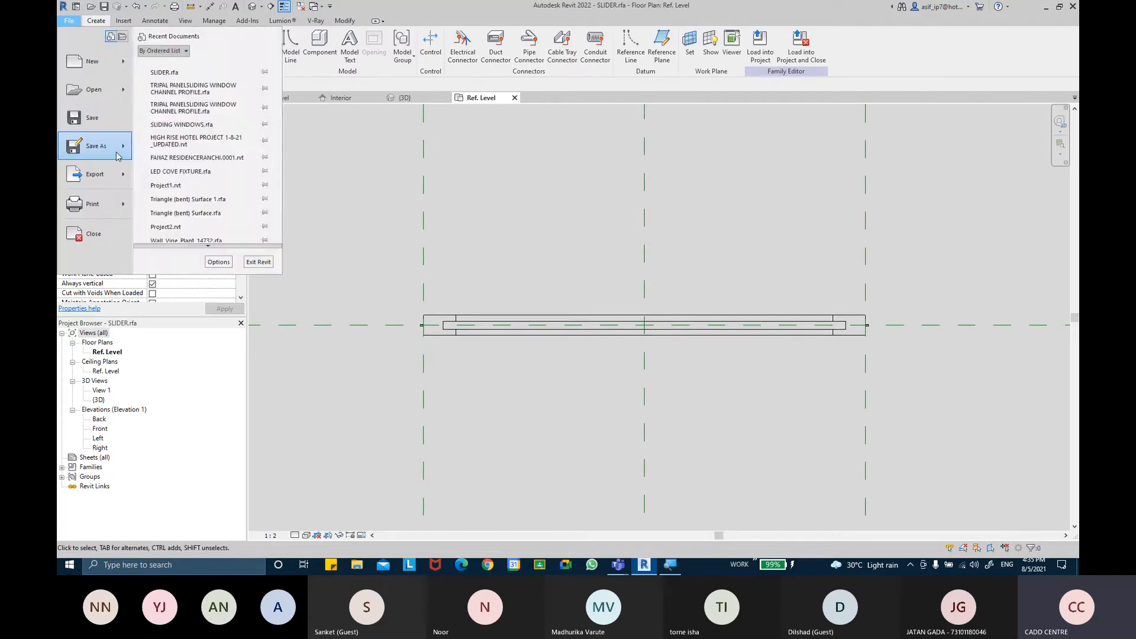
mouse_move(98, 145)
left_click(183, 139)
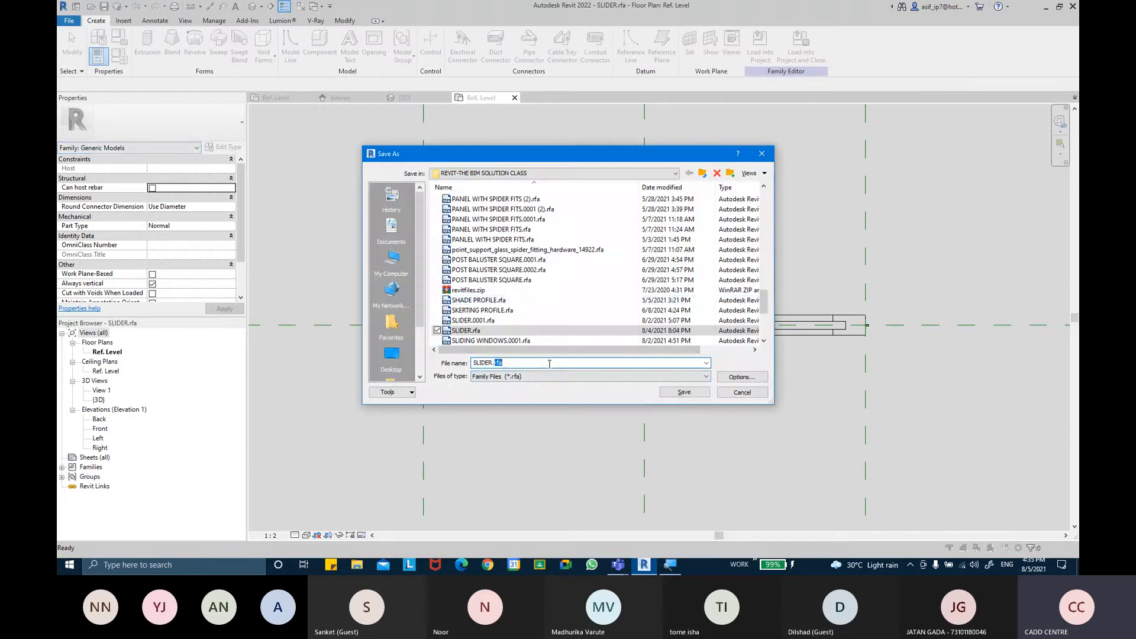
key("BackSpace")
key("BackSpace")
type("FOR")
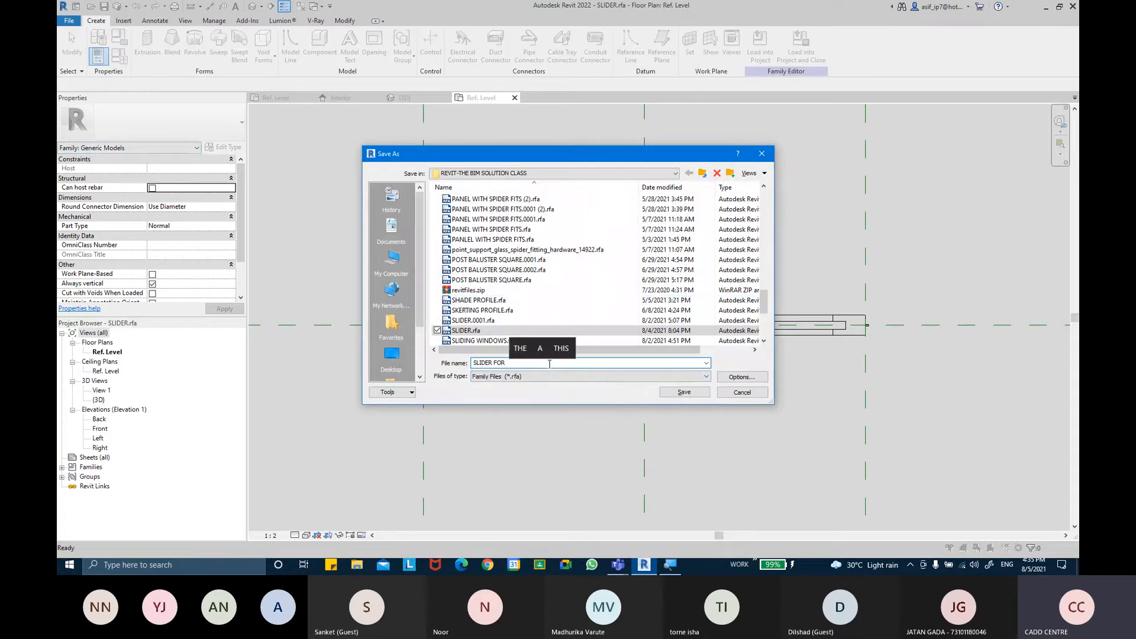
key("BackSpace")
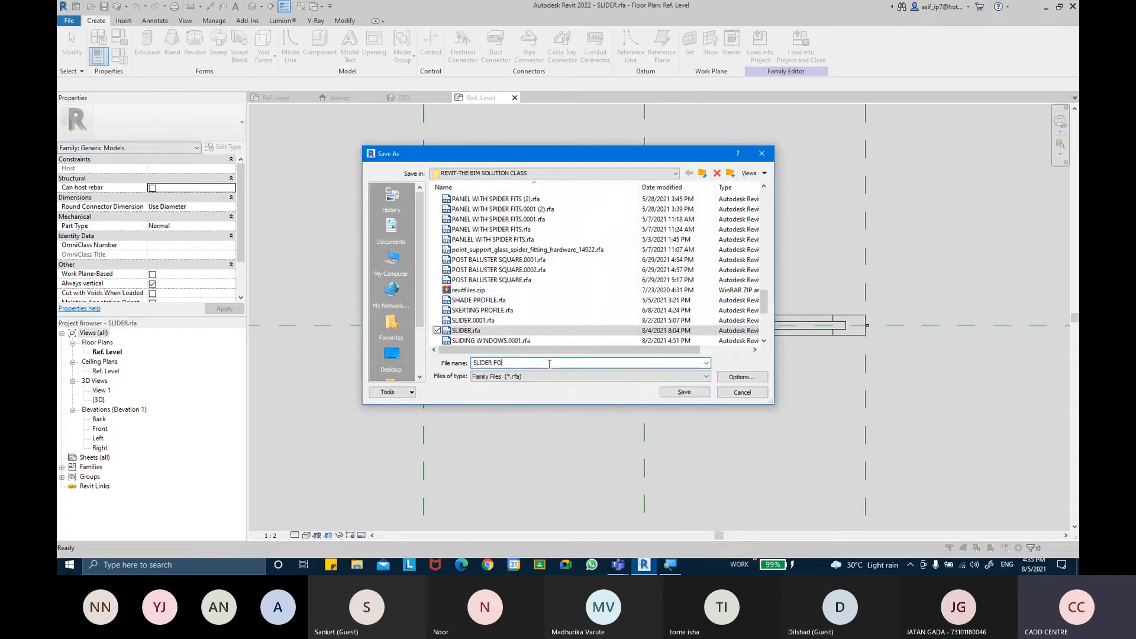
type("2")
key("Return")
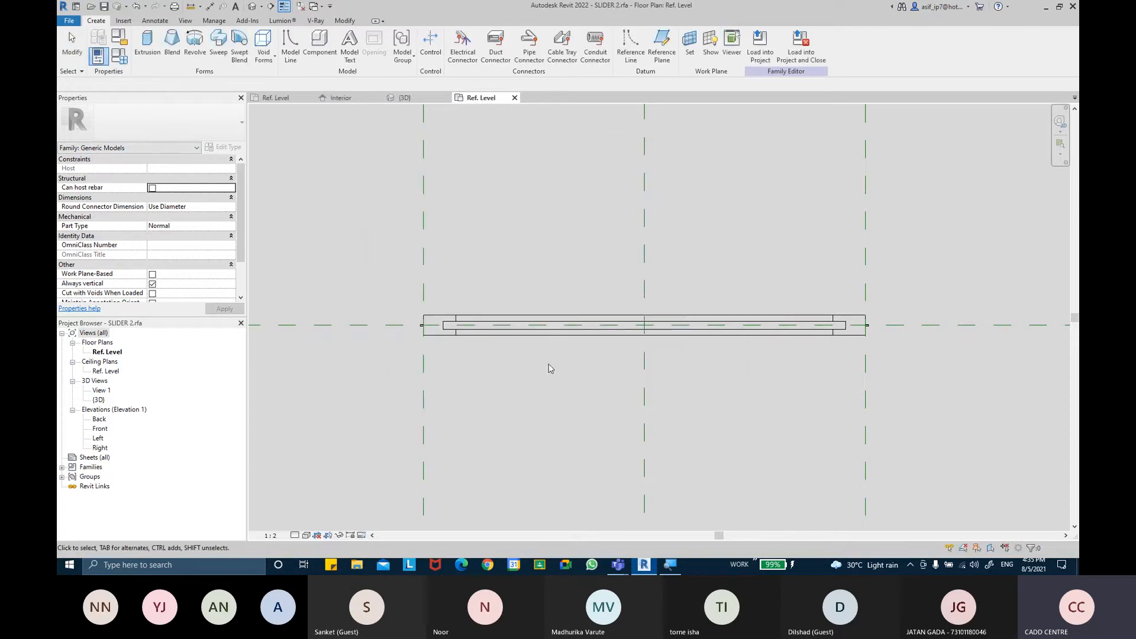
Load SLIDER 2 into the SLIDING WINDOWS family and place three slider instances above the frame in plan
left_click(760, 48)
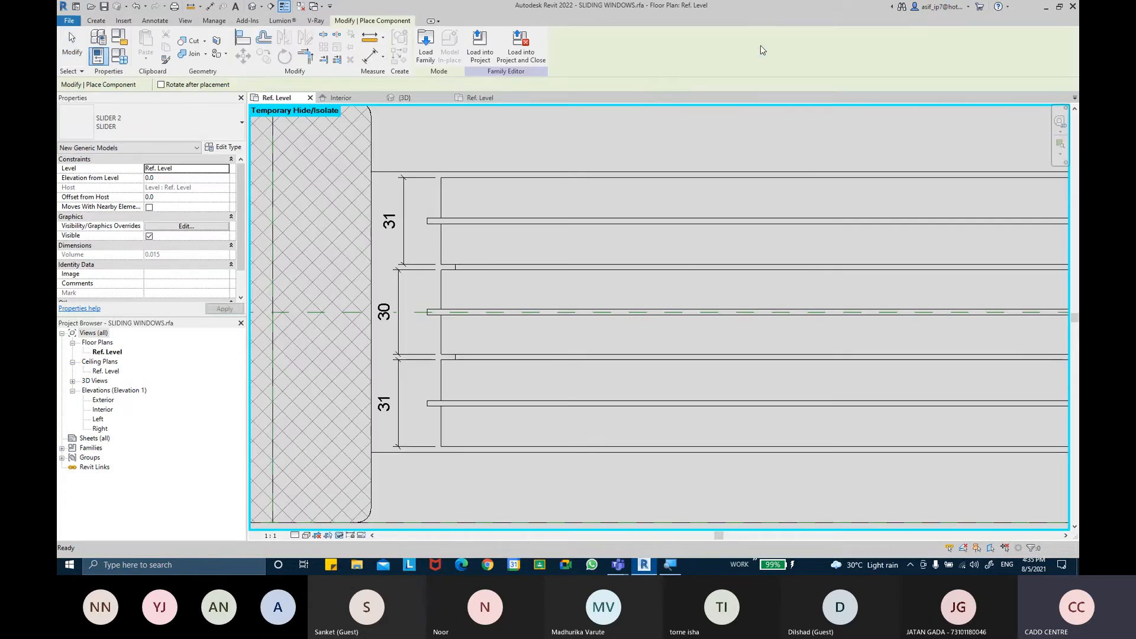
scroll(531, 188, "down", 2)
middle_click_drag(530, 190, 454, 307)
scroll(450, 306, "down", 2)
left_click(723, 213)
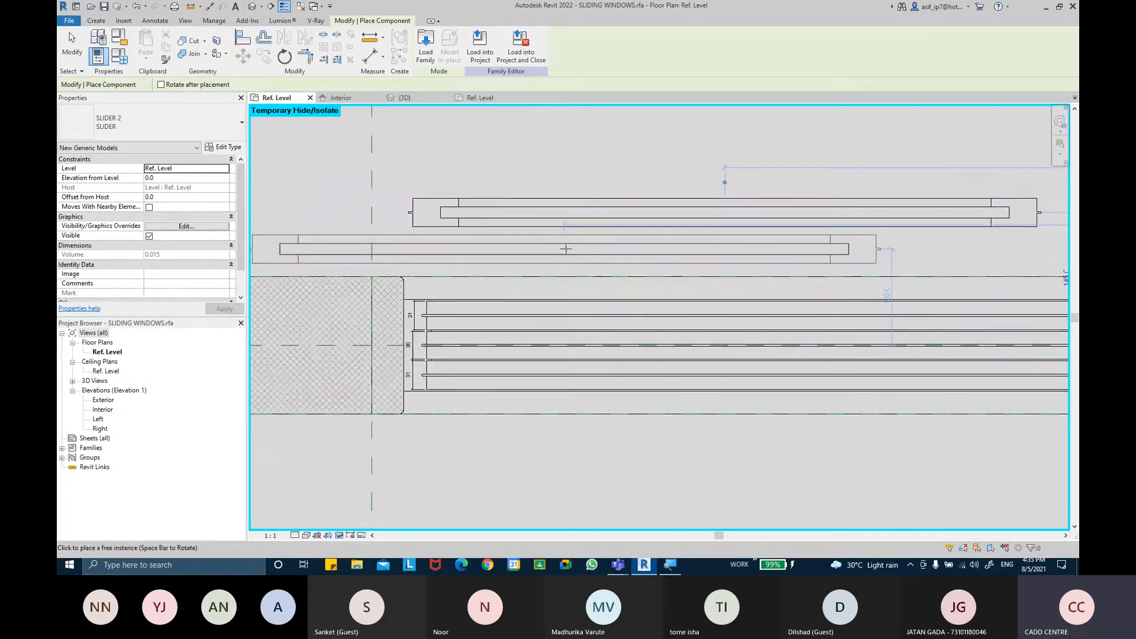
left_click(711, 161)
middle_click_drag(643, 220, 631, 270)
scroll(632, 270, "down", 1)
left_click(689, 172)
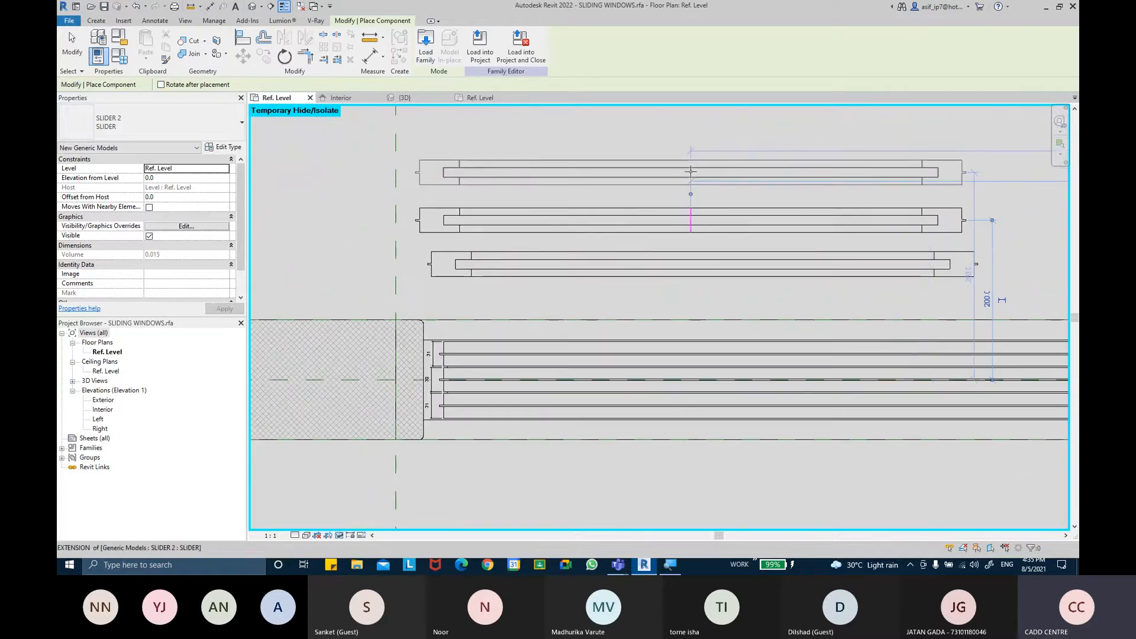
left_click(570, 273)
key("Escape")
Align one slider into the frame's outer channel slot using the Align tool
middle_click_drag(570, 305, 560, 297)
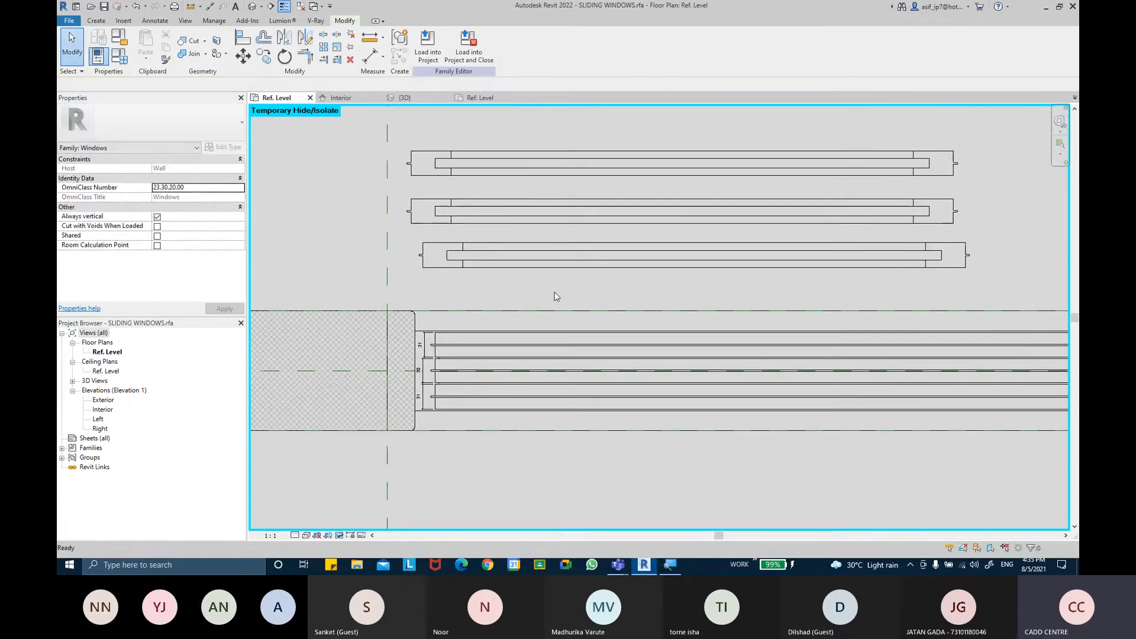
left_click(242, 37)
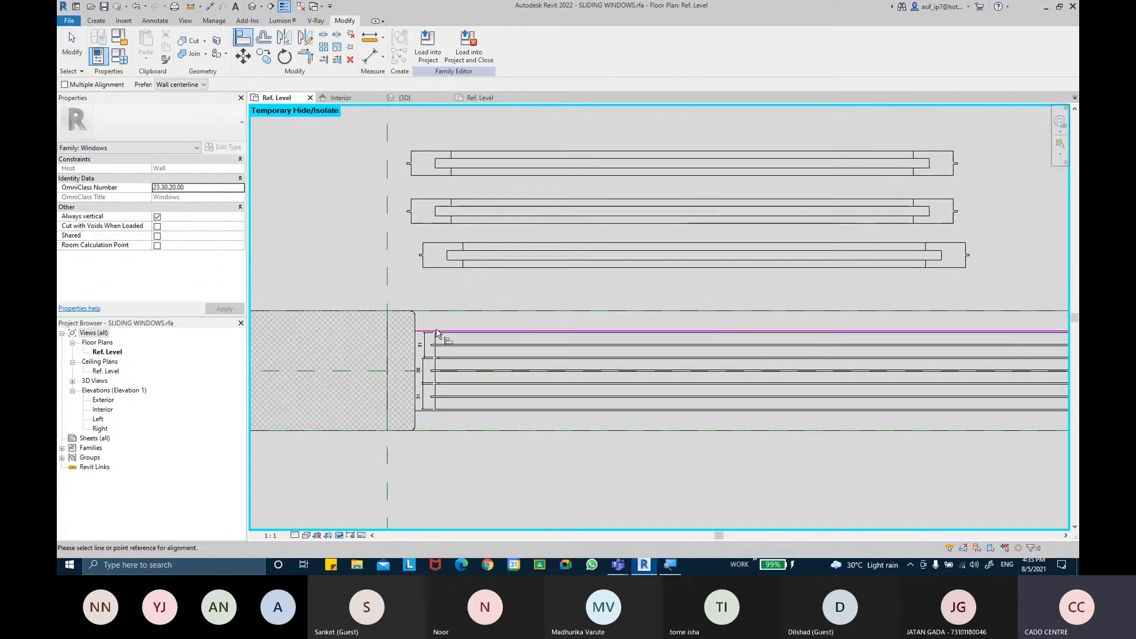
scroll(436, 340, "up", 3)
left_click(402, 171)
scroll(445, 252, "down", 2)
middle_click_drag(445, 251, 469, 303)
scroll(475, 310, "down", 1)
left_click(476, 341)
scroll(489, 375, "up", 3)
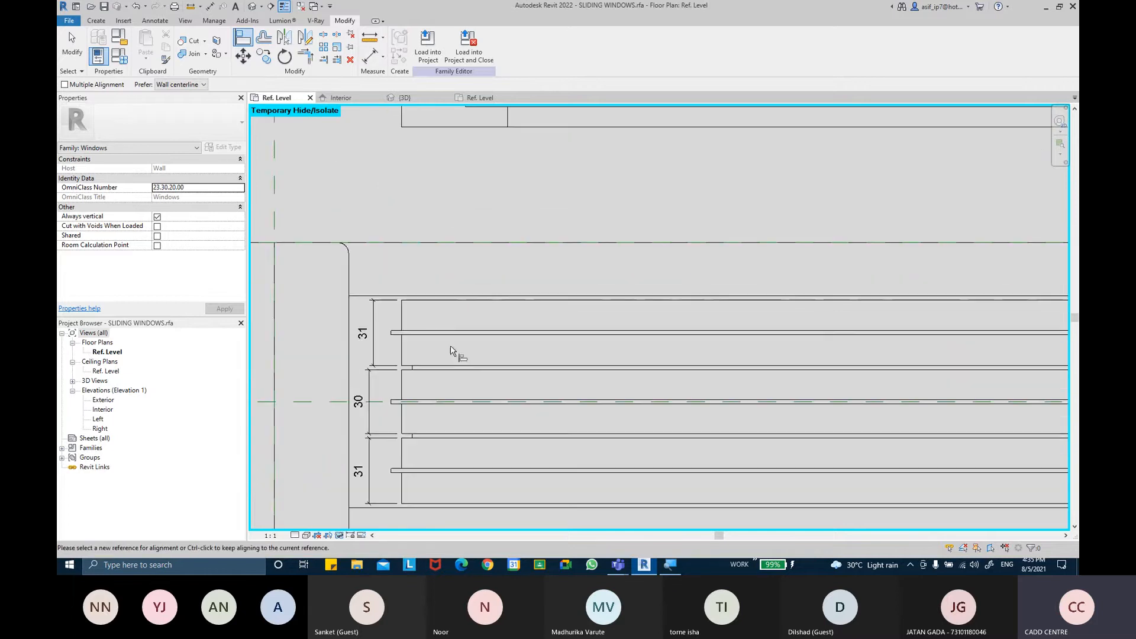
middle_click_drag(453, 130, 448, 278)
left_click(450, 212)
middle_click_drag(468, 402, 454, 295)
left_click(736, 324)
scroll(596, 289, "down", 5)
middle_click_drag(601, 294, 575, 285)
middle_click_drag(767, 368, 528, 348)
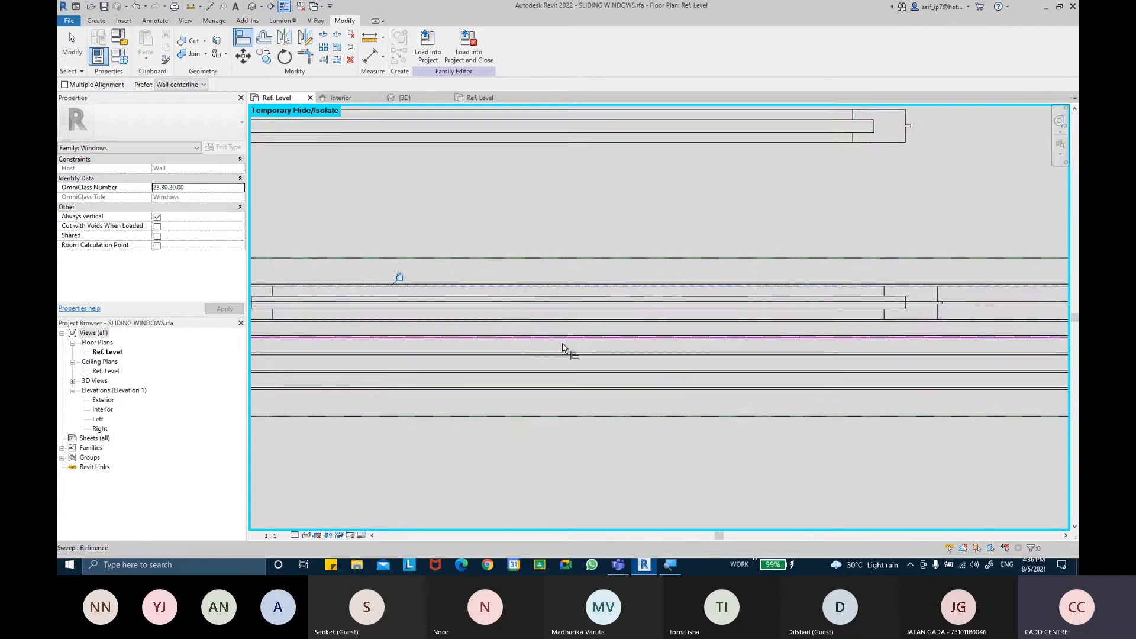
middle_click_drag(742, 348, 674, 344)
scroll(667, 344, "down", 3)
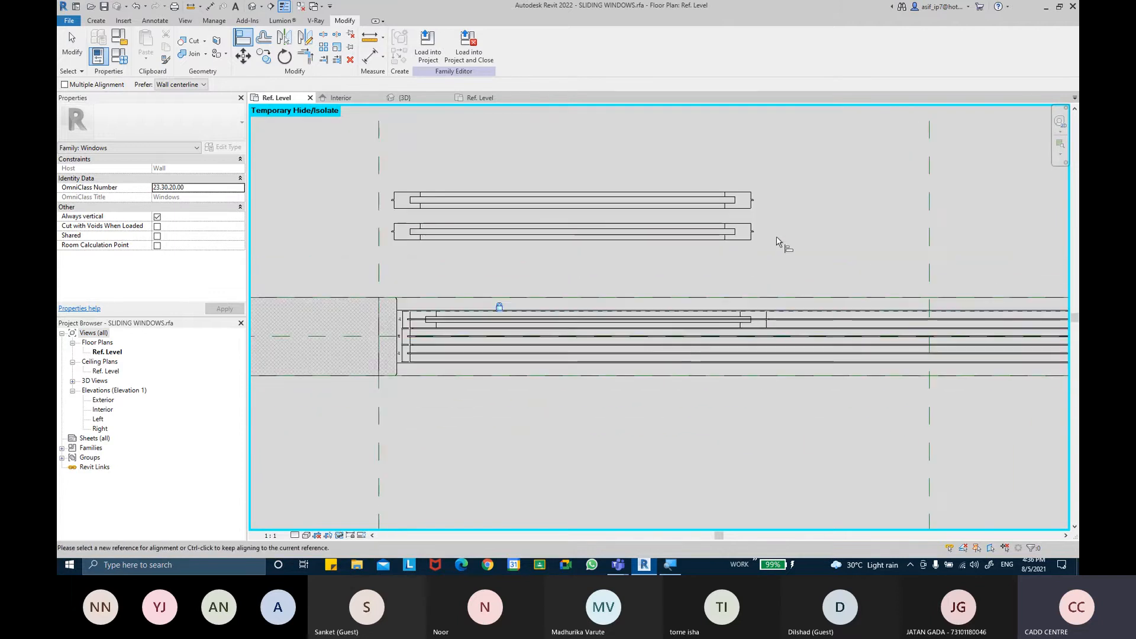
key("Escape")
Align the slider's end with the frame's left reference plane, removing the conflicting constraints
middle_click_drag(644, 263, 638, 242)
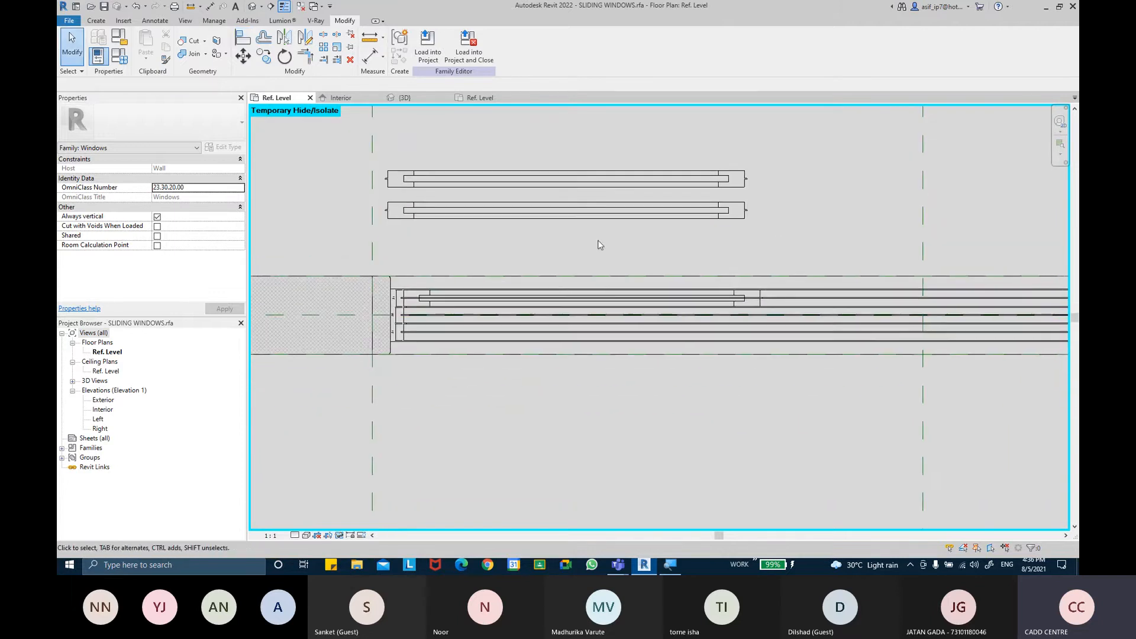
key("a")
key("l")
scroll(801, 304, "up", 2)
scroll(636, 344, "up", 1)
scroll(511, 193, "down", 2)
middle_click_drag(497, 198, 752, 243)
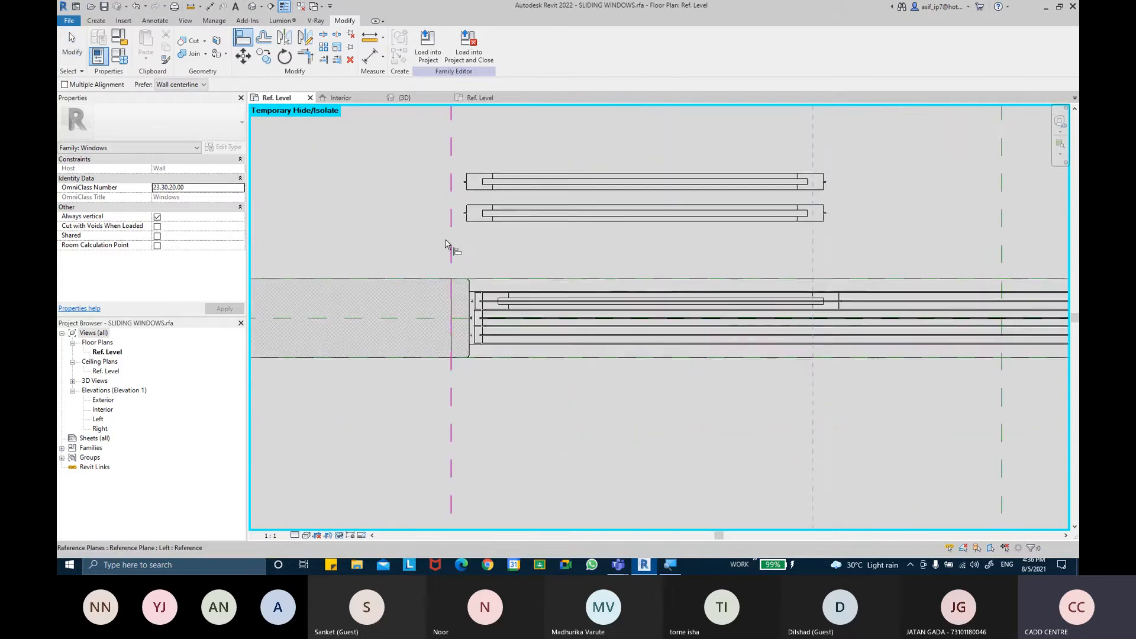
scroll(446, 239, "up", 1)
left_click(480, 209)
middle_click_drag(1017, 279, 834, 279)
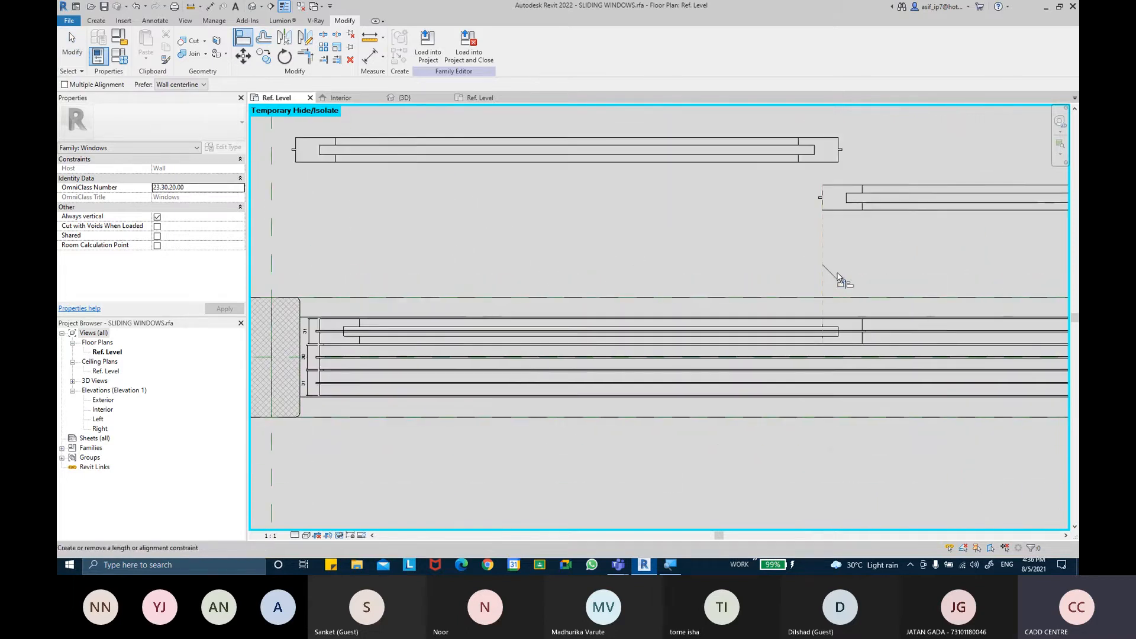
left_click(840, 285)
middle_click_drag(723, 281, 658, 286)
left_click(883, 539)
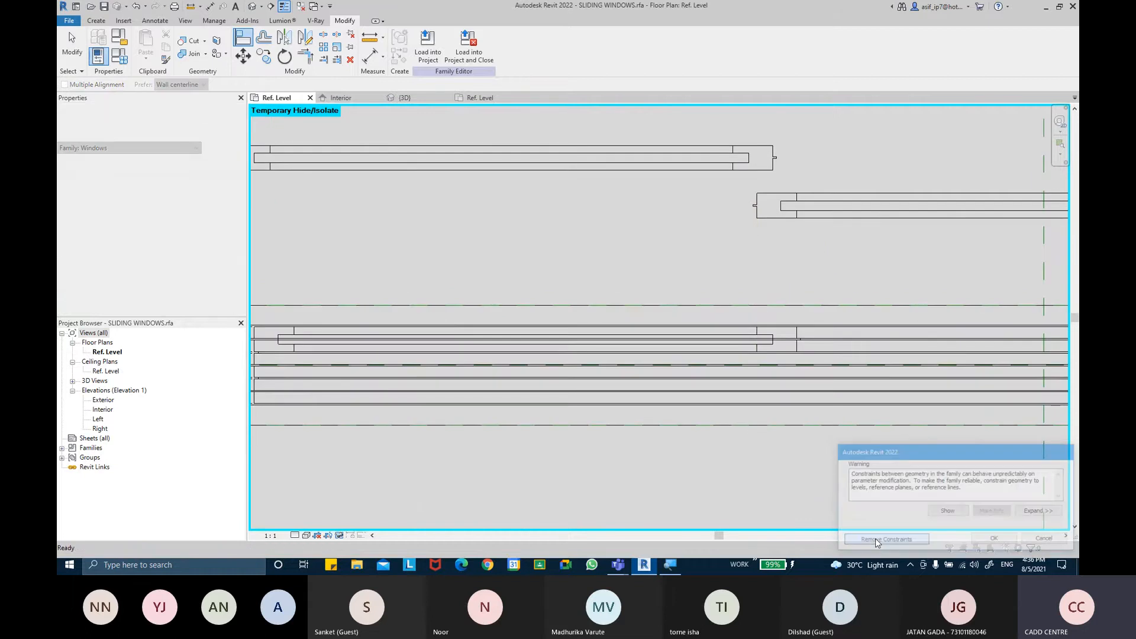
scroll(762, 307, "down", 2)
middle_click_drag(765, 288, 717, 276)
scroll(718, 275, "up", 2)
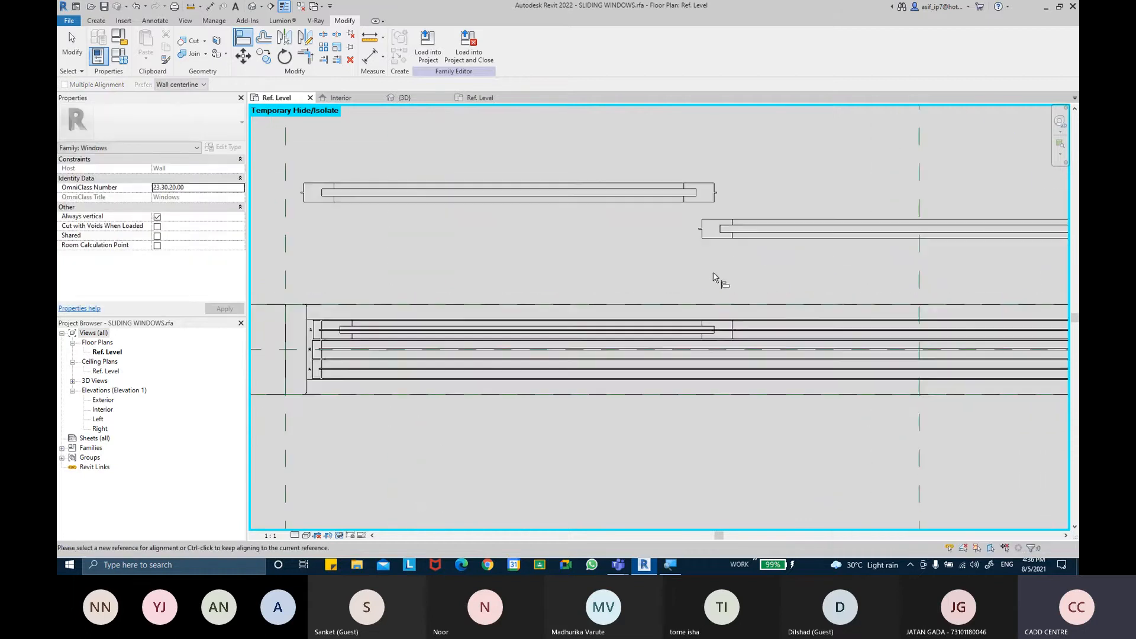
key("Escape")
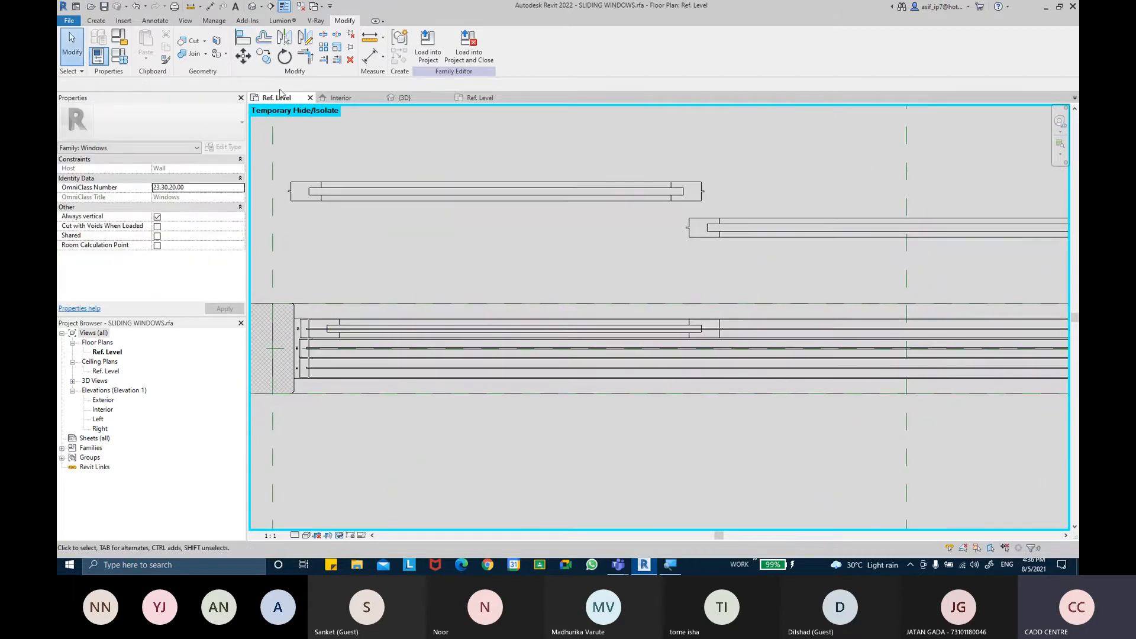
Align the upper slider's end with the frame reference plane, lock it, and accept the constraint warning
left_click(243, 36)
scroll(748, 335, "up", 3)
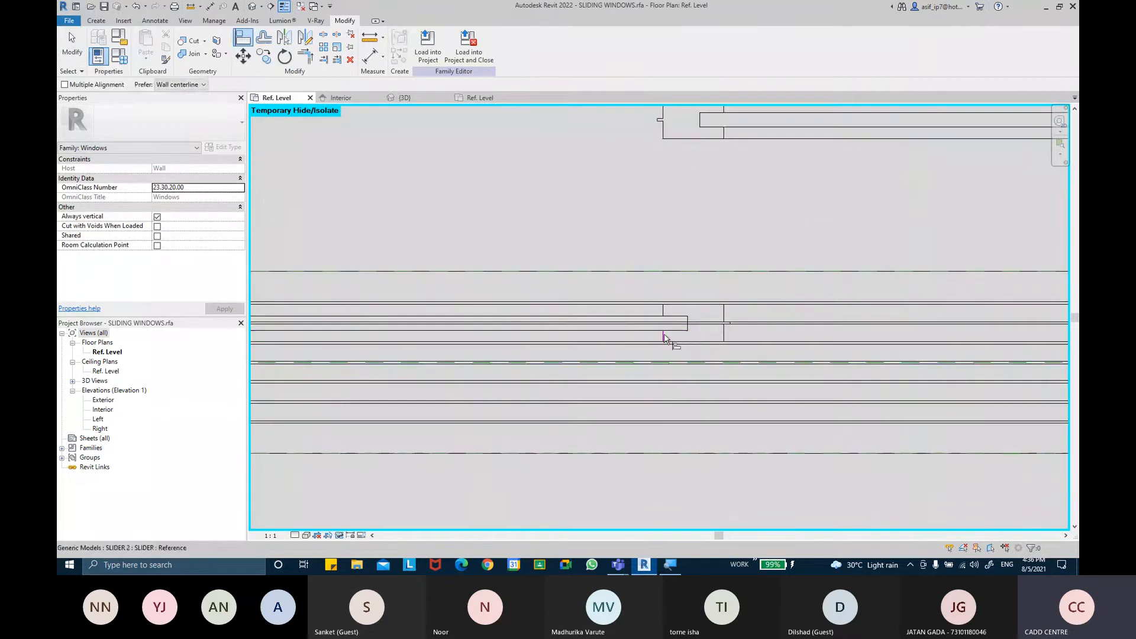
left_click(662, 129)
left_click(681, 242)
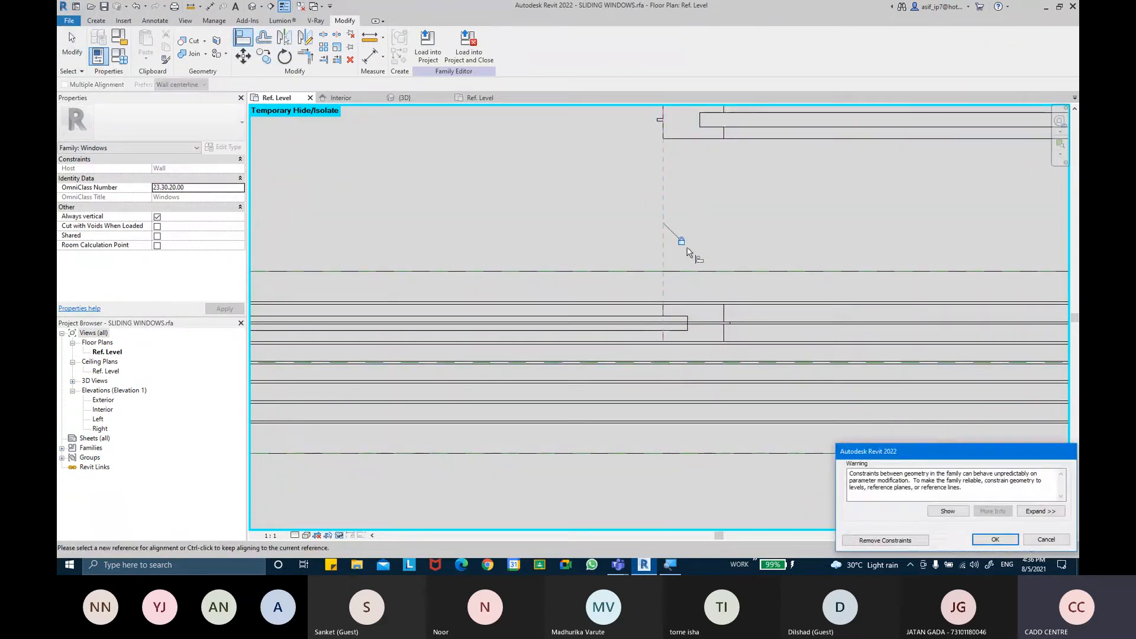
left_click_drag(896, 452, 854, 390)
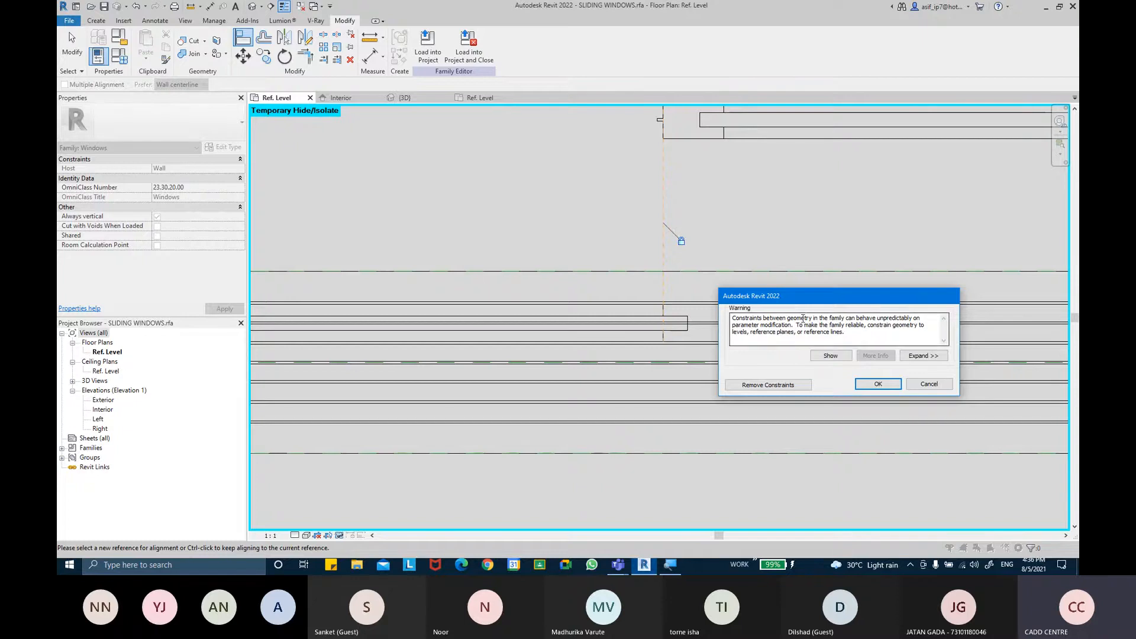
left_click(924, 356)
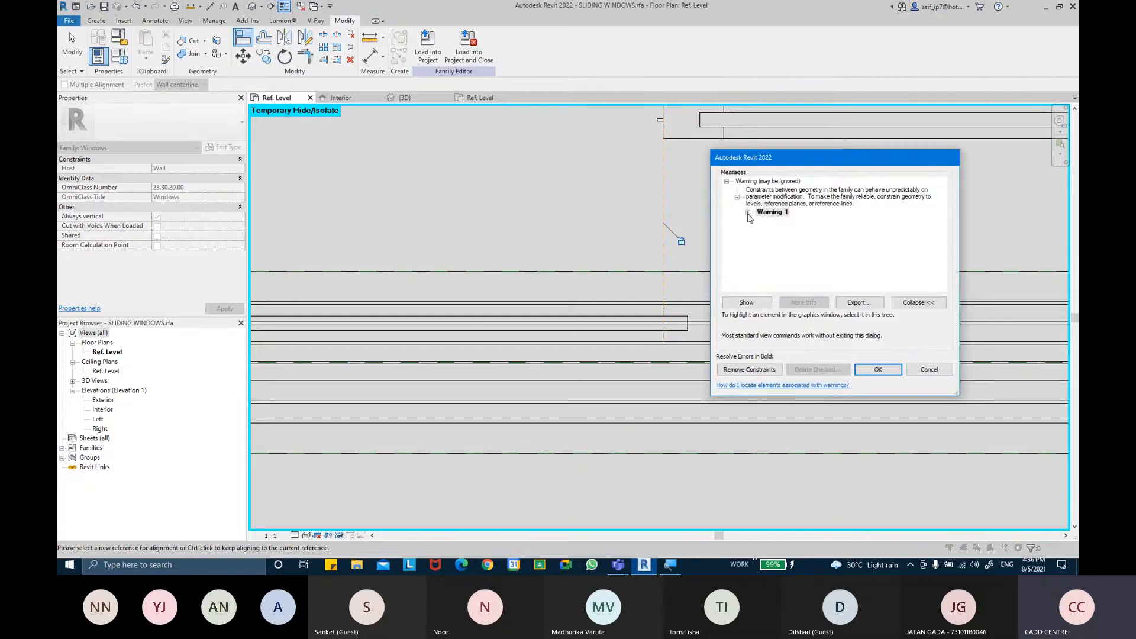
left_click(860, 222)
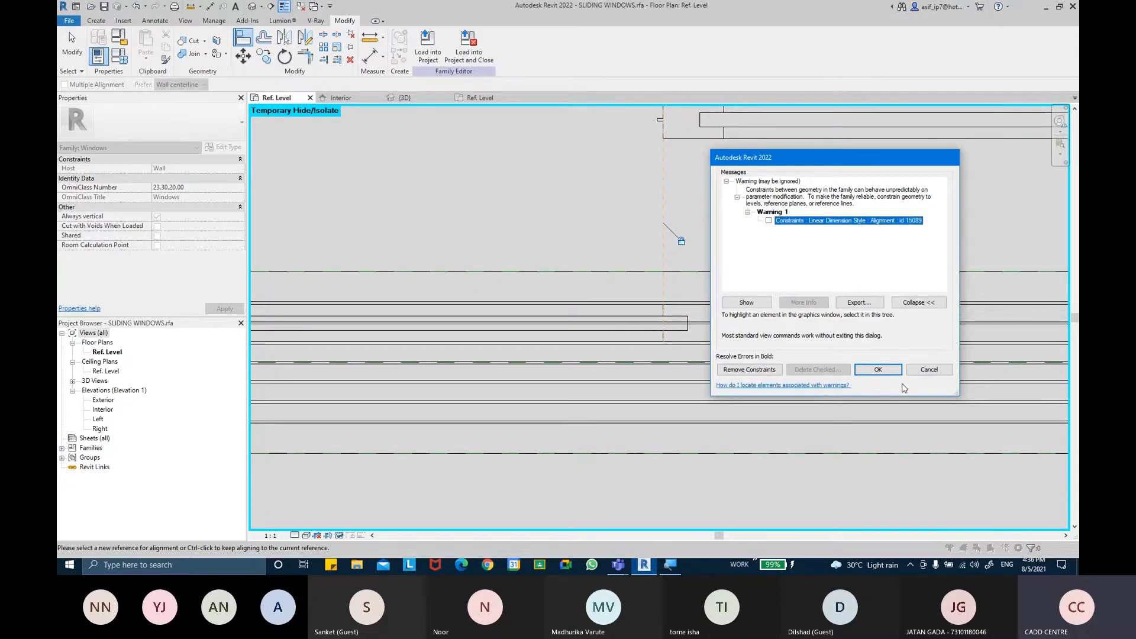
left_click(888, 371)
scroll(780, 308, "up", 3)
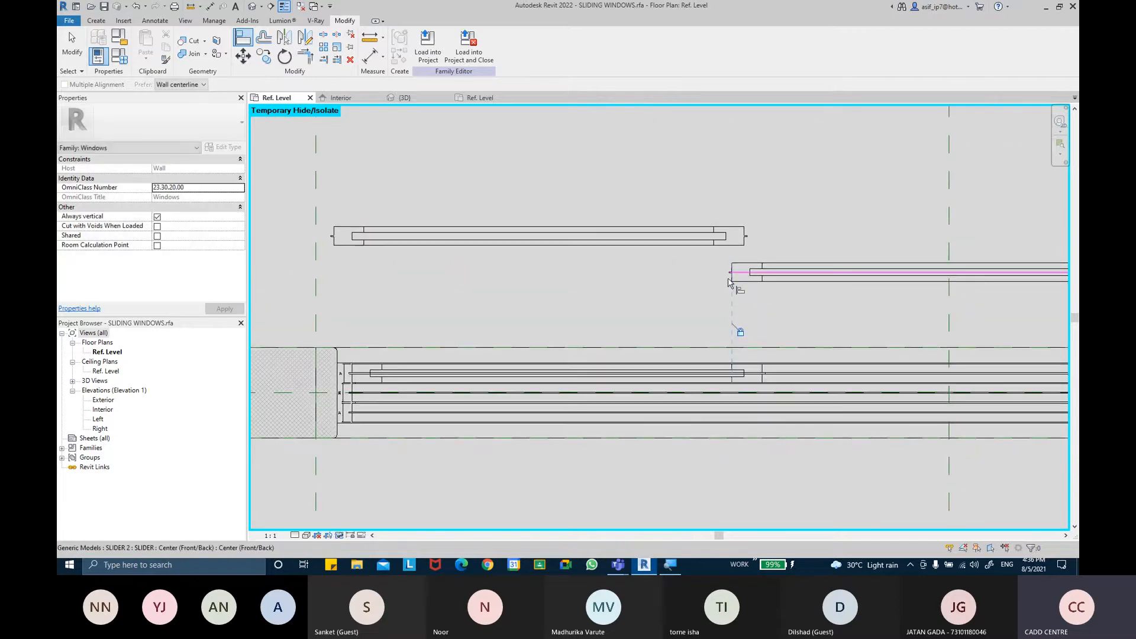
middle_click_drag(789, 372, 743, 334)
key("Escape")
key("Escape")
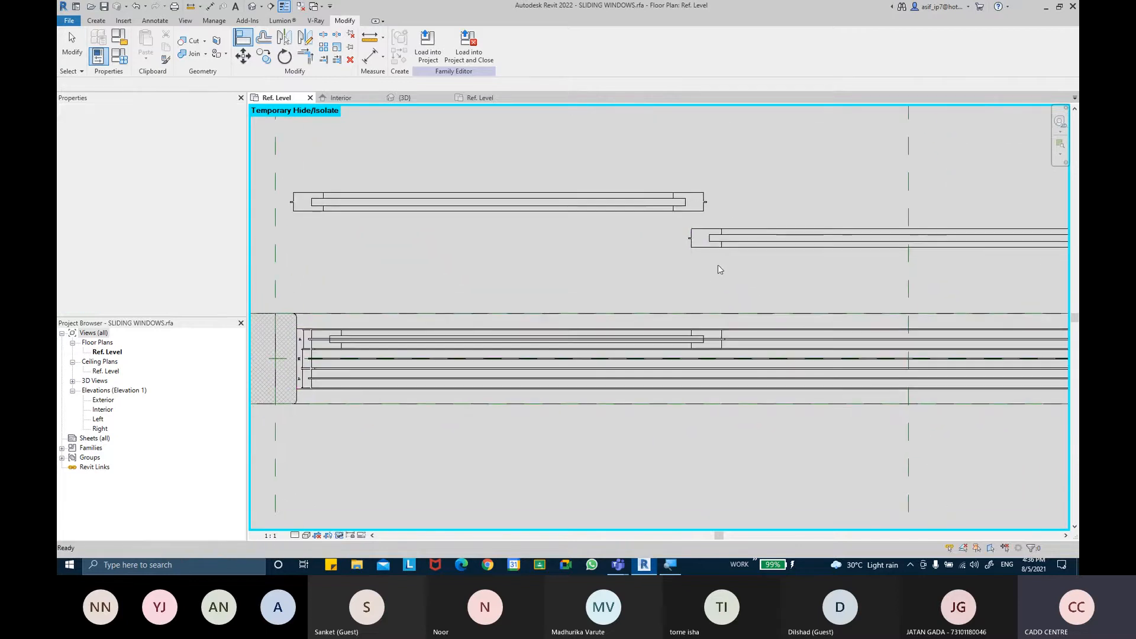
left_click(714, 251)
left_click(248, 39)
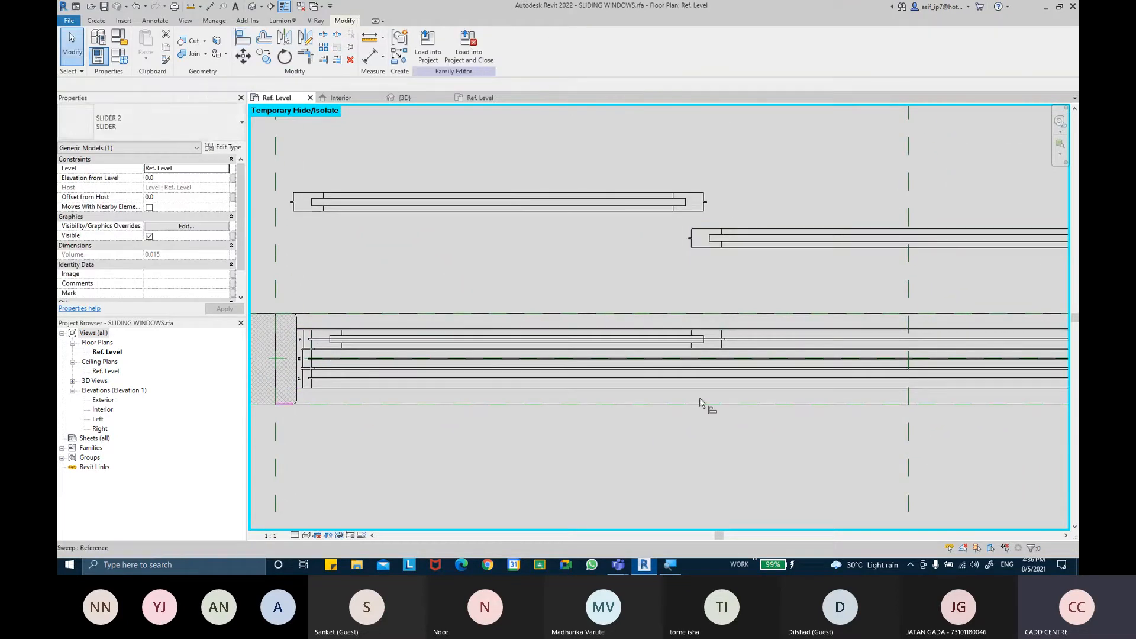
scroll(699, 392, "up", 2)
scroll(744, 323, "up", 1)
key("Escape")
scroll(744, 318, "down", 2)
scroll(743, 321, "down", 2)
Duplicate the upper slider's type as SLIDER 3 and set its SLIDER THICKNESS to 30
left_click(746, 216)
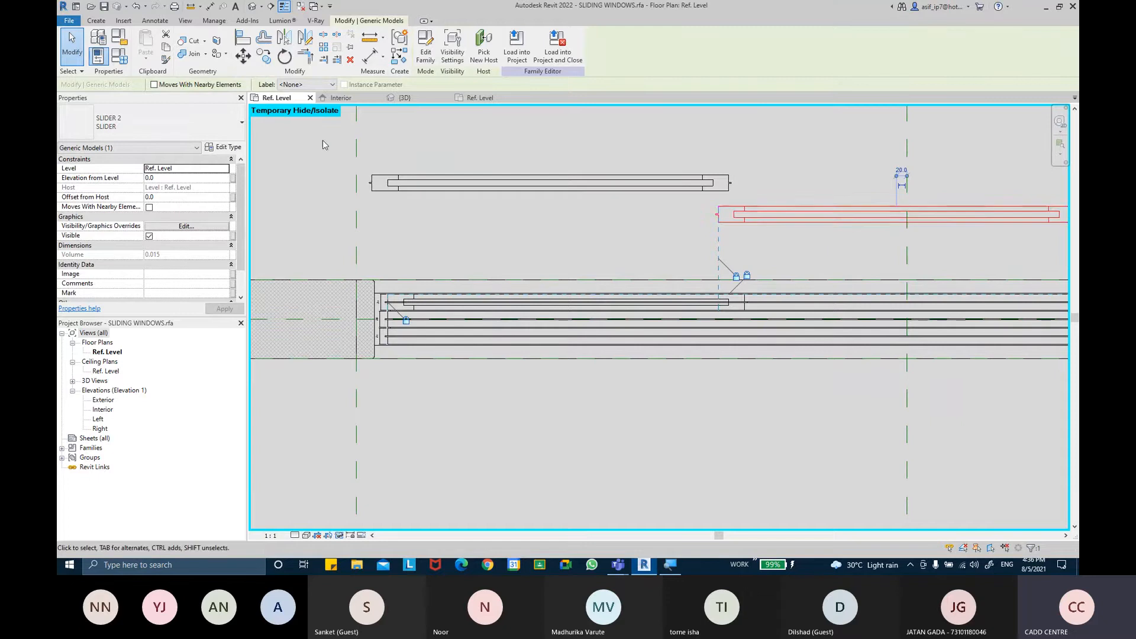
left_click(224, 146)
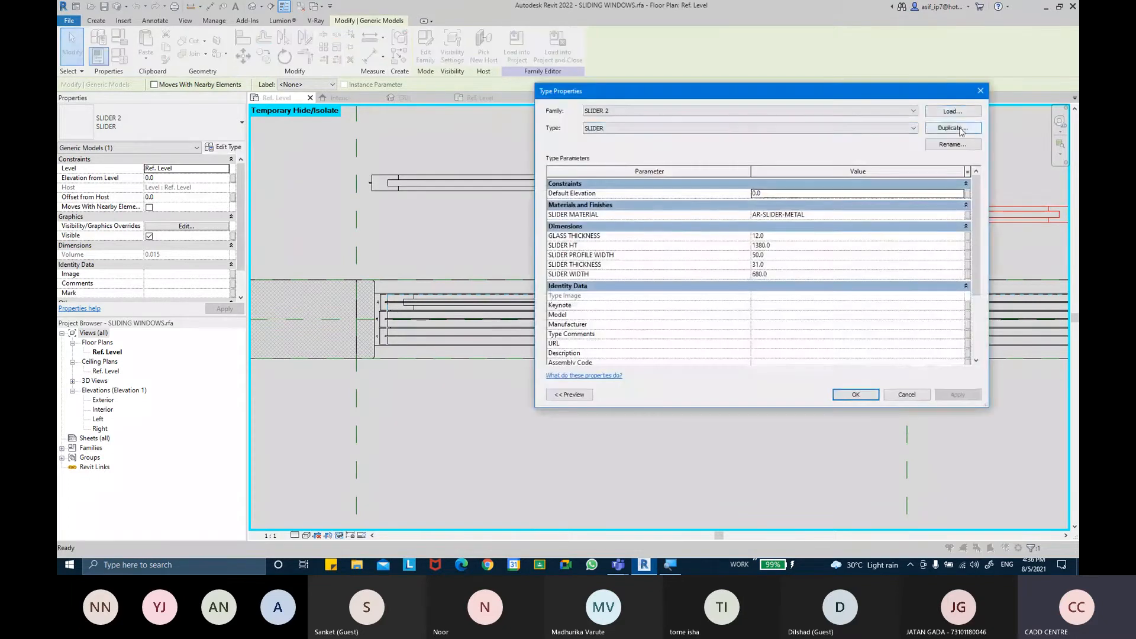
left_click(960, 128)
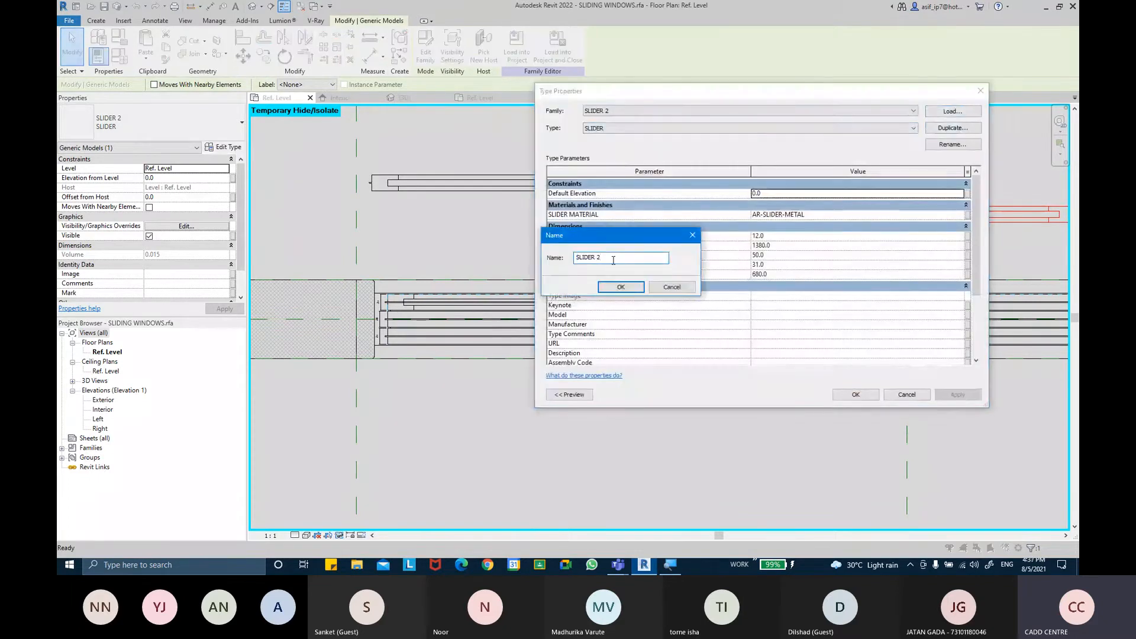
type("3")
key("Return")
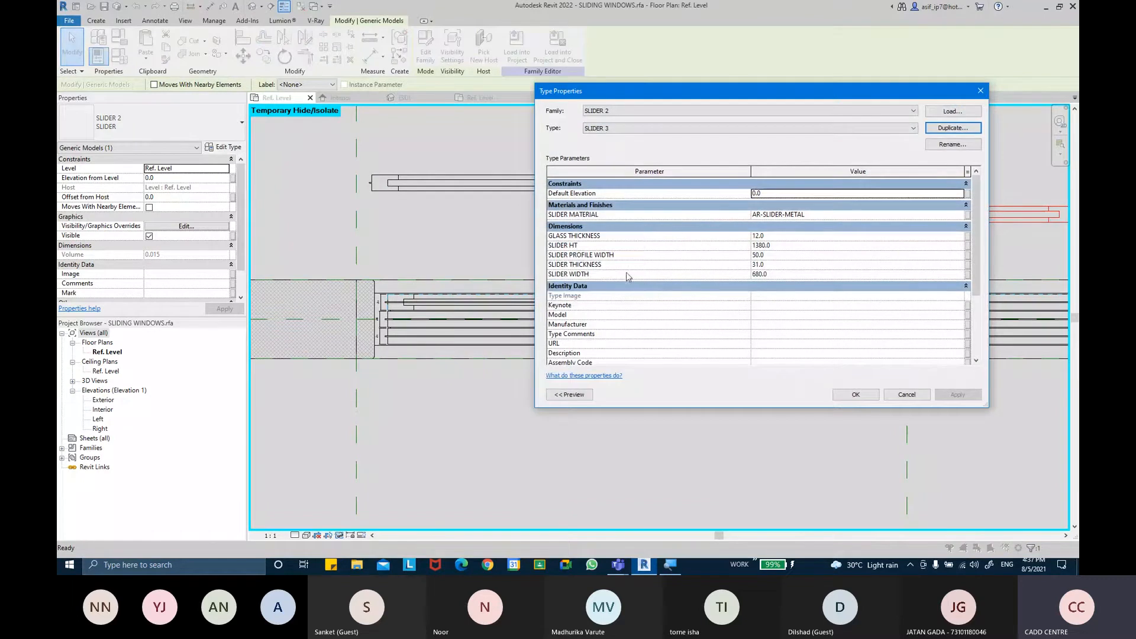
left_click(777, 266)
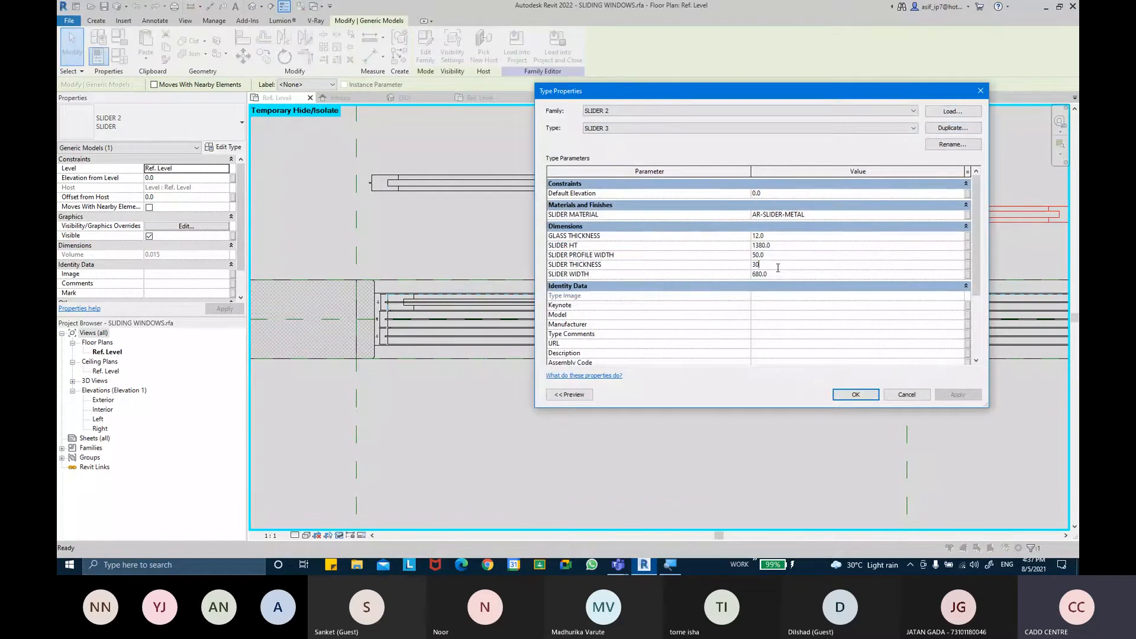
left_click(856, 395)
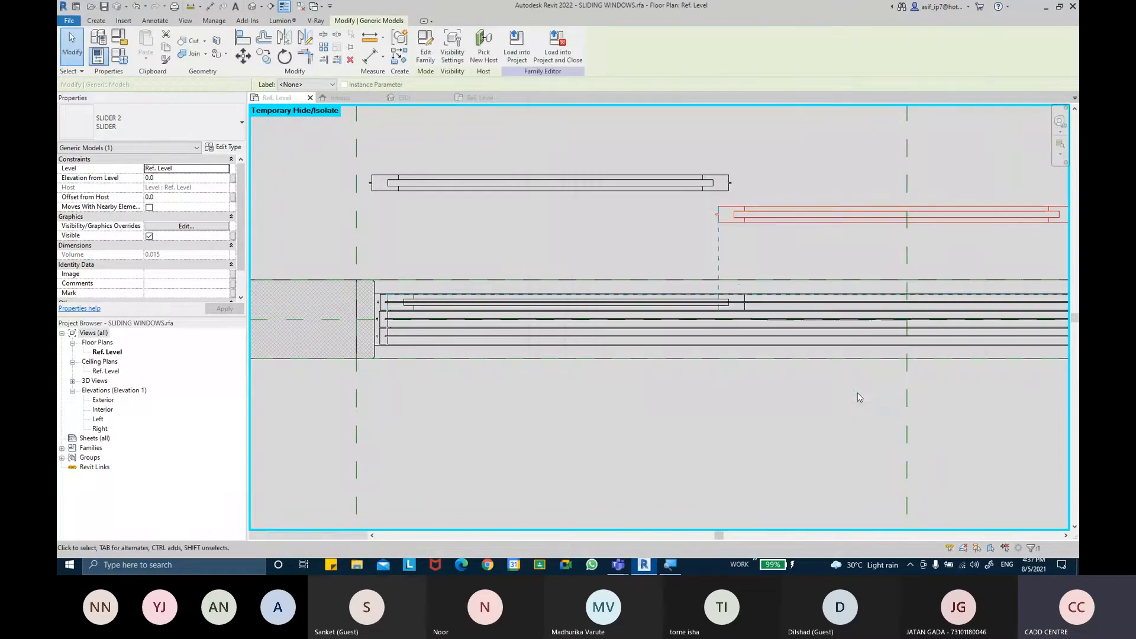
Align the SLIDER 3 panel into the frame's middle channel and lock the alignment
middle_click_drag(745, 228, 705, 218)
left_click(242, 37)
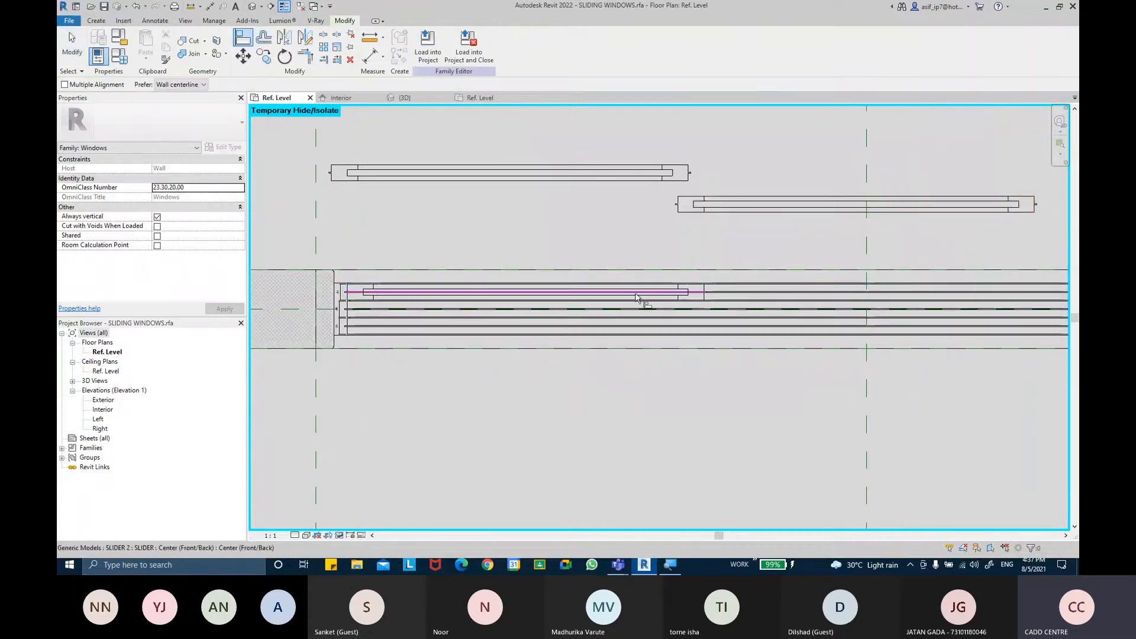
scroll(740, 296, "up", 5)
scroll(737, 214, "down", 2)
left_click(688, 238)
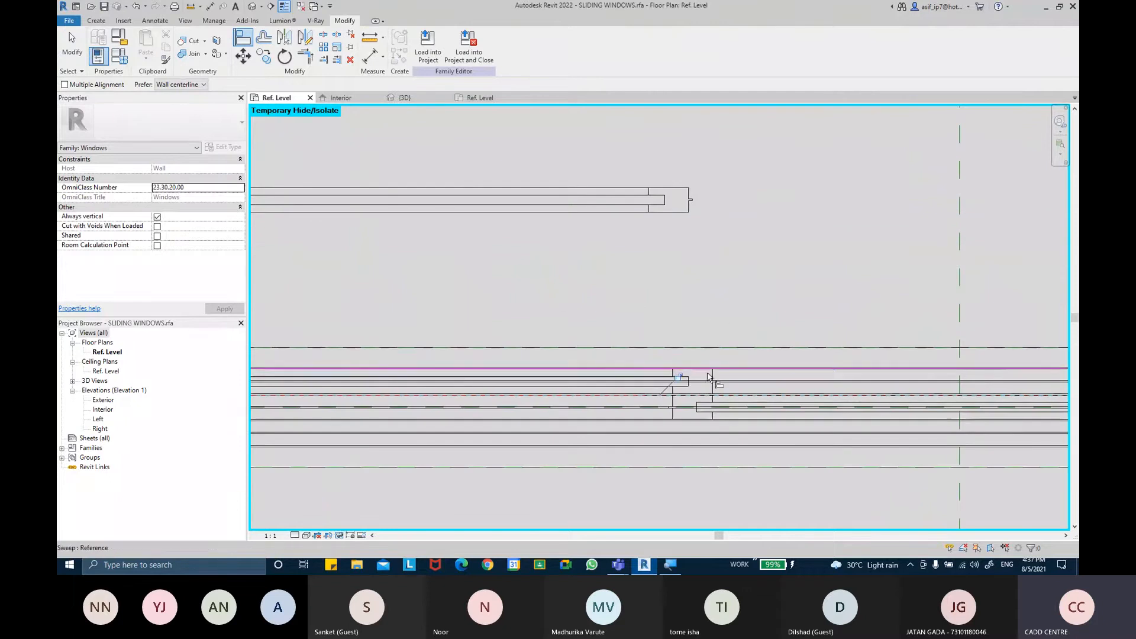
scroll(710, 290, "down", 2)
scroll(734, 299, "down", 2)
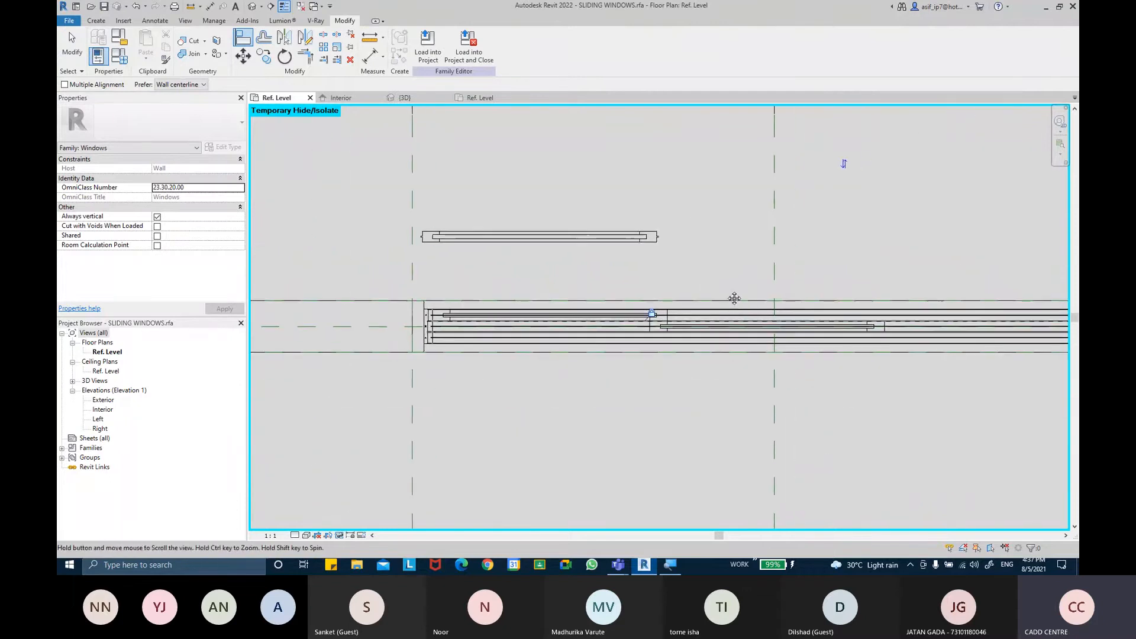
key("Escape")
key("Escape")
scroll(733, 299, "up", 5)
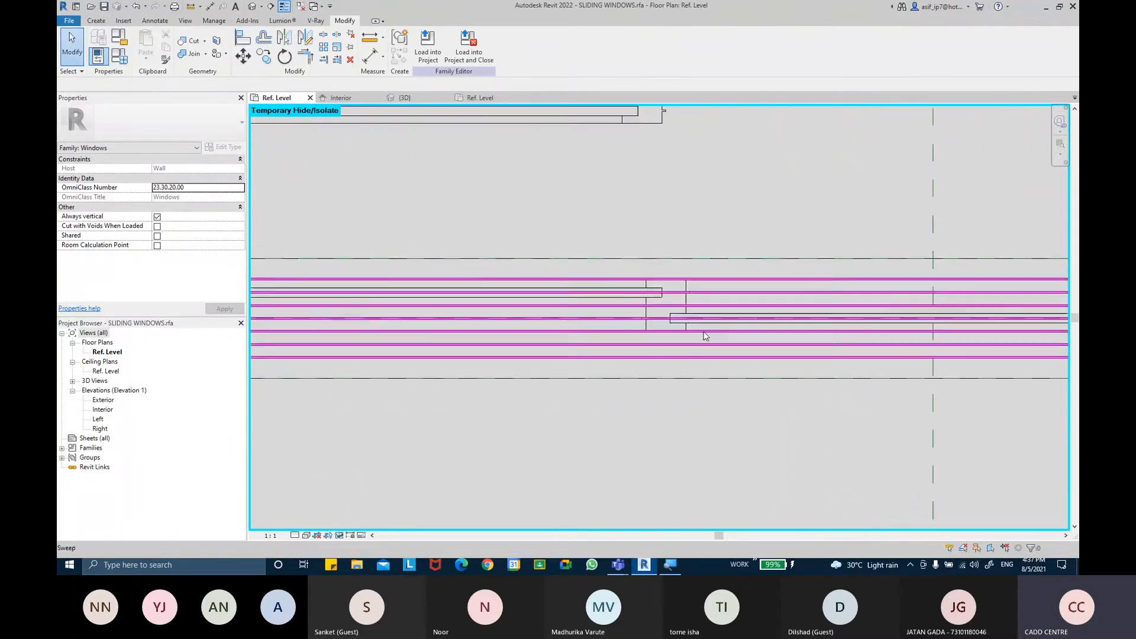
left_click(623, 320)
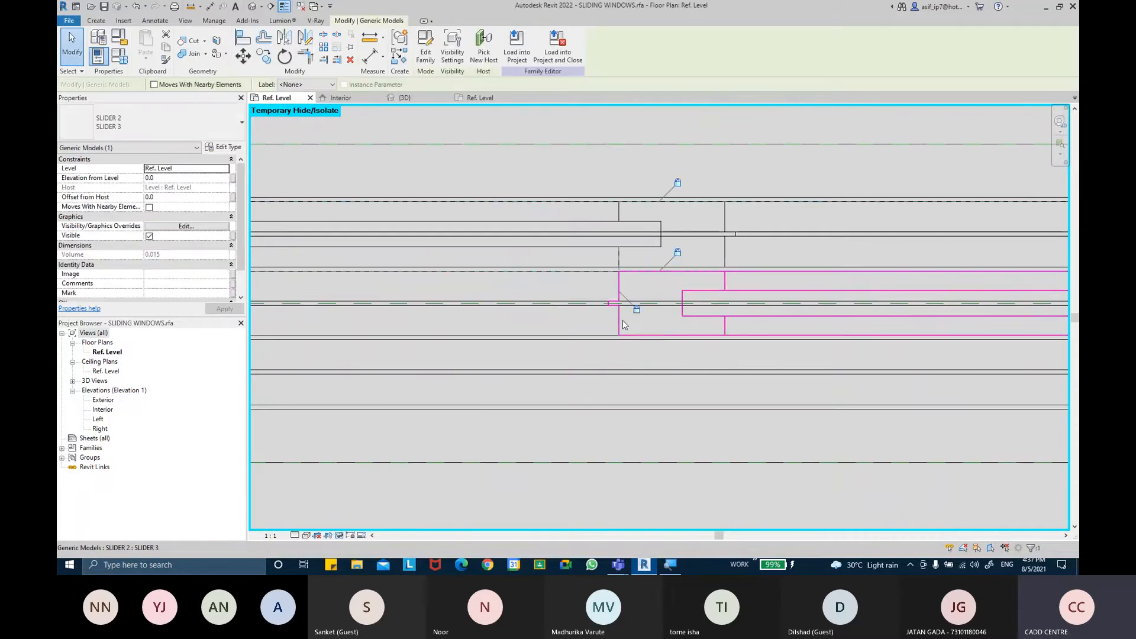
scroll(631, 336, "down", 7)
left_click(733, 432)
middle_click_drag(747, 438, 721, 431)
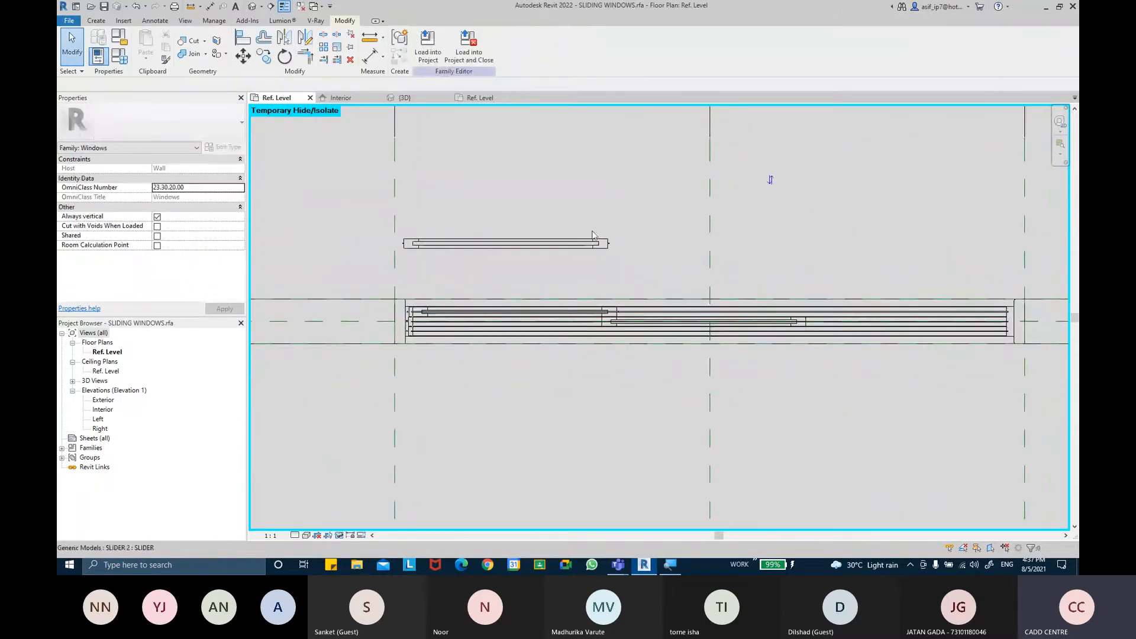
Align the SLIDER 3 panel's end with the frame, removing the conflicting constraints
left_click(245, 43)
scroll(773, 347, "up", 5)
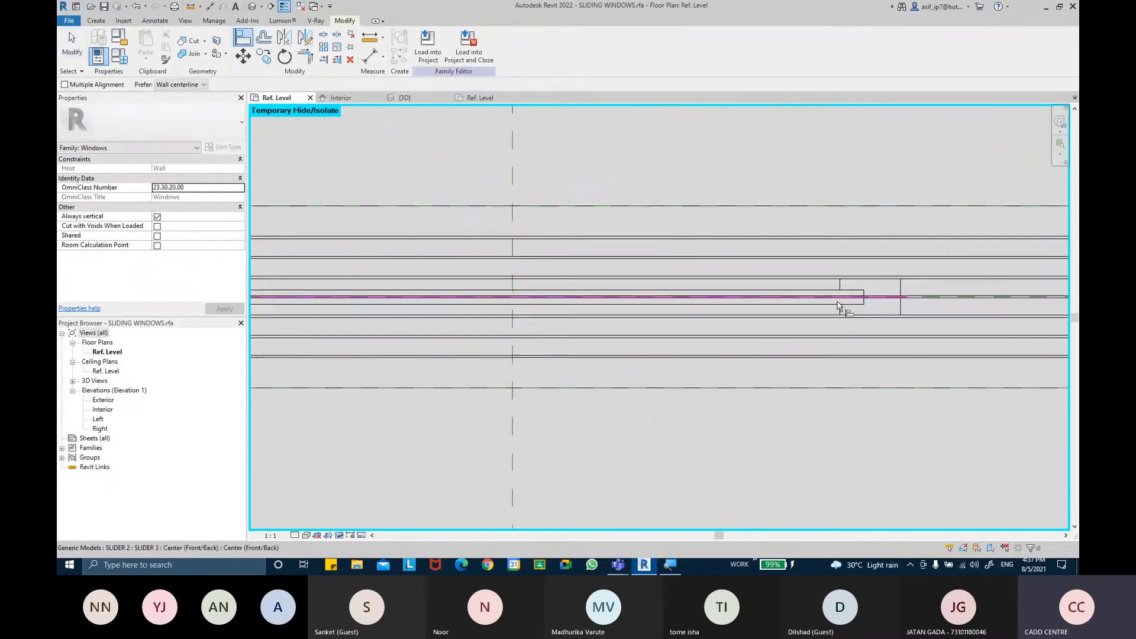
scroll(771, 305, "down", 3)
middle_click_drag(556, 241, 887, 308)
middle_click_drag(571, 256, 990, 317)
left_click(658, 252)
middle_click_drag(888, 346, 448, 287)
scroll(758, 312, "down", 3)
middle_click_drag(750, 306, 656, 284)
left_click(735, 283)
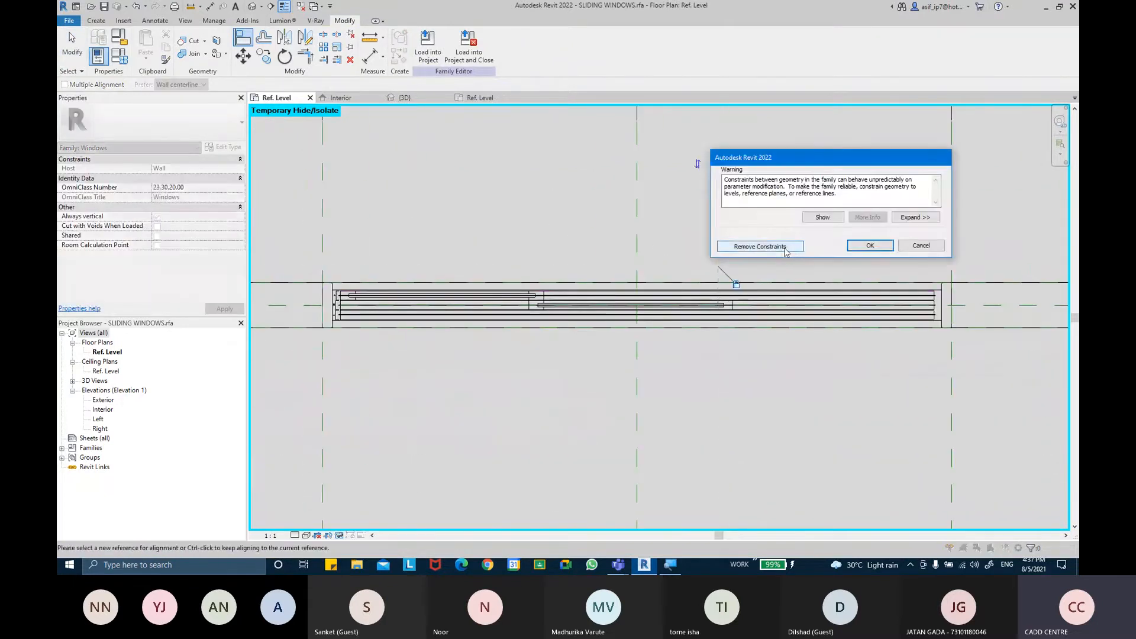
left_click(760, 246)
scroll(763, 283, "up", 2)
key("Escape")
Align the other slider panel into its frame channel with the Align tool
left_click(718, 216)
scroll(717, 212, "up", 2)
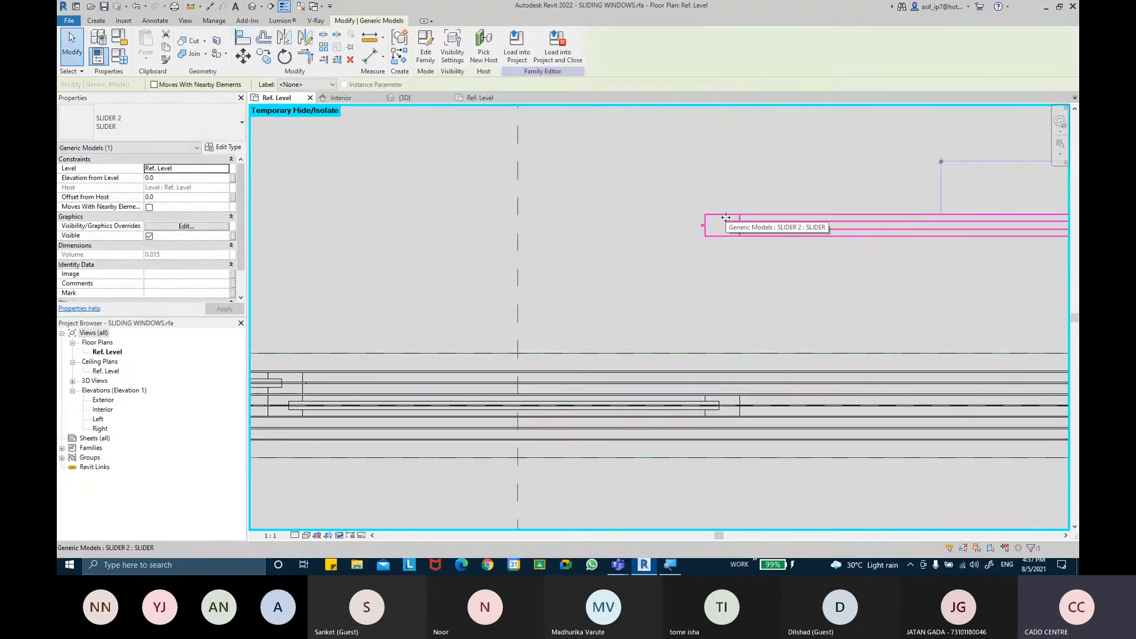
key("Escape")
middle_click_drag(723, 283, 637, 258)
left_click(250, 39)
key("Escape")
left_click(246, 39)
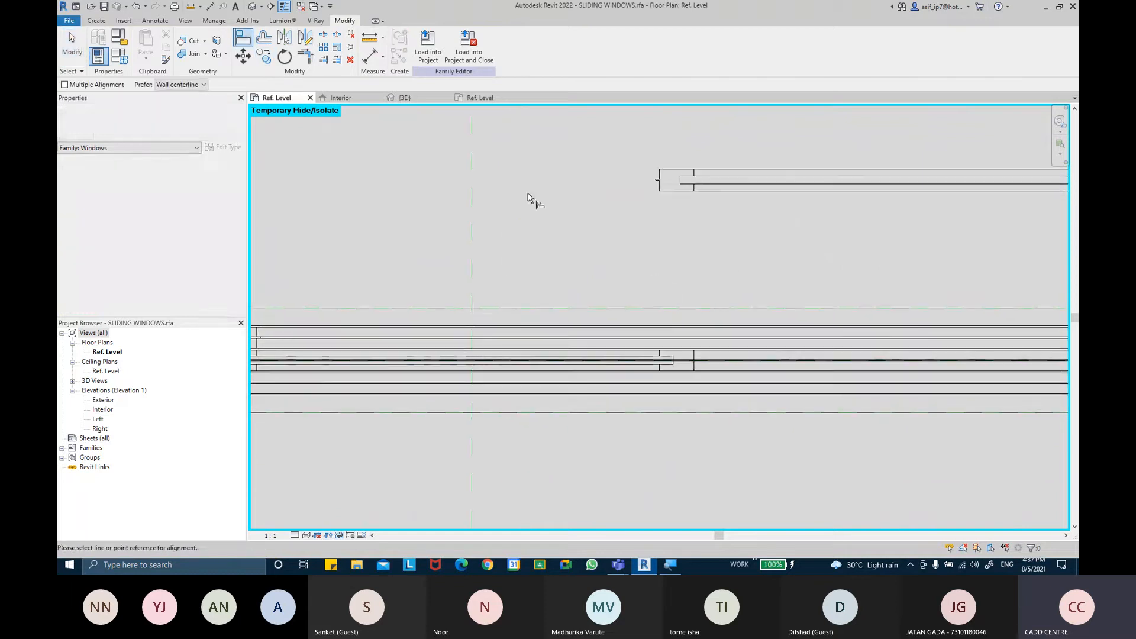
scroll(707, 349, "up", 2)
left_click(683, 354)
scroll(709, 331, "down", 2)
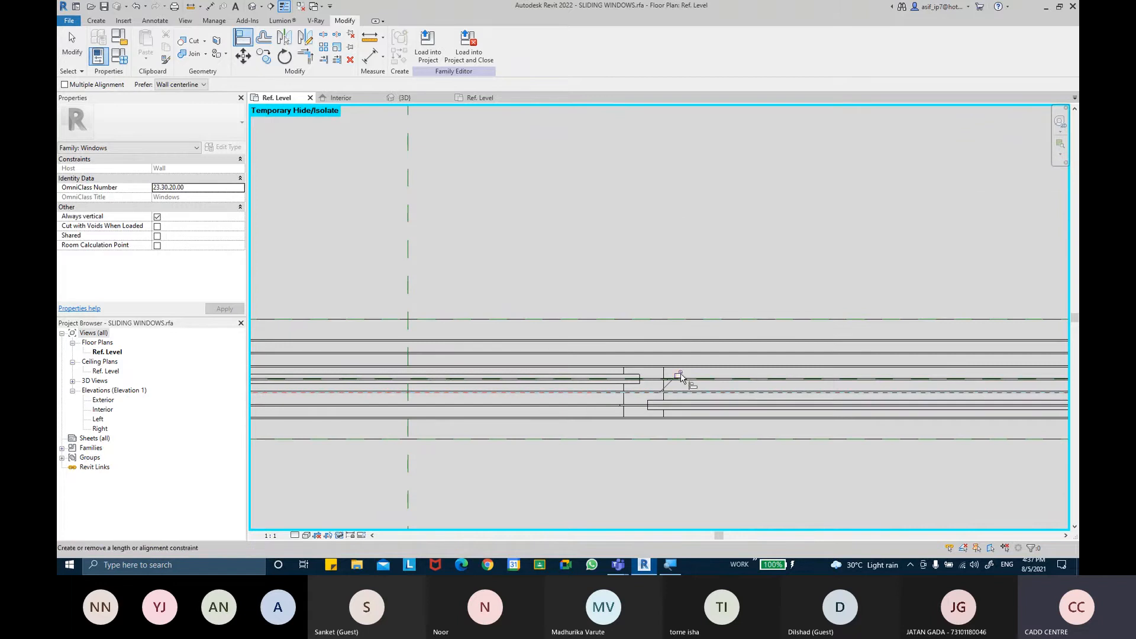
left_click(680, 376)
Align the slider panel's end with the frame's right channel edge
scroll(705, 289, "down", 3)
middle_click_drag(857, 331, 743, 309)
scroll(831, 326, "up", 4)
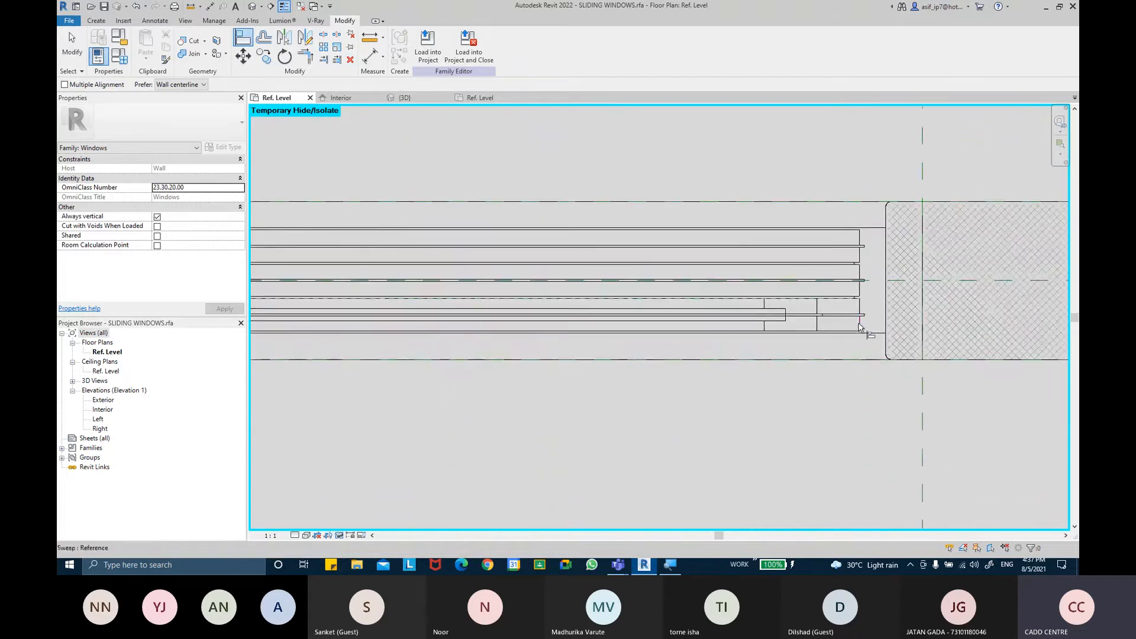
middle_click_drag(835, 324, 876, 337)
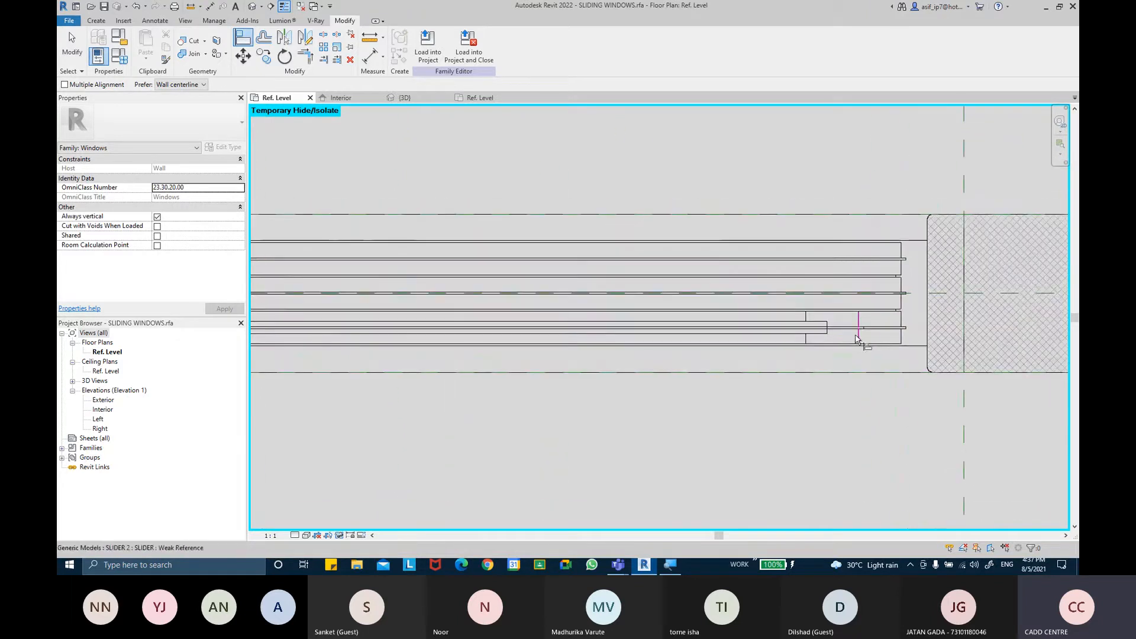
scroll(863, 339, "down", 2)
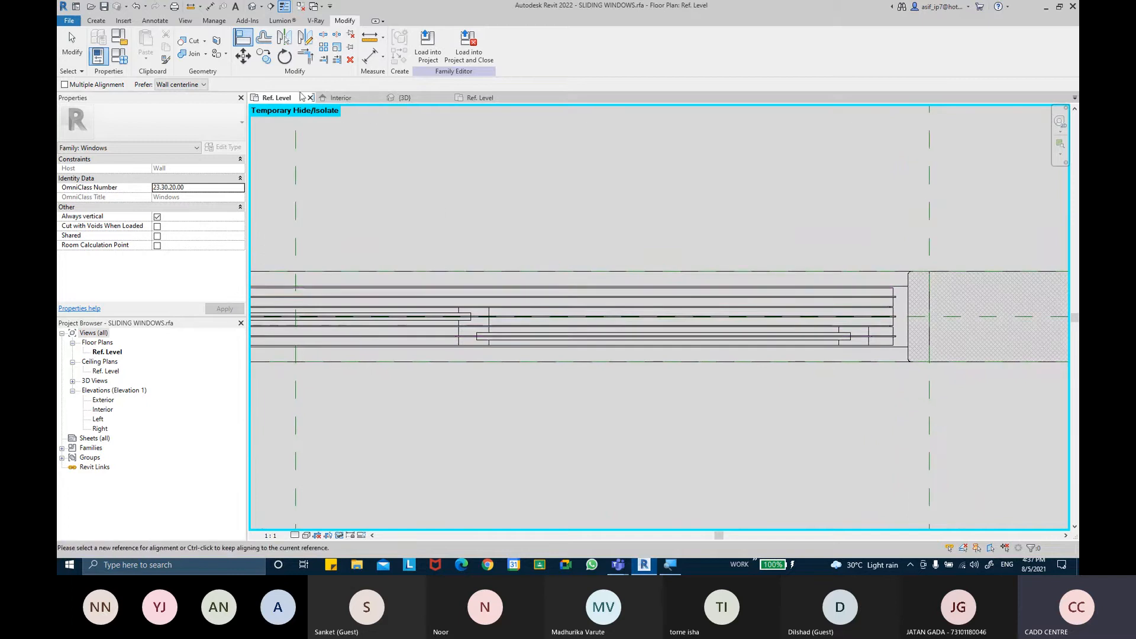
scroll(893, 346, "up", 2)
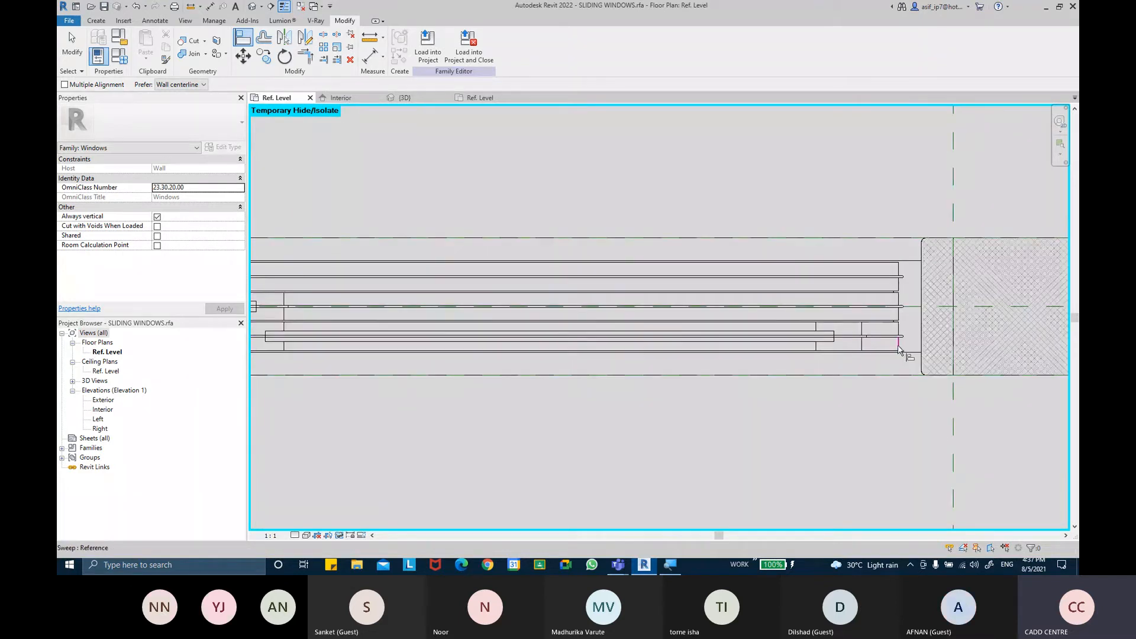
left_click(863, 344)
scroll(789, 373, "down", 2)
middle_click_drag(400, 354, 780, 332)
scroll(833, 321, "up", 3)
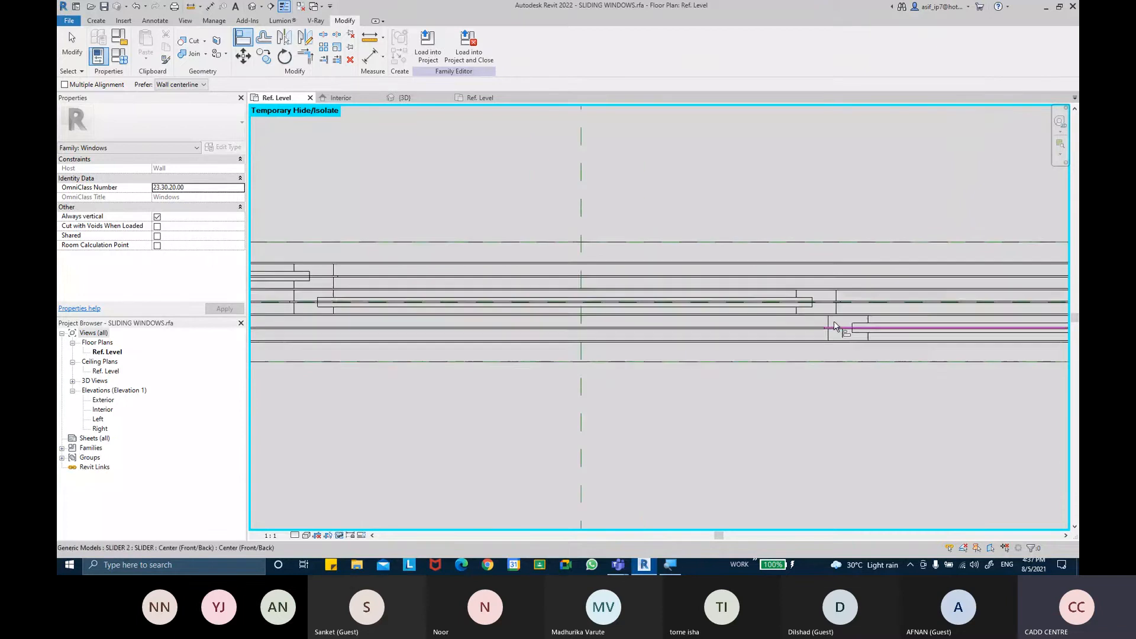
scroll(829, 318, "down", 2)
middle_click_drag(712, 324, 788, 325)
middle_click_drag(522, 319, 547, 318)
middle_click_drag(756, 332, 565, 322)
scroll(565, 325, "up", 1)
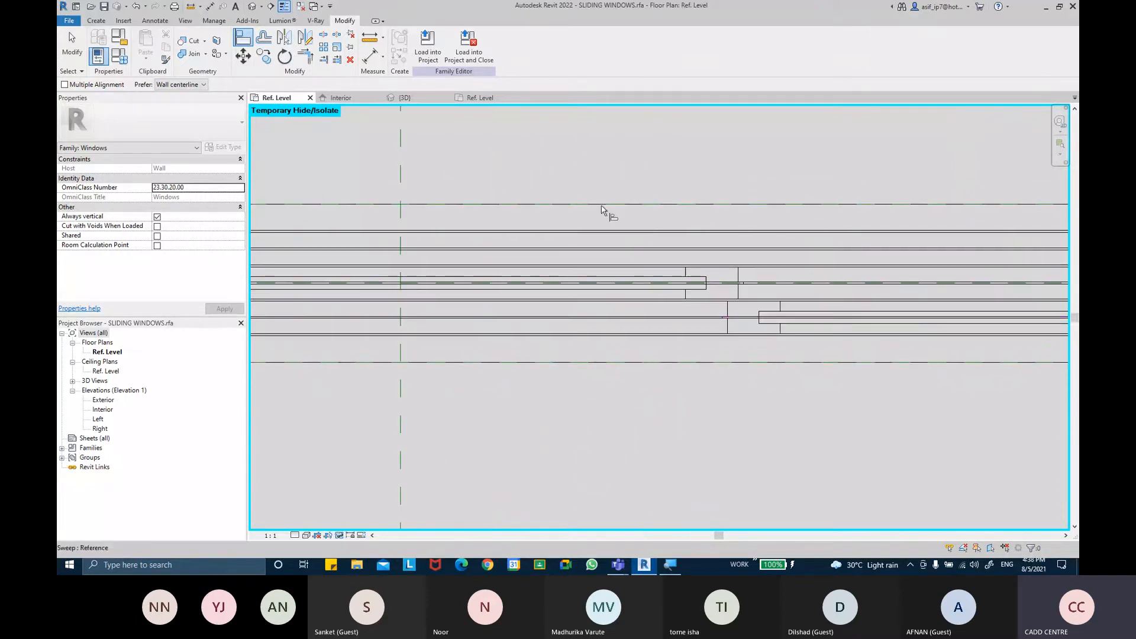
Undo the last alignment change
left_click(373, 57)
scroll(669, 244, "up", 2)
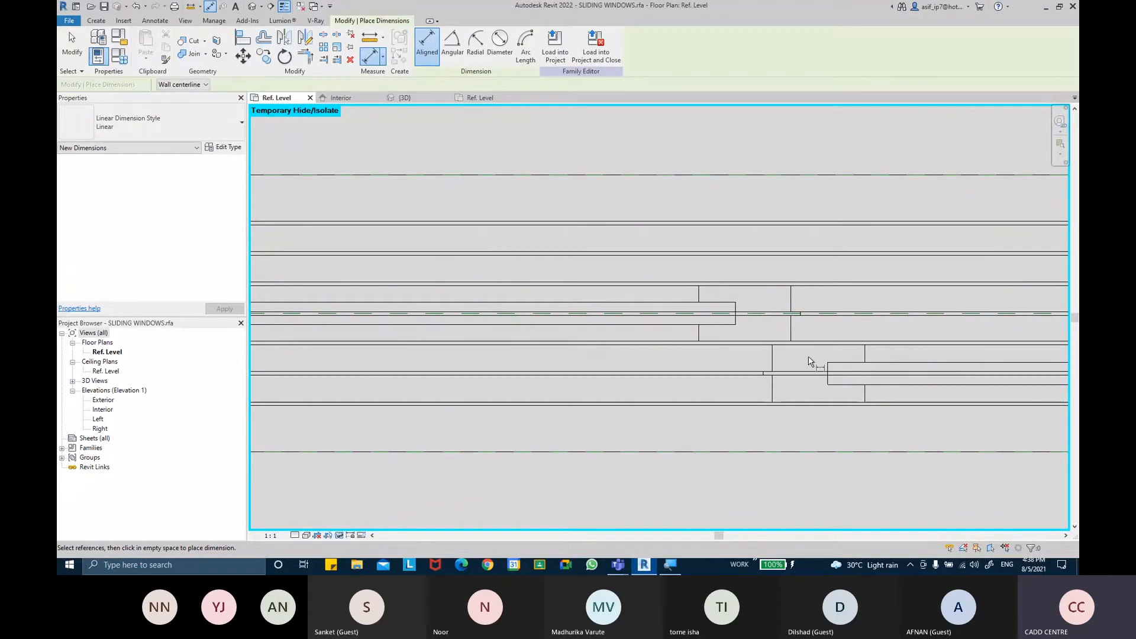
key("ctrl+z")
scroll(808, 357, "down", 2)
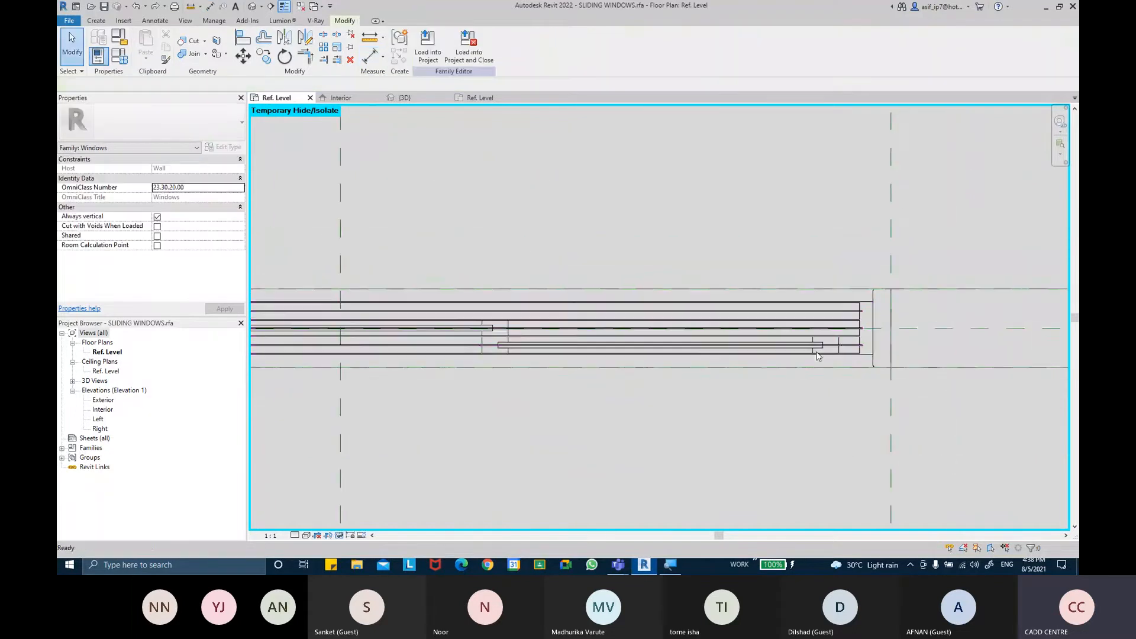
Select the middle slider panel to inspect its alignment locks inside the frame
left_click(815, 347)
left_click(442, 331)
middle_click_drag(492, 423, 763, 429)
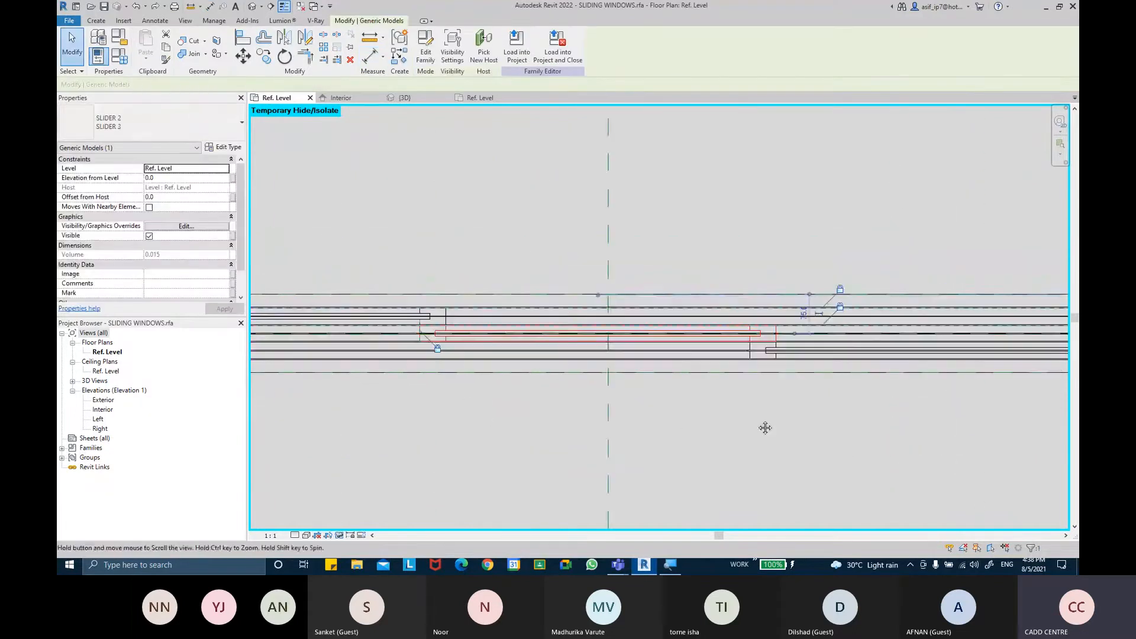
key("Escape")
middle_click_drag(575, 465, 657, 446)
middle_click_drag(499, 375, 573, 375)
Dimension the slider panel's width with an aligned dimension and delete the extra second dimension
left_click(369, 61)
middle_click_drag(359, 279, 566, 272)
scroll(473, 286, "up", 4)
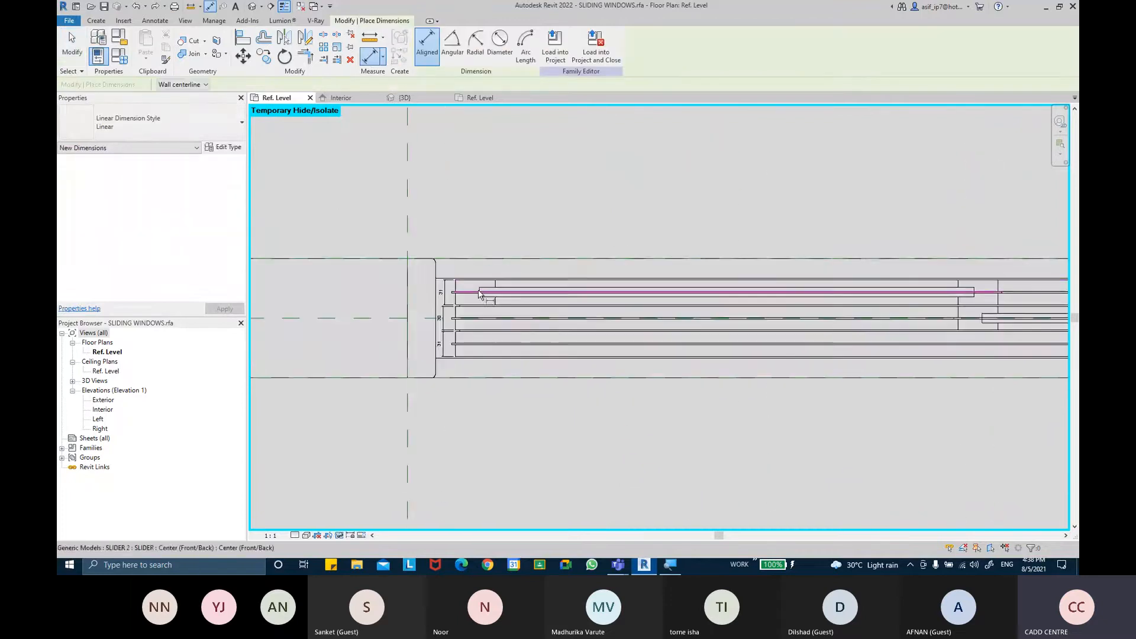
left_click(445, 283)
middle_click_drag(744, 284, 523, 294)
middle_click_drag(852, 284, 629, 277)
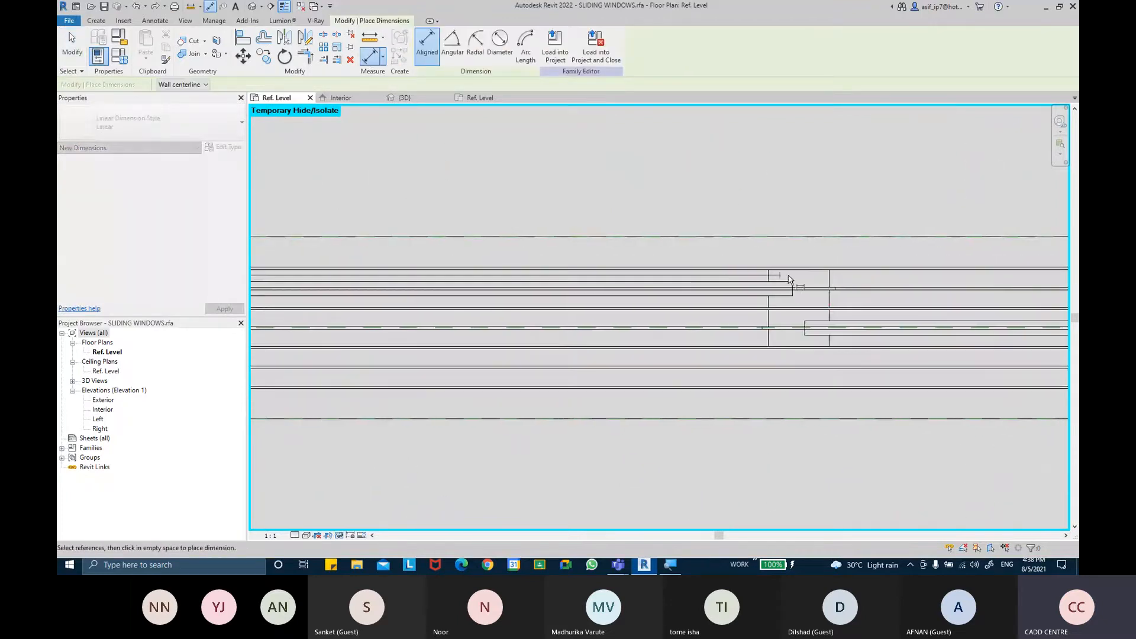
left_click(829, 284)
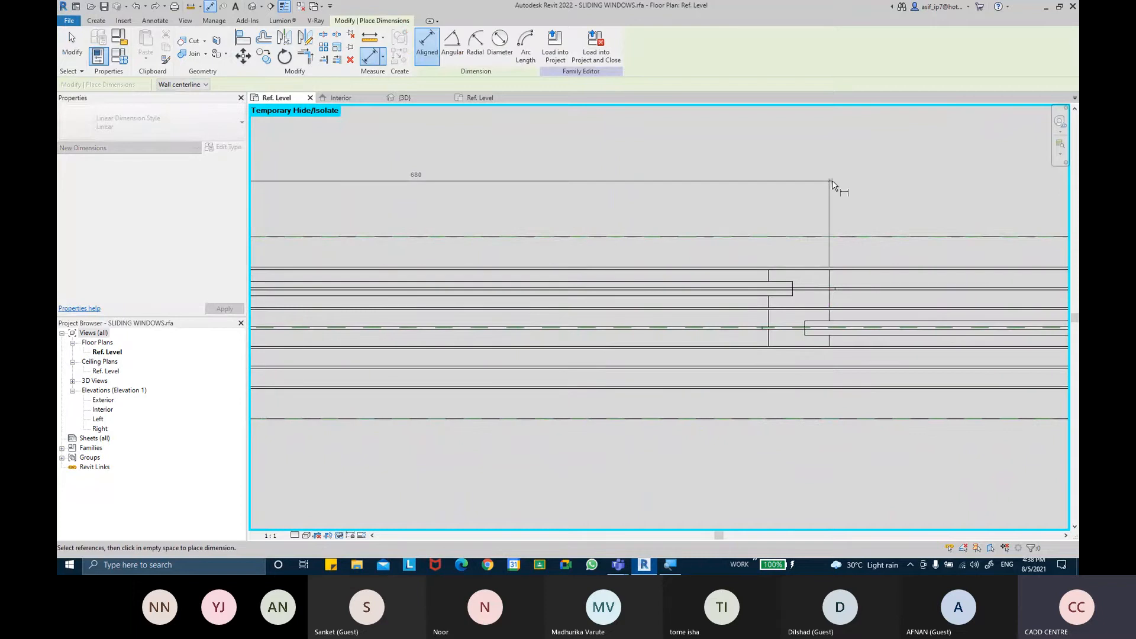
left_click(831, 184)
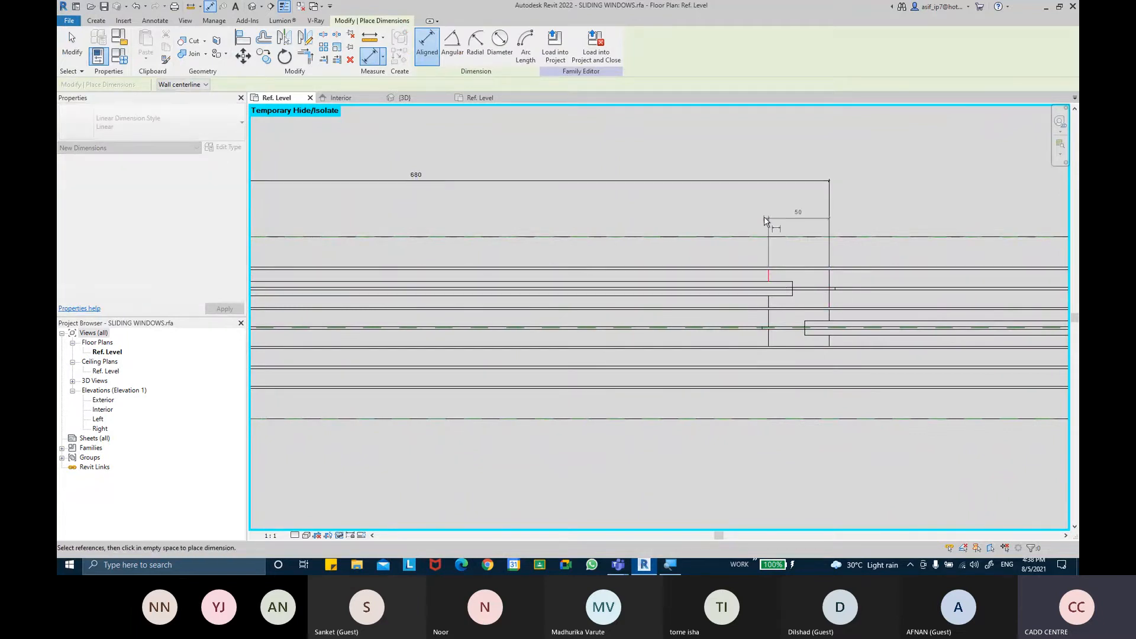
key("Escape")
key("Escape")
left_click(807, 220)
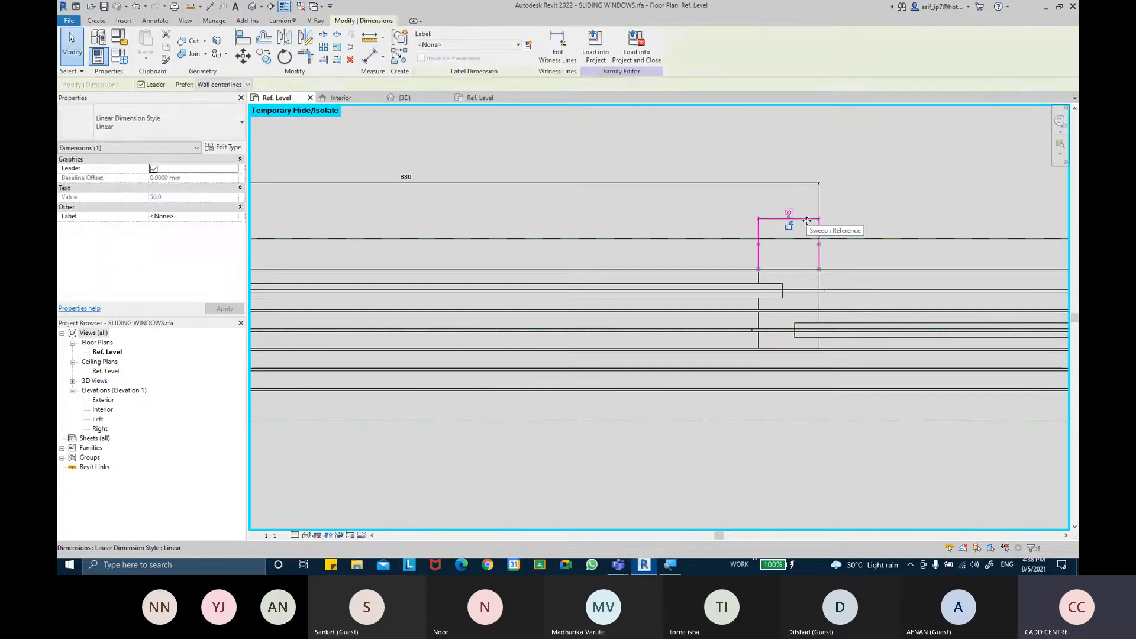
key("Delete")
key("super")
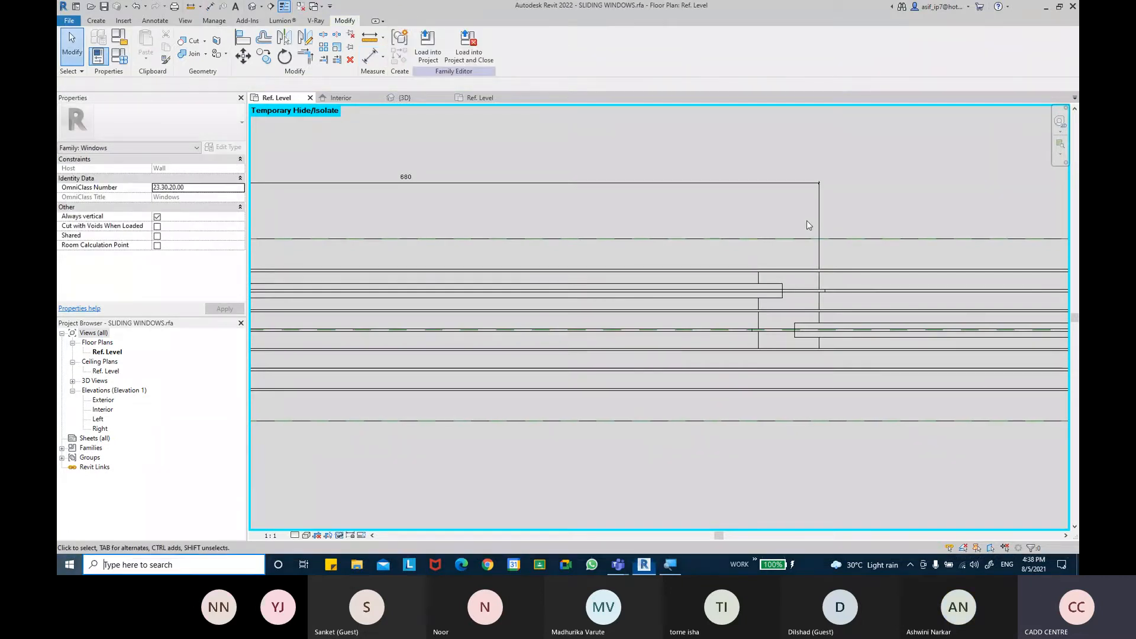
type("CAL")
key("Return")
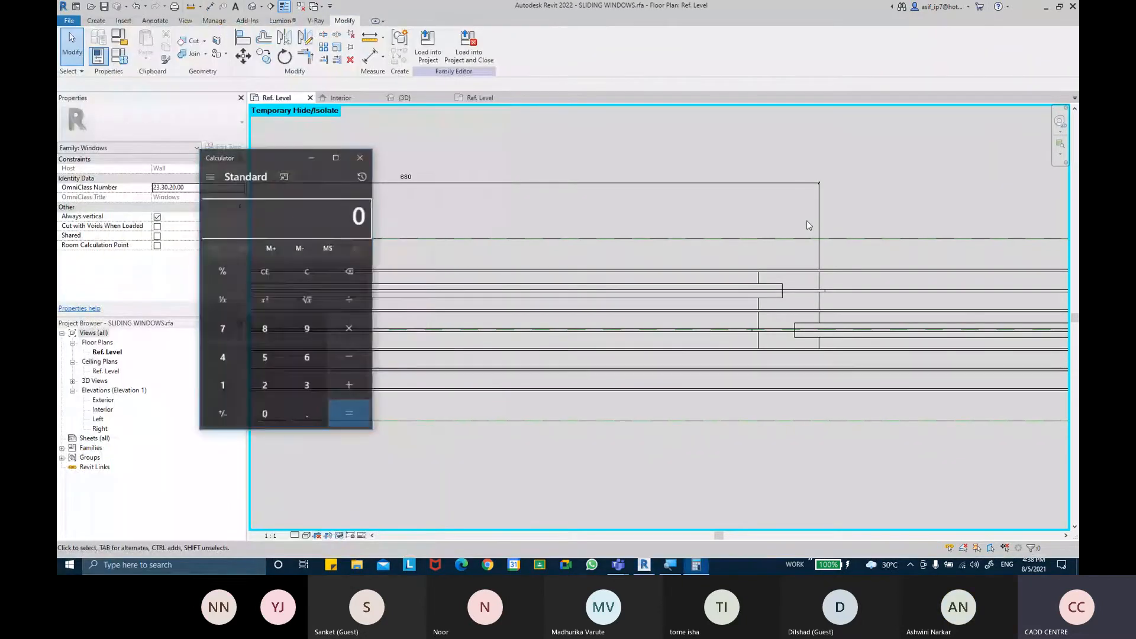
left_click(362, 157)
Measure the gap between the middle slider panel's end and the frame channel with a temporary dimension, then delete it
middle_click_drag(617, 197, 353, 201)
middle_click_drag(775, 215, 337, 205)
middle_click_drag(740, 296, 421, 279)
middle_click_drag(837, 310, 385, 299)
middle_click_drag(768, 324, 649, 314)
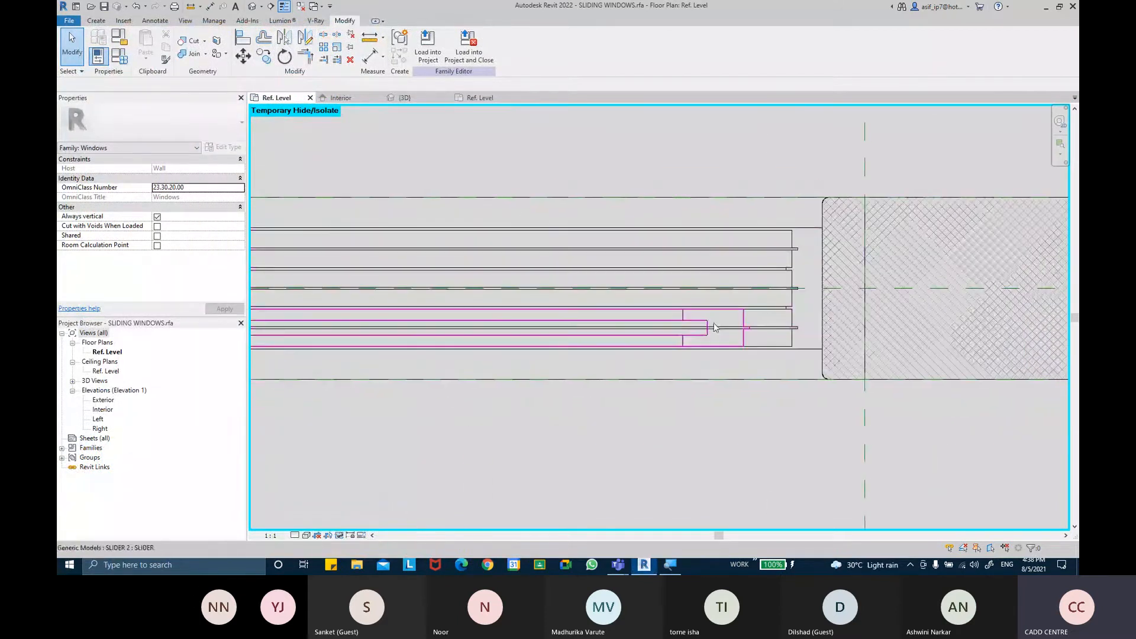
key("d")
key("i")
scroll(812, 317, "up", 3)
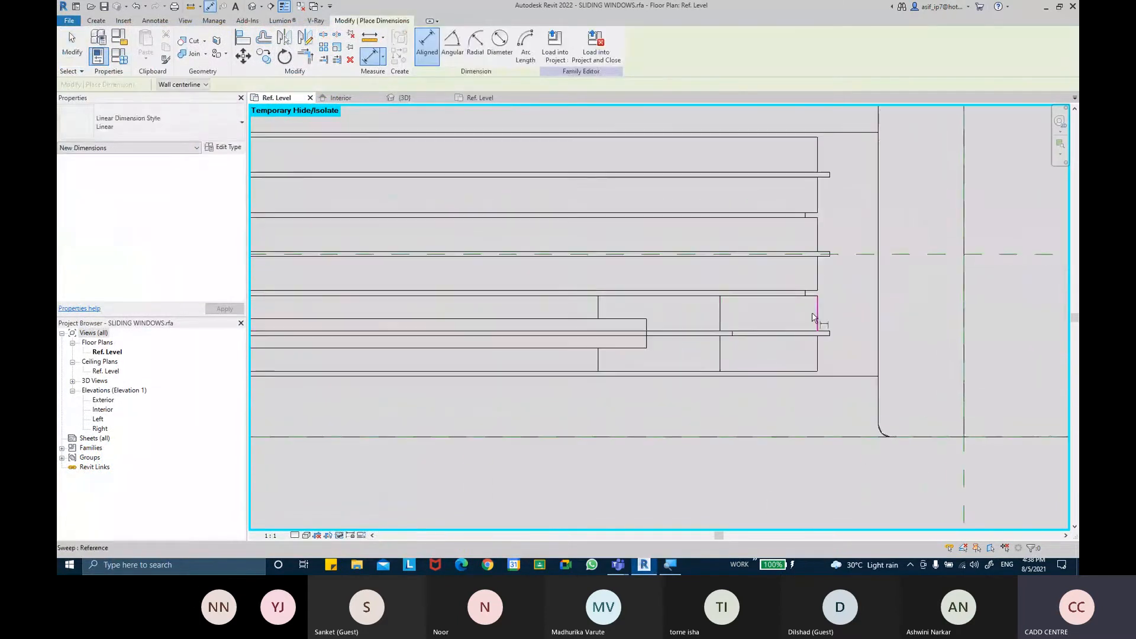
left_click(814, 318)
left_click(728, 322)
left_click(737, 272)
key("Escape")
left_click(741, 271)
key("Delete")
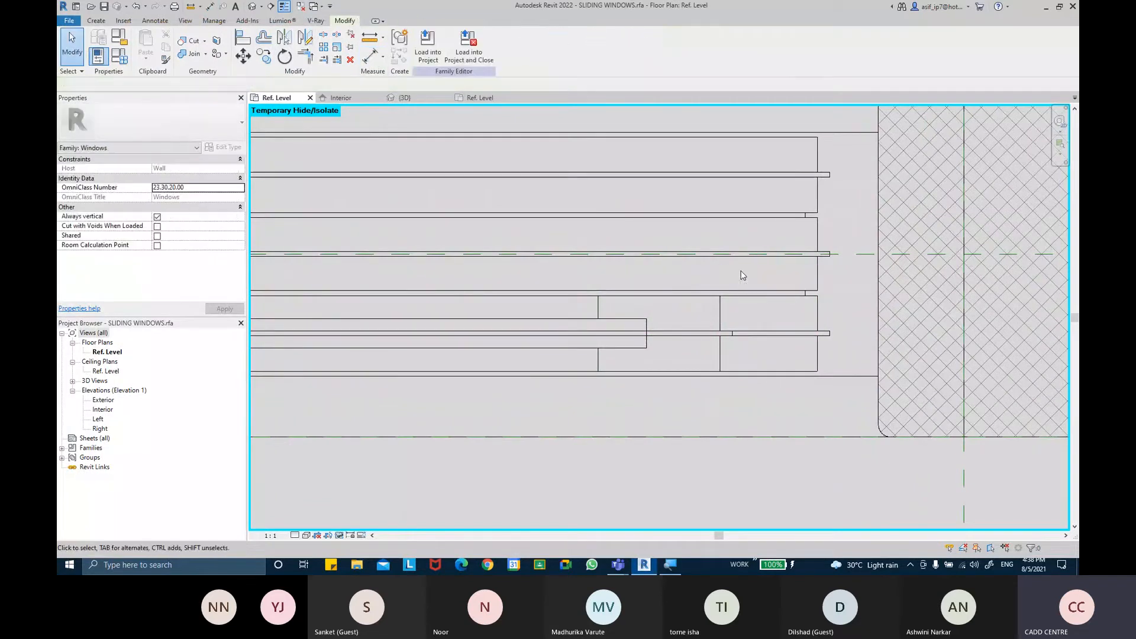
Switch to Calculator and divide 40 by 3
key("super")
type("calc")
key("Return")
type("40/")
type("3")
key("Return")
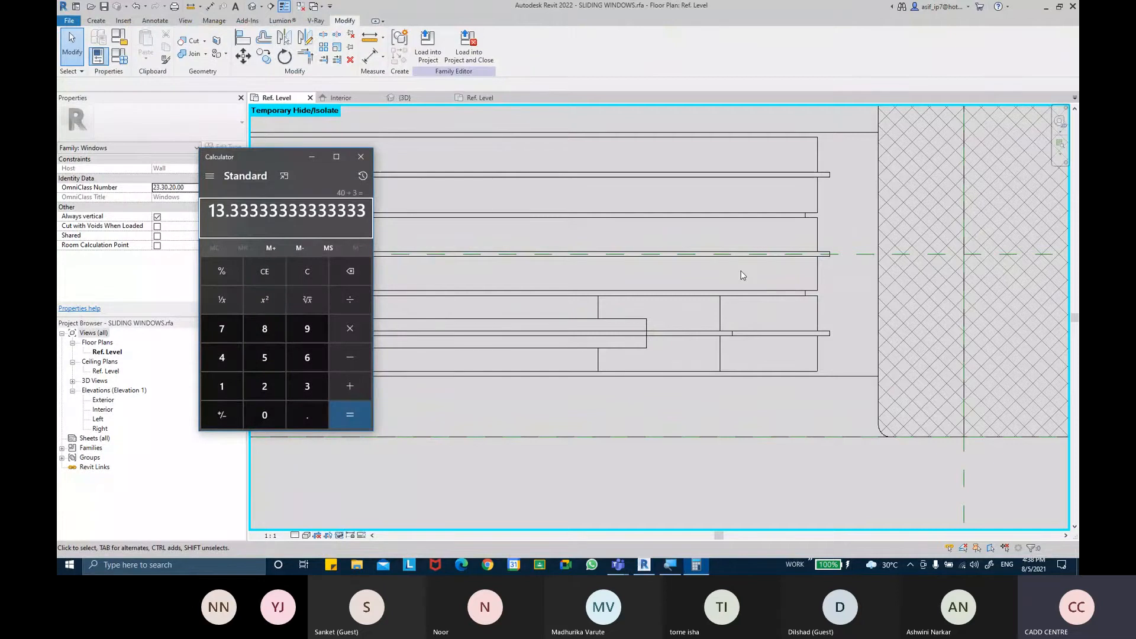
left_click(360, 156)
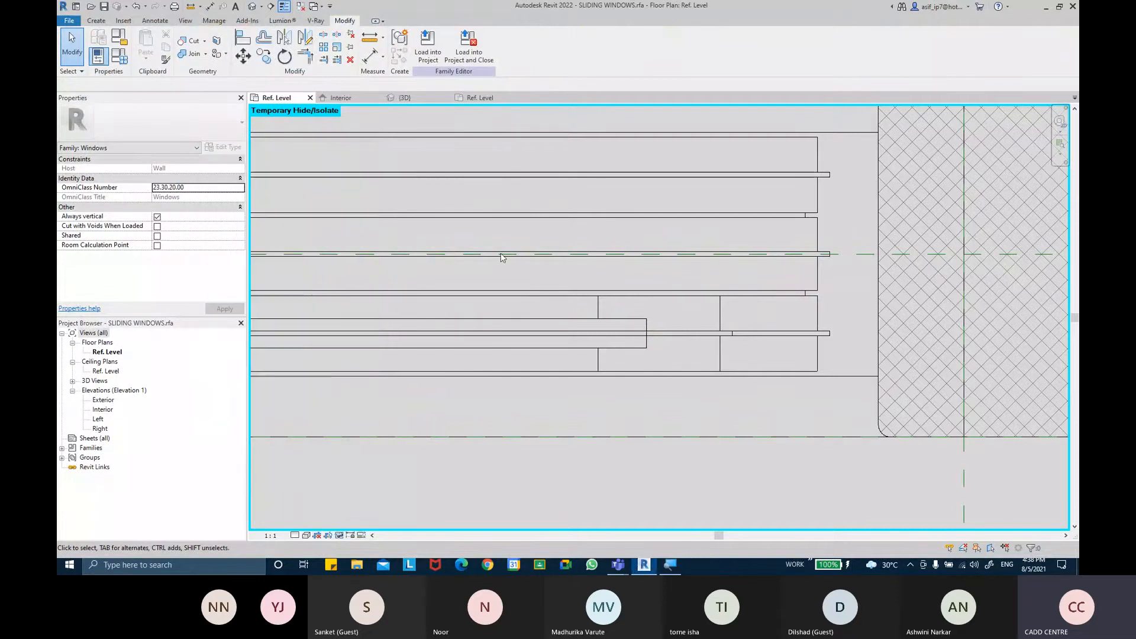
Set the middle slider type's SLIDER WIDTH to =680+13 in its type properties
left_click(722, 353)
left_click(223, 147)
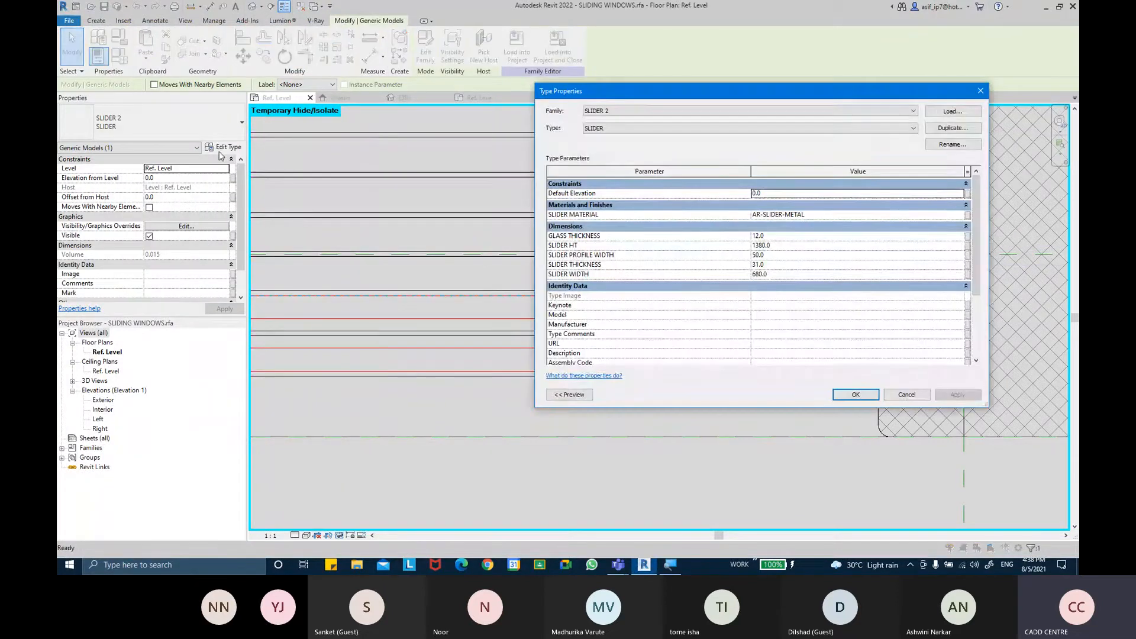
left_click(818, 275)
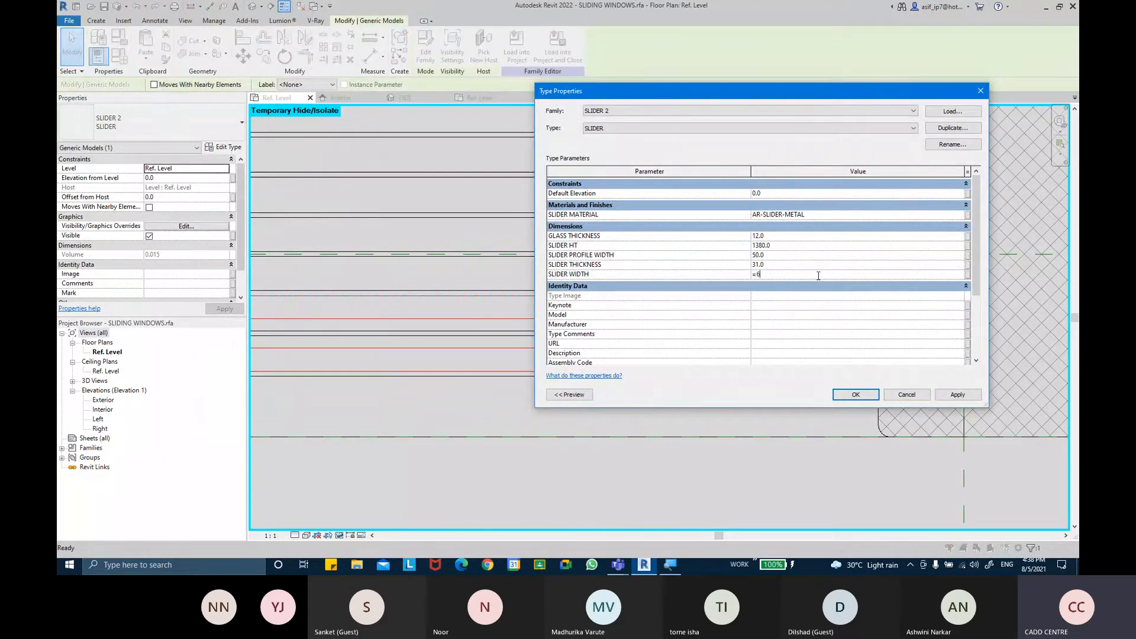
type("=680+13")
left_click(855, 394)
Apply a SLIDER WIDTH of 693.3 to the SLIDER 3 type, removing the constraints that cannot be satisfied
scroll(673, 406, "up", 3)
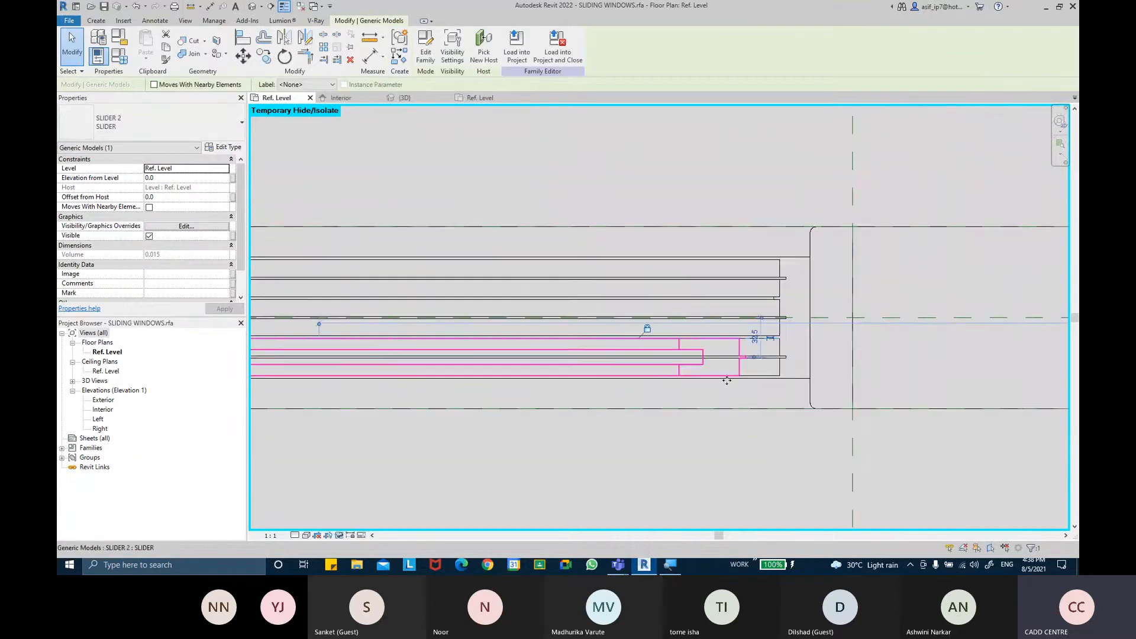
middle_click_drag(617, 408, 808, 389)
middle_click_drag(573, 391, 753, 389)
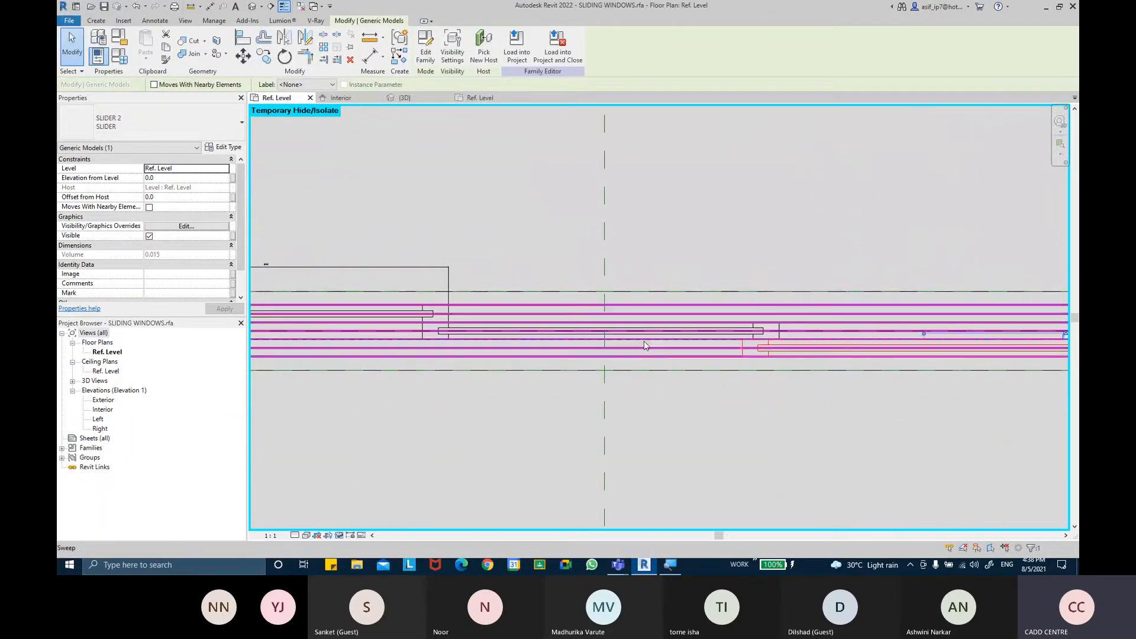
left_click(298, 152)
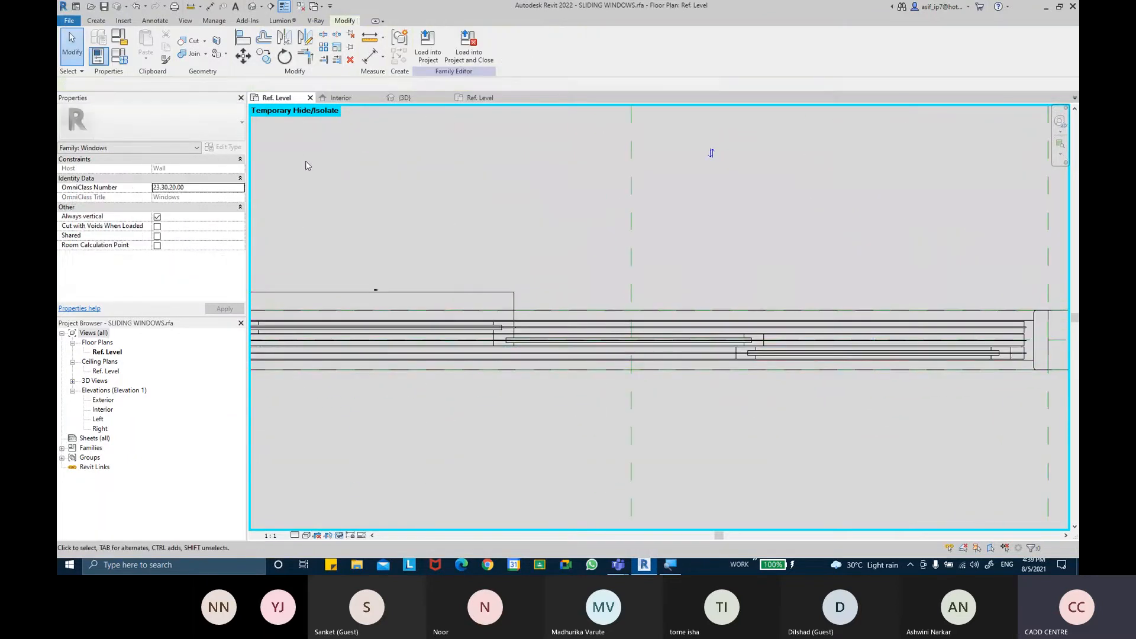
left_click(484, 327)
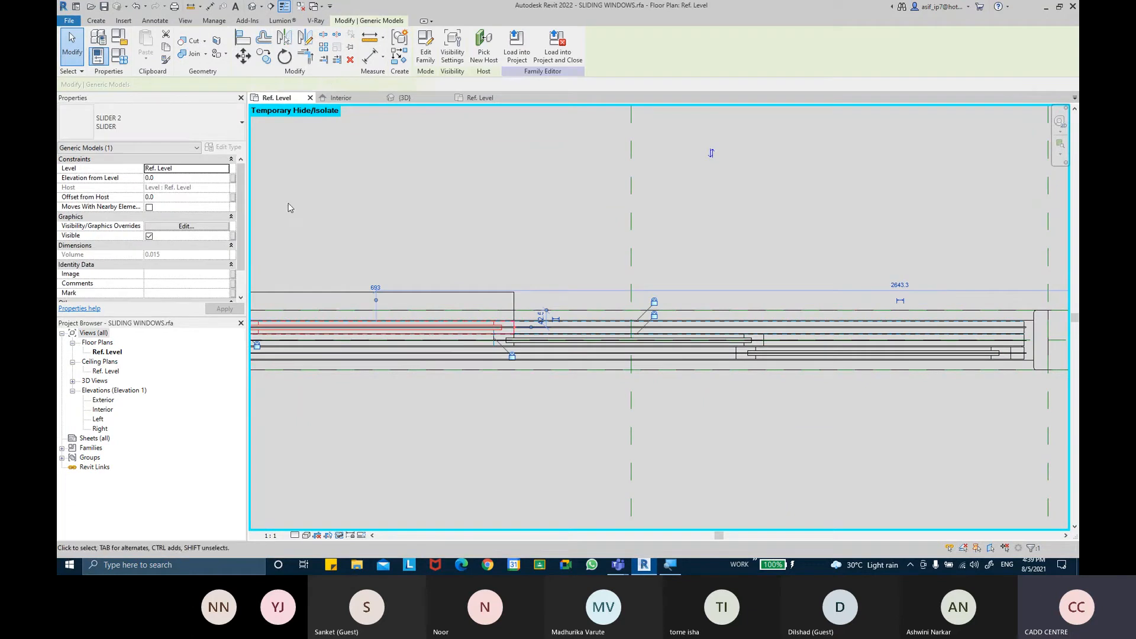
left_click(208, 147)
key("Escape")
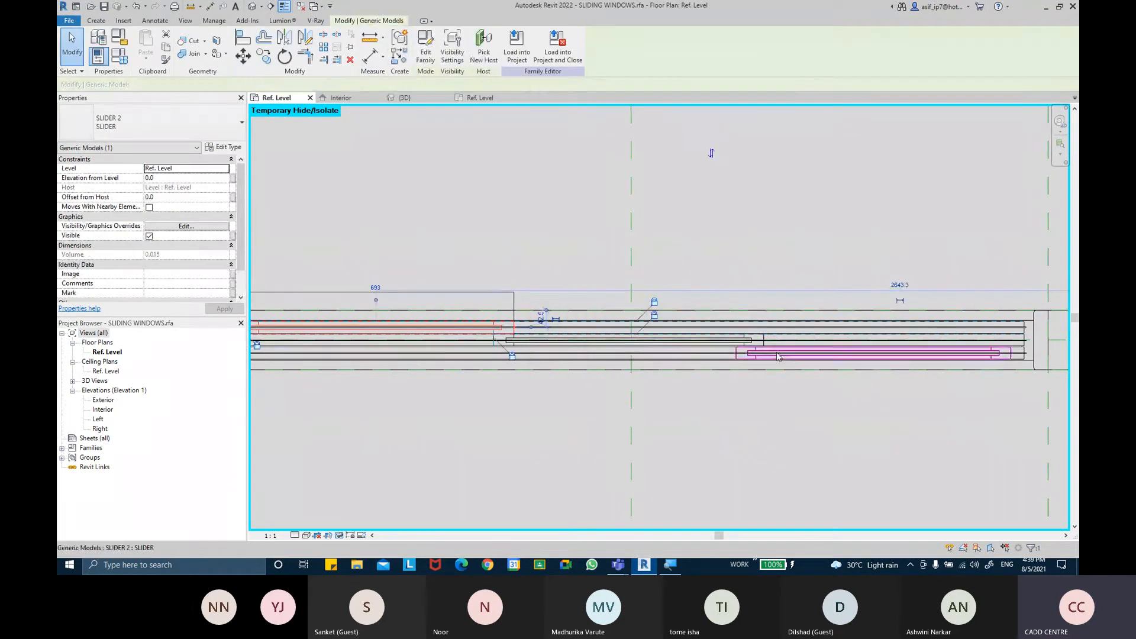
left_click(767, 342)
left_click(218, 149)
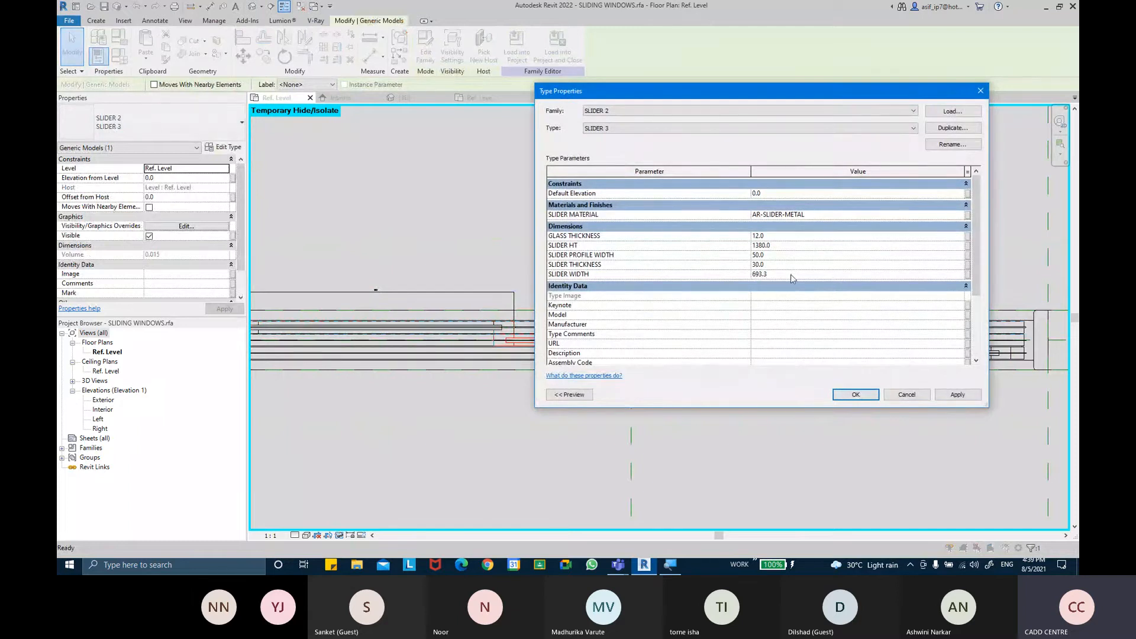
left_click(957, 394)
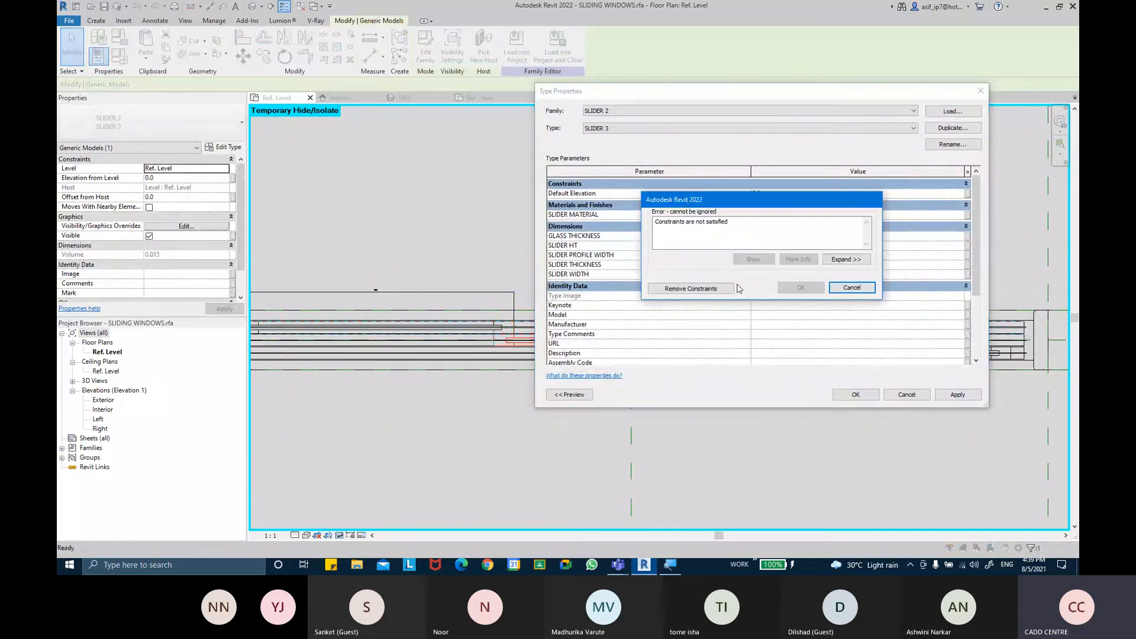
left_click(720, 290)
left_click(850, 396)
Try to move the top slider panel along its channel
scroll(858, 302, "up", 5)
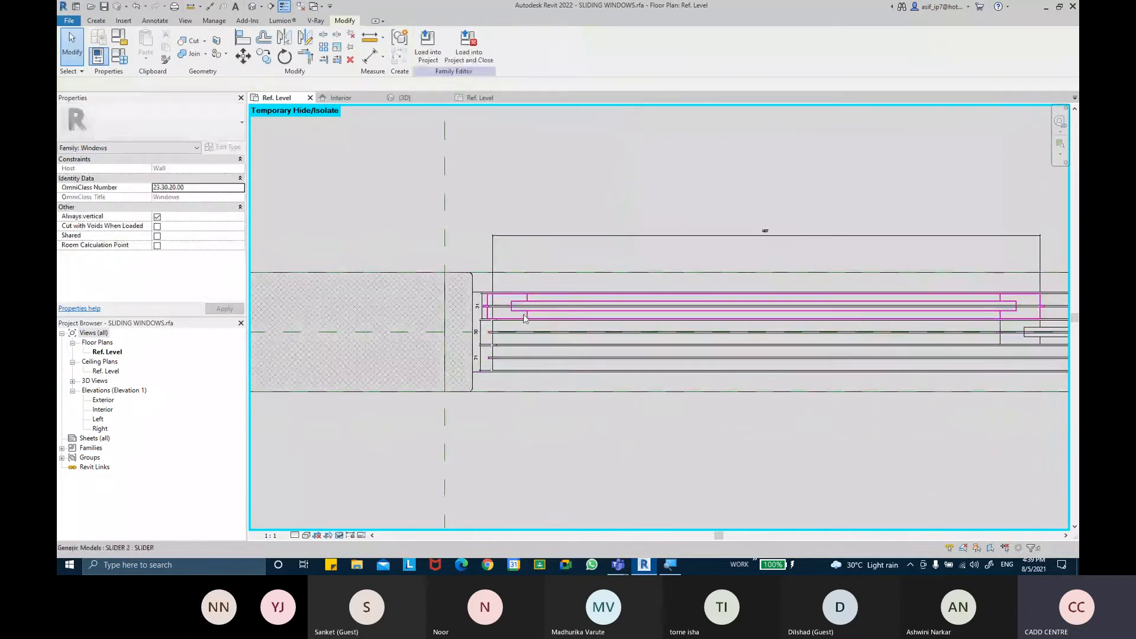
left_click(522, 317)
scroll(521, 317, "up", 3)
left_click_drag(520, 317, 571, 316)
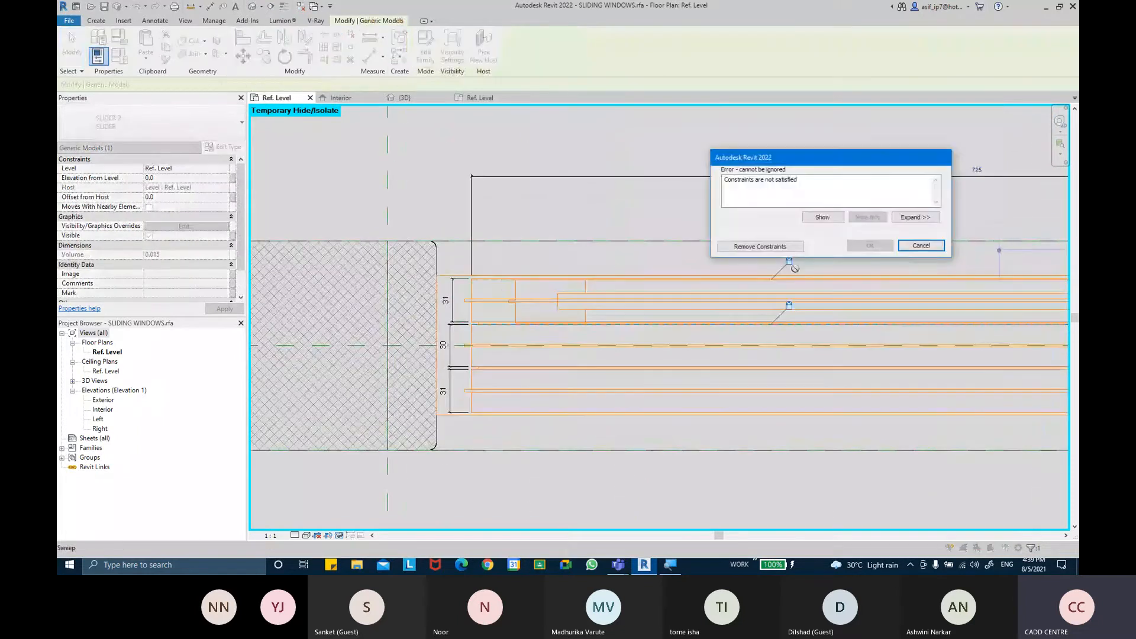
left_click(918, 246)
scroll(500, 293, "up", 2)
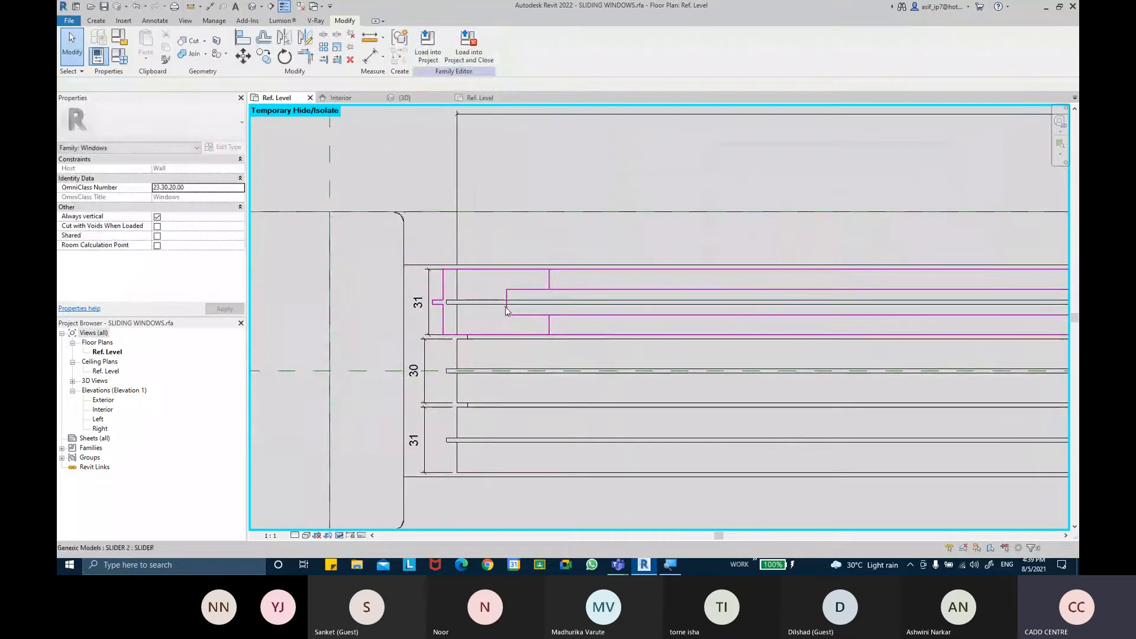
Align the lower slider panel's end with the adjacent slider panel's edge using the Align tool
key("a")
key("l")
scroll(402, 219, "up", 2)
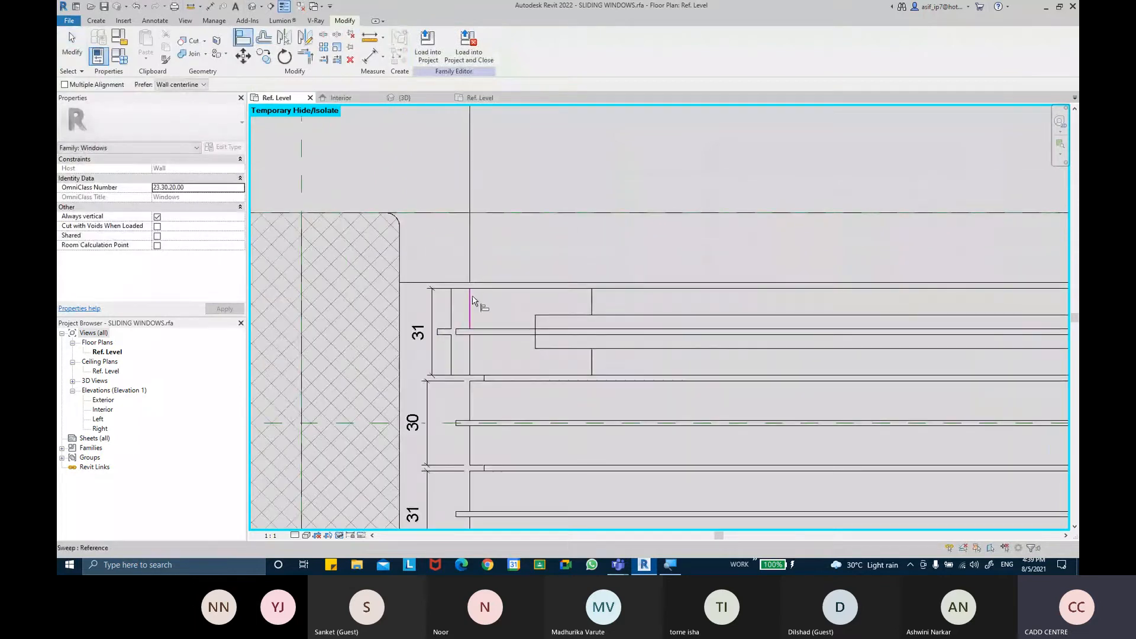
left_click(550, 332)
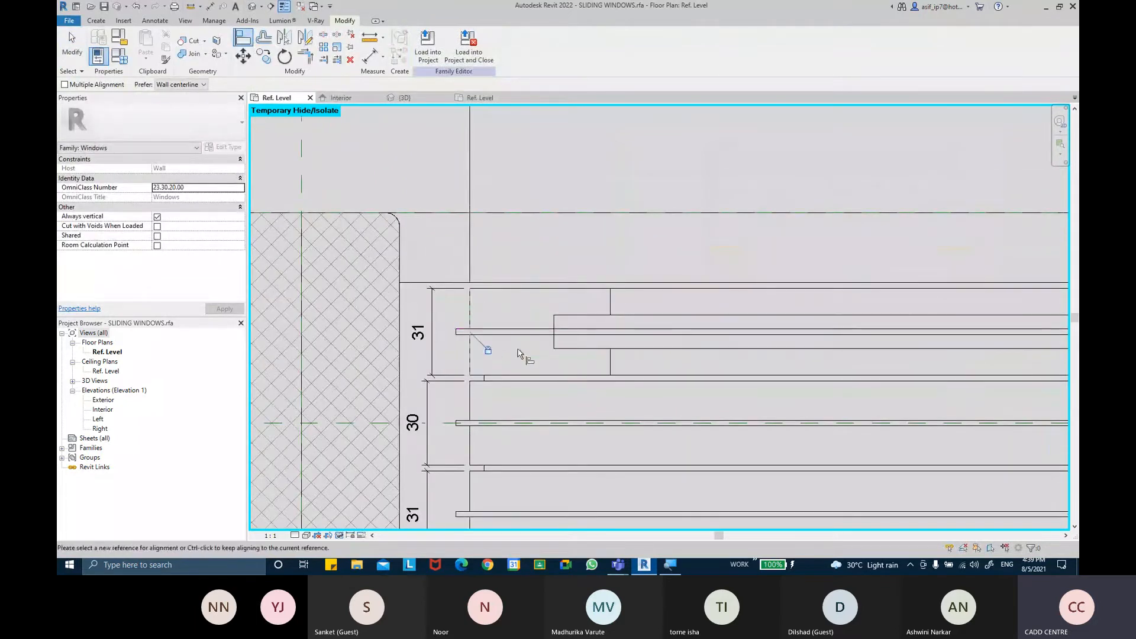
scroll(520, 353, "down", 3)
scroll(639, 355, "up", 5)
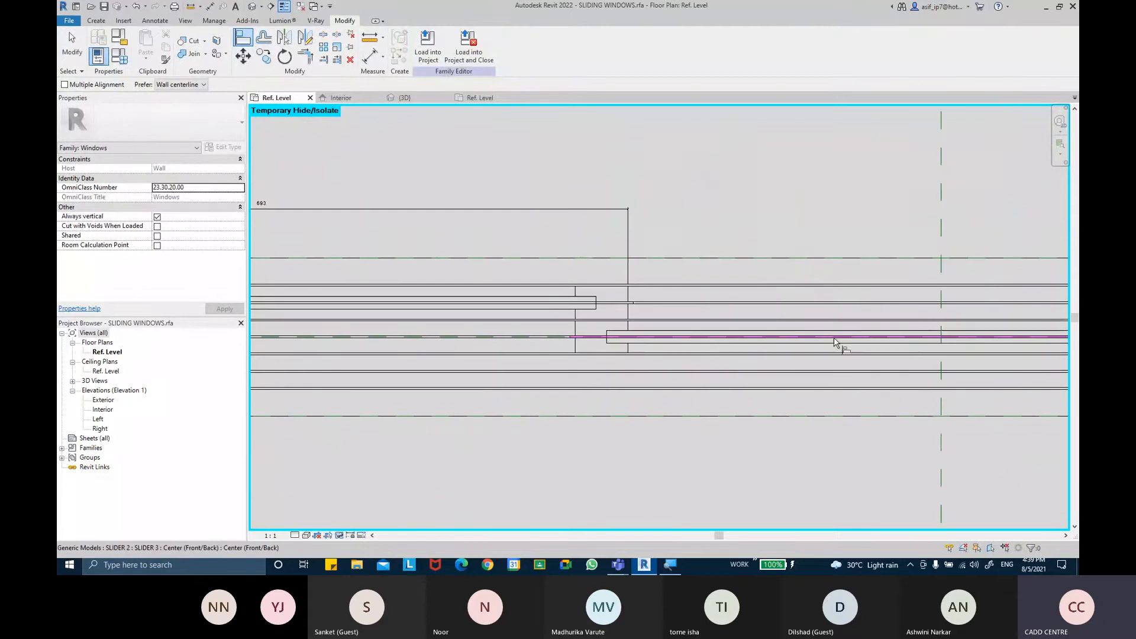
scroll(793, 330, "down", 3)
middle_click_drag(852, 326, 537, 328)
scroll(726, 355, "up", 2)
middle_click_drag(748, 352, 678, 351)
scroll(694, 340, "up", 2)
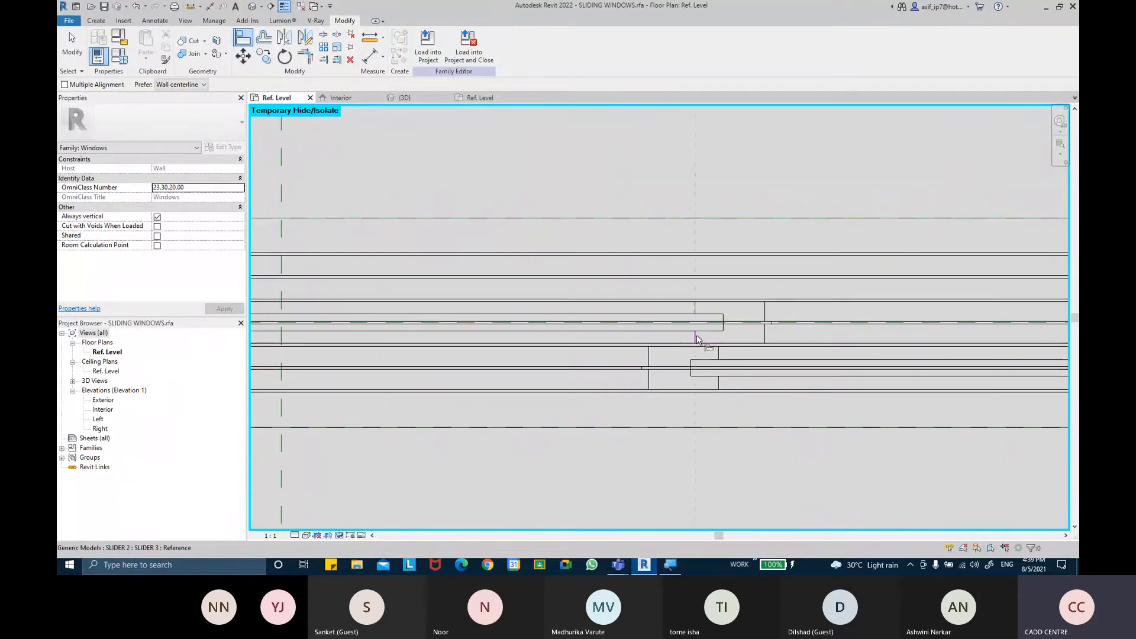
left_click(650, 357)
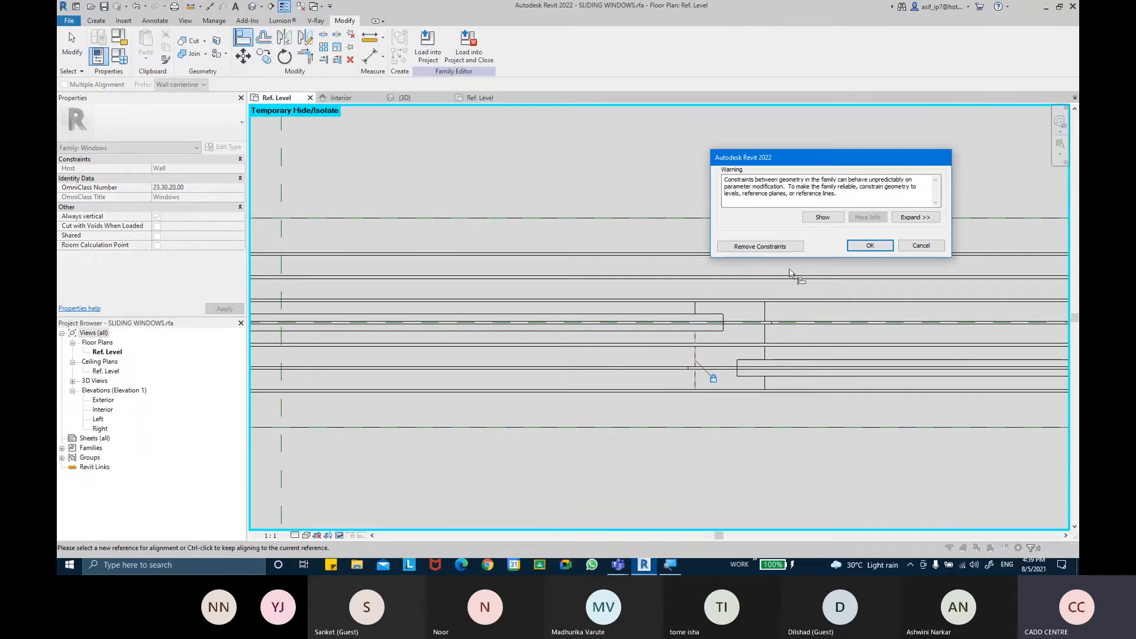
middle_click_drag(828, 304, 480, 309)
scroll(529, 309, "down", 1)
key("Escape")
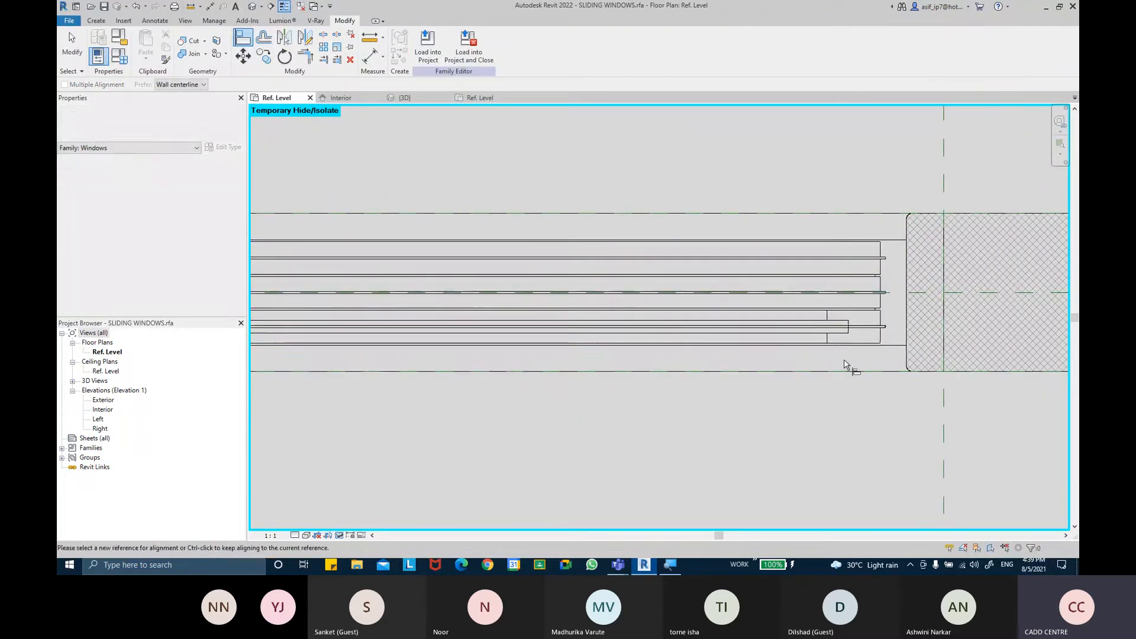
Delete the temporary width dimension above the slider panels
scroll(894, 319, "up", 2)
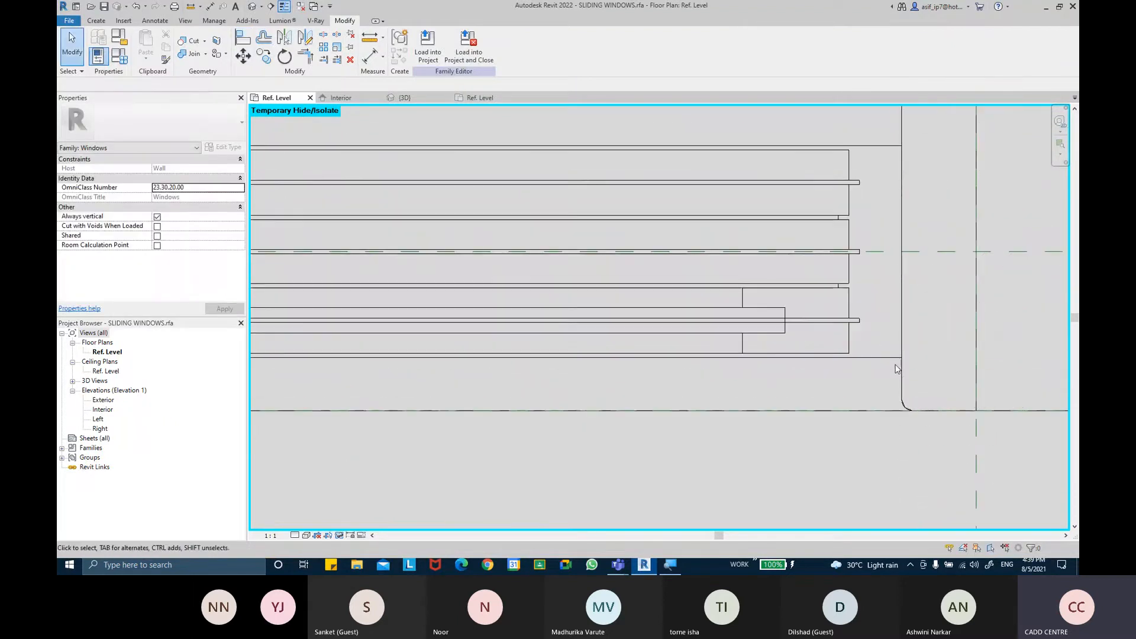
scroll(890, 370, "down", 4)
middle_click_drag(768, 400, 895, 369)
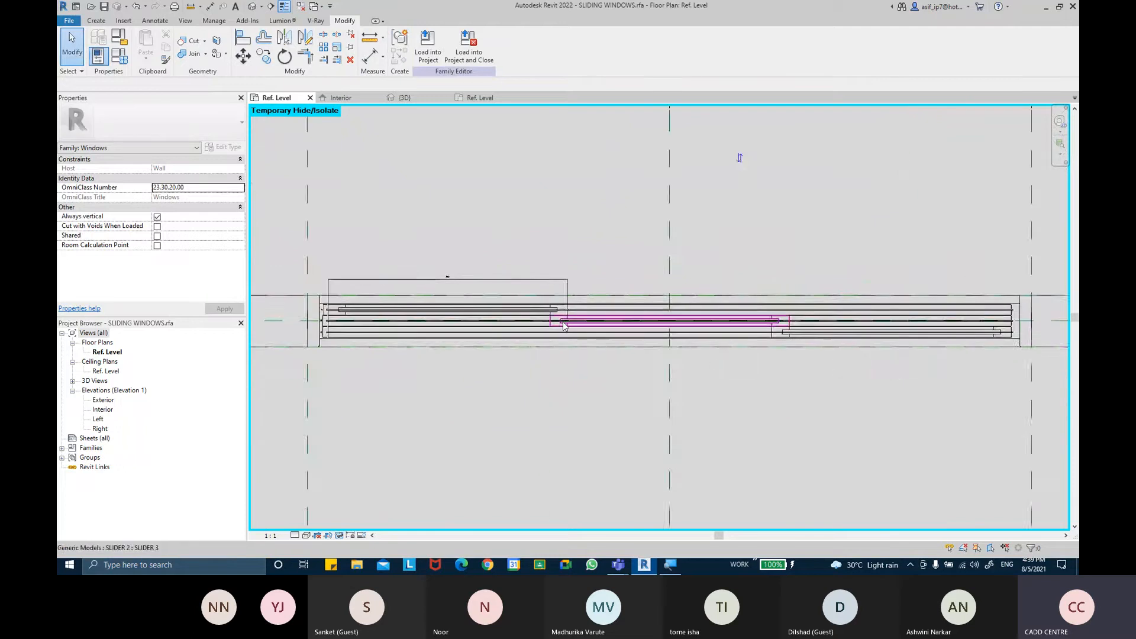
scroll(567, 317, "up", 1)
left_click(550, 257)
key("Delete")
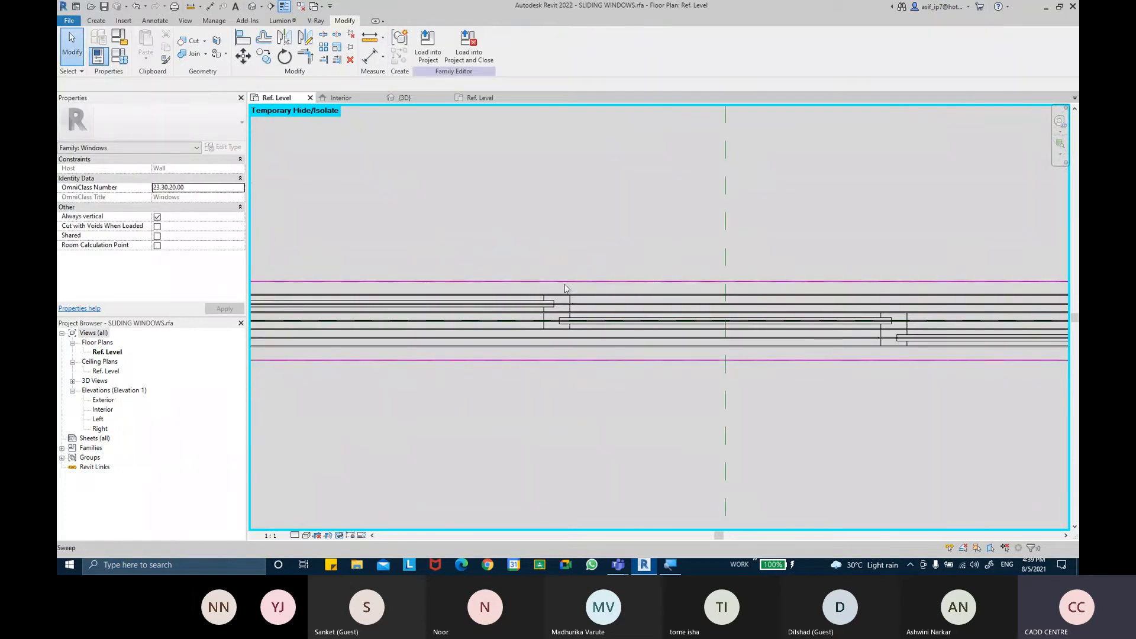
scroll(566, 290, "up", 4)
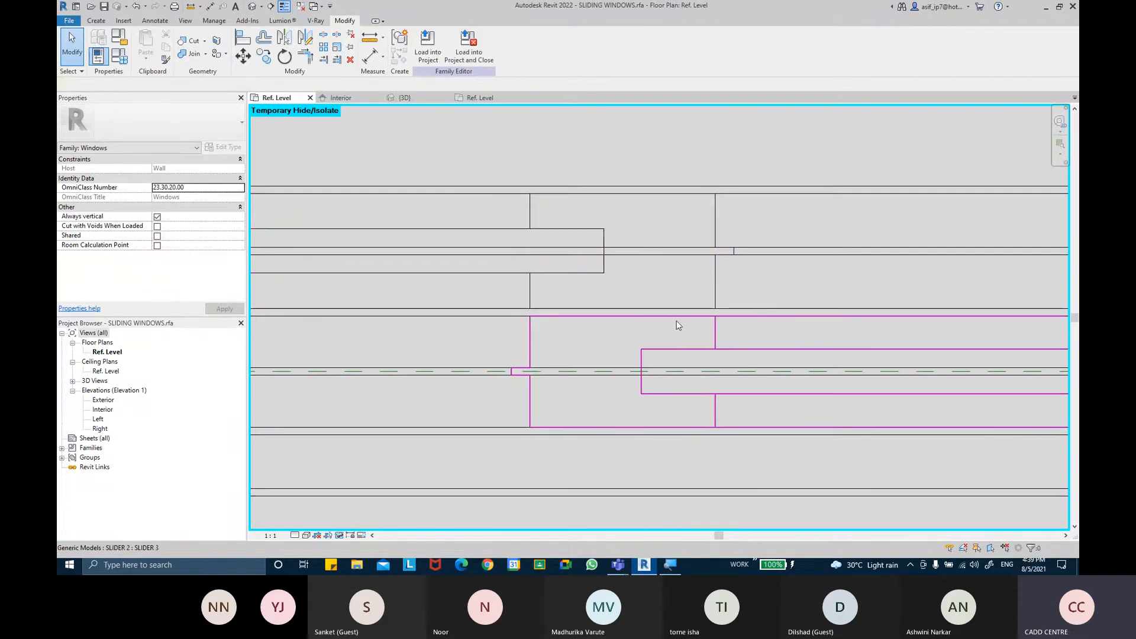
scroll(680, 319, "down", 2)
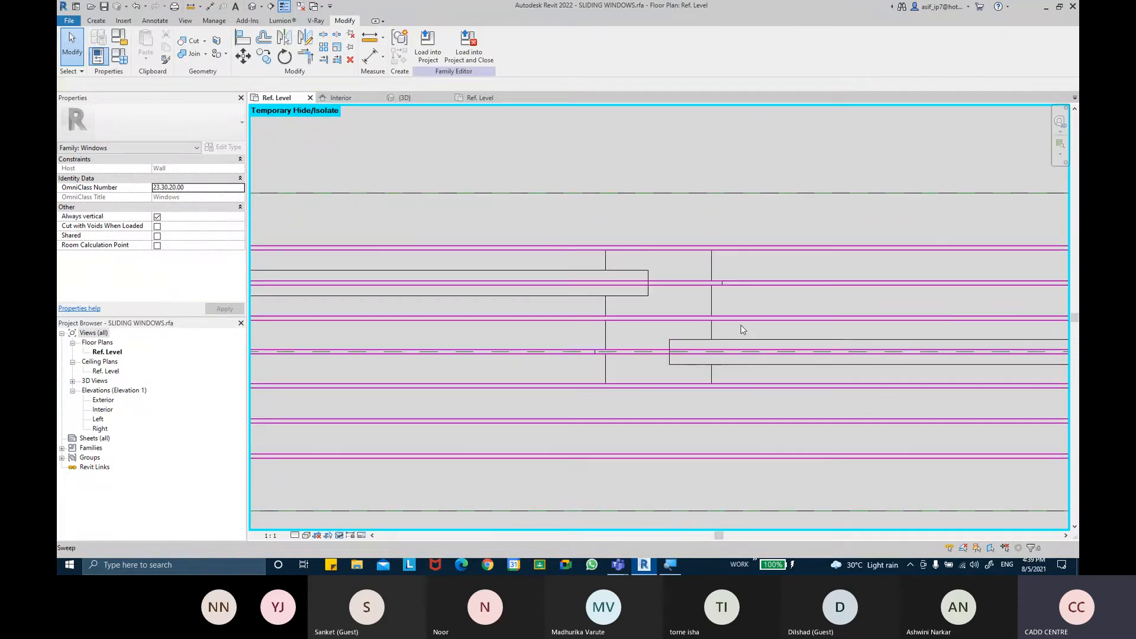
Examine the overlapping slider panels and channels in the floor plan
scroll(719, 331, "down", 3)
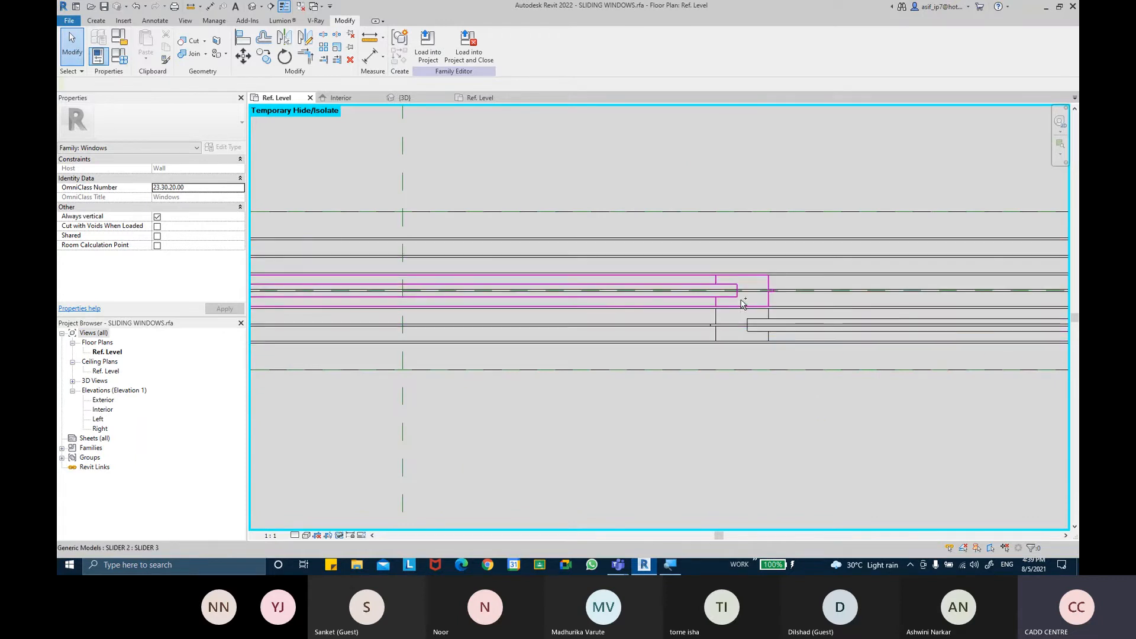
scroll(741, 304, "up", 3)
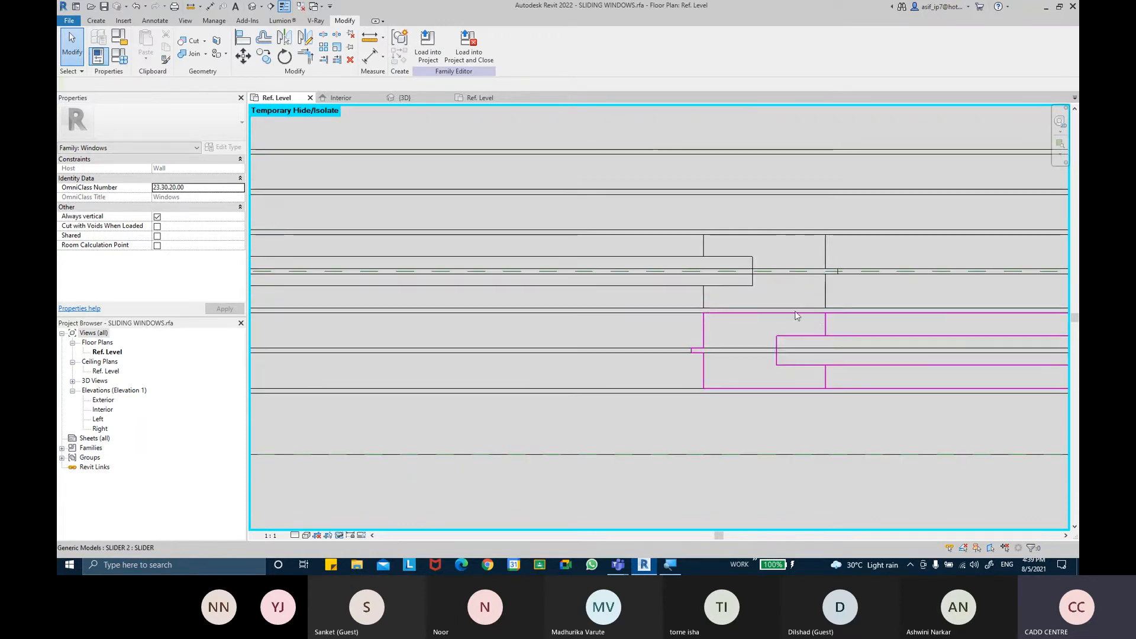
scroll(723, 311, "up", 2)
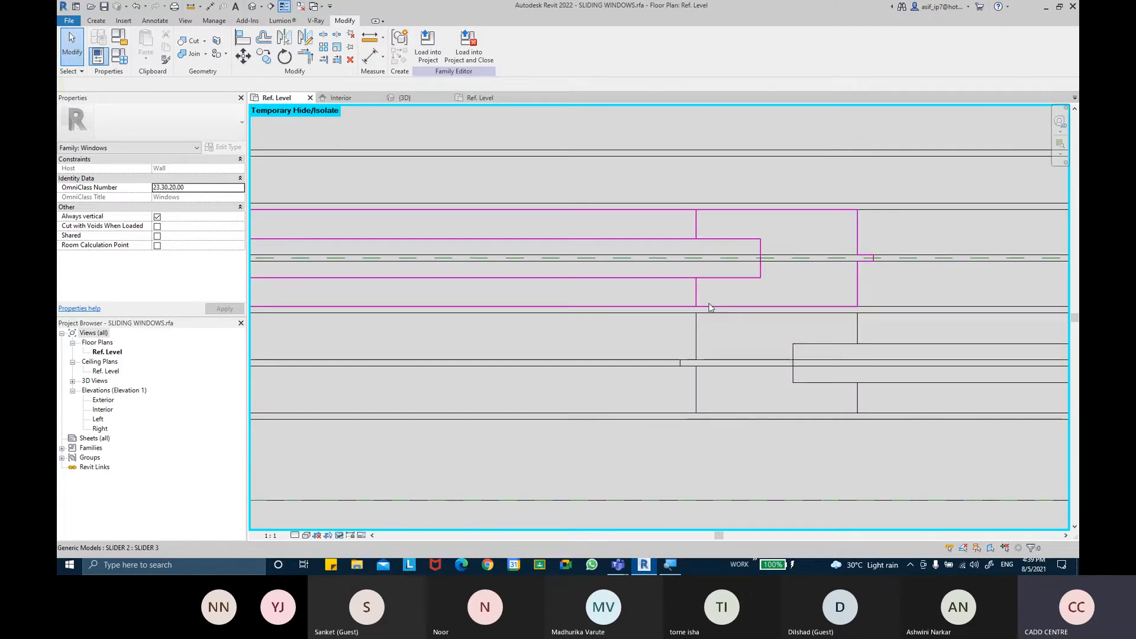
scroll(710, 307, "up", 1)
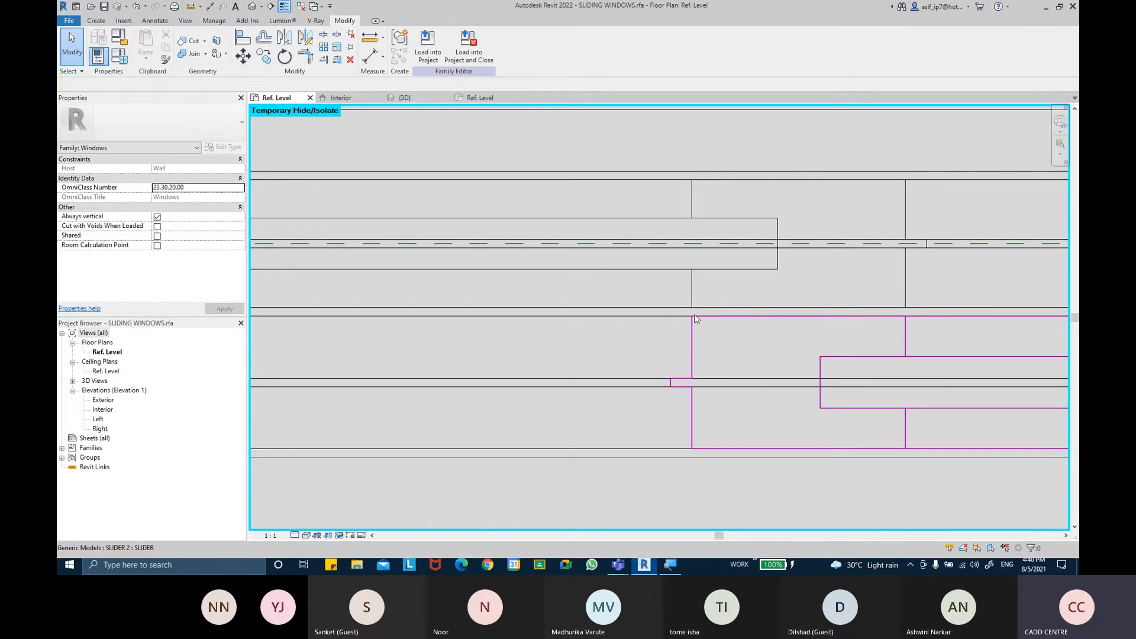
scroll(699, 320, "up", 1)
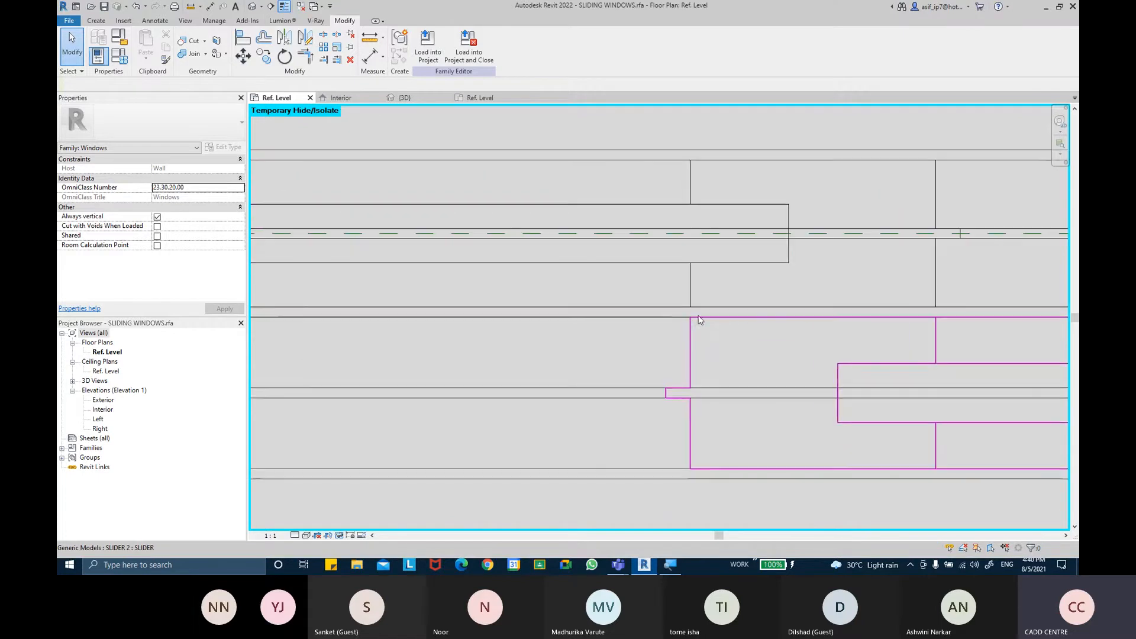
scroll(704, 316, "up", 2)
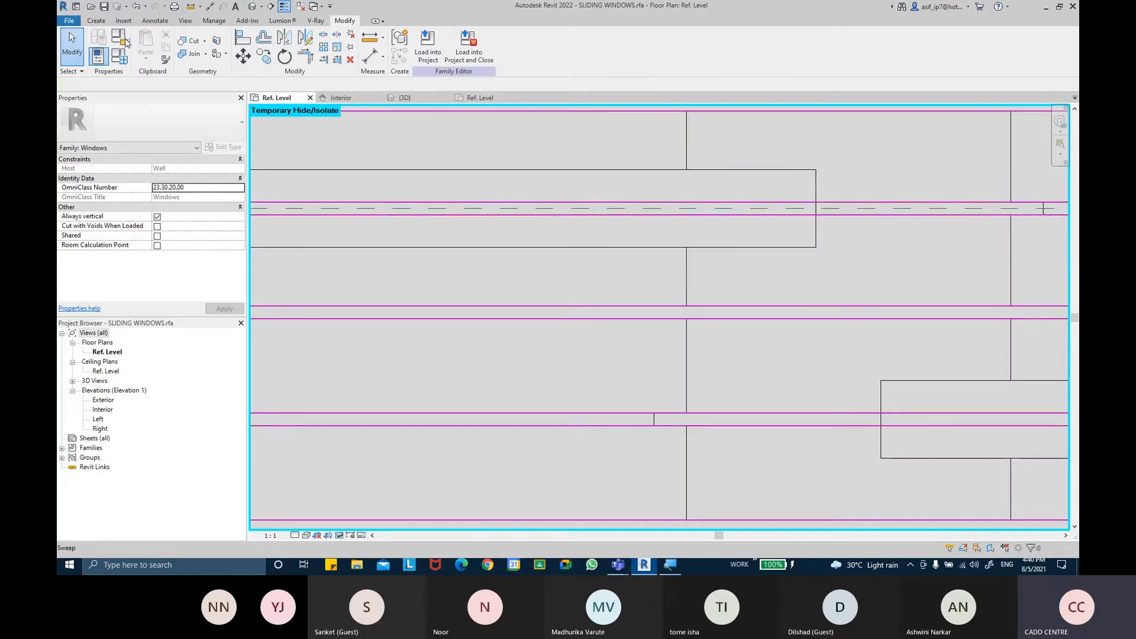
scroll(646, 311, "down", 3)
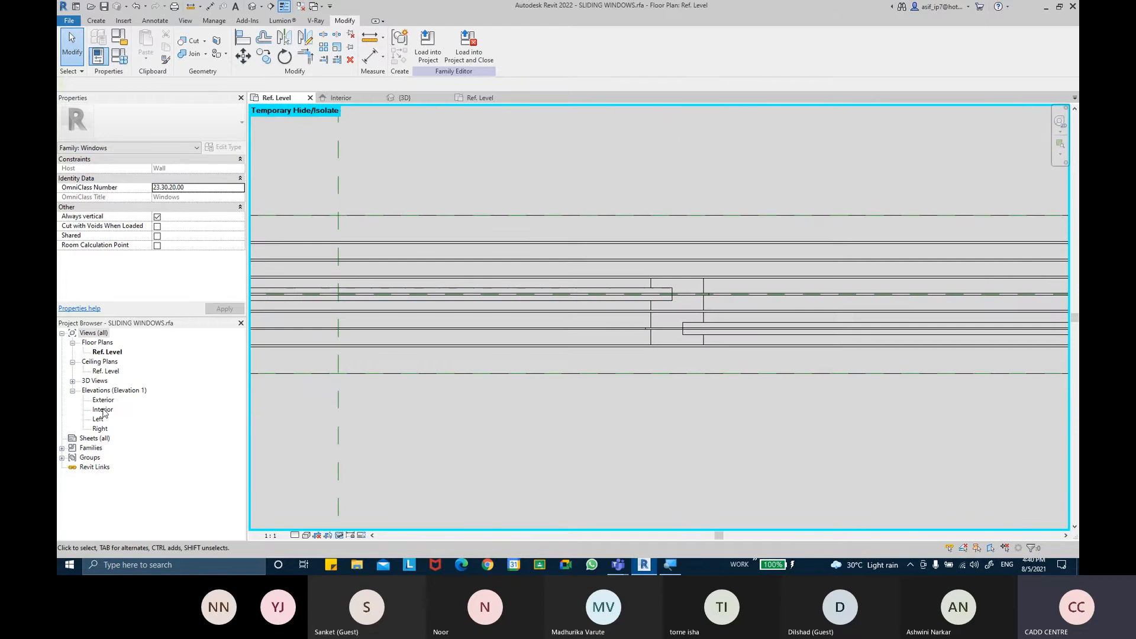
In the Interior elevation, align the slider panel's top edge with the frame's top edge and lock it
double_click(103, 410)
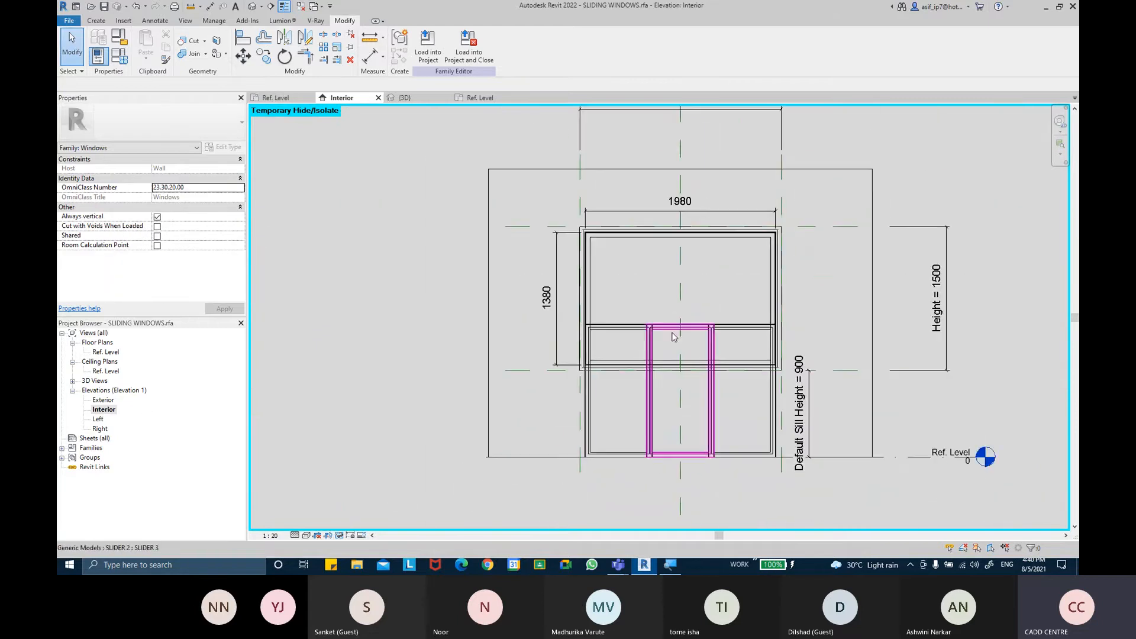
scroll(739, 334, "up", 2)
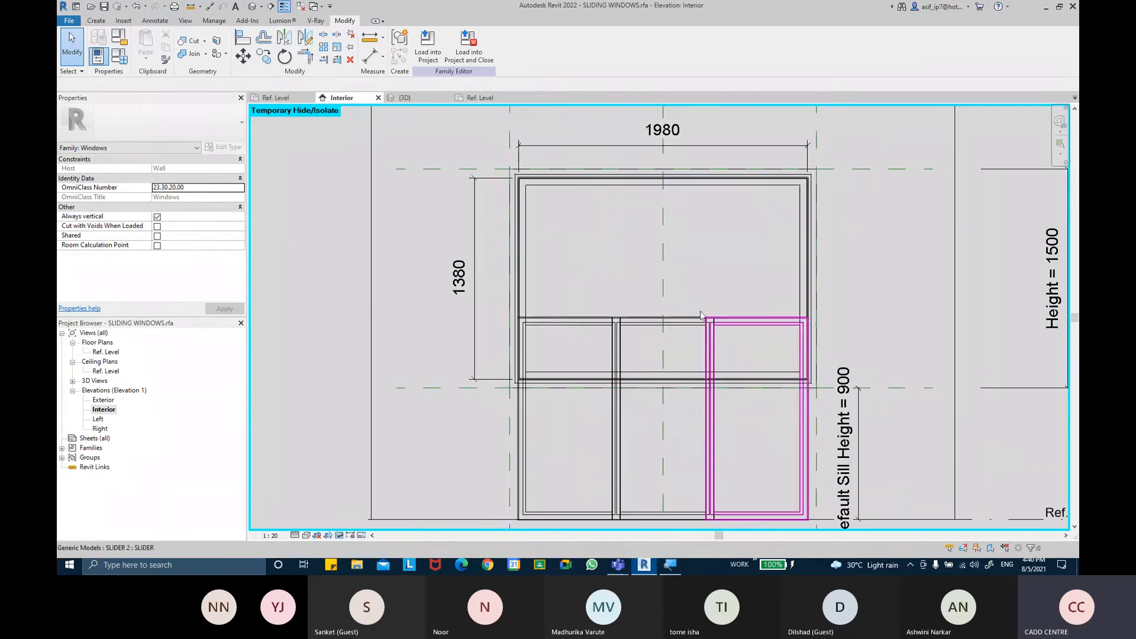
left_click(242, 37)
scroll(521, 251, "up", 5)
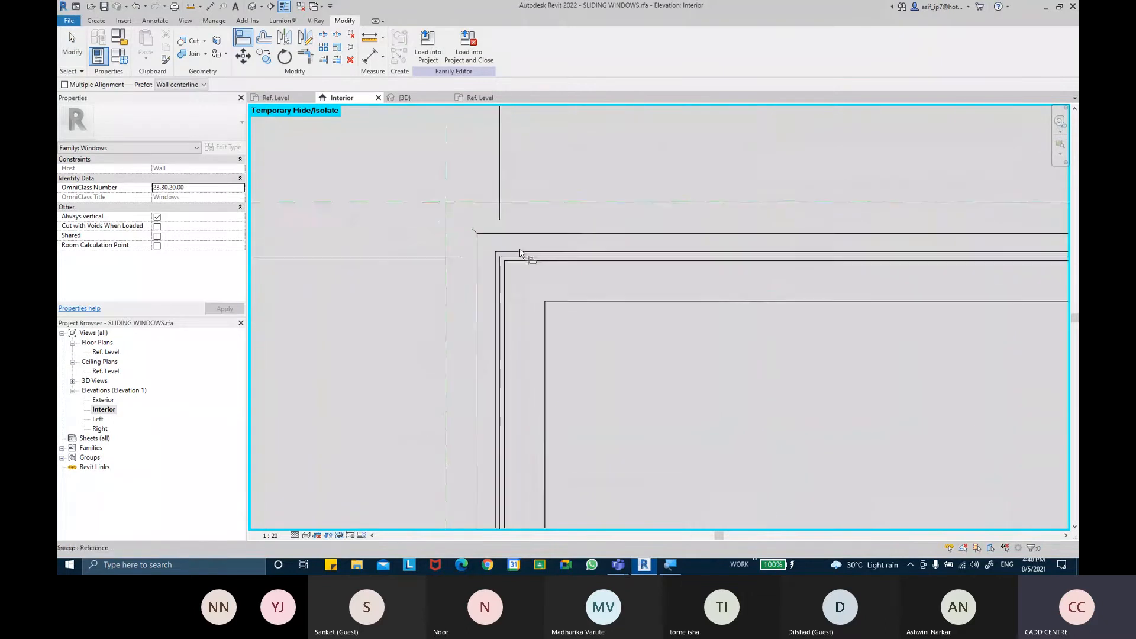
scroll(588, 338, "down", 4)
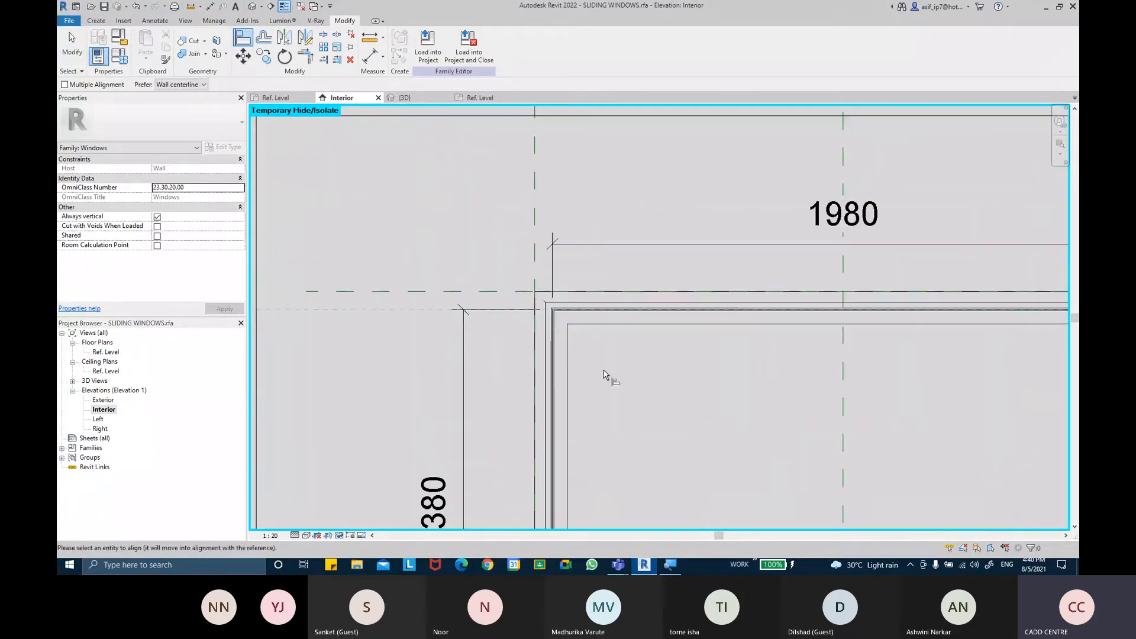
scroll(615, 355, "up", 4)
middle_click_drag(588, 296, 534, 330)
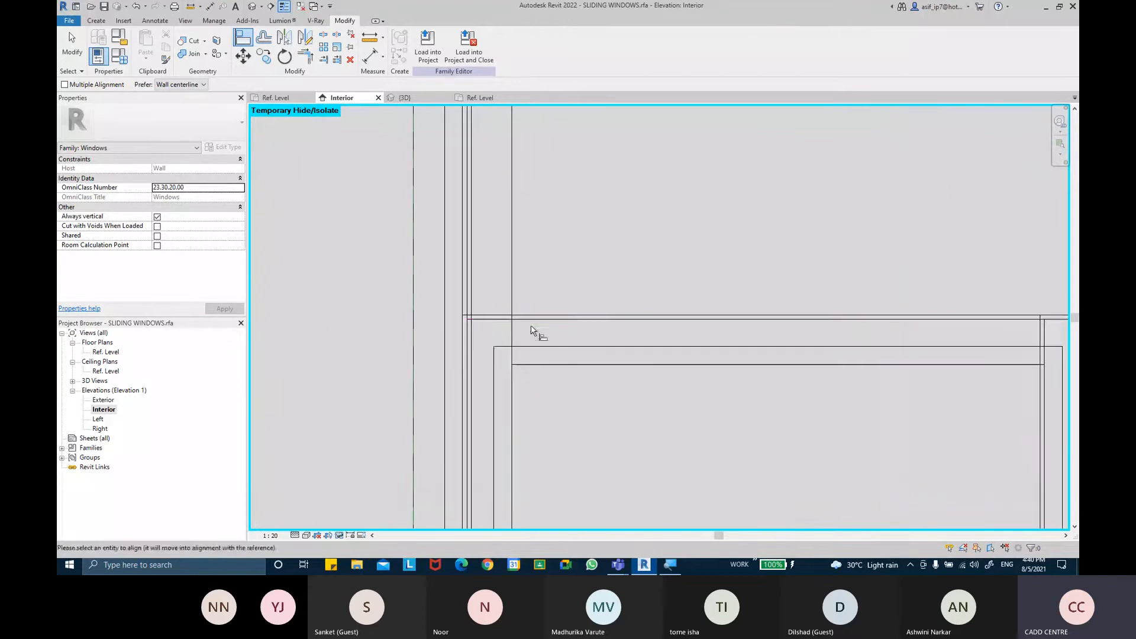
scroll(545, 322, "down", 2)
scroll(568, 290, "down", 2)
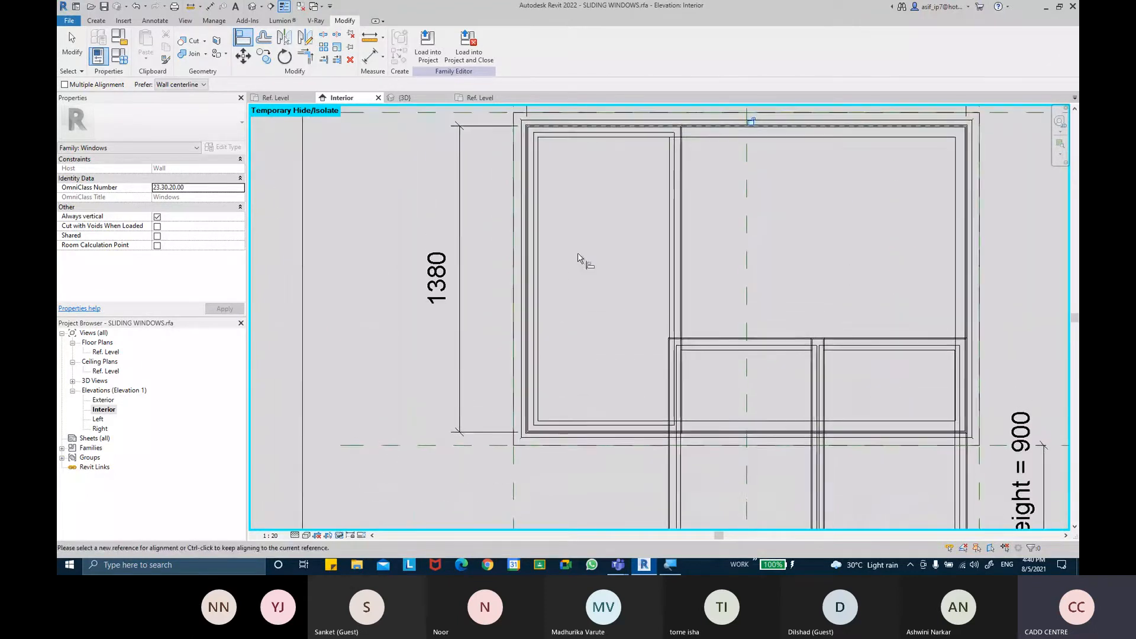
scroll(753, 185, "up", 5)
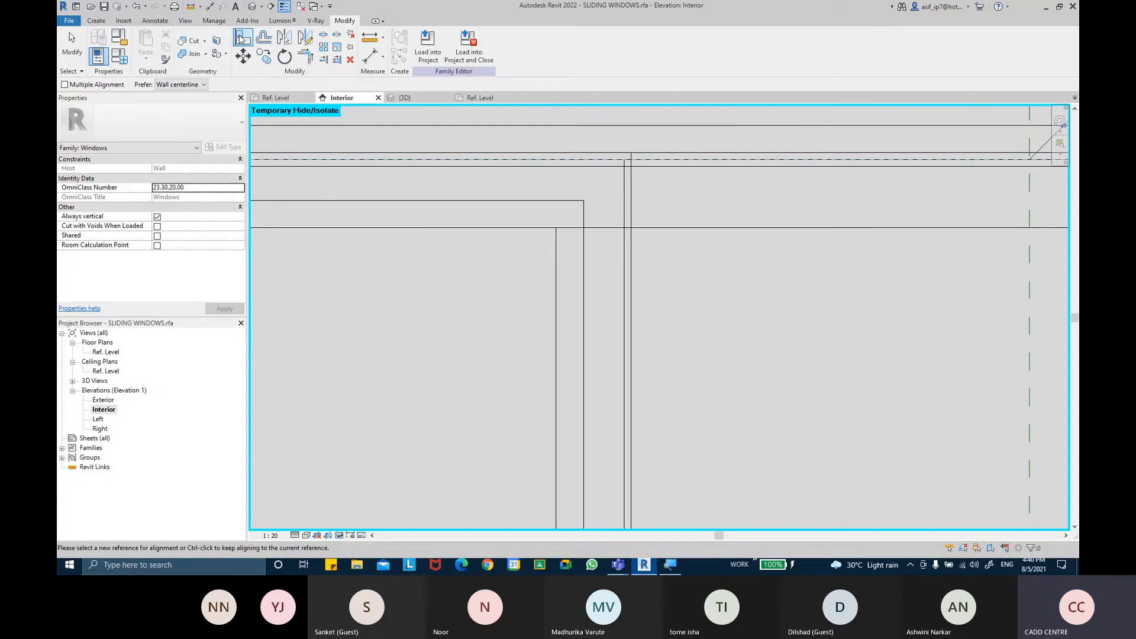
scroll(677, 166, "down", 4)
left_click(658, 383)
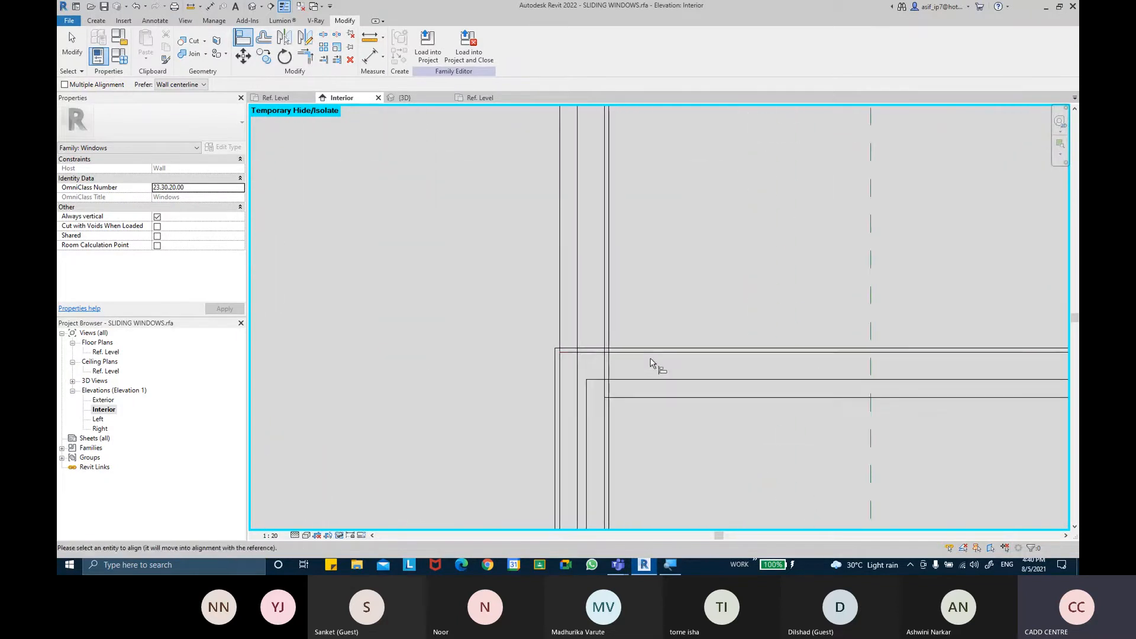
scroll(654, 355, "down", 4)
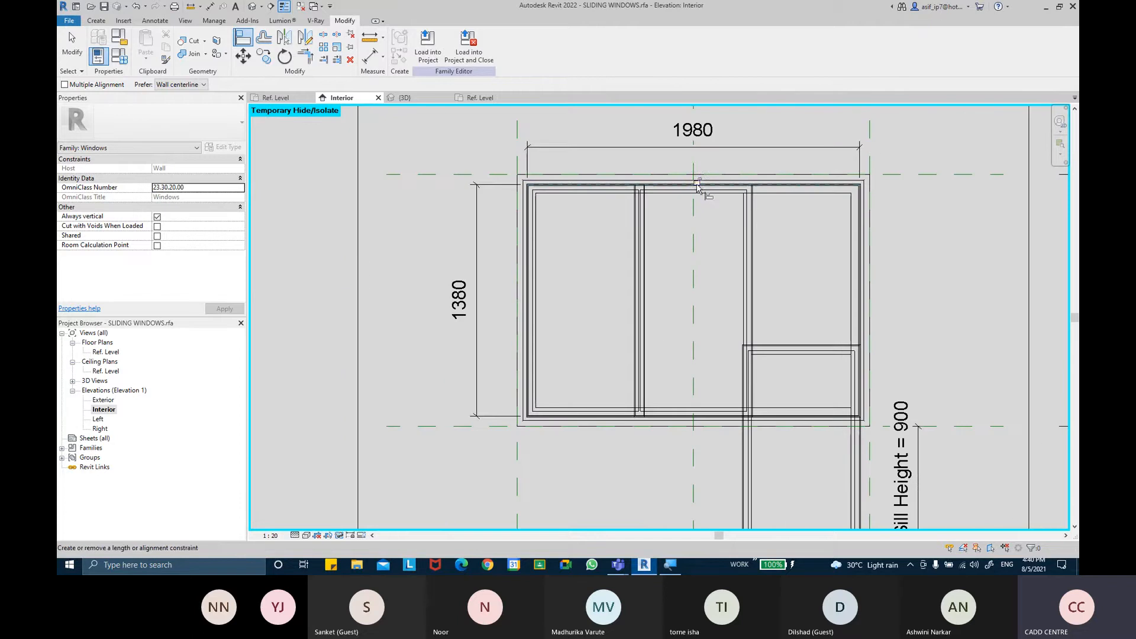
scroll(704, 178, "up", 5)
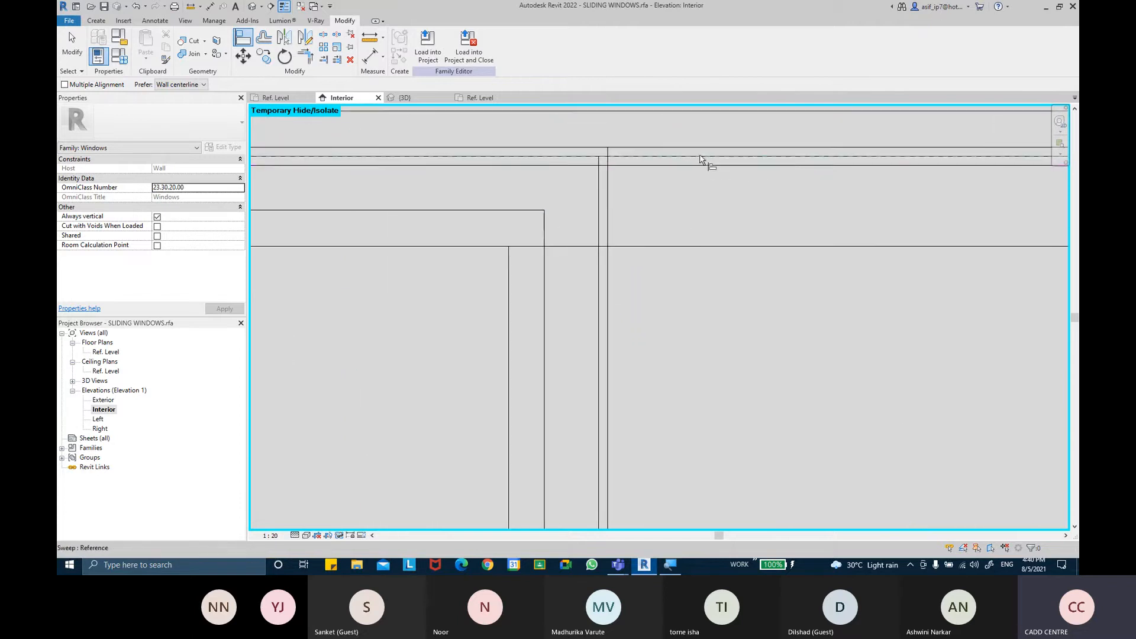
left_click(698, 159)
scroll(703, 284, "down", 2)
scroll(753, 270, "up", 3)
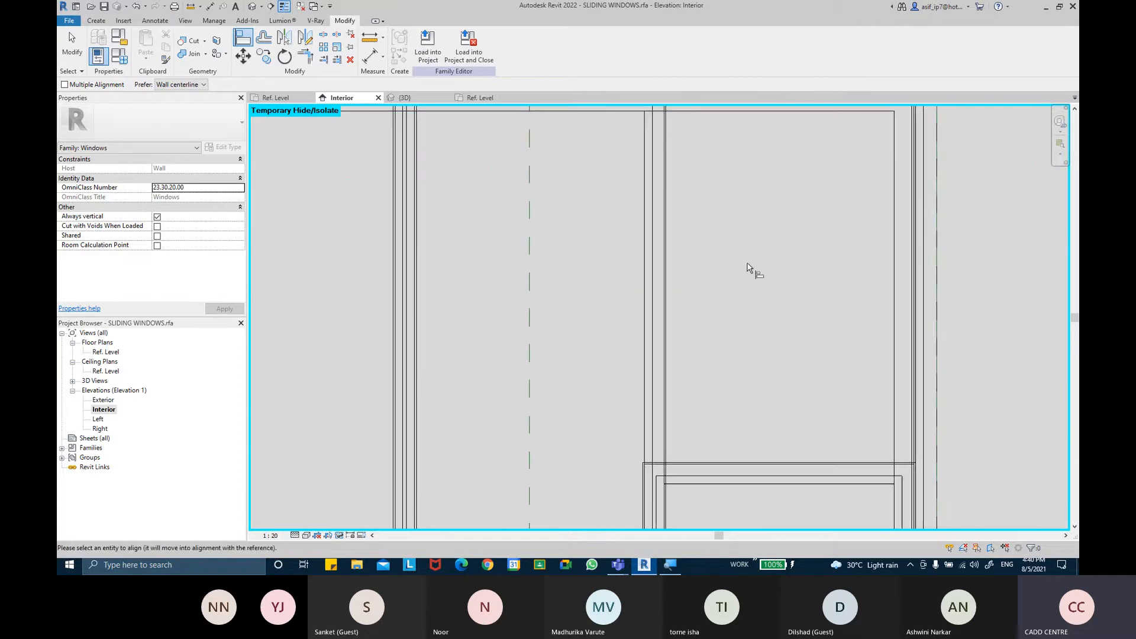
scroll(710, 298, "down", 5)
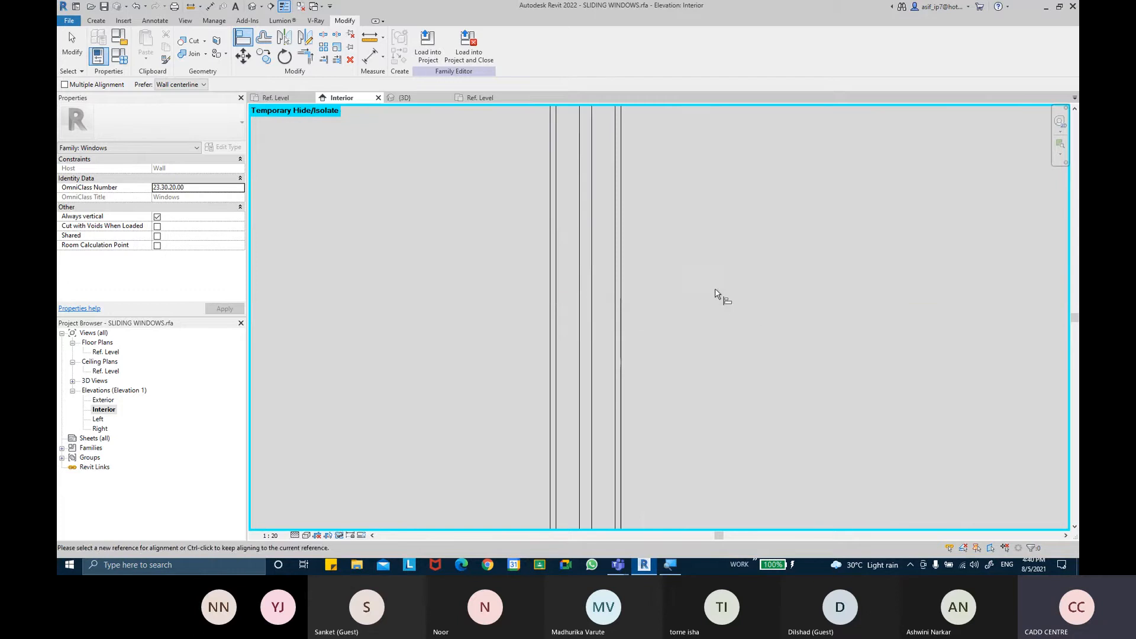
middle_click_drag(722, 294, 716, 358)
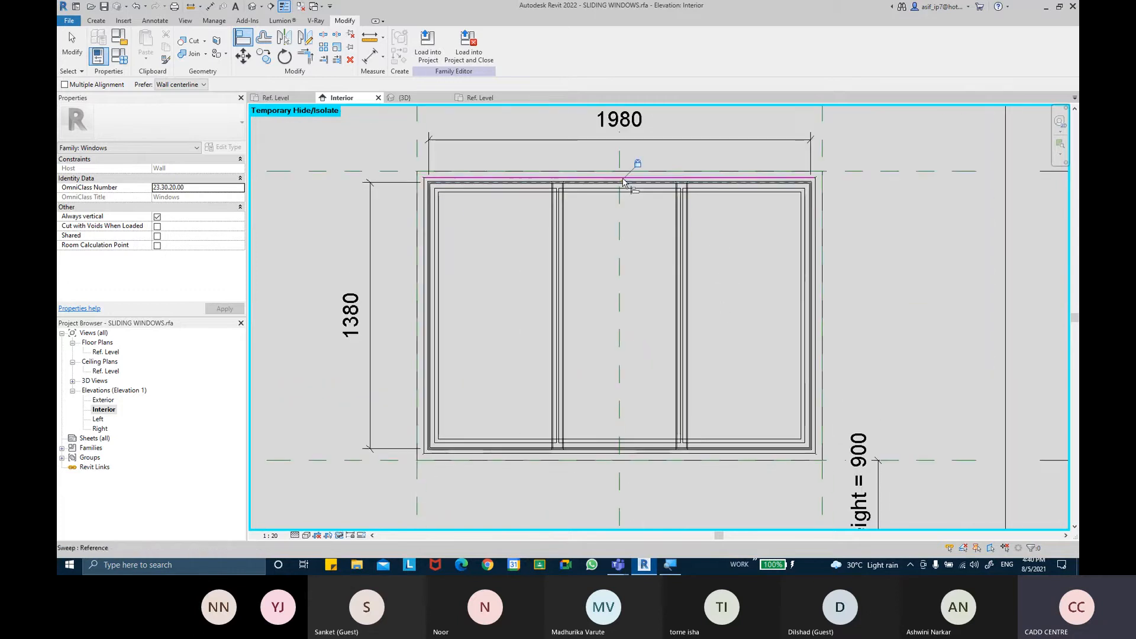
key("Escape")
key("Escape")
Set the Interior elevation's visual style to Consistent Colors
left_click(305, 536)
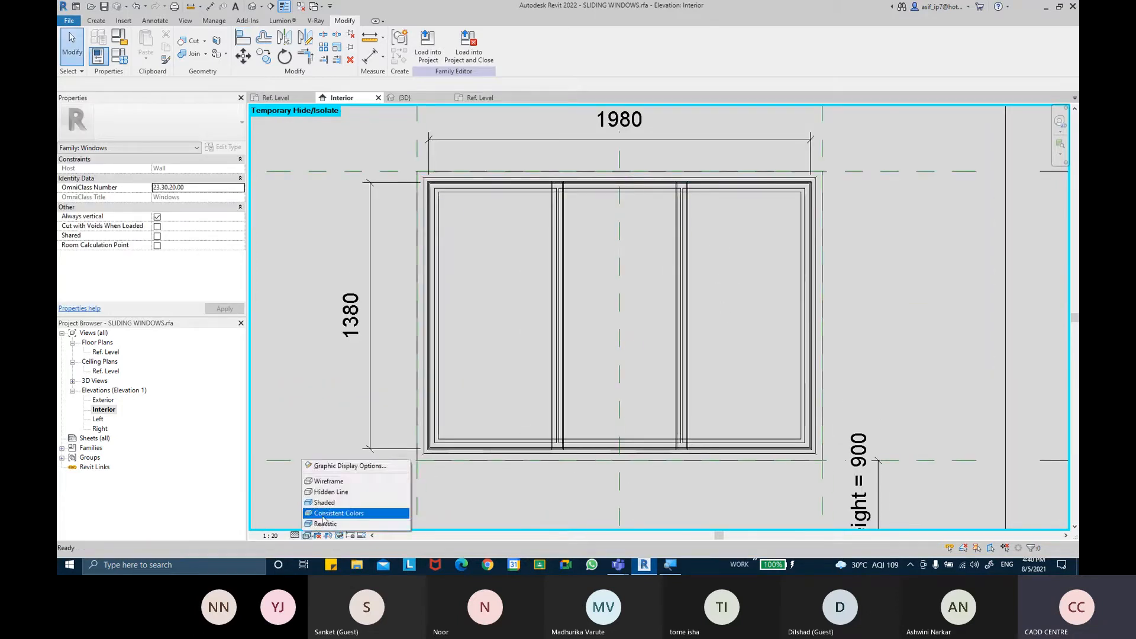
left_click(332, 510)
scroll(734, 340, "up", 1)
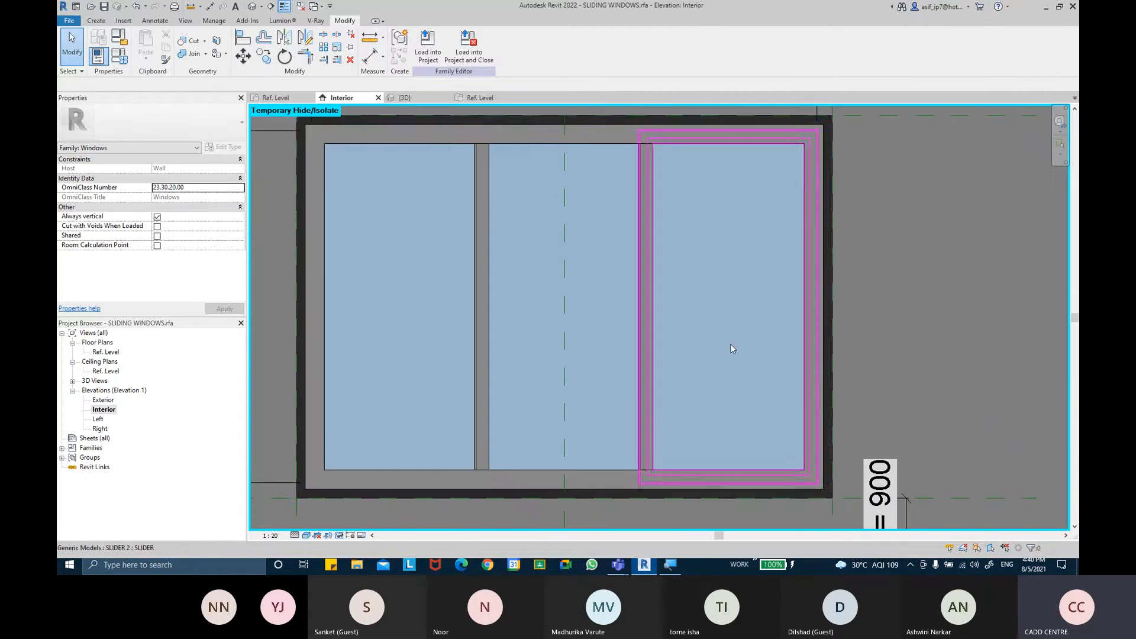
Set the Ref. Level floor plan's visual style to Consistent Colors
left_click(254, 7)
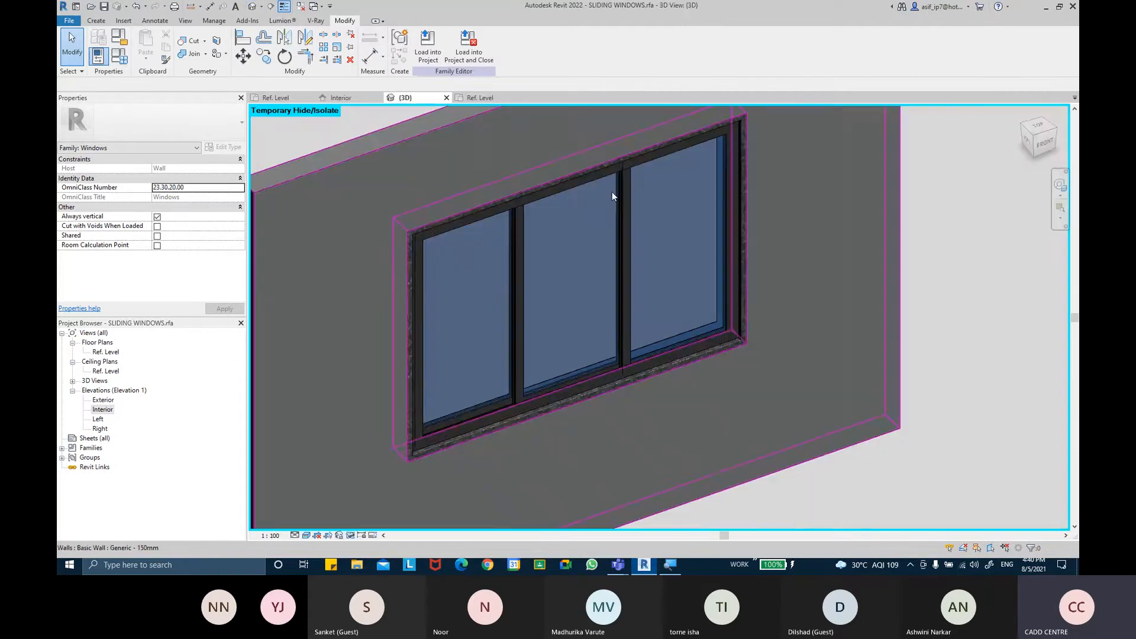
middle_click_drag(640, 385, 726, 257, "shift")
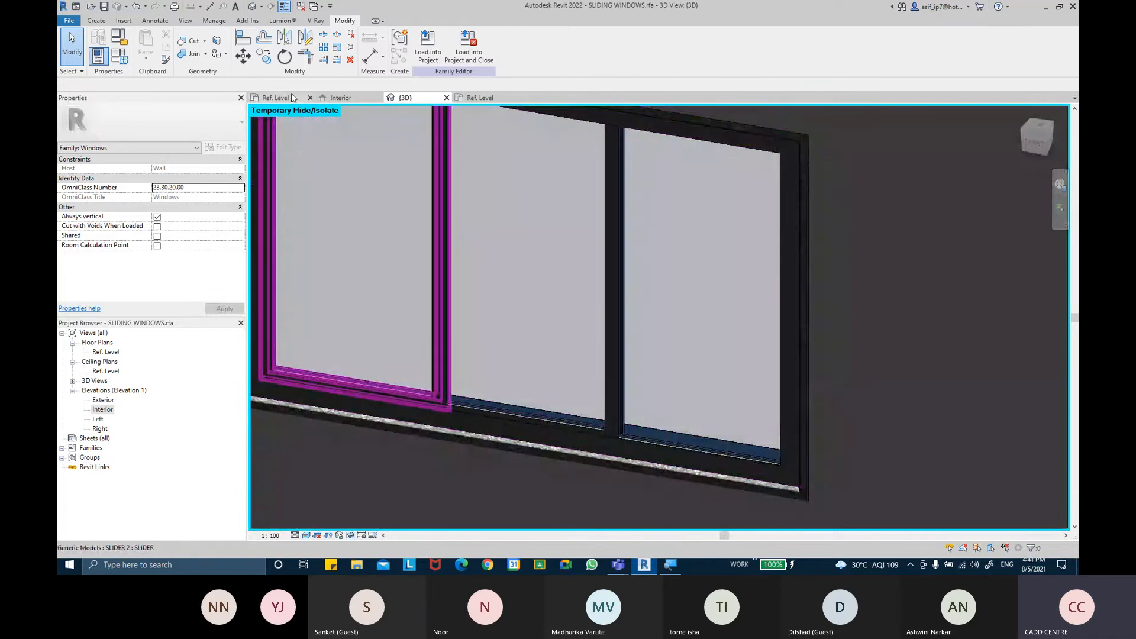
left_click(282, 98)
middle_click_drag(657, 341, 678, 426)
scroll(678, 427, "down", 3)
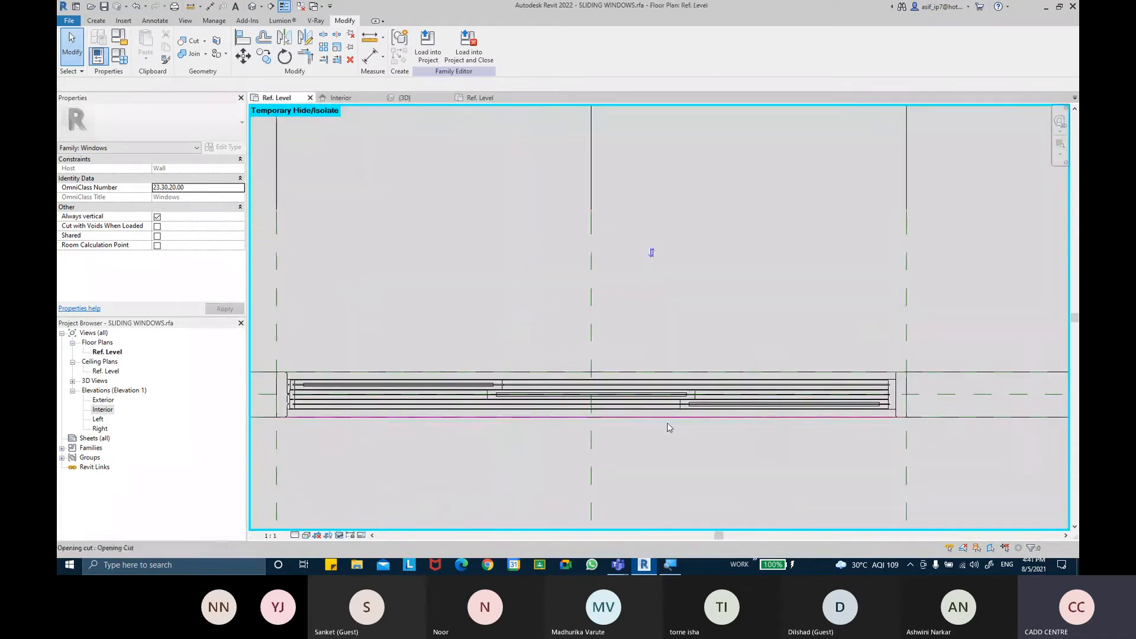
left_click(306, 535)
left_click(343, 513)
Delete the lower 31 dimension beside the slider channels
scroll(726, 471, "up", 1)
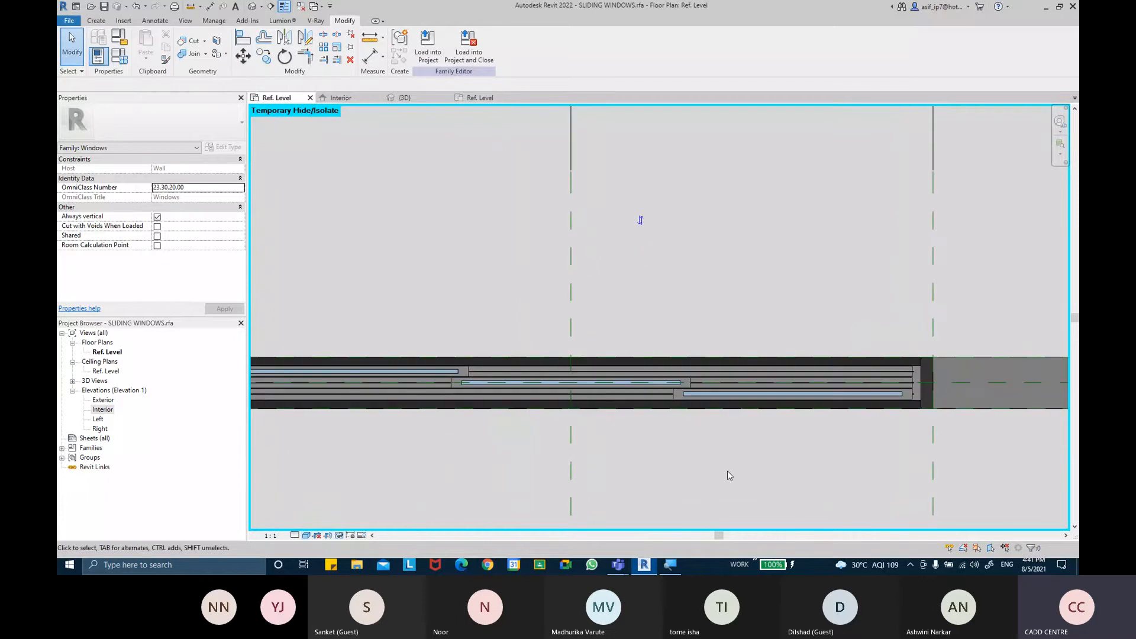
scroll(671, 437, "up", 1)
middle_click_drag(671, 437, 725, 439)
middle_click_drag(533, 433, 627, 373)
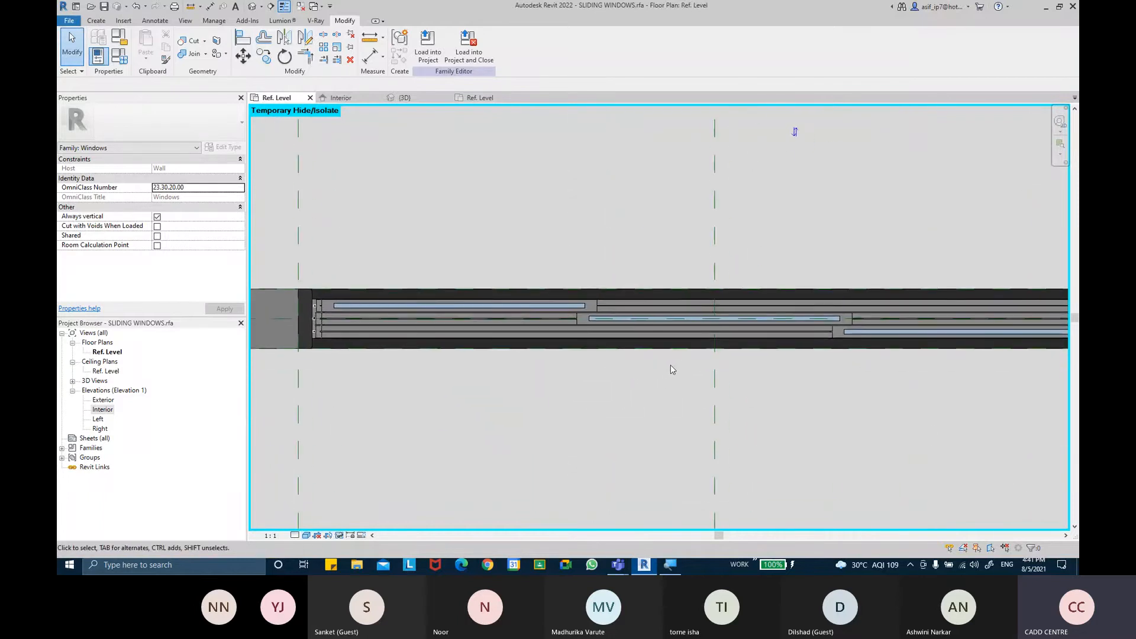
scroll(296, 346, "up", 6)
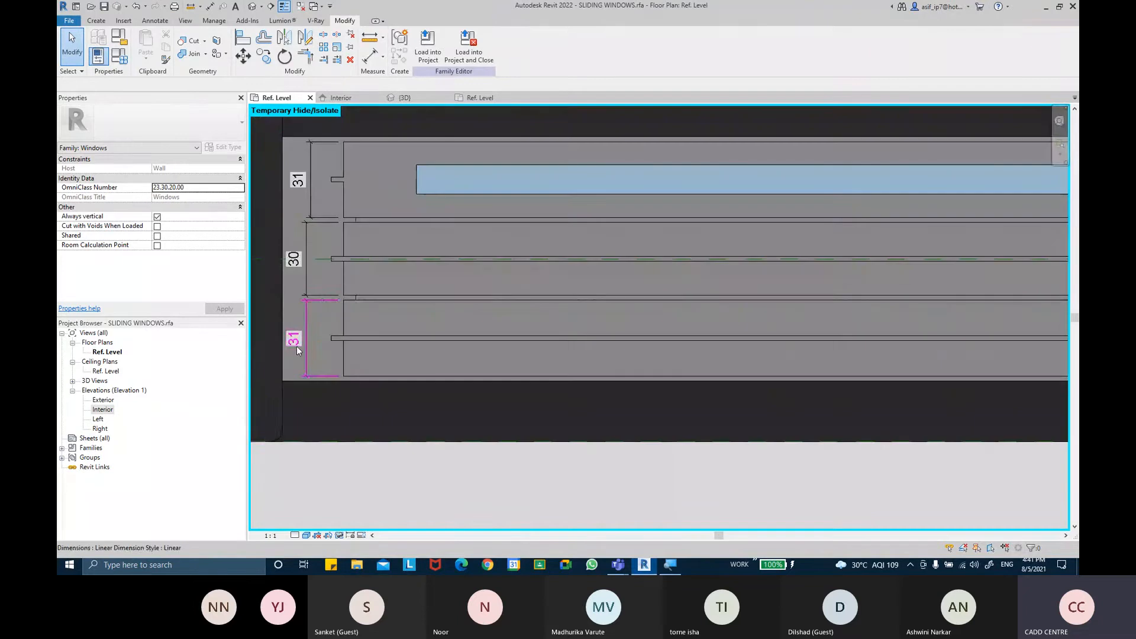
left_click(305, 325)
key("Delete")
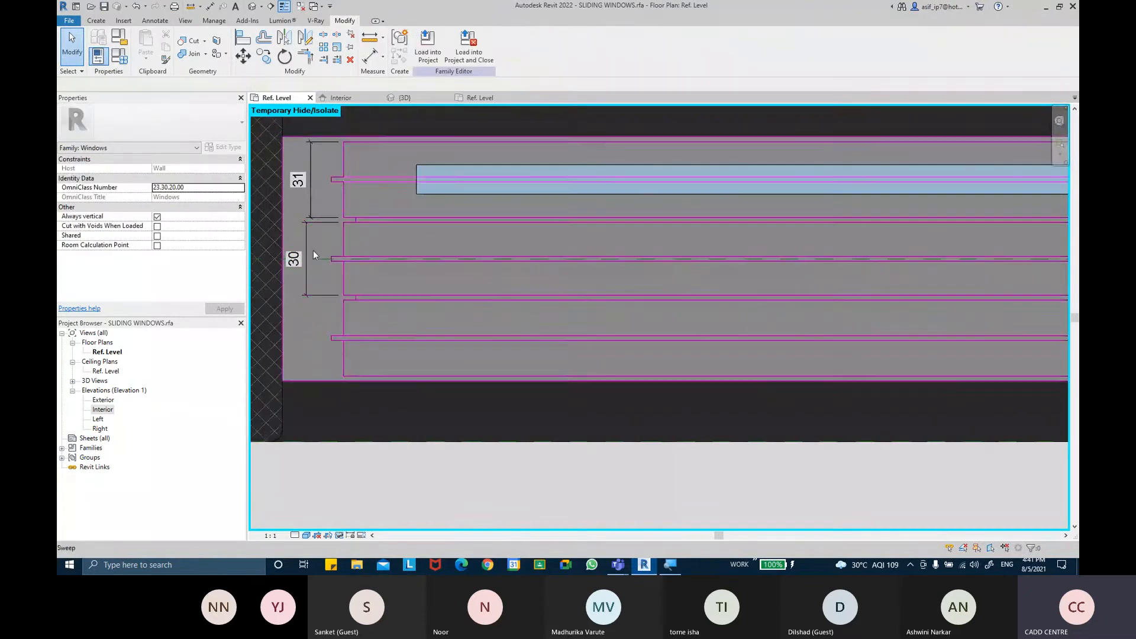
Create an extrusion in the Ref. Level plan by sketching a small L-shaped profile in the frame channel beside the slider, depth 250
scroll(374, 243, "down", 5)
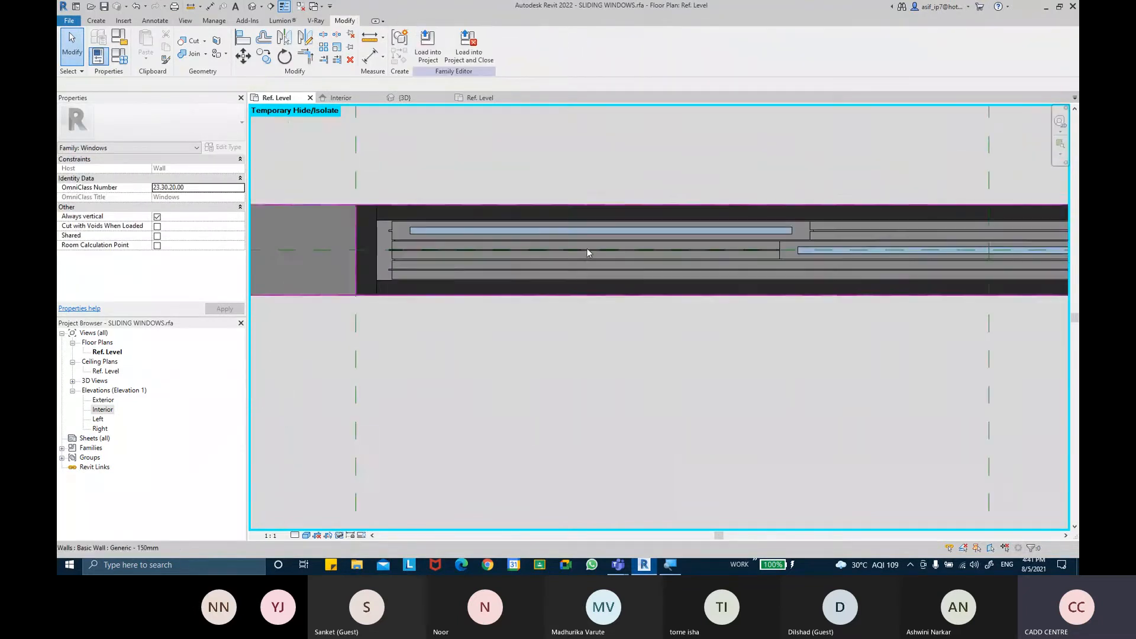
middle_click_drag(806, 323, 506, 308)
middle_click_drag(809, 355, 759, 391)
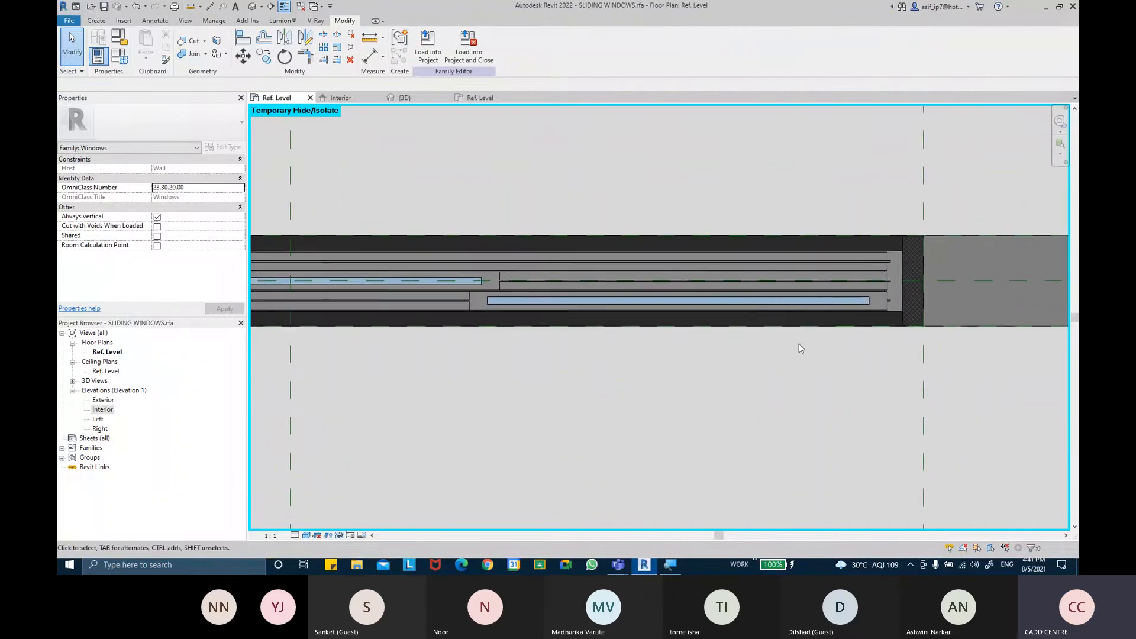
scroll(482, 294, "up", 5)
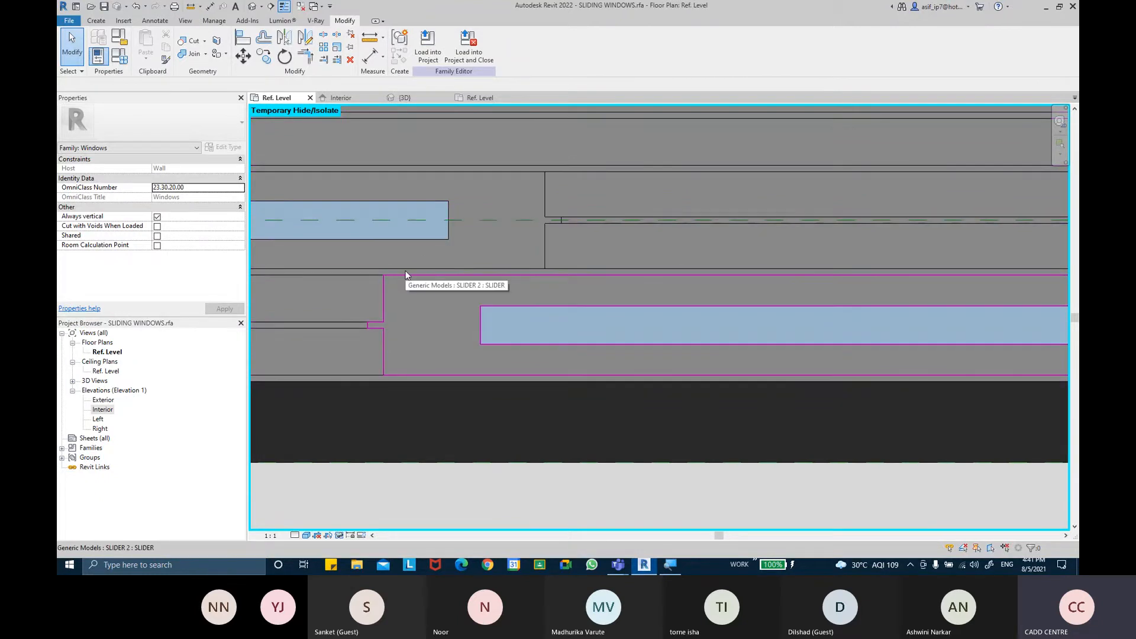
left_click(96, 20)
left_click(147, 48)
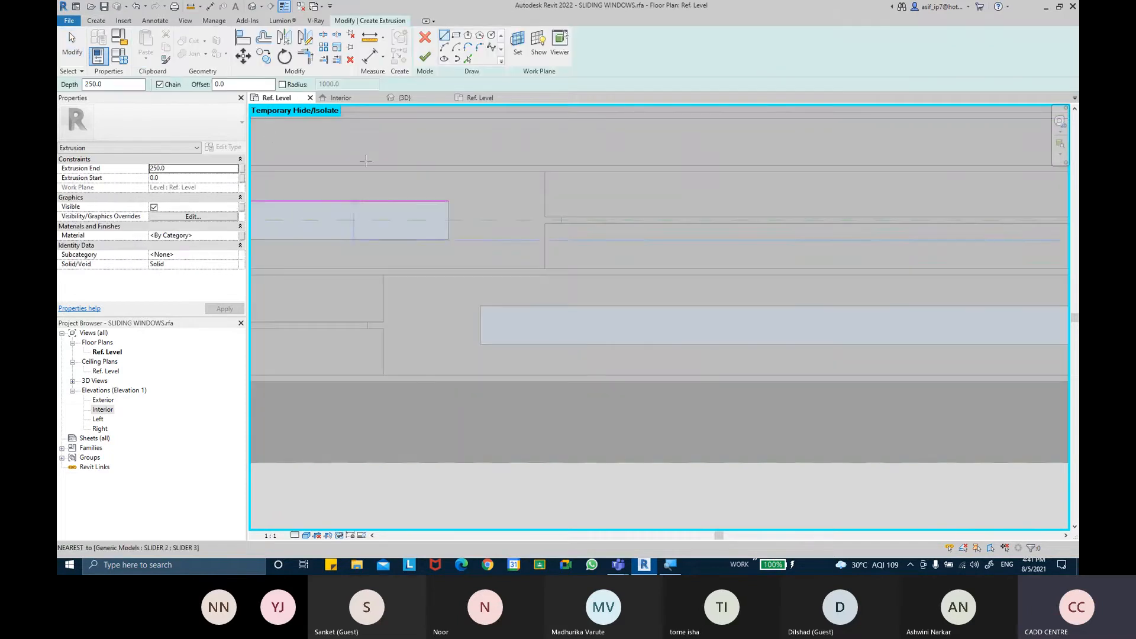
scroll(389, 313, "up", 3)
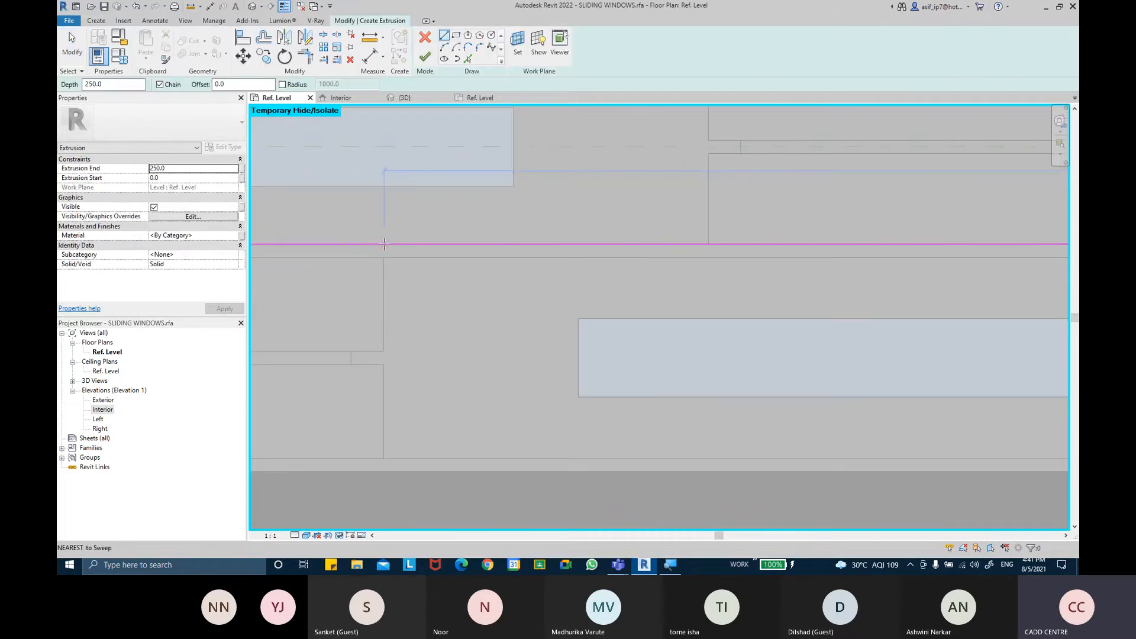
left_click(430, 244)
scroll(431, 243, "up", 1)
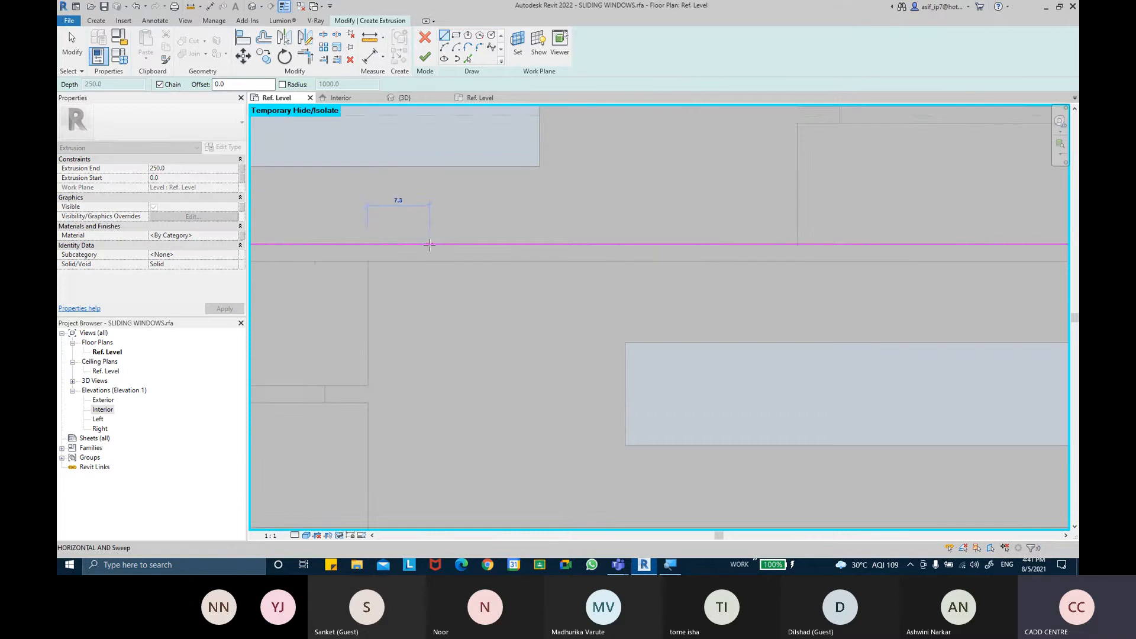
scroll(430, 247, "up", 2)
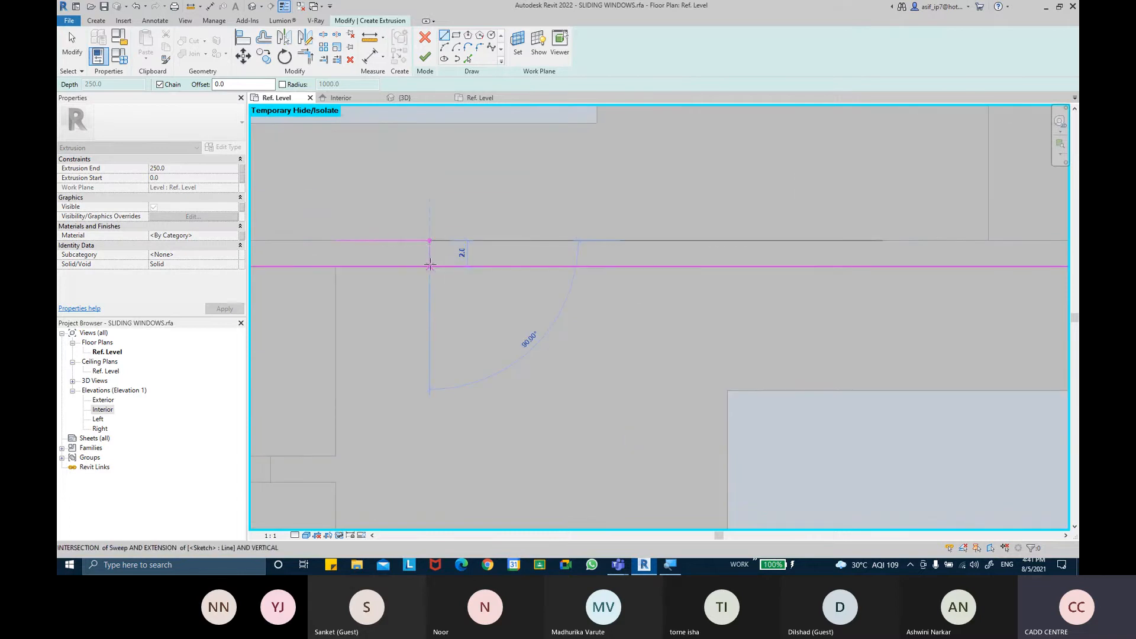
left_click(430, 266)
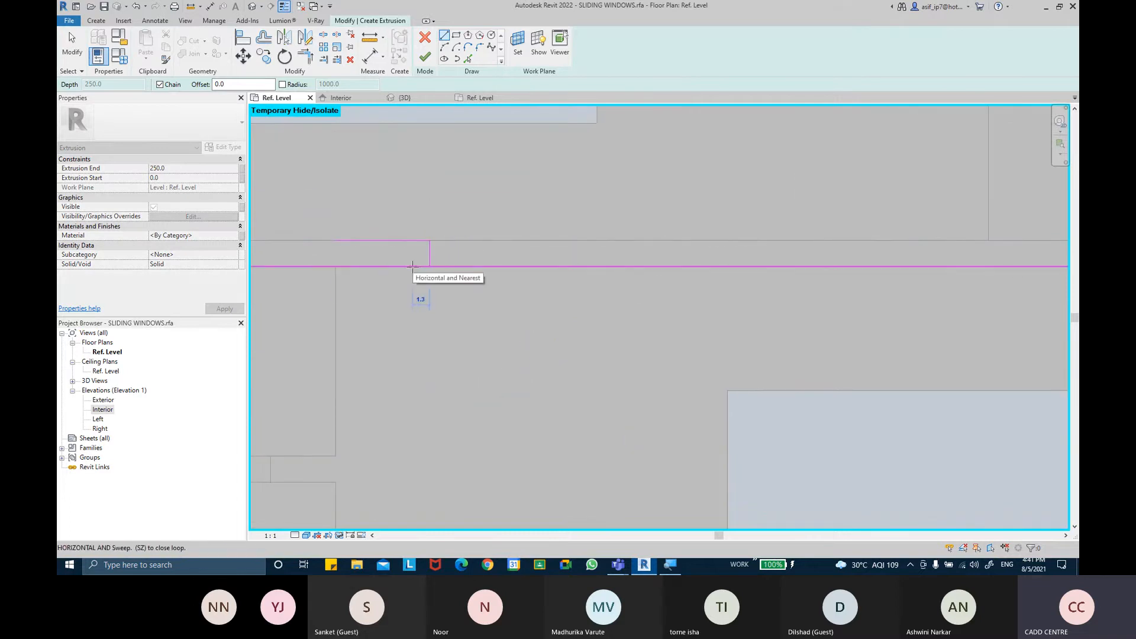
left_click(412, 267)
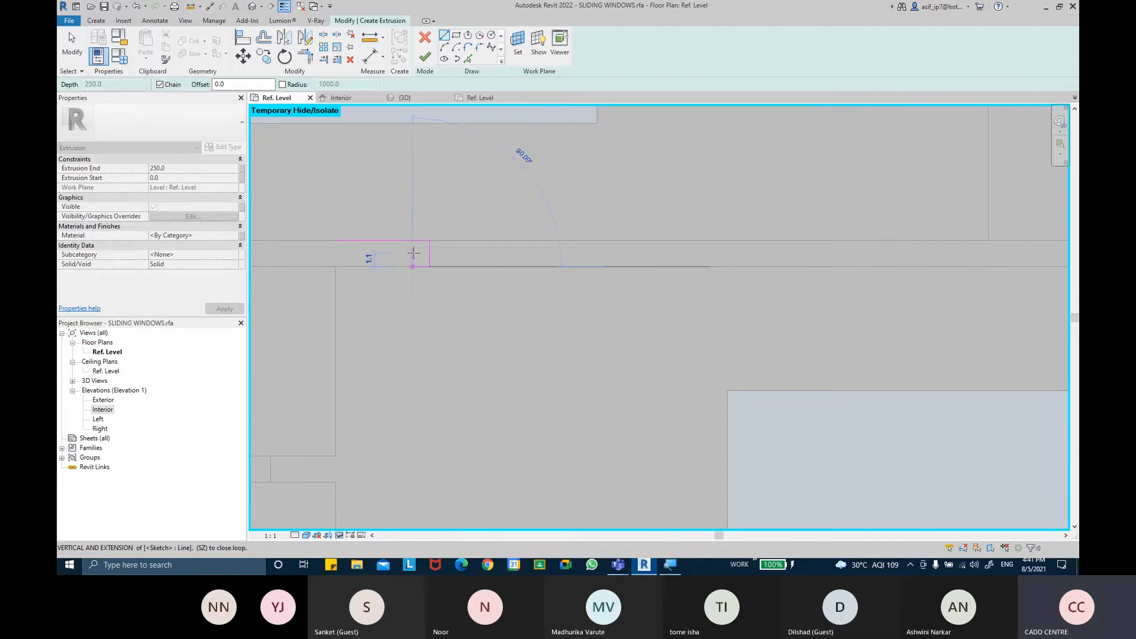
left_click(334, 241)
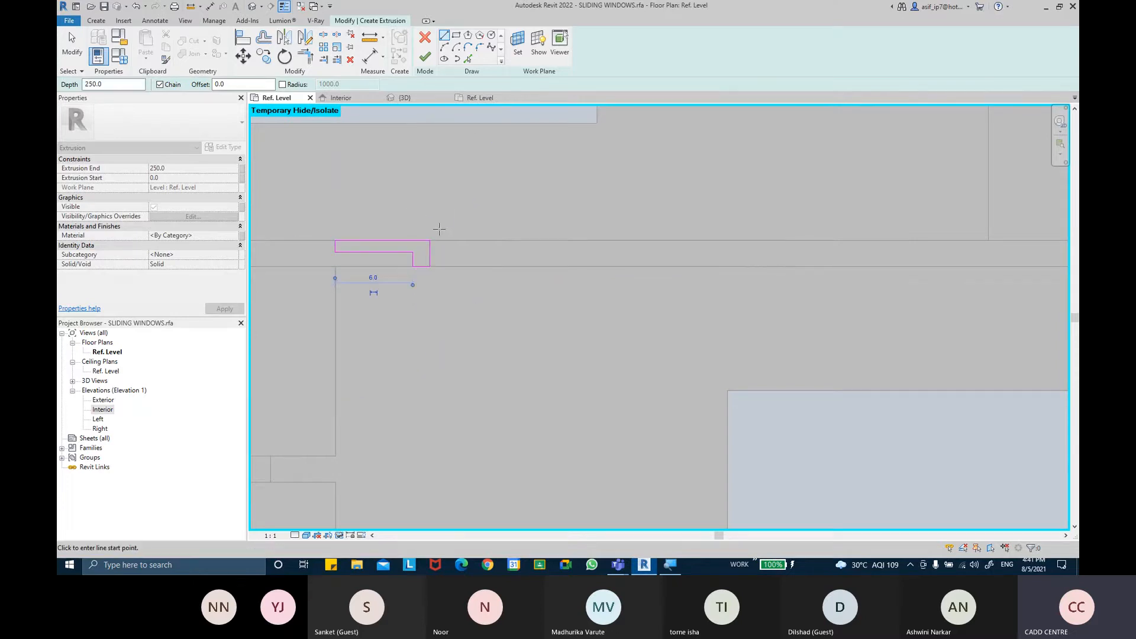
left_click(430, 63)
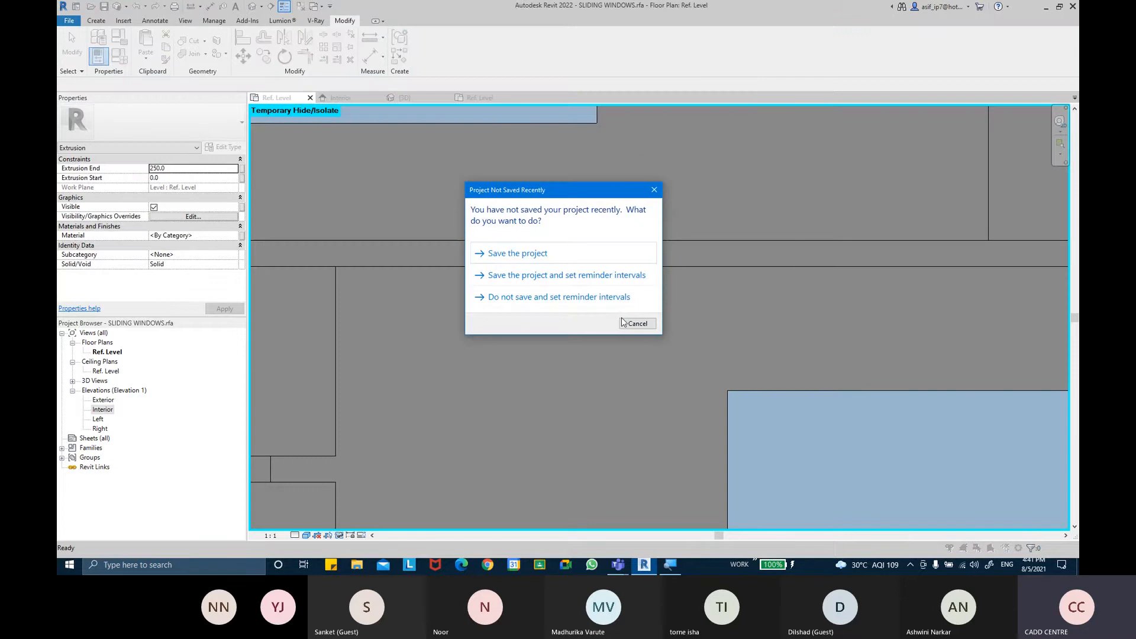
left_click(627, 323)
Set the Ref. Level plan's visual style to Wireframe
left_click(306, 534)
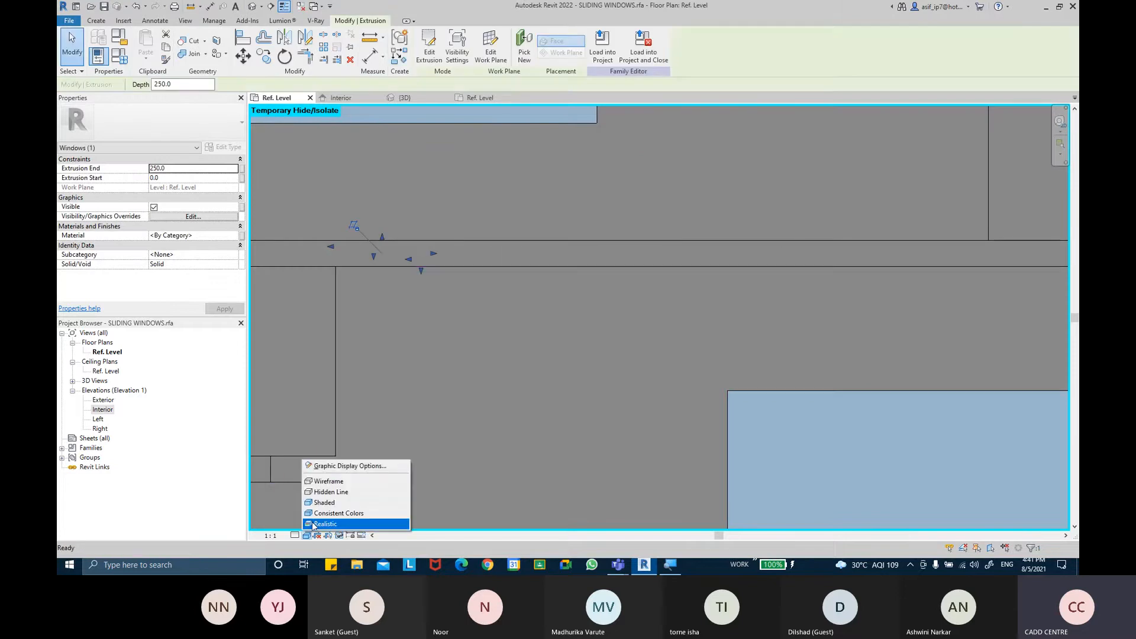
left_click(329, 483)
scroll(380, 320, "down", 4)
left_click(390, 324)
left_click(404, 277)
left_click(393, 284)
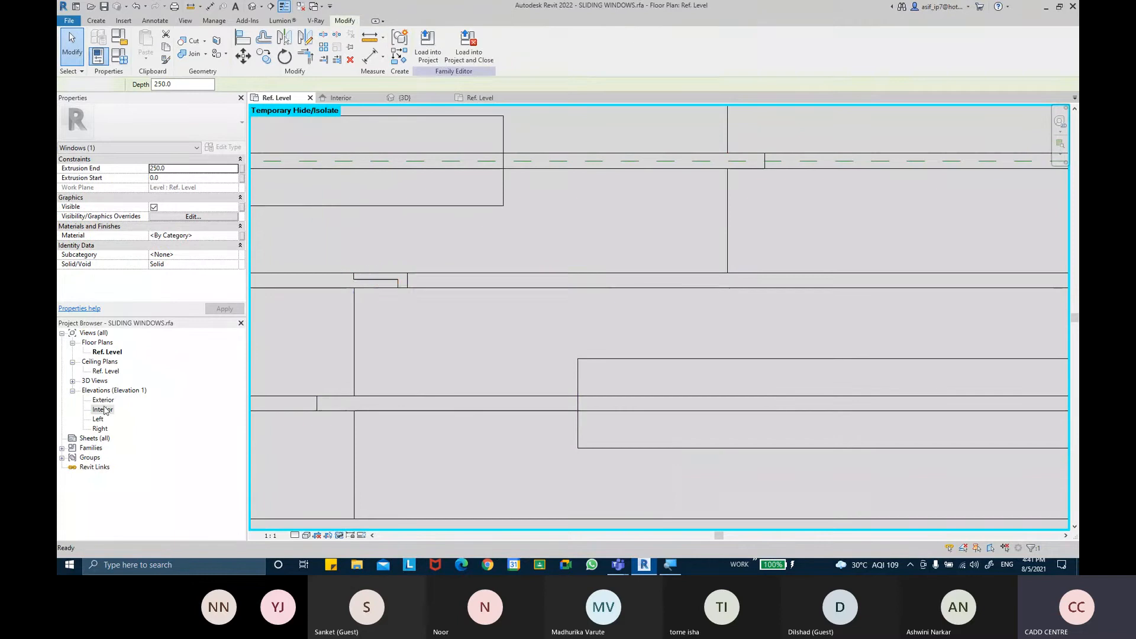
Open the Interior elevation and set its visual style to Wireframe
double_click(102, 409)
scroll(420, 400, "down", 3)
left_click(306, 535)
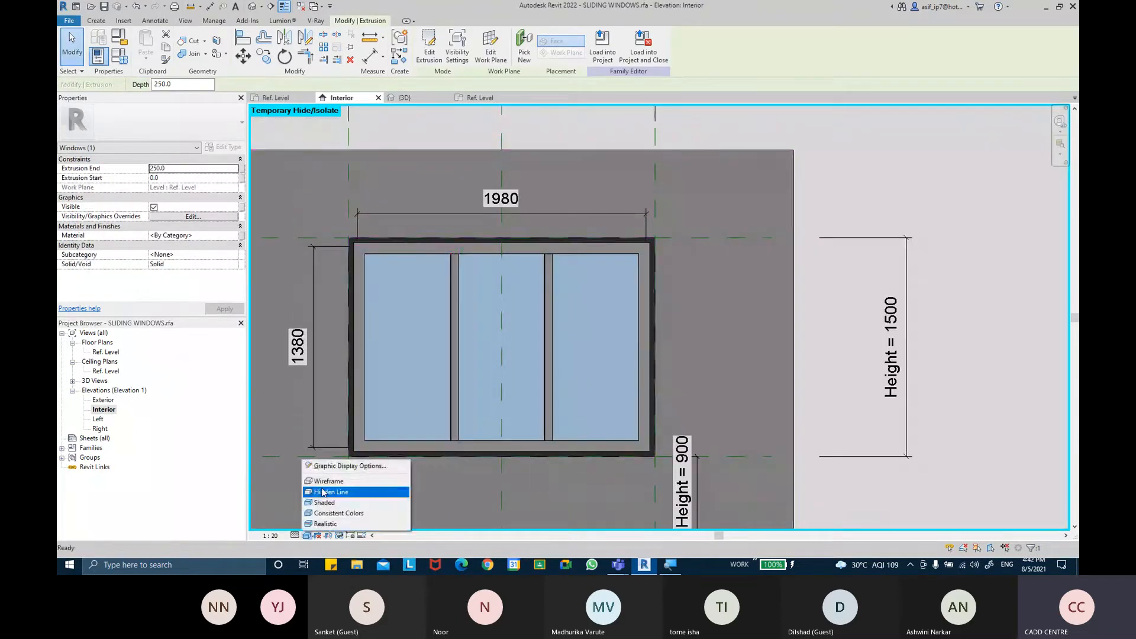
left_click(322, 482)
Drag the new extrusion's top shape handle up to the frame's top edge and lock it there
middle_click_drag(478, 405, 459, 213)
scroll(545, 345, "up", 1)
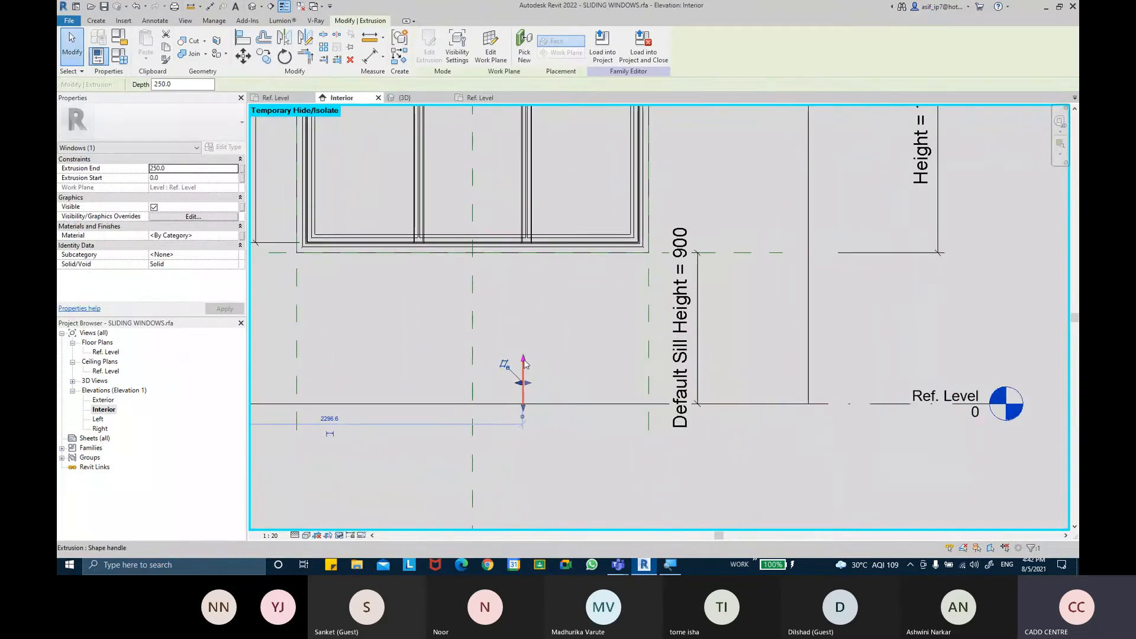
left_click_drag(535, 160, 533, 136)
middle_click_drag(537, 221, 532, 396)
scroll(525, 355, "up", 2)
left_click_drag(518, 308, 514, 132)
middle_click_drag(523, 179, 517, 301)
scroll(508, 243, "up", 4)
left_click_drag(508, 270, 507, 204)
middle_click_drag(664, 190, 644, 132)
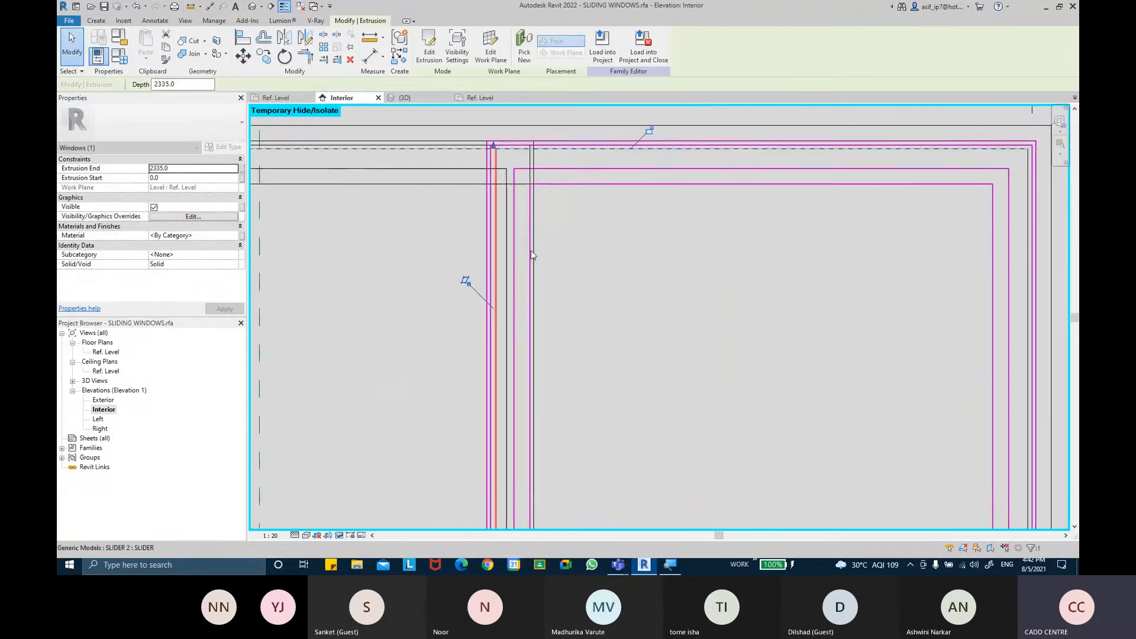
left_click(650, 137)
Drag the extrusion's bottom shape handle up to the sill reference plane and lock it
scroll(615, 255, "down", 2)
middle_click_drag(591, 455, 571, 279)
middle_click_drag(566, 473, 559, 234)
middle_click_drag(554, 465, 556, 180)
scroll(539, 383, "up", 4)
left_click_drag(523, 389, 523, 390)
middle_click_drag(529, 164, 509, 404)
left_click_drag(501, 405, 504, 124)
middle_click_drag(529, 177, 527, 422)
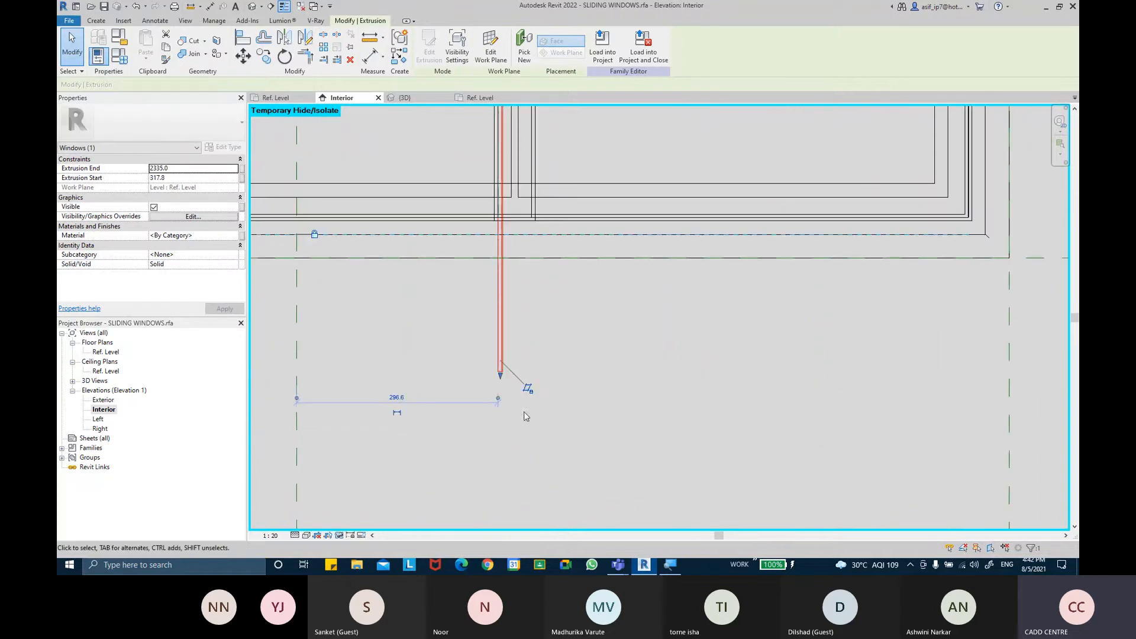
left_click_drag(501, 377, 507, 211)
left_click(588, 233)
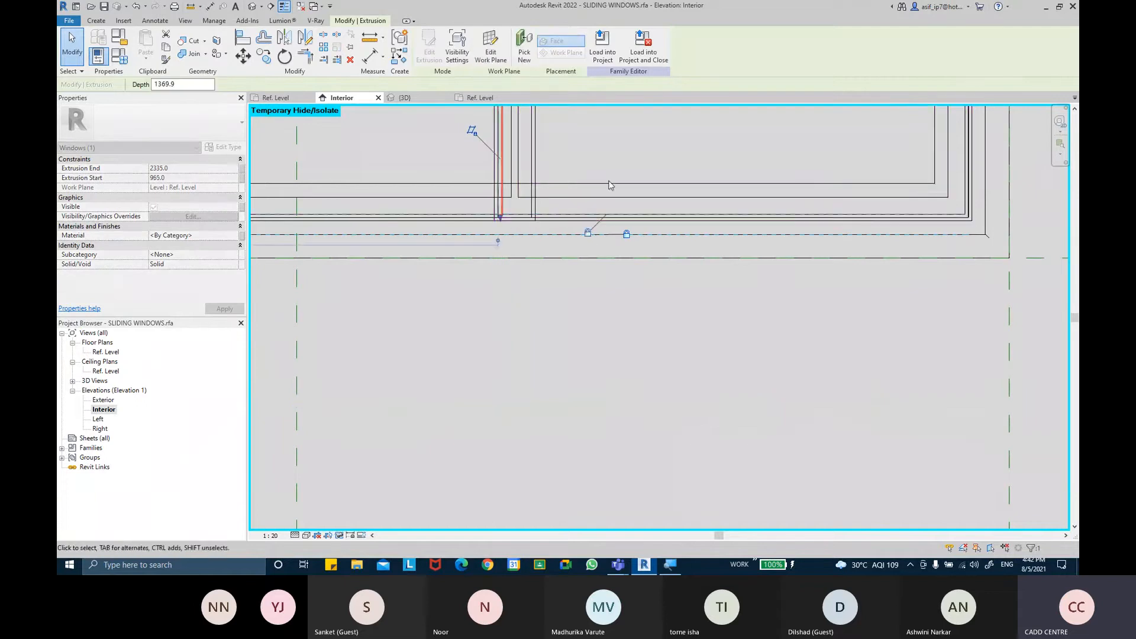
middle_click_drag(608, 183, 593, 340)
scroll(594, 341, "down", 3)
key("Escape")
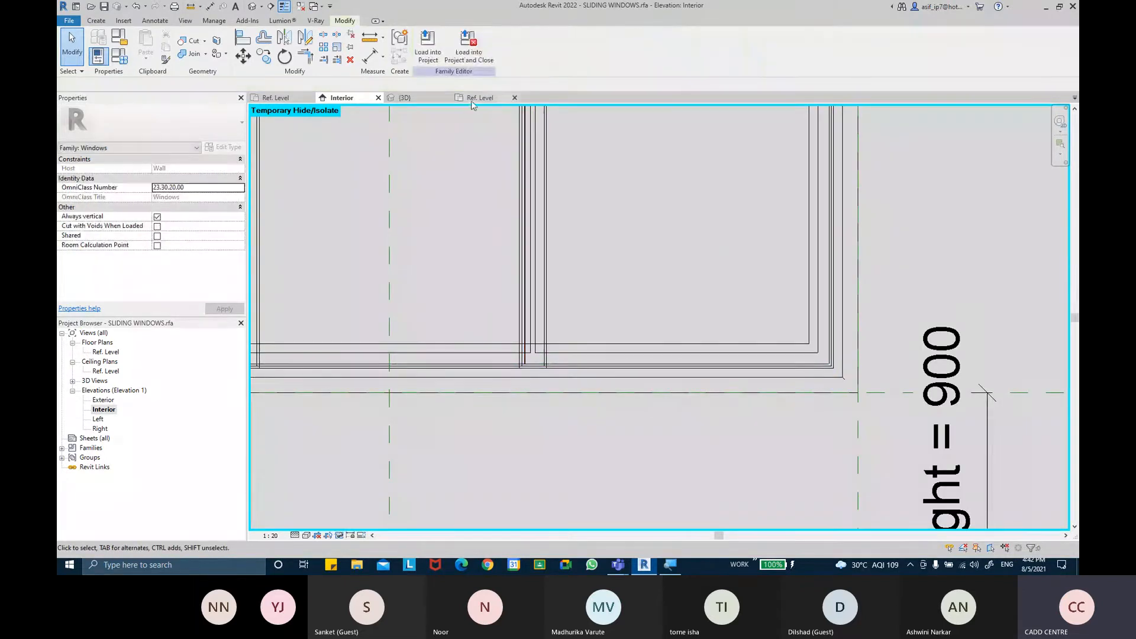
In the Ref. Level plan, edit the extrusion's sketch and draw a short vertical line at the profile's inner end
left_click(282, 99)
scroll(475, 326, "down", 1)
scroll(411, 305, "up", 2)
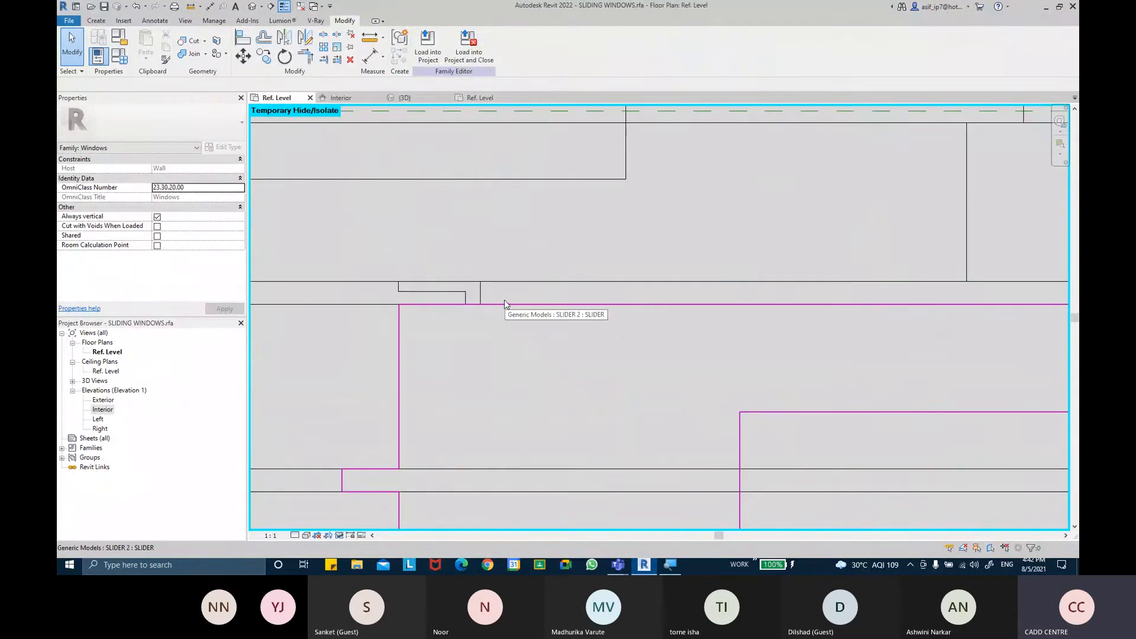
left_click(467, 297)
scroll(478, 310, "up", 1)
scroll(477, 306, "up", 2)
left_click_drag(468, 306, 464, 290)
left_click(901, 246)
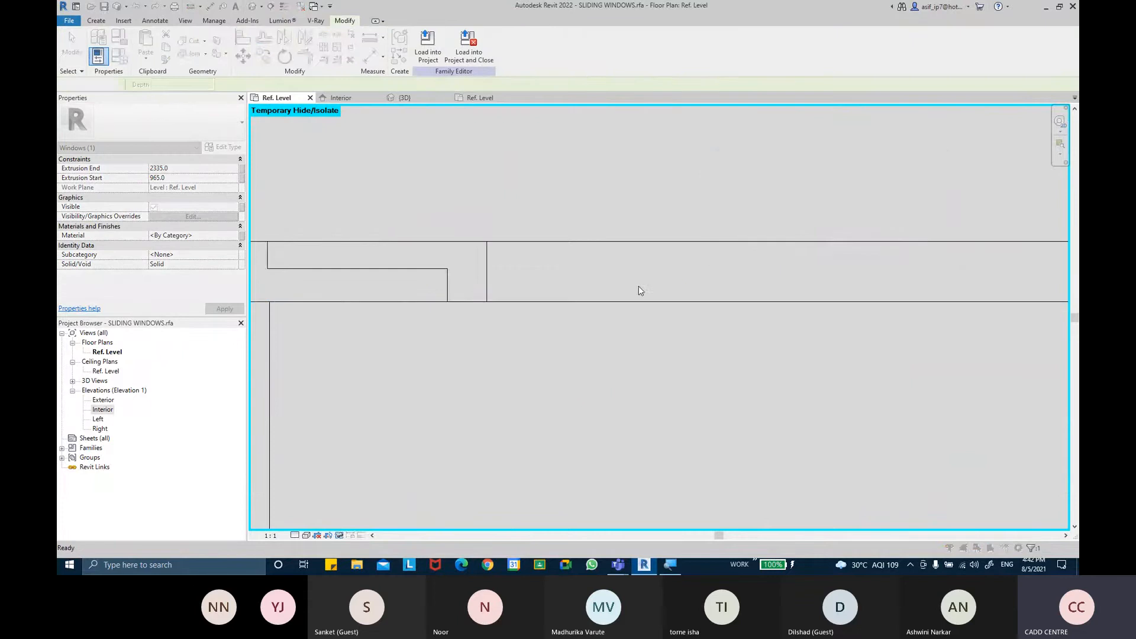
scroll(439, 285, "down", 2)
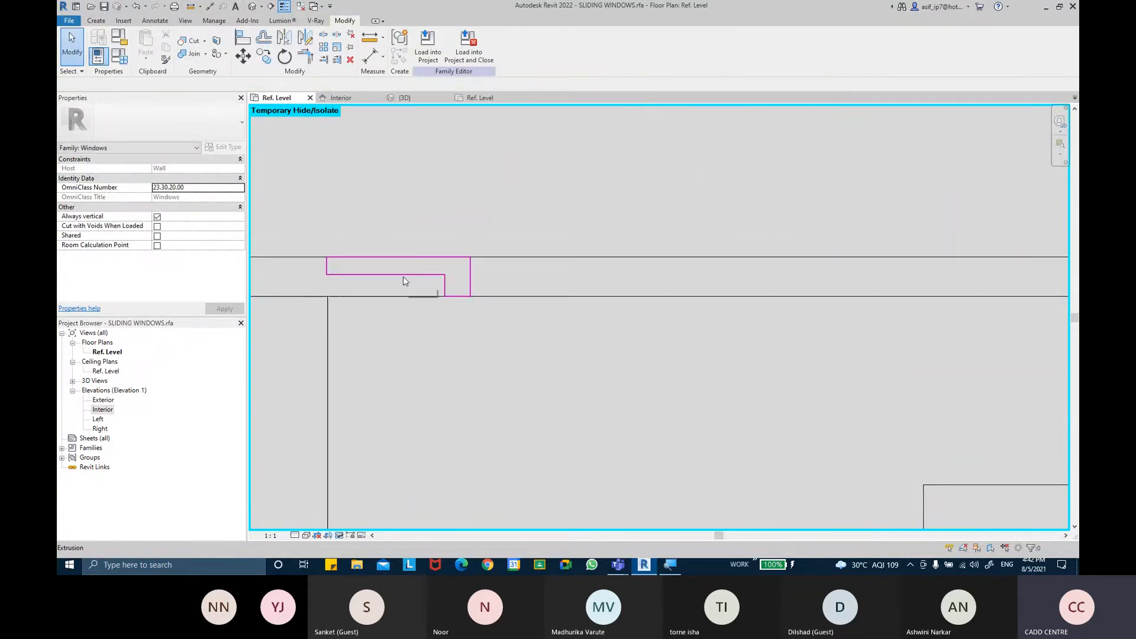
double_click(399, 282)
scroll(459, 296, "up", 2)
left_click_drag(459, 296, 448, 280)
left_click(762, 247)
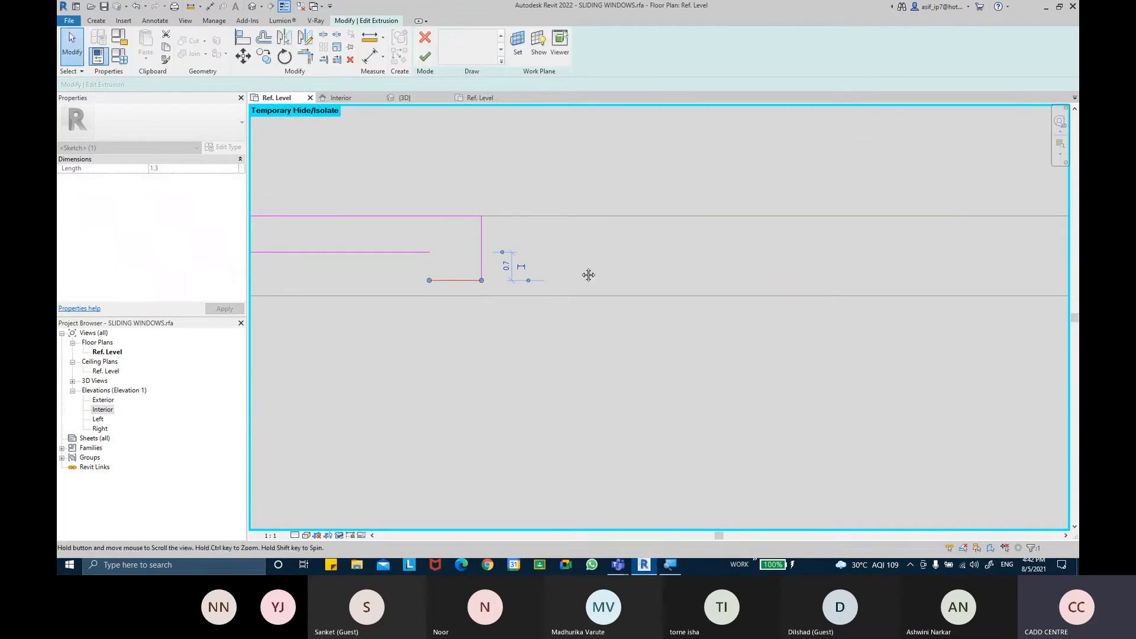
left_click(444, 35)
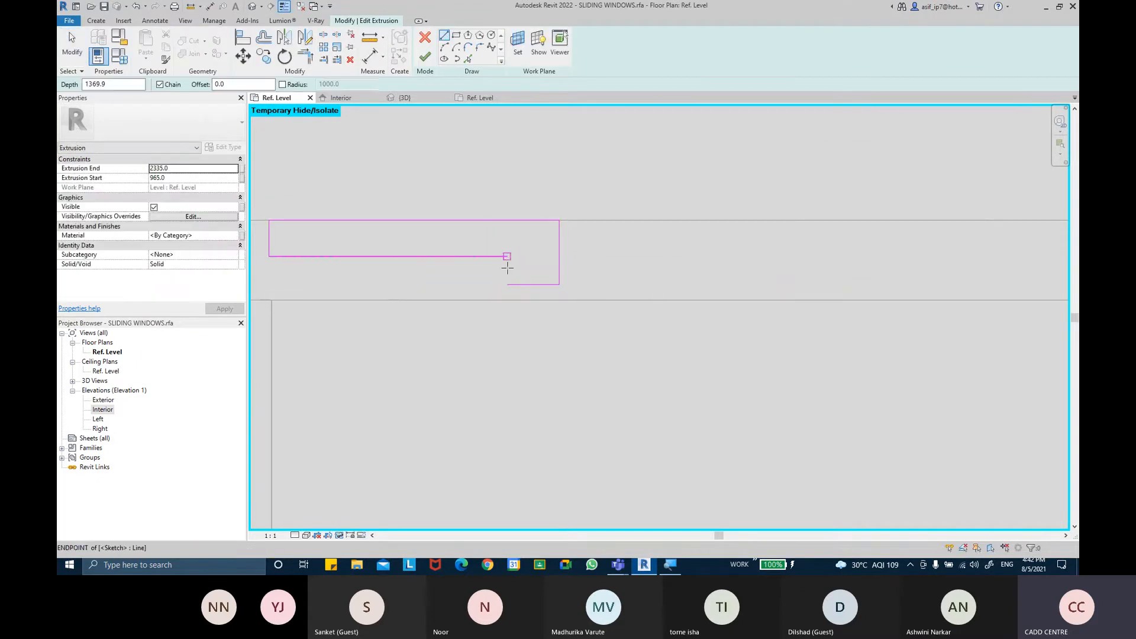
left_click(507, 256)
left_click(508, 282)
key("Escape")
key("Escape")
Adjust the profile's lower line, add a vertical line closing the profile, and finish the extrusion sketch
scroll(505, 276, "up", 2)
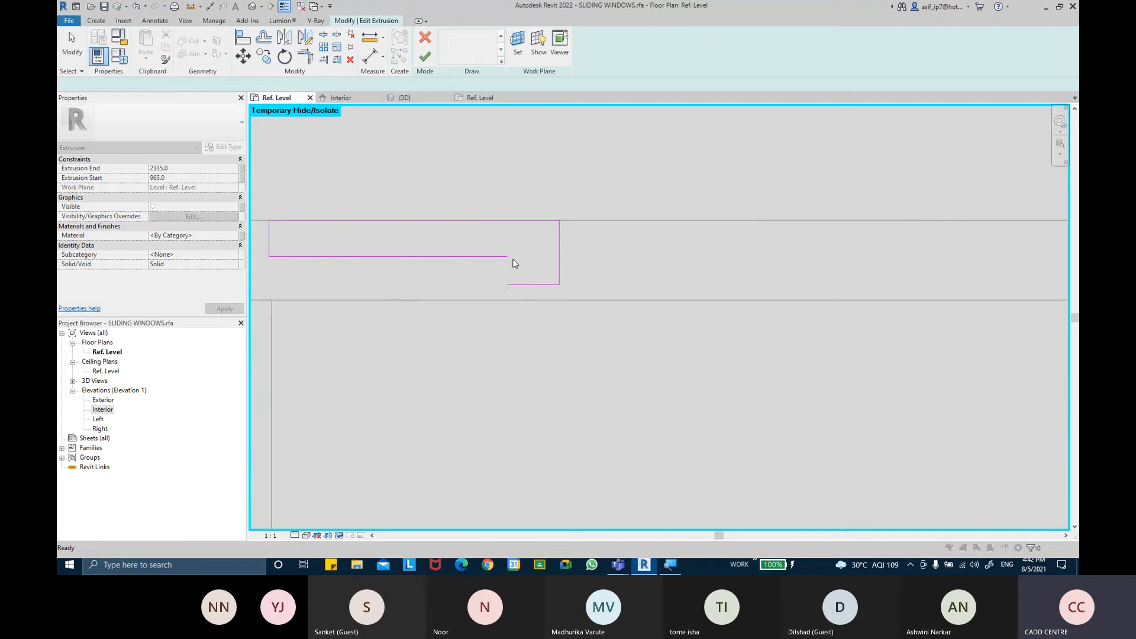
scroll(540, 286, "up", 1)
left_click(540, 285)
left_click_drag(540, 285, 542, 306)
left_click(533, 220)
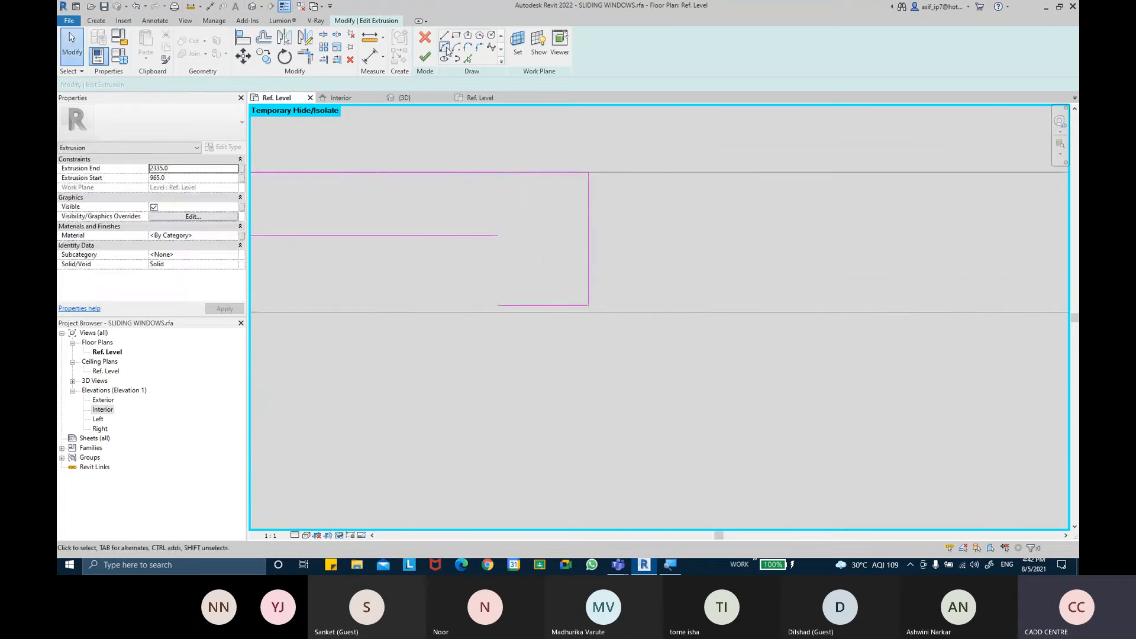
left_click(444, 37)
left_click(497, 305)
left_click(497, 235)
scroll(570, 261, "down", 3)
left_click(424, 57)
left_click(616, 243)
scroll(627, 260, "up", 2)
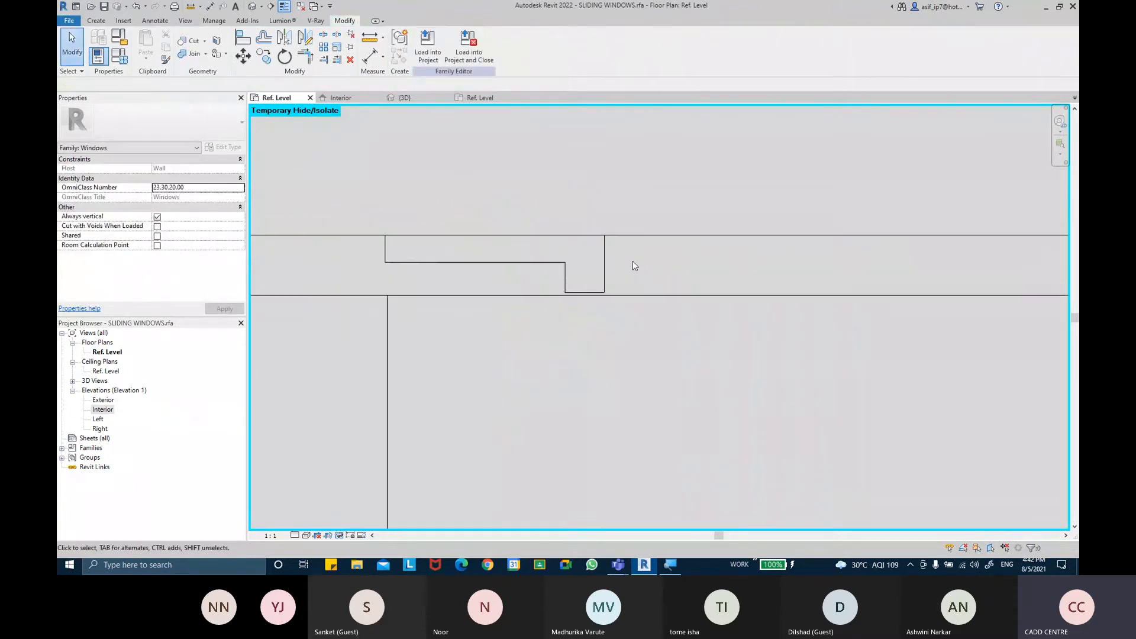
Mirror a copy of the extrusion about a drawn axis at its inner corner
left_click(485, 263)
left_click(311, 45)
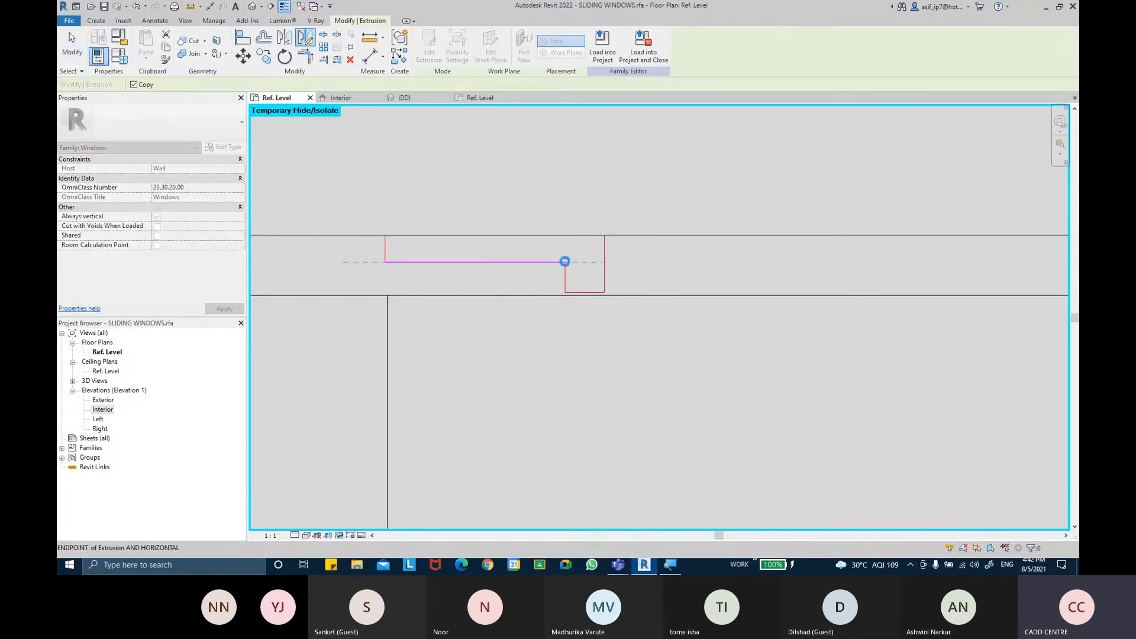
left_click(564, 262)
left_click(549, 298)
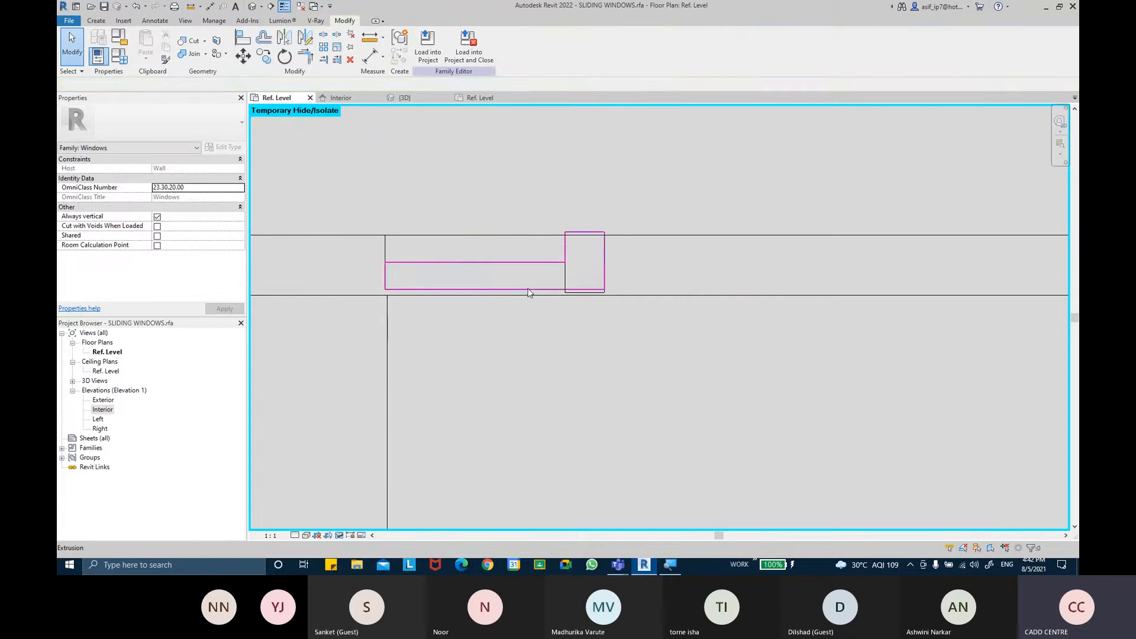
Move the mirrored extrusion into place along the lower frame channel
left_click(529, 290)
scroll(520, 290, "up", 2)
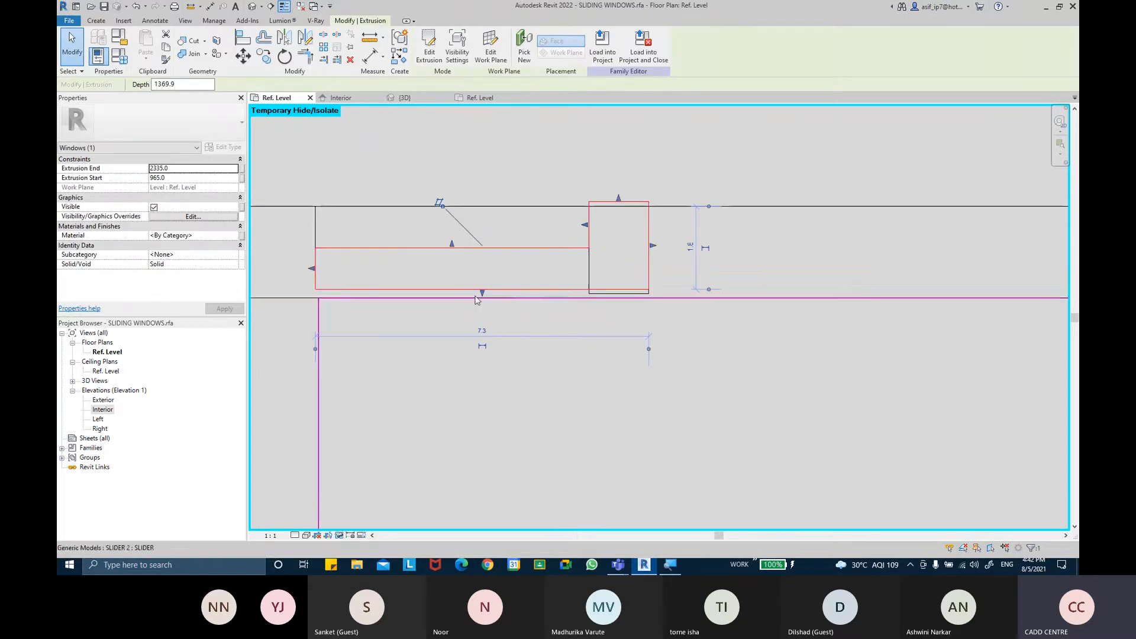
left_click(243, 57)
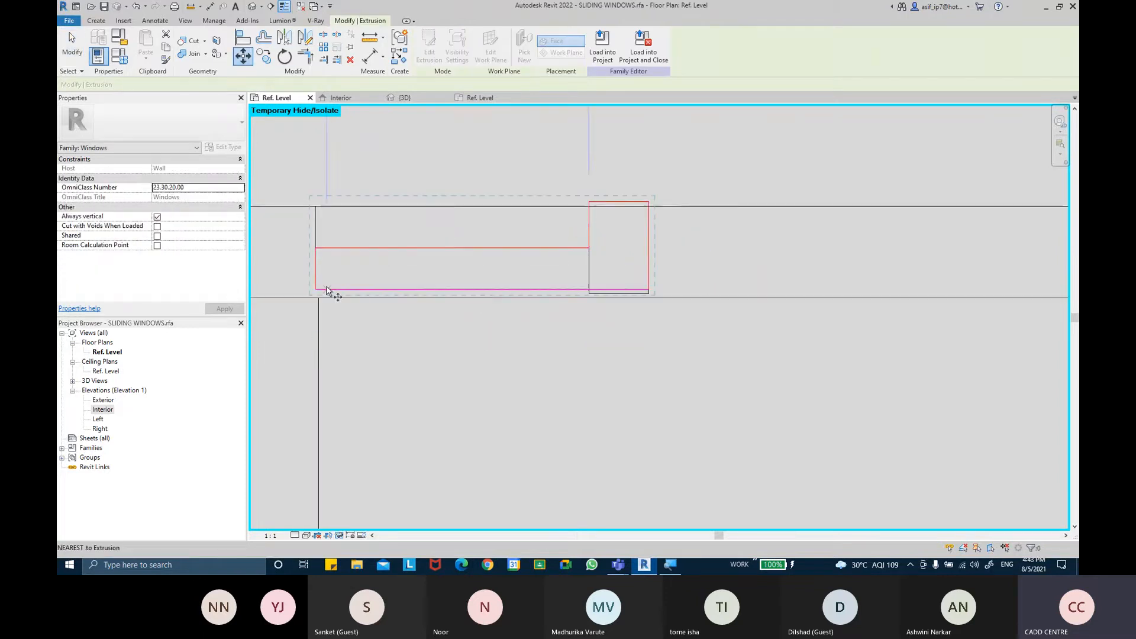
left_click(315, 289)
left_click(450, 302)
key("Escape")
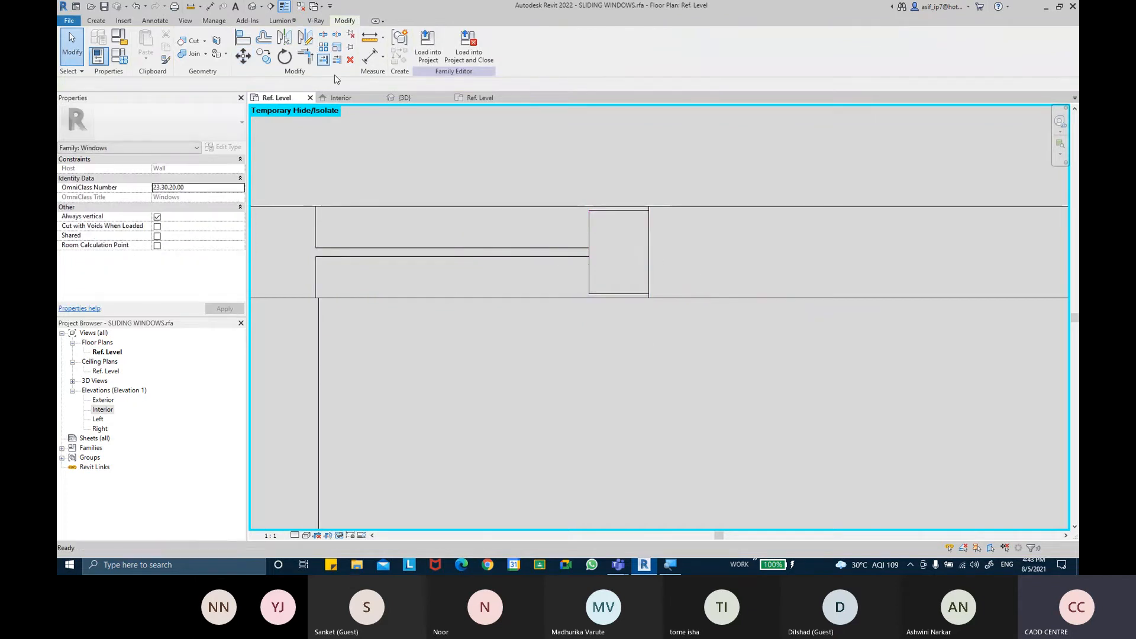
Mirror a copy of the channel extrusion about a vertical axis toward the frame's outer edge
left_click(305, 37)
left_click(456, 259)
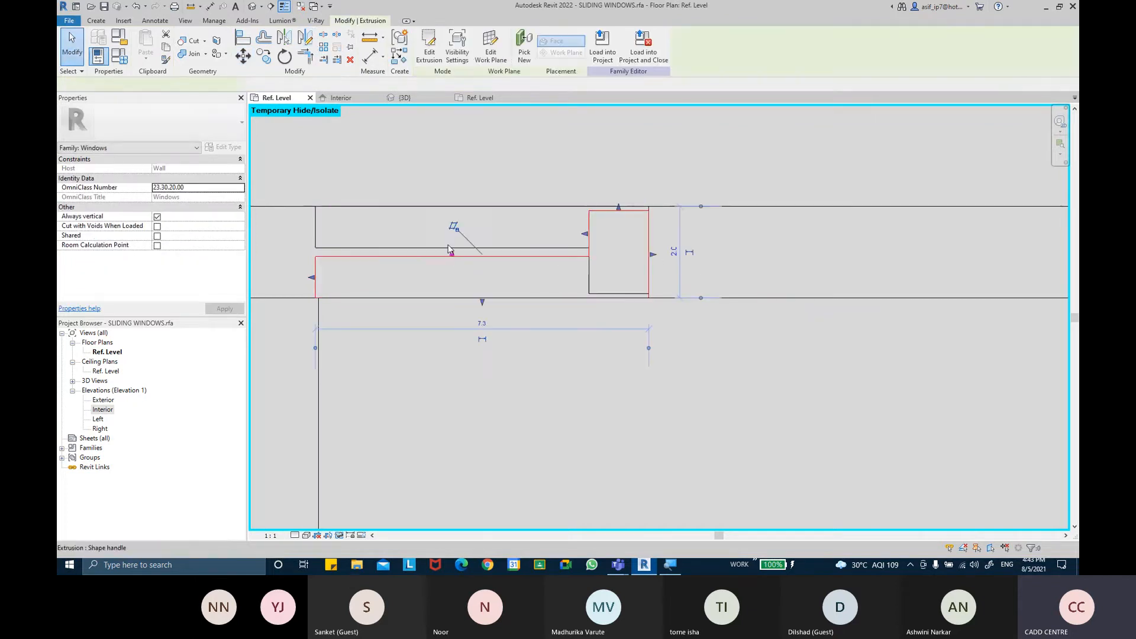
left_click(456, 253)
left_click(448, 184)
key("Escape")
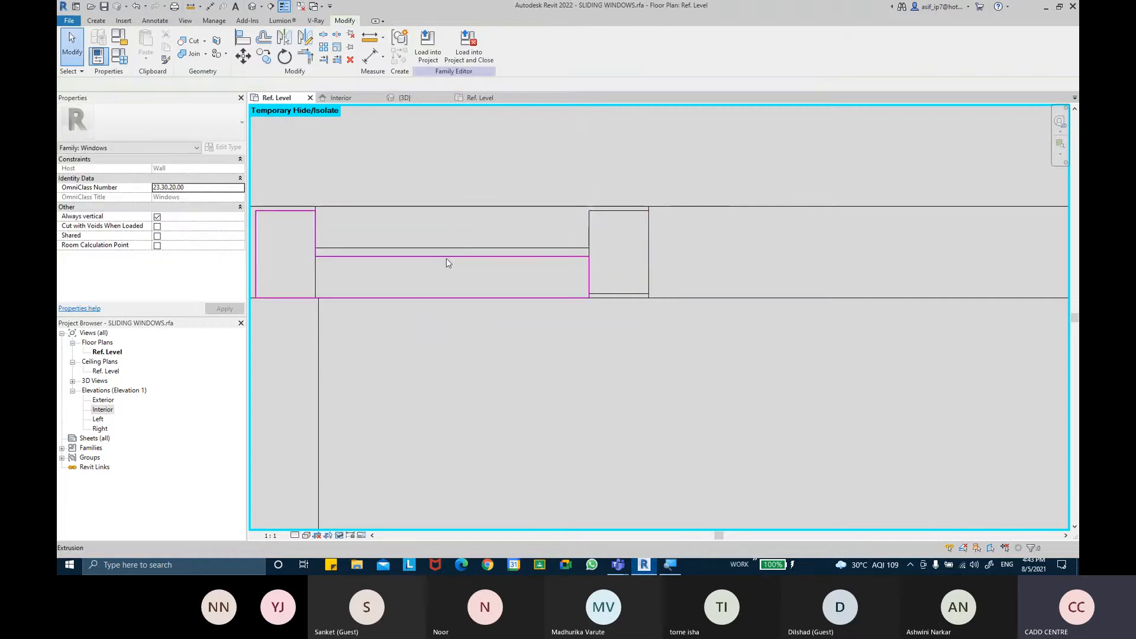
Move the lower channel extrusion right so its end sits at the frame's inner corner
left_click(441, 261)
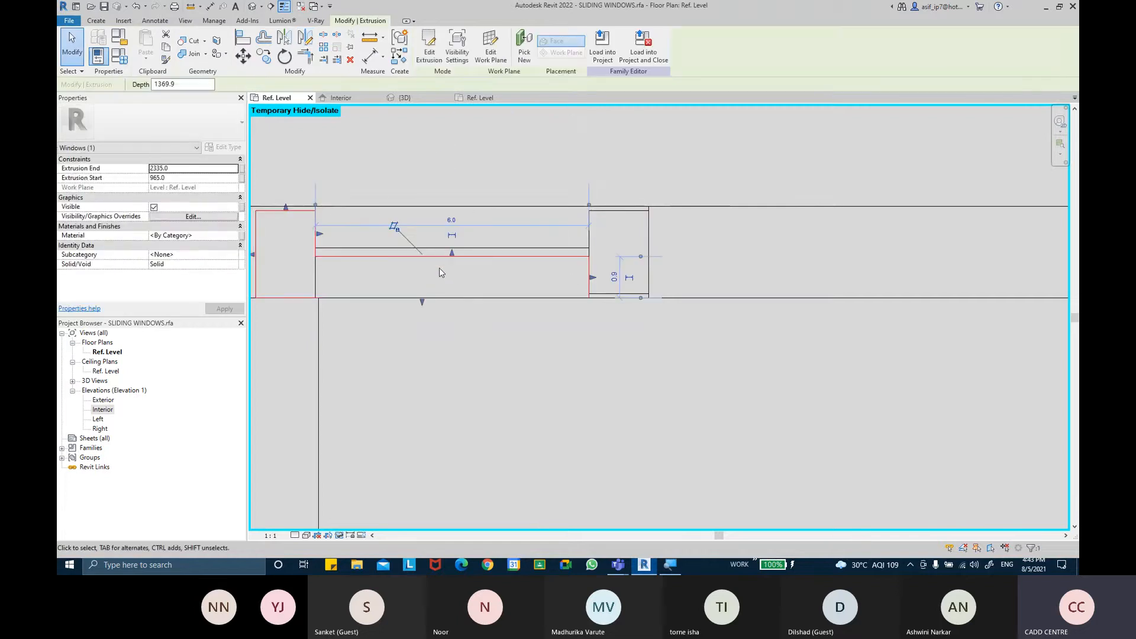
left_click(243, 55)
left_click(259, 297)
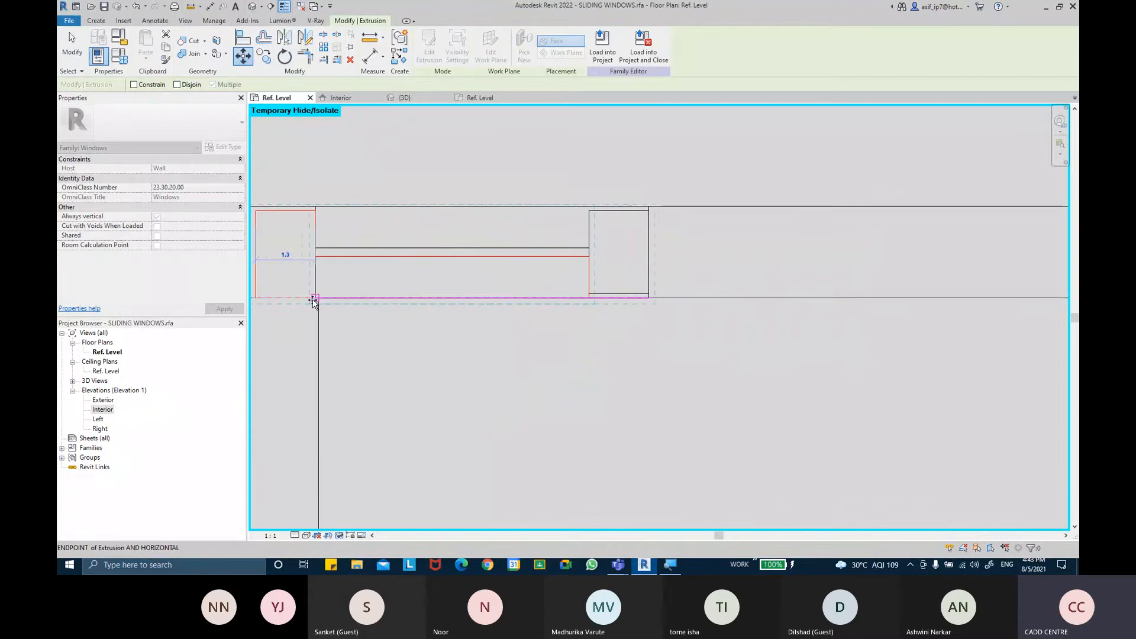
left_click(319, 300)
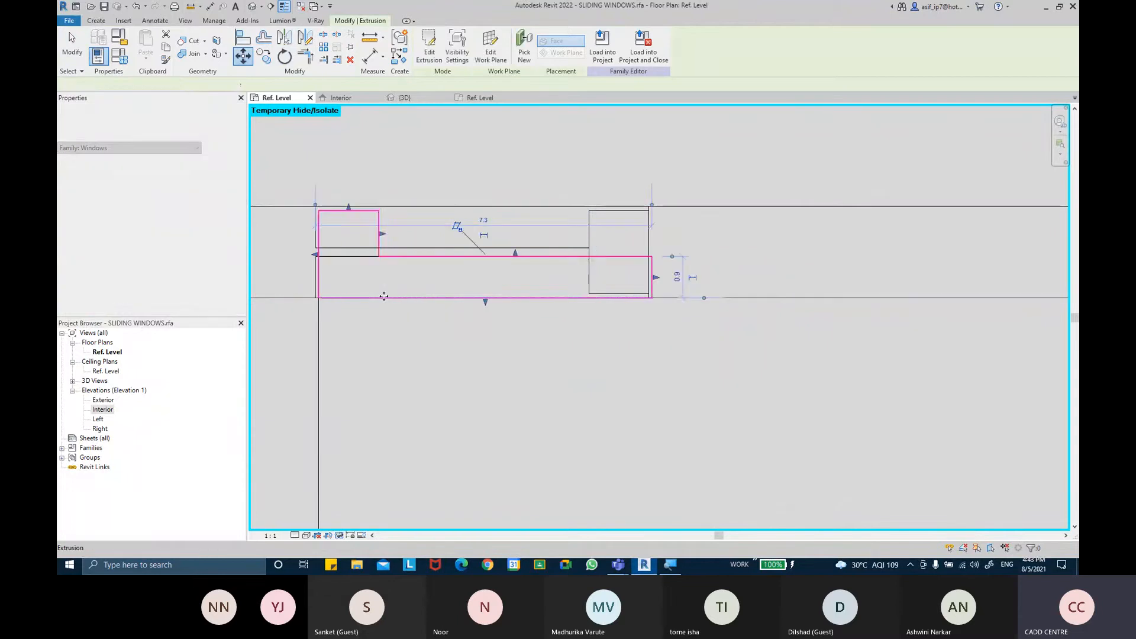
key("Escape")
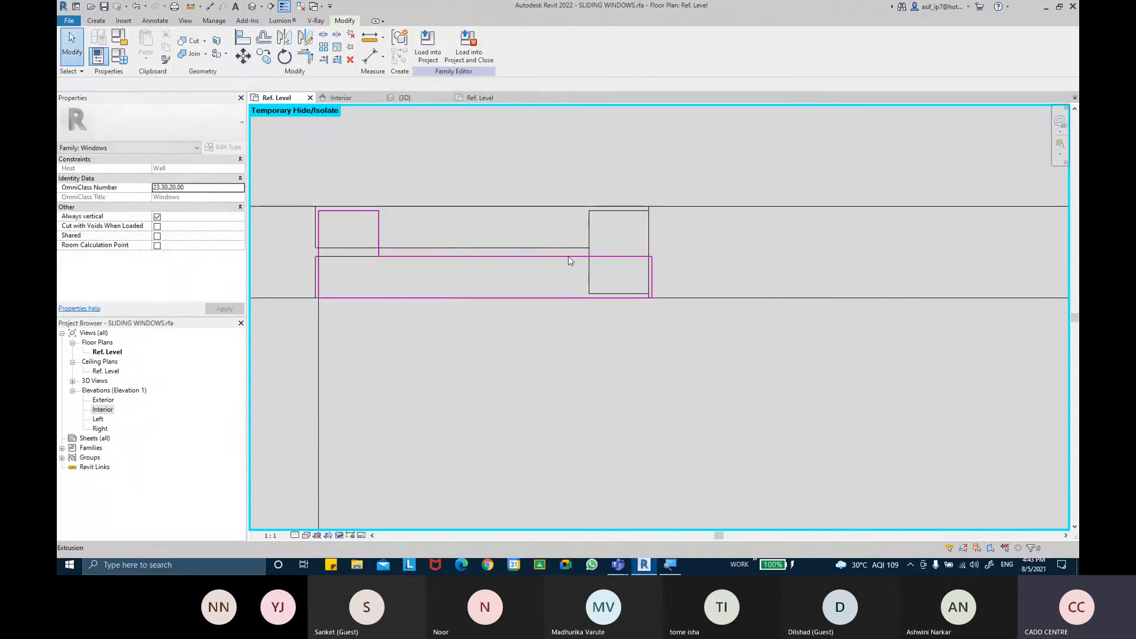
Move the mirrored channel extrusion right along the lower frame to the middle panel's edge
left_click(499, 257)
left_click(242, 56)
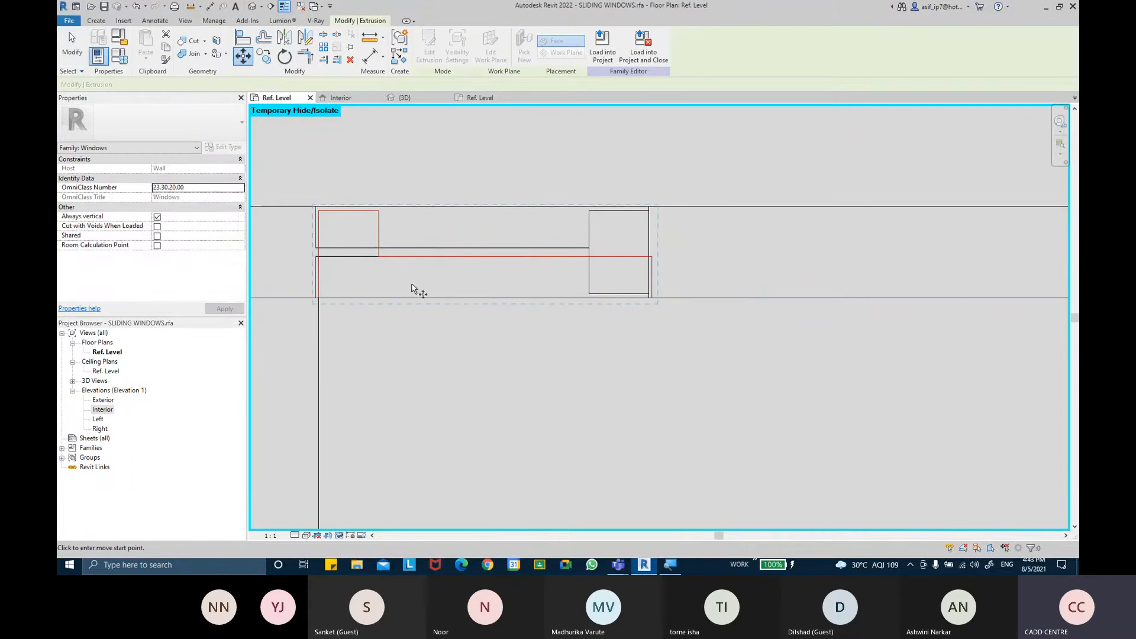
left_click(317, 298)
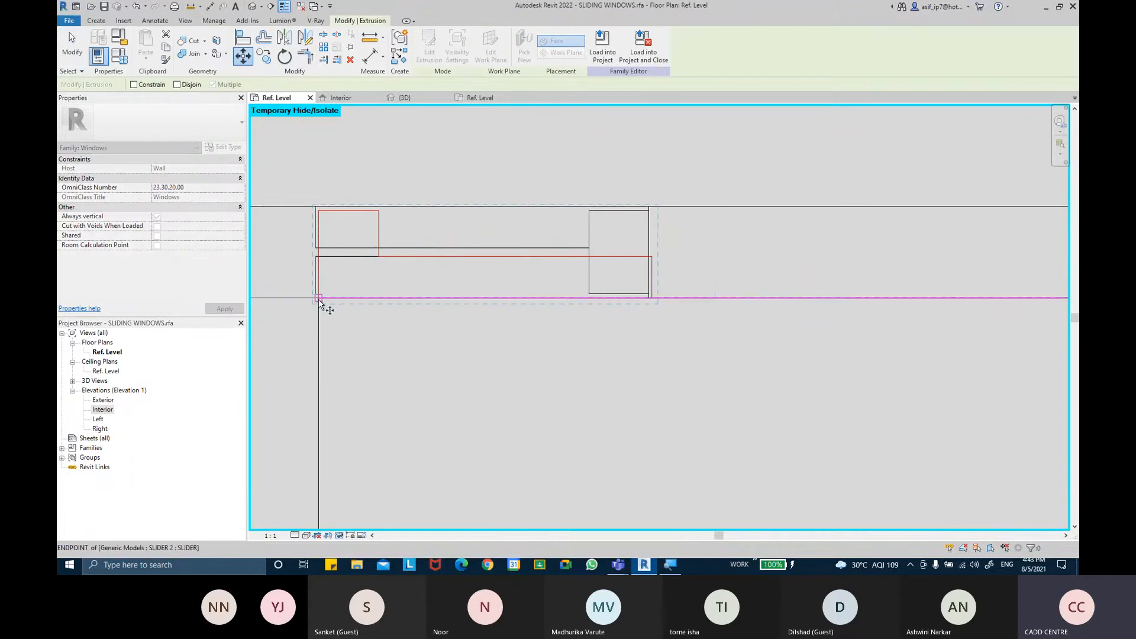
left_click(573, 299)
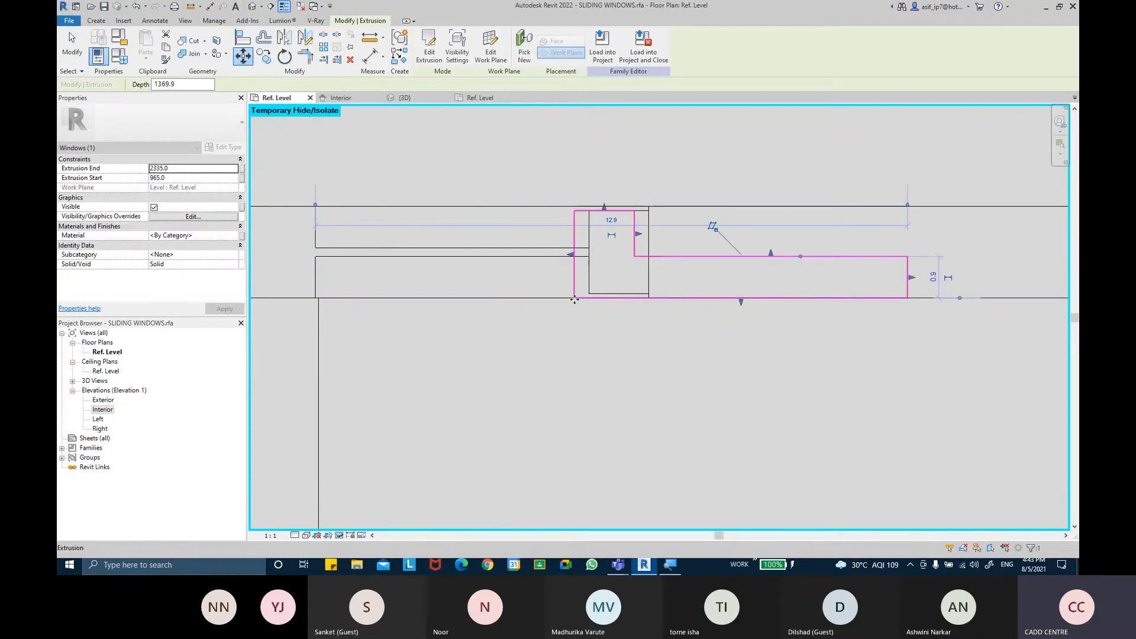
left_click(717, 228)
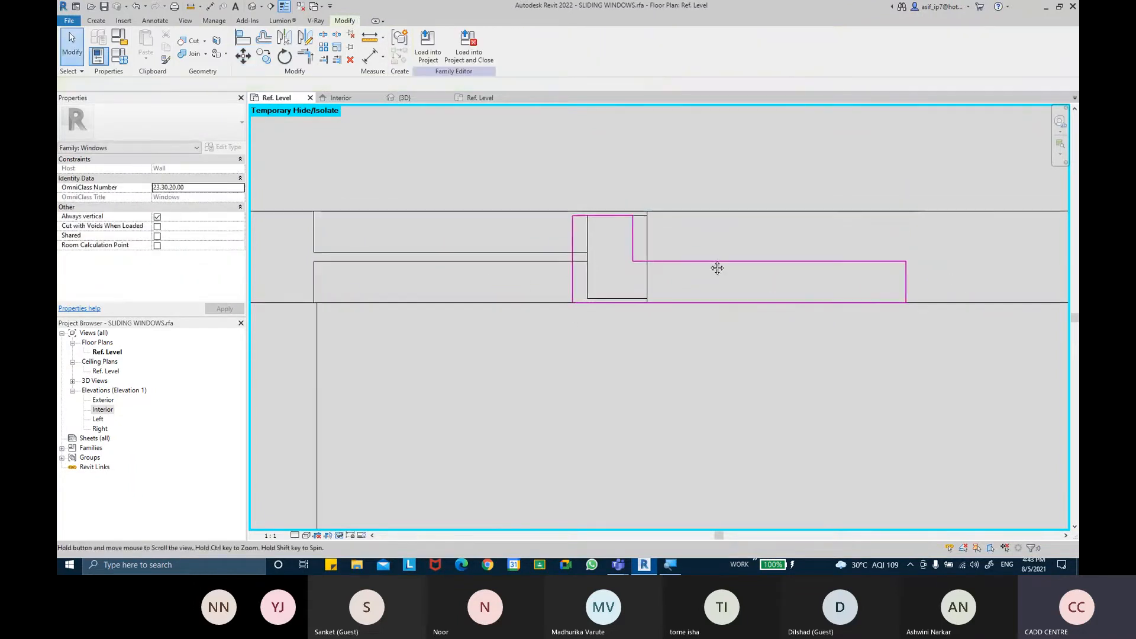
Move the stepped channel extrusion slightly left along the lower frame line
left_click(630, 226)
left_click(669, 293)
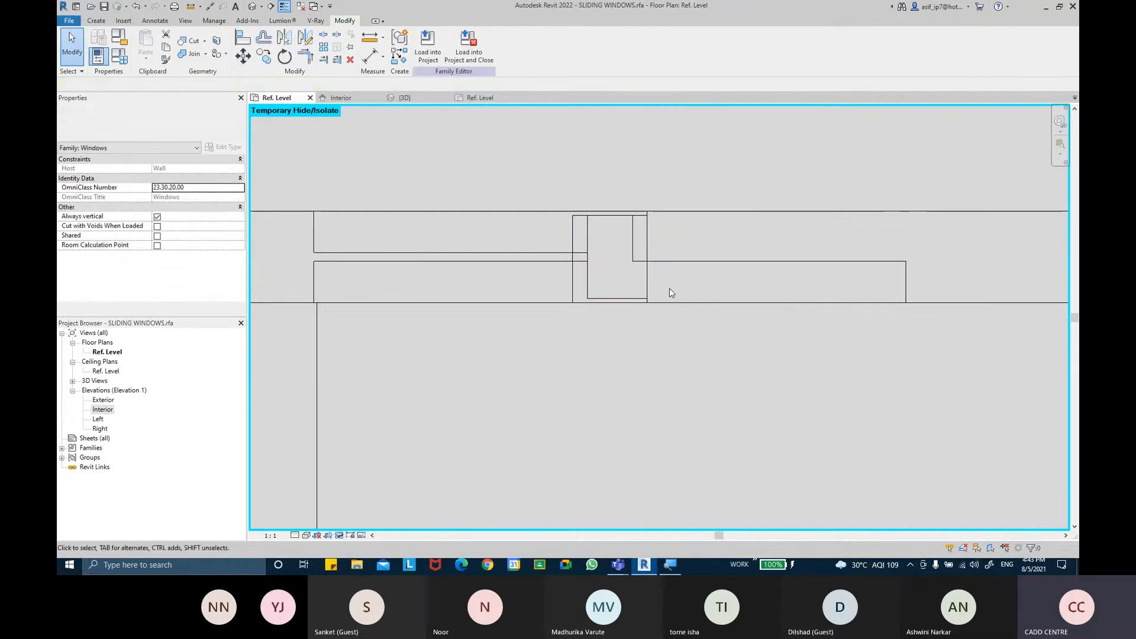
left_click(703, 261)
key("m")
key("v")
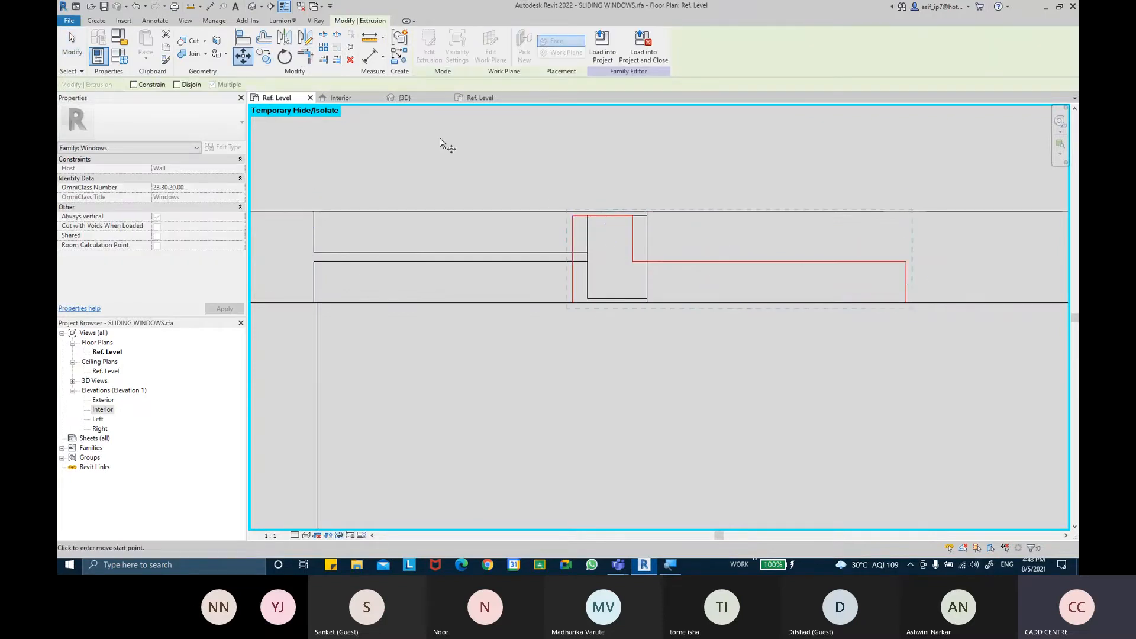
left_click(906, 302)
left_click(858, 302)
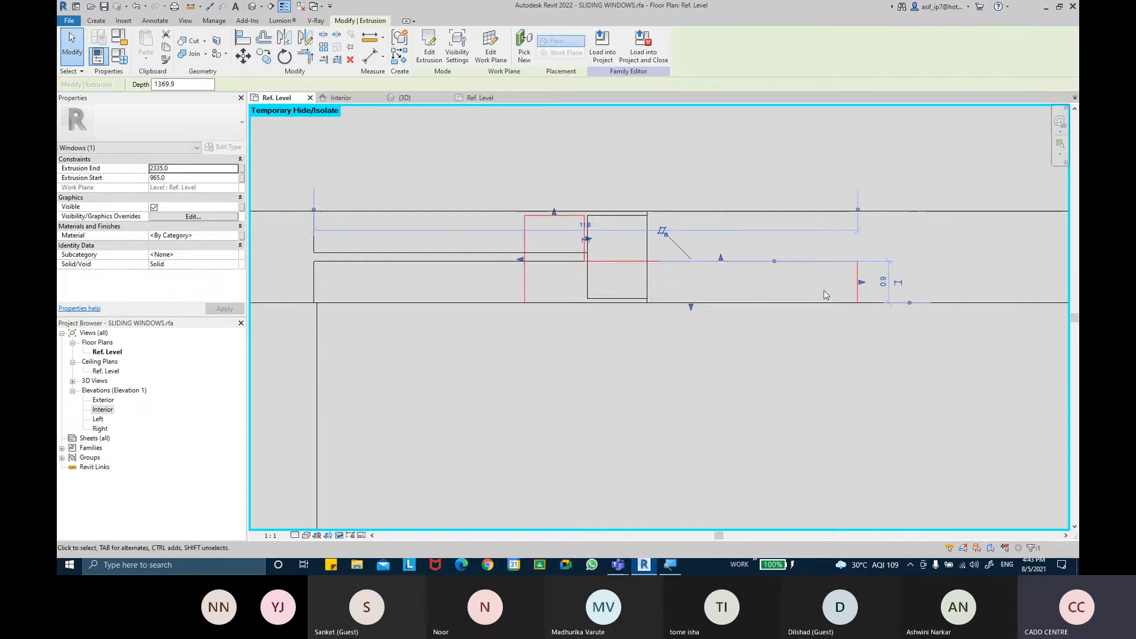
key("Escape")
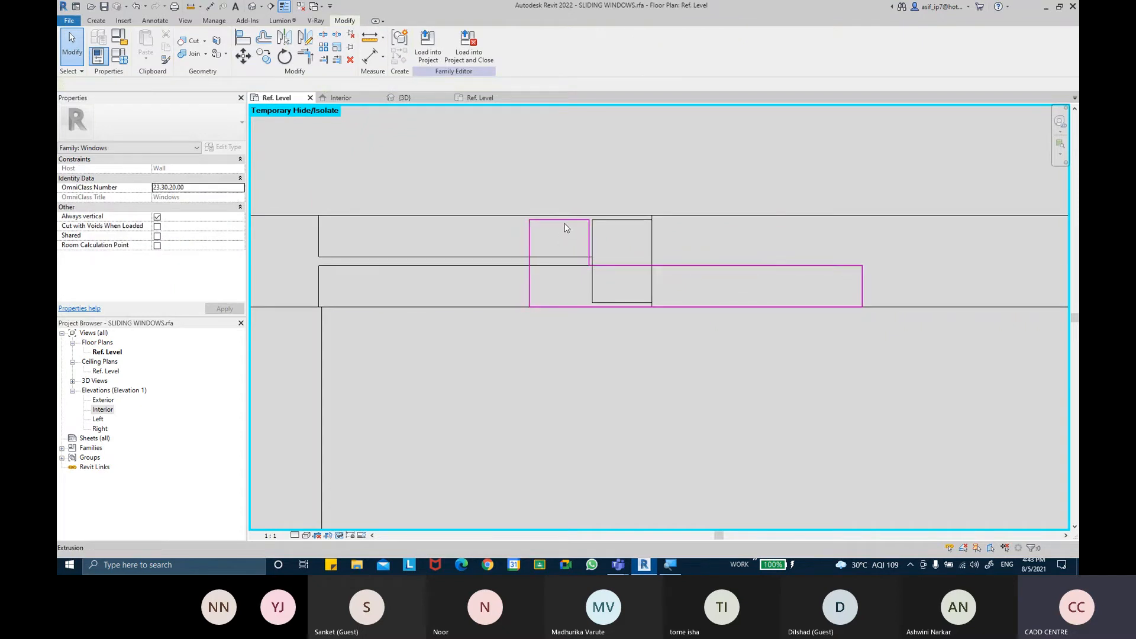
Try to stretch the upper edge of the small extrusion downward with its shape handle
left_click(564, 224)
left_click_drag(558, 254, 559, 264)
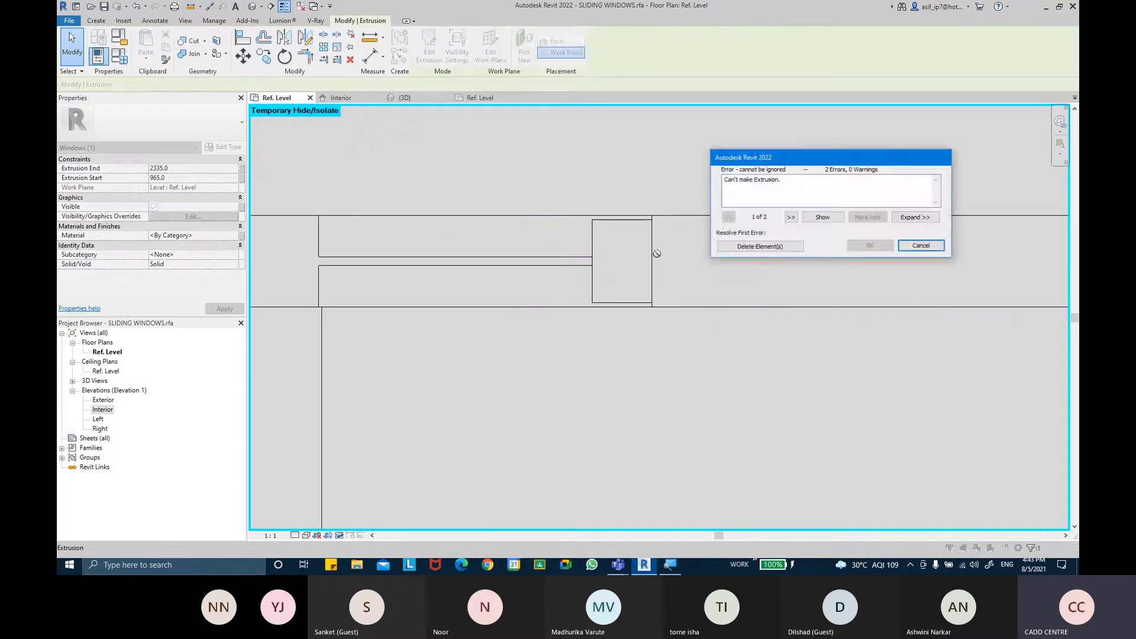
left_click(918, 245)
Examine the extrusions' positions within the frame channels at different zoom levels
scroll(625, 256, "down", 2)
left_click(685, 270)
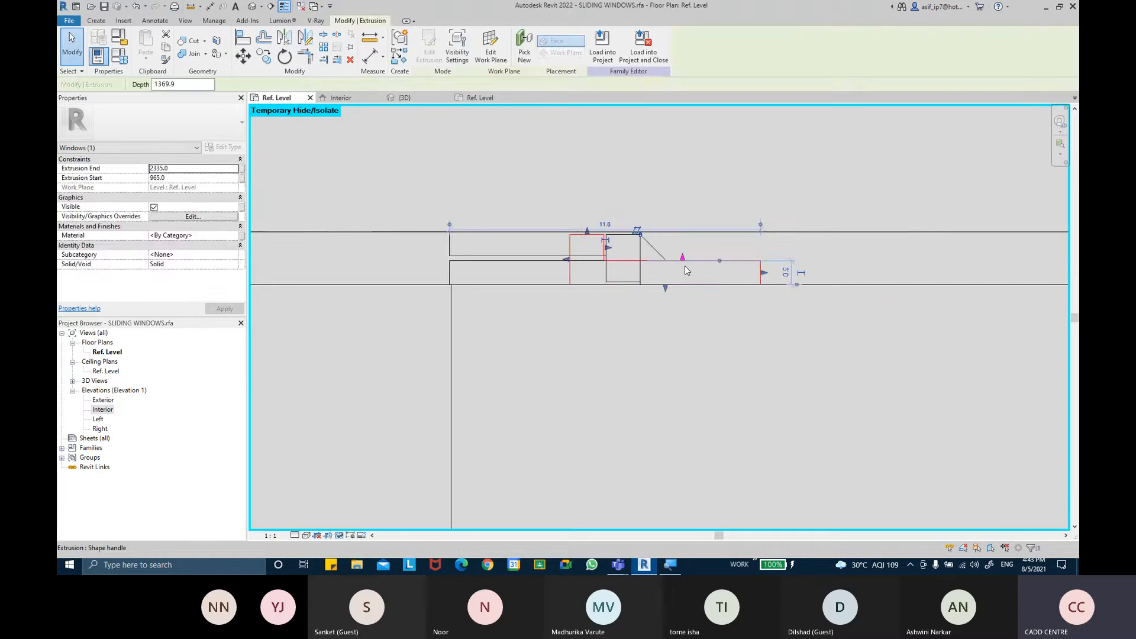
key("Escape")
left_click(583, 265)
key("Escape")
left_click(601, 256)
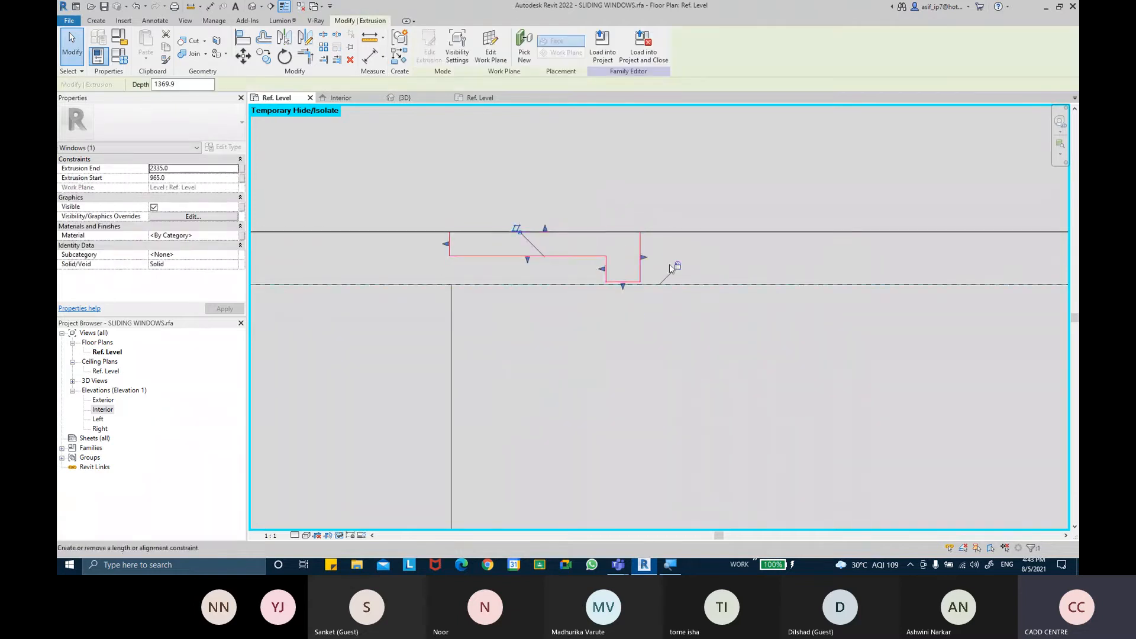
scroll(696, 255, "down", 3)
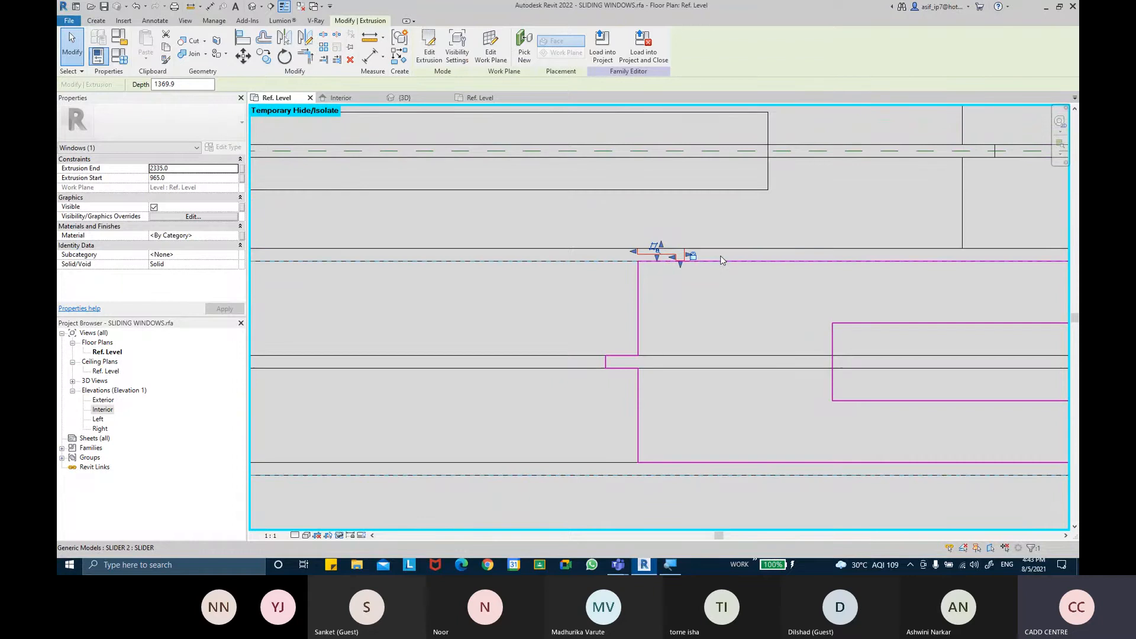
key("Escape")
scroll(717, 307, "up", 1)
Switch to Microsoft Whiteboard and sketch the stepped frame channel profile on a new whiteboard
left_click(988, 564)
left_click(927, 541)
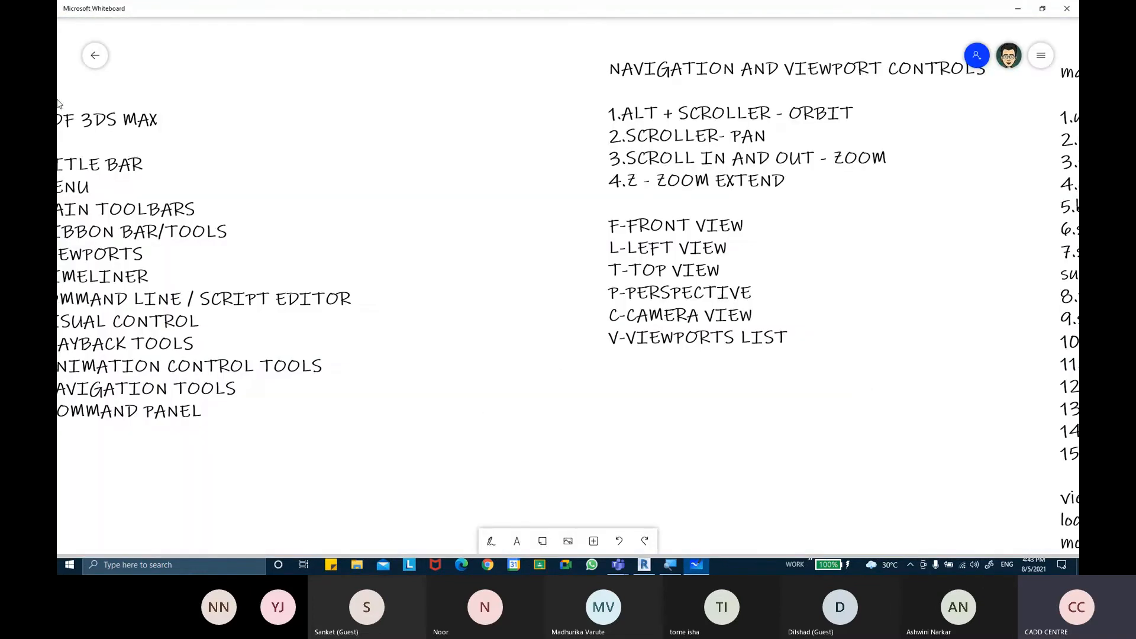
left_click(95, 55)
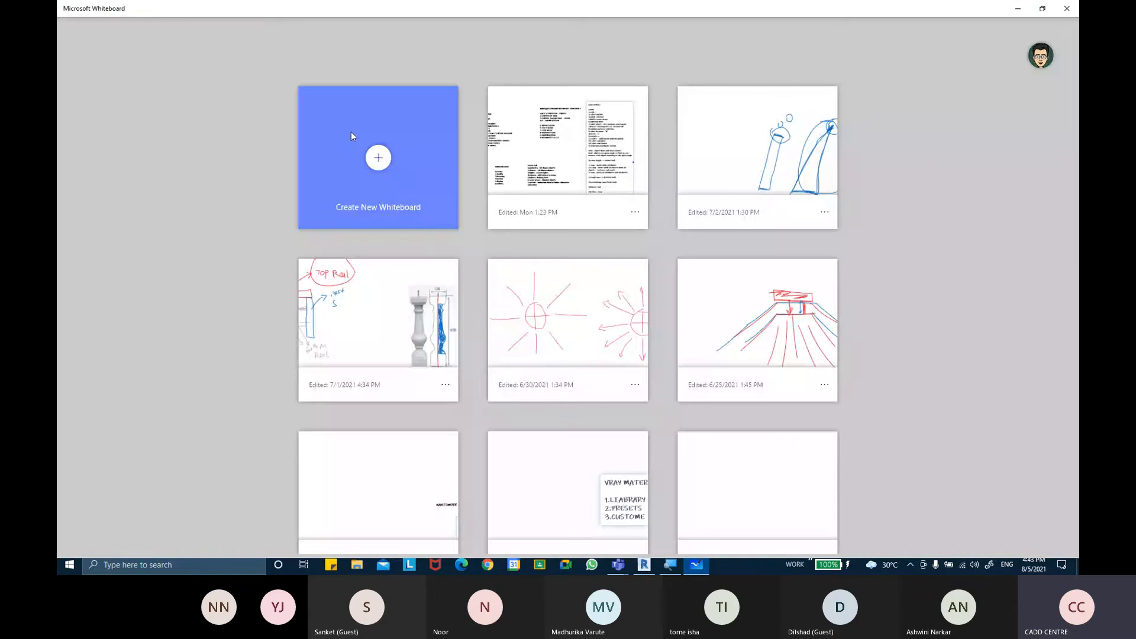
left_click(351, 136)
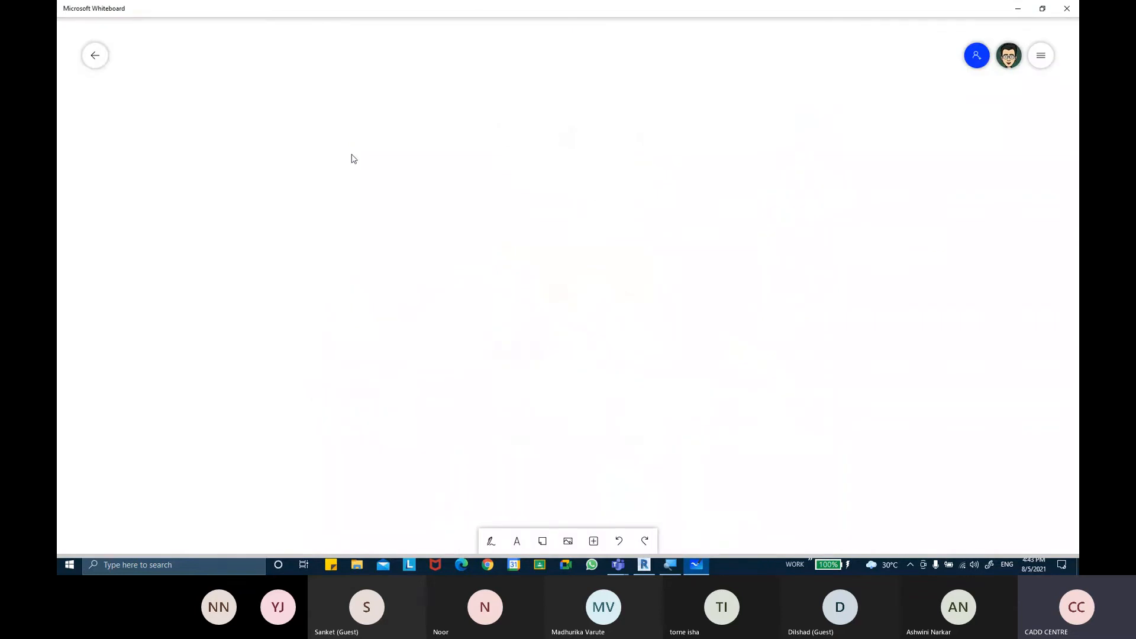
left_click(490, 540)
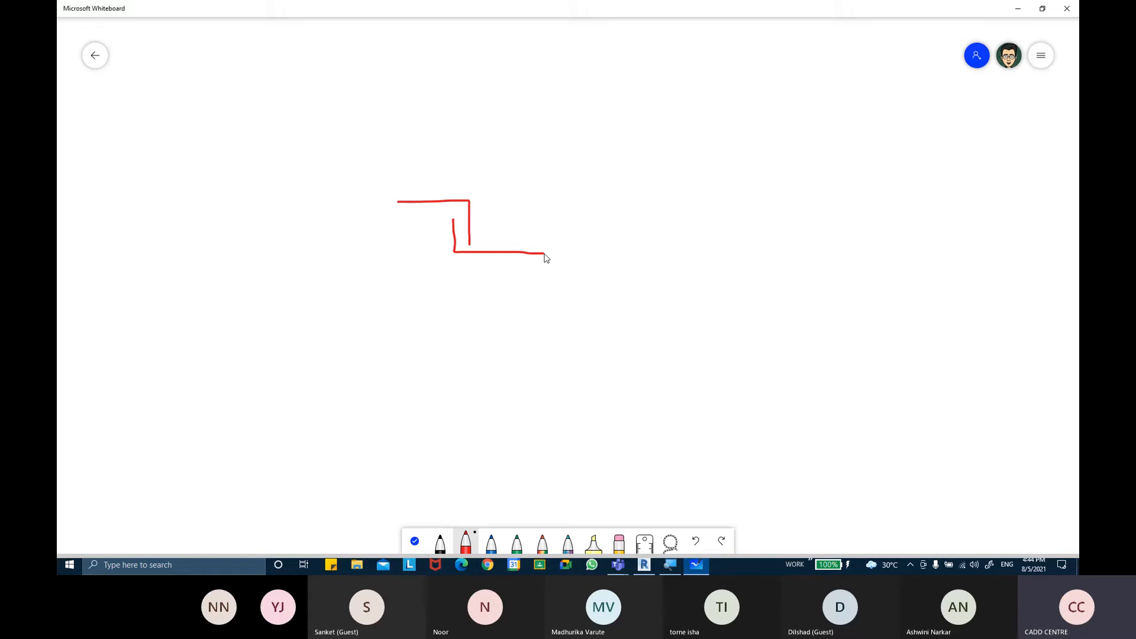
scroll(429, 249, "up", 3, "ctrl")
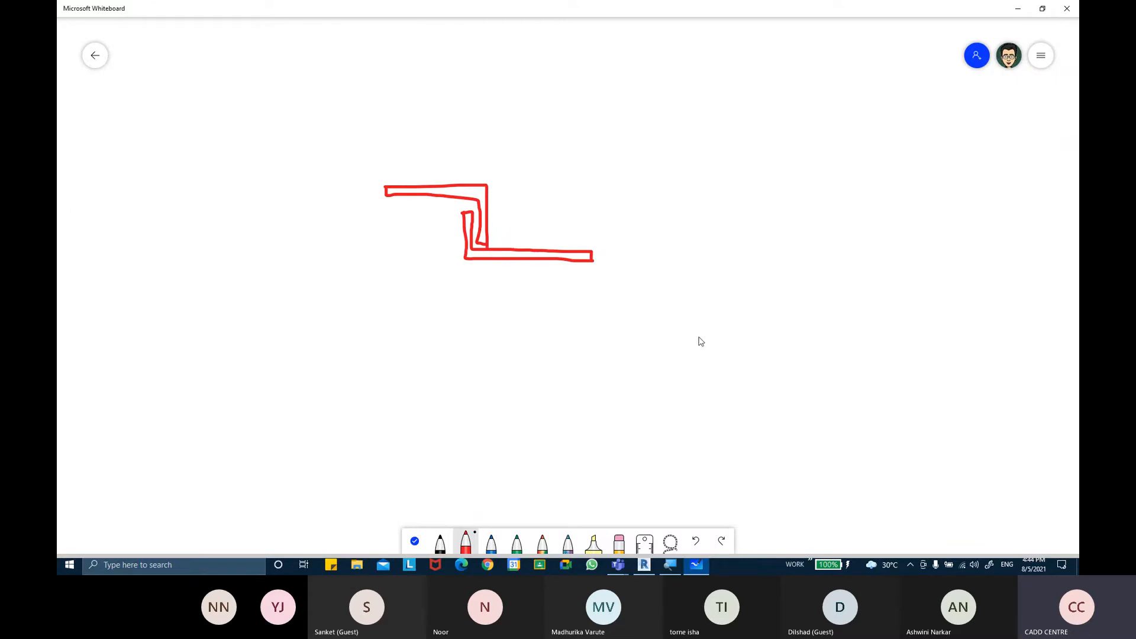
Return to Revit and select the small stepped extrusion in the upper frame channel
left_click(643, 565)
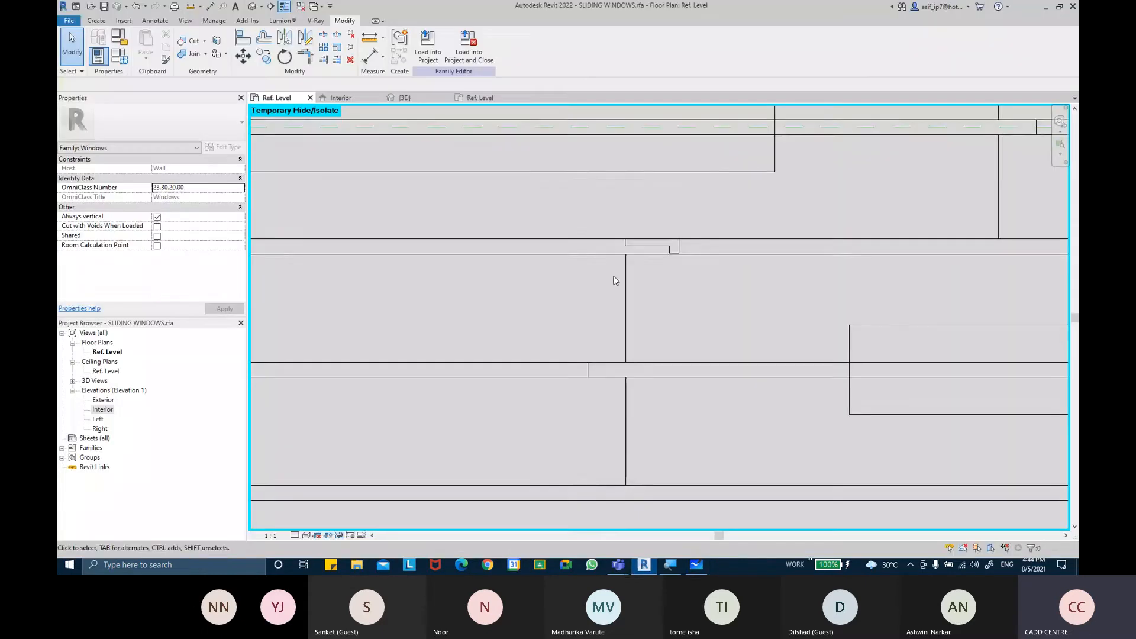
left_click(676, 251)
scroll(676, 251, "up", 2)
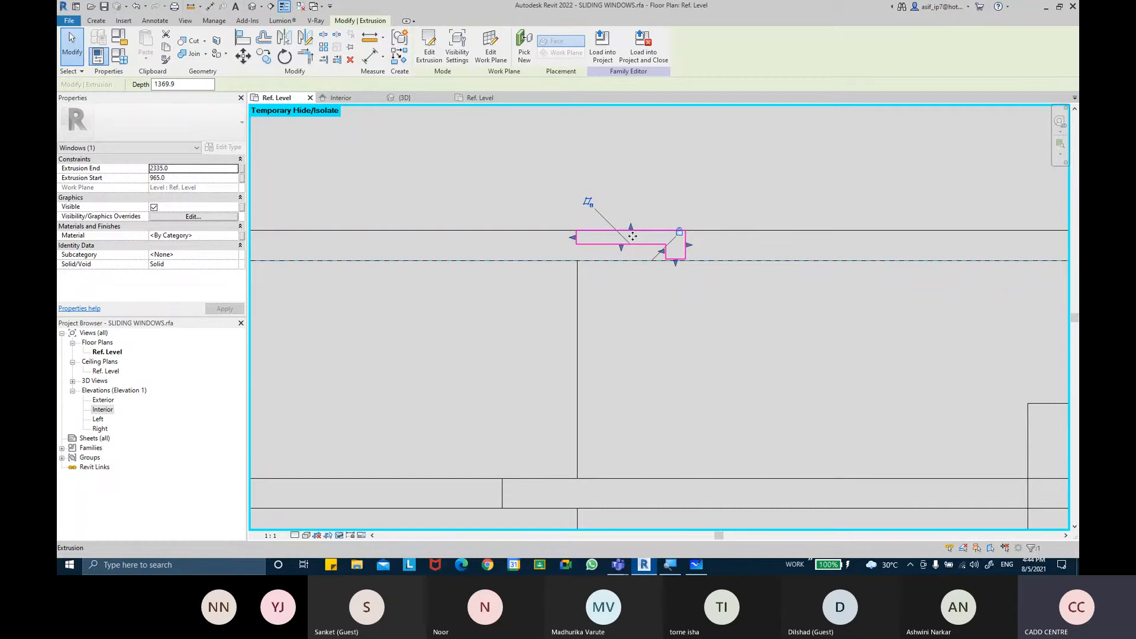
Zoom around the frame channels and switch to Microsoft Whiteboard to consult the stepped channel profile sketch
scroll(618, 275, "up", 5)
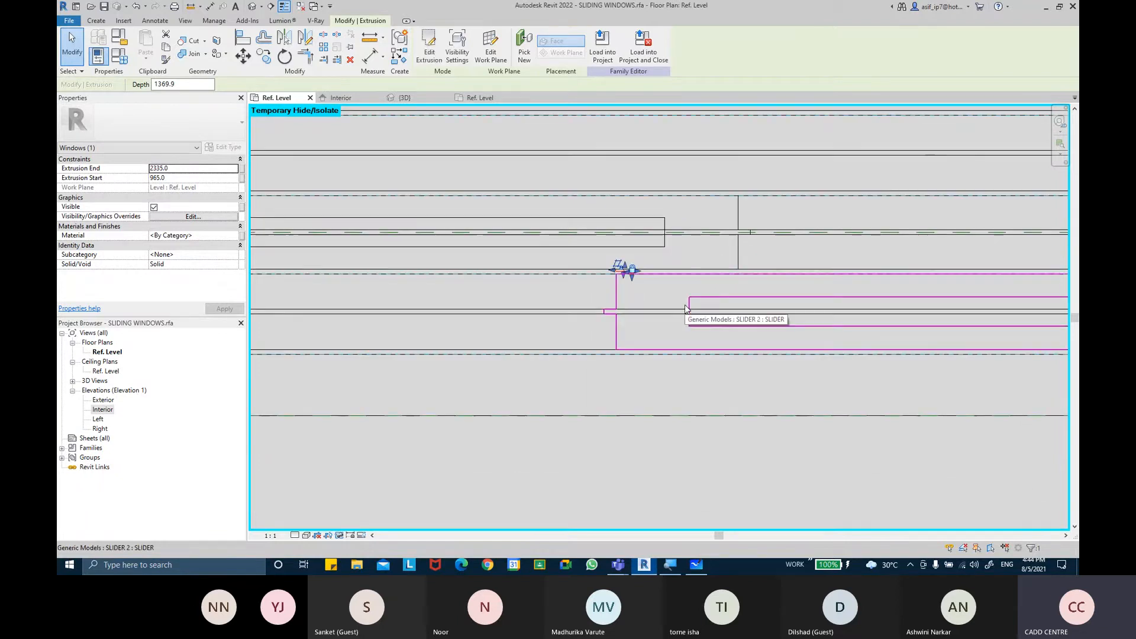
scroll(685, 306, "down", 2)
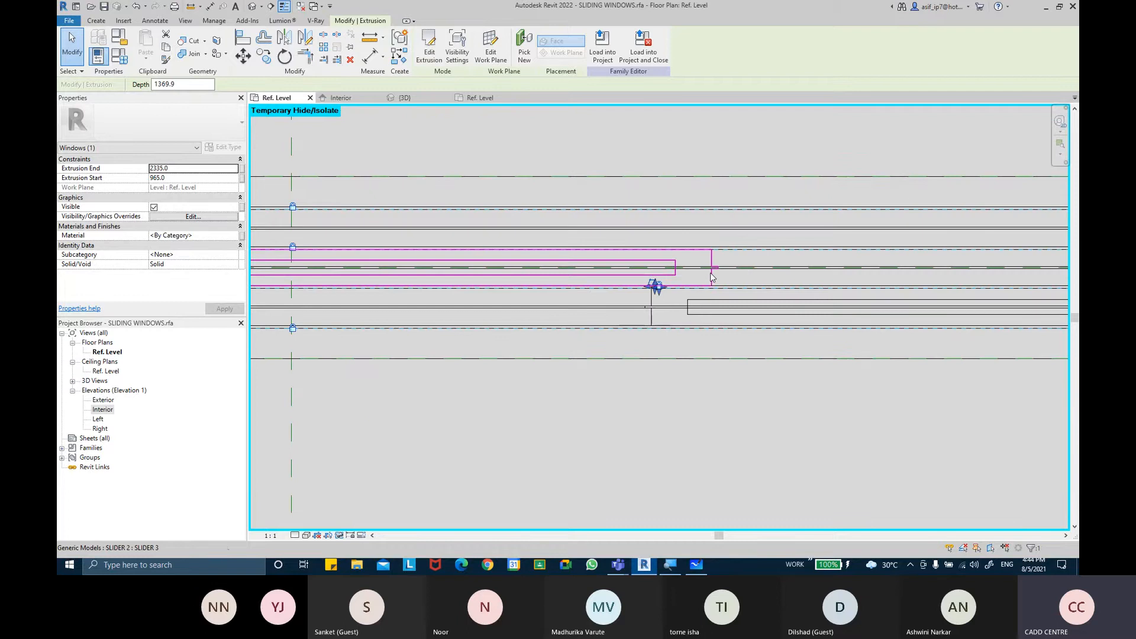
scroll(698, 276, "down", 4)
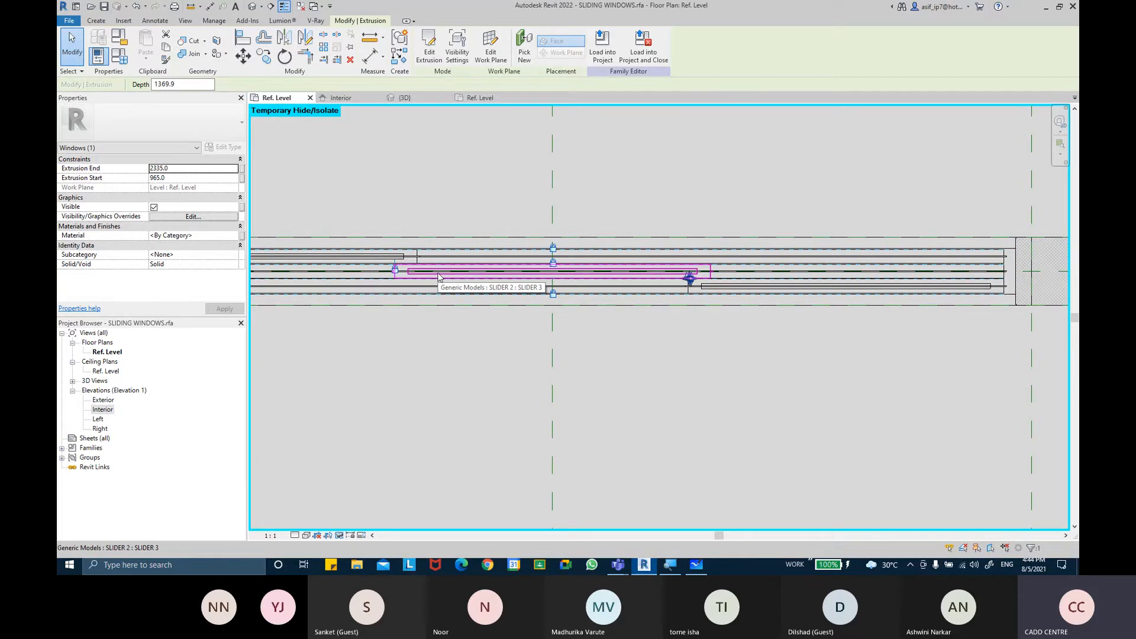
scroll(696, 293, "up", 6)
scroll(605, 248, "up", 3)
scroll(620, 259, "up", 2)
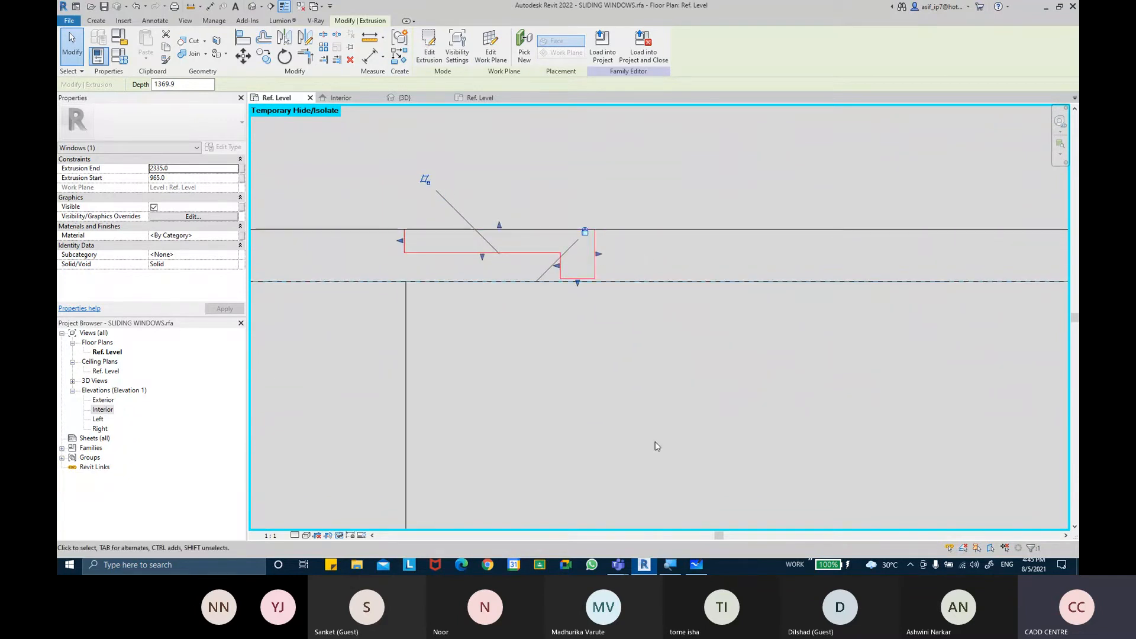
left_click(701, 564)
left_click(700, 564)
left_click(700, 564)
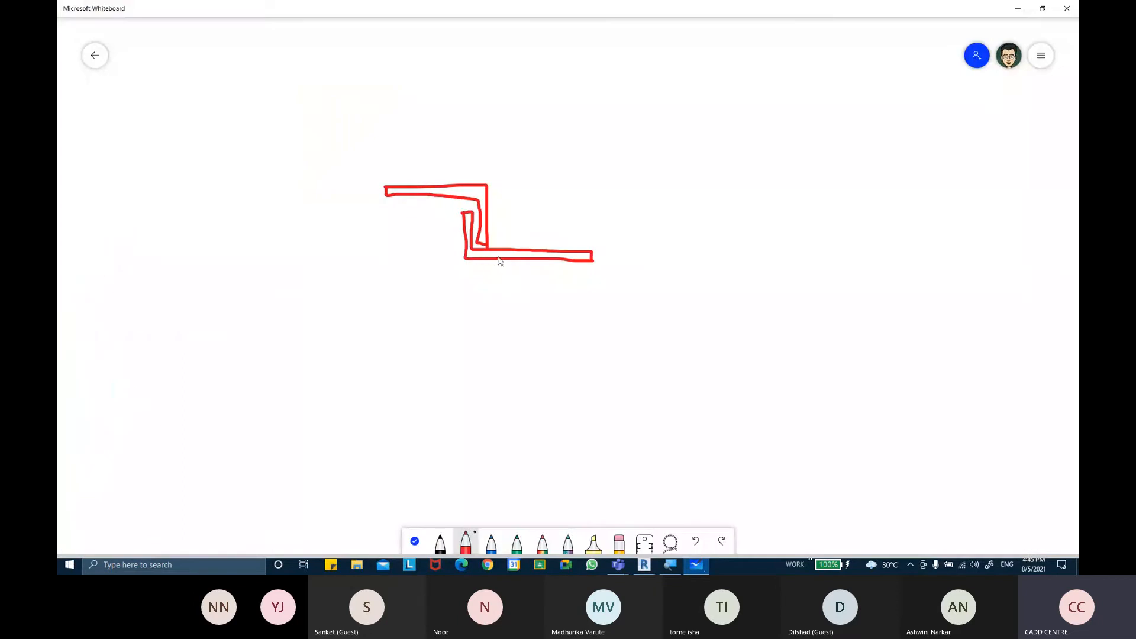
Return to Revit and mirror the selected stepped extrusion about a horizontal axis
left_click(696, 564)
left_click(306, 38)
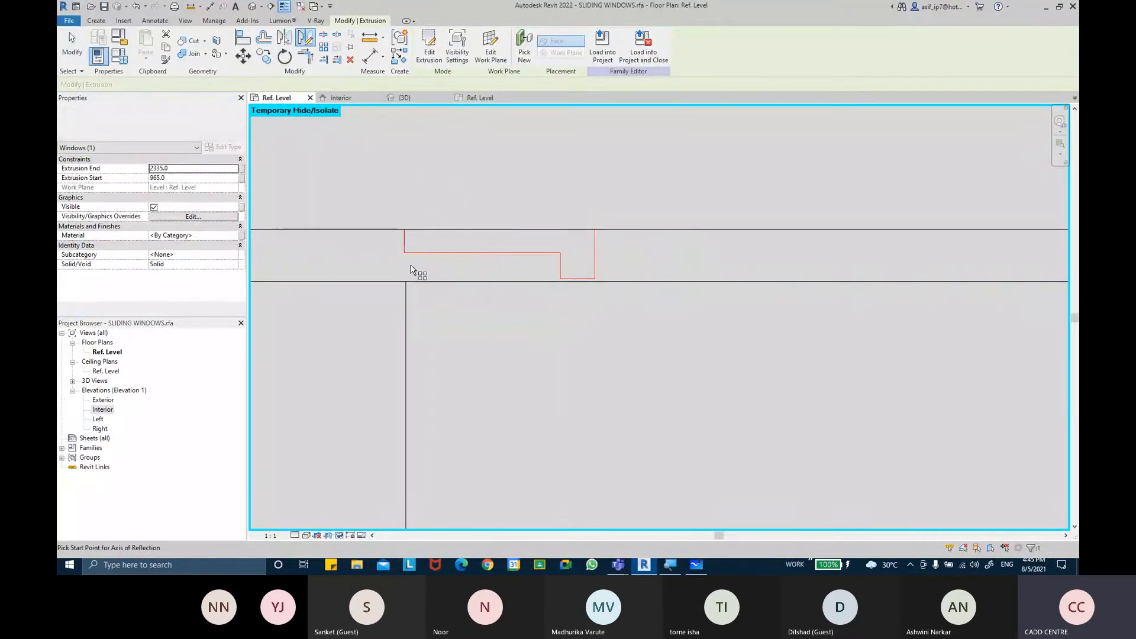
left_click(655, 258)
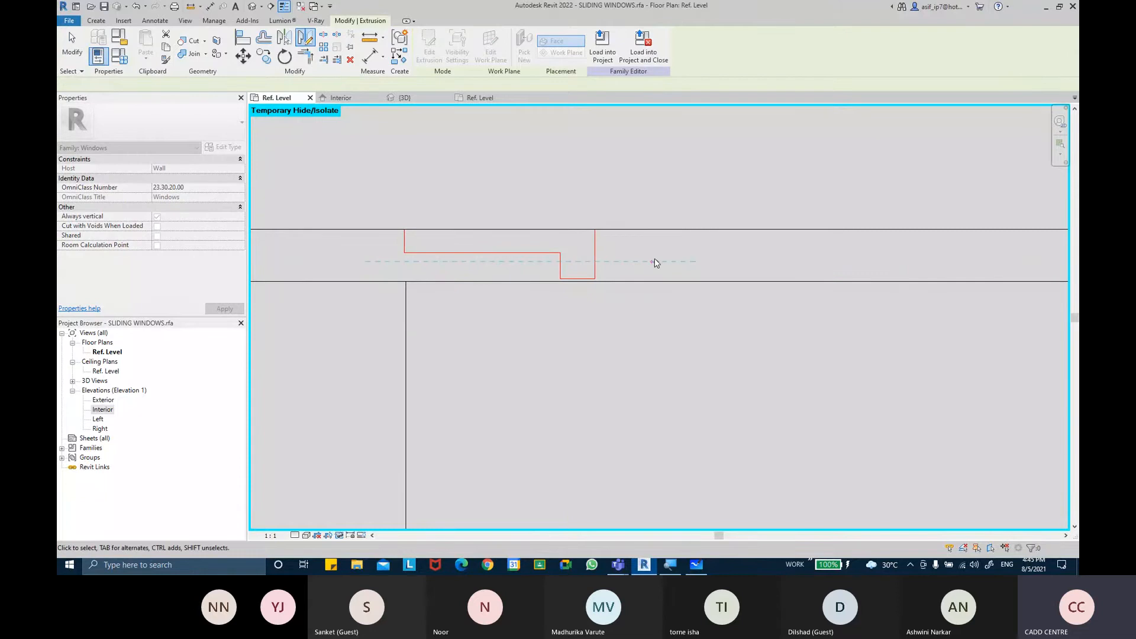
left_click(519, 196)
left_click(491, 274)
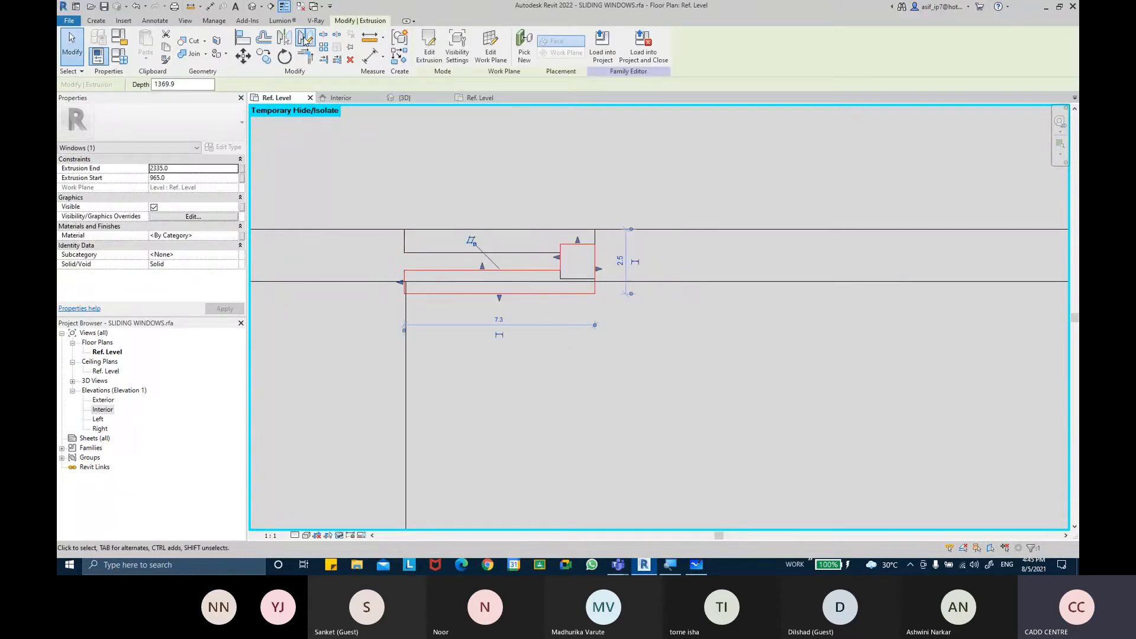
left_click(304, 38)
left_click_drag(182, 98, 180, 103)
key("Escape")
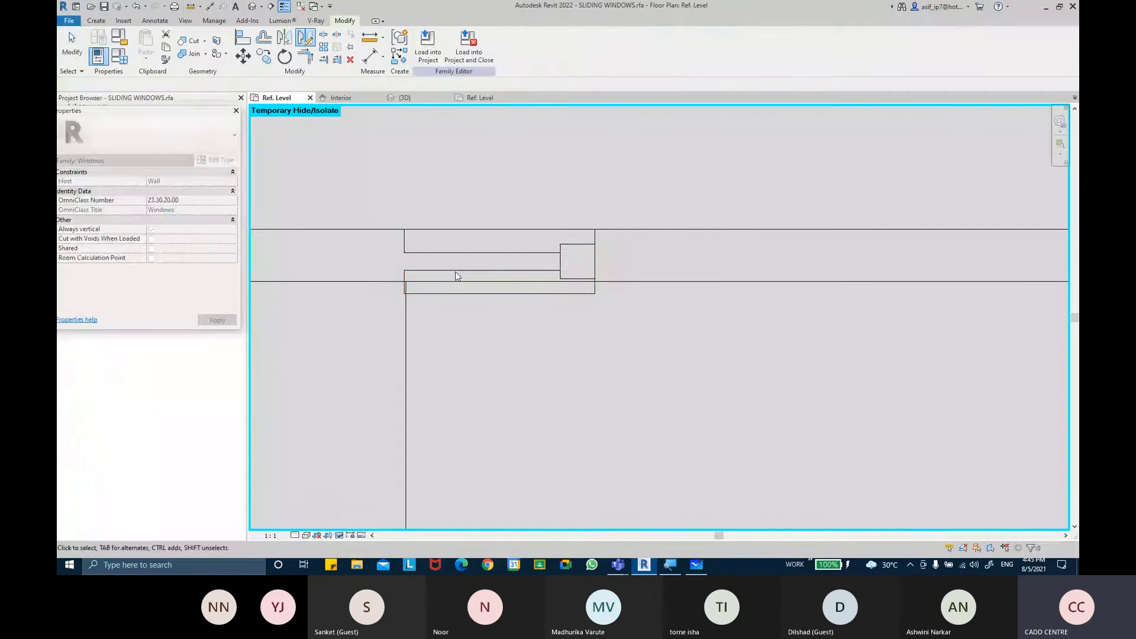
Mirror the stepped extrusion about a vertical axis drawn through its middle, without keeping a copy
left_click(456, 271)
left_click(307, 41)
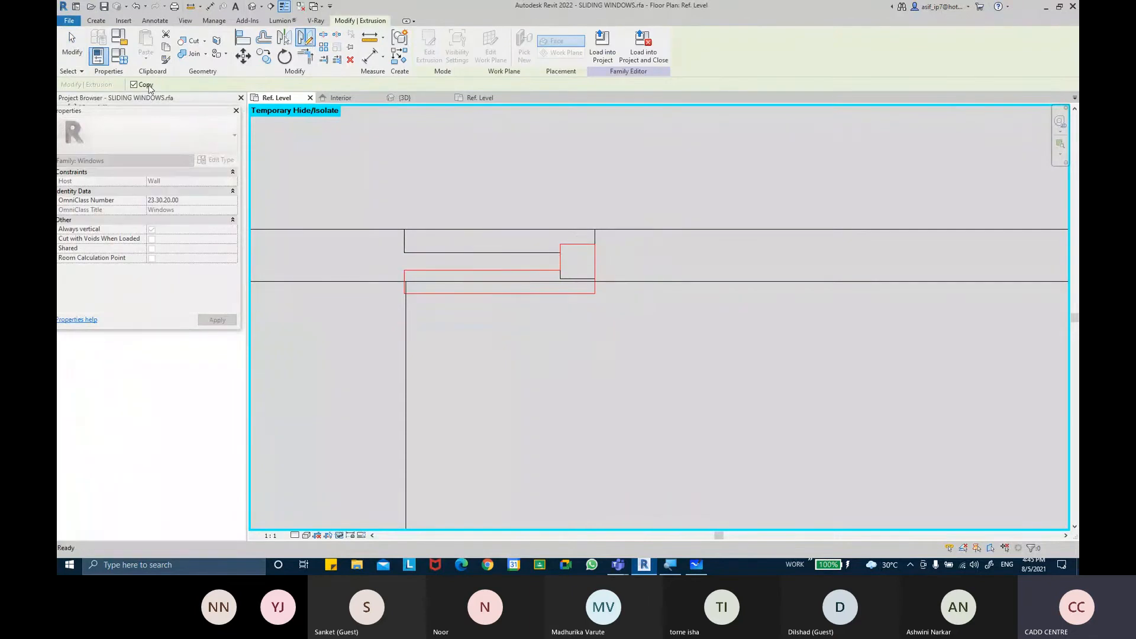
left_click(486, 273)
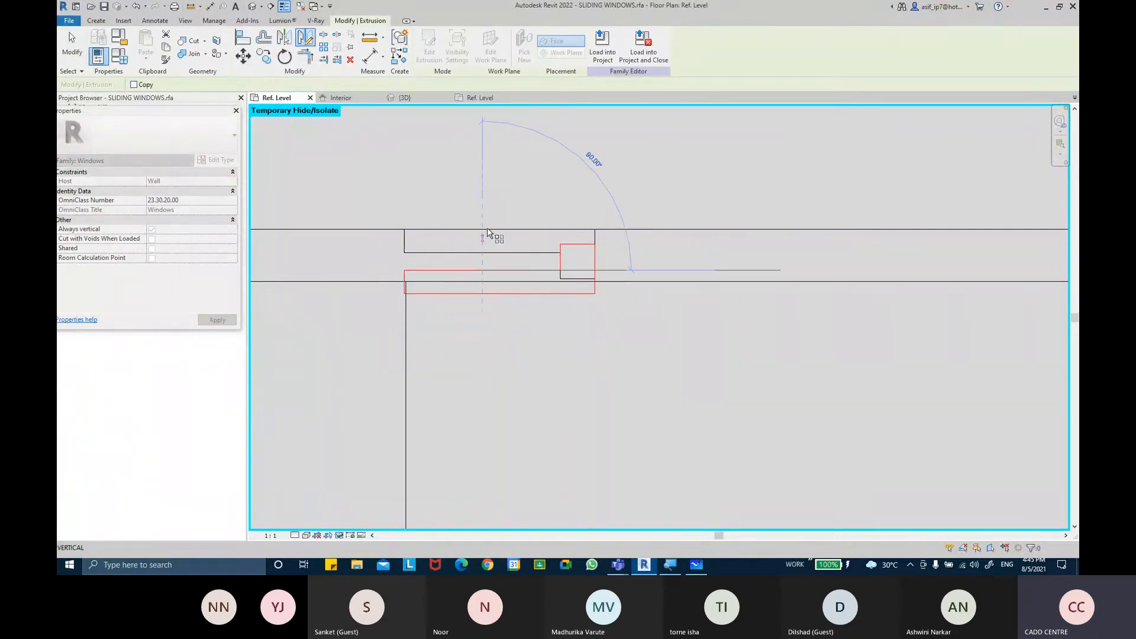
left_click(489, 211)
key("Escape")
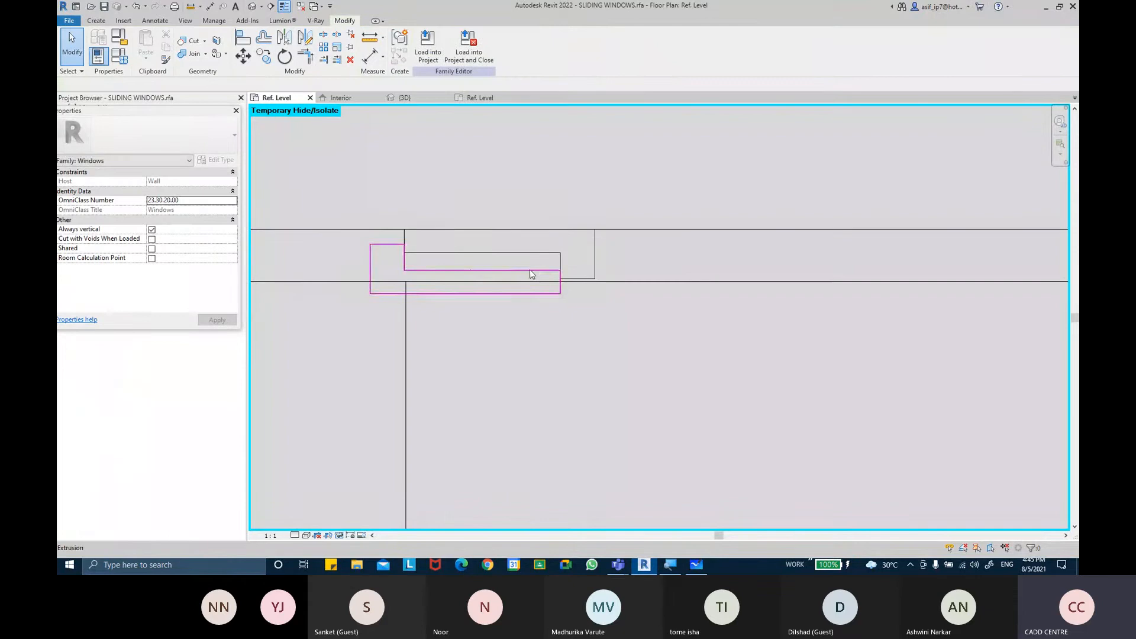
left_click(530, 270)
left_click(243, 56)
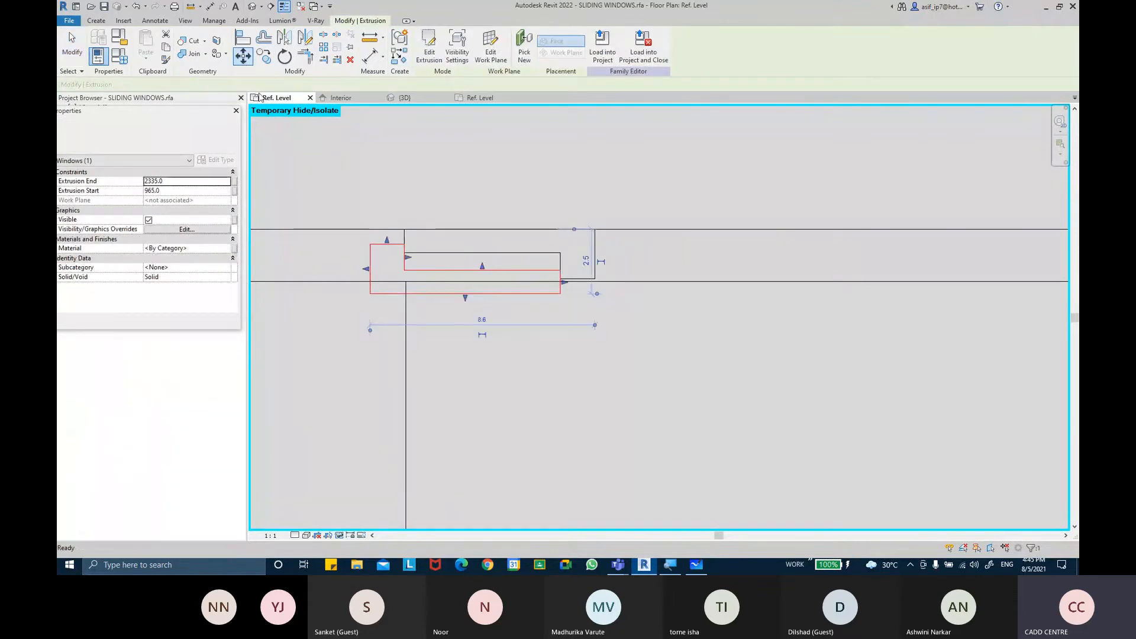
left_click(371, 280)
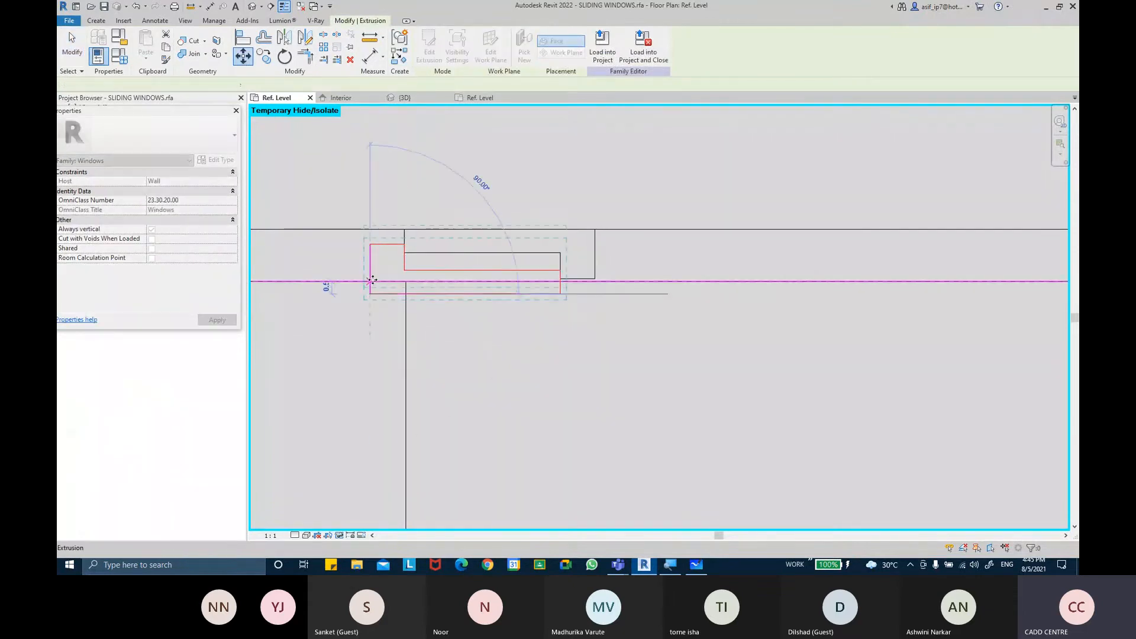
left_click(371, 281)
key("Escape")
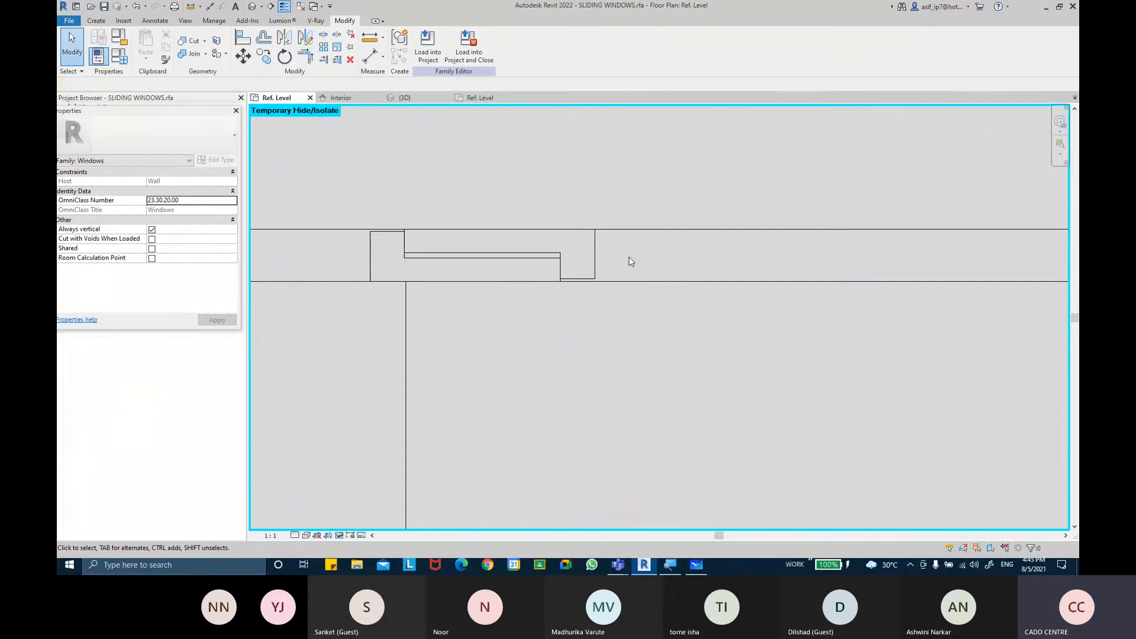
Move the stepped extrusion to the right along the upper frame channel
scroll(631, 262, "down", 1)
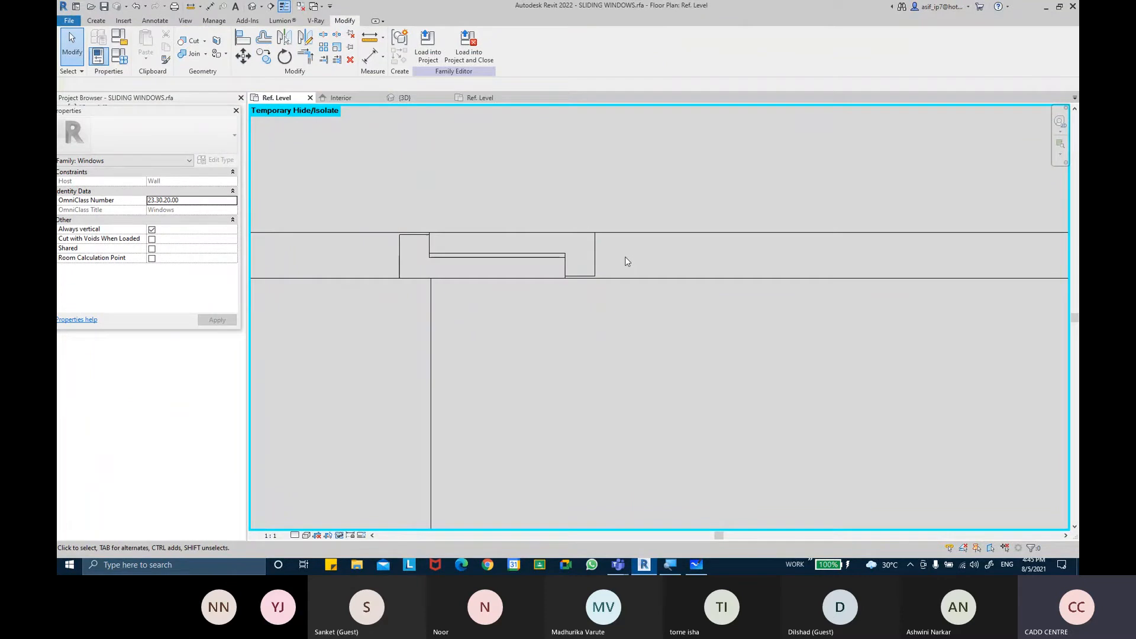
left_click(545, 267)
key("m")
key("v")
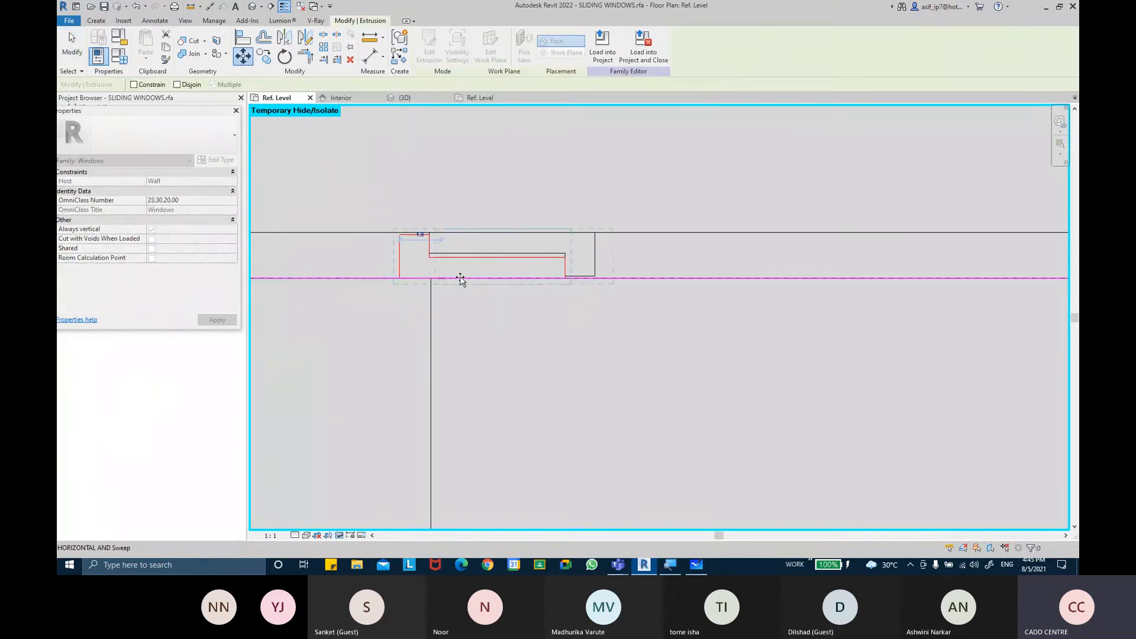
left_click(545, 278)
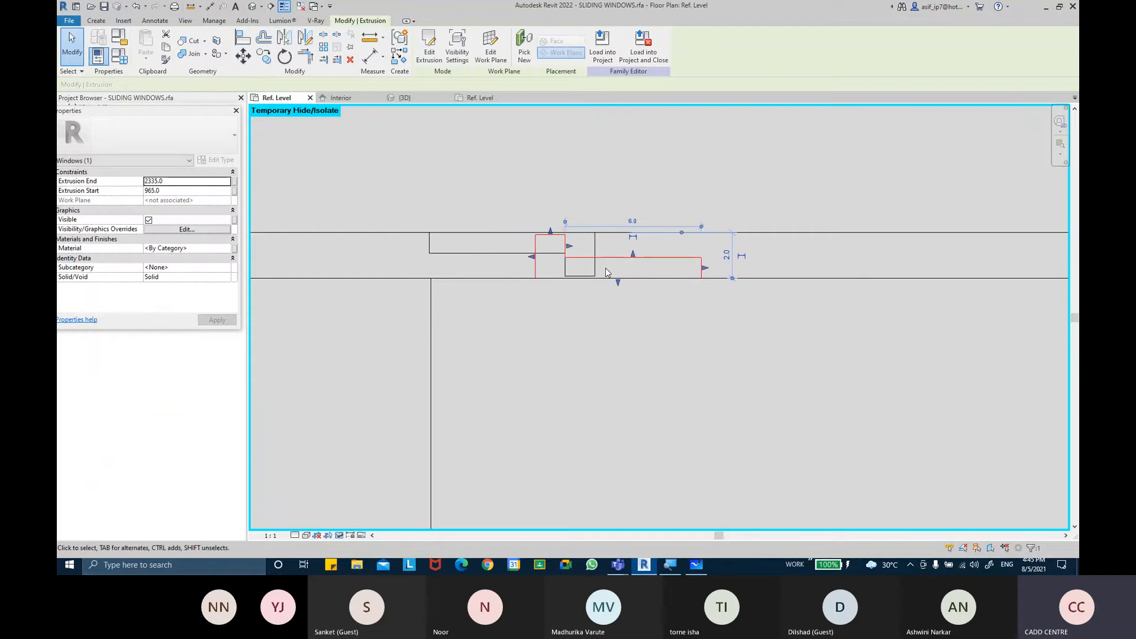
key("Escape")
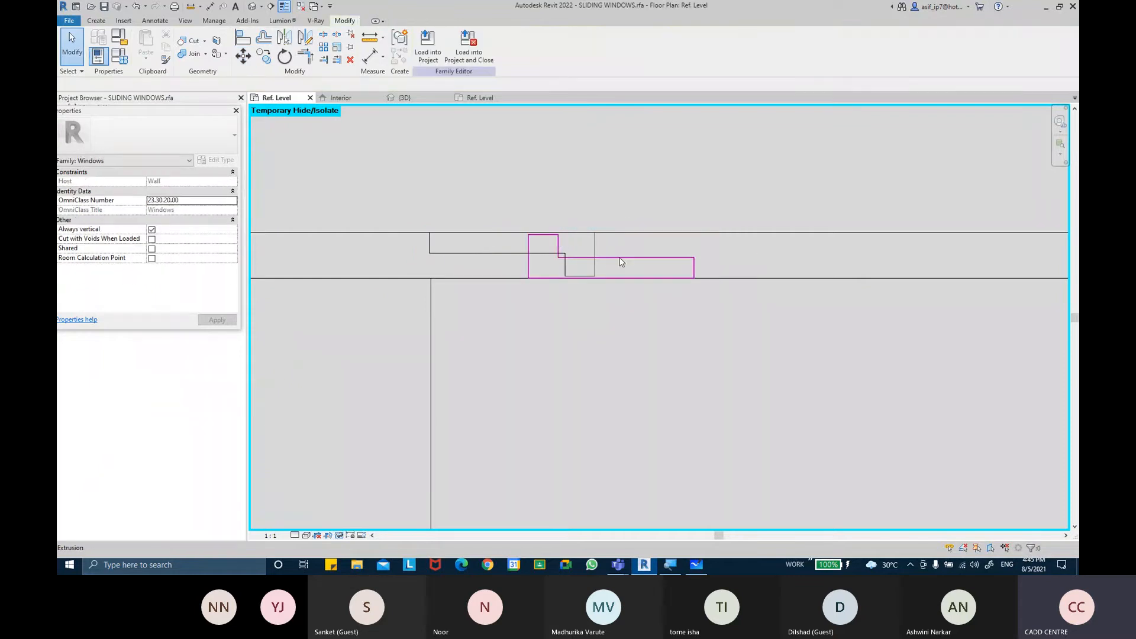
left_click(622, 260)
scroll(624, 257, "up", 3)
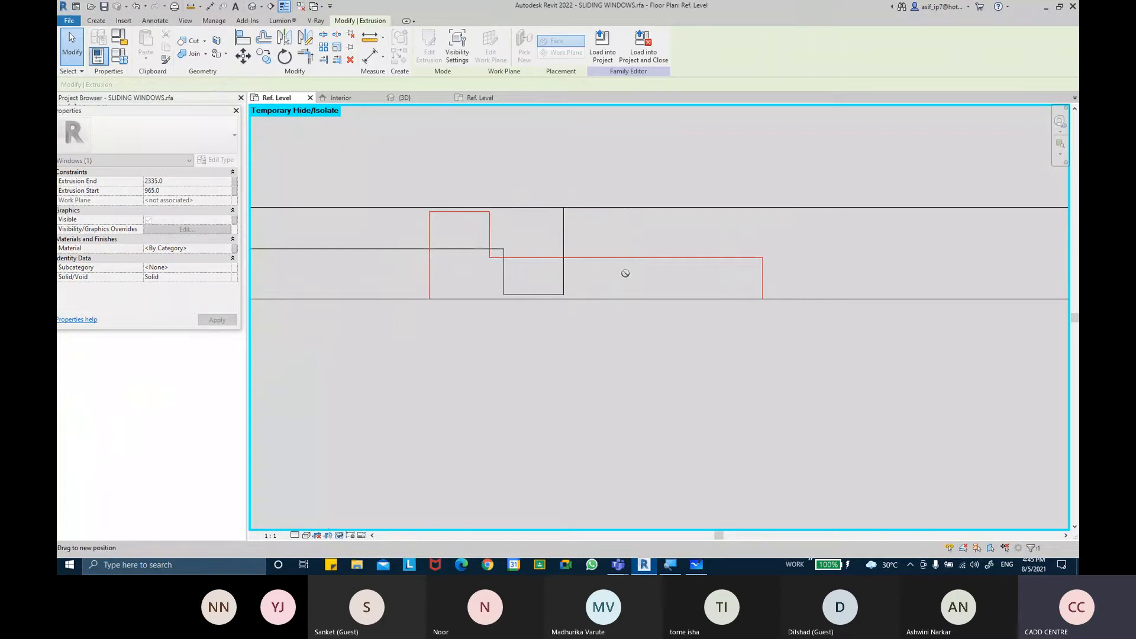
left_click_drag(626, 273, 626, 274)
left_click(920, 247)
left_click(482, 246)
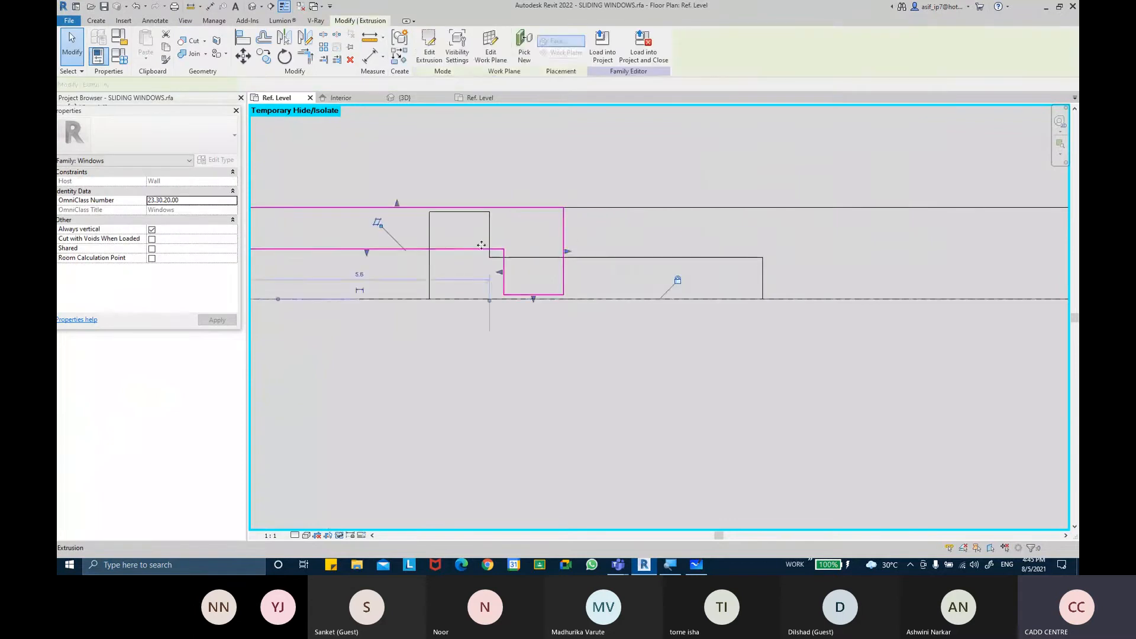
key("Escape")
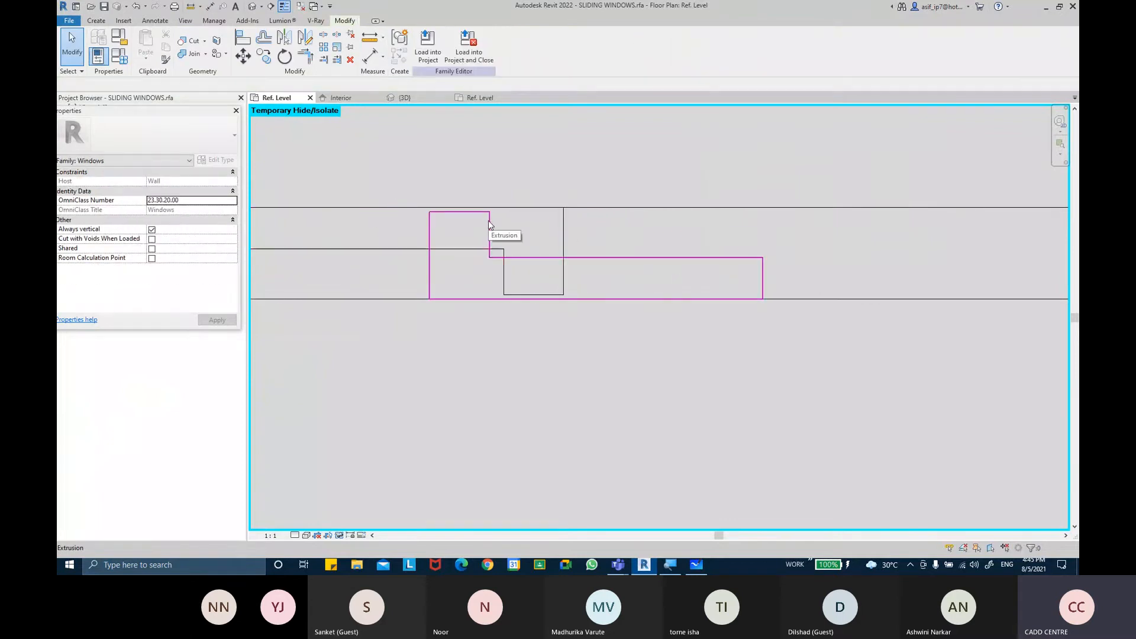
Select both frame extrusions together and move them to the left within the channel
scroll(618, 273, "down", 2)
left_click(632, 267)
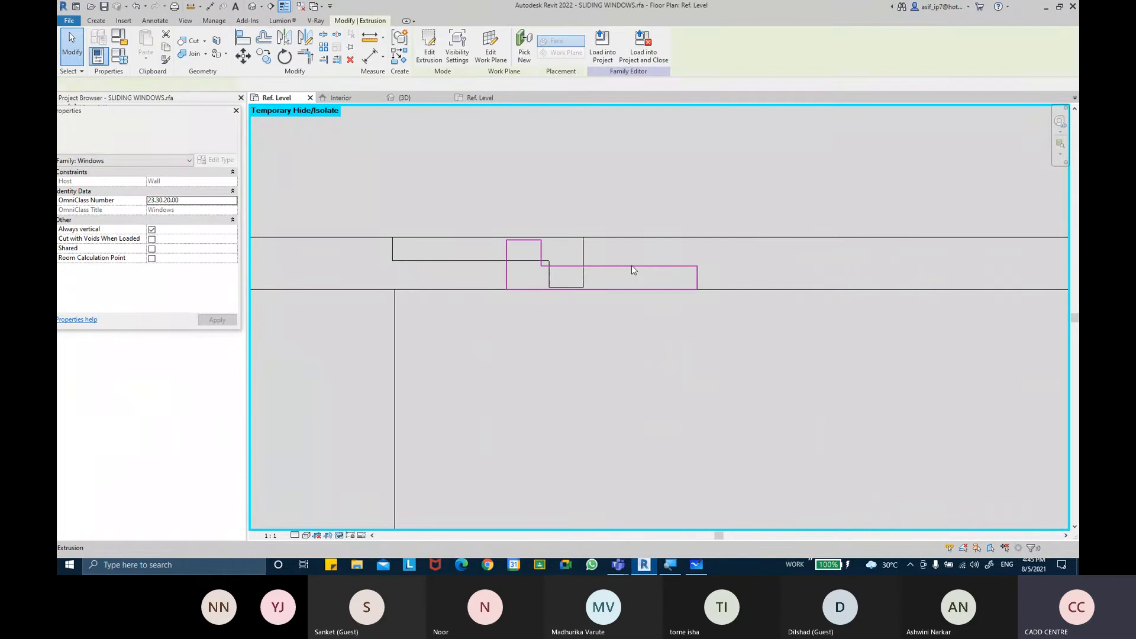
left_click(430, 263)
left_click_drag(385, 257, 445, 261)
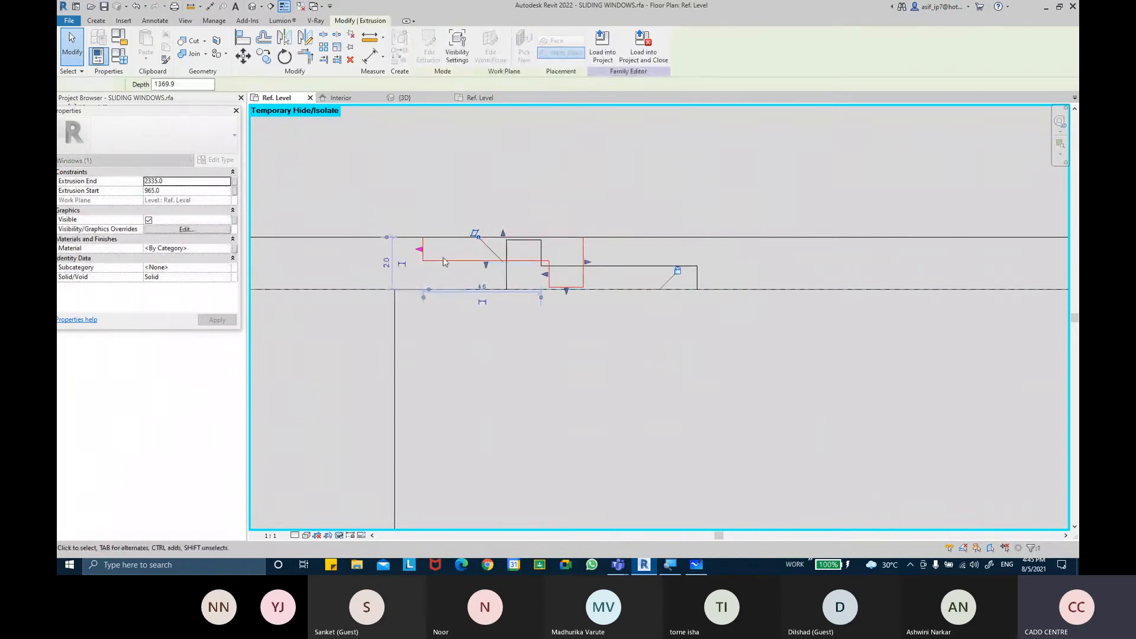
left_click(696, 268)
left_click(242, 55)
left_click(506, 241)
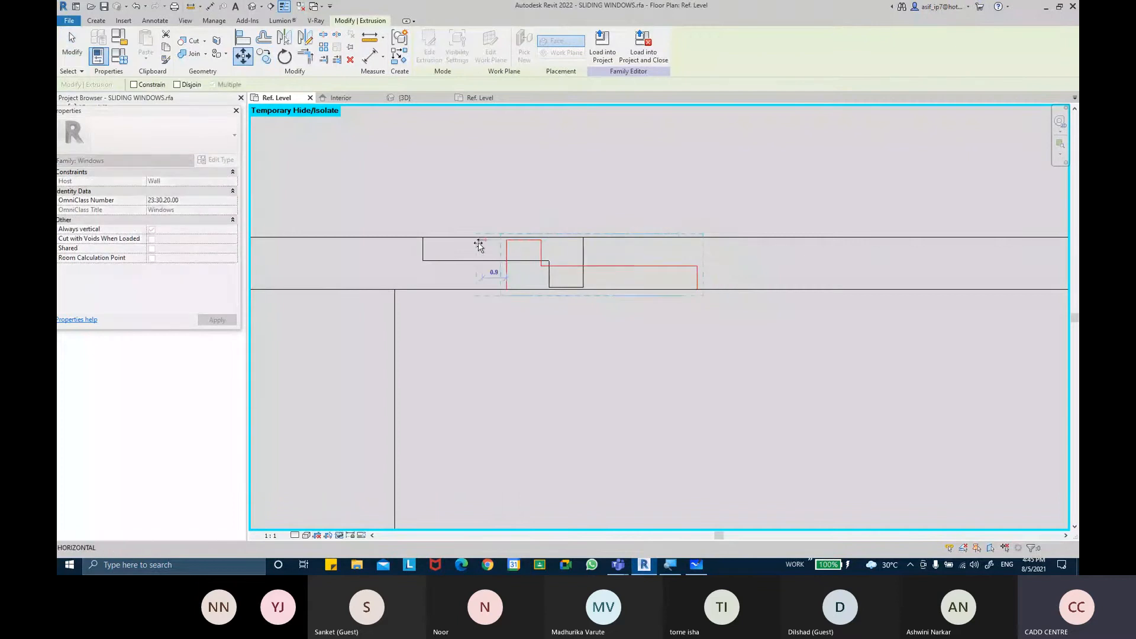
left_click(406, 242)
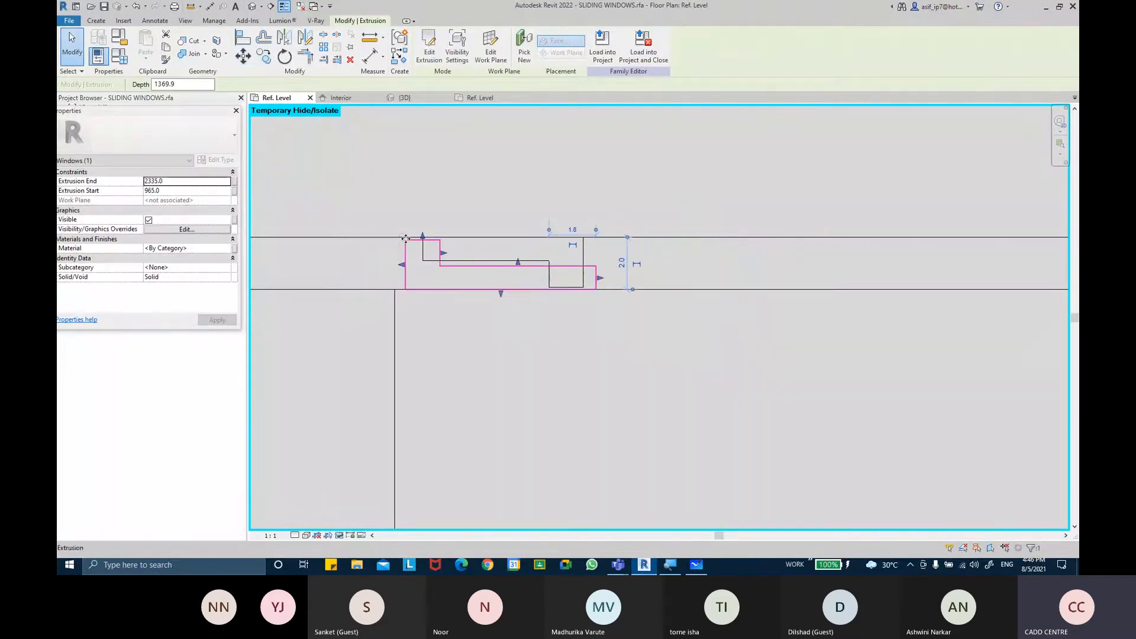
left_click(243, 56)
scroll(426, 231, "up", 1)
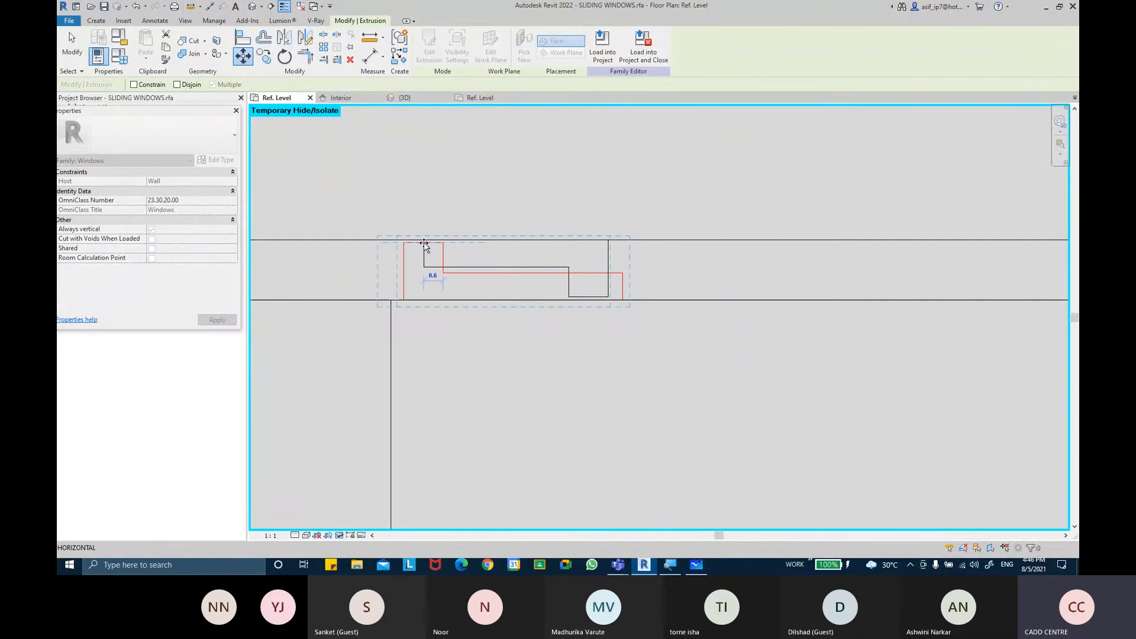
left_click(424, 243)
key("Escape")
Nudge the lower frame extrusion slightly so it sits against the channel edges
middle_click_drag(656, 251, 651, 253)
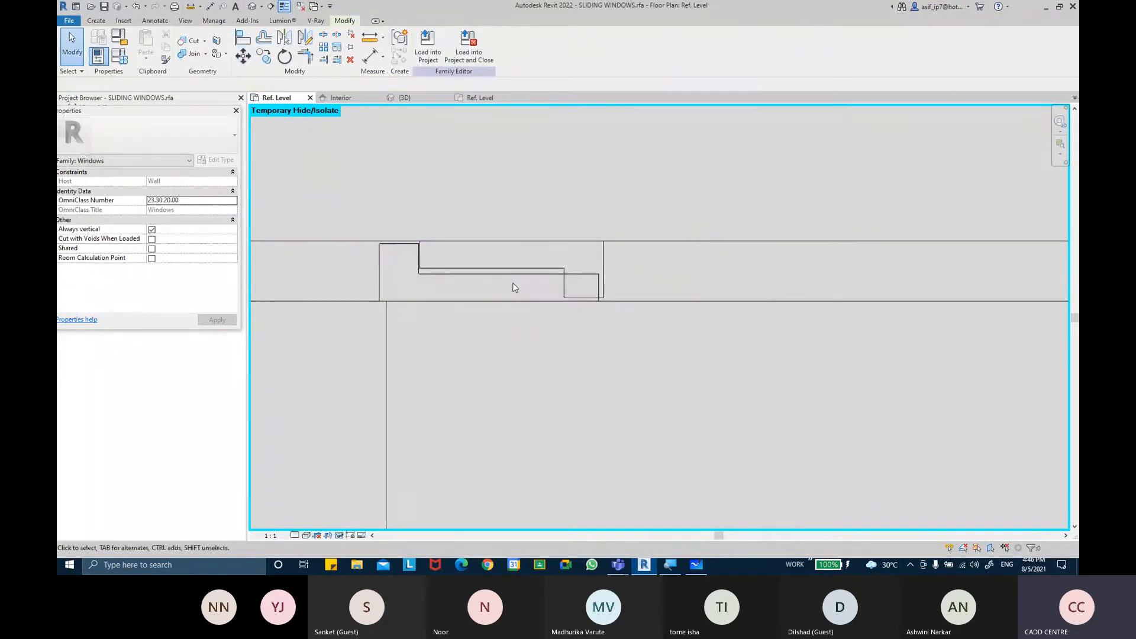
left_click(514, 278)
left_click_drag(555, 284, 558, 287)
left_click(647, 271)
middle_click_drag(646, 272, 654, 279)
left_click(504, 276)
scroll(443, 260, "up", 1)
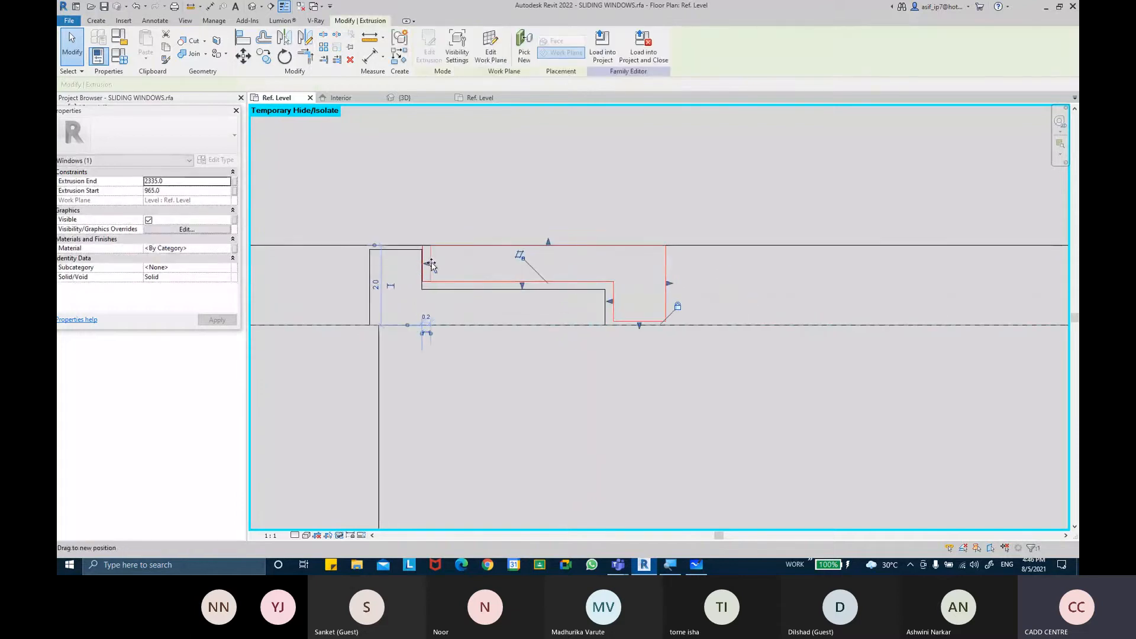
left_click(527, 266)
scroll(686, 274, "down", 2)
scroll(689, 274, "down", 1)
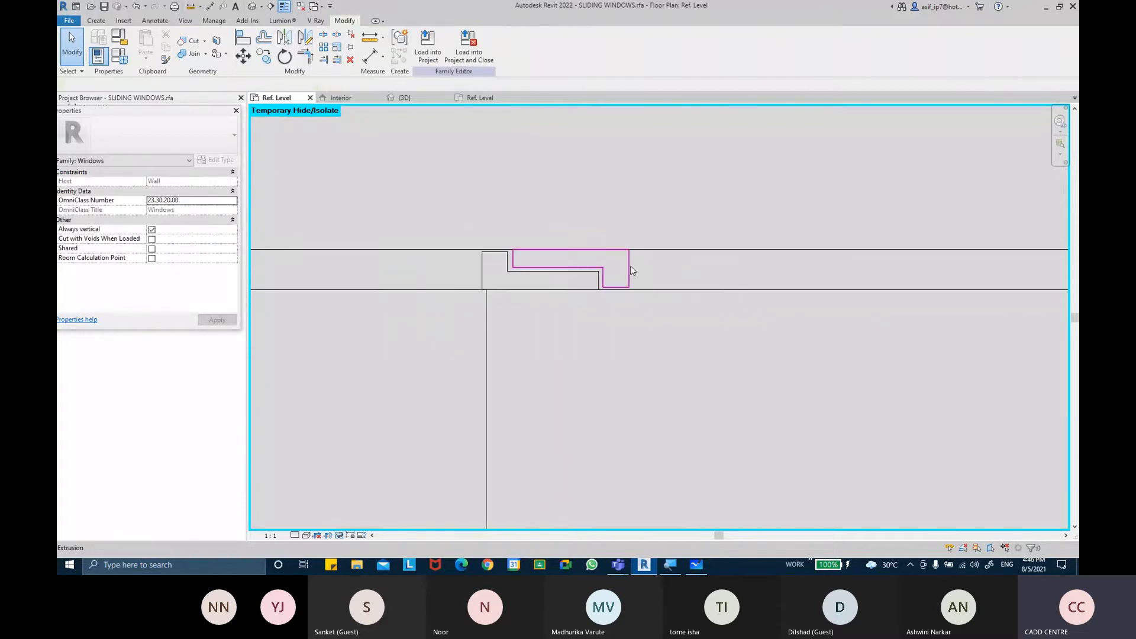
Inspect the extrusions in the upper frame channel at different zoom levels
left_click(562, 276)
scroll(589, 302, "down", 3)
scroll(591, 304, "up", 3)
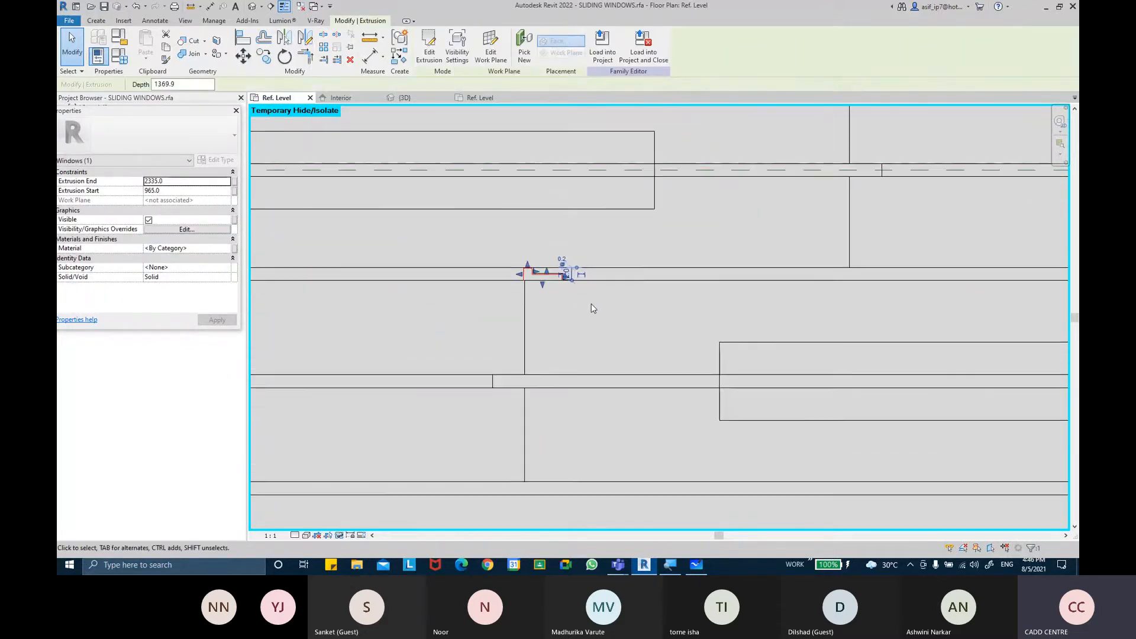
left_click(591, 304)
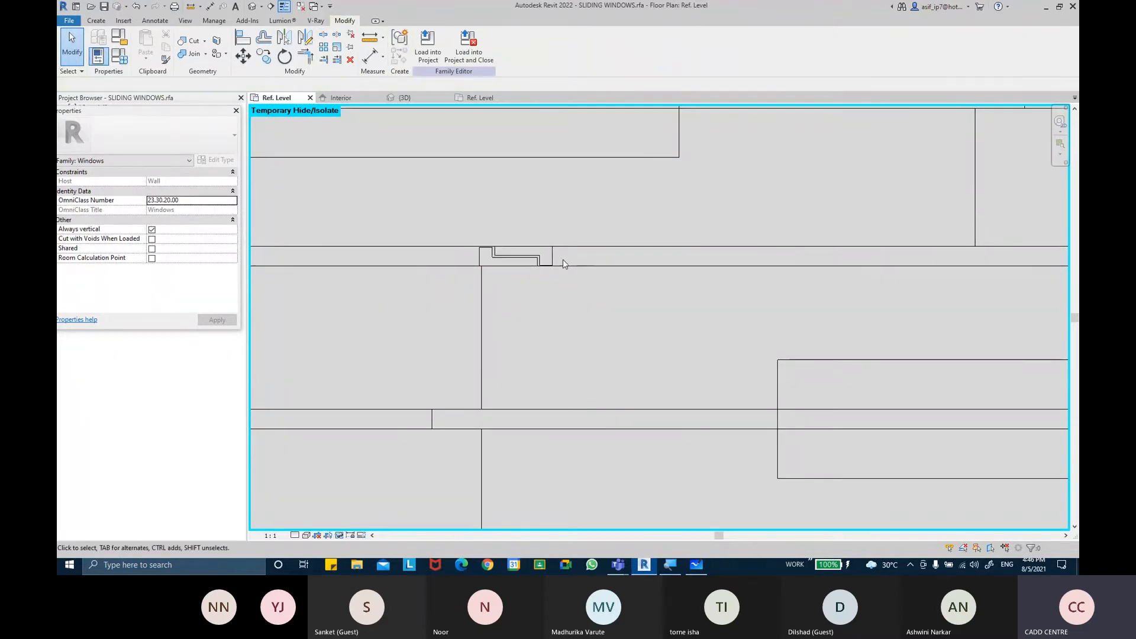
scroll(563, 260, "down", 4)
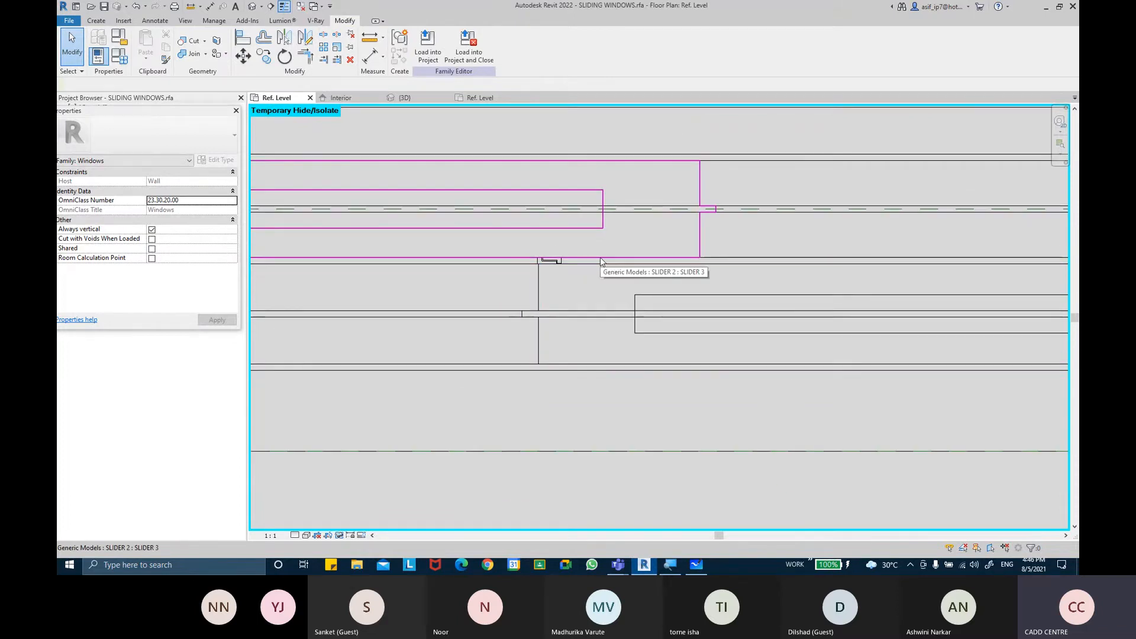
scroll(571, 273, "up", 3)
scroll(472, 246, "up", 2)
Move the stepped extrusion along the lower frame channel toward the channel edge
left_click(472, 246)
scroll(472, 246, "up", 3)
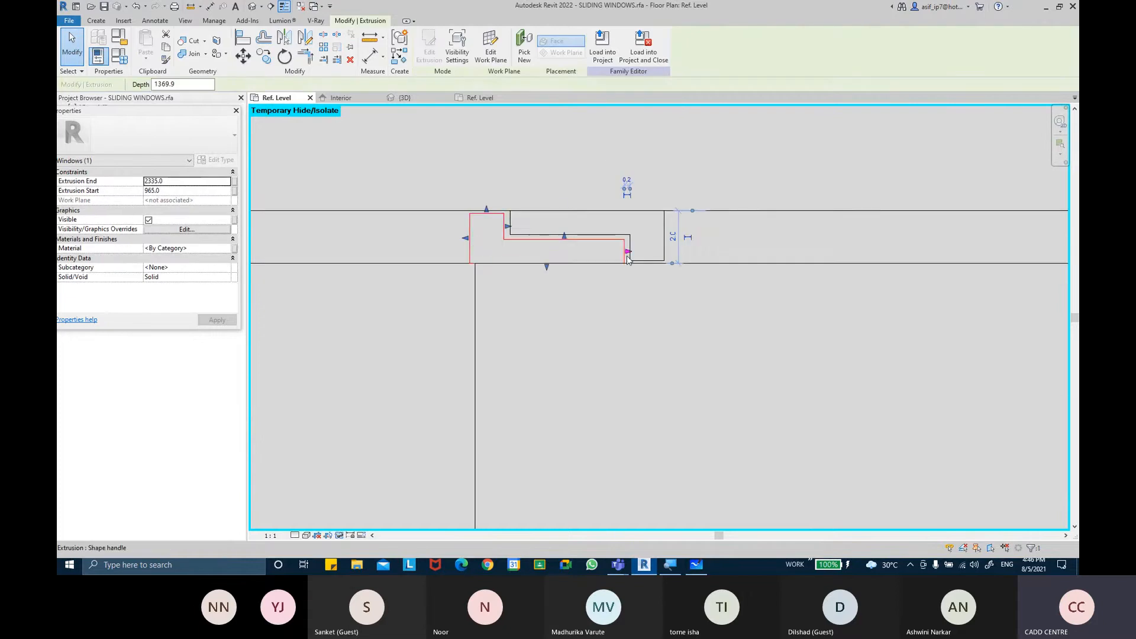
key("Escape")
left_click(552, 241)
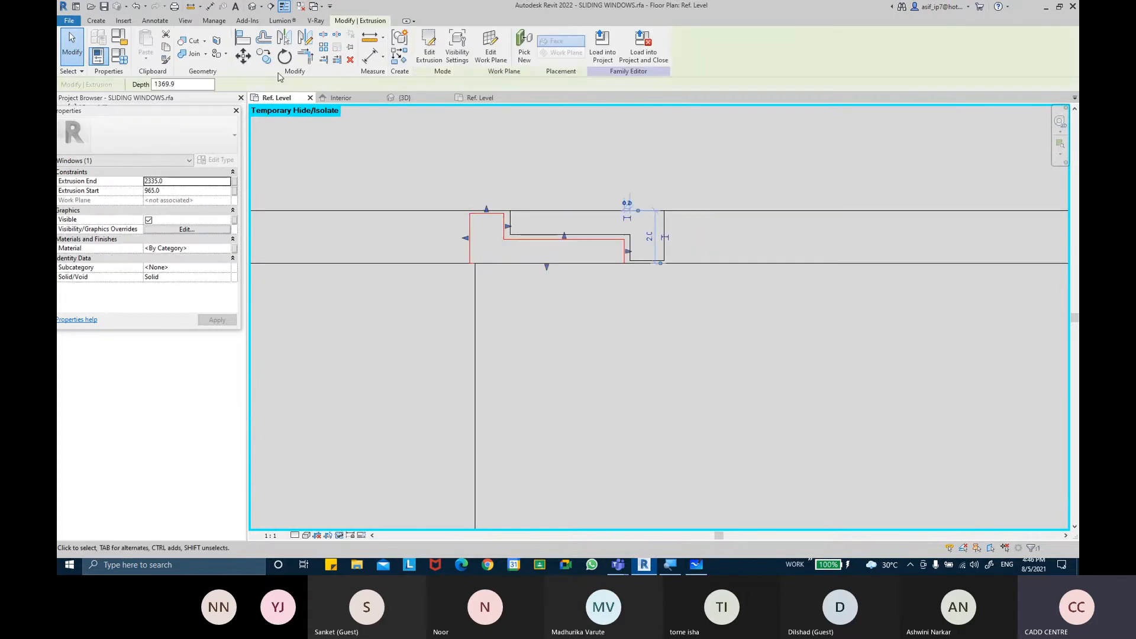
left_click(247, 62)
scroll(477, 254, "up", 2)
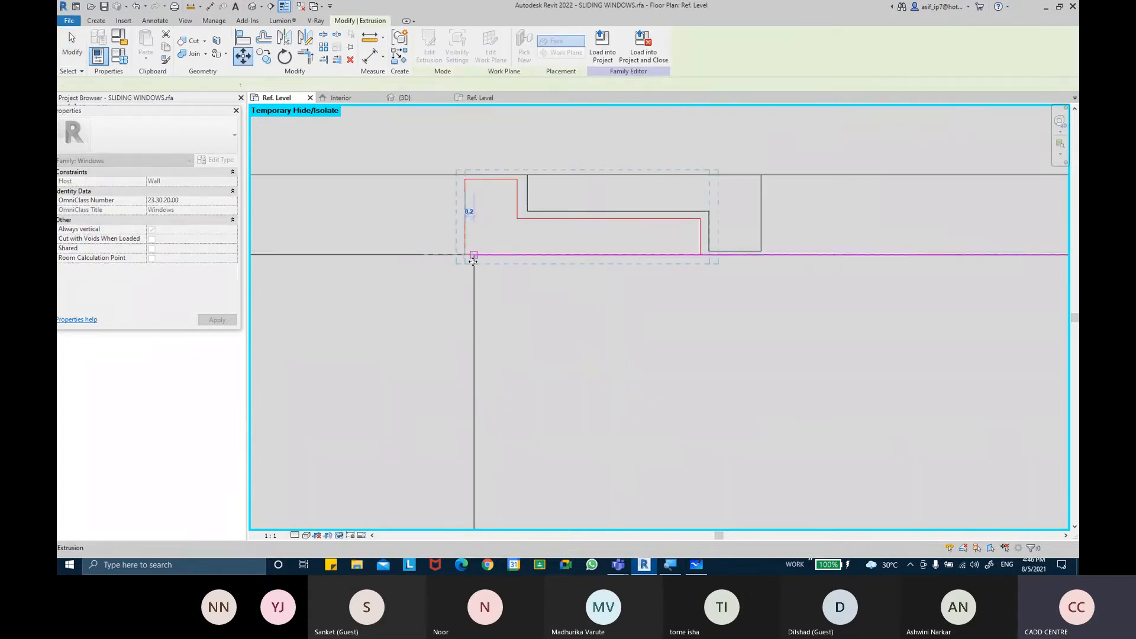
left_click(473, 261)
left_click(508, 319)
Drag the stepped extrusion's shape handles so it fits within the frame channel
scroll(509, 318, "down", 2)
left_click(678, 255)
scroll(679, 254, "up", 1)
scroll(628, 263, "up", 1)
left_click_drag(629, 264, 640, 265)
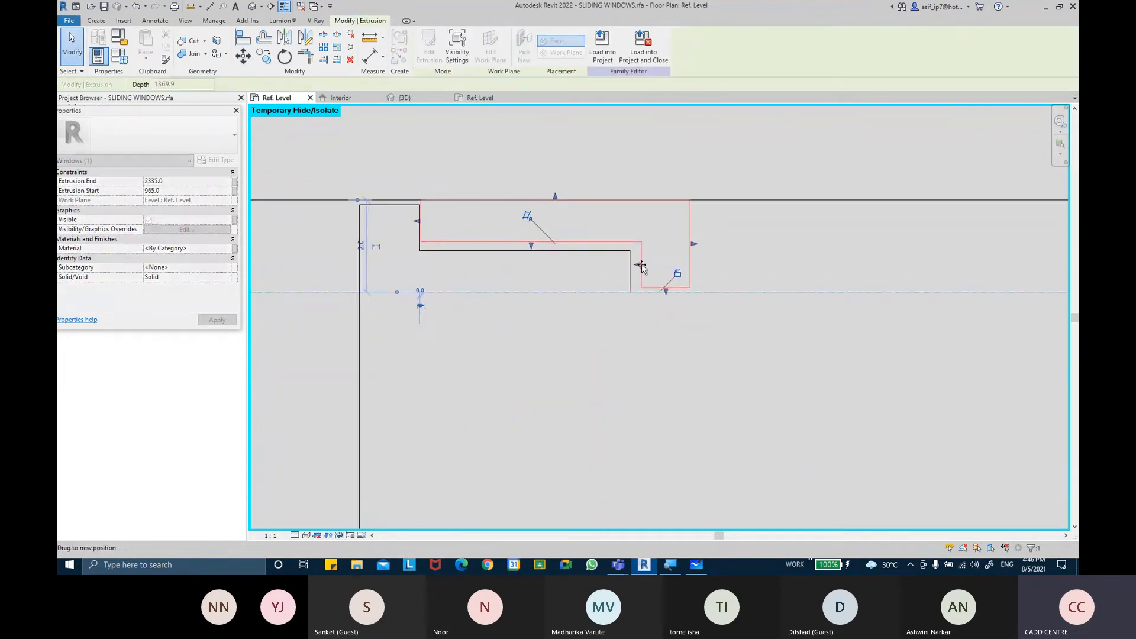
left_click(601, 283)
left_click(444, 242)
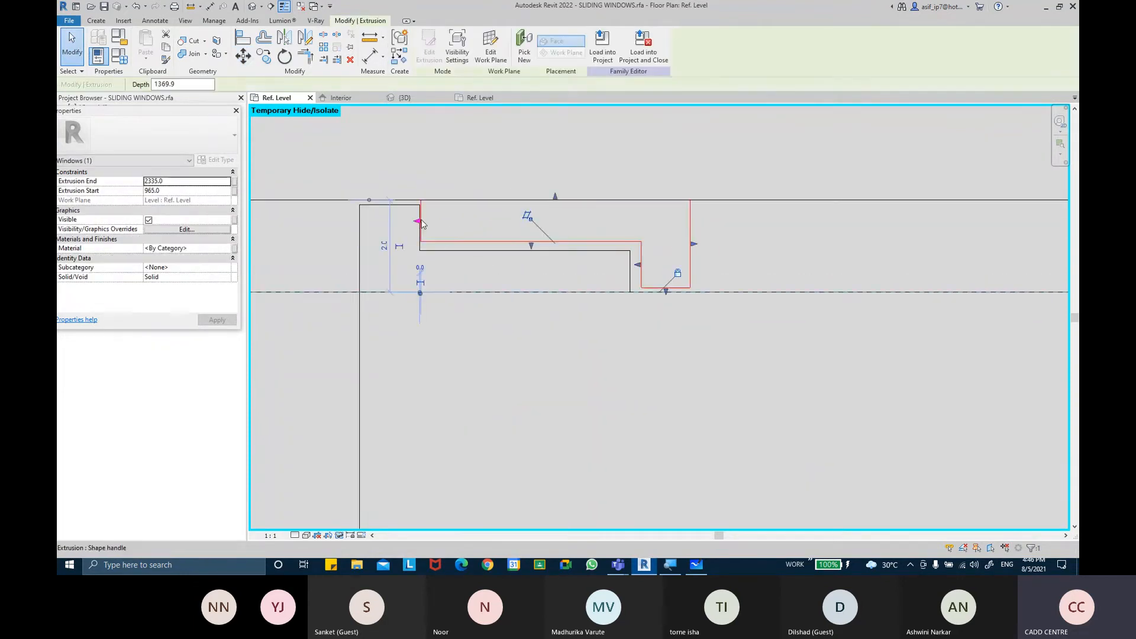
left_click(463, 262)
scroll(716, 262, "down", 5)
middle_click_drag(744, 264, 623, 272)
scroll(696, 252, "down", 3)
middle_click_drag(694, 324, 669, 320)
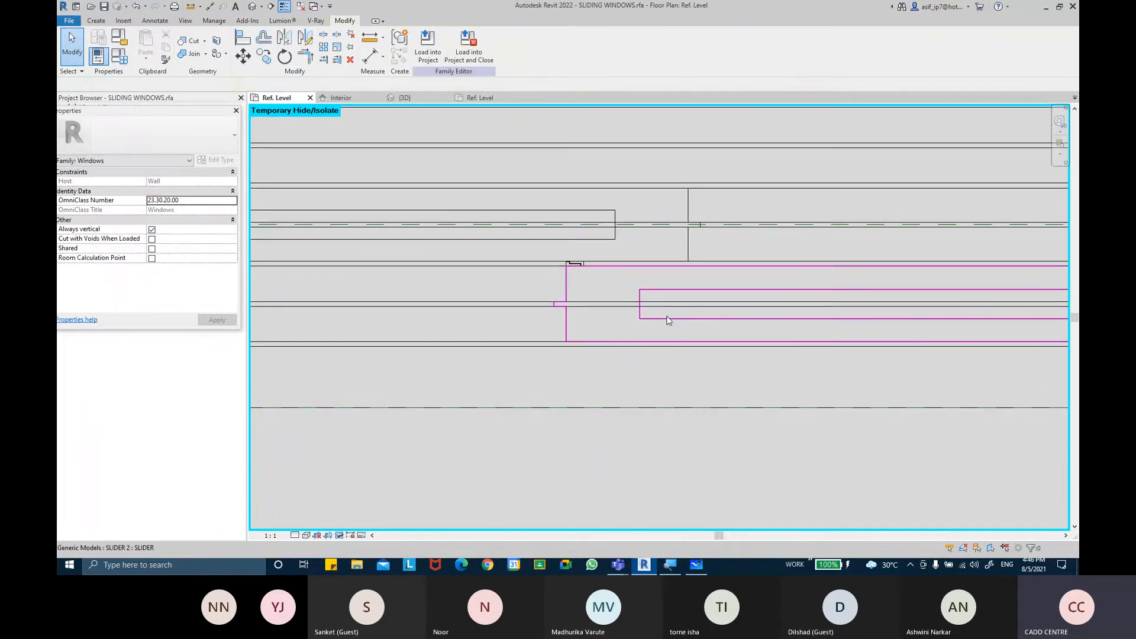
Switch to the 3D view and set the visual style to Wireframe
left_click(252, 7)
middle_click_drag(679, 368, 692, 455, "shift")
left_click(294, 535)
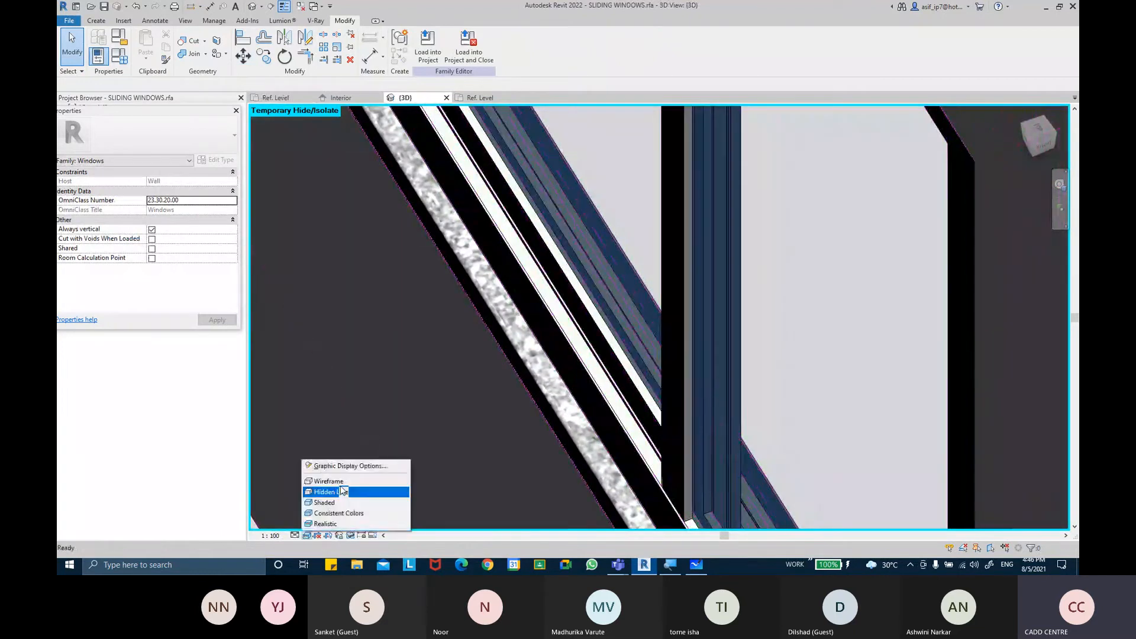
left_click(331, 480)
Inspect the slider extrusions along the bottom frame in the wireframe 3D view
middle_click_drag(462, 459, 680, 419, "shift")
left_click(577, 440)
scroll(680, 419, "down", 8)
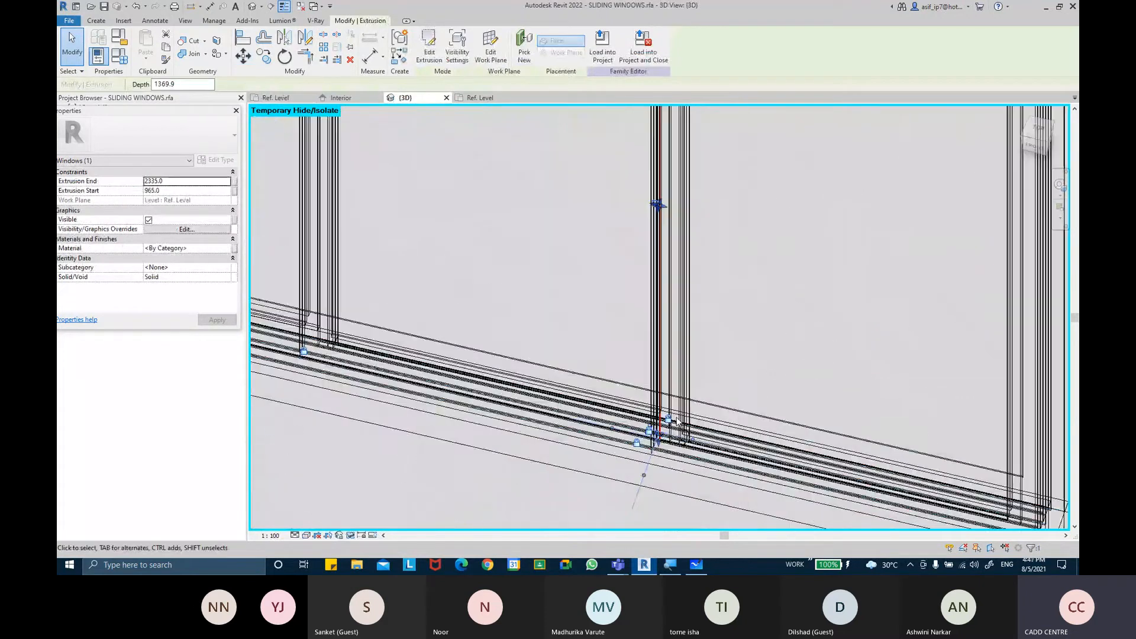
left_click(679, 292)
middle_click_drag(679, 292, 720, 283, "shift")
left_click(291, 6)
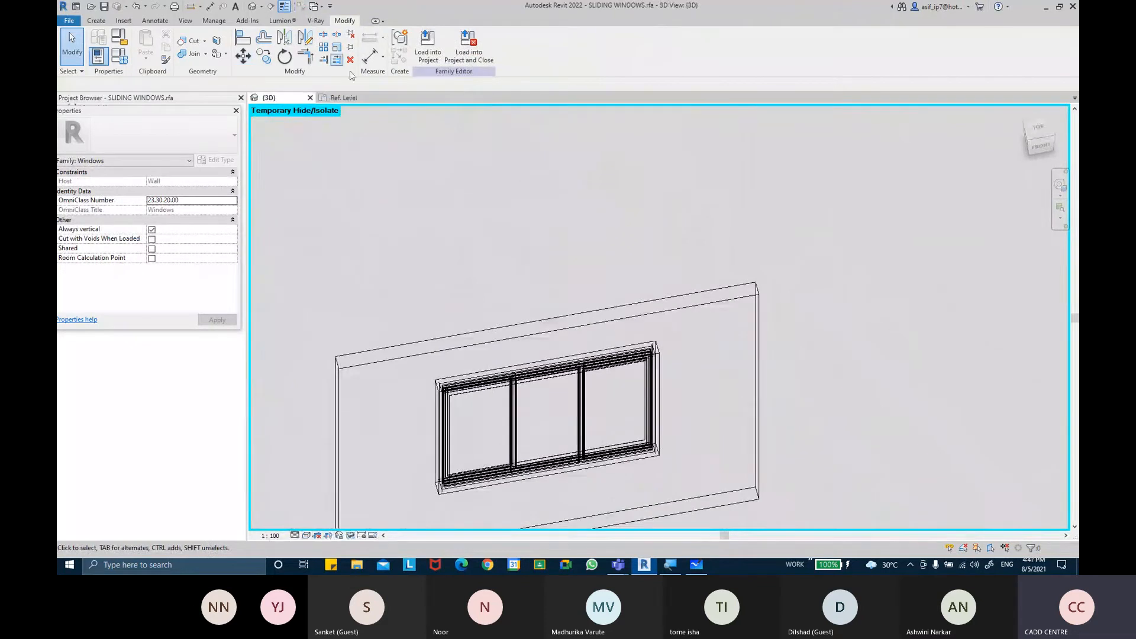
middle_click_drag(571, 274, 584, 233)
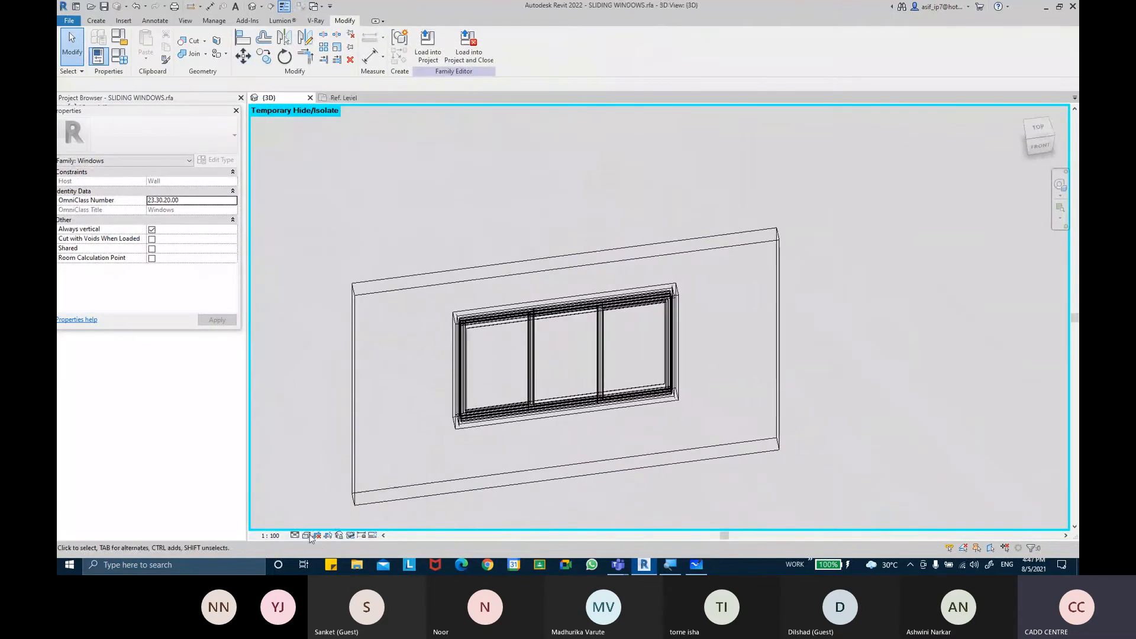
Set the 3D view's visual style to Consistent Colors and zoom in on the lower window frame
left_click(306, 535)
left_click(317, 514)
scroll(651, 398, "up", 3)
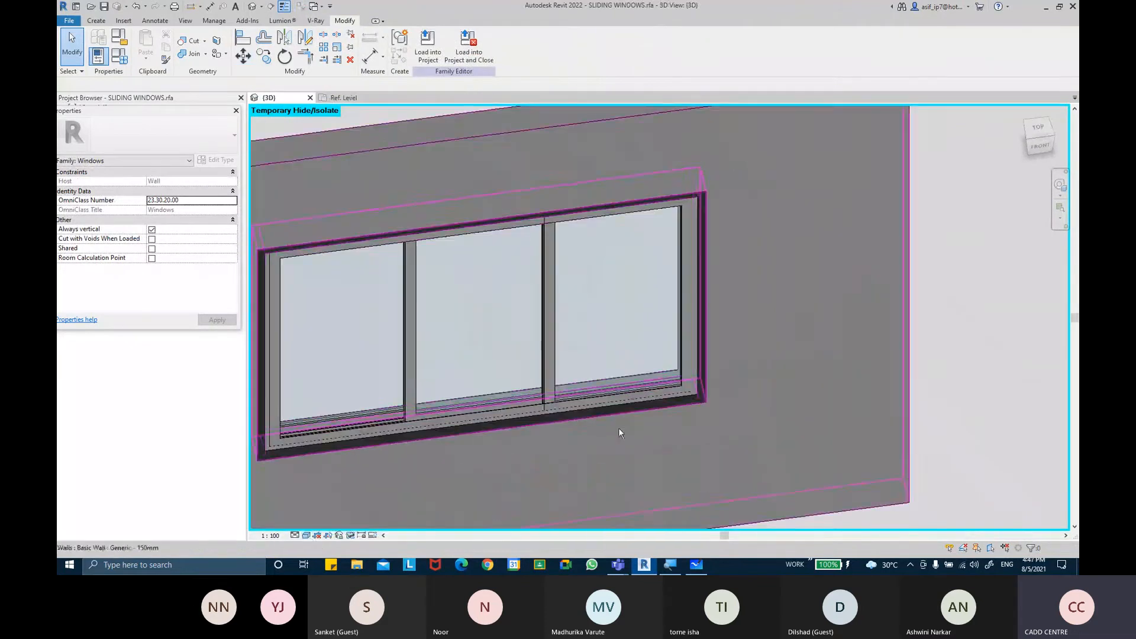
scroll(658, 354, "up", 4)
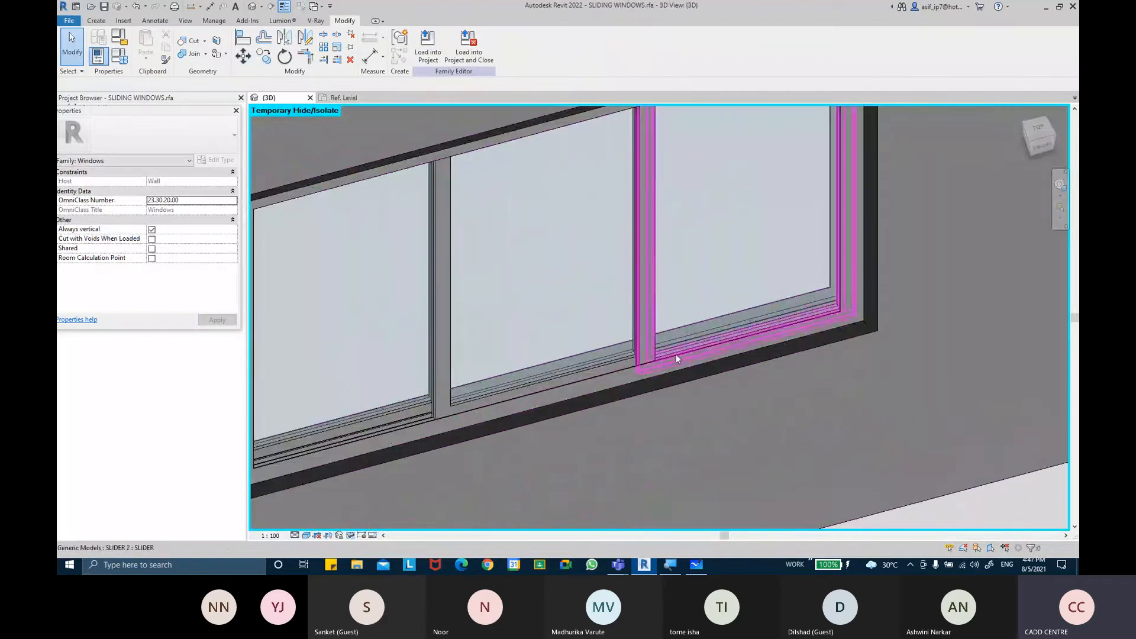
scroll(641, 363, "up", 2)
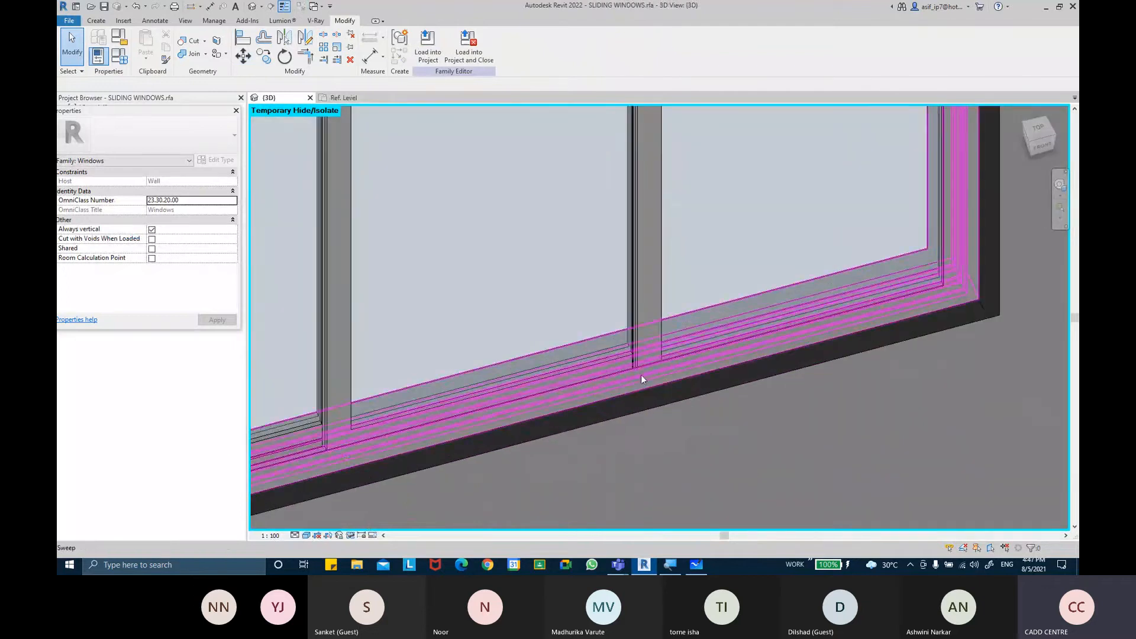
Select and inspect the slider panels and sweeps along the lower frame in 3D
left_click(641, 379)
left_click(644, 328, "ctrl")
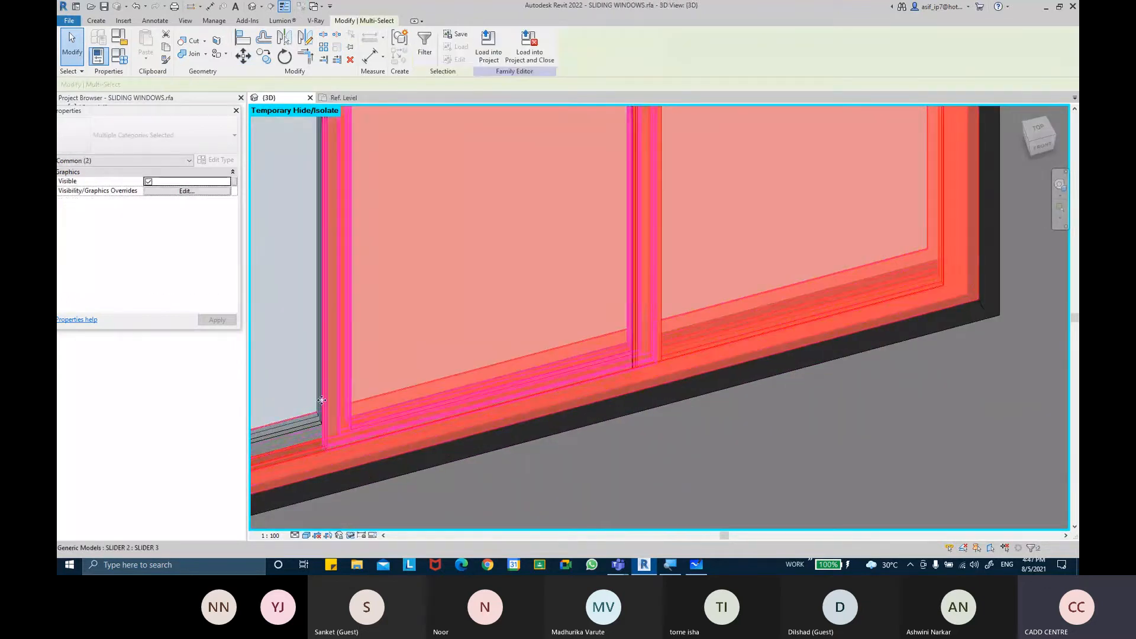
left_click(288, 432, "ctrl")
scroll(398, 408, "down", 5)
middle_click_drag(651, 367, 691, 358, "shift")
Dock the Project Browser beneath the Properties palette
left_click(340, 97)
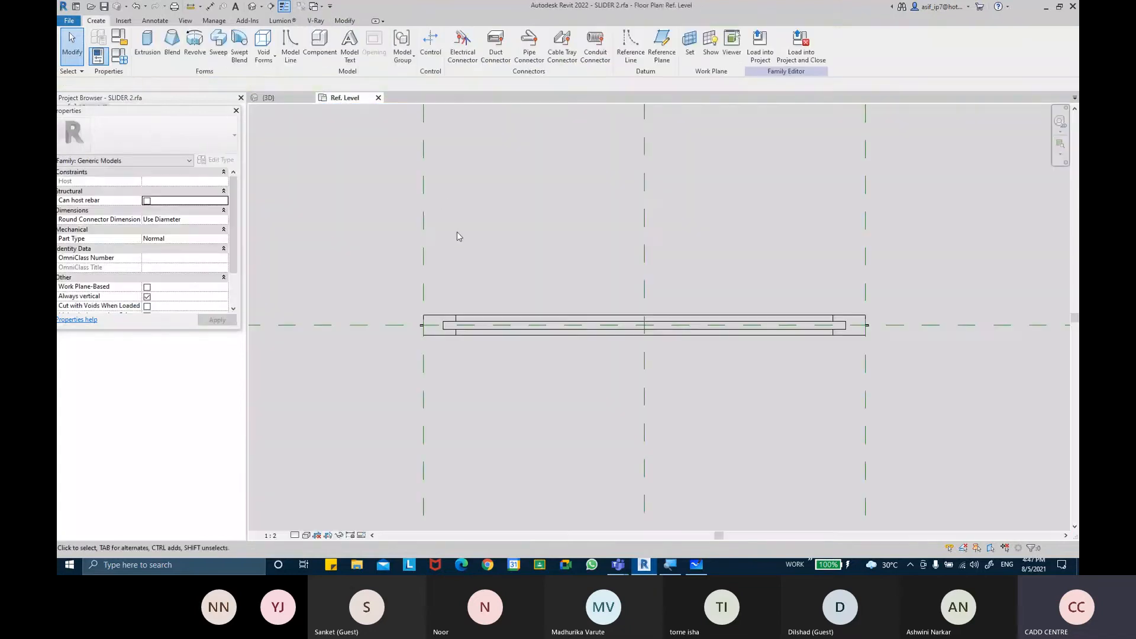
left_click(278, 98)
mouse_move(184, 115)
left_mouse_down()
mouse_move(194, 289)
mouse_move(181, 284)
mouse_move(178, 101)
mouse_move(172, 109)
left_mouse_up()
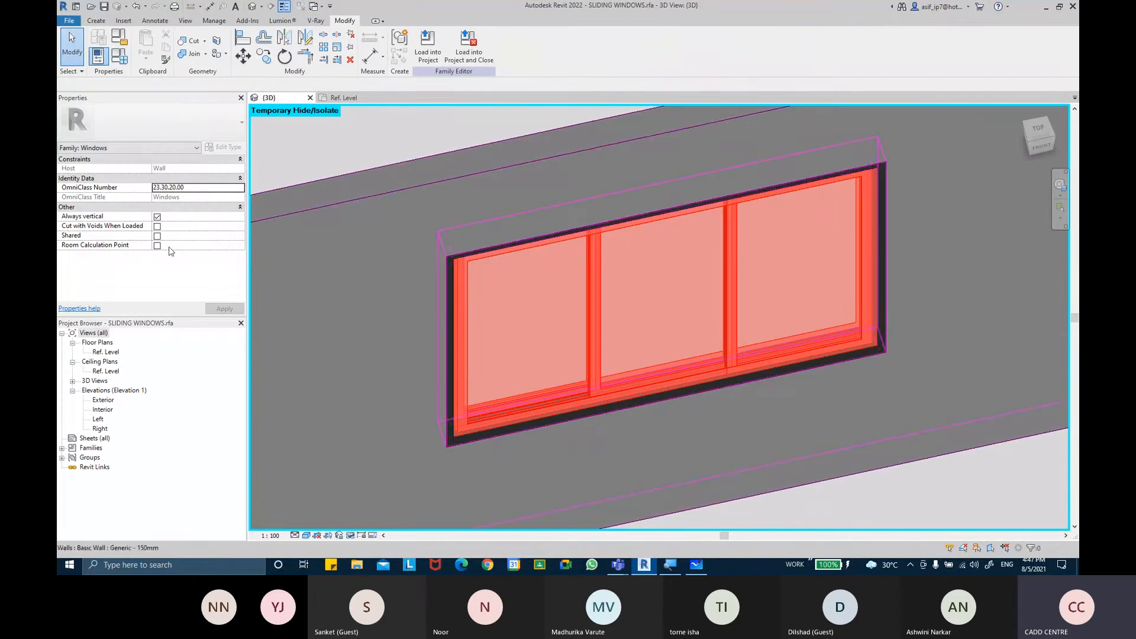
Open the Ref. Level floor plan from the Project Browser and zoom in on the slider panels
double_click(115, 352)
scroll(821, 336, "up", 2)
left_click(705, 342)
scroll(775, 336, "up", 3)
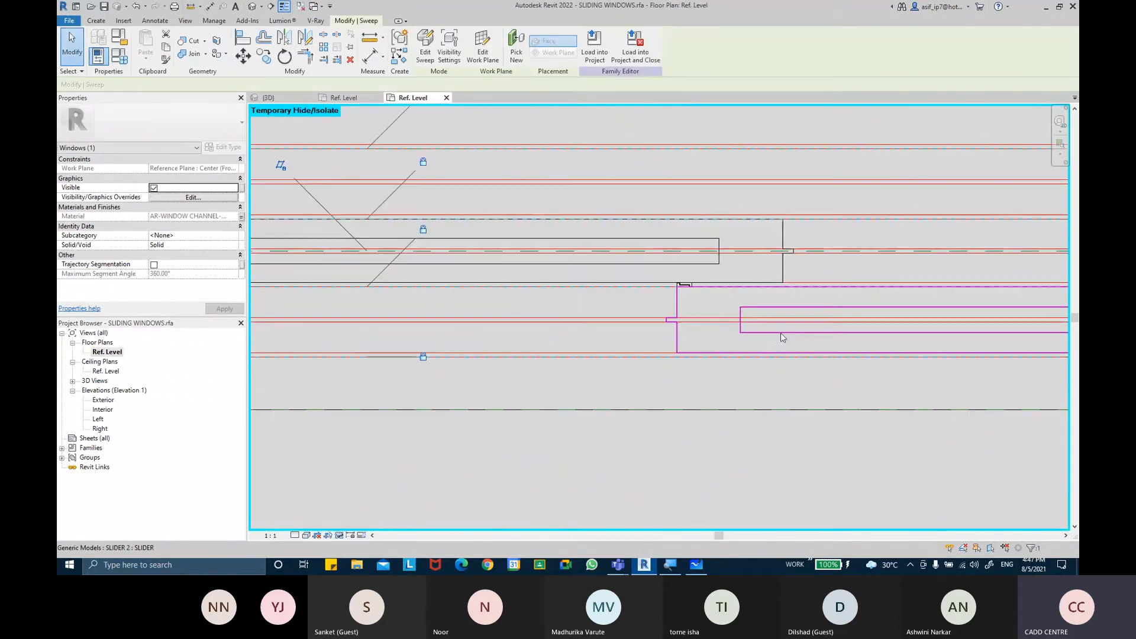
left_click(775, 336, "ctrl")
scroll(685, 294, "up", 5)
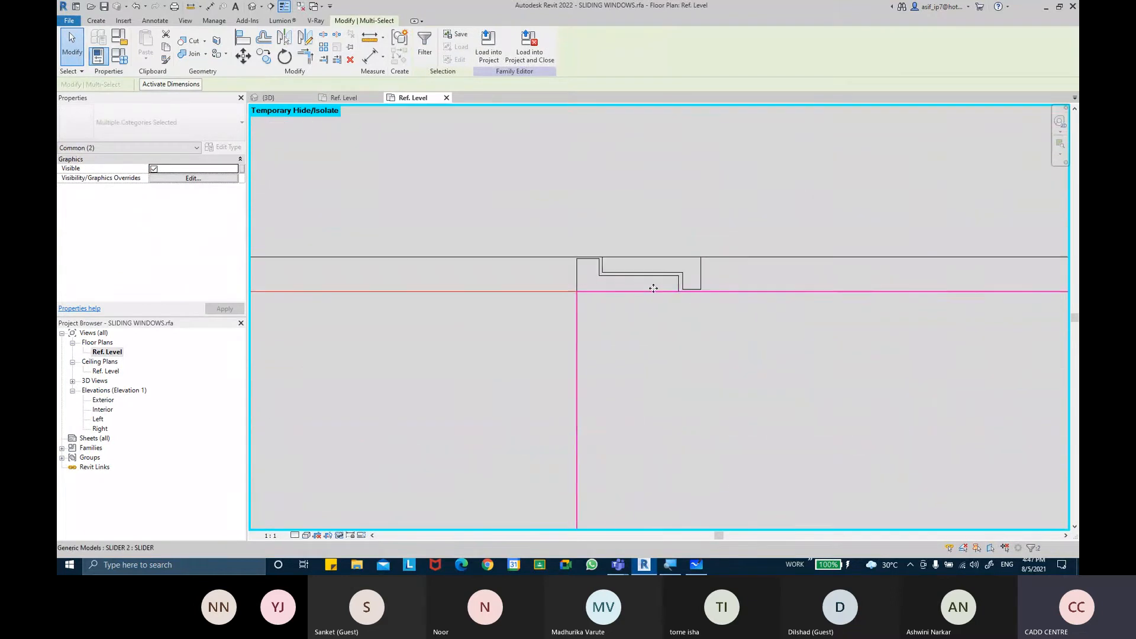
Select all the slider elements of the triple panel window in the plan
left_click(584, 276, "ctrl")
left_click(701, 269, "ctrl")
scroll(733, 294, "down", 3)
scroll(734, 294, "down", 3)
left_click(867, 266, "ctrl")
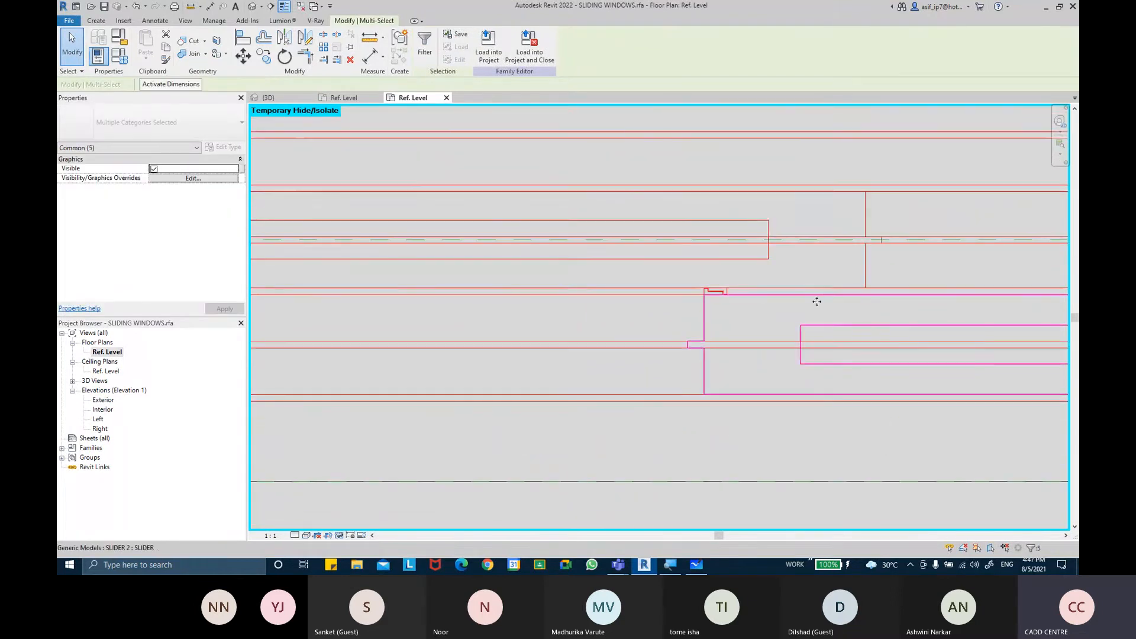
scroll(816, 302, "down", 3)
middle_click_drag(610, 323, 870, 331)
middle_click_drag(499, 268, 1019, 270)
left_click(724, 251, "ctrl")
scroll(680, 329, "down", 4)
middle_click_drag(685, 380, 562, 360)
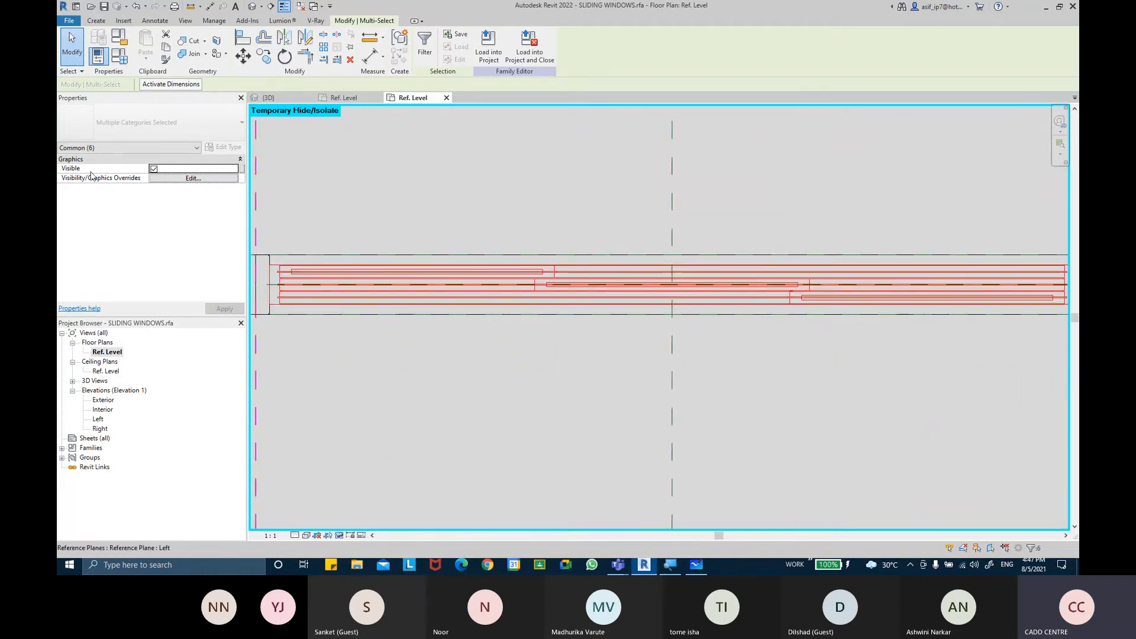
Associate the sliders' Visible property with a new Yes/No family parameter named TRIPLE PANLE SLIDING WINDOW
left_click(241, 169)
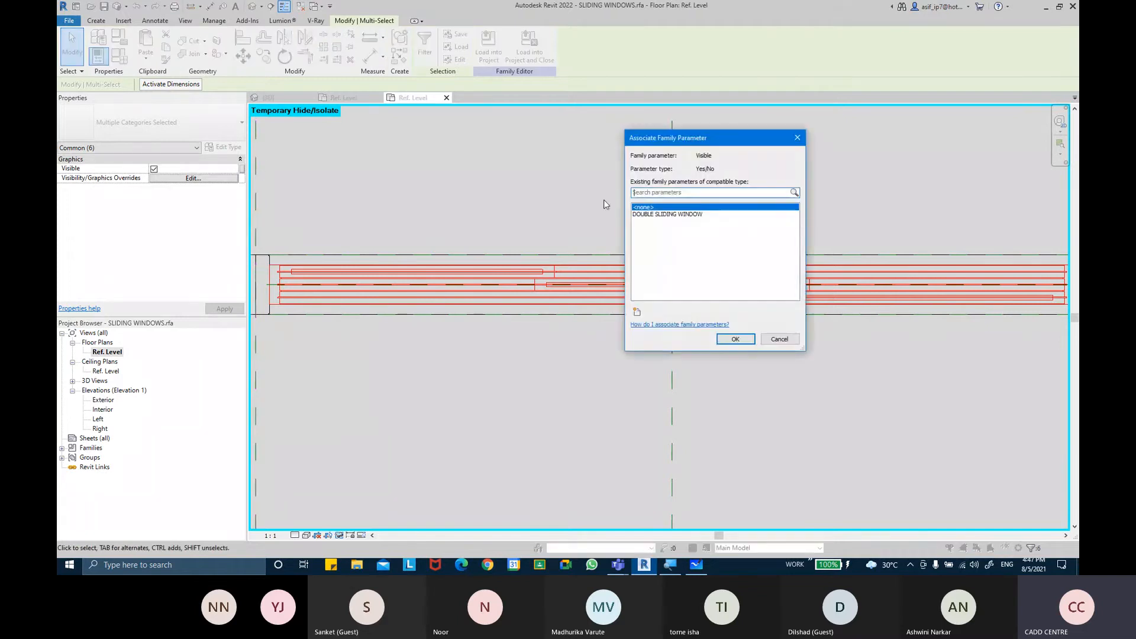
left_click(637, 309)
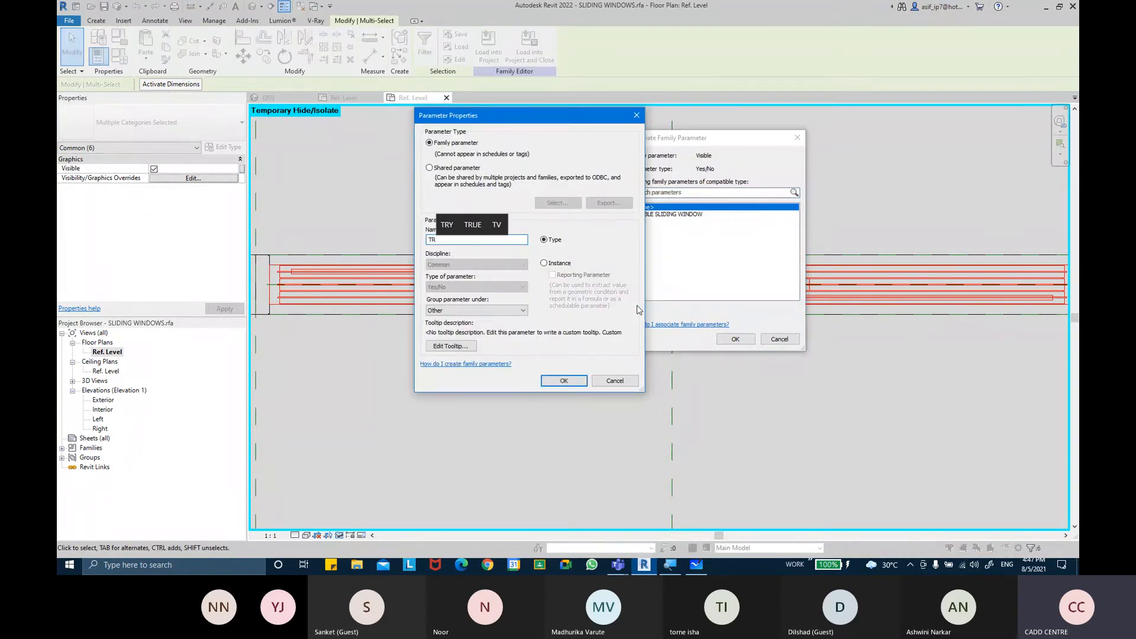
type("TRIPLE")
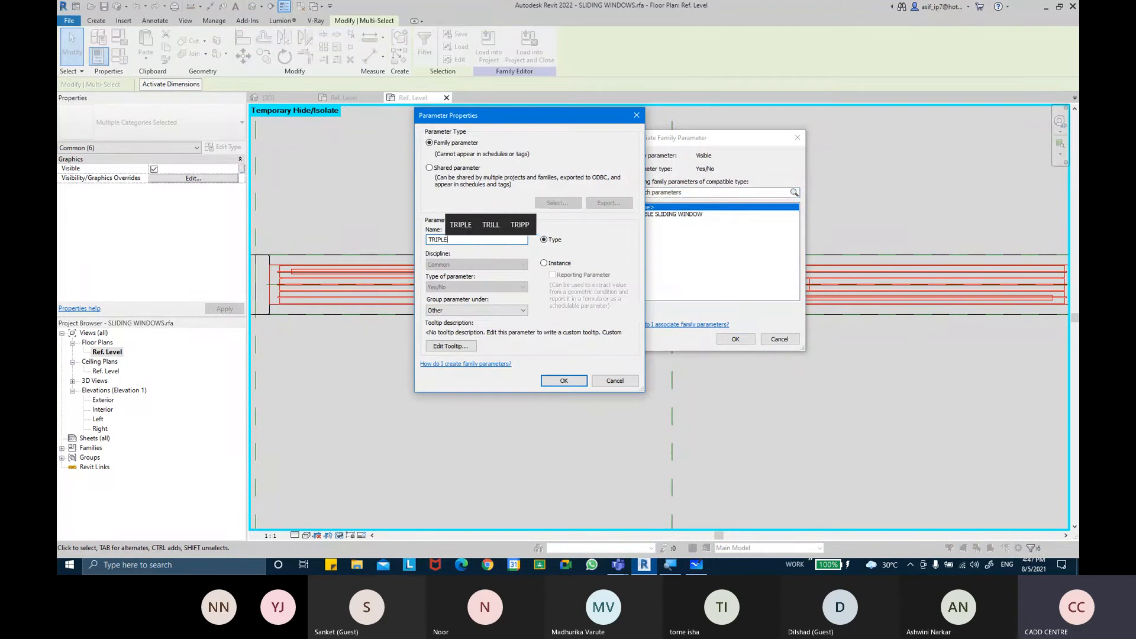
type(" PANLE SLID")
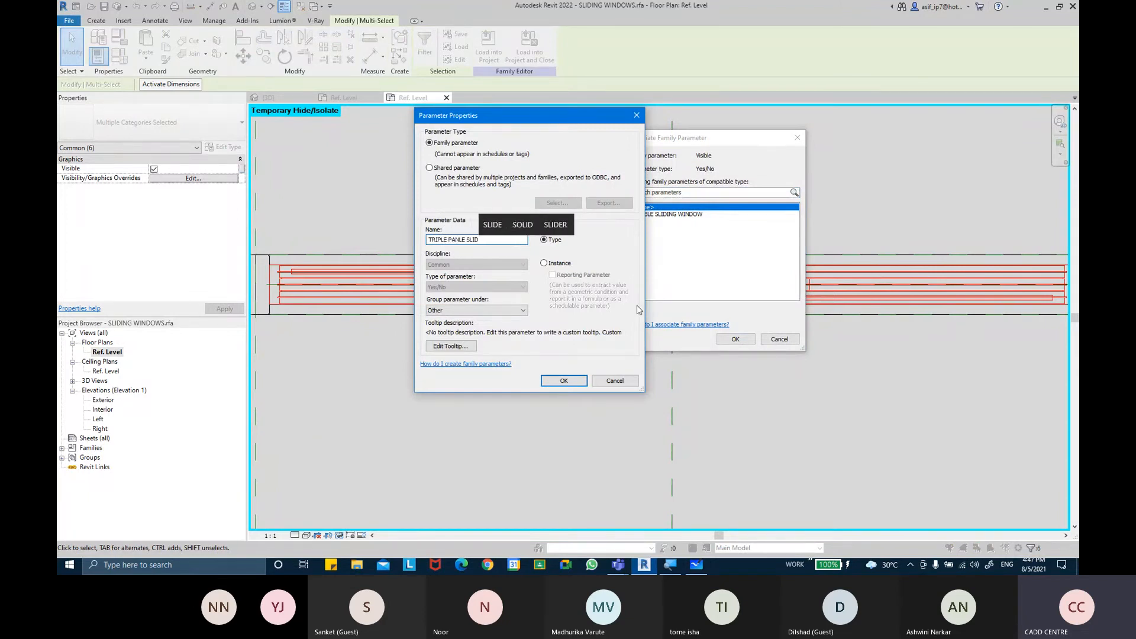
type("ING ")
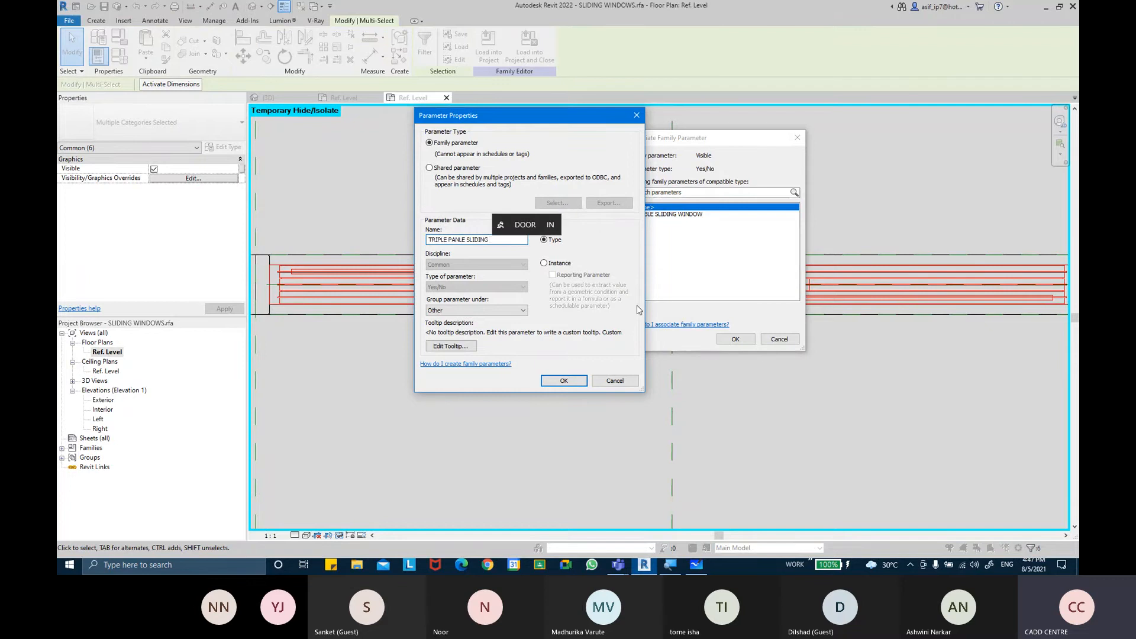
type("WINDOW")
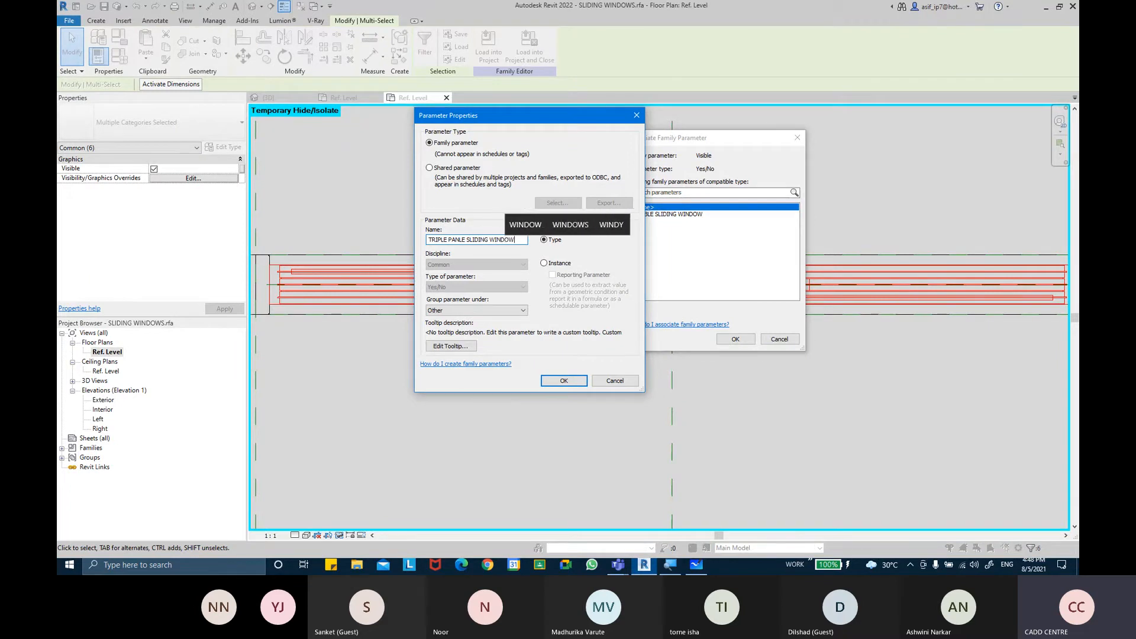
key("Return")
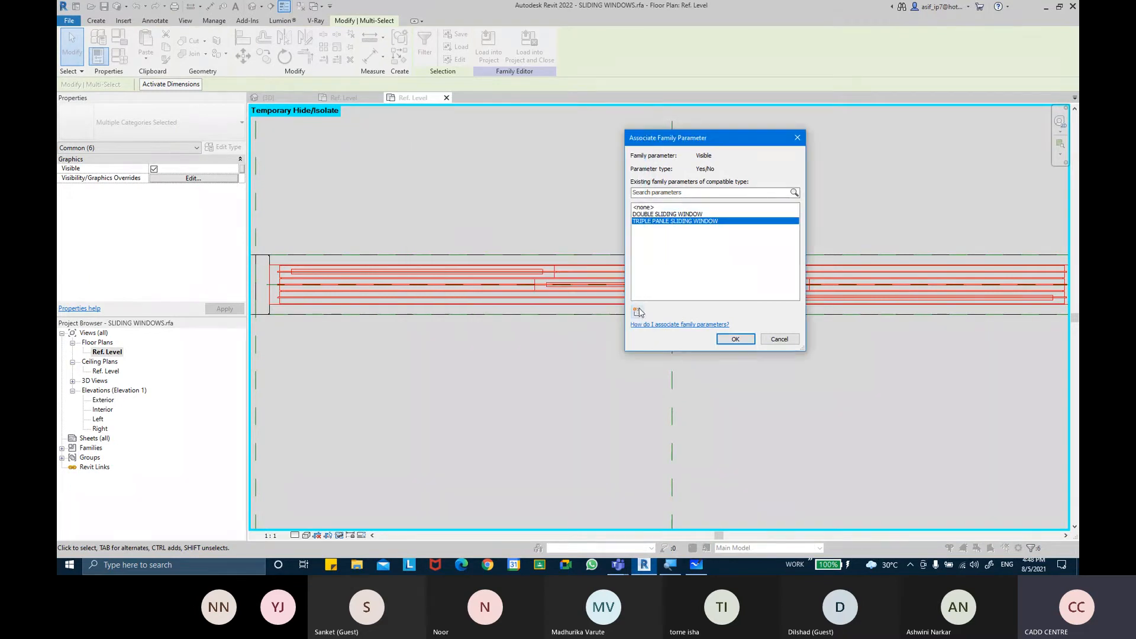
left_click(735, 339)
In Family Types, regroup the TRIPLE PANLE SLIDING WINDOW parameter under Visibility
left_click(123, 63)
scroll(348, 374, "down", 1)
double_click(373, 435)
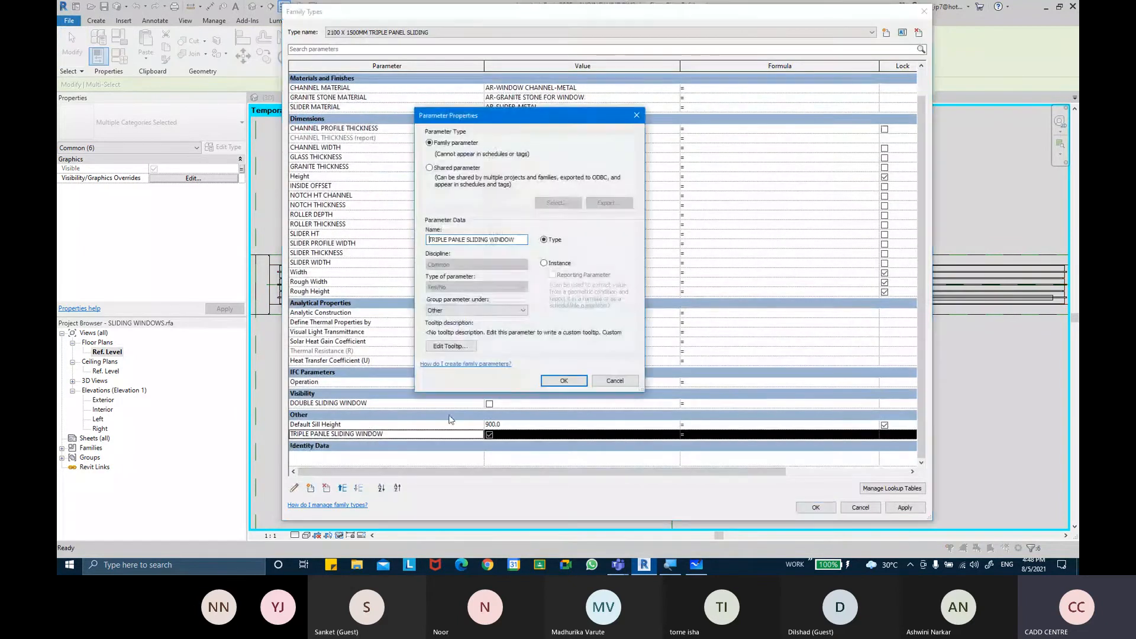
left_click(466, 314)
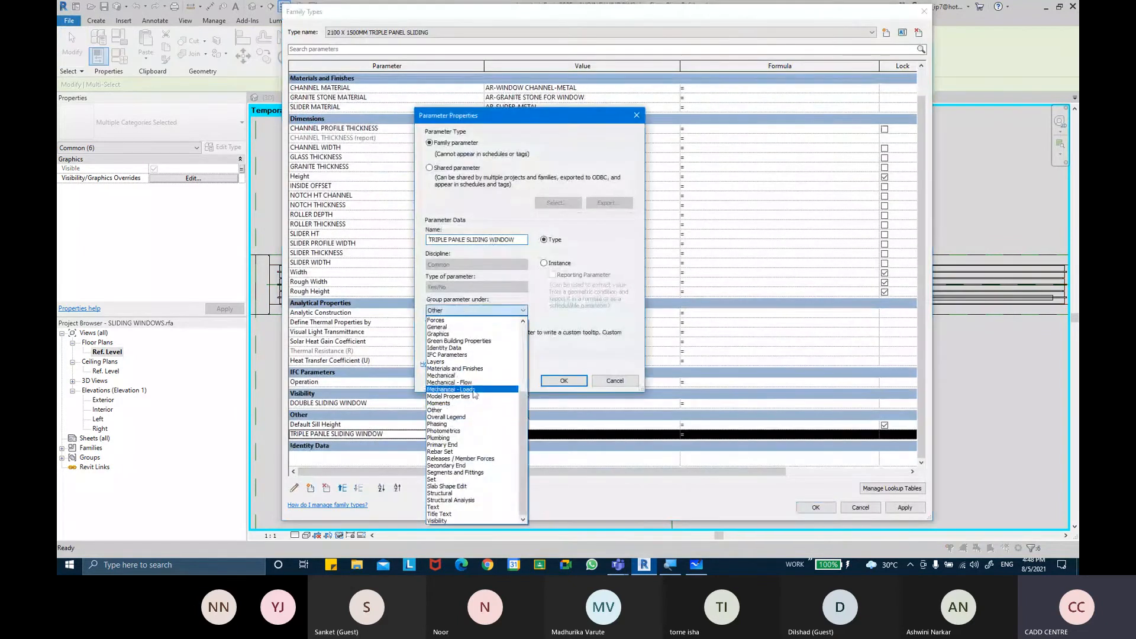
left_click(467, 520)
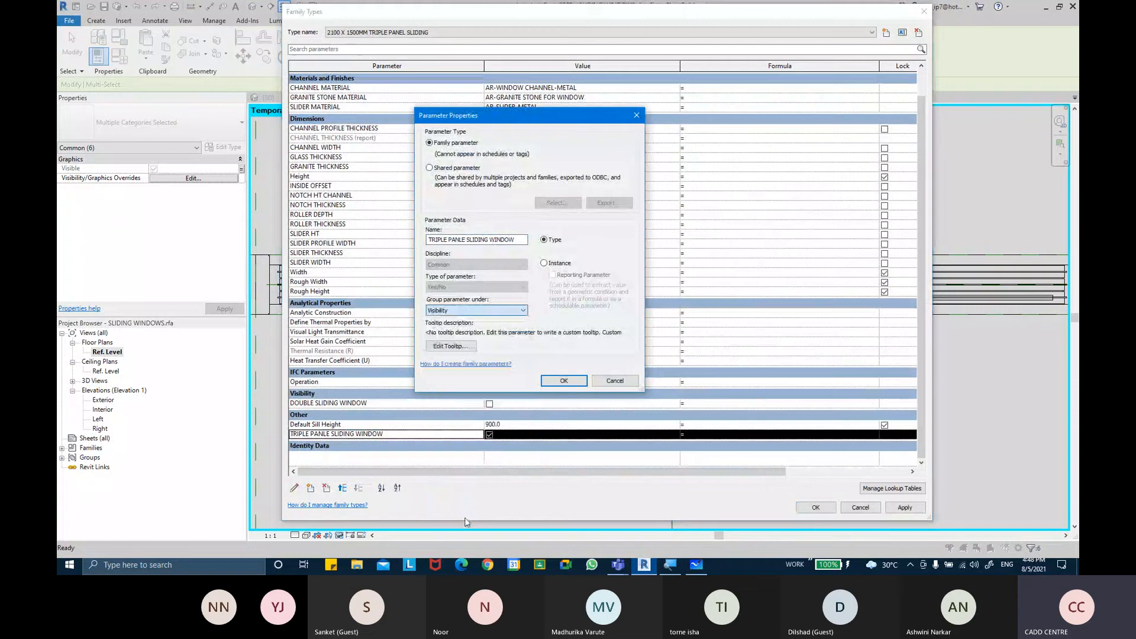
left_click(563, 381)
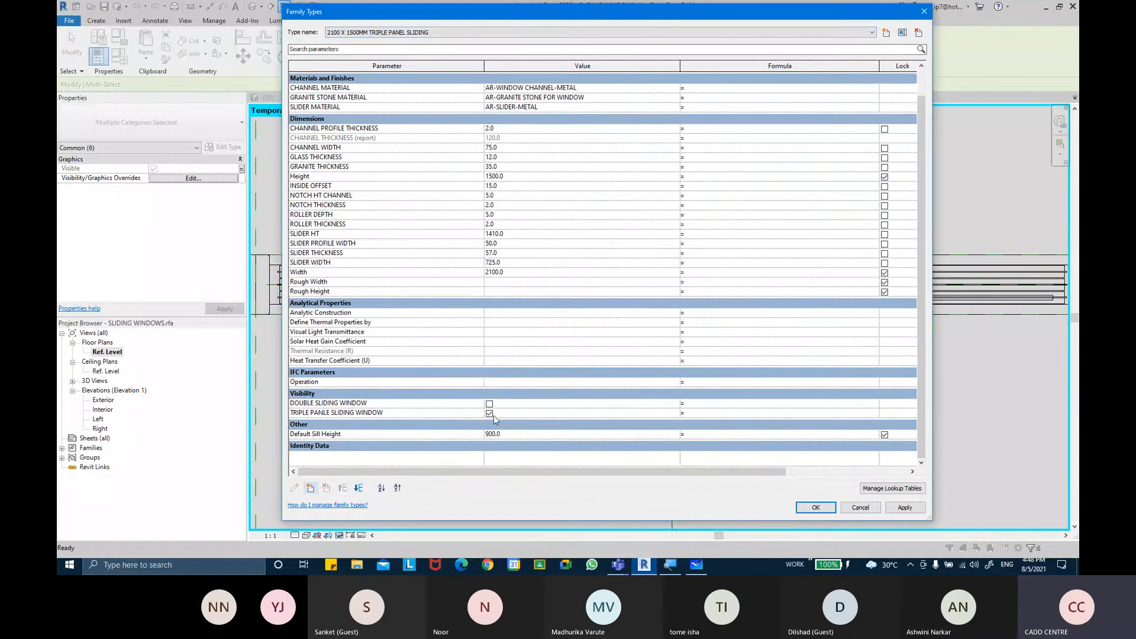
Switch to the 1500 X1500MM DOUBLE PANEL SLIDING type, apply it, and close Family Types
left_click(457, 32)
left_click(453, 42)
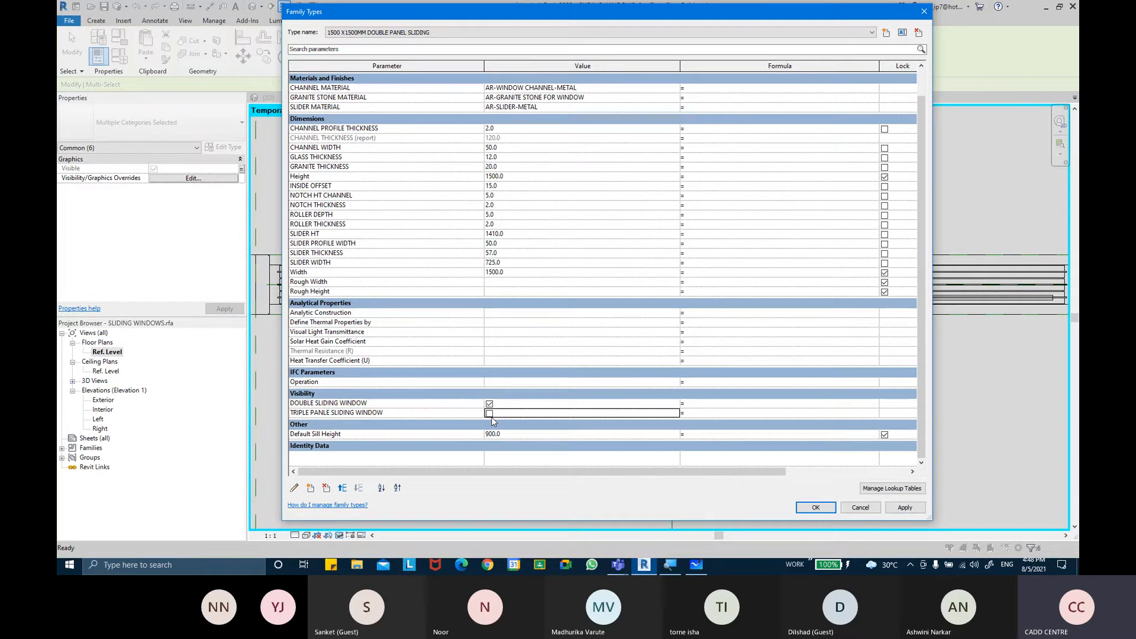
left_click(893, 513)
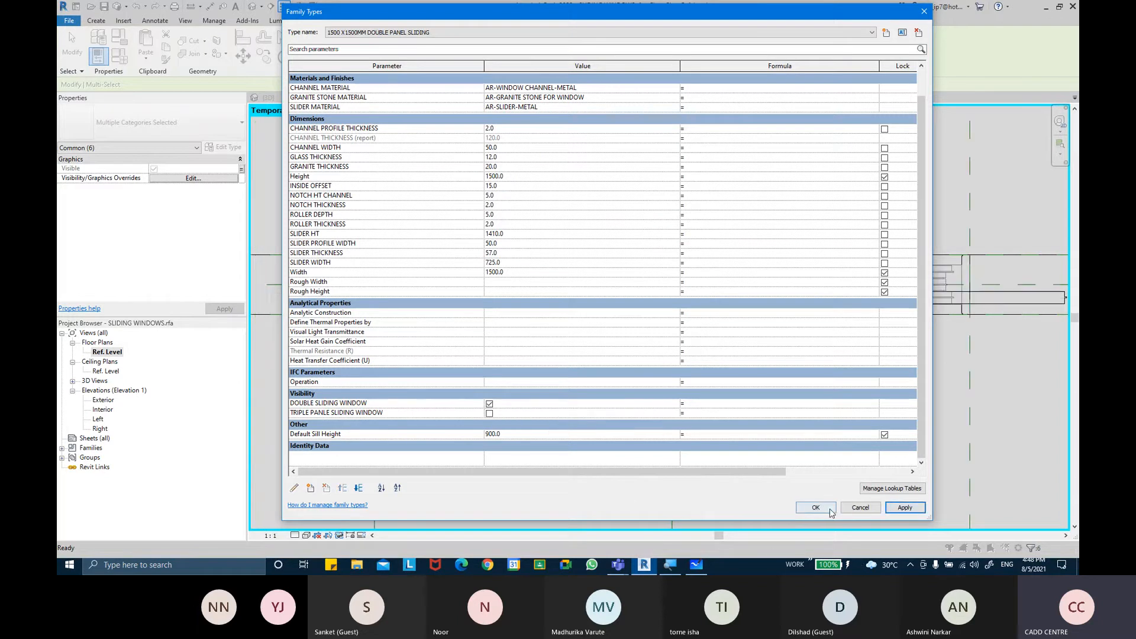
left_click_drag(620, 16, 586, 144)
left_click(892, 140)
key("Escape")
Select the right slider in the plan to check its position
left_click(935, 283)
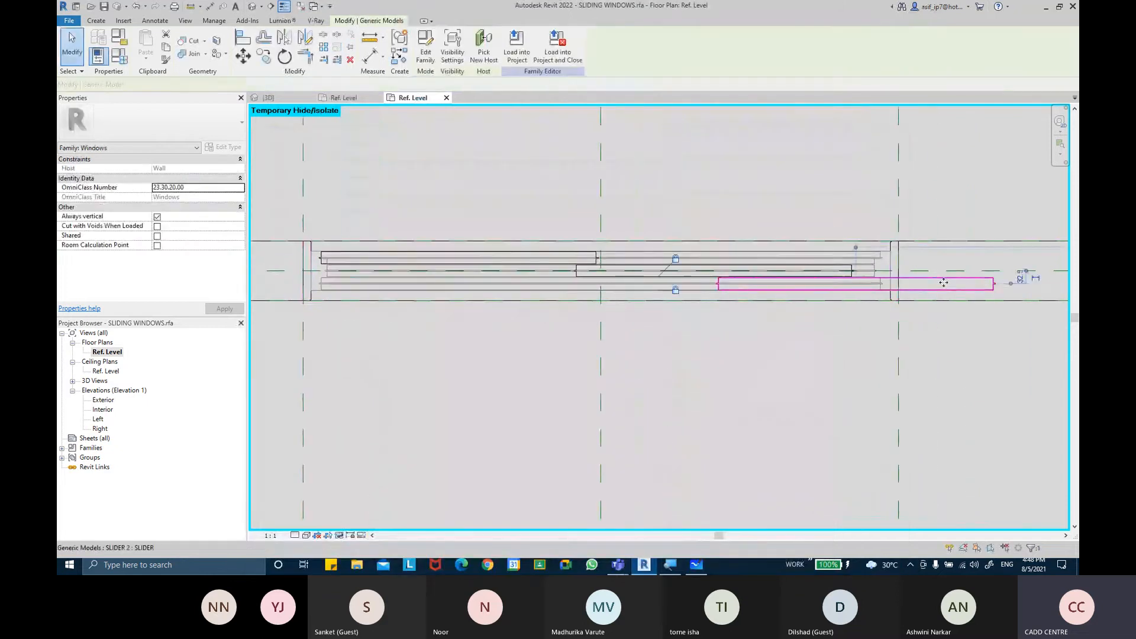
middle_click_drag(940, 279, 802, 368)
scroll(824, 300, "down", 2)
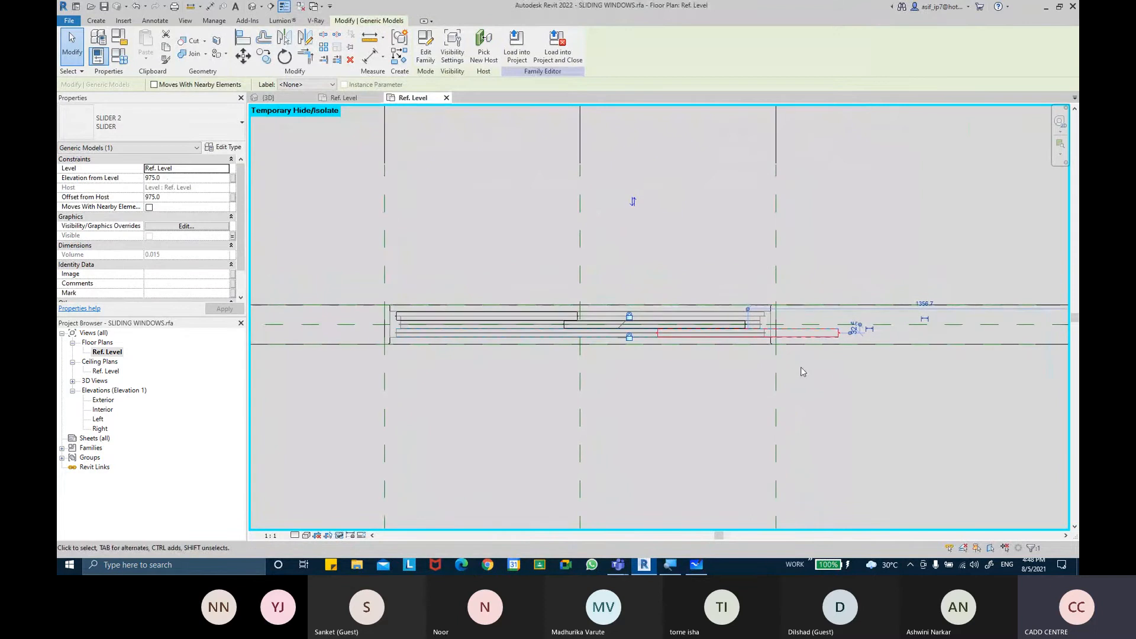
left_click(802, 371)
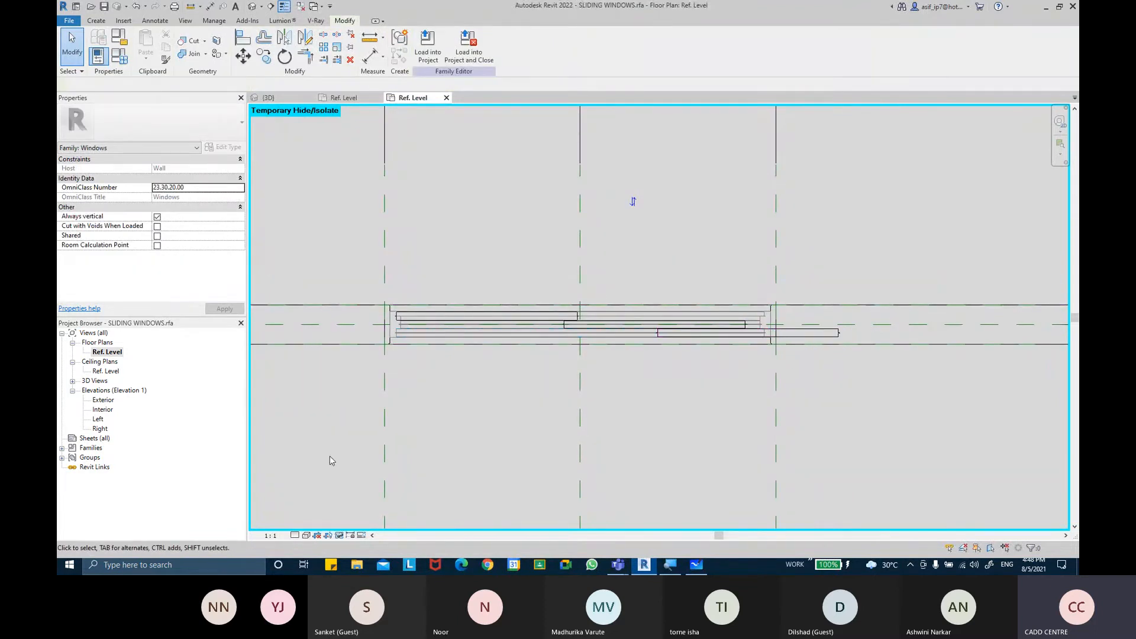
middle_click_drag(536, 462, 528, 458)
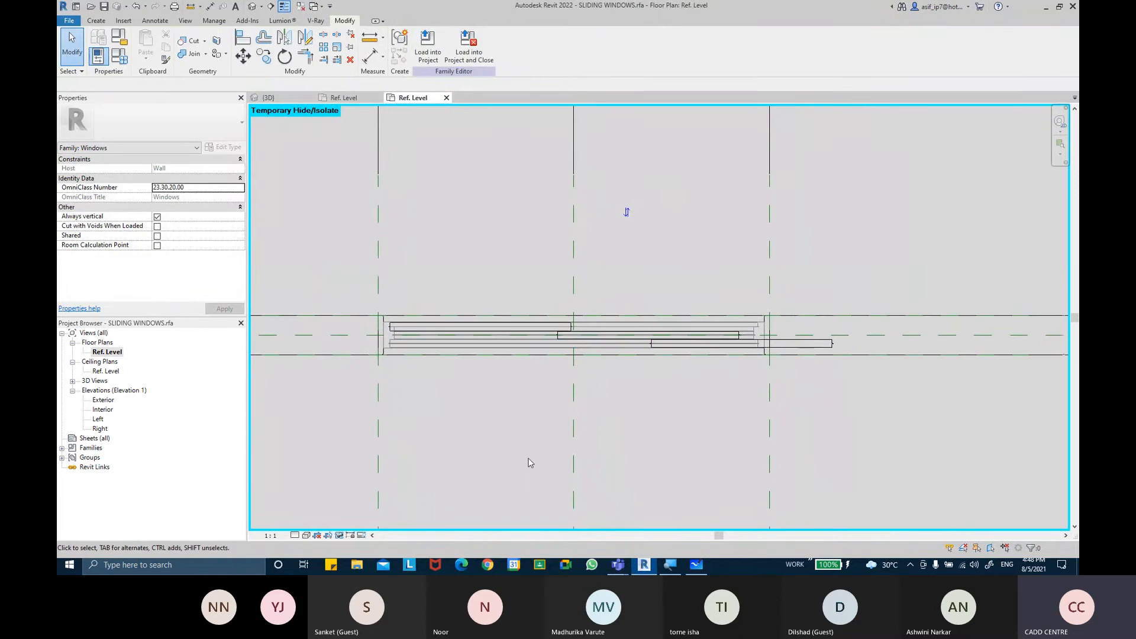
Switch to the 2100 X 1500MM TRIPLE PANEL SLIDING type, apply it, and close Family Types
left_click(123, 62)
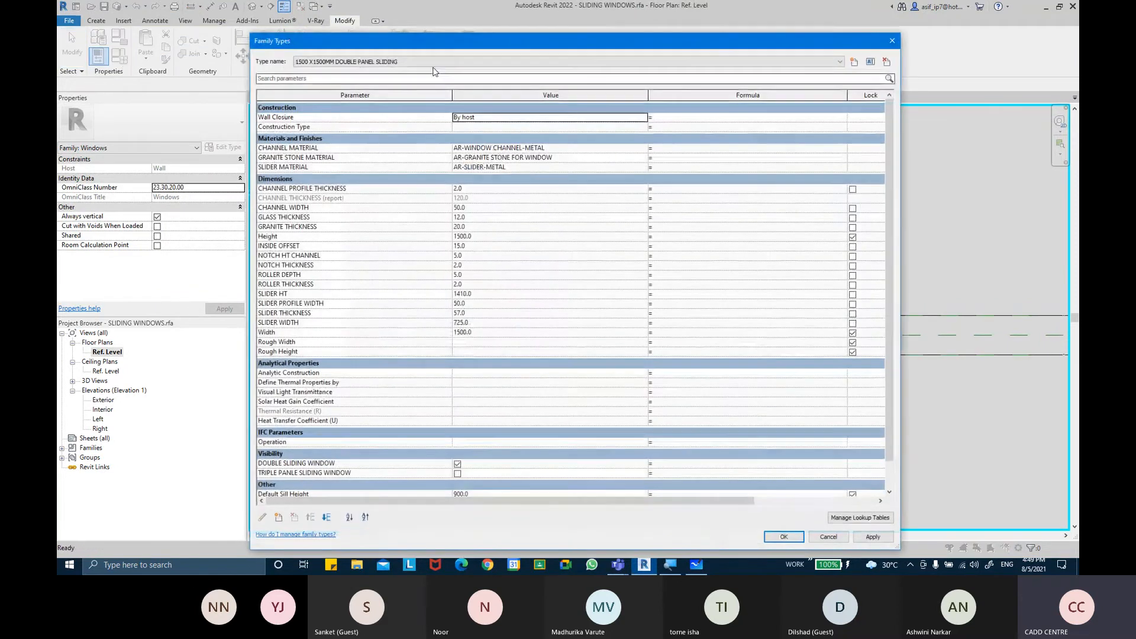
left_click(432, 61)
left_click(433, 81)
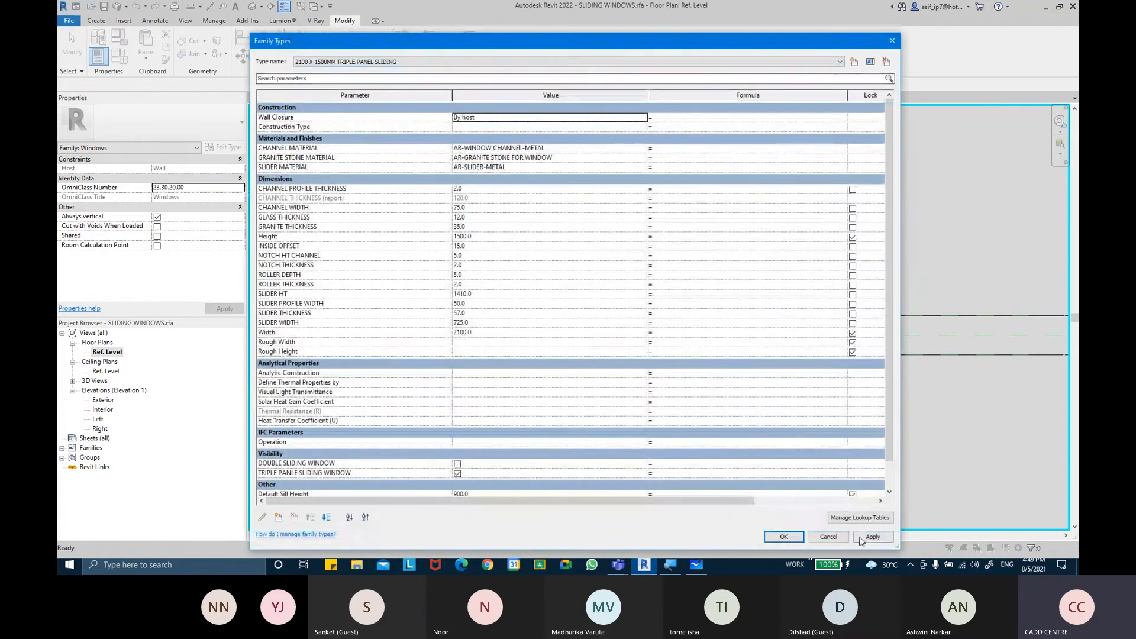
left_click(797, 538)
left_click(500, 333)
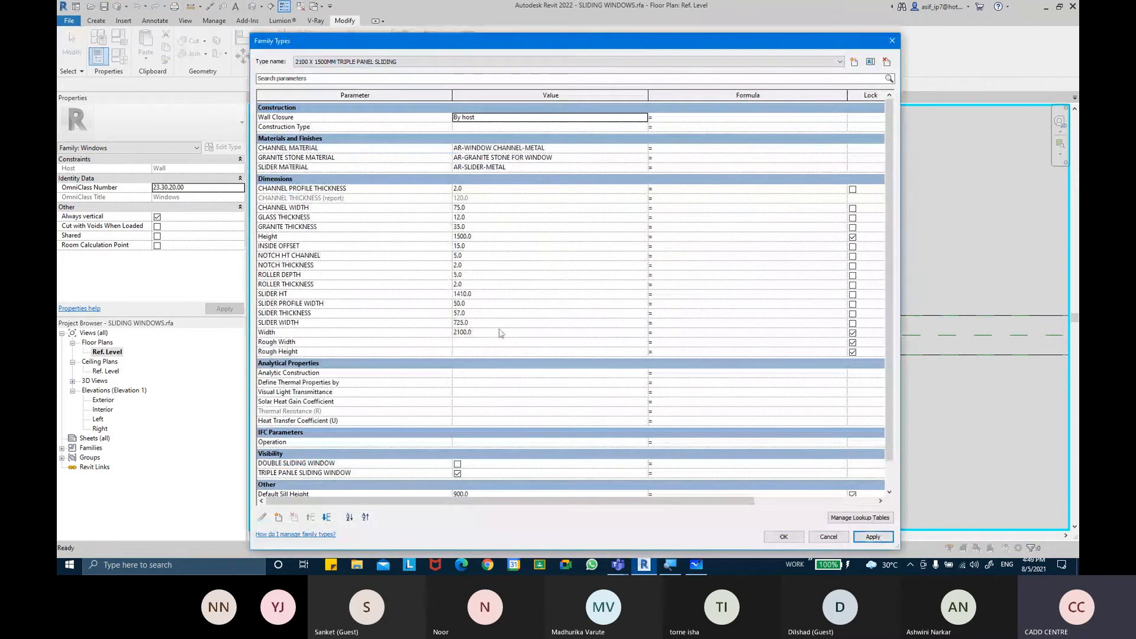
left_click(780, 535)
Review the triple panel window in plan and reopen Family Types to check its values
scroll(736, 386, "up", 1)
middle_click_drag(692, 375, 770, 397)
scroll(764, 390, "down", 2)
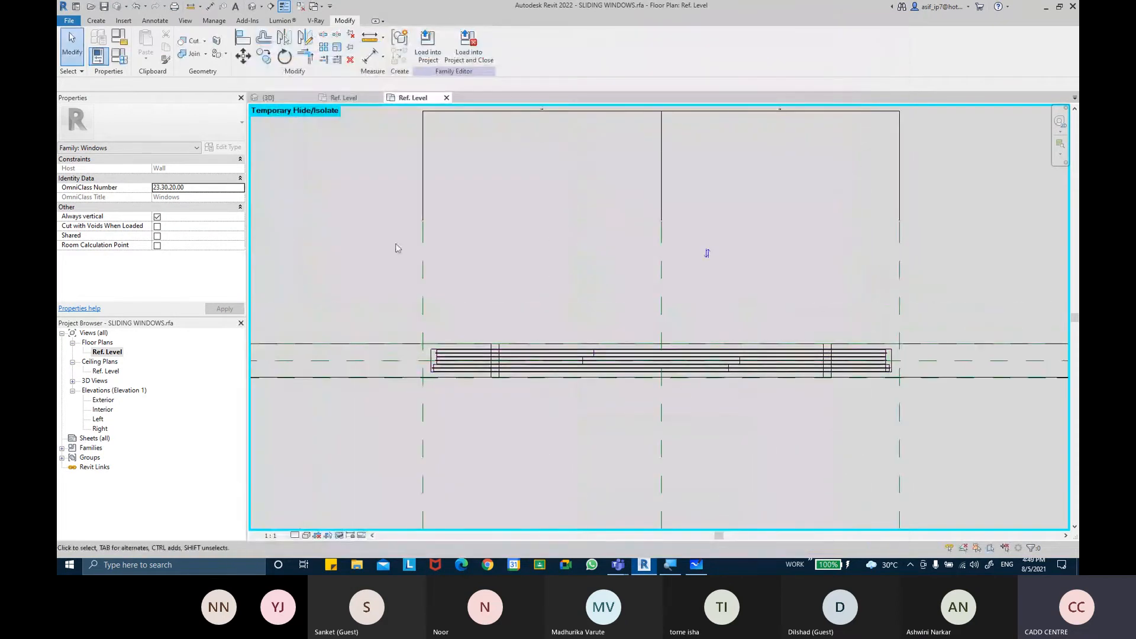
left_click(130, 61)
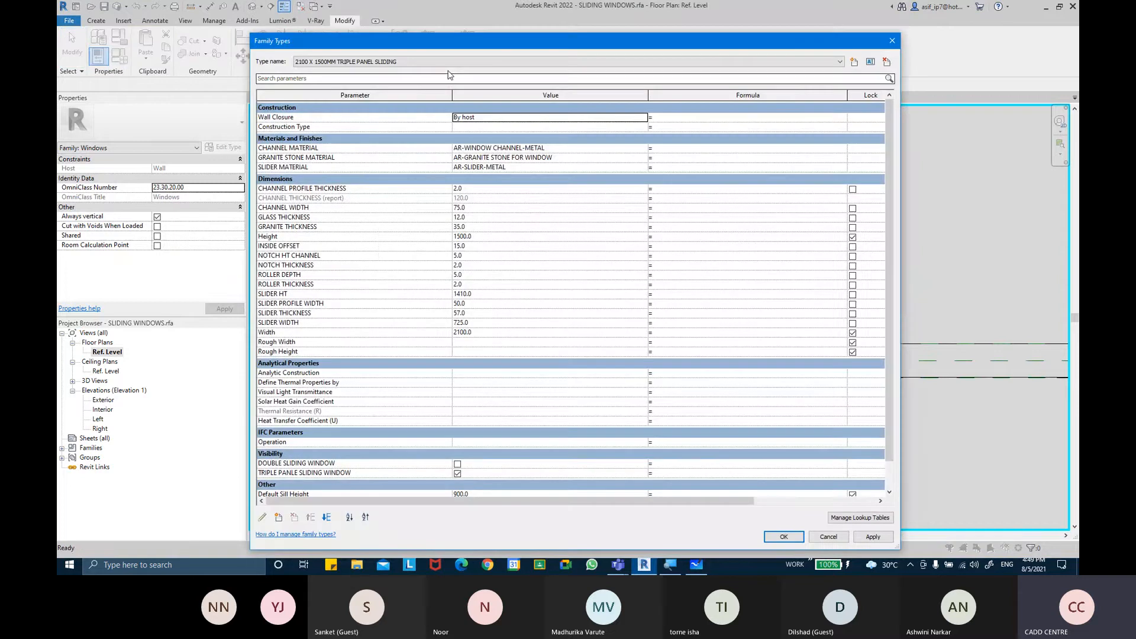
left_click(782, 537)
left_click(972, 347)
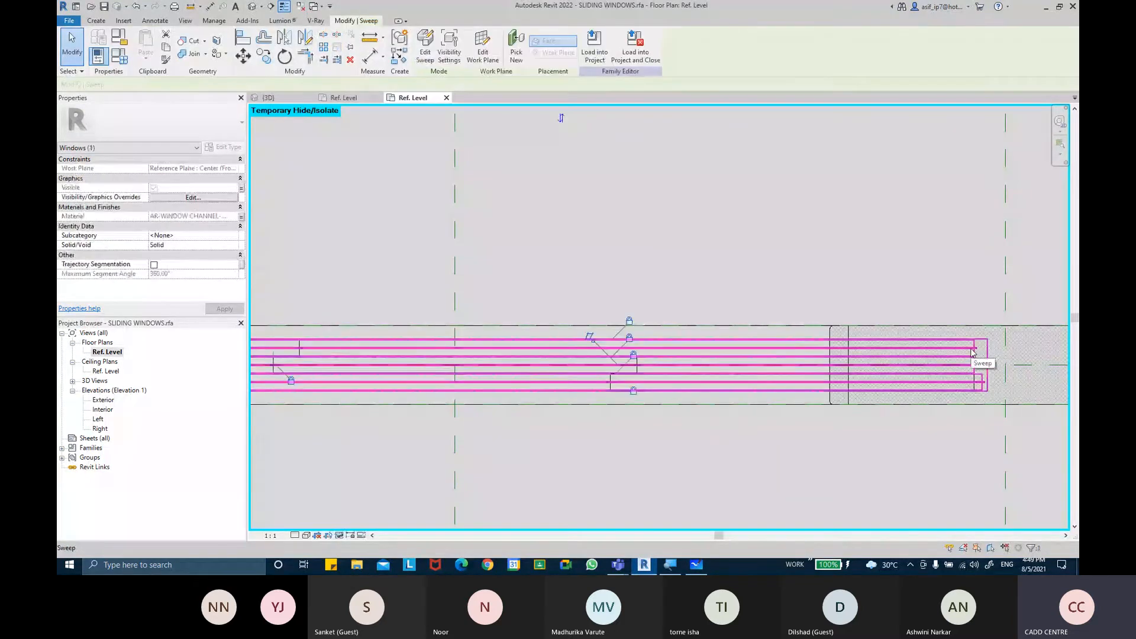
middle_click_drag(972, 348, 841, 336)
scroll(840, 336, "up", 2)
scroll(849, 337, "down", 5)
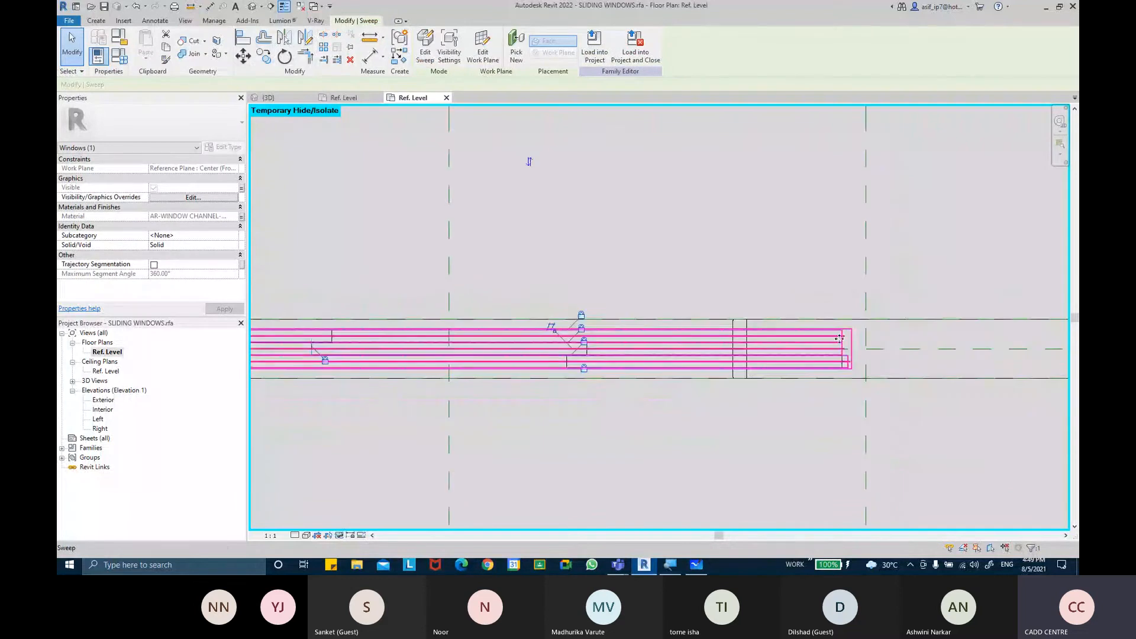
scroll(484, 355, "up", 2)
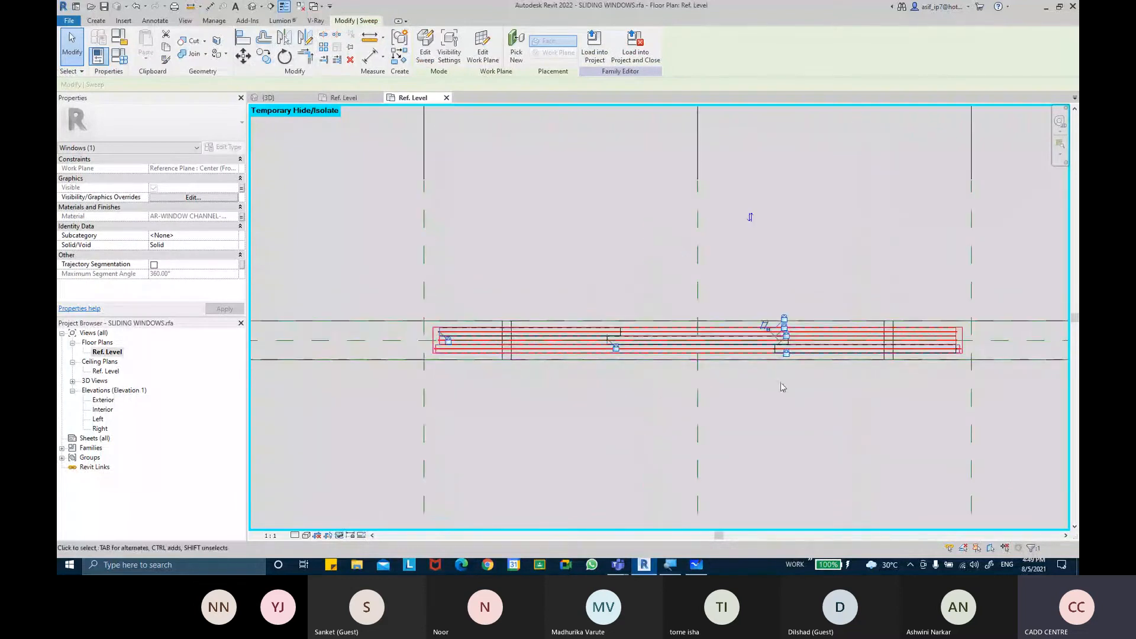
left_click(805, 382)
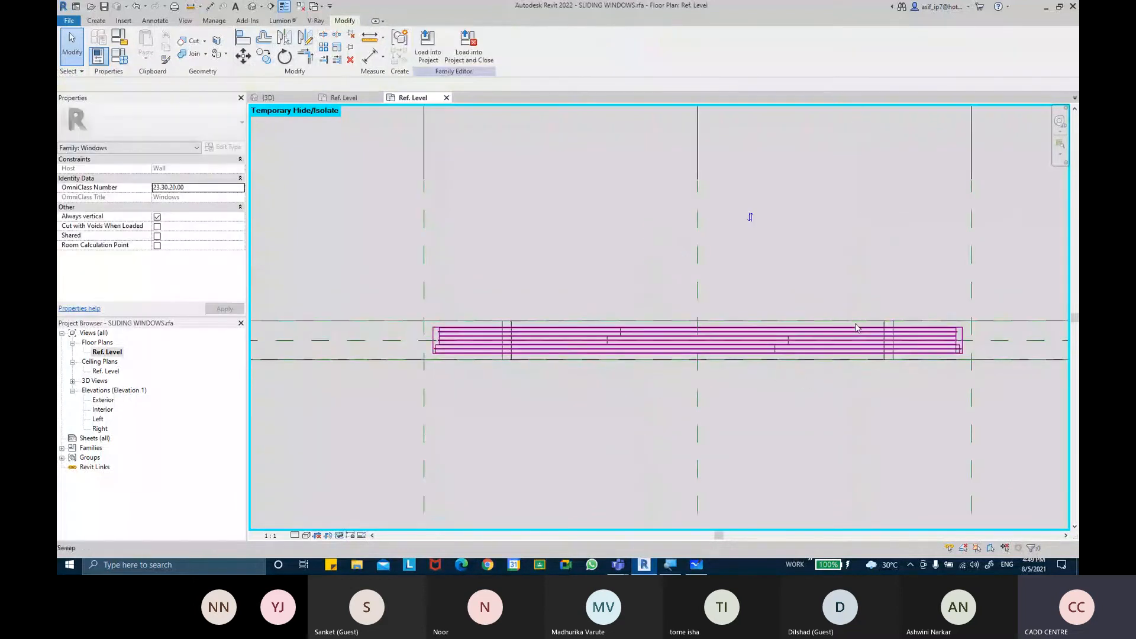
key("ctrl+z")
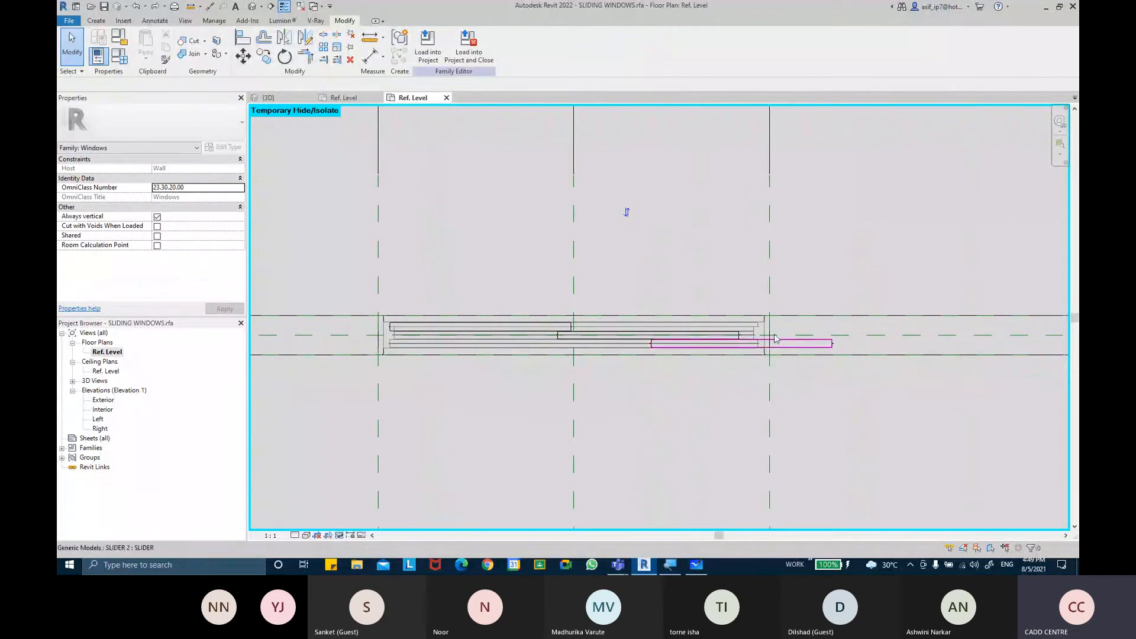
scroll(761, 336, "up", 2)
middle_click_drag(713, 347, 868, 352)
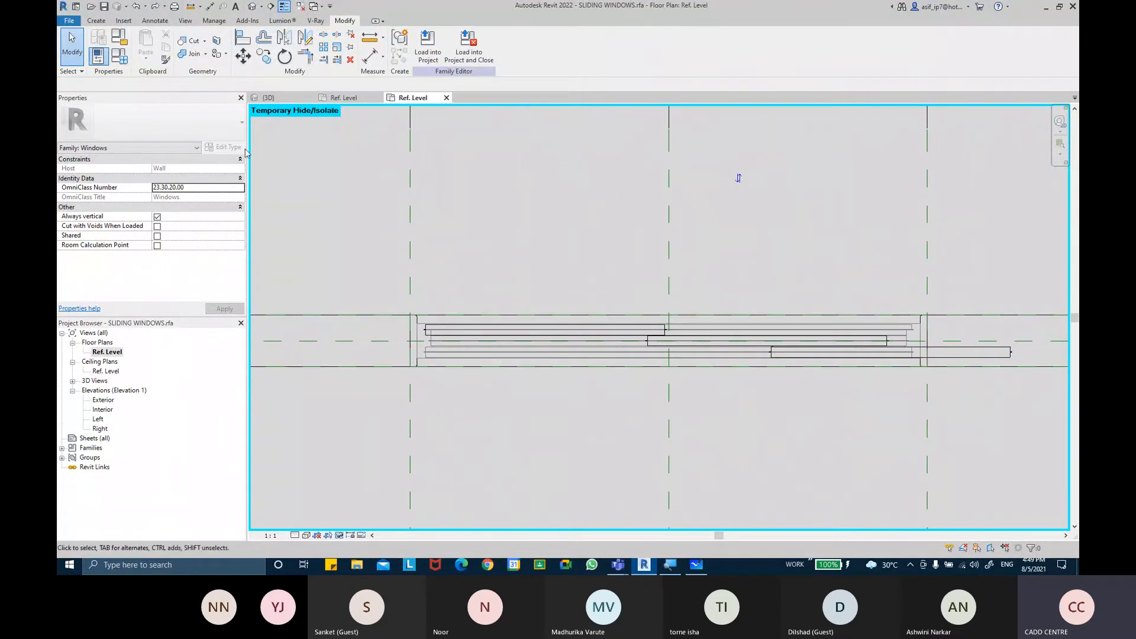
key("ctrl+z")
Open the channel sweep for editing and enter its profile sketch
scroll(563, 312, "down", 4)
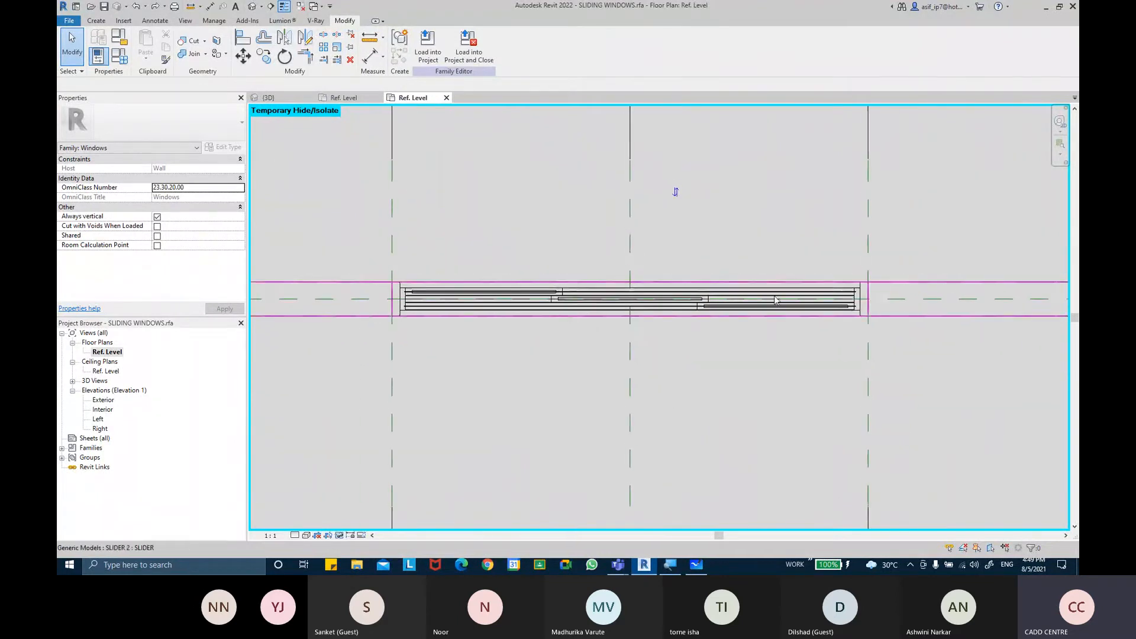
scroll(822, 297, "up", 3)
double_click(871, 302)
scroll(875, 303, "up", 2)
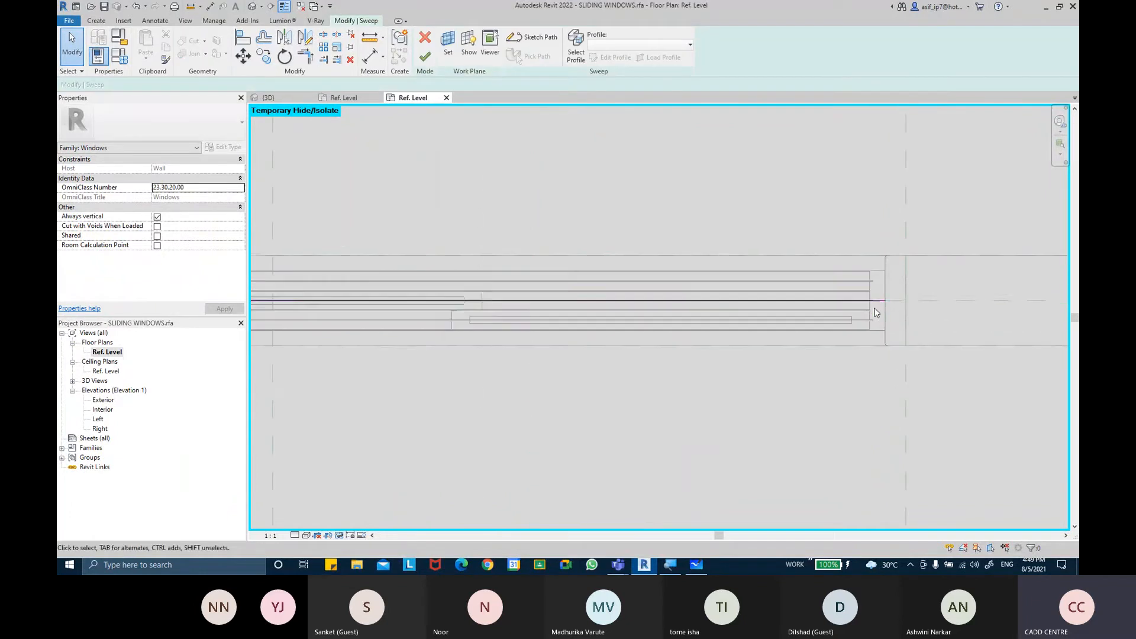
double_click(870, 307)
left_click(396, 379)
scroll(678, 318, "down", 2)
double_click(397, 304)
scroll(369, 254, "up", 4)
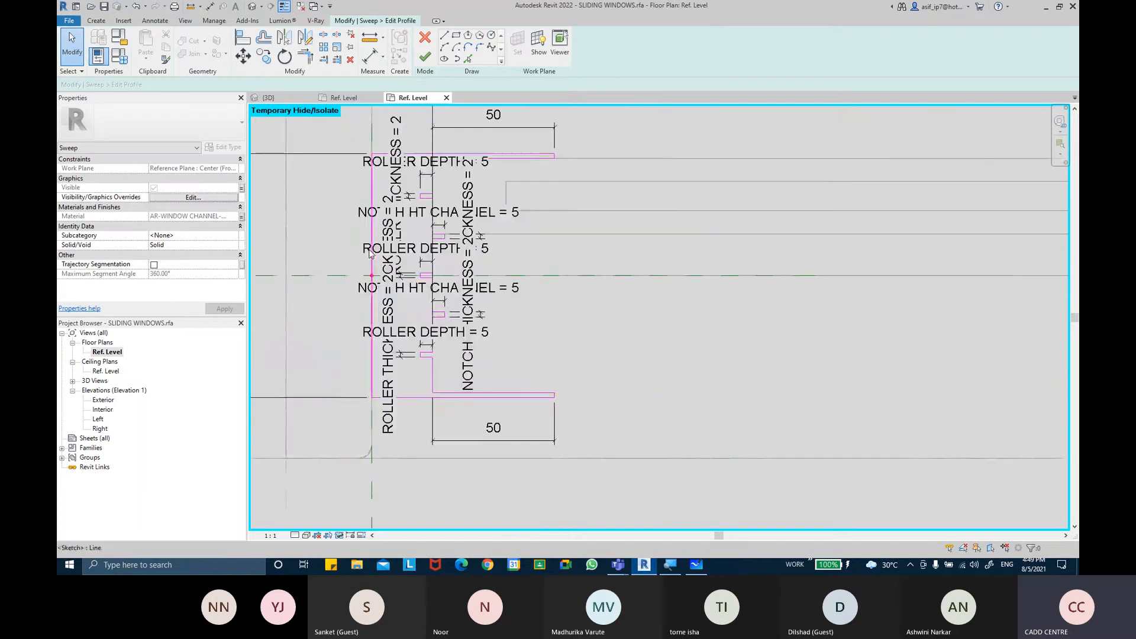
Inspect the channel profile's sketch lines and parameter dimensions
scroll(390, 263, "up", 2)
left_click_drag(411, 274, 453, 288)
left_click_drag(419, 284, 410, 283)
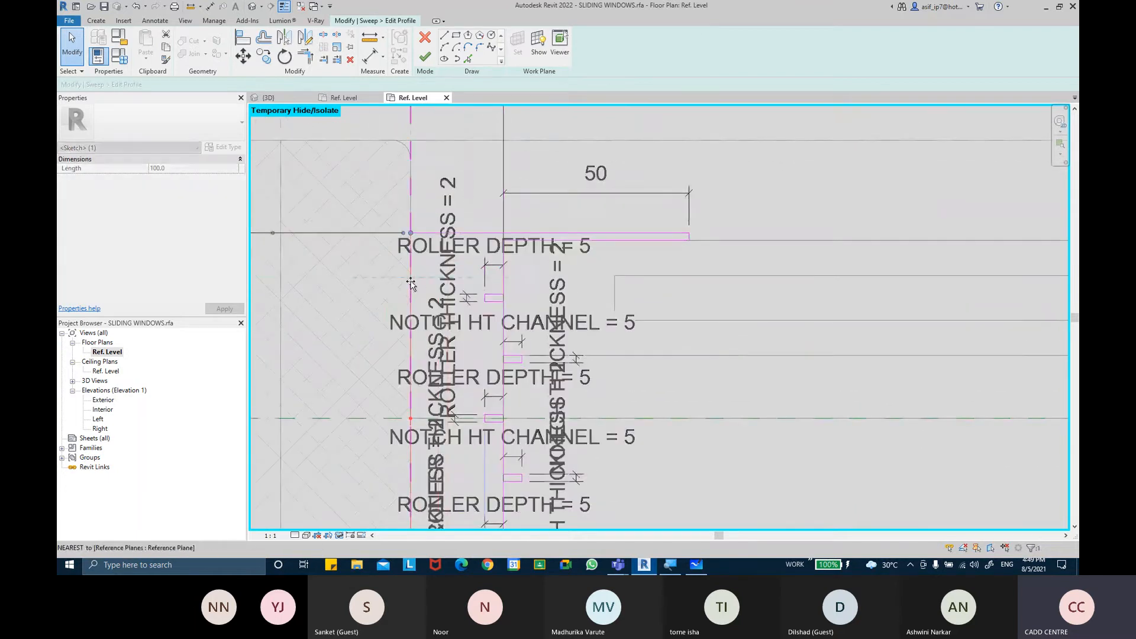
left_click(429, 336)
scroll(484, 290, "down", 6)
middle_click_drag(525, 288, 522, 290)
scroll(550, 296, "down", 2)
middle_click_drag(585, 313, 570, 315)
scroll(577, 331, "up", 4)
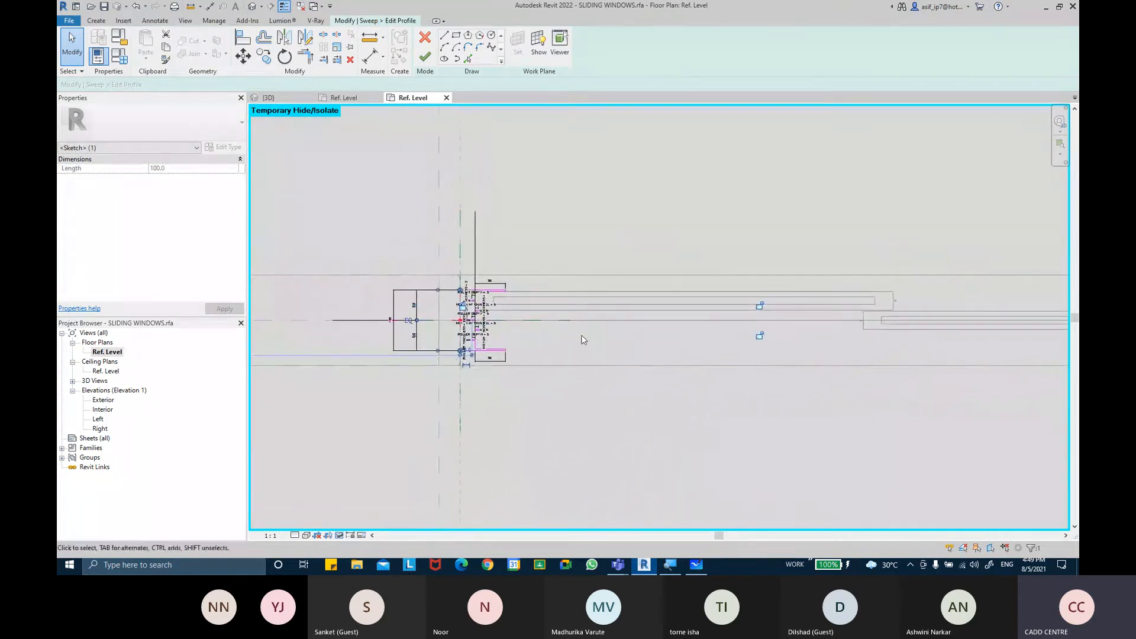
Add an aligned dimension from the channel profile's lower flange to the reference plane below
left_click(370, 56)
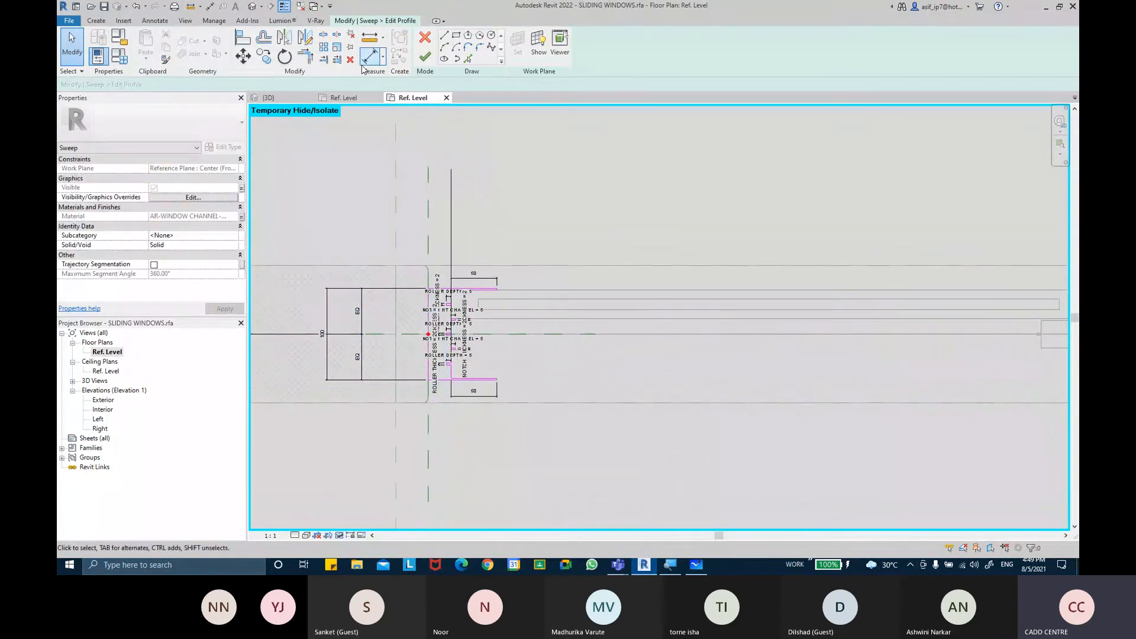
scroll(476, 436, "up", 4)
scroll(630, 388, "down", 2)
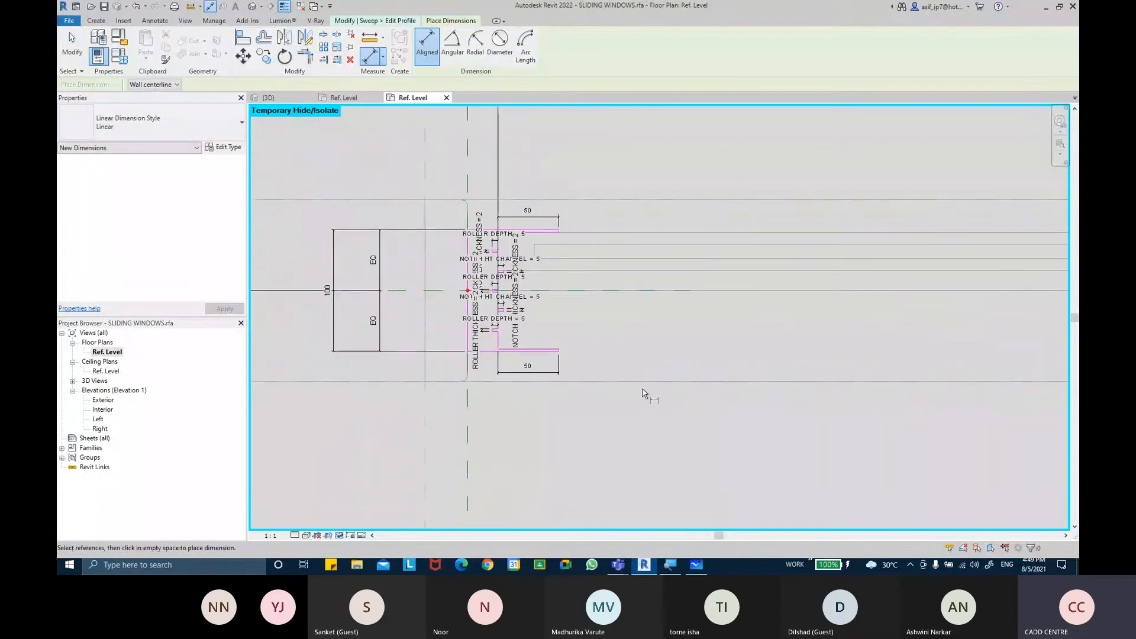
left_click(651, 381)
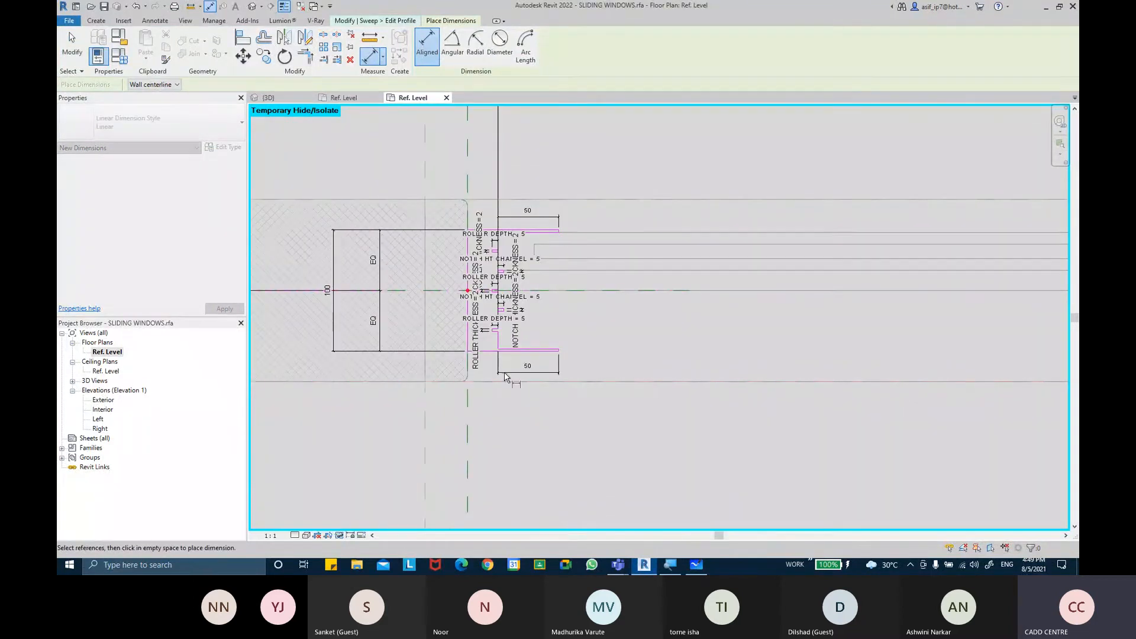
scroll(503, 374, "up", 2)
left_click(487, 345)
left_click(744, 331)
key("Escape")
key("Escape")
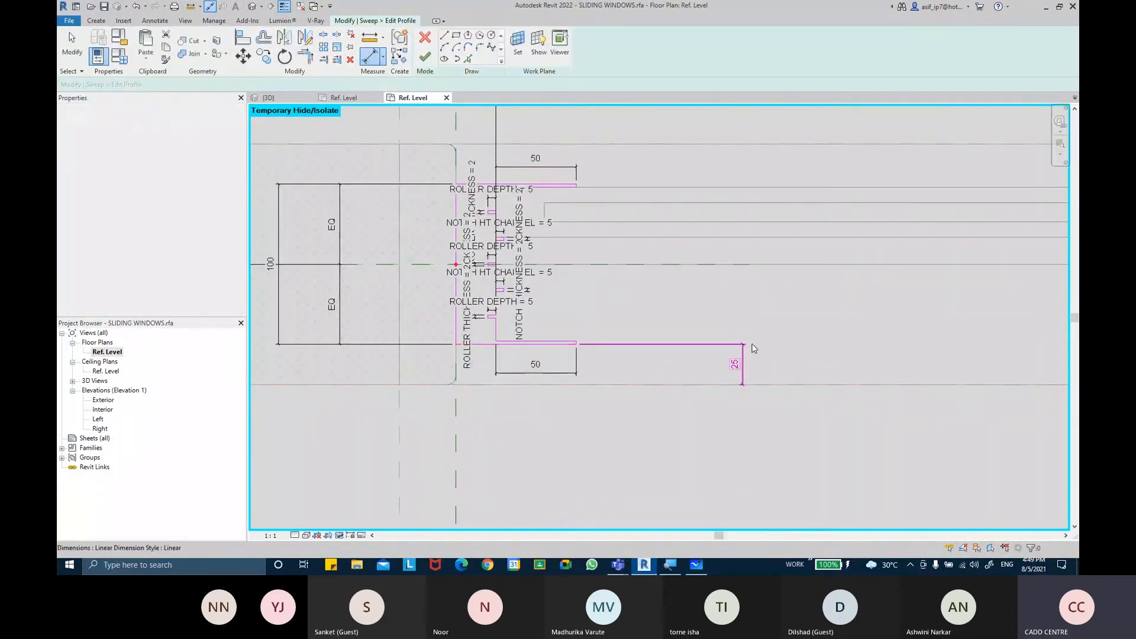
left_click(501, 54)
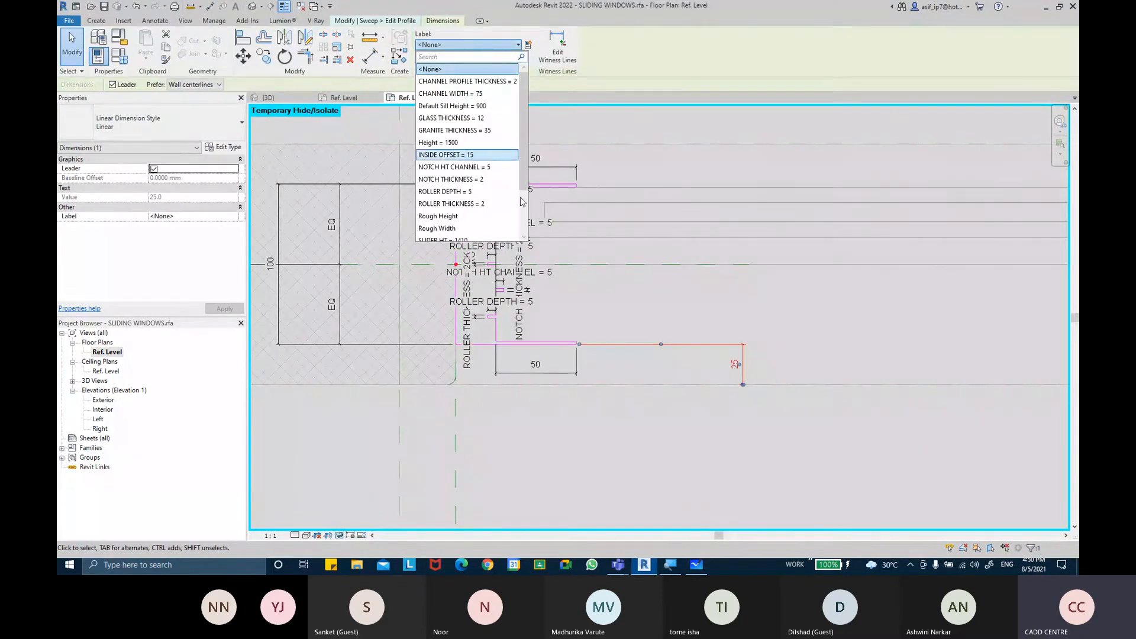
left_click(467, 155)
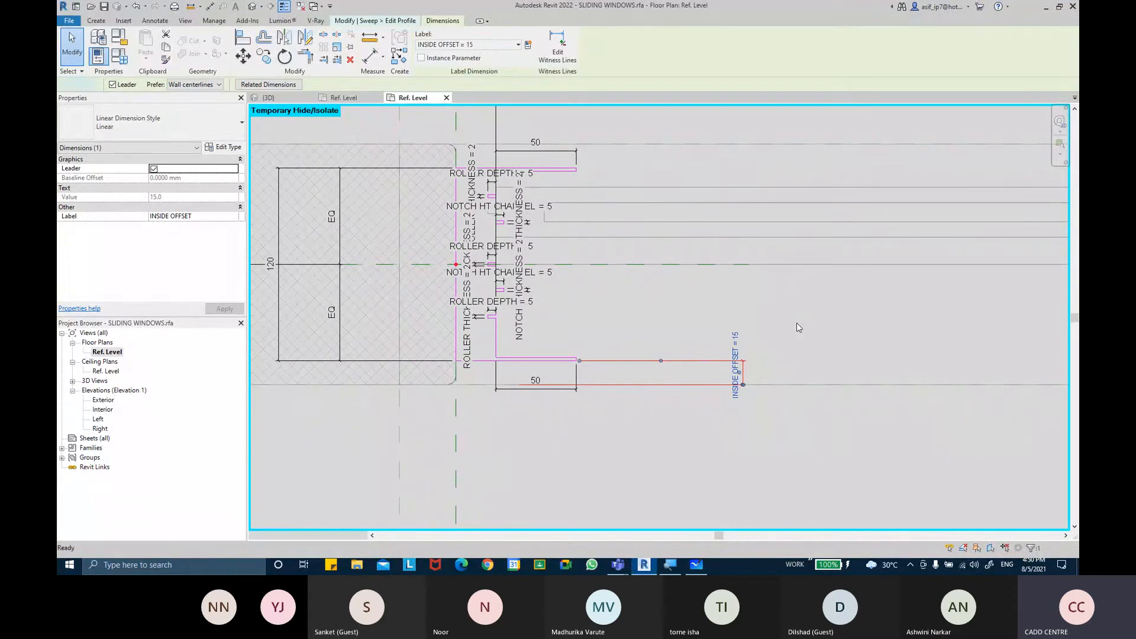
key("ctrl+z")
Finish editing the channel profile and the sweep
scroll(710, 360, "down", 3)
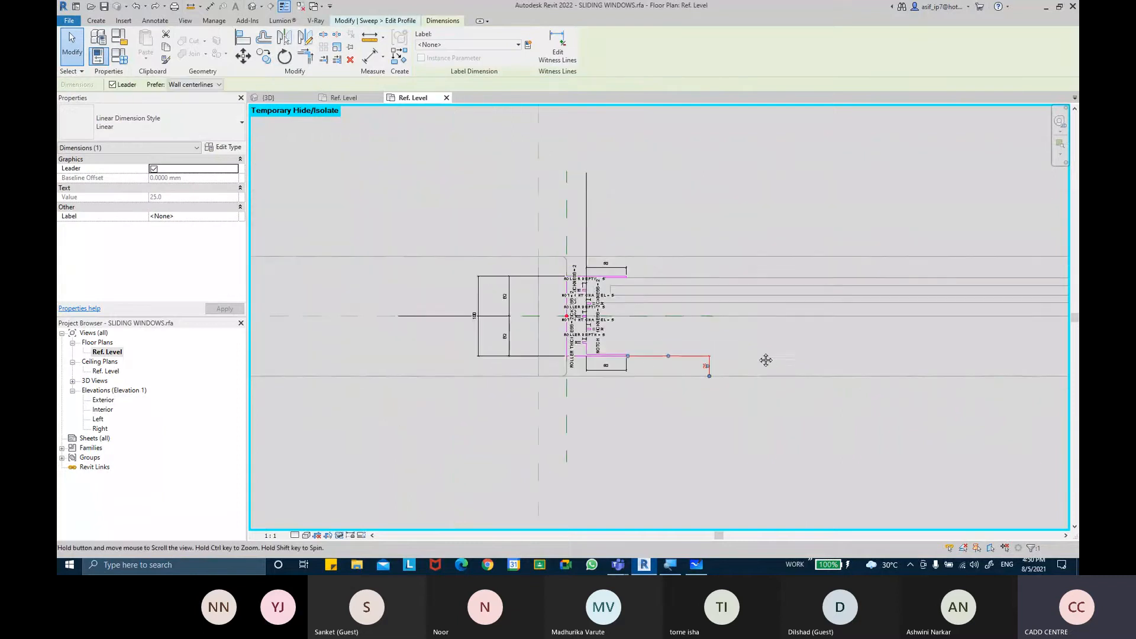
scroll(828, 337, "up", 1)
scroll(889, 312, "up", 1)
left_click(920, 339)
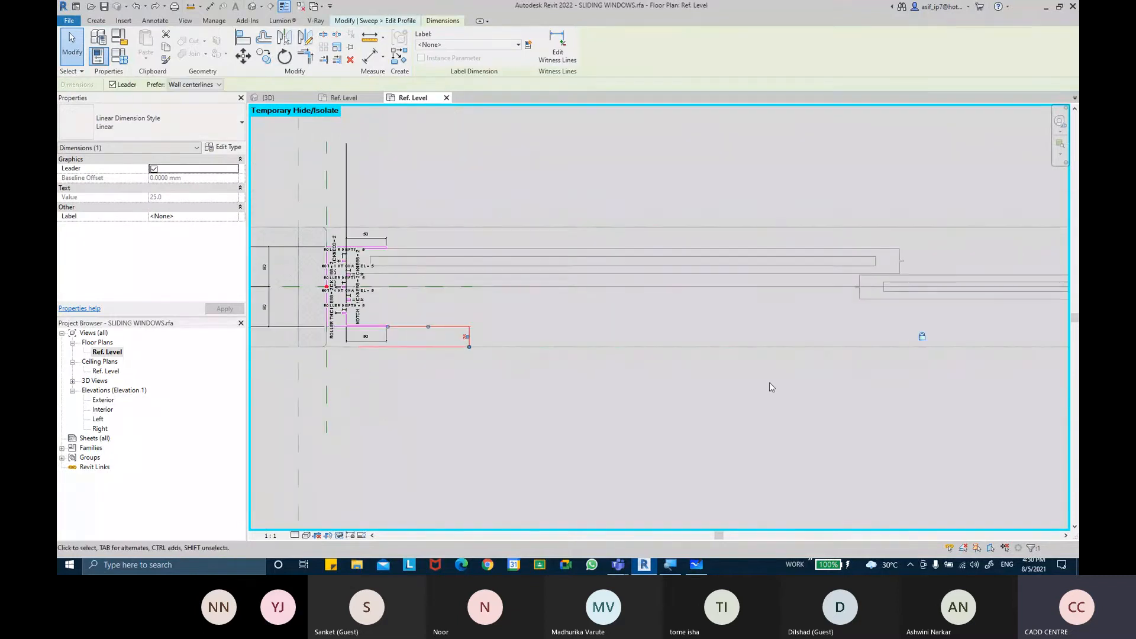
middle_click_drag(698, 393, 753, 393)
middle_click_drag(568, 370, 697, 389)
scroll(611, 362, "up", 1)
left_click(607, 349)
middle_click_drag(618, 354, 627, 366)
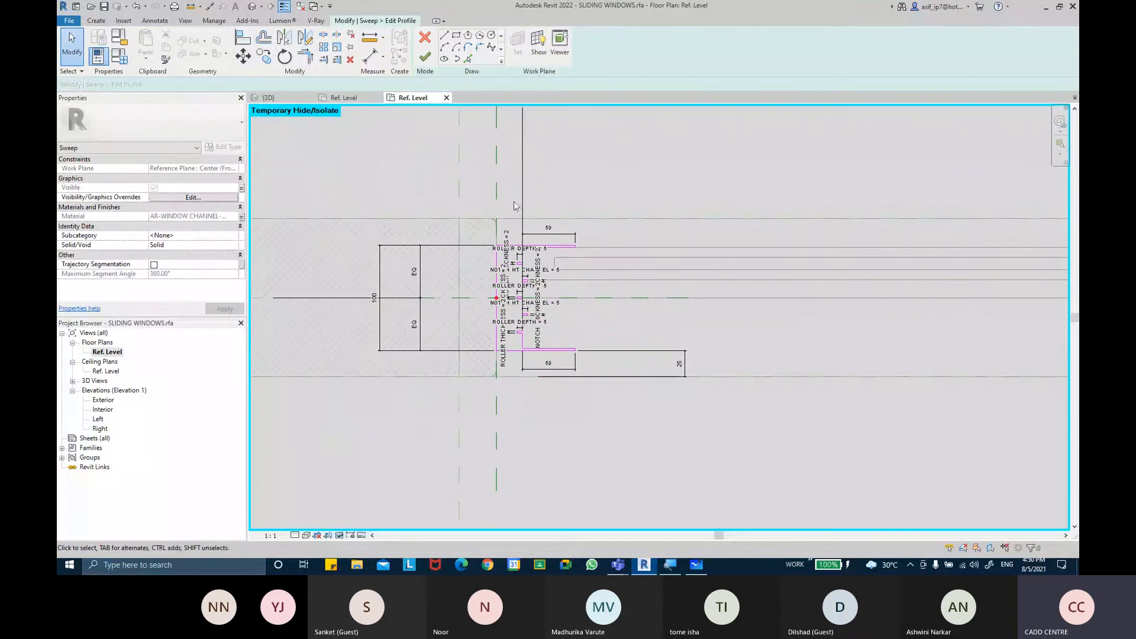
left_click(419, 67)
left_click(425, 56)
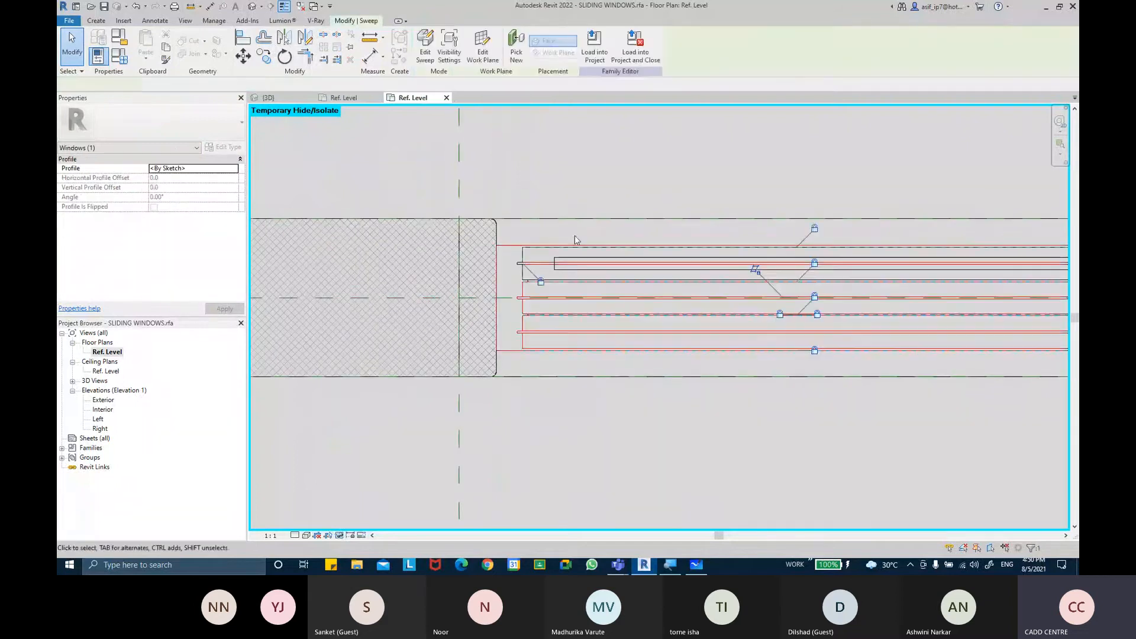
Check the edited channel sweep against the sliders in the plan
scroll(591, 331, "down", 2)
middle_click_drag(599, 385, 434, 325)
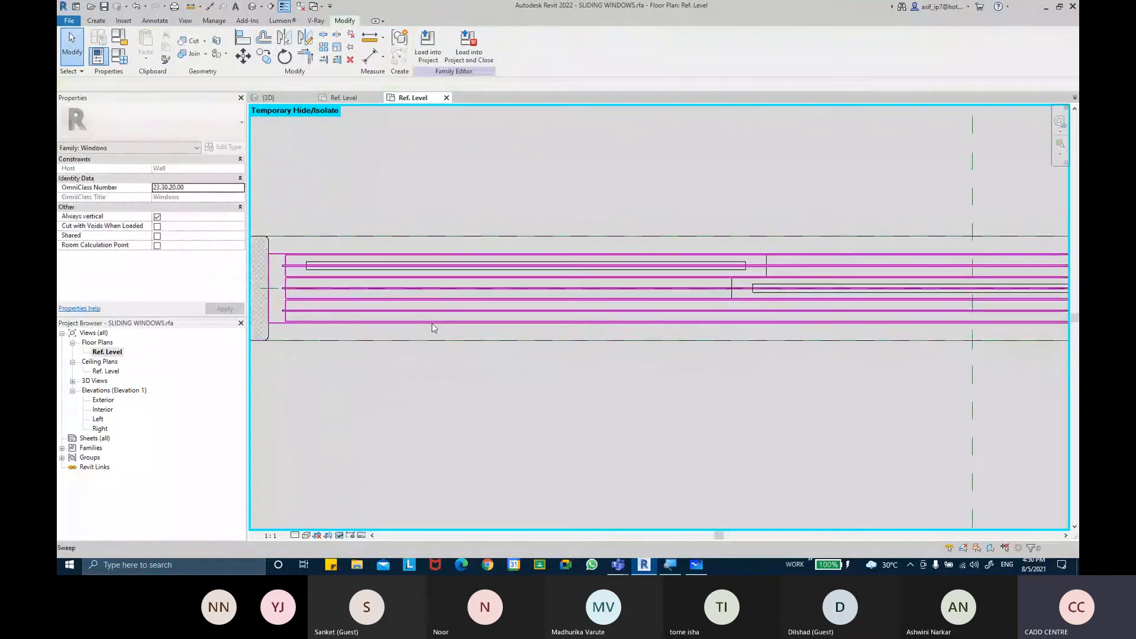
left_click(434, 325)
scroll(440, 375, "down", 2)
scroll(445, 376, "down", 1)
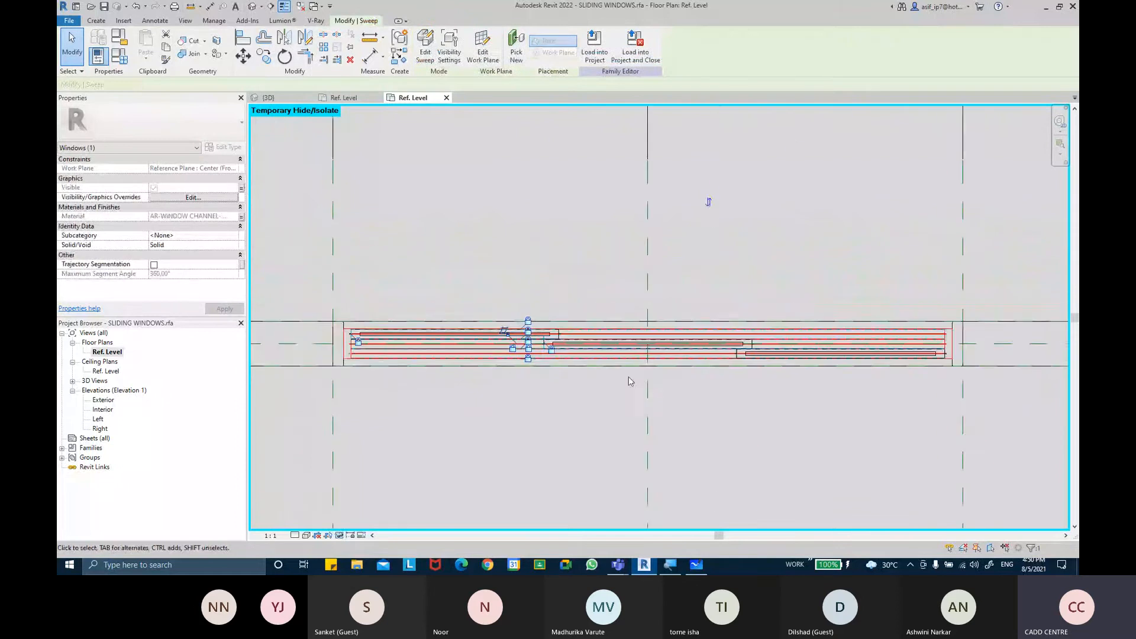
scroll(630, 382, "up", 1)
left_click(347, 199)
For the 1500 X 1500MM DOUBLE PANEL SLIDING type, clear the TRIPLE PANLE SLIDING WINDOW parameter and apply the change
left_click(119, 56)
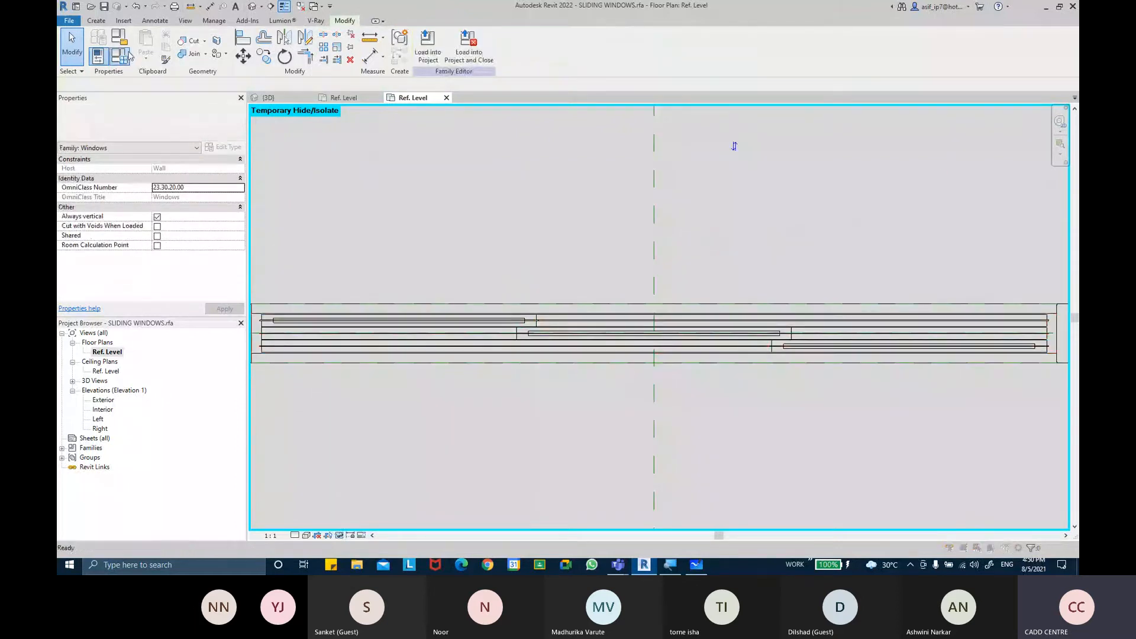
scroll(445, 316, "down", 3)
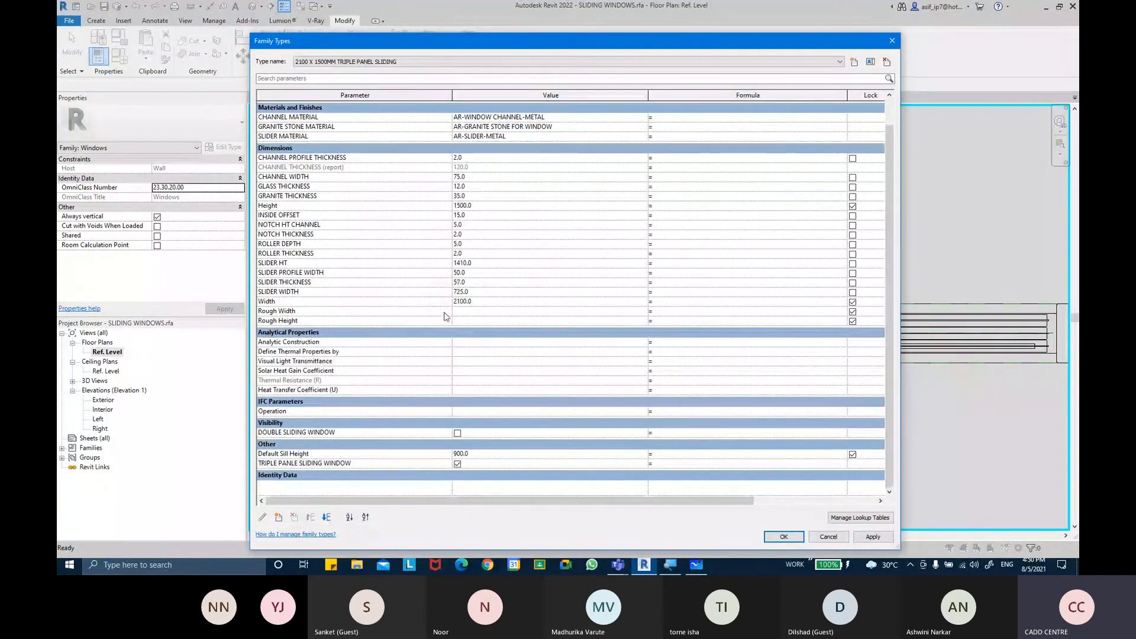
scroll(445, 316, "up", 1)
left_click(405, 62)
left_click(406, 76)
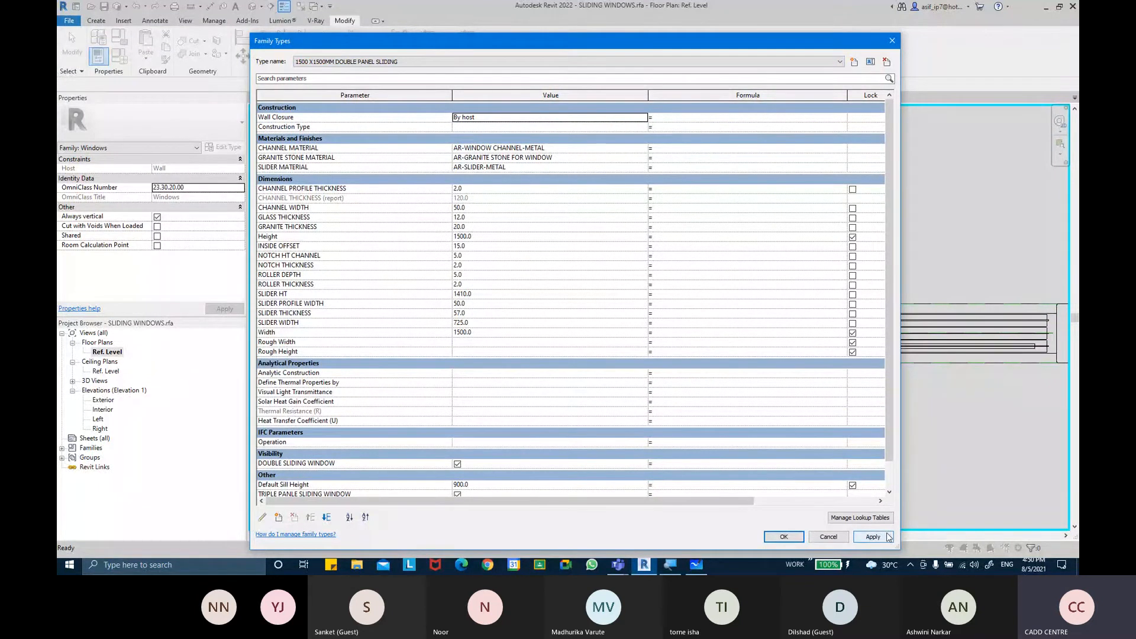
scroll(474, 384, "down", 1)
left_click(458, 464)
left_click(872, 537)
left_click(790, 537)
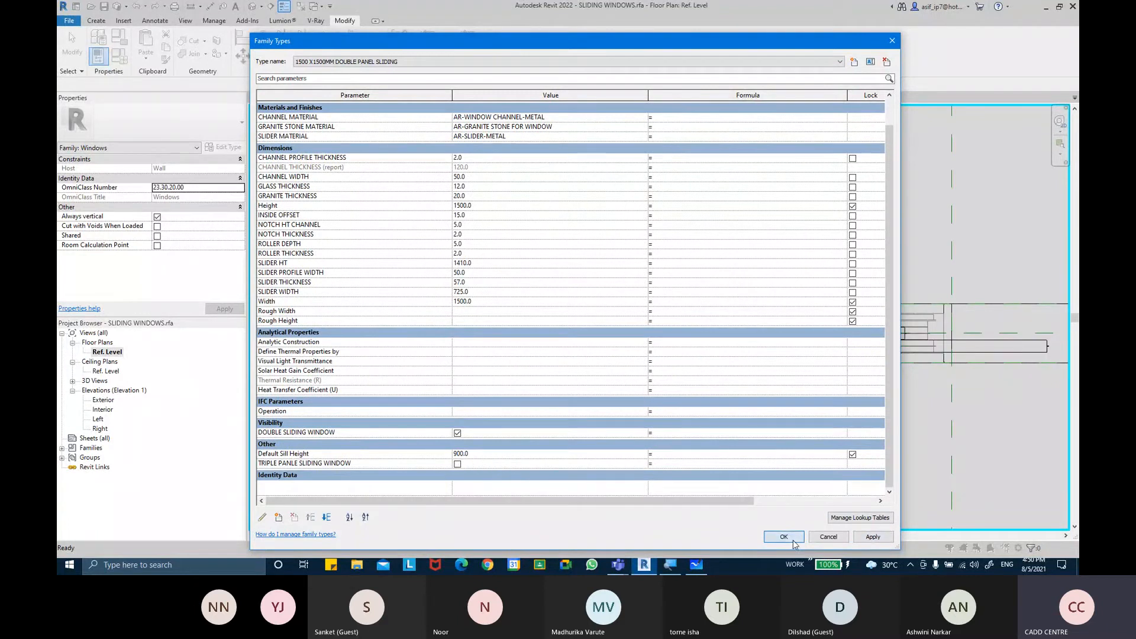
Switch the family to the 2100 X 1500MM TRIPLE PANEL SLIDING type and apply it
left_click(119, 56)
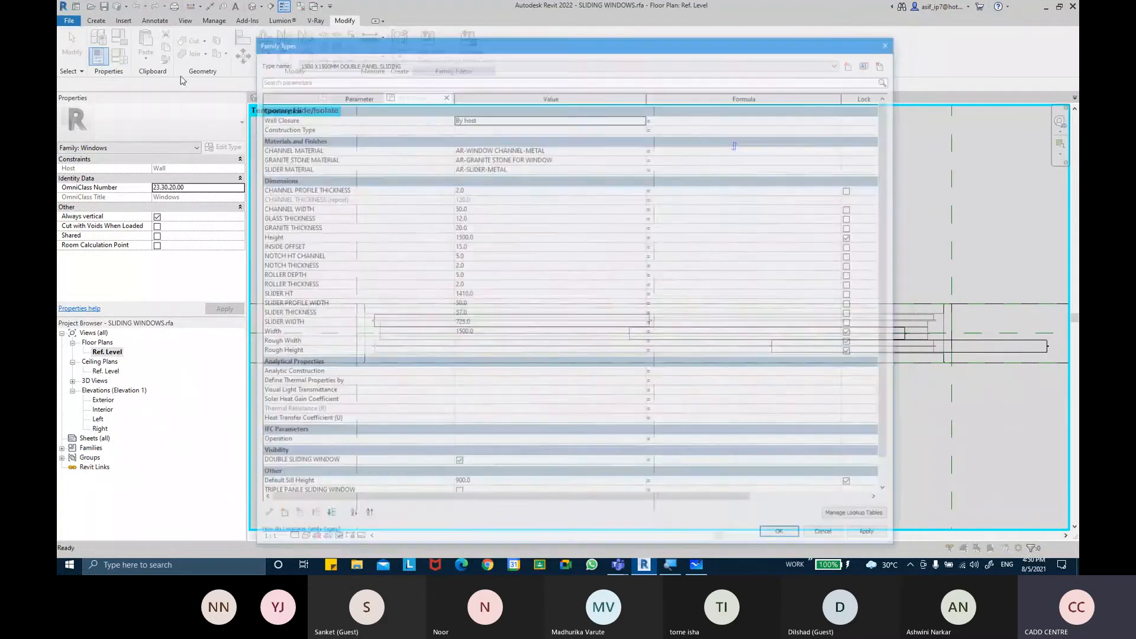
left_click(355, 61)
left_click(355, 79)
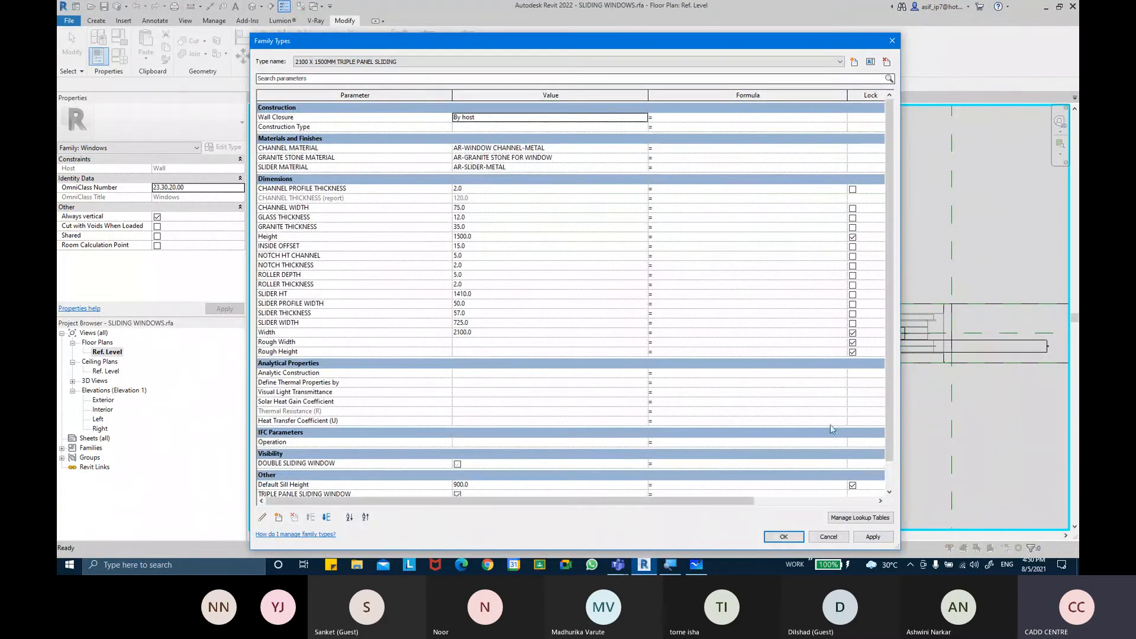
left_click(883, 539)
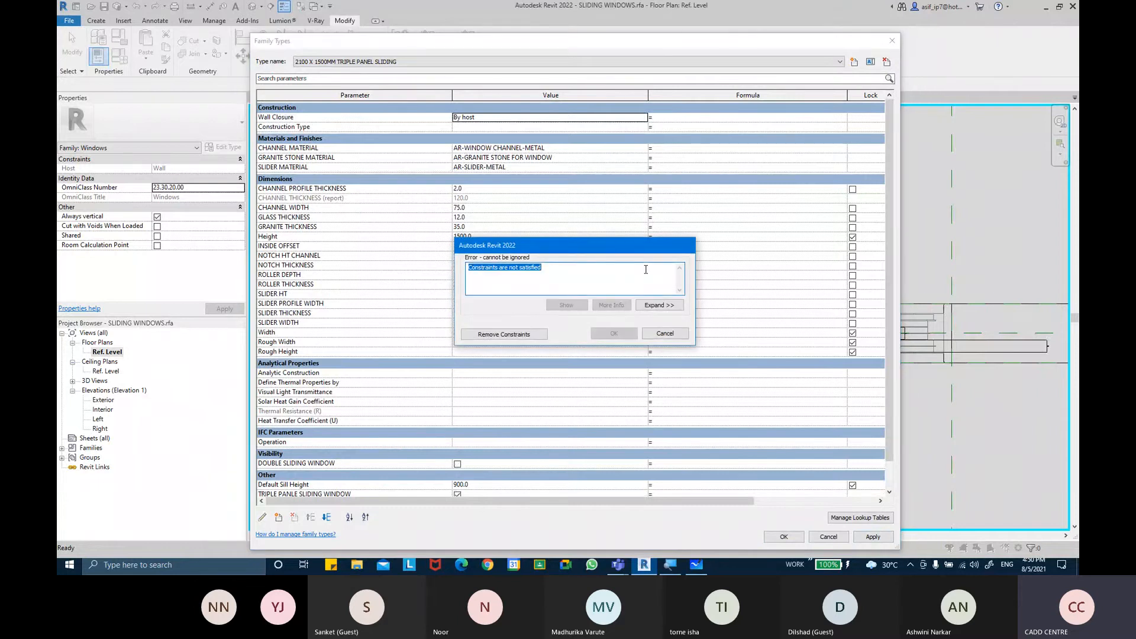
left_click(664, 334)
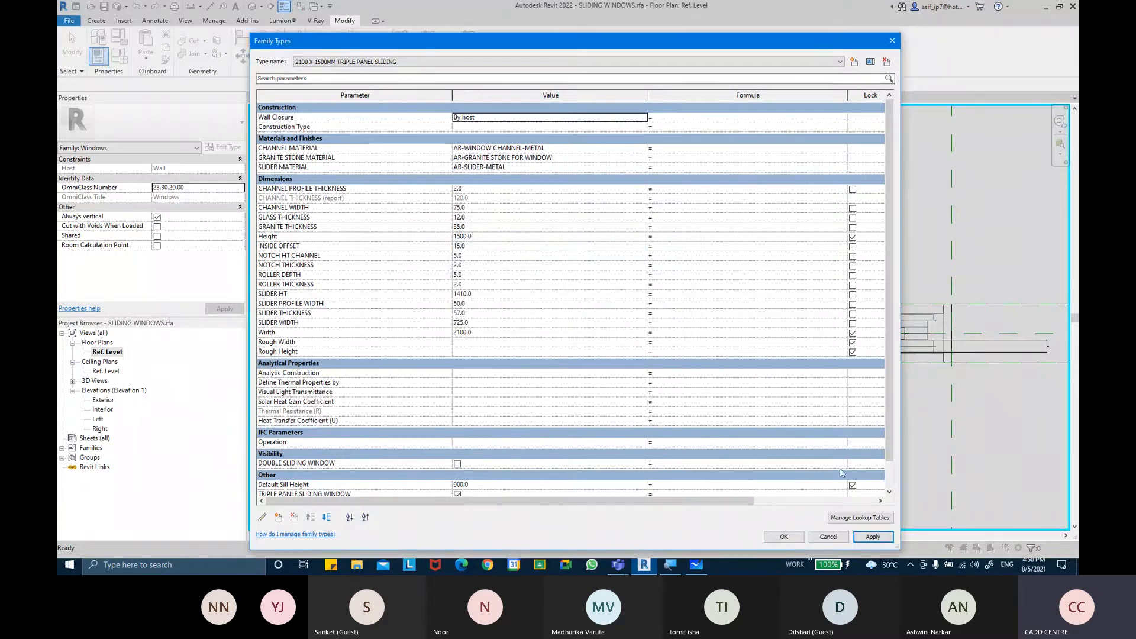
left_click(880, 540)
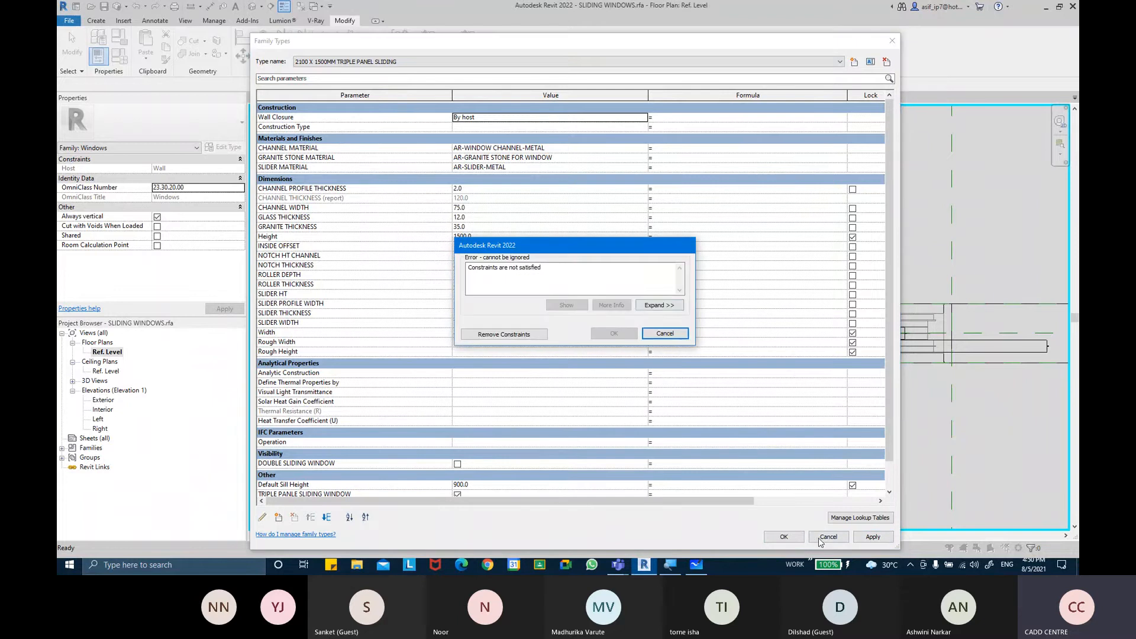
Inspect the elements listed in the unsatisfied-constraints error, remove the constraints and close Family Types
left_click(659, 305)
left_click(488, 218)
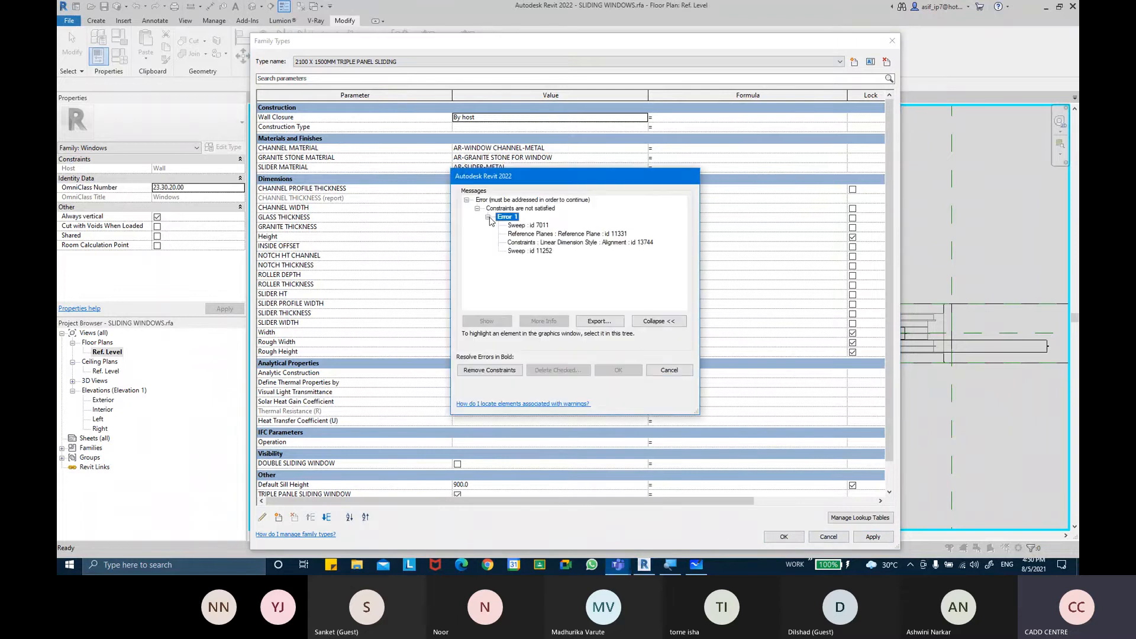
left_click(568, 236)
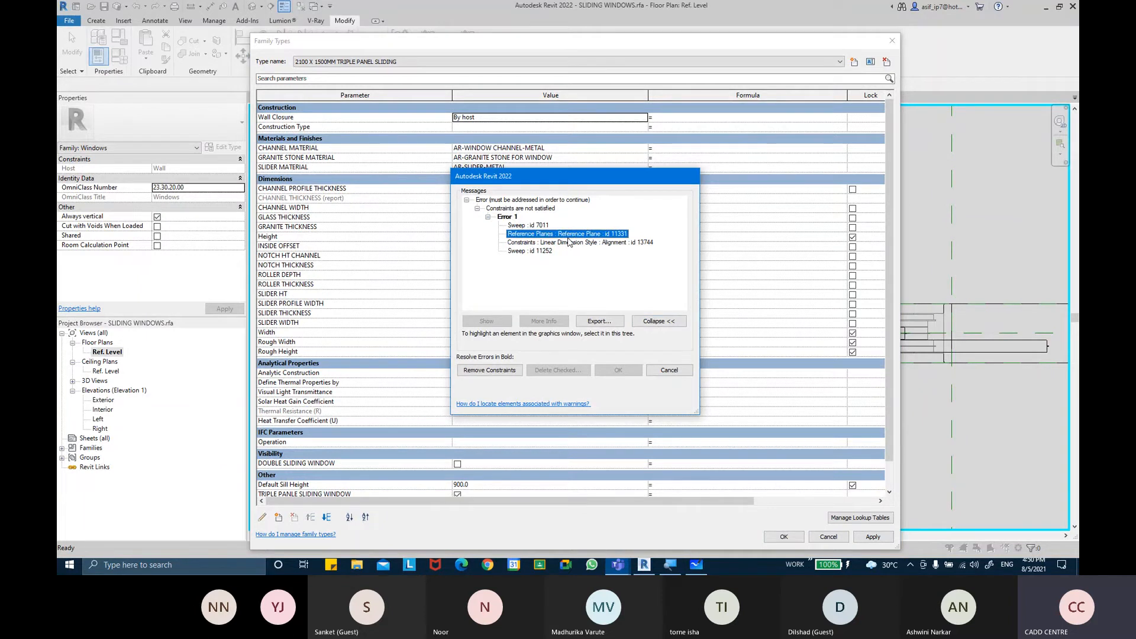
left_click(541, 251)
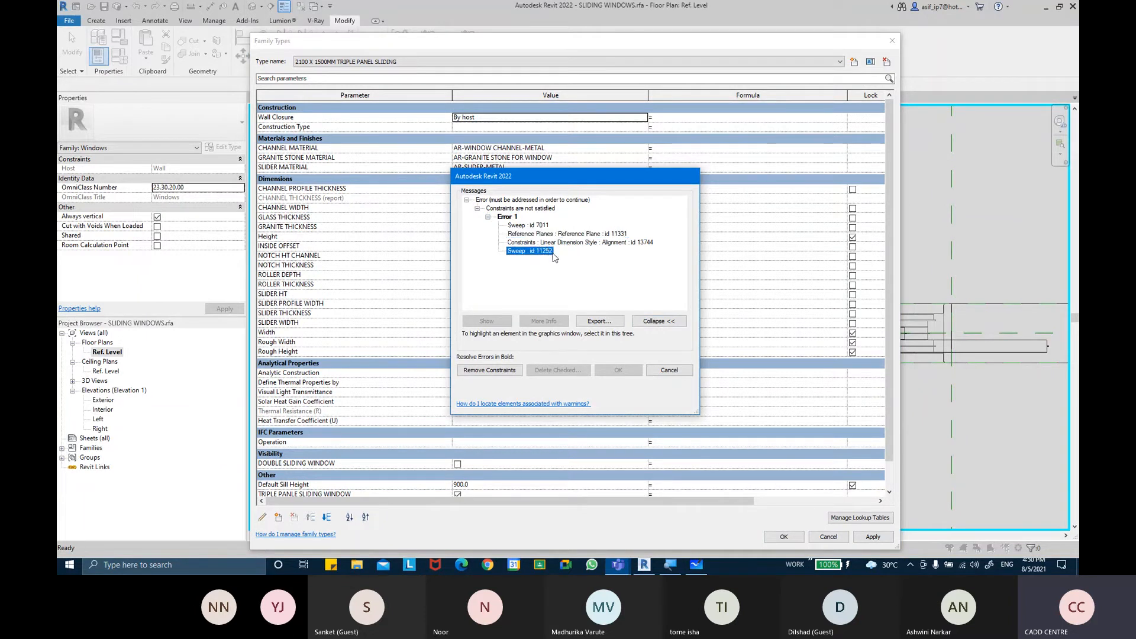
left_click(532, 226)
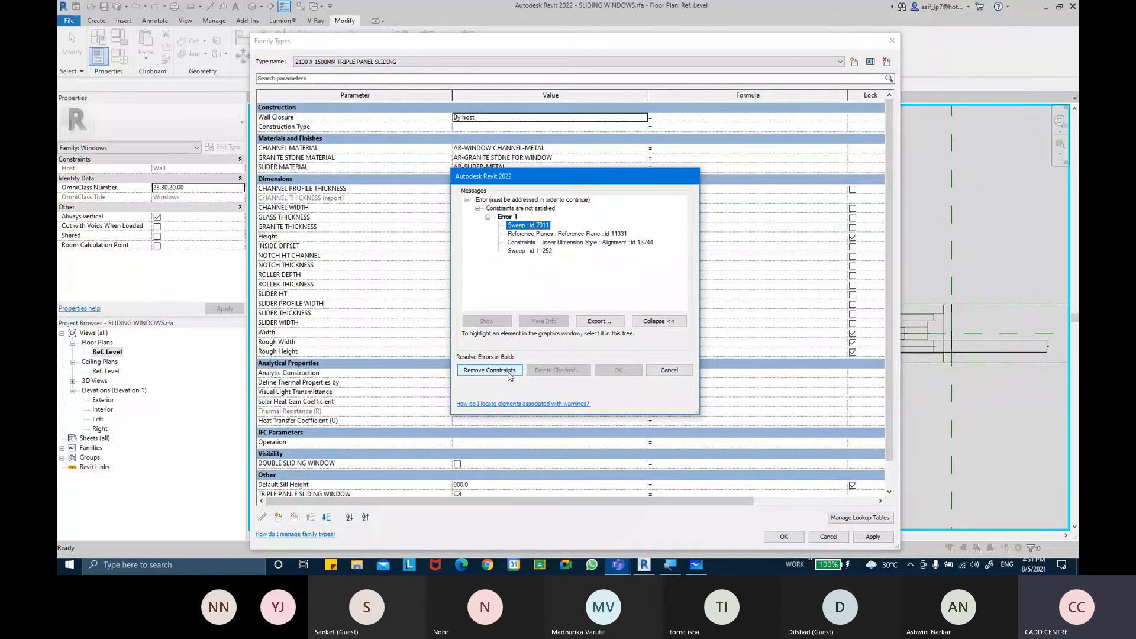
left_click(510, 374)
left_click(792, 536)
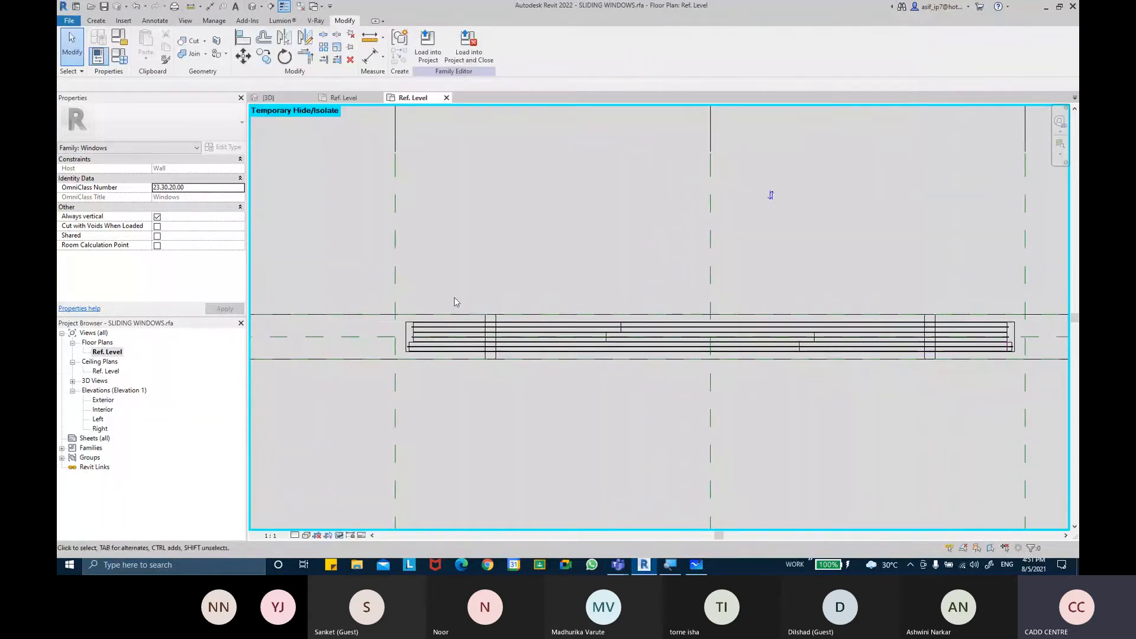
Open the channel sweep's profile for editing and zoom in on it
double_click(412, 343)
scroll(412, 343, "up", 1)
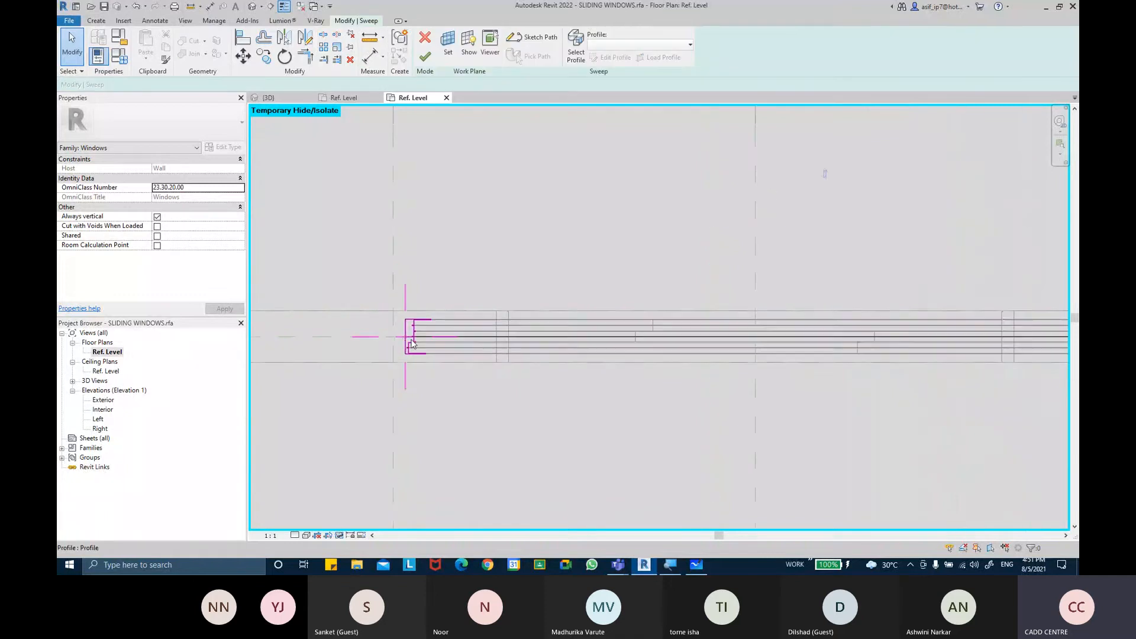
double_click(412, 343)
scroll(437, 300, "up", 4)
scroll(438, 300, "up", 2)
scroll(453, 331, "down", 5)
scroll(453, 331, "down", 3)
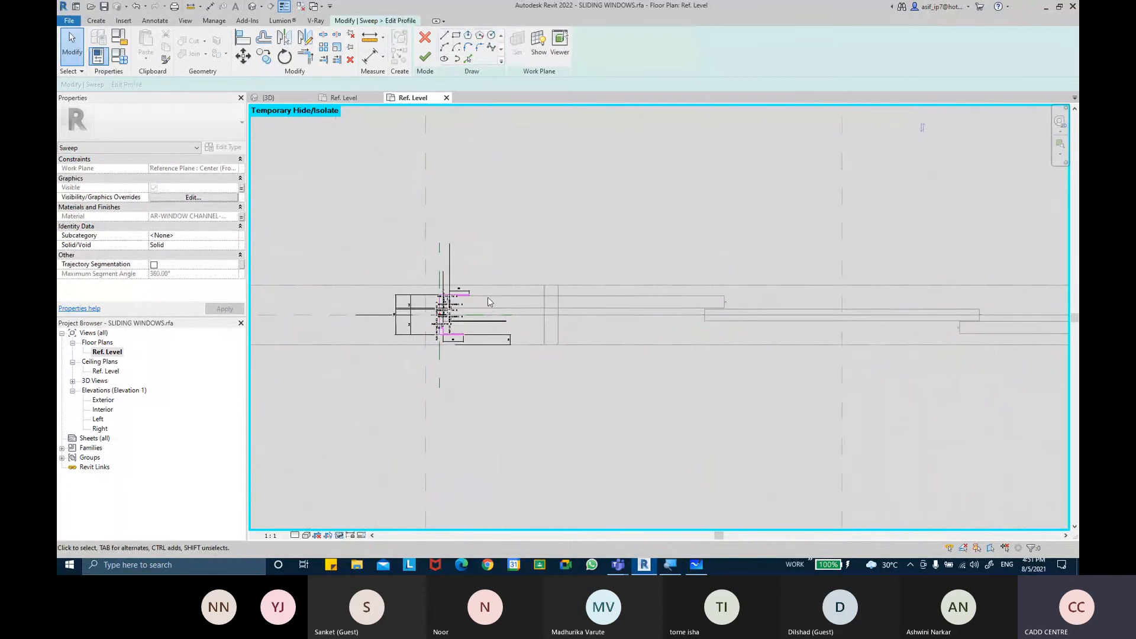
Try to align the channel profile's flange with the slider edge using Align
left_click(243, 37)
scroll(648, 287, "up", 1)
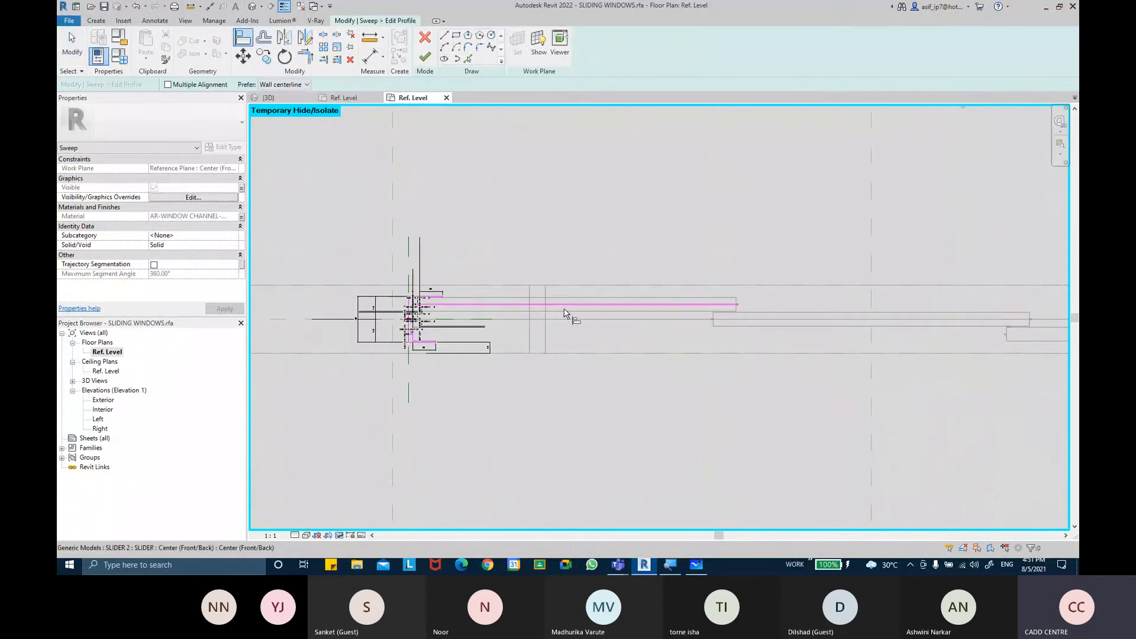
left_click(545, 311)
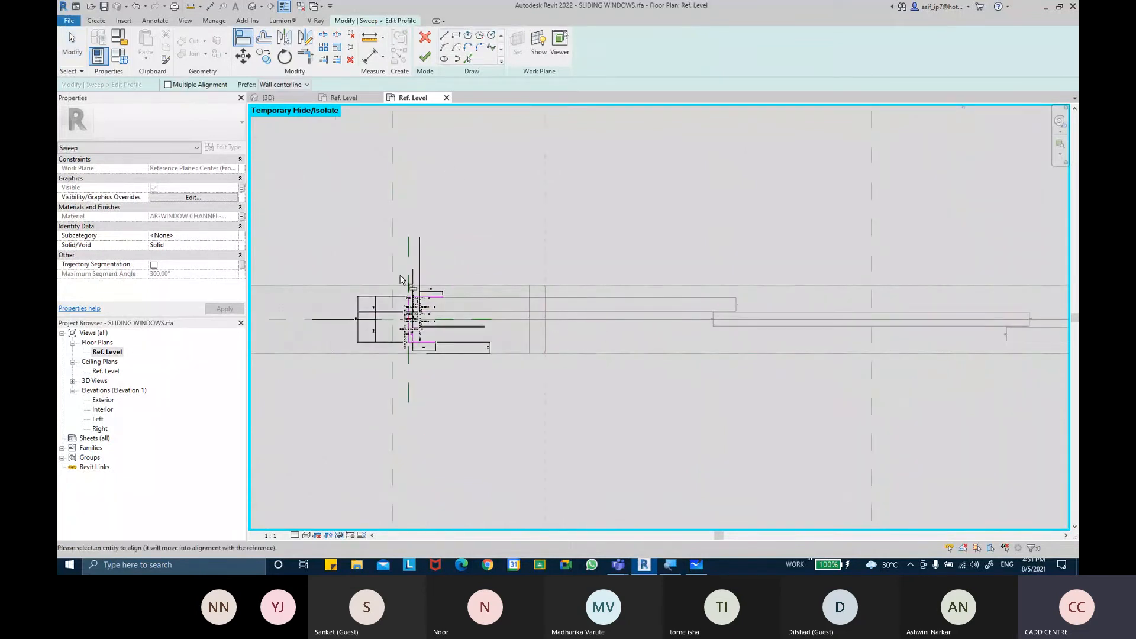
left_click(408, 299)
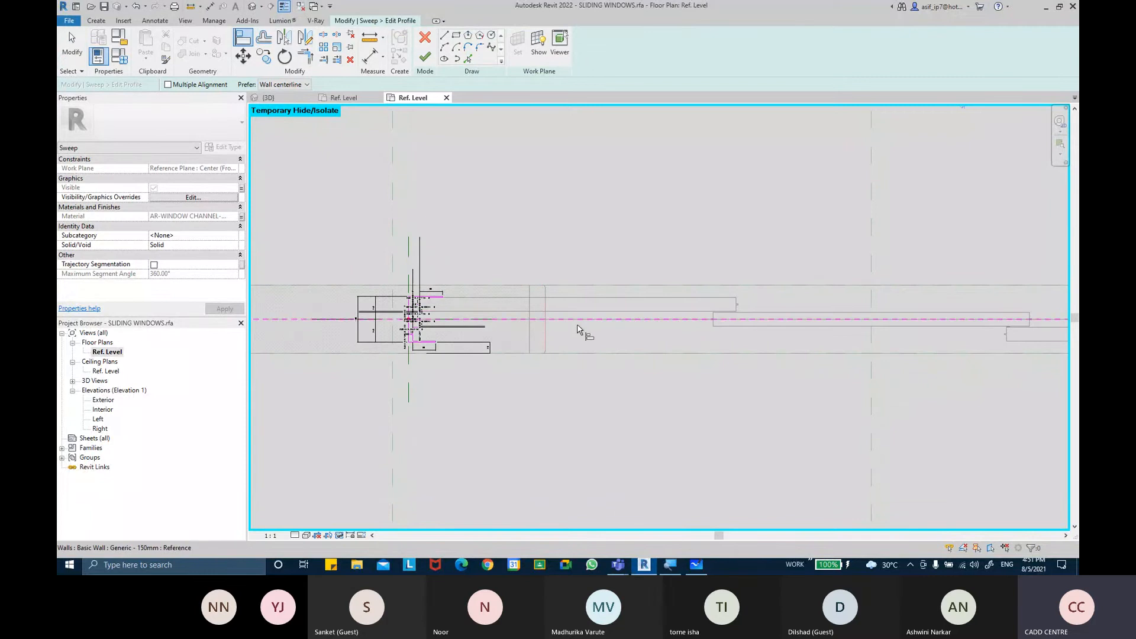
scroll(577, 335, "down", 2)
key("Escape")
key("Escape")
Hide the Dimensions annotation category in this view's visibility settings
scroll(556, 325, "up", 2)
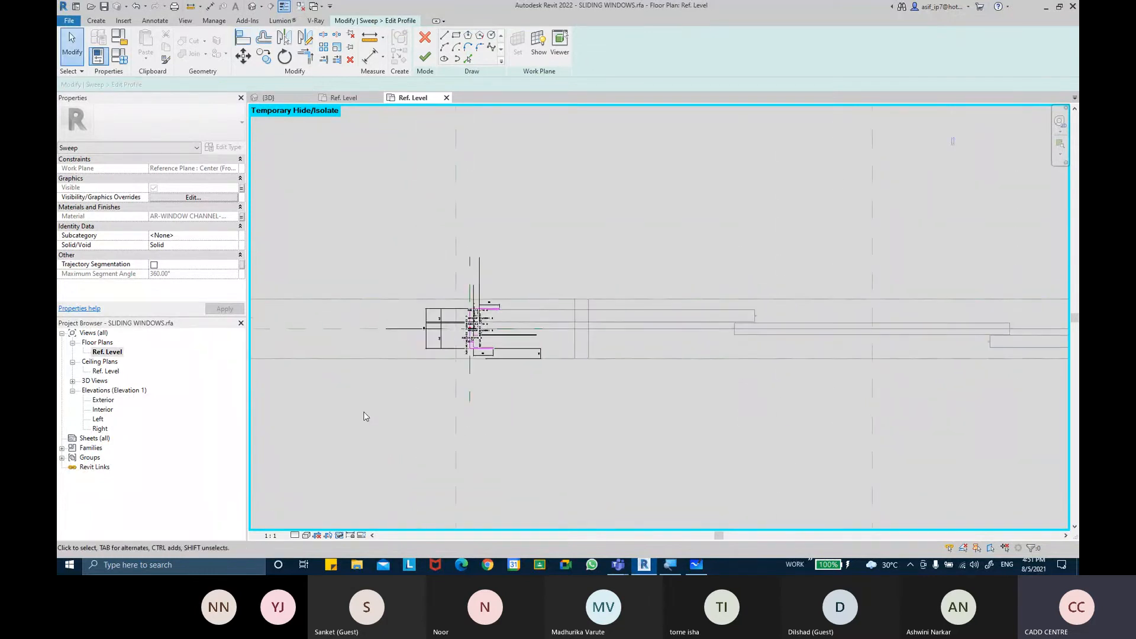
key("v")
key("g")
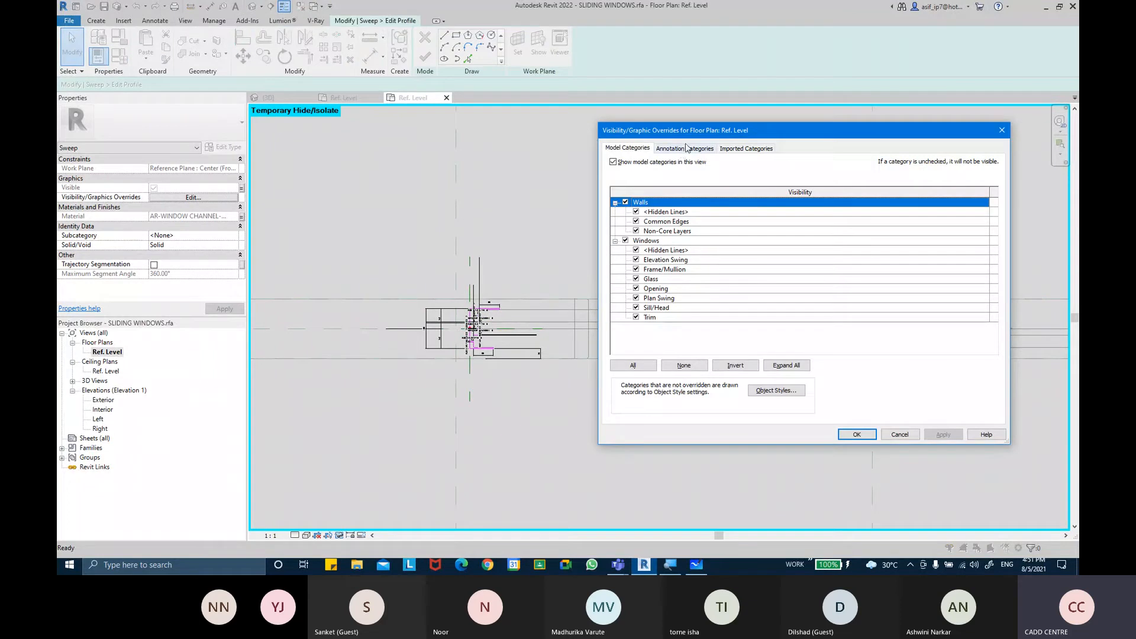
left_click(686, 148)
left_click(625, 203)
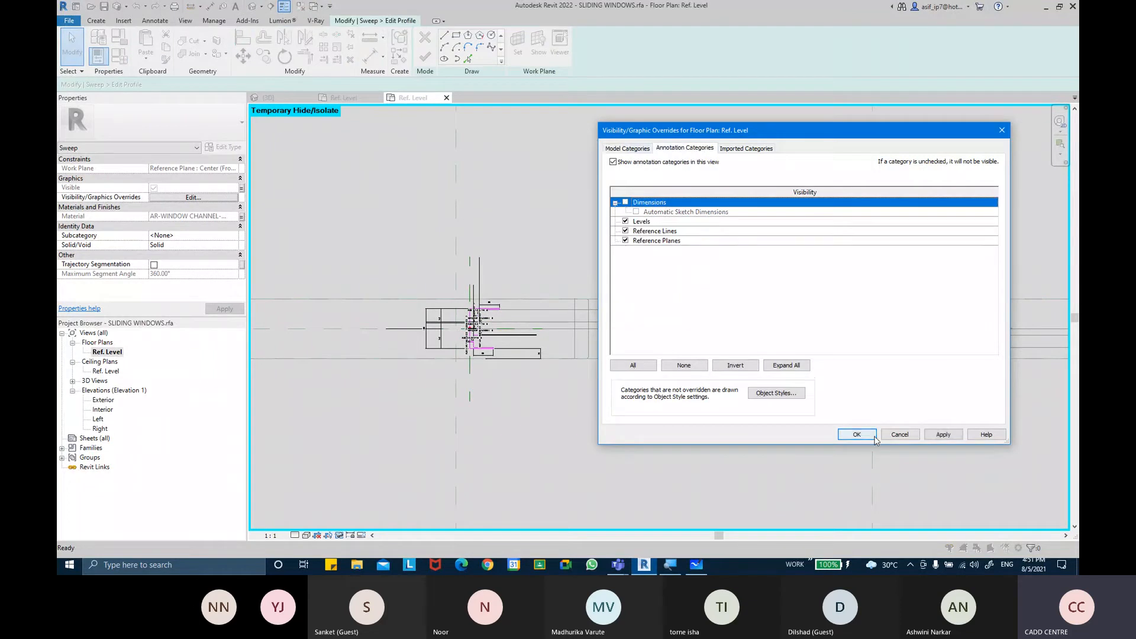
left_click(866, 436)
Examine the channel profile in the plan and the current type's parameters in Family Types
scroll(468, 326, "up", 3)
scroll(511, 335, "up", 3)
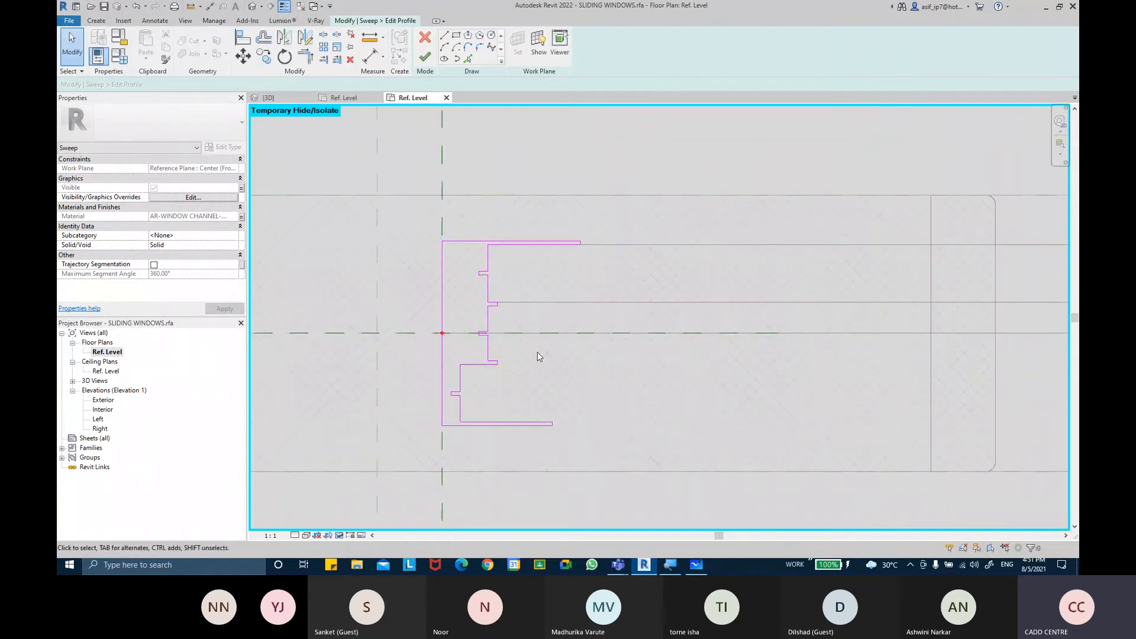
scroll(537, 360, "down", 3)
scroll(508, 362, "down", 1)
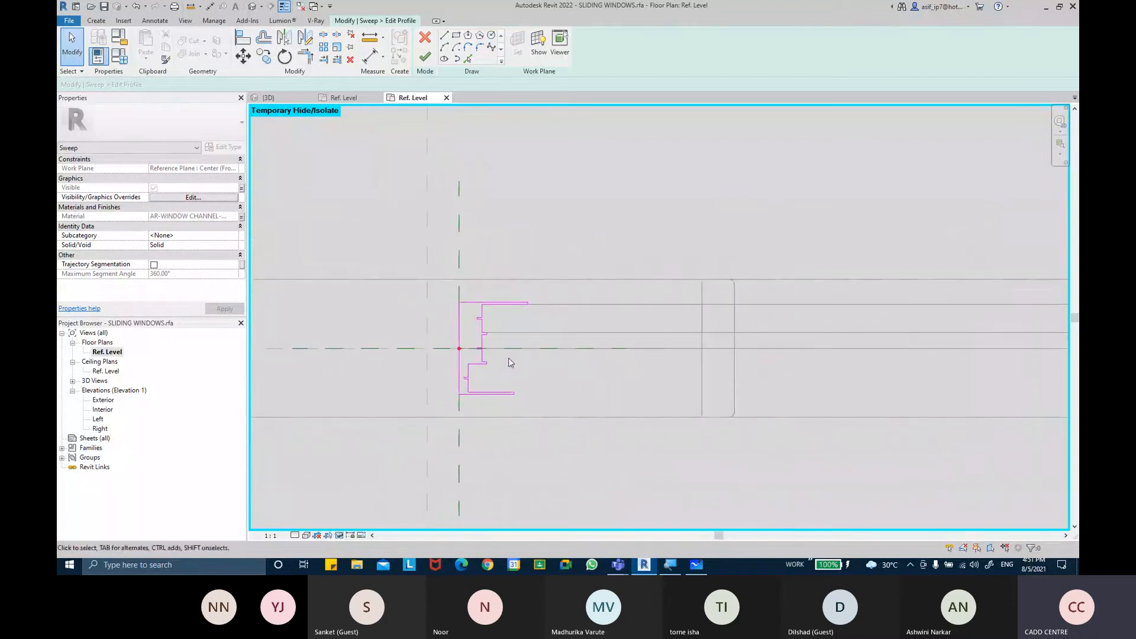
scroll(623, 360, "down", 4)
middle_click_drag(718, 360, 593, 361)
left_click(120, 57)
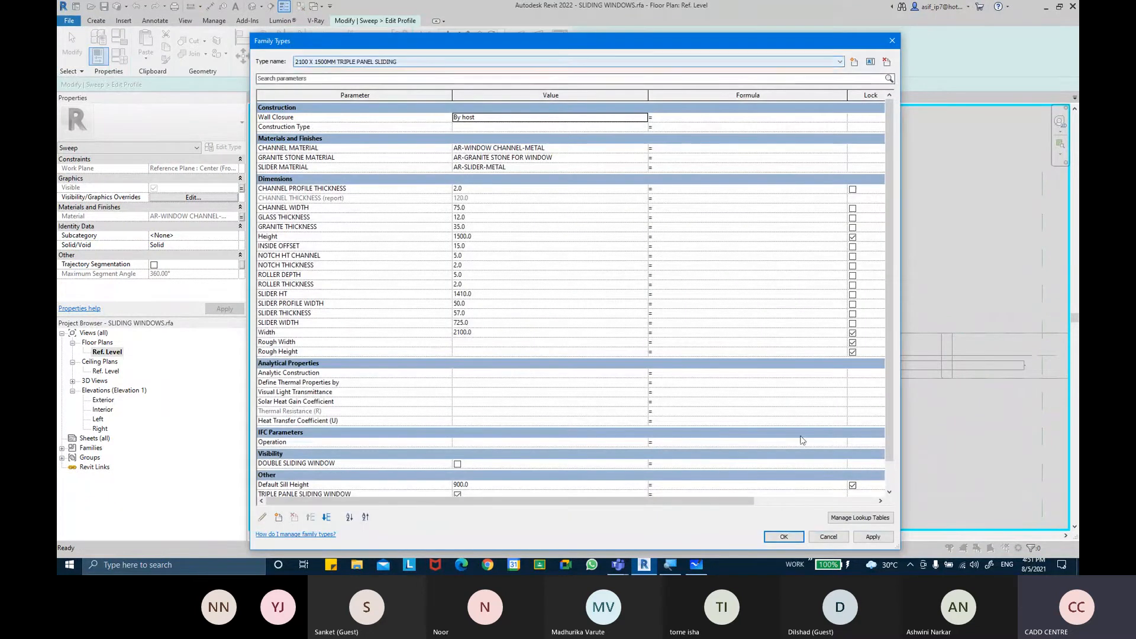
left_click(784, 537)
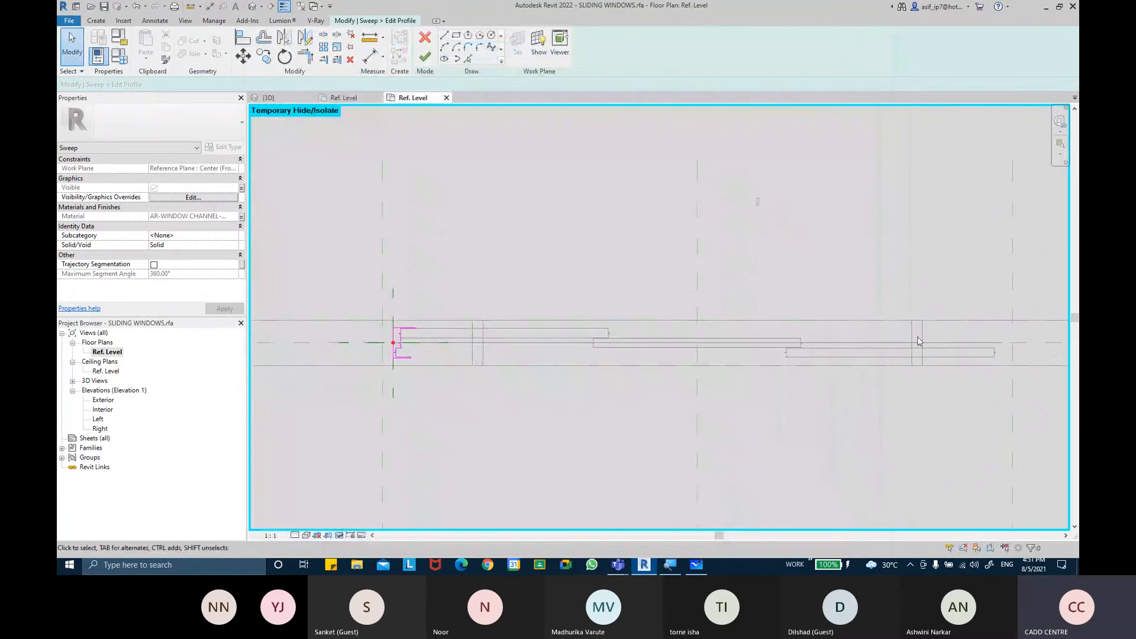
Measure distances from the channel profile to the slider ends along the window
left_click(369, 56)
scroll(520, 331, "up", 2)
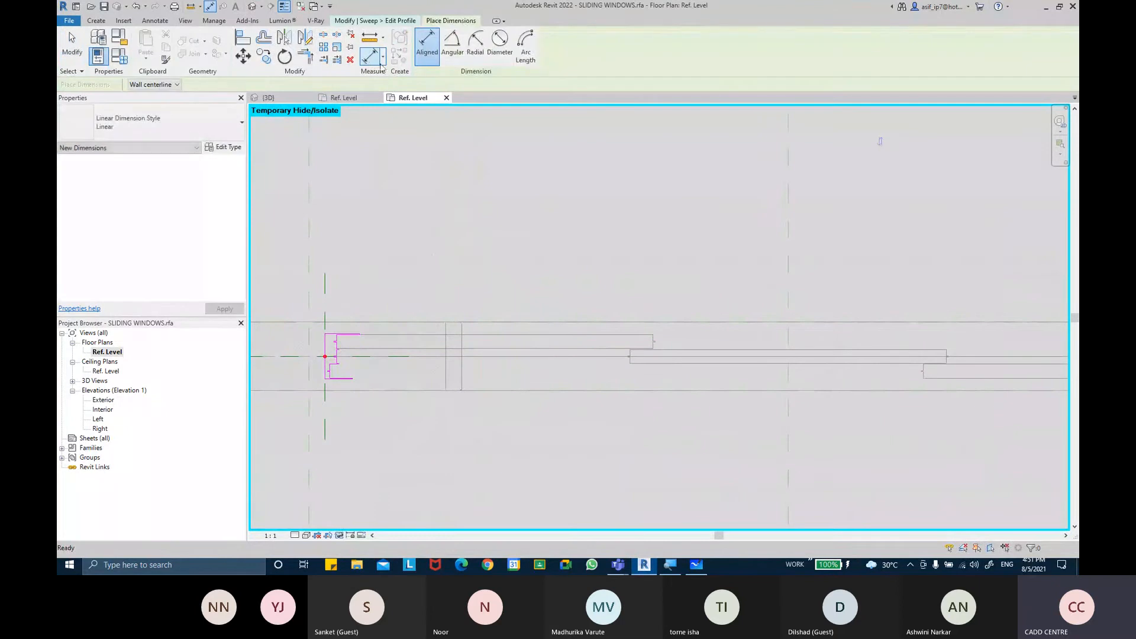
left_click(370, 36)
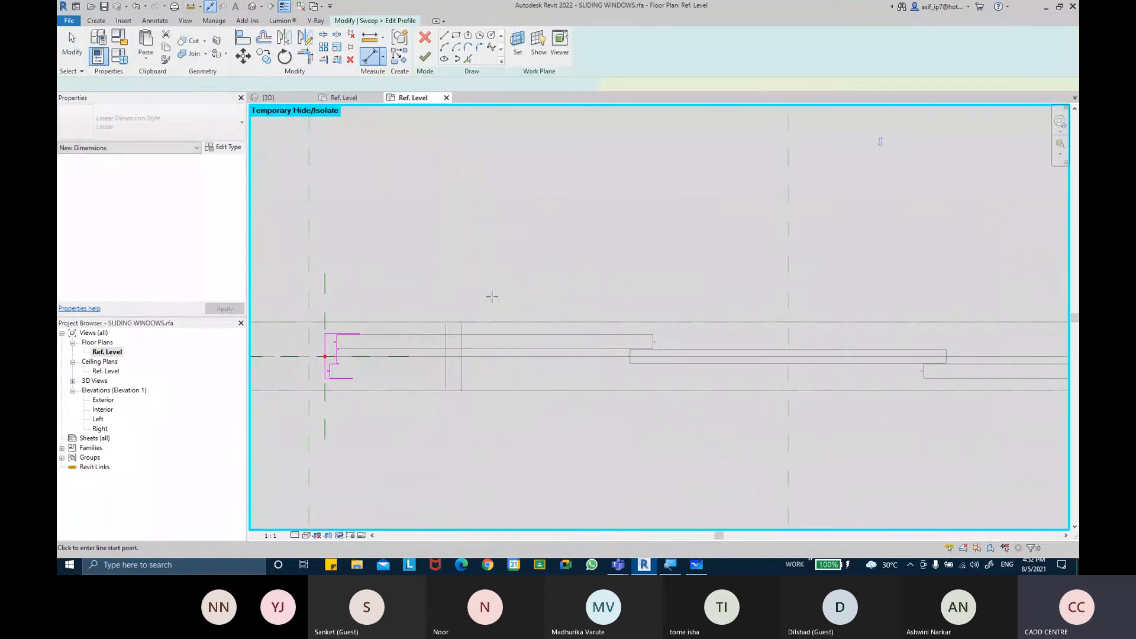
left_click(461, 341)
middle_click_drag(765, 336, 504, 327)
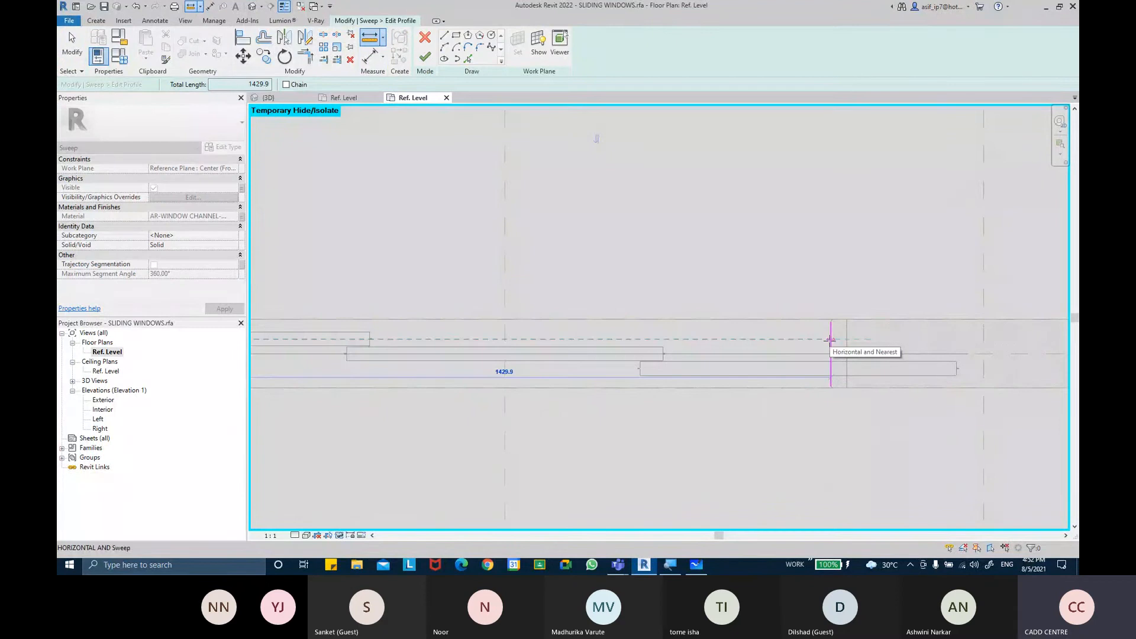
key("Escape")
key("Escape")
left_click(369, 42)
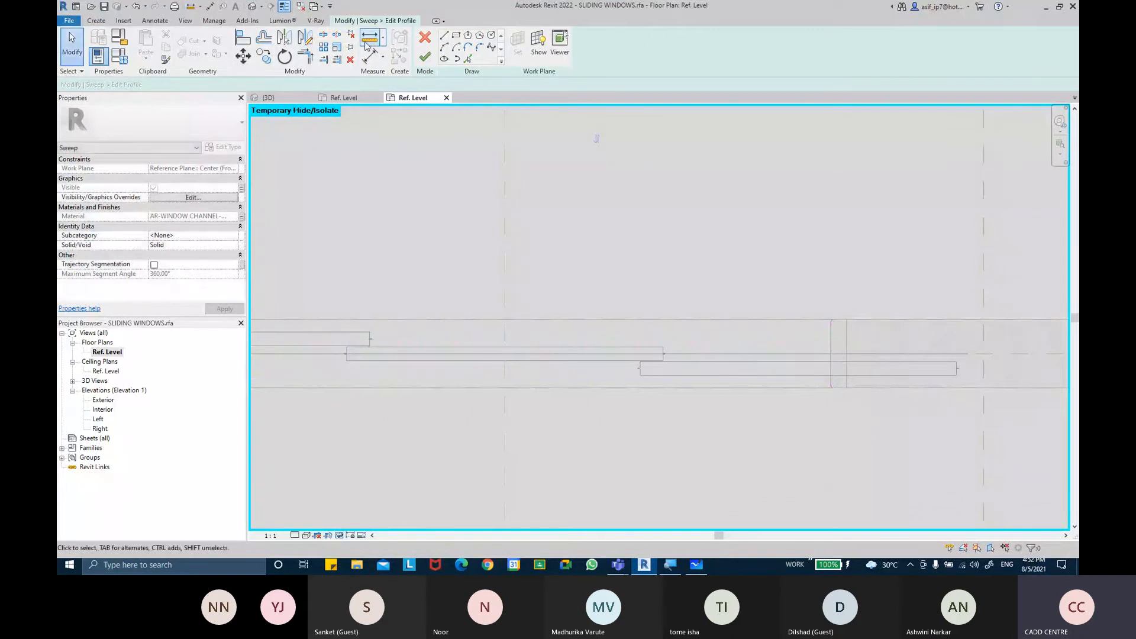
middle_click_drag(619, 350, 863, 327)
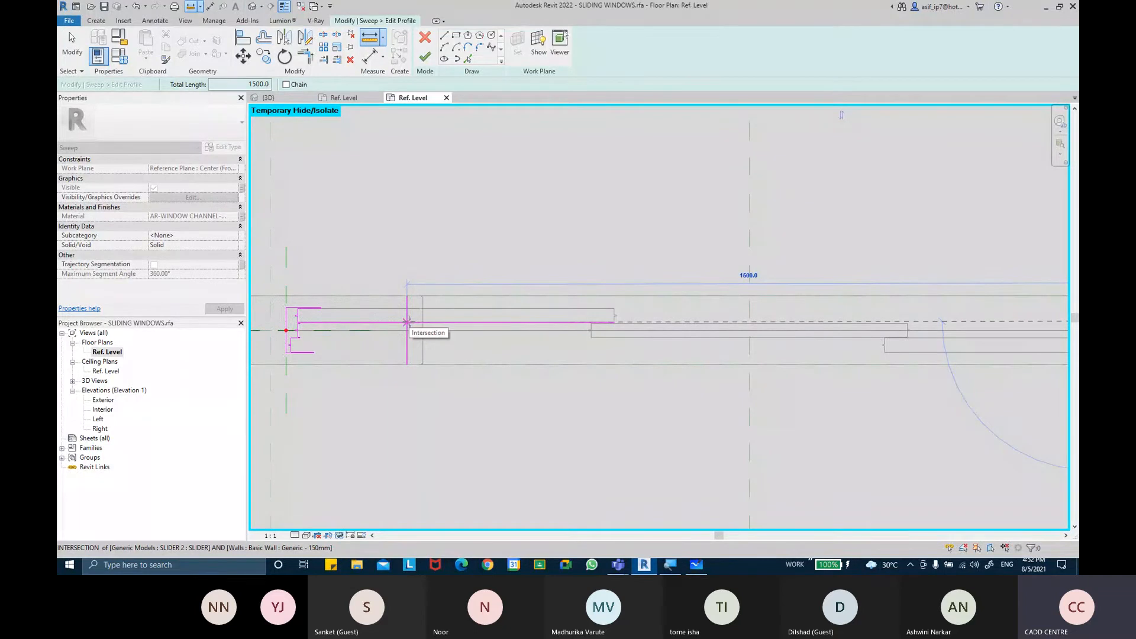
key("Escape")
Review the triple panel type's Width and Height values in Family Types
left_click(119, 57)
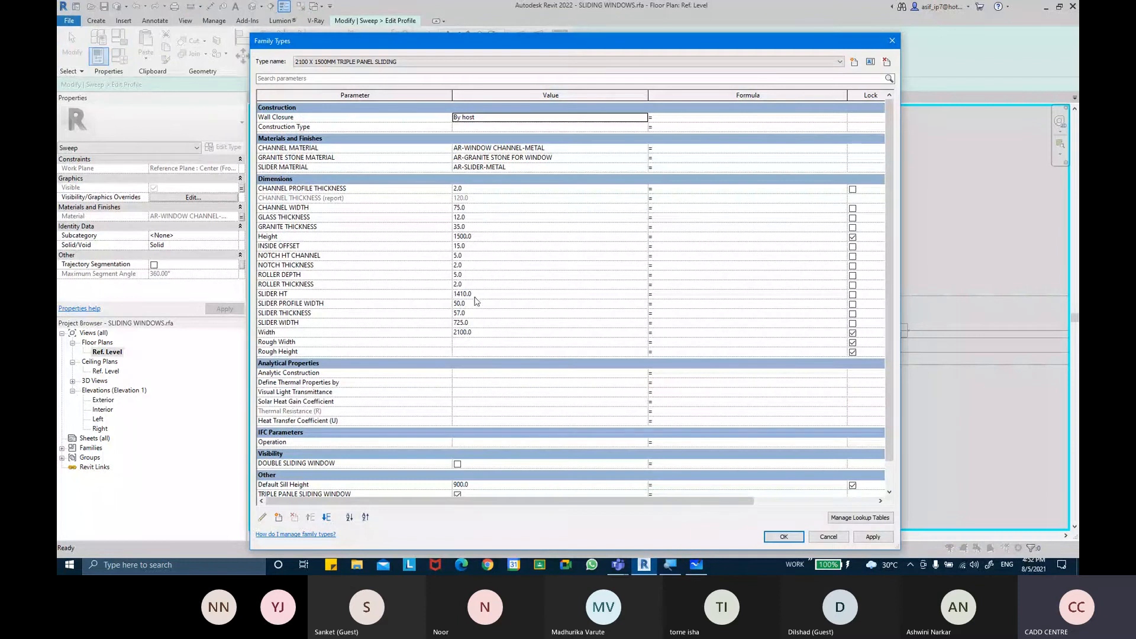
left_click(484, 331)
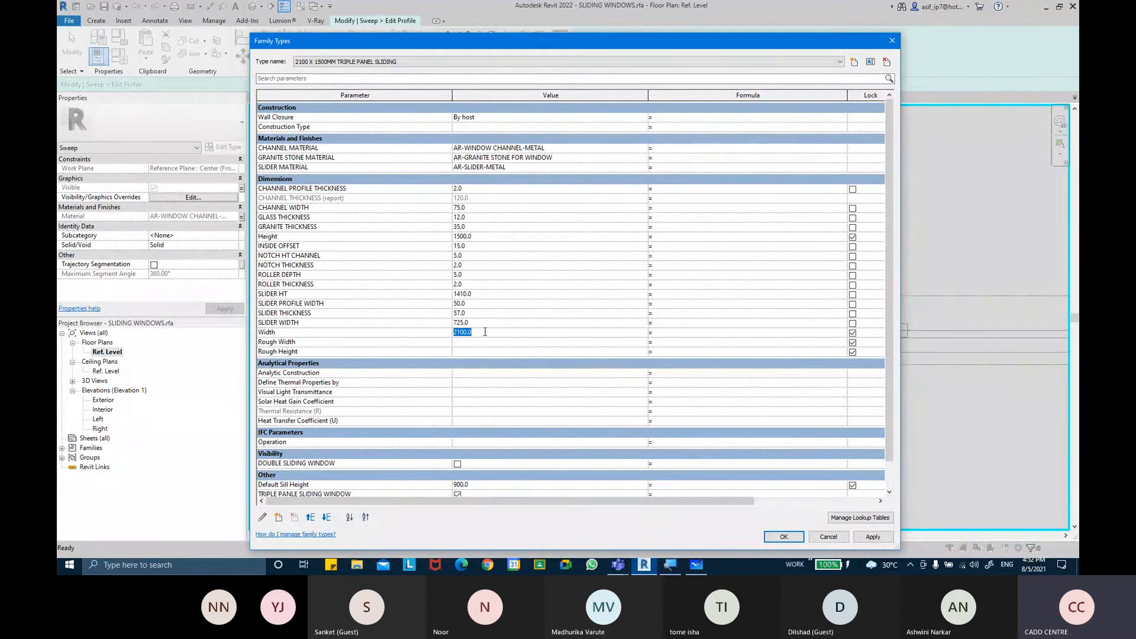
left_click(491, 236)
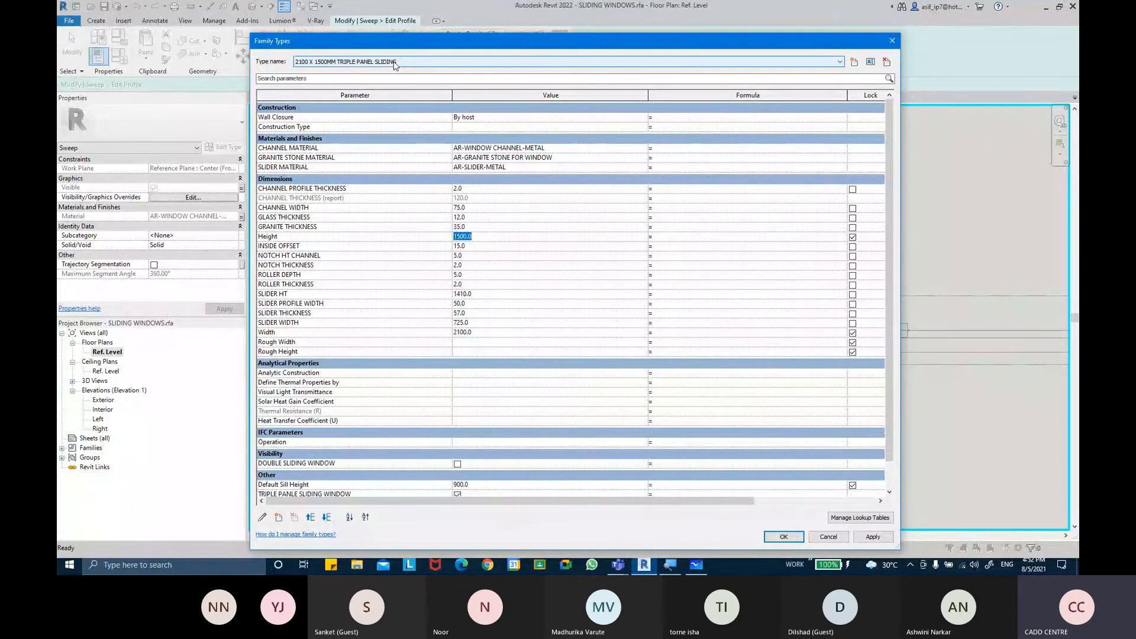
left_click(784, 537)
scroll(648, 277, "down", 2)
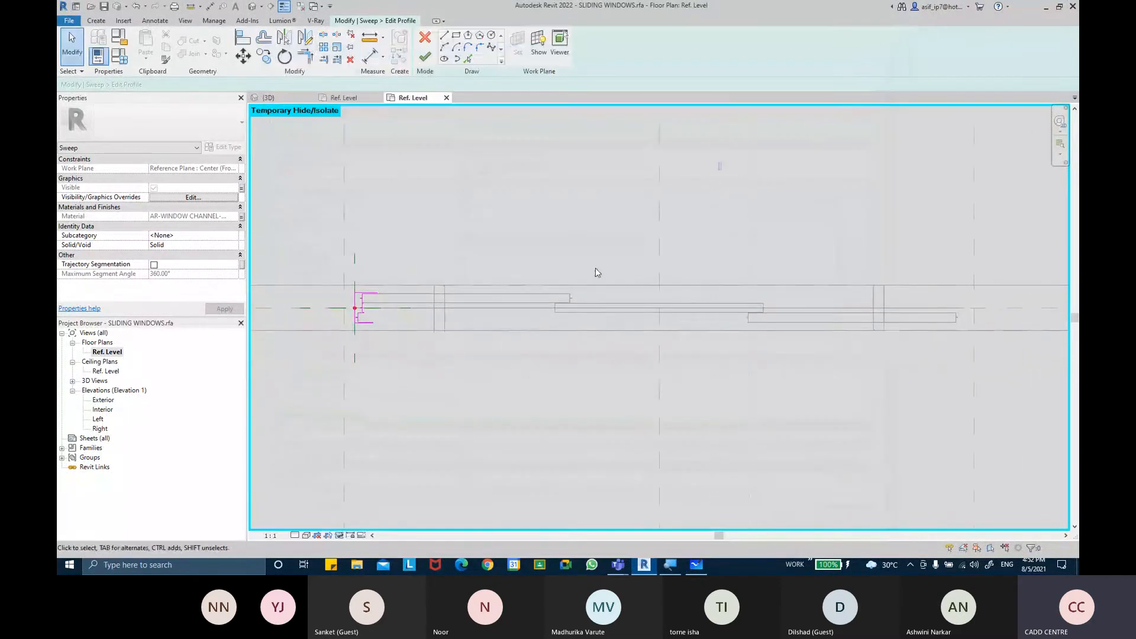
Turn the Dimensions annotation category back on in this view's visibility settings
left_click(369, 56)
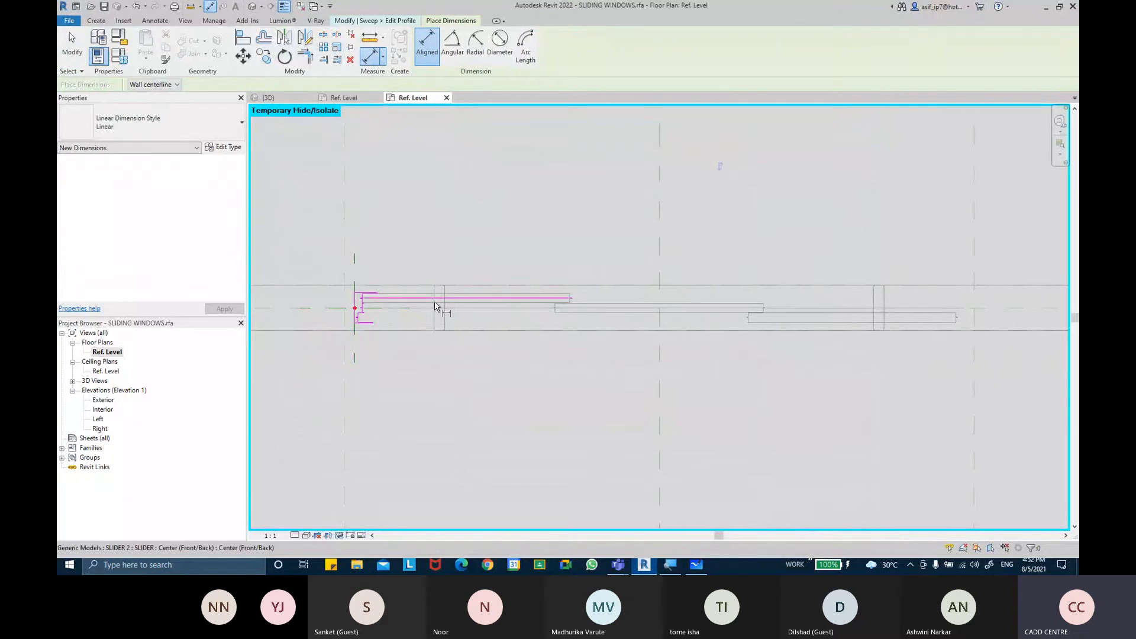
key("Escape")
key("v")
key("g")
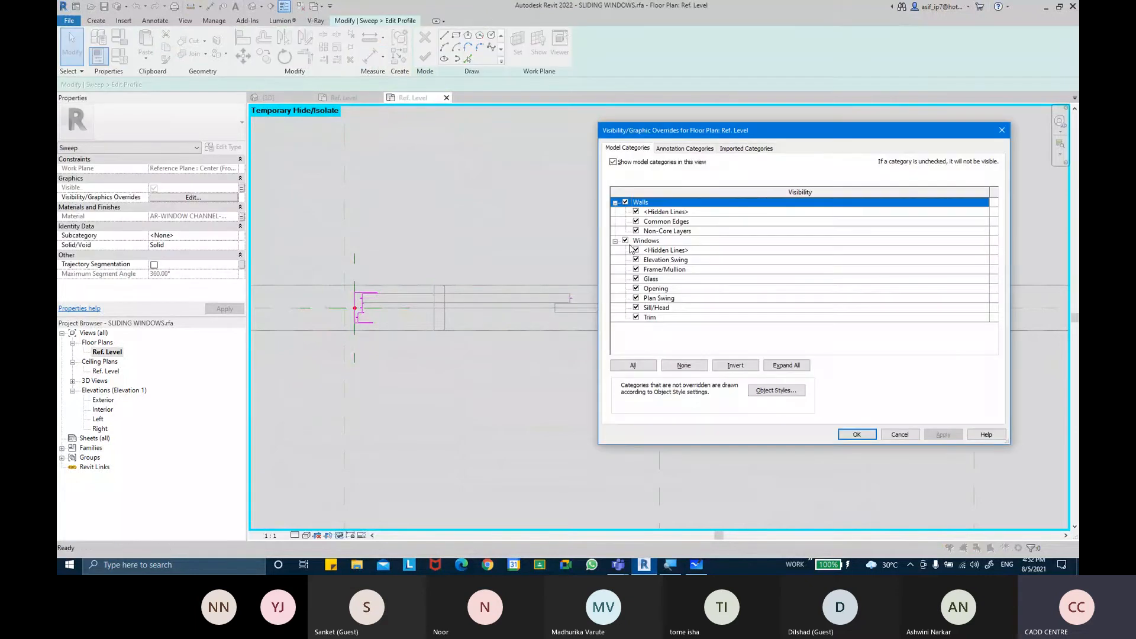
left_click(680, 148)
left_click(626, 202)
left_click(856, 434)
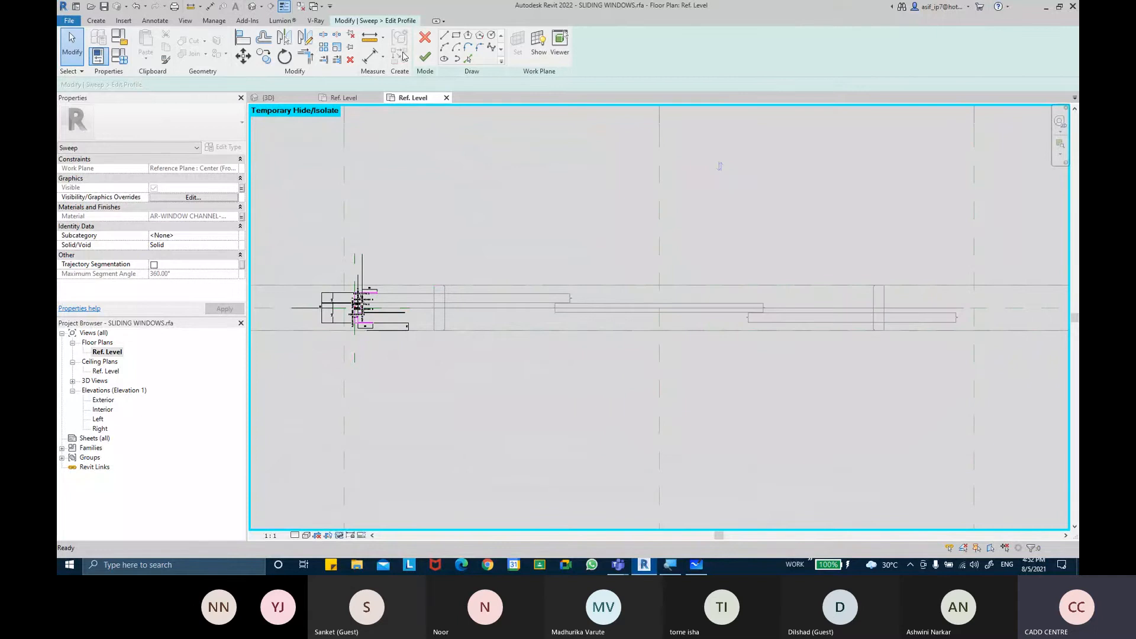
Place an aligned dimension across the window opening in the plan to check its width
left_click(370, 56)
scroll(439, 310, "up", 3)
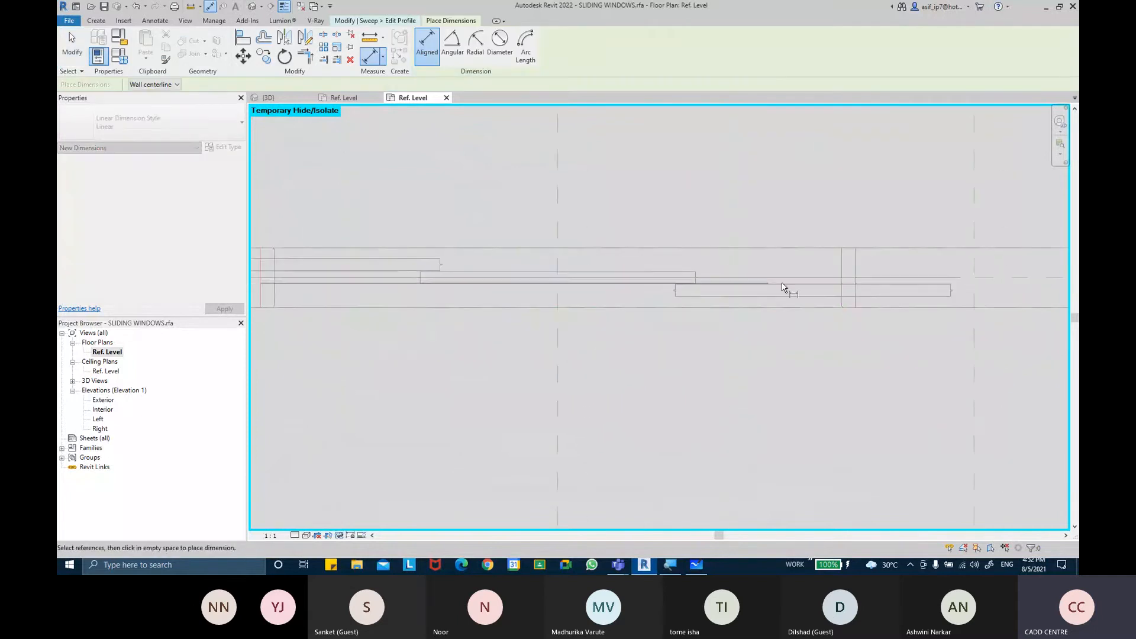
left_click(853, 266)
left_click(527, 201)
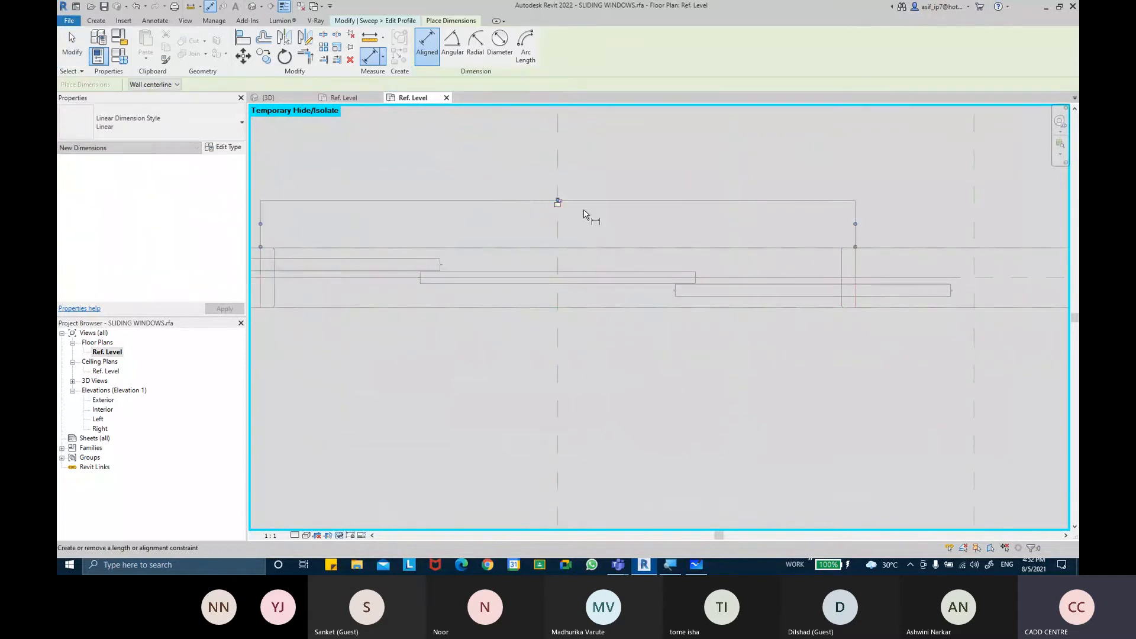
scroll(533, 205, "up", 4)
scroll(590, 203, "down", 4)
middle_click_drag(620, 220, 638, 252)
key("Escape")
key("Escape")
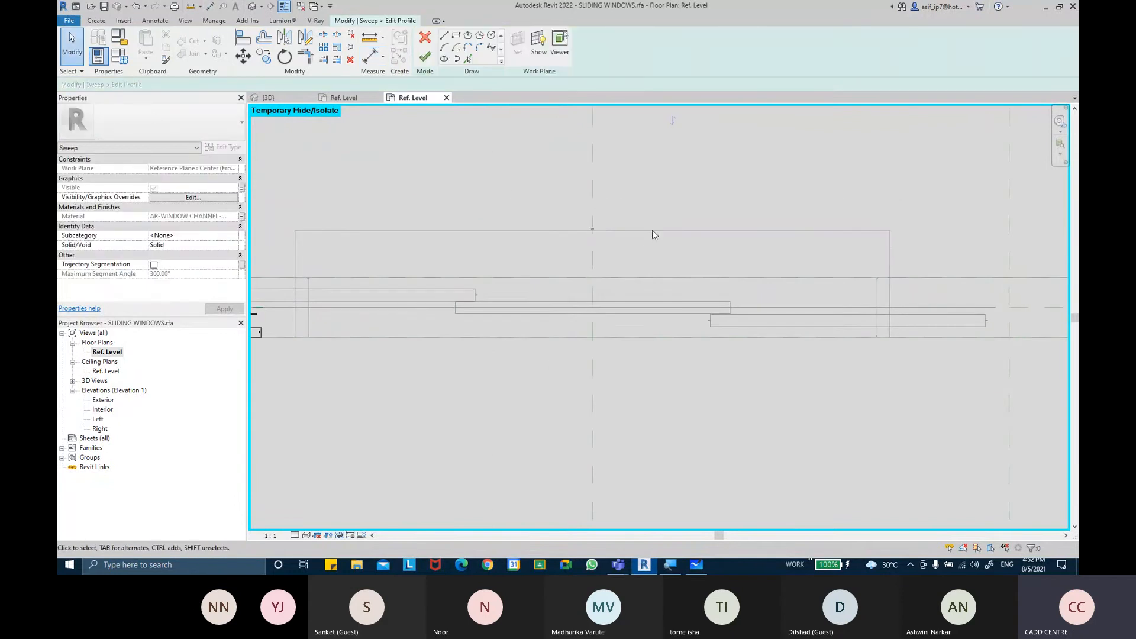
Finish editing the channel sweep's profile and then finish the sweep itself
scroll(652, 230, "down", 2)
scroll(333, 234, "up", 4)
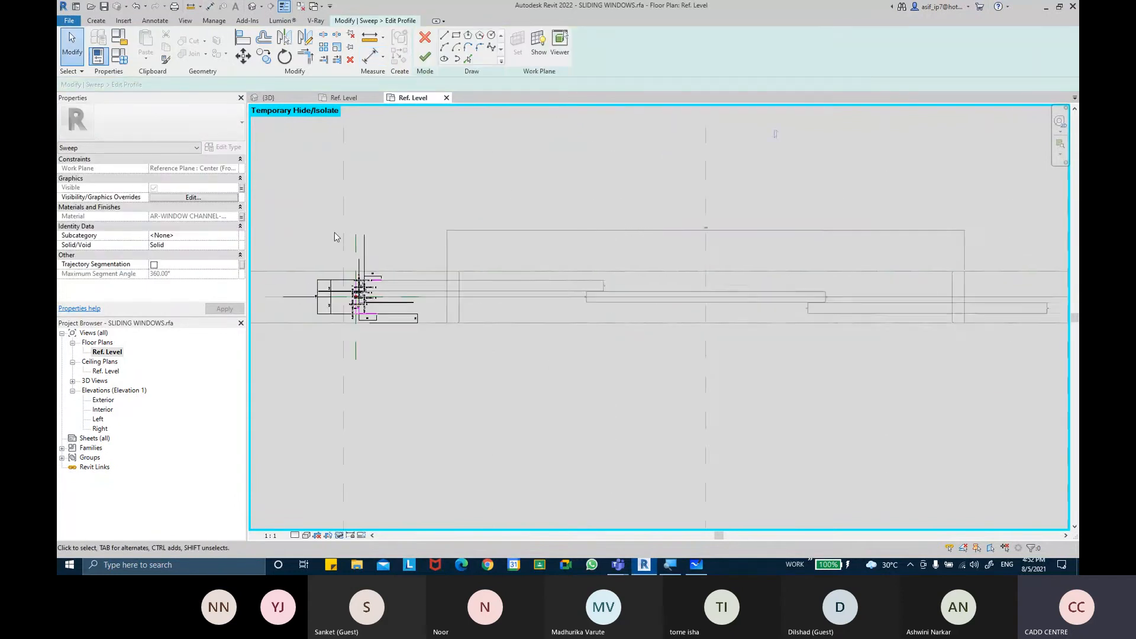
scroll(349, 239, "up", 1)
scroll(349, 238, "down", 1)
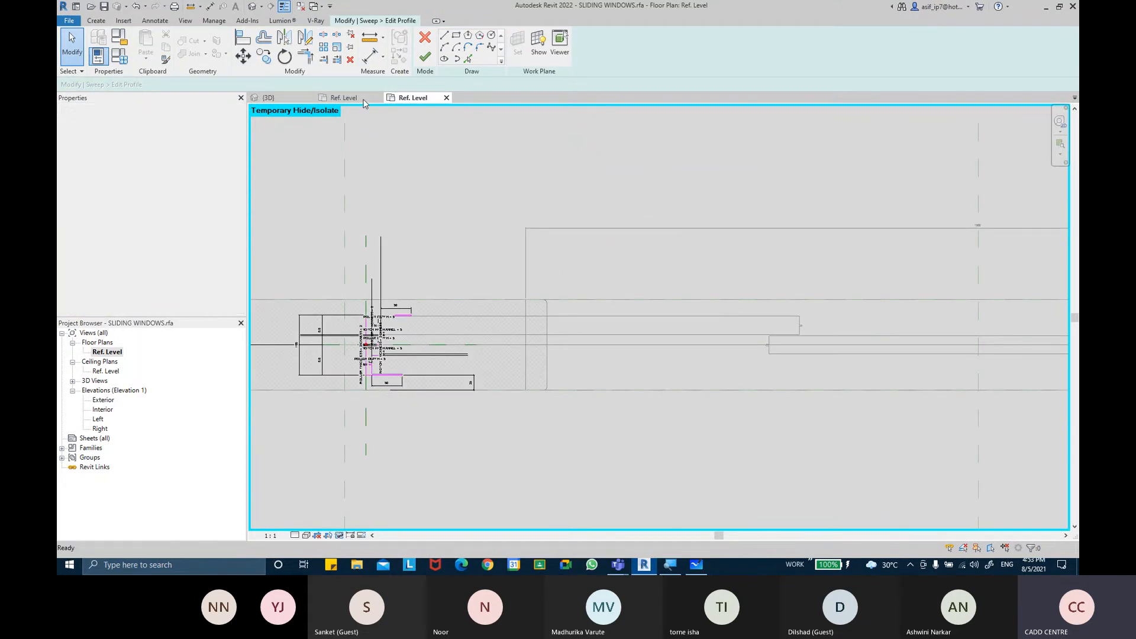
left_click(424, 57)
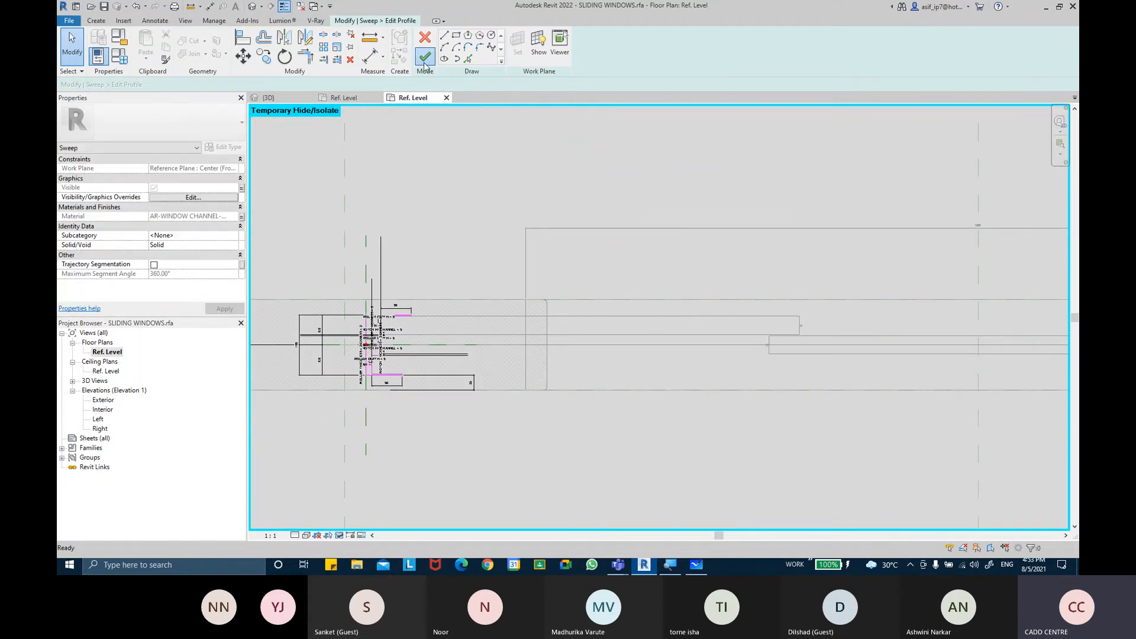
middle_click_drag(570, 196, 560, 198)
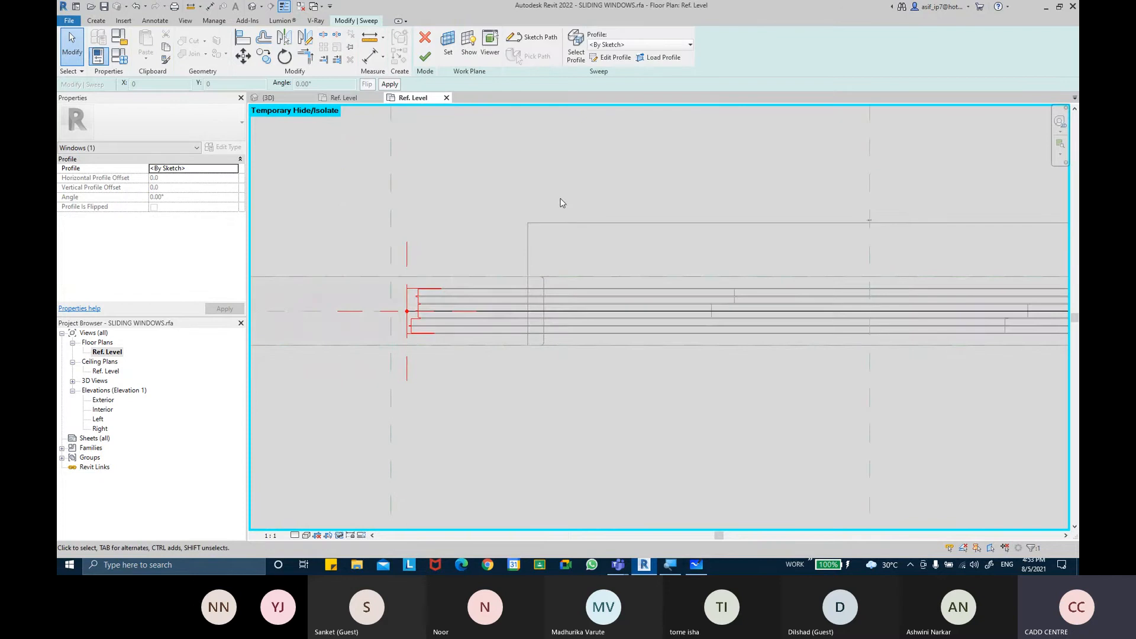
scroll(561, 199, "down", 1)
left_click(562, 201)
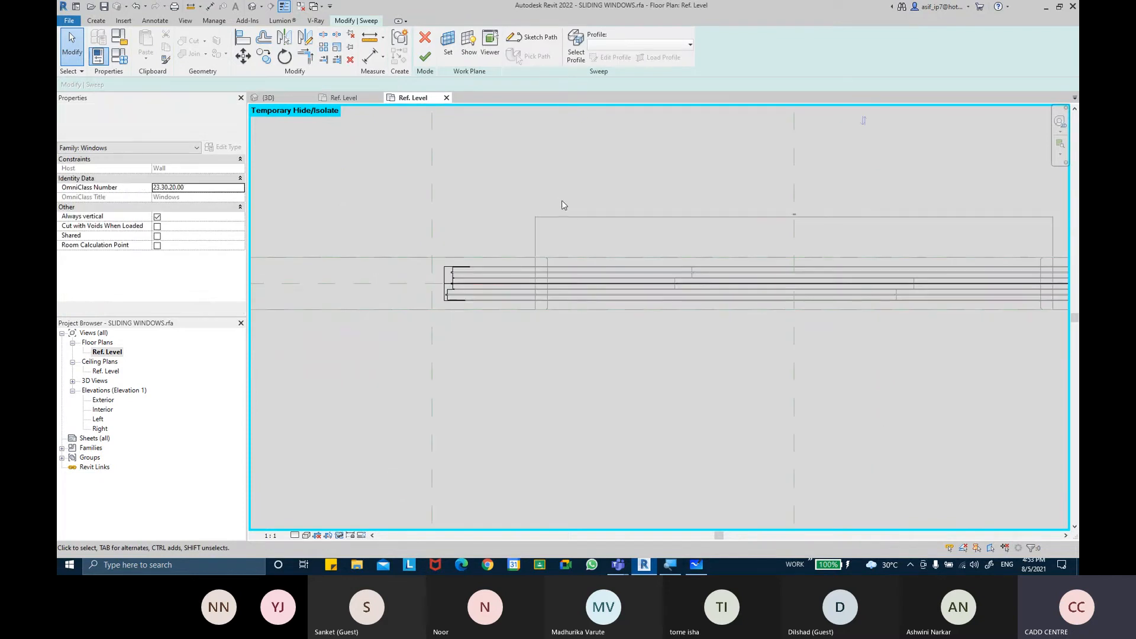
left_click(424, 56)
Temporarily hide the channel sweeps and slider geometry in the plan view
left_click(617, 217)
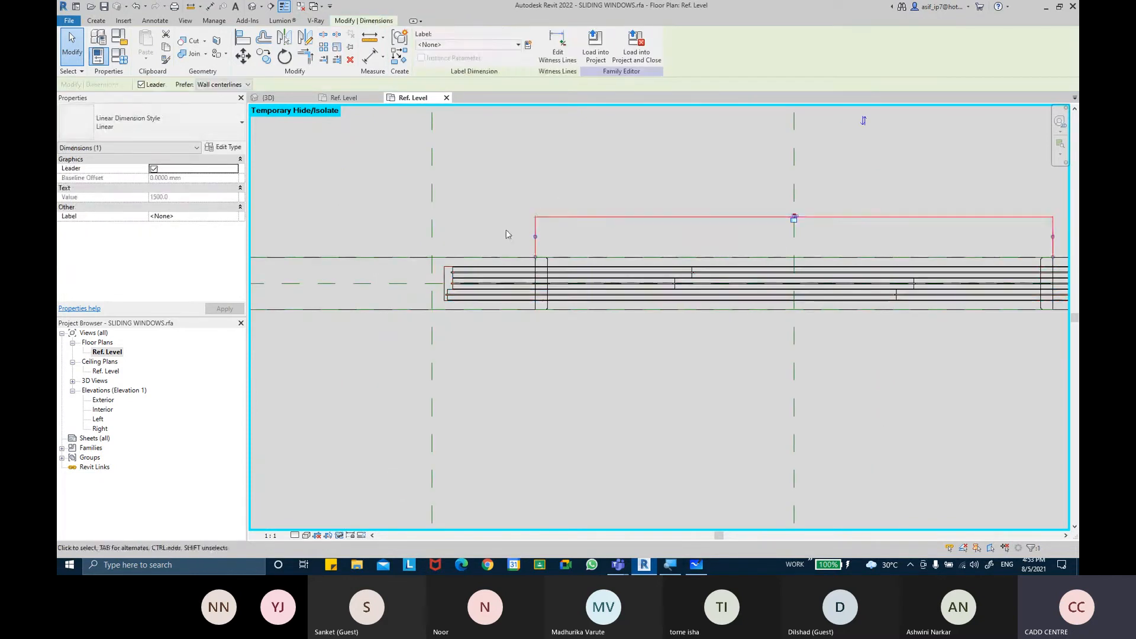
scroll(485, 244, "up", 2)
left_click(489, 273)
middle_click_drag(502, 257, 480, 248)
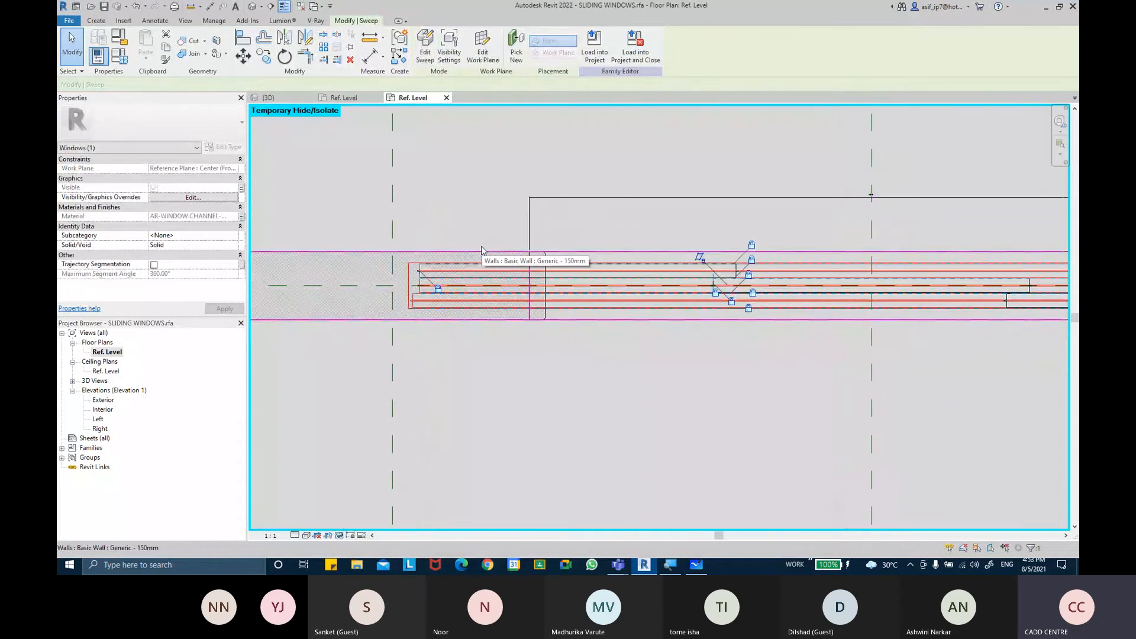
key("h")
key("h")
middle_click_drag(640, 324, 618, 325)
left_click(608, 275)
key("h")
key("h")
left_click(724, 294)
key("h")
key("h")
middle_click_drag(735, 315, 514, 318)
left_click(804, 311)
key("h")
key("h")
middle_click_drag(804, 323, 790, 327)
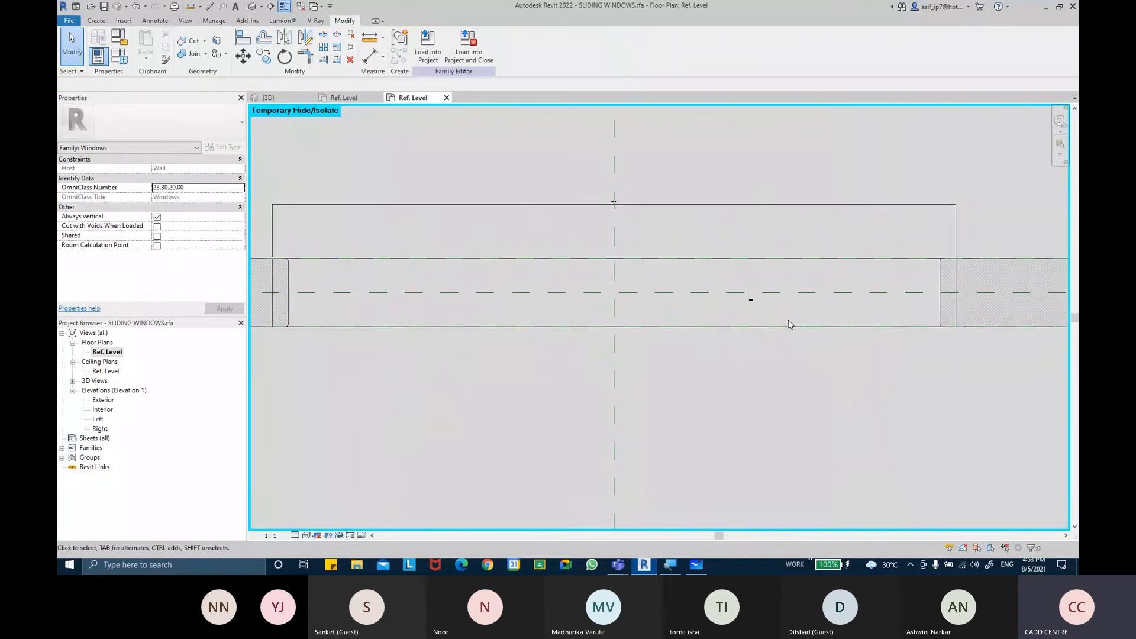
Temporarily hide the remaining small element near the middle of the opening
scroll(768, 311, "up", 2)
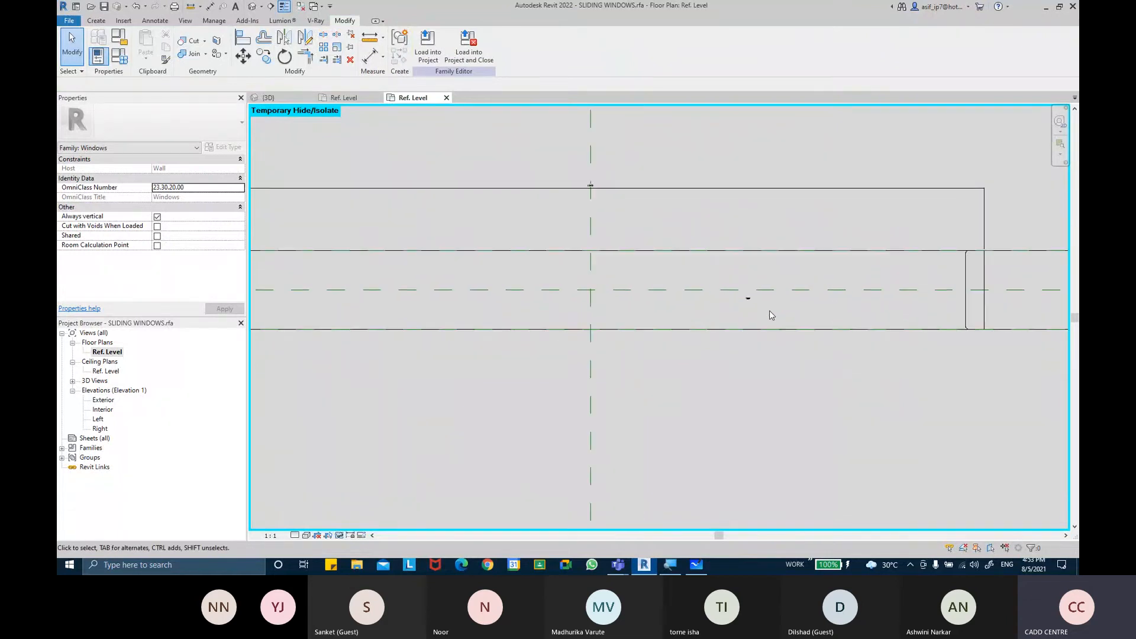
left_click(744, 297)
key("h")
key("h")
left_click(744, 296)
key("h")
key("h")
middle_click_drag(743, 298, 713, 320)
scroll(710, 318, "down", 2)
scroll(669, 253, "up", 2)
scroll(634, 271, "down", 1)
Inspect the current type's Width value in Family Types
left_click(118, 56)
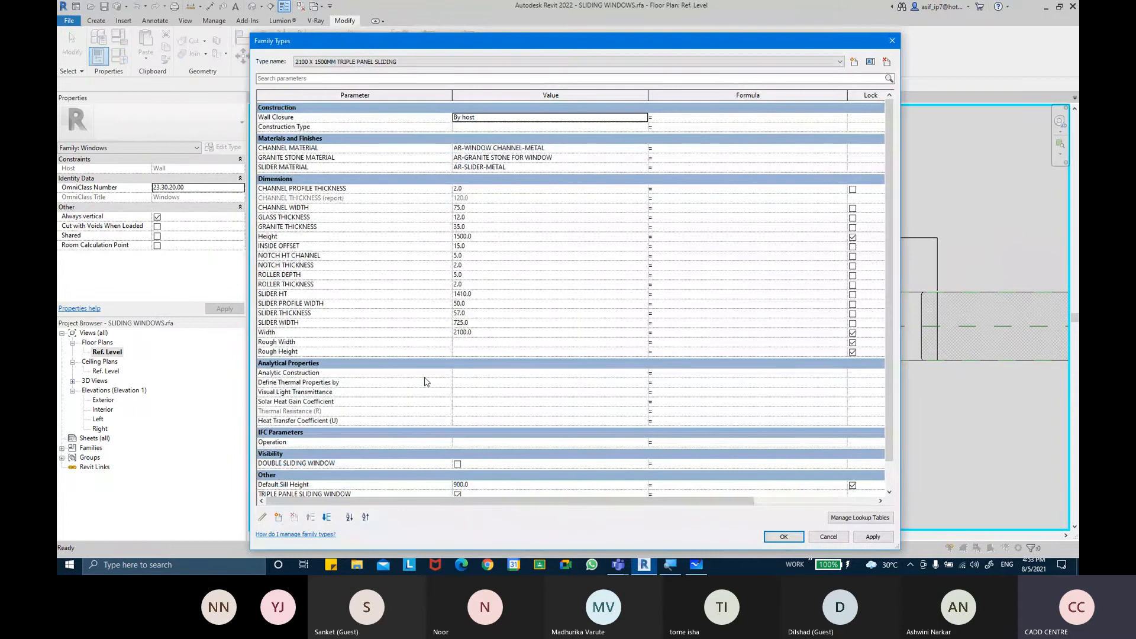
left_click(481, 331)
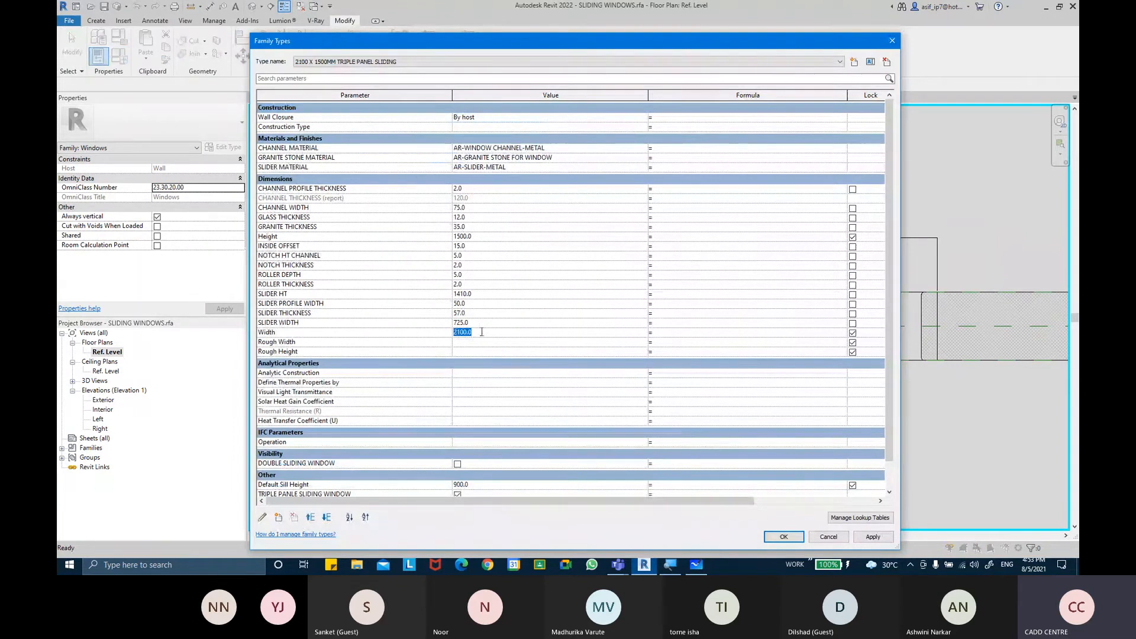
left_click(783, 536)
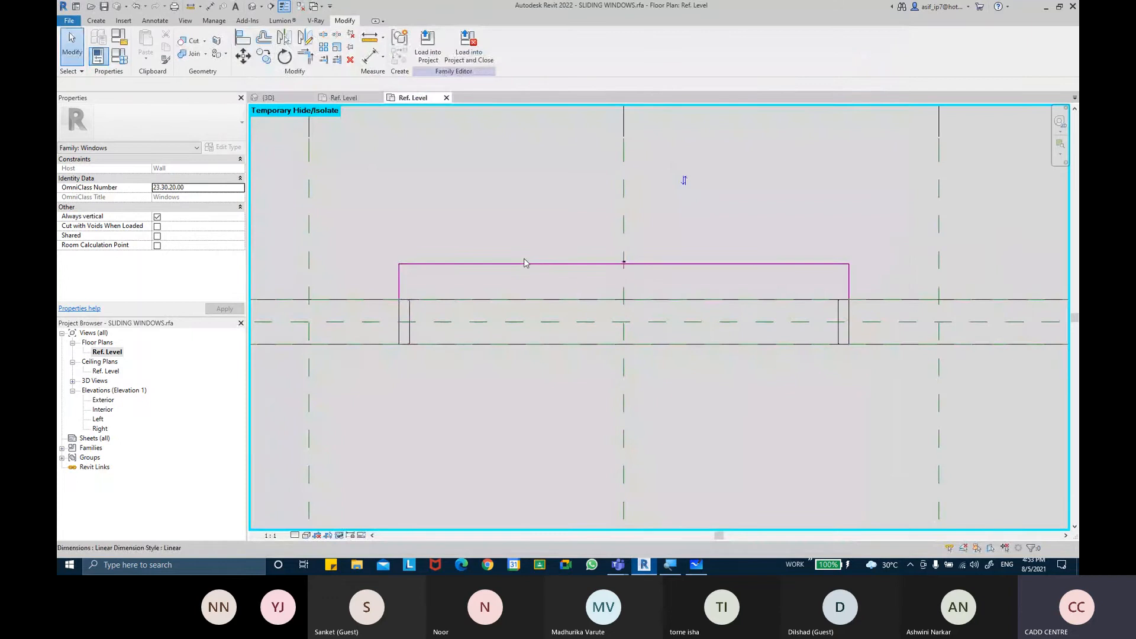
Inspect the opening dimension and opening cut in plan, then the wall opening in the 3D view
left_click(526, 263)
scroll(526, 262, "down", 2)
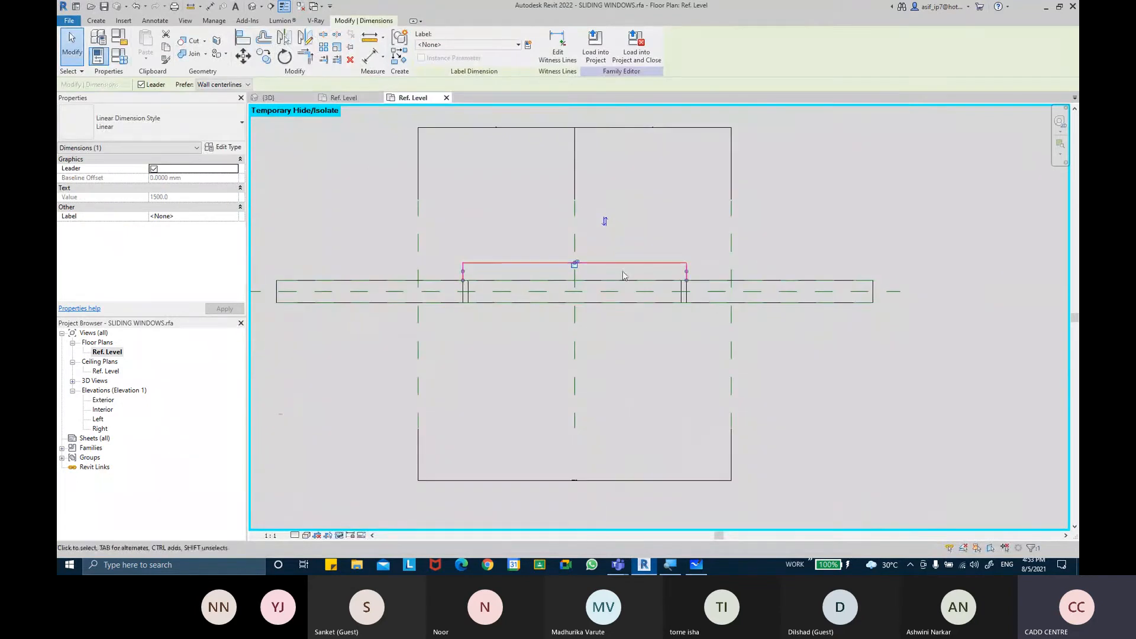
scroll(503, 296, "up", 1)
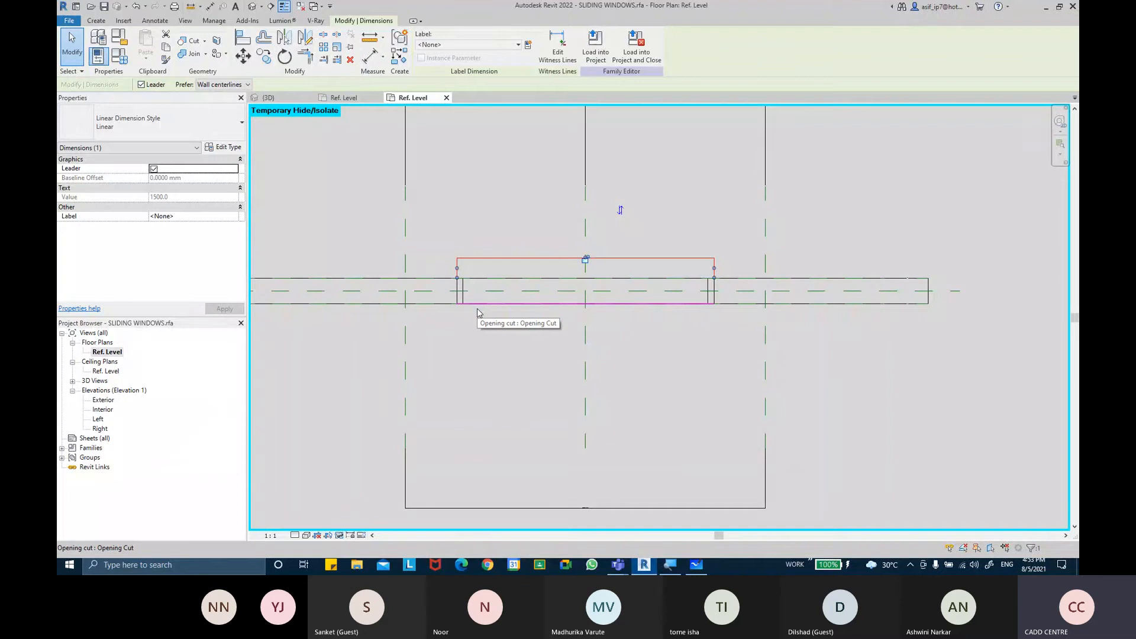
left_click(477, 308)
scroll(476, 307, "up", 2)
left_click(272, 6)
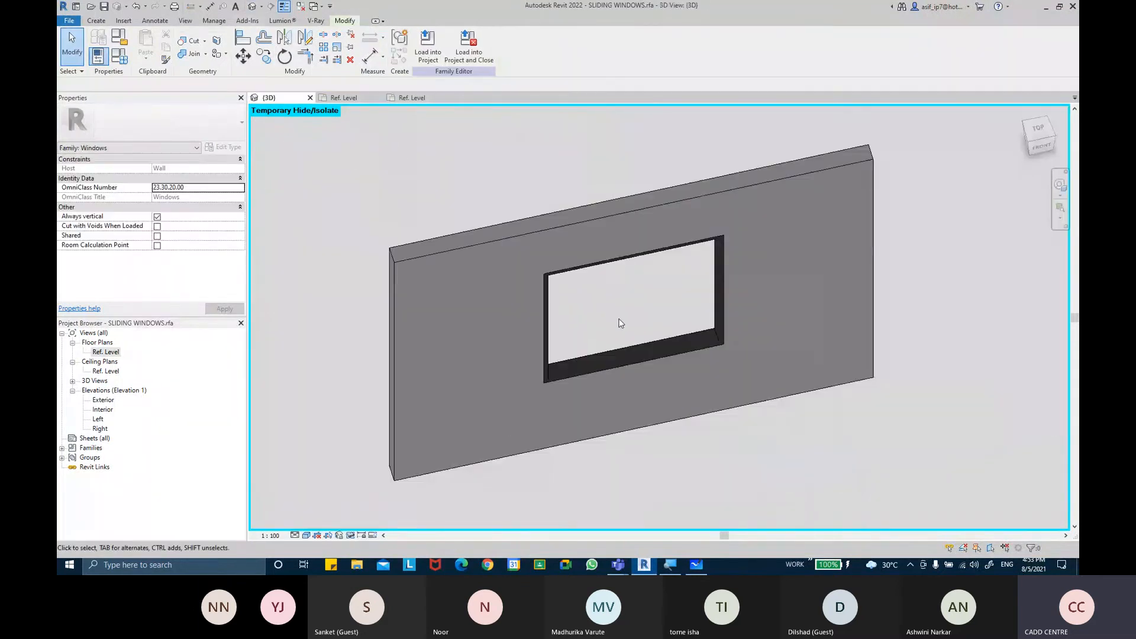
middle_click_drag(619, 323, 646, 325, "shift")
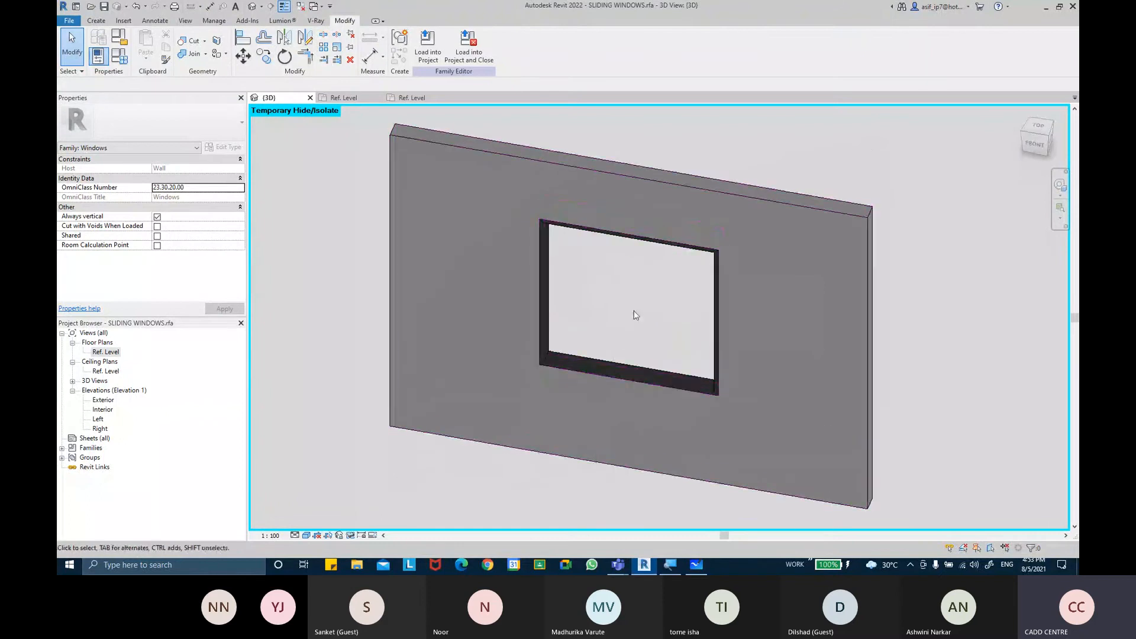
Switch the family type to 1500 X 1500MM DOUBLE PANEL SLIDING and orbit the 3D view
left_click(119, 55)
left_click(393, 61)
left_click(378, 71)
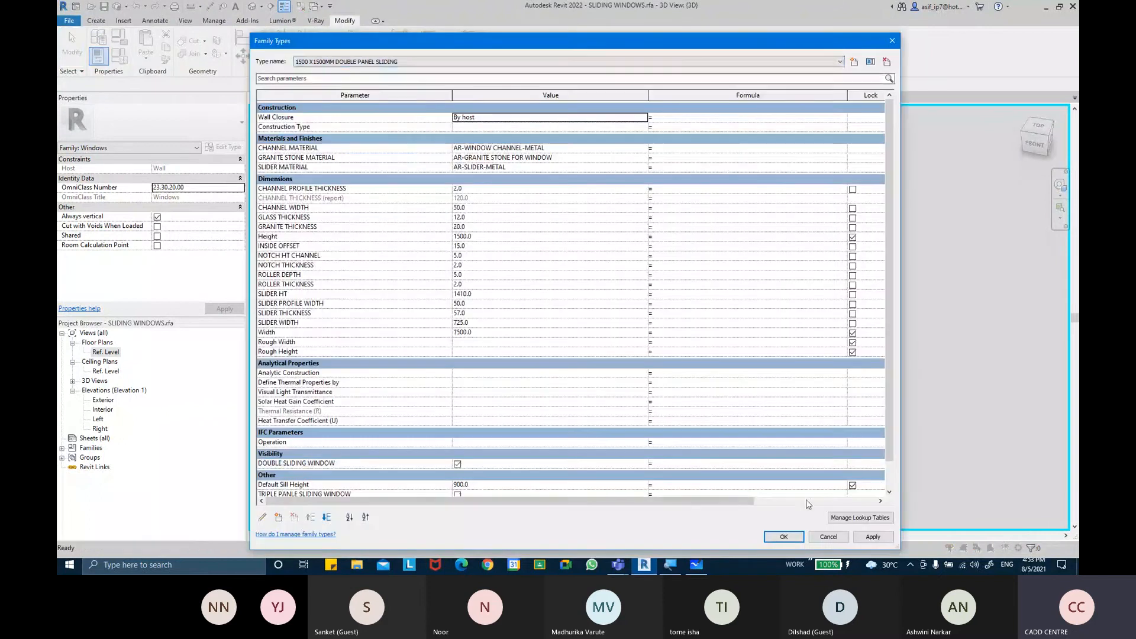
left_click(784, 537)
middle_click_drag(710, 331, 650, 279, "shift")
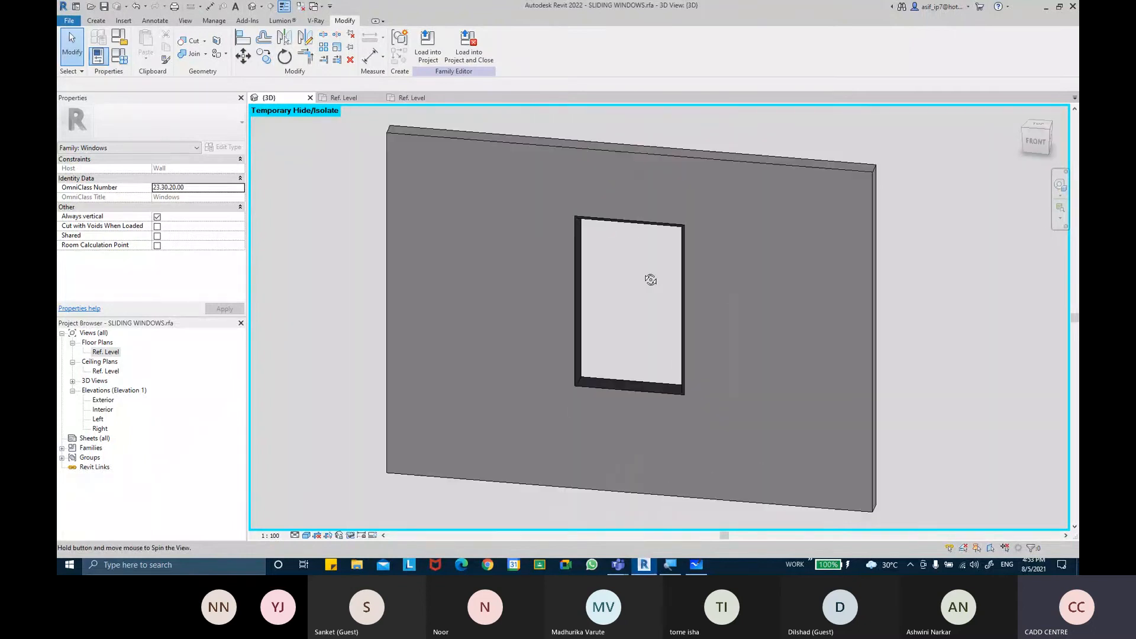
Delete the aligned dimension above the window opening in the plan view
left_click(408, 98)
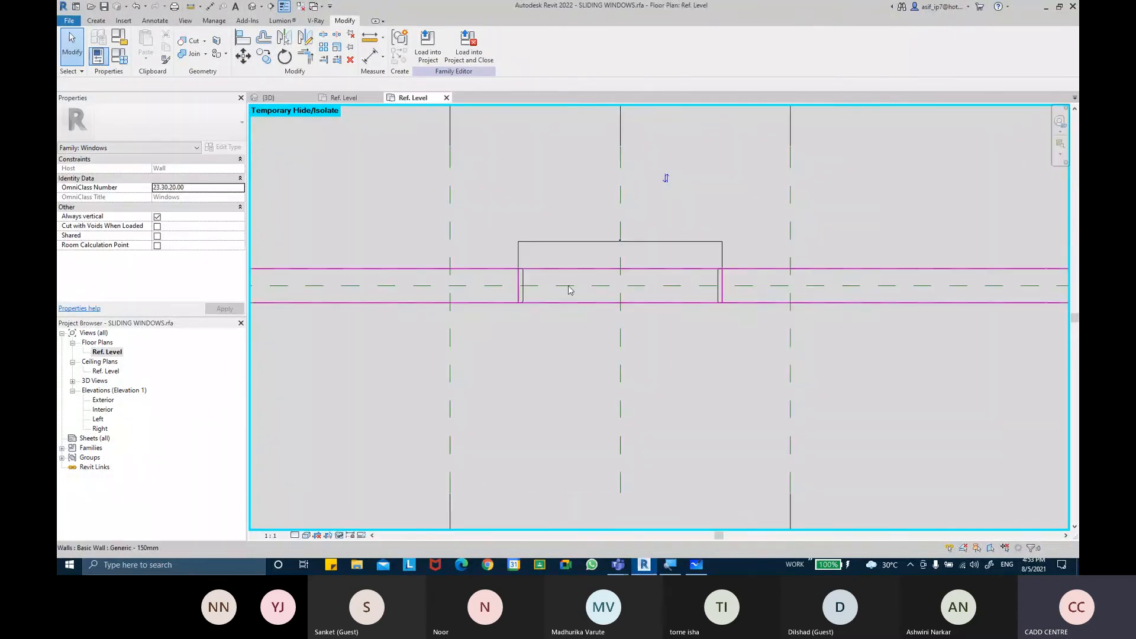
scroll(594, 266, "up", 5)
scroll(617, 240, "down", 3)
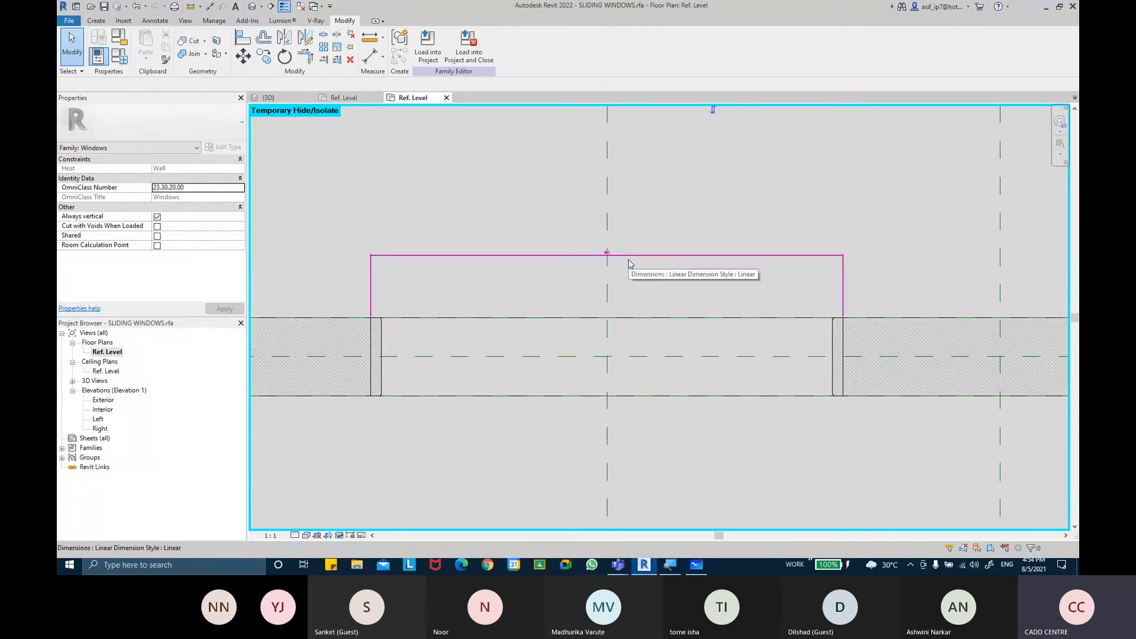
middle_click_drag(362, 346, 418, 314)
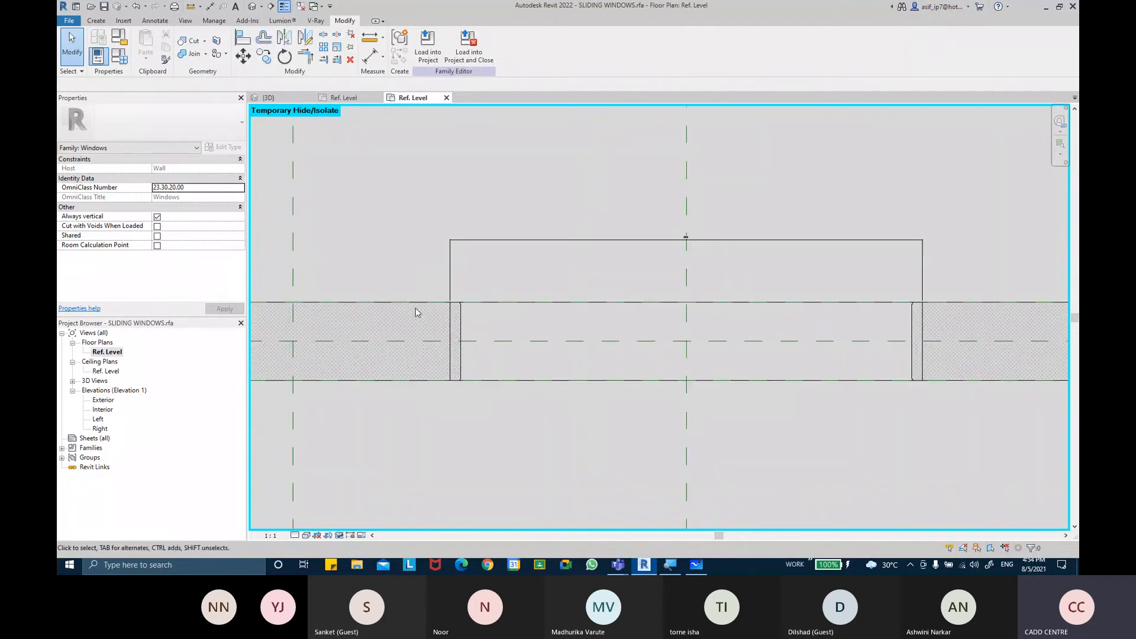
left_click(416, 307)
left_click(526, 226)
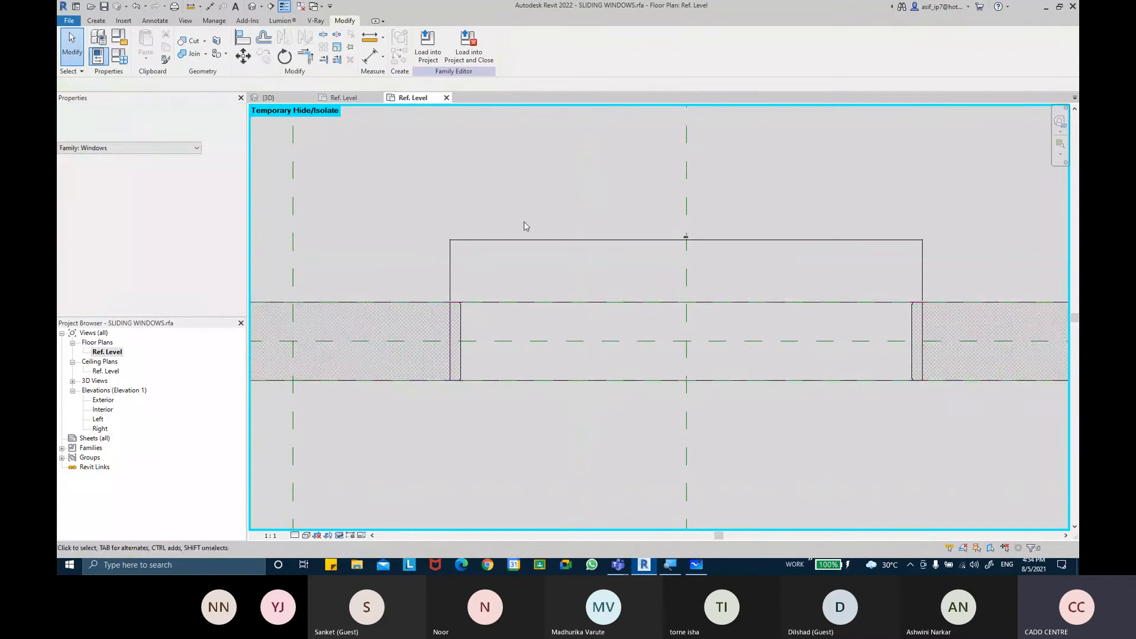
left_click(596, 245)
key("Delete")
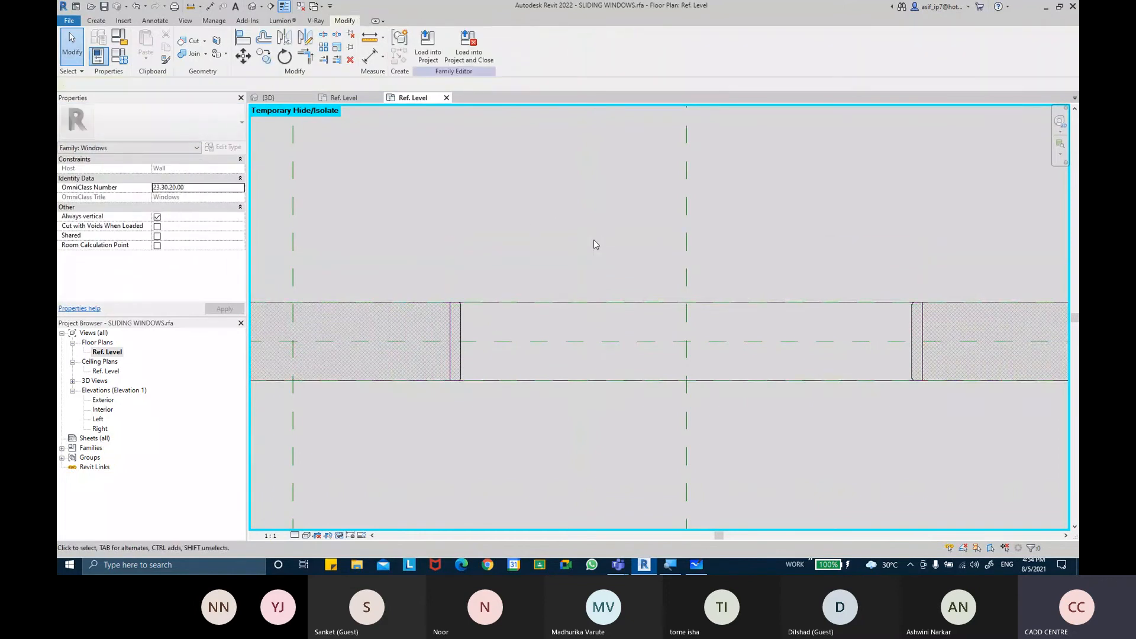
Select the opening cut and review the double panel type's parameters in Family Types
middle_click_drag(600, 302, 589, 297)
left_click(526, 376)
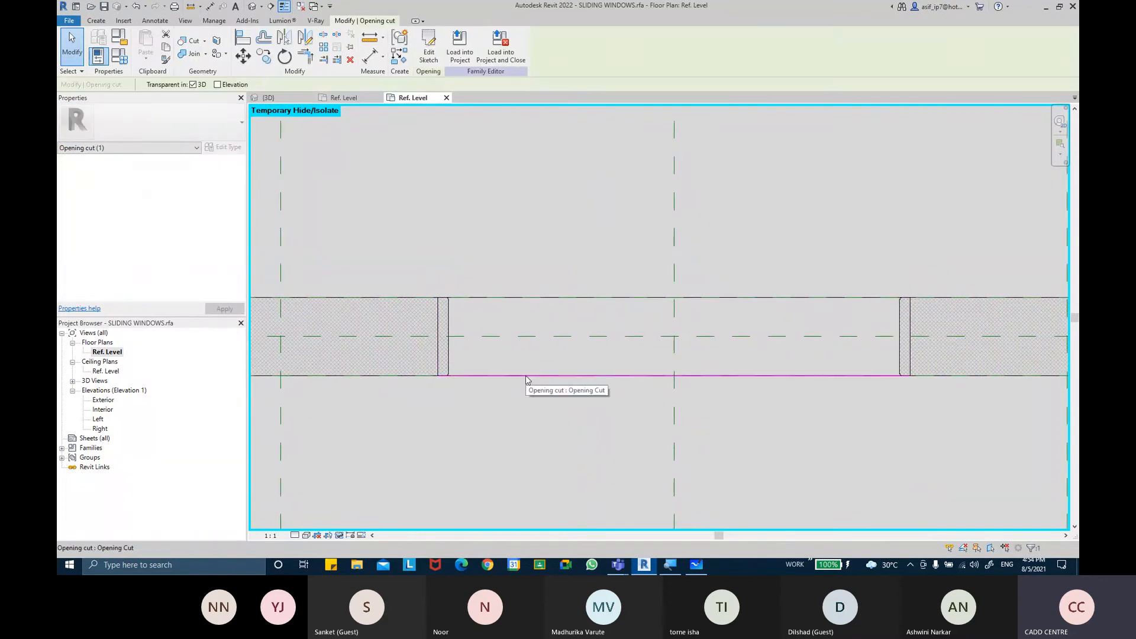
key("Escape")
left_click(119, 58)
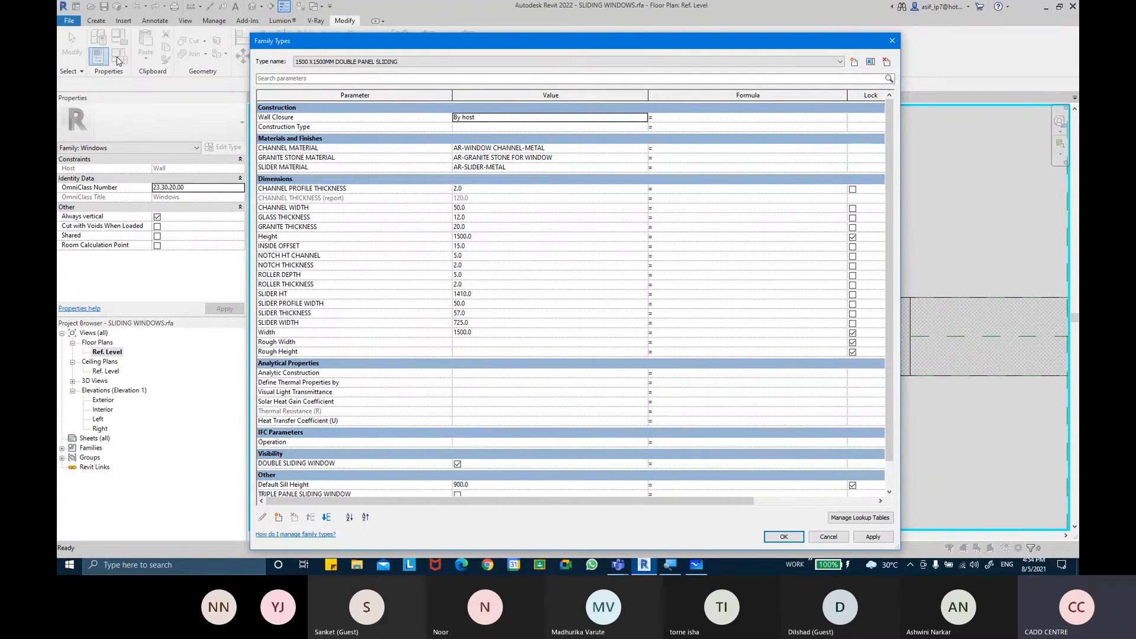
key("Escape")
scroll(464, 316, "down", 1)
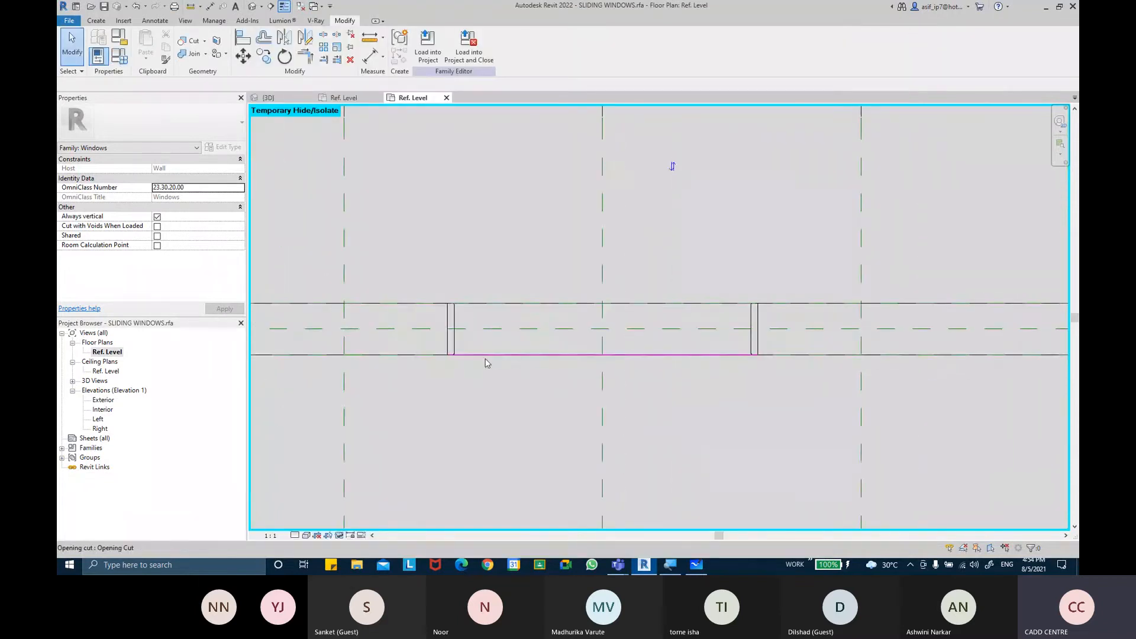
Open the Interior elevation view and zoom in on the opening
double_click(112, 410)
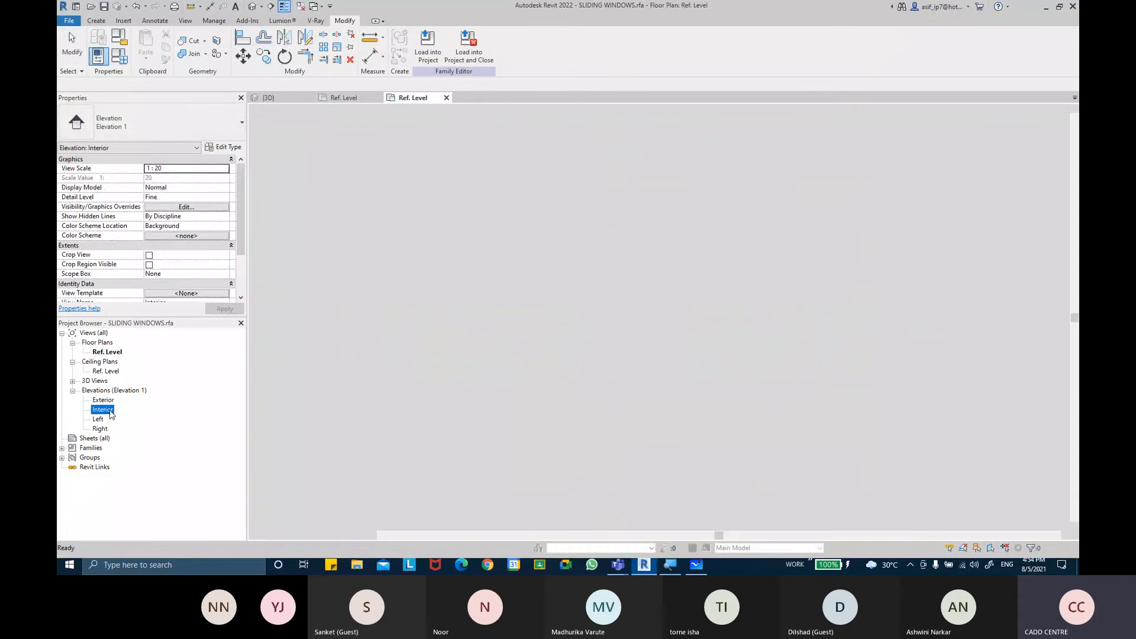
scroll(611, 207, "up", 3)
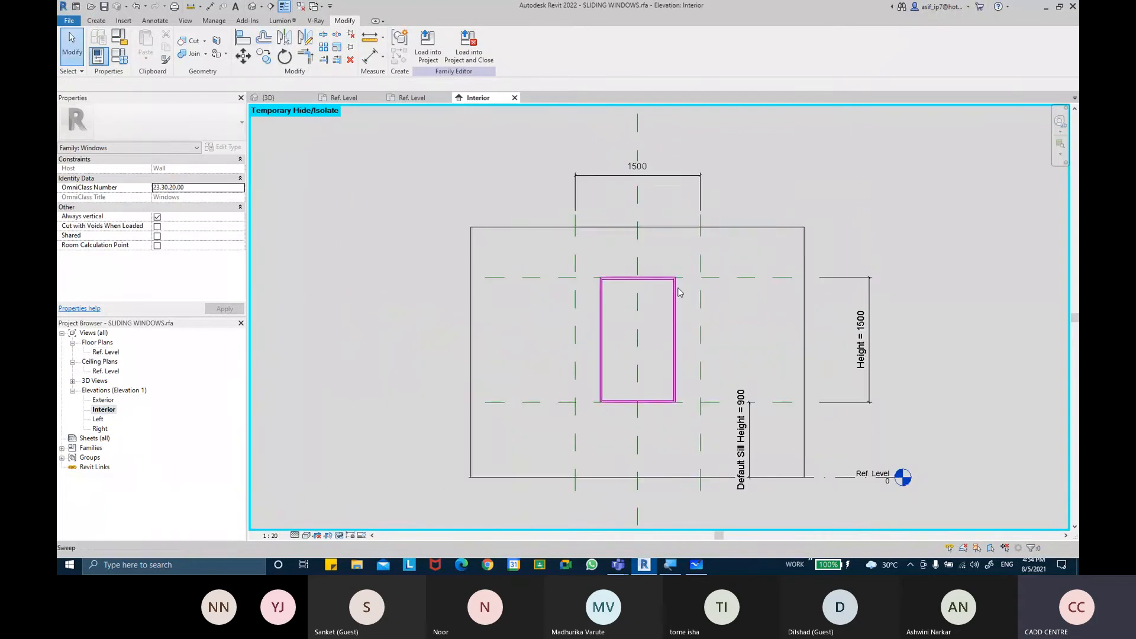
scroll(680, 295, "up", 1)
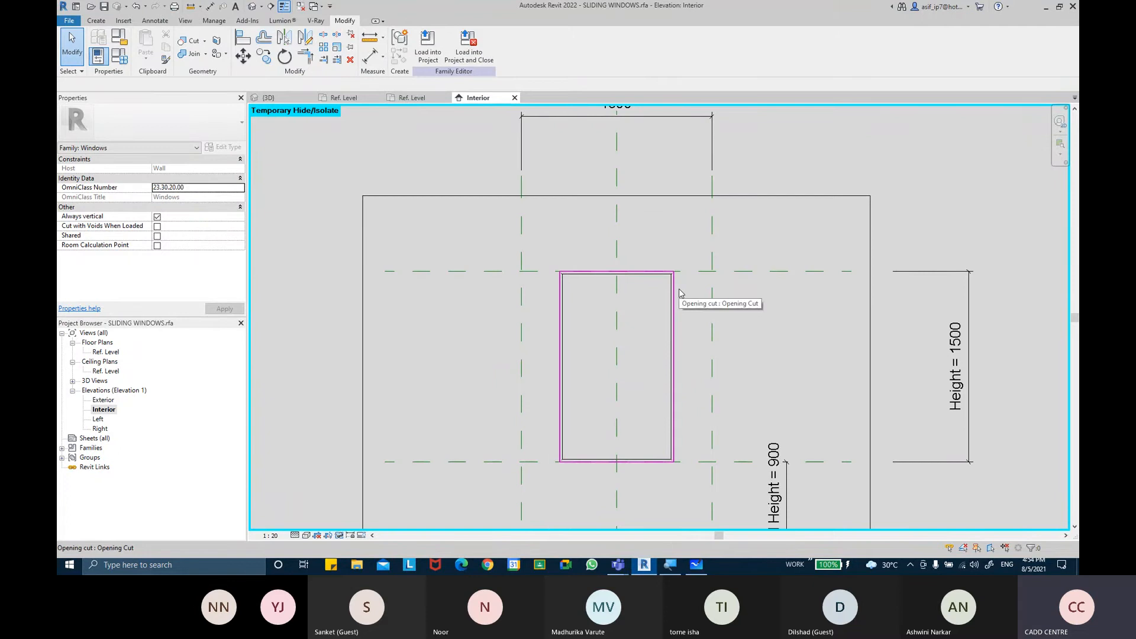
Edit the opening cut's sketch, moving its left and right boundary lines out to the outer reference planes, and finish the sketch
left_click(679, 292)
left_click(429, 53)
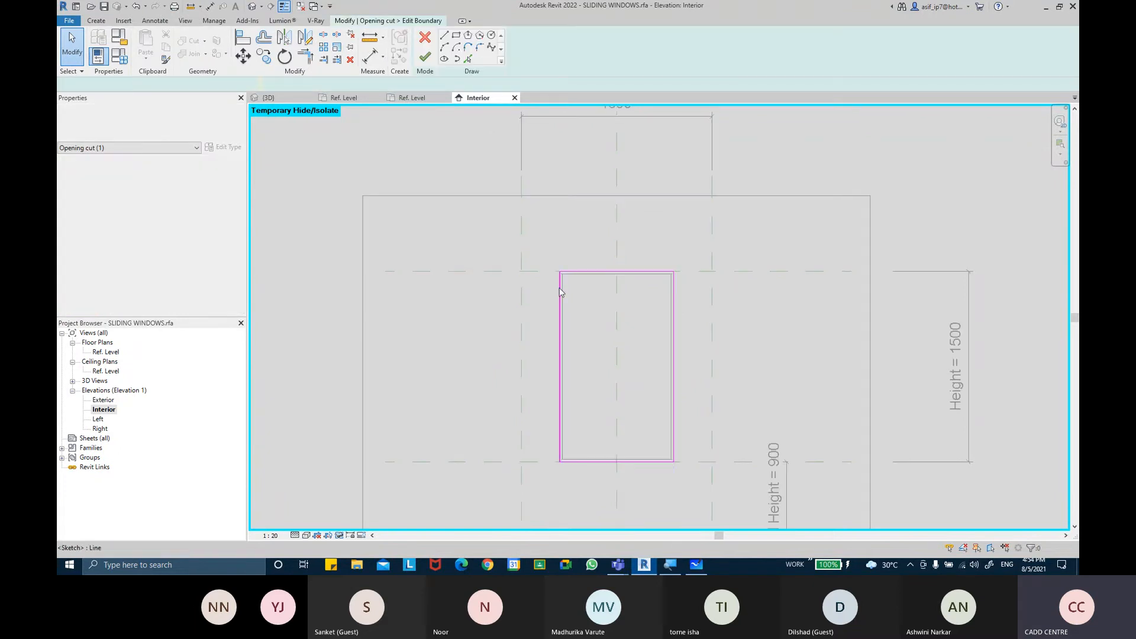
left_click(559, 322)
left_click_drag(558, 330, 521, 330)
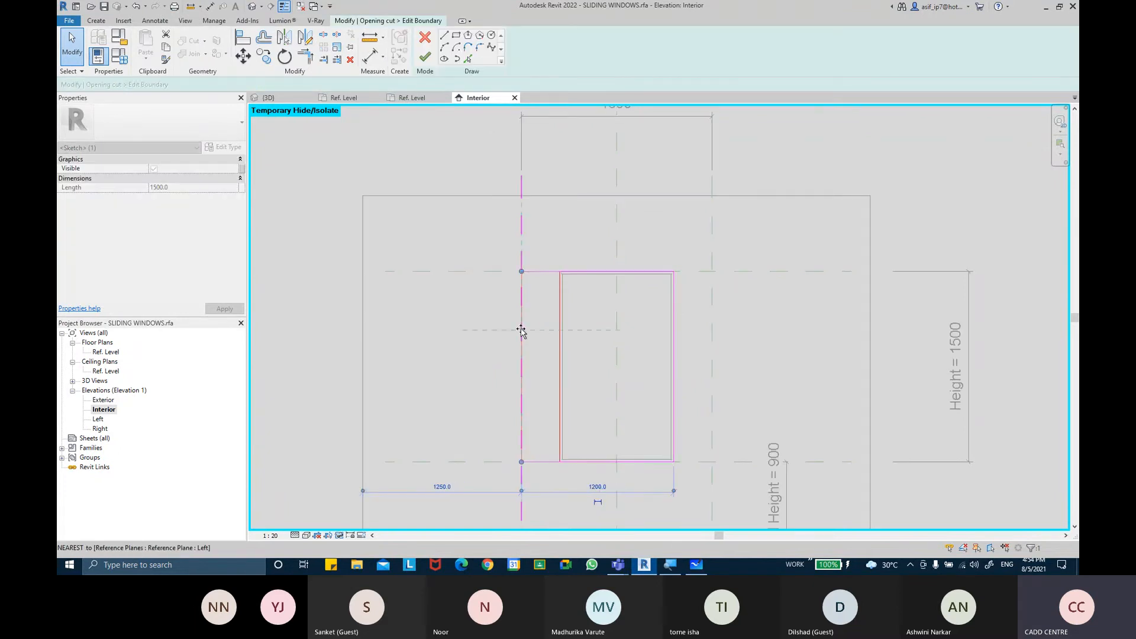
left_click(674, 331)
left_click_drag(674, 345, 712, 346)
left_click(729, 357)
left_click(687, 383)
middle_click_drag(653, 338, 633, 329)
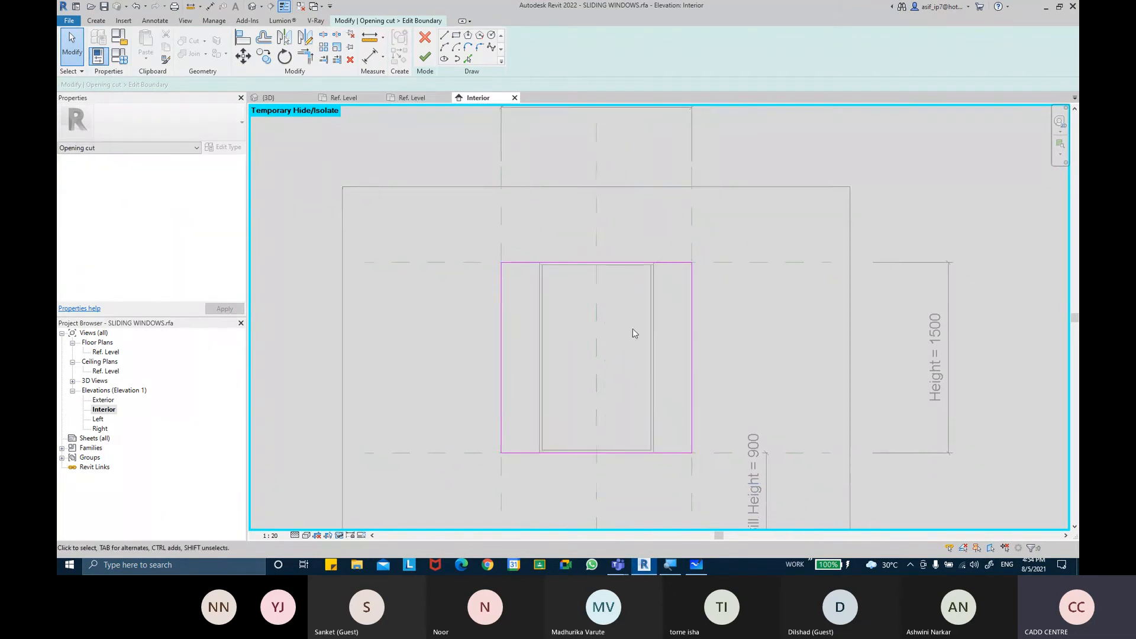
left_click(425, 57)
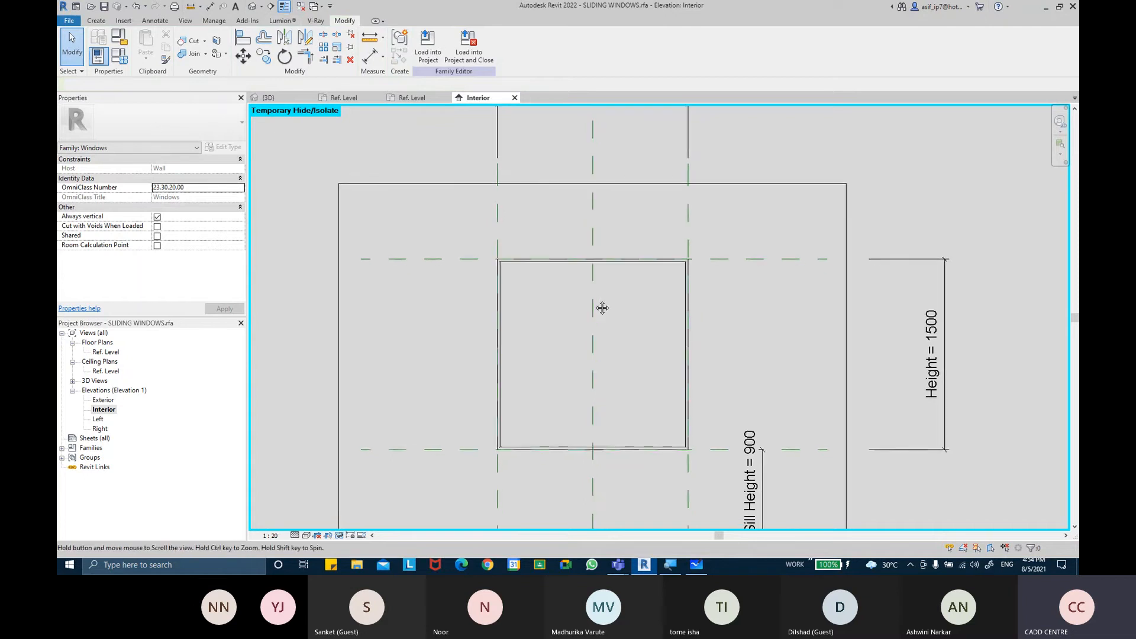
Switch the family type to 2100 X 1500MM TRIPLE PANEL SLIDING in Family Types
middle_click_drag(672, 307, 654, 289)
left_click(531, 247)
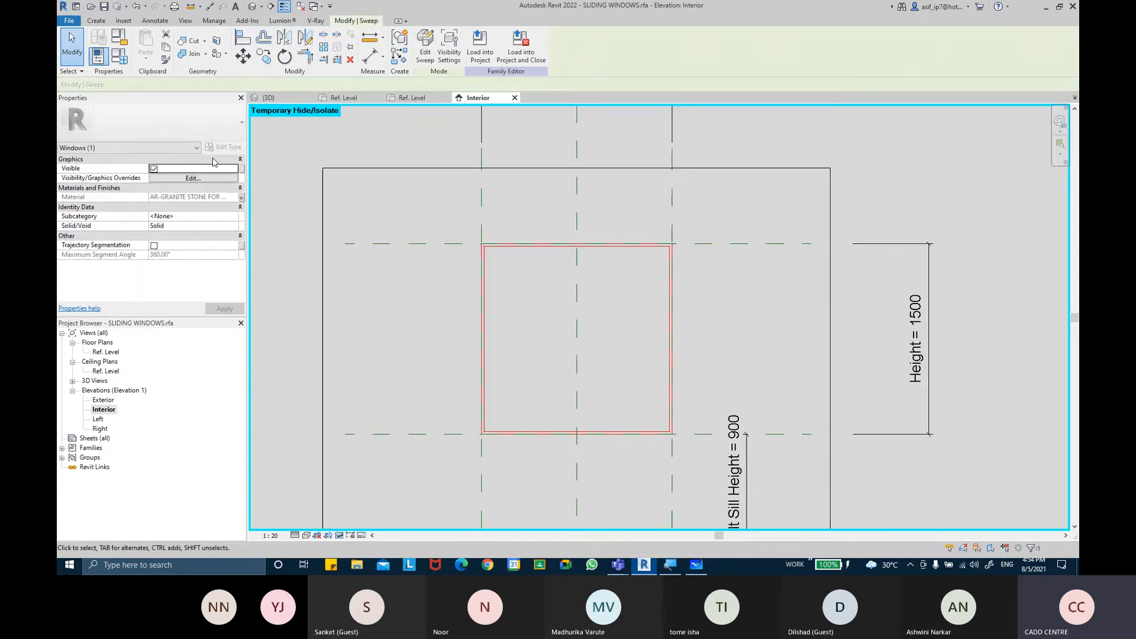
left_click(121, 58)
left_click(498, 62)
left_click(477, 78)
left_click(861, 539)
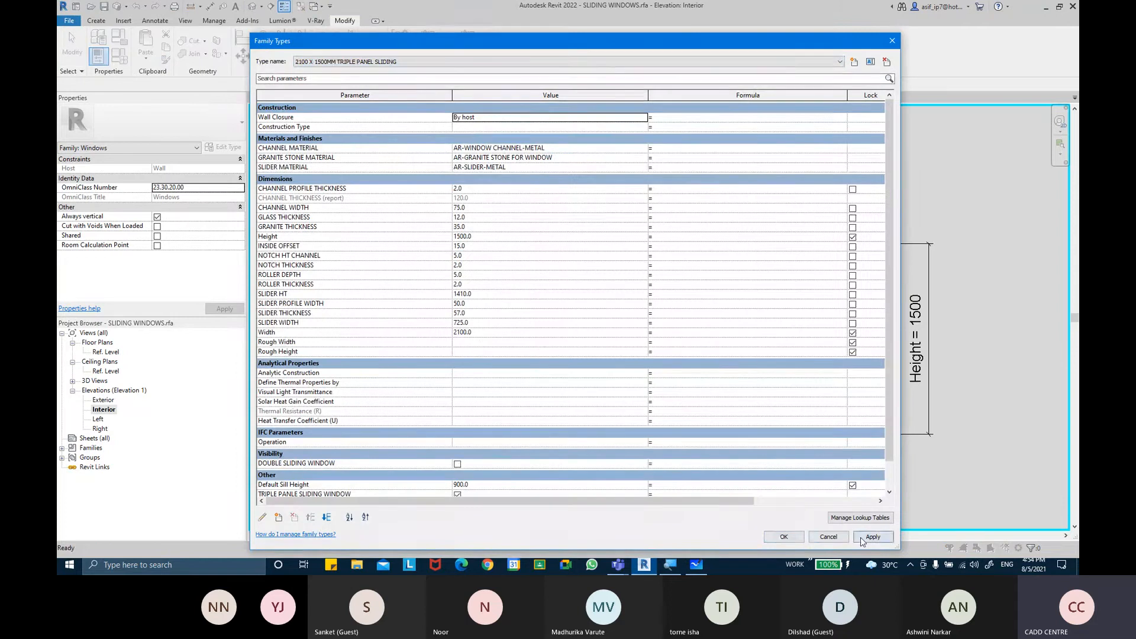
left_click(802, 537)
Delete the 2100 width dimension above the opening in the Interior elevation
scroll(571, 284, "up", 3)
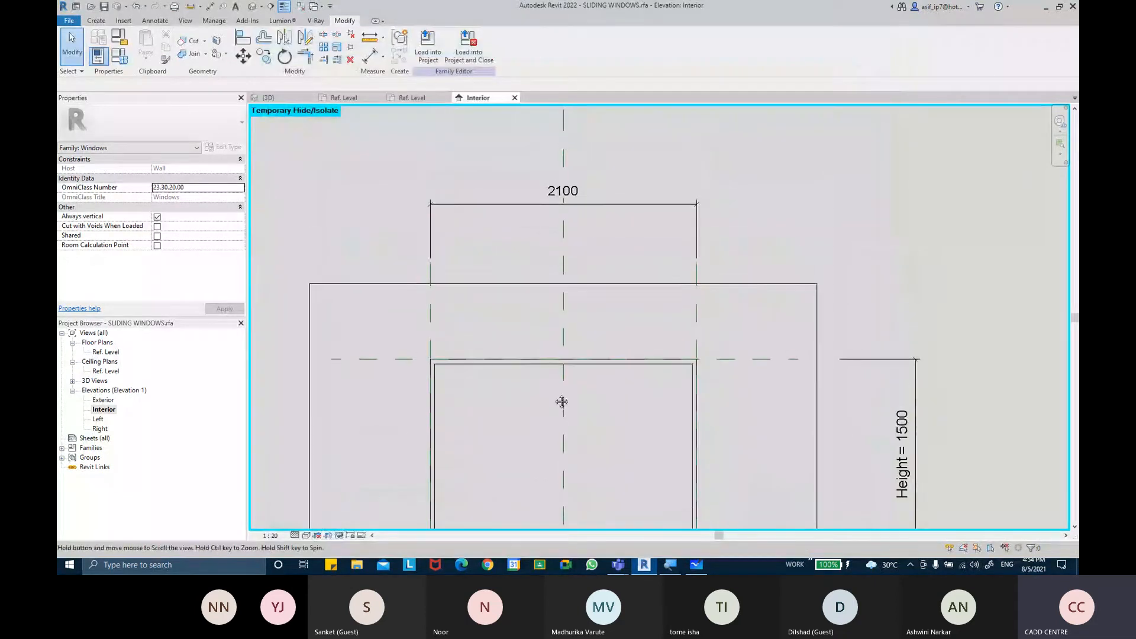
scroll(556, 305, "down", 3)
left_click(579, 185)
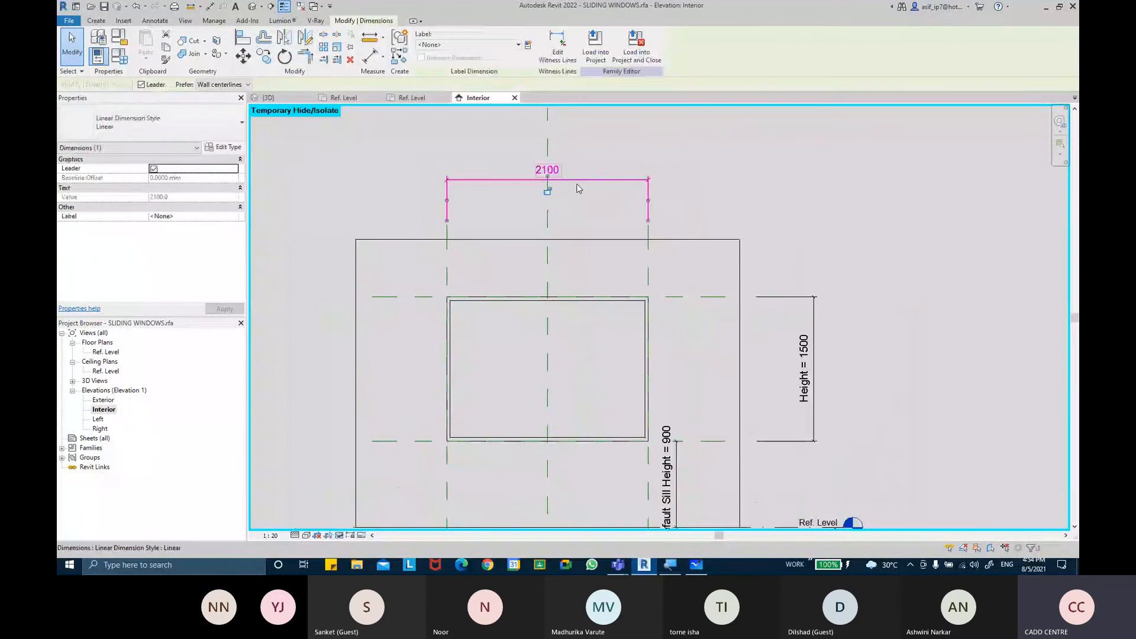
key("Delete")
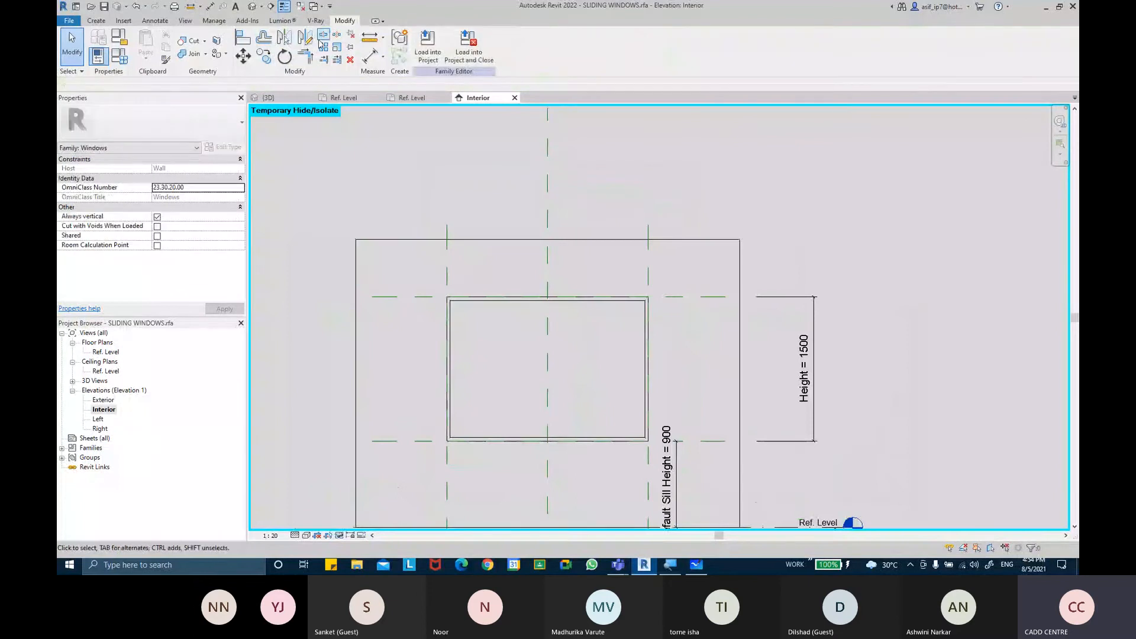
Open the 3D view and switch the family type to 1500 X1500MM DOUBLE PANEL SLIDING
middle_click_drag(521, 125, 510, 107)
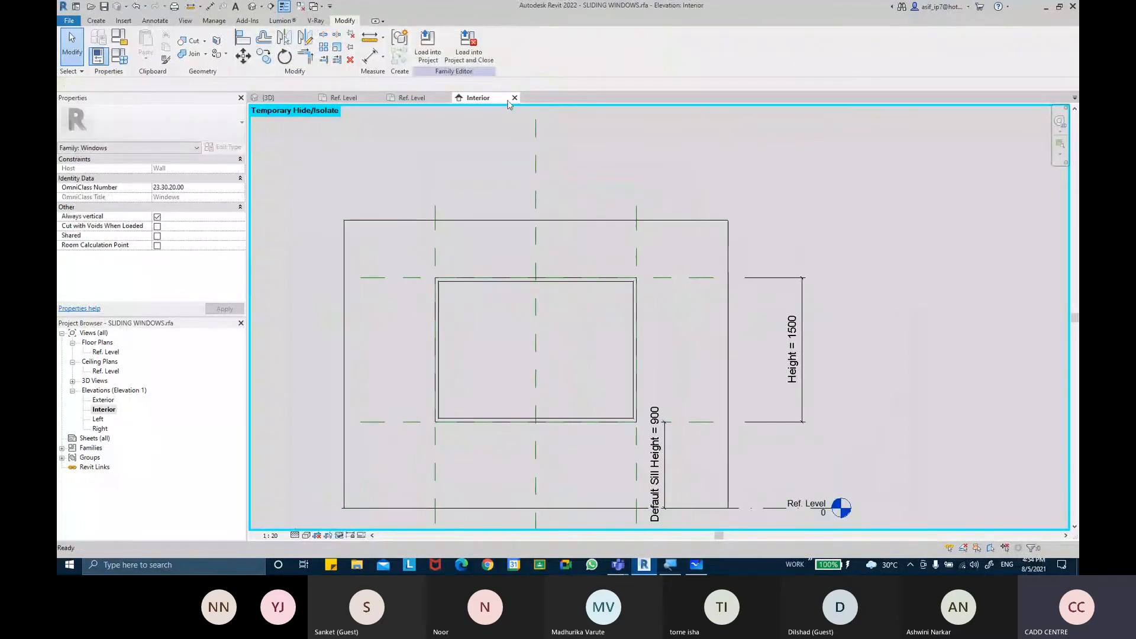
left_click(252, 7)
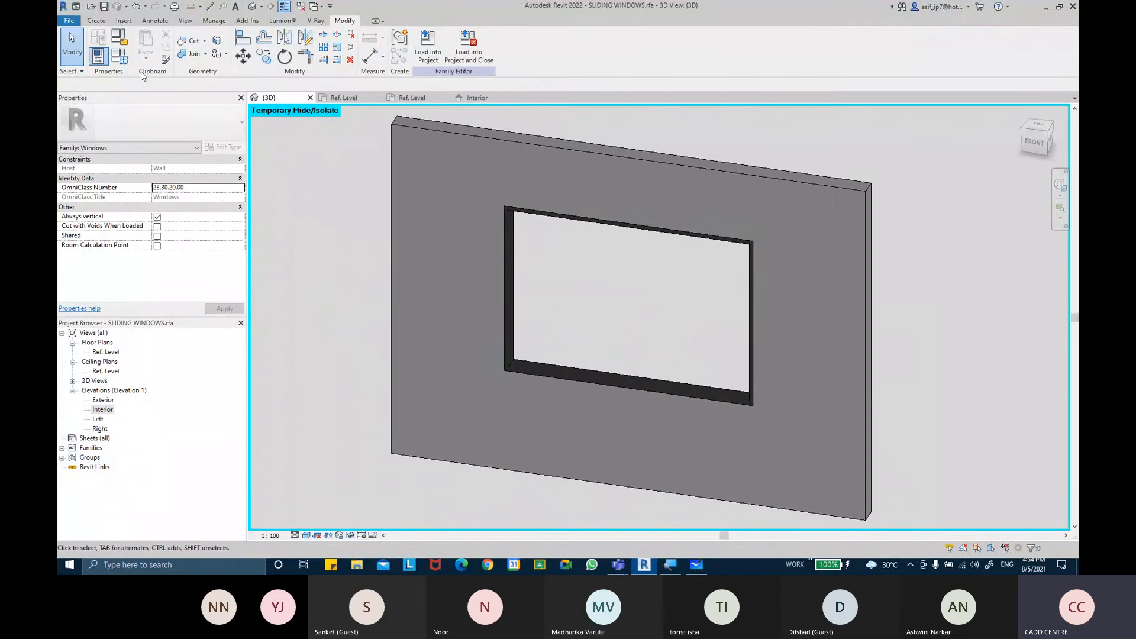
left_click(116, 56)
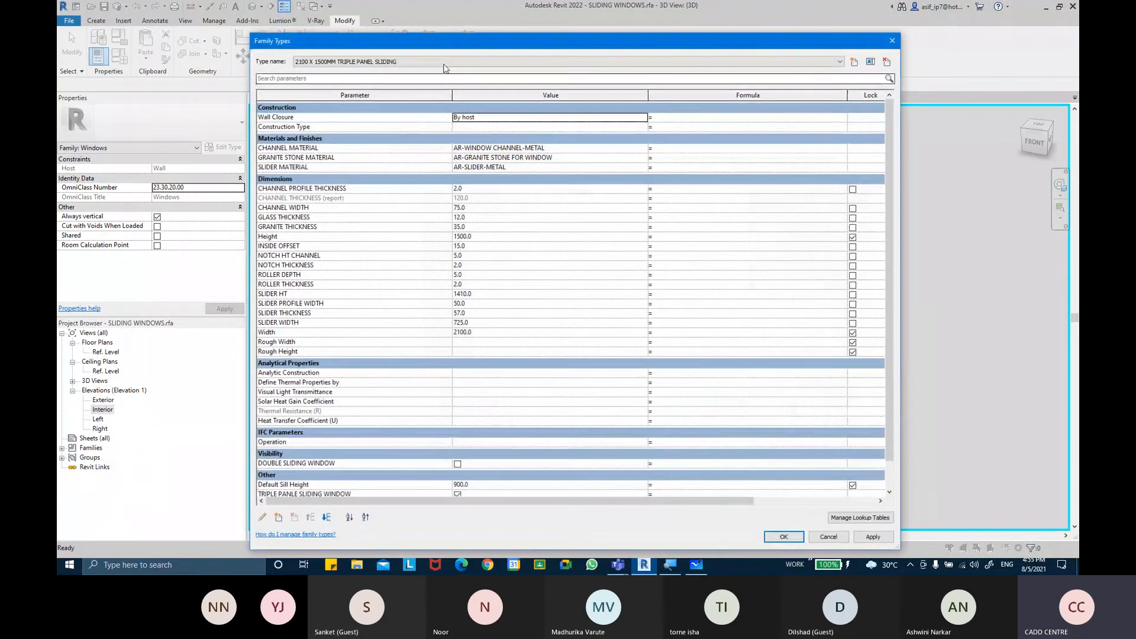
left_click(408, 62)
left_click(405, 70)
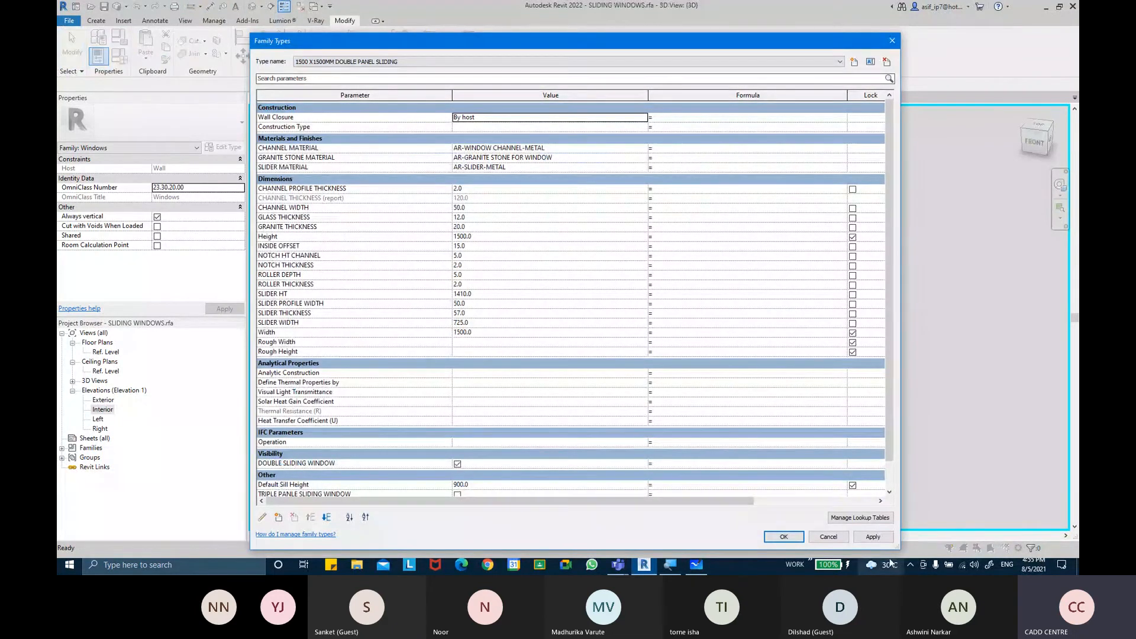
left_click(784, 536)
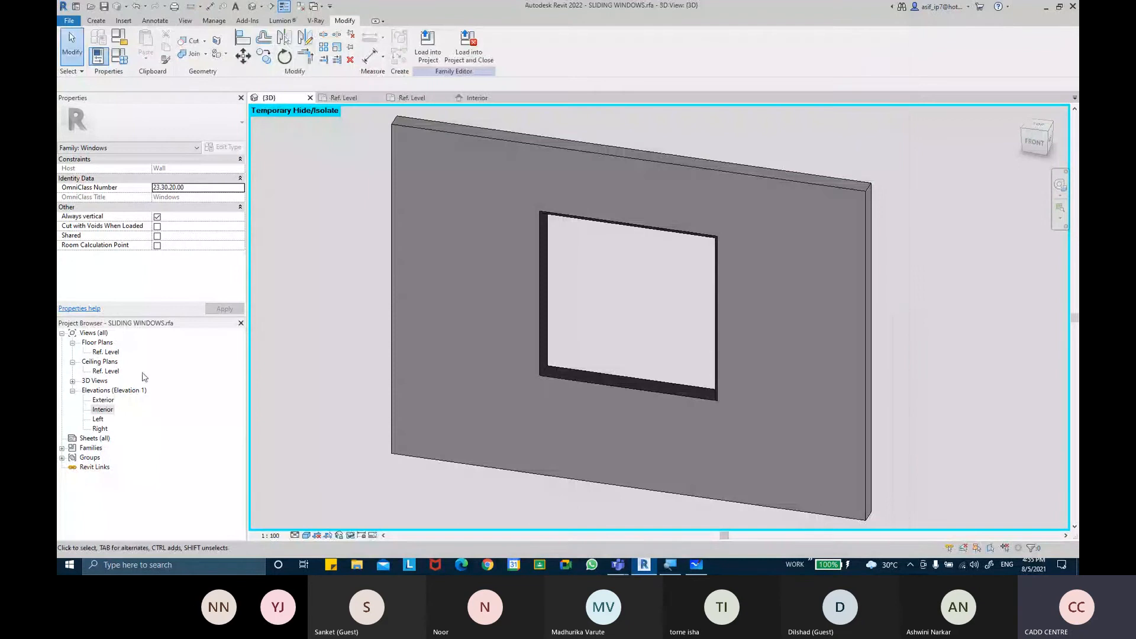
Place an aligned dimension across the opening width in the Interior elevation, then delete it
double_click(102, 409)
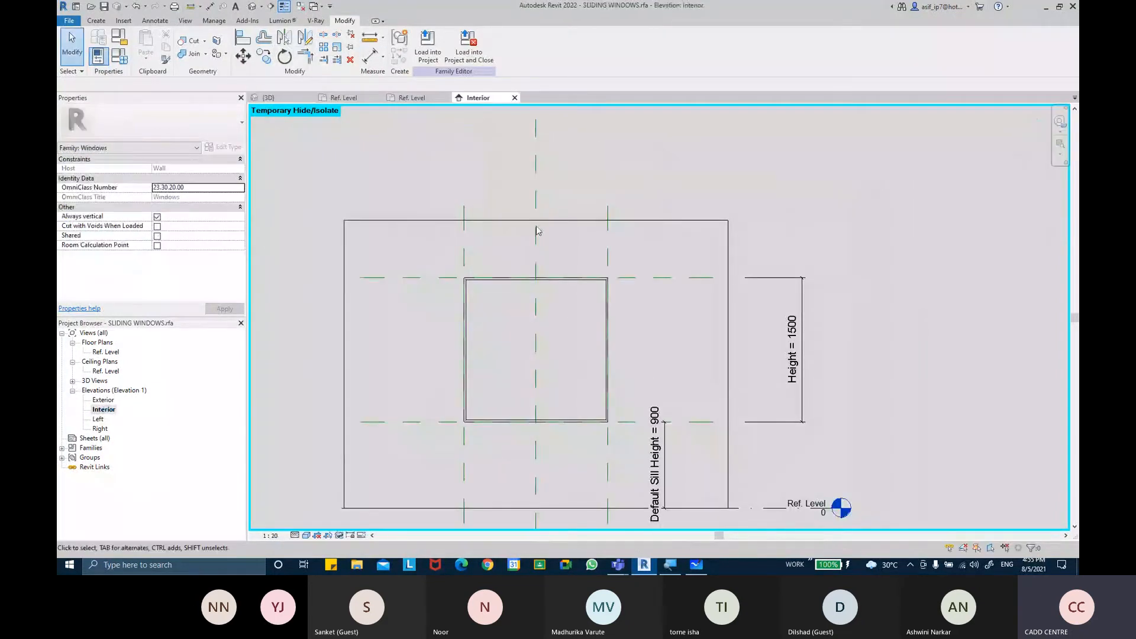
left_click(369, 57)
left_click(464, 250)
left_click(607, 251)
left_click(604, 180)
key("Escape")
key("Escape")
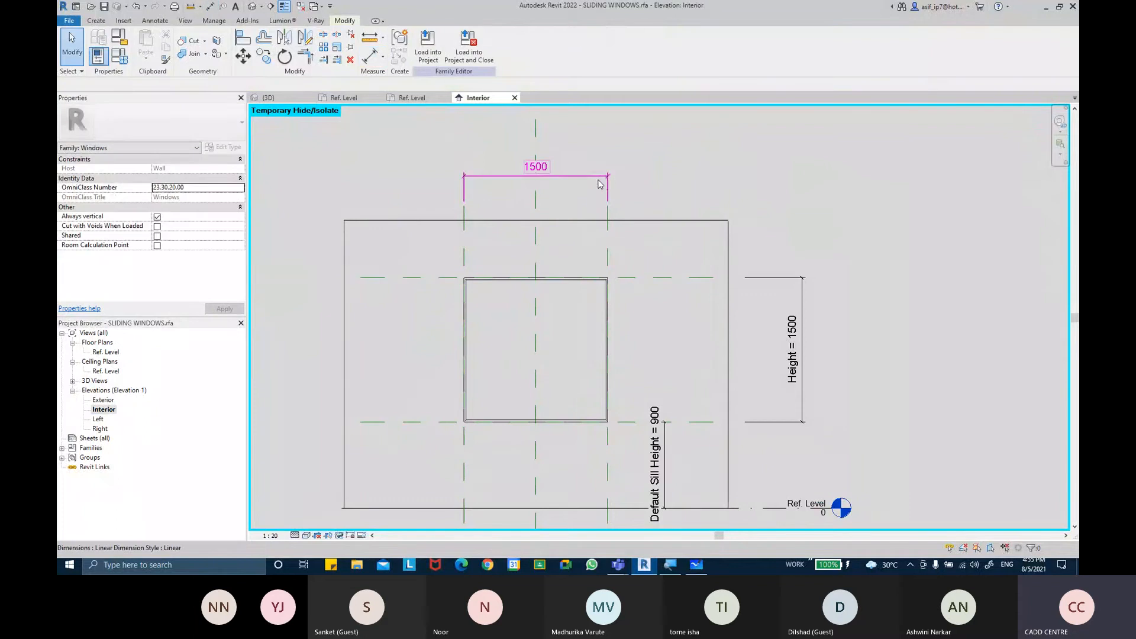
key("Delete")
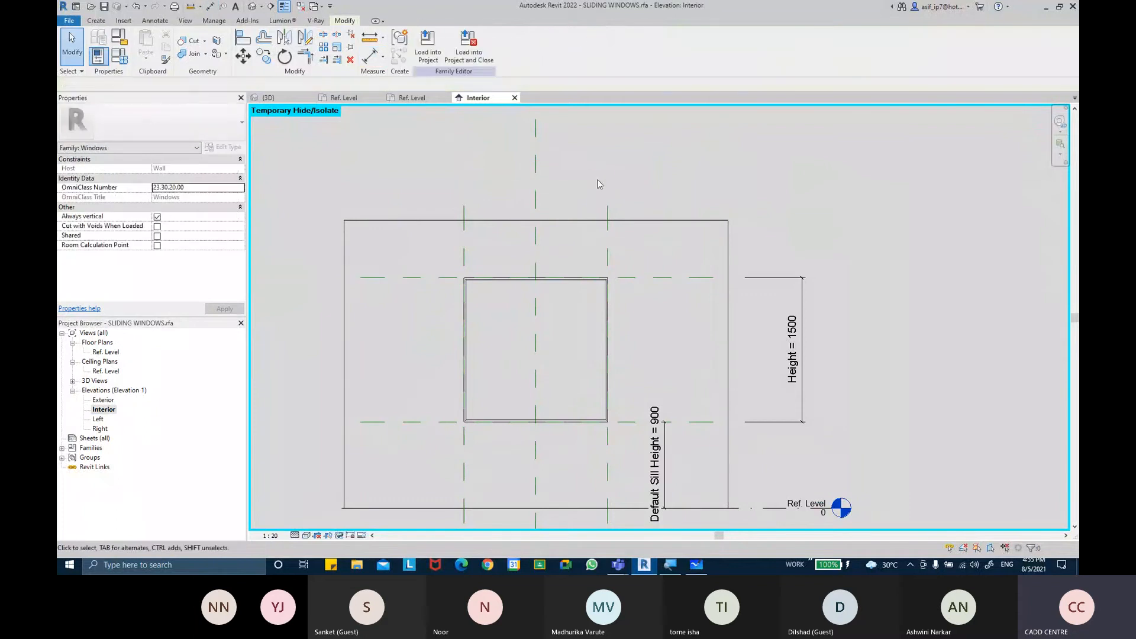
Switch the family type back to 2100 X 1500MM TRIPLE PANEL SLIDING
left_click(119, 56)
left_click(464, 62)
left_click(464, 79)
left_click(805, 536)
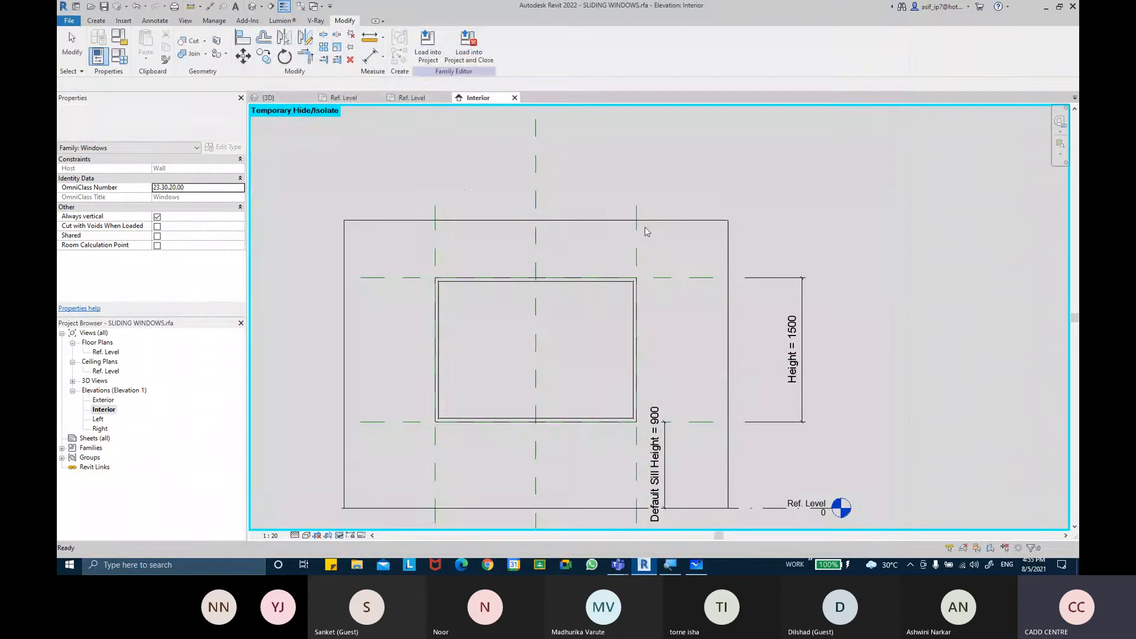
Place an aligned dimension between the inner reference planes above the opening, then delete it
left_click(370, 56)
left_click(435, 208)
left_click(636, 207)
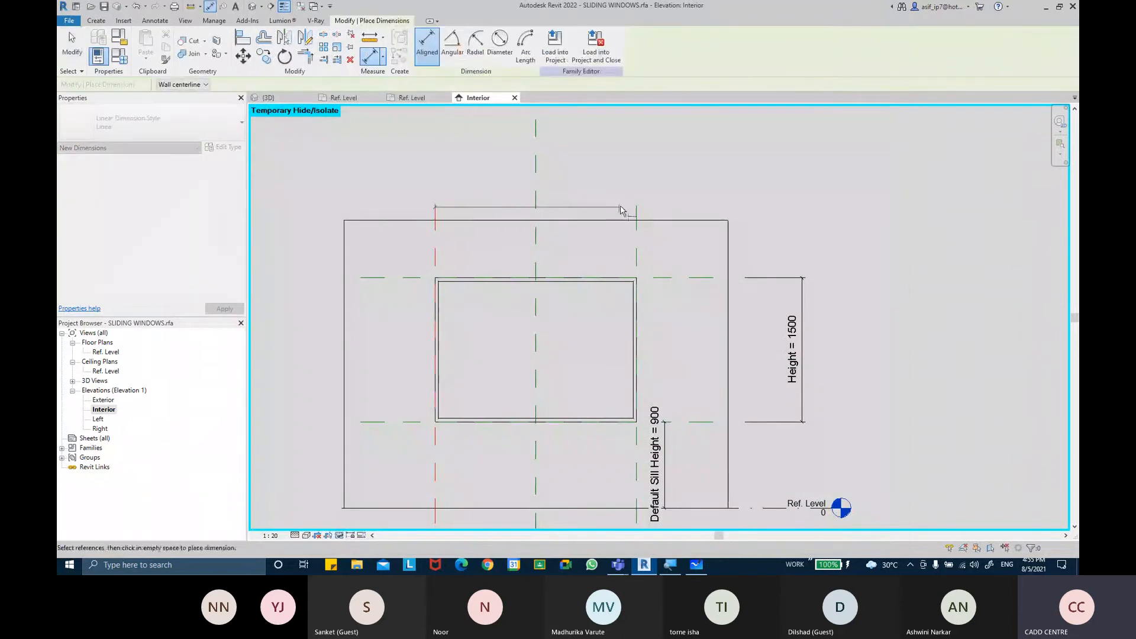
left_click(610, 161)
key("Escape")
left_click(606, 167)
key("Delete")
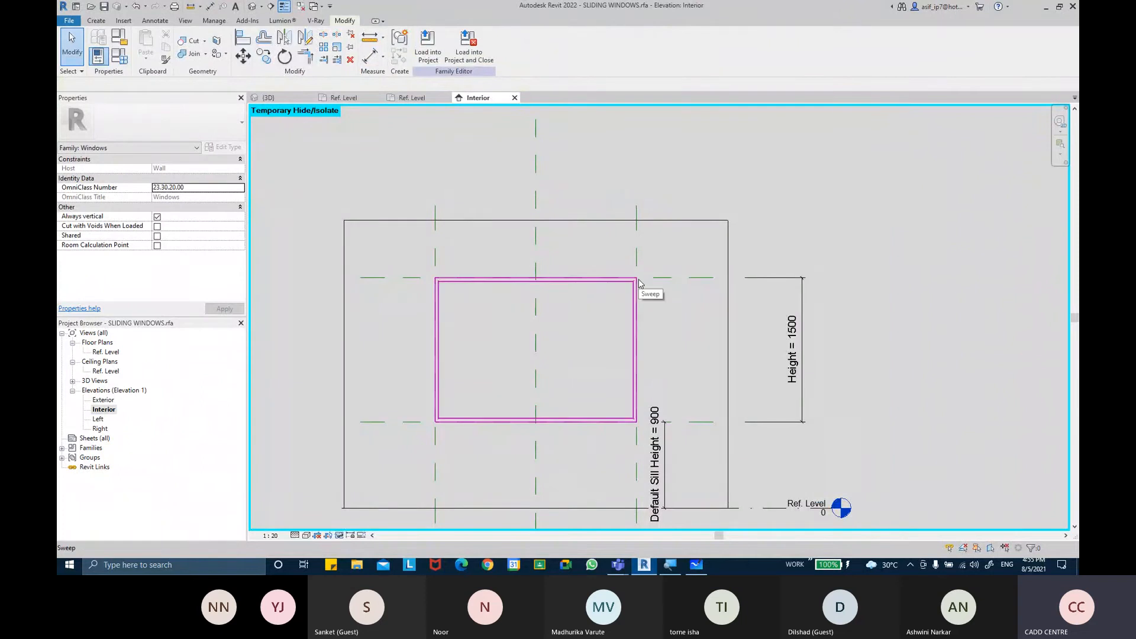
Select the opening cut, open its boundary sketch and finish it without changes
key("Tab")
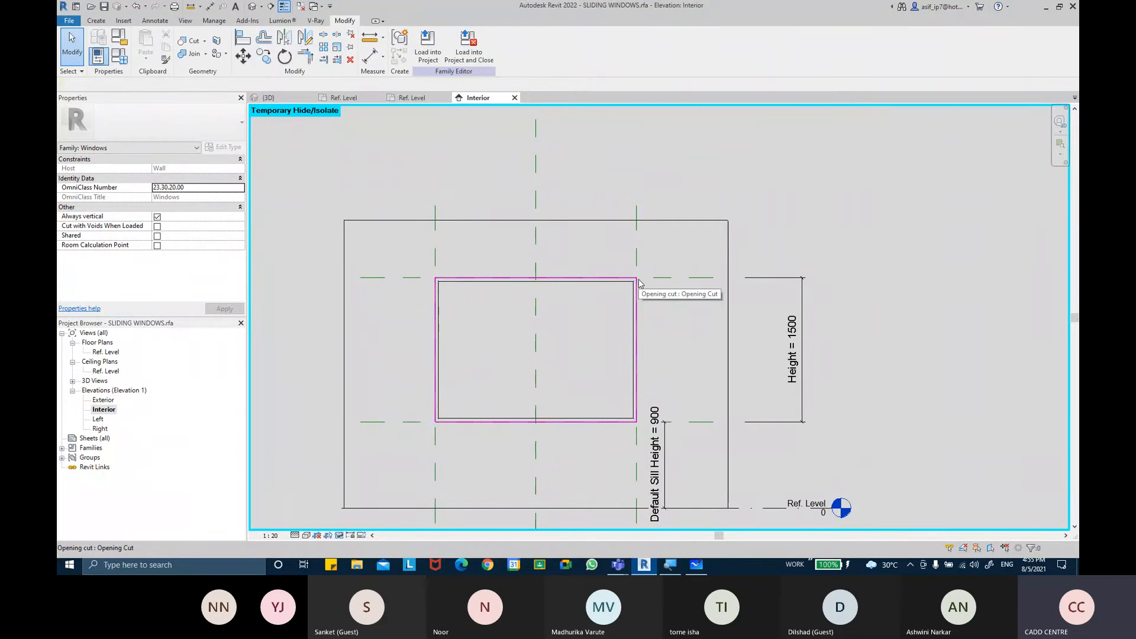
left_click(637, 284)
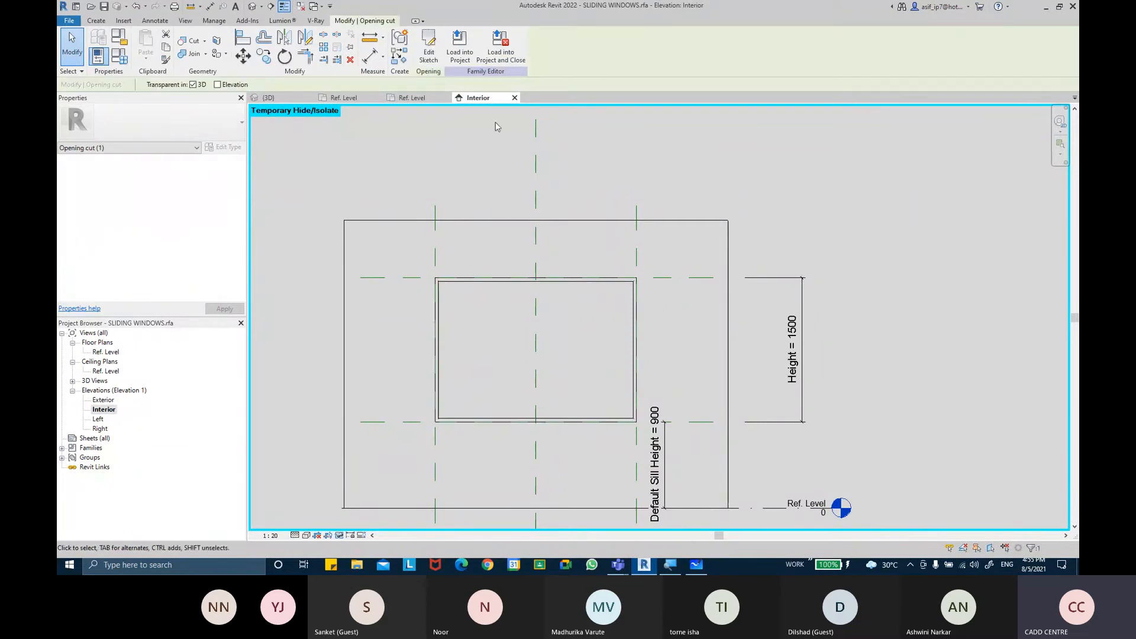
left_click(429, 56)
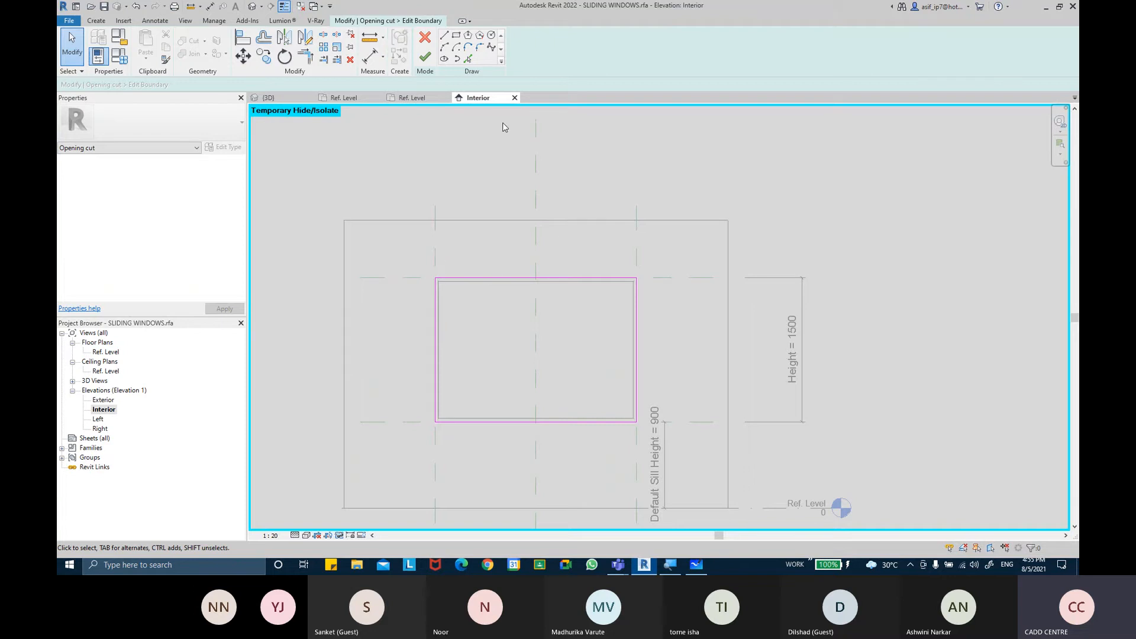
left_click(425, 57)
middle_click_drag(603, 134, 629, 127)
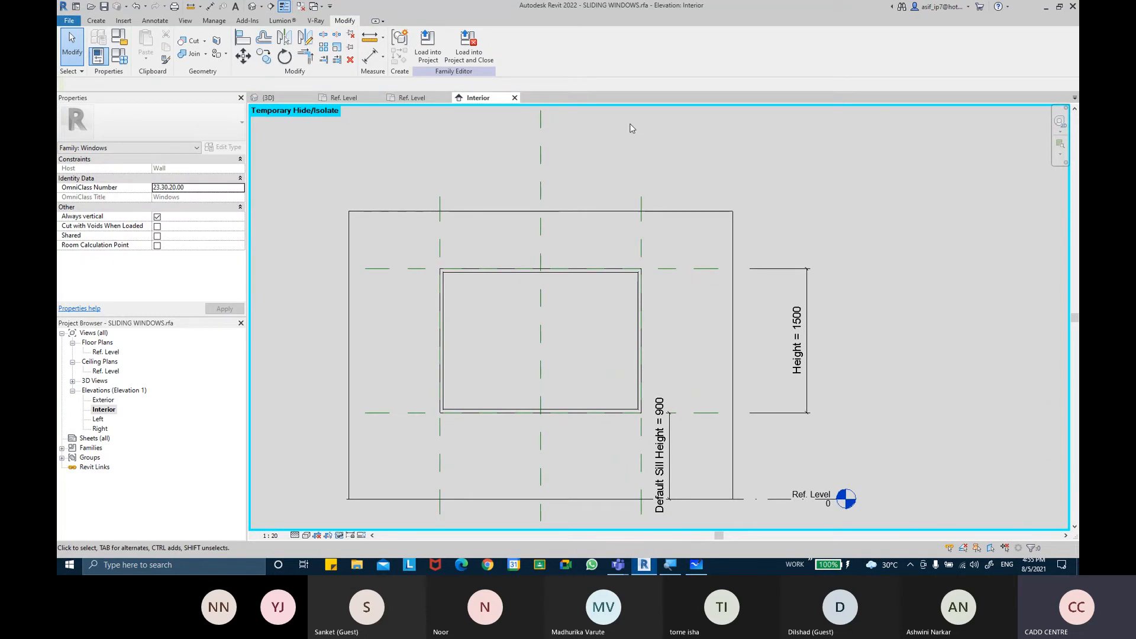
Reset the temporary hide/isolate in the Interior elevation to show all elements
middle_click_drag(668, 230, 652, 219)
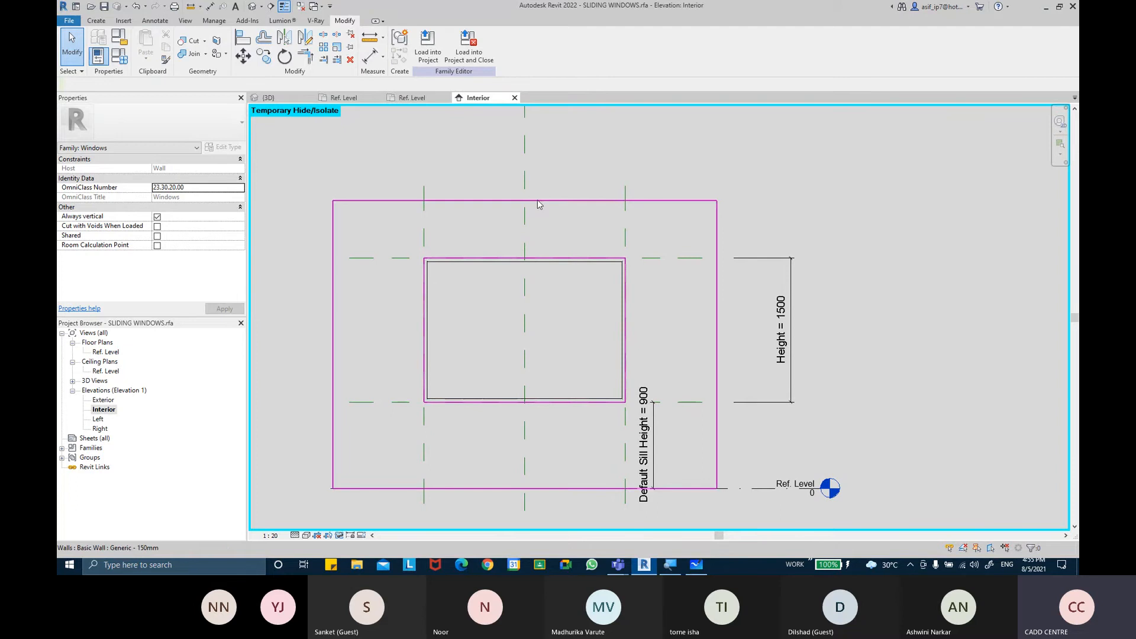
left_click(339, 535)
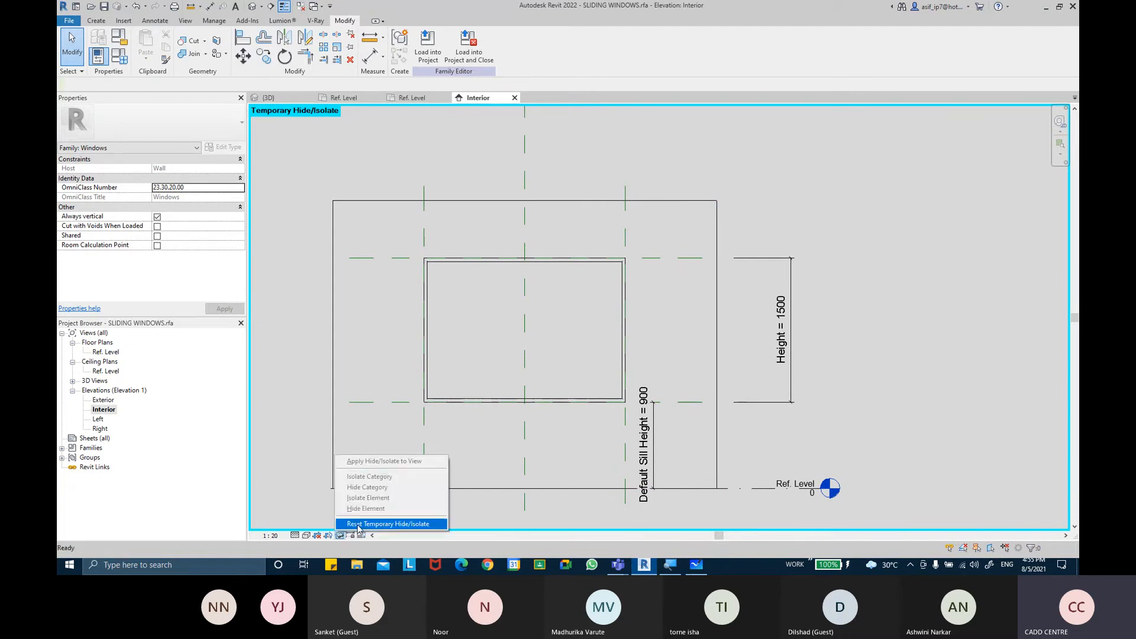
left_click(390, 524)
scroll(570, 334, "up", 2)
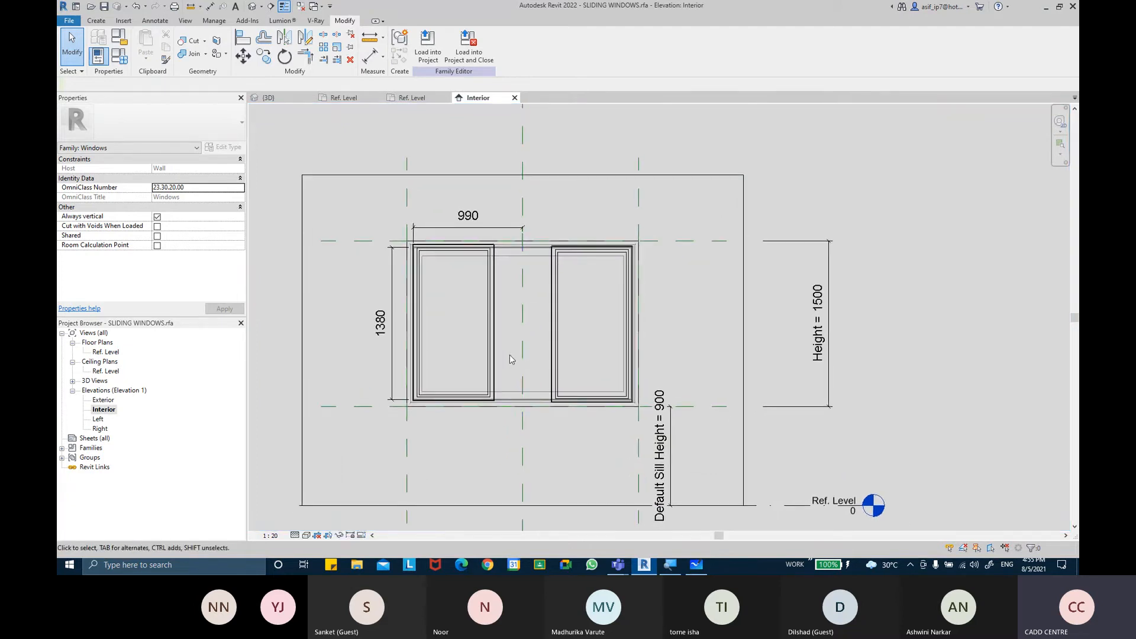
Open the Ref. Level floor plan and reset its temporary hide/isolate
left_click(493, 297)
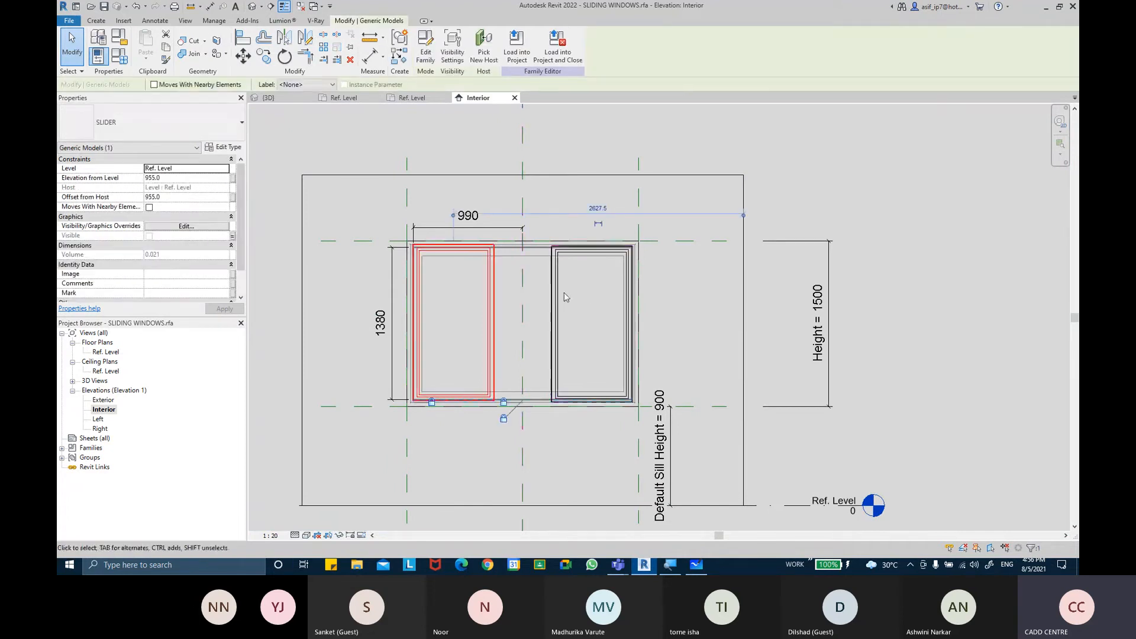
left_click(819, 170)
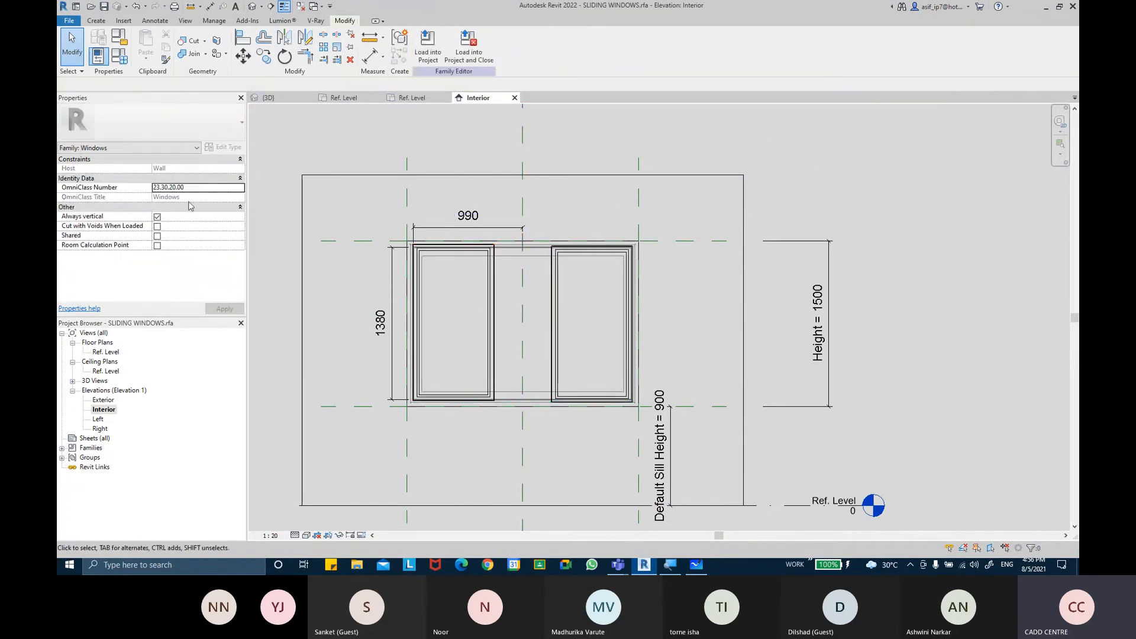
double_click(122, 352)
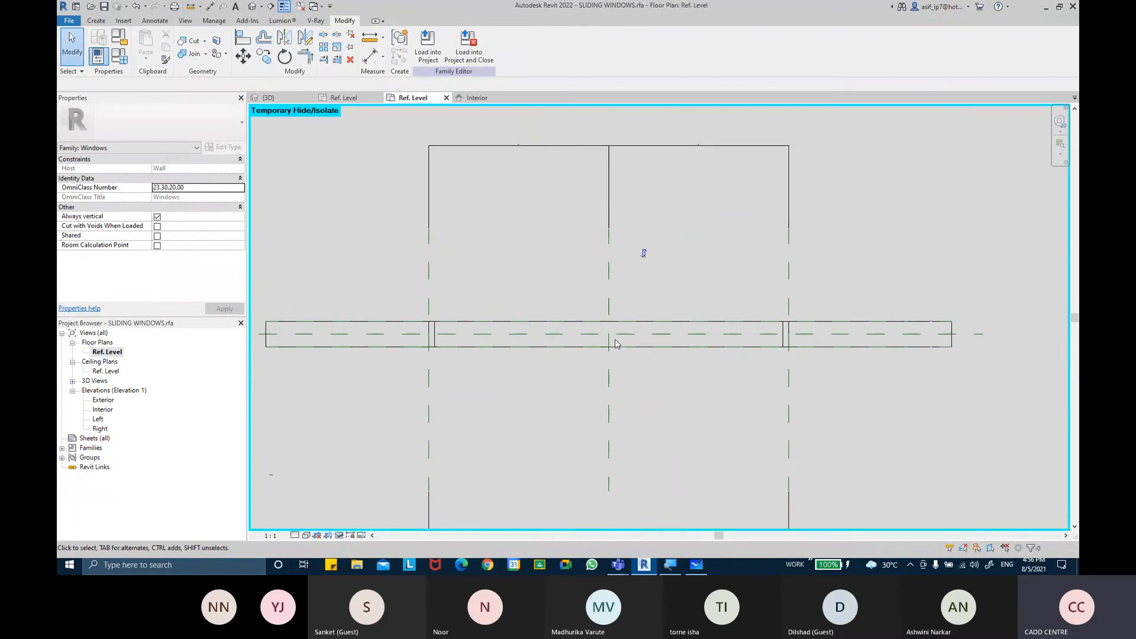
left_click(339, 535)
left_click(385, 525)
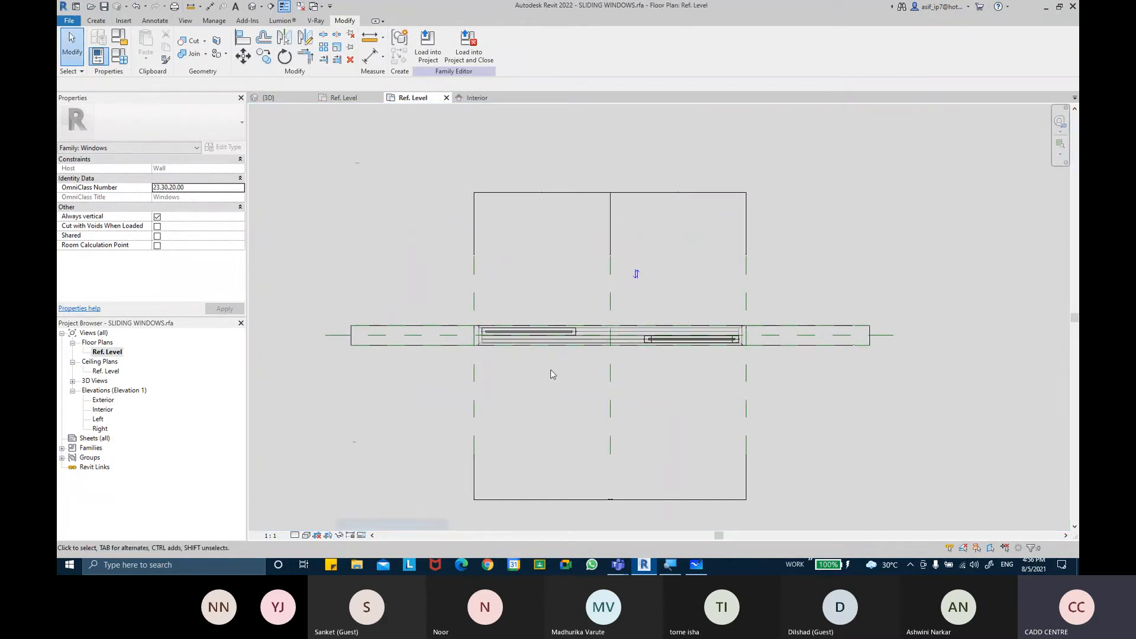
scroll(562, 342, "up", 3)
Dimension the distance from the left slider's end to the center reference plane with an aligned dimension
left_click(589, 318)
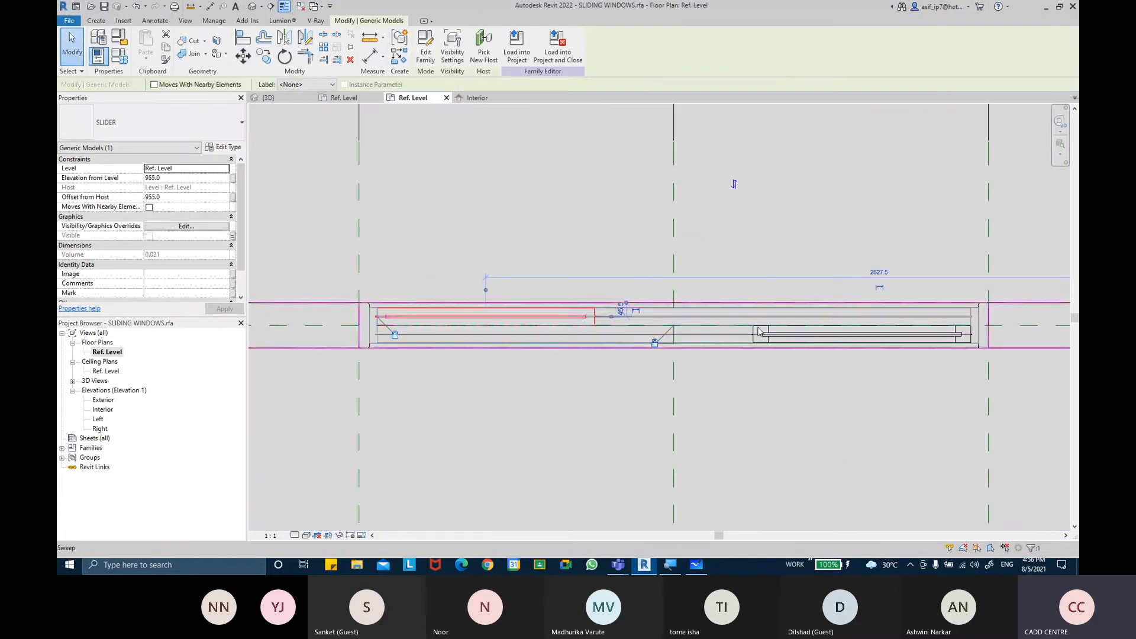
scroll(754, 325, "up", 2)
middle_click_drag(509, 207, 561, 197)
key("Escape")
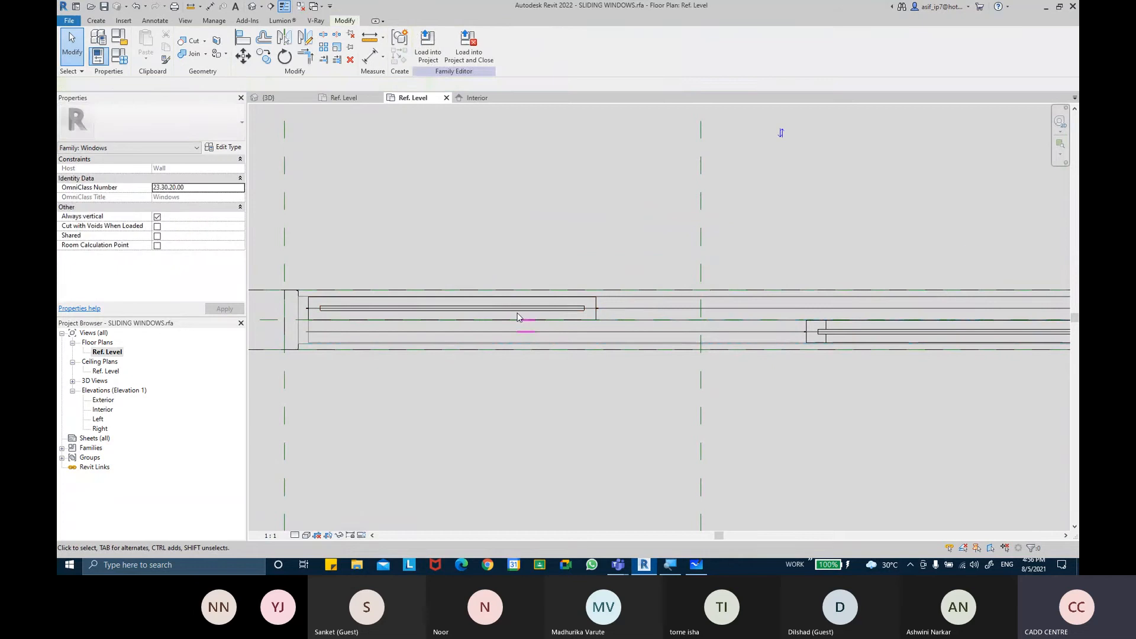
left_click(369, 56)
scroll(306, 303, "up", 2)
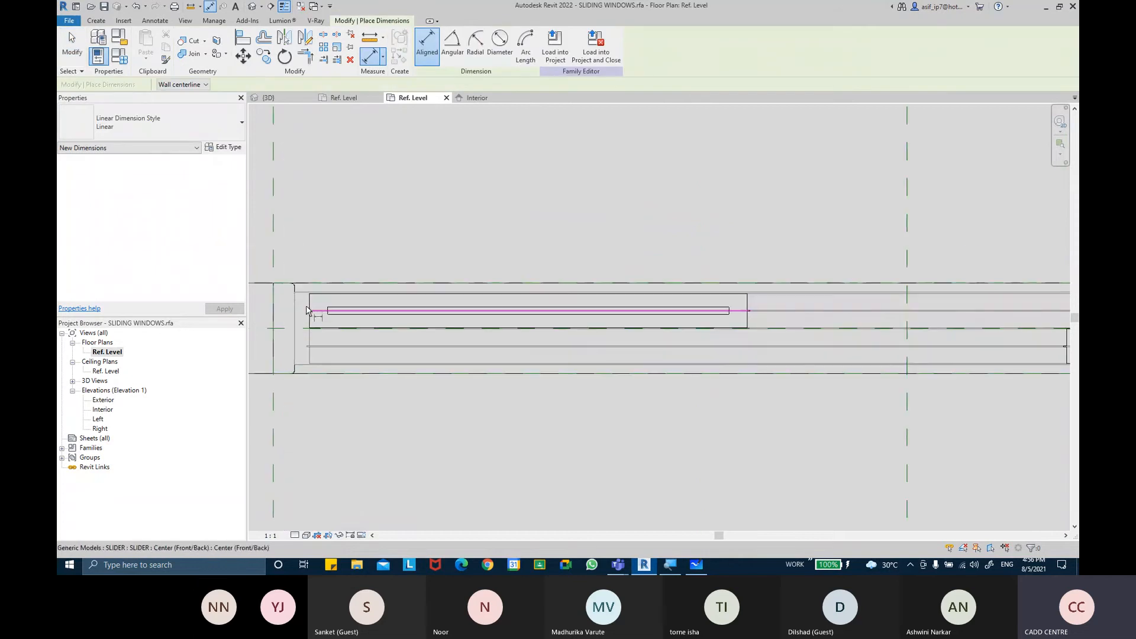
left_click(310, 309)
middle_click_drag(767, 247, 674, 241)
left_click(814, 246)
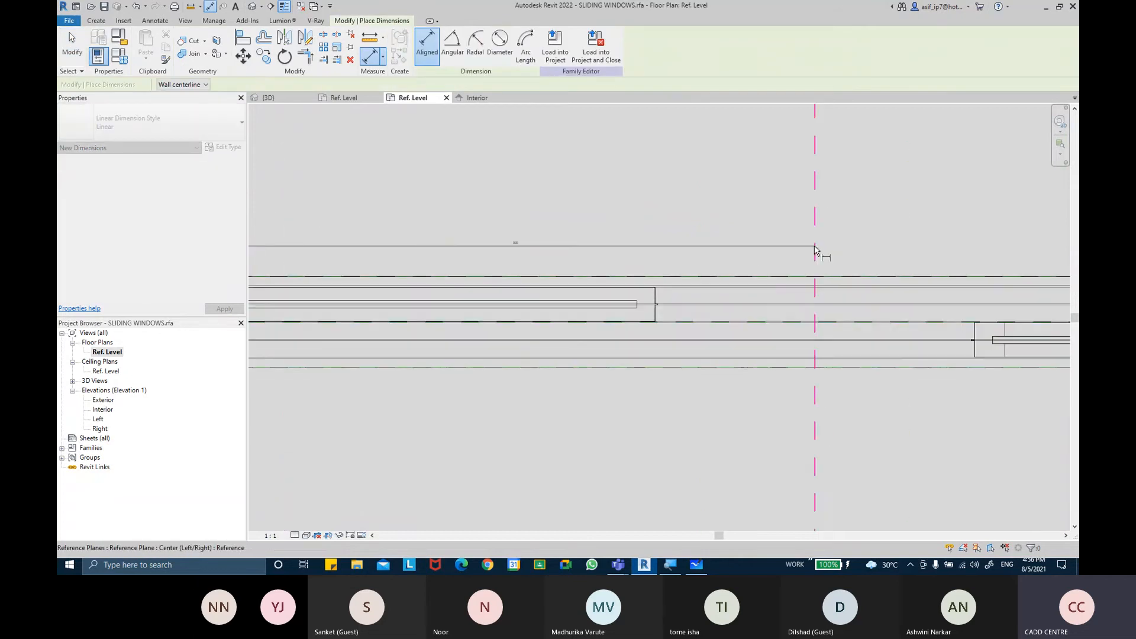
left_click(725, 197)
scroll(528, 195, "up", 3)
scroll(461, 204, "up", 1)
key("Escape")
key("Escape")
Open the Windows Calculator and compute 990 + 50
key("super")
type("calc")
key("Return")
type("990 + 50")
key("Return")
key("Escape")
scroll(460, 204, "down", 3)
left_click(361, 156)
scroll(507, 308, "down", 2)
scroll(510, 308, "down", 3)
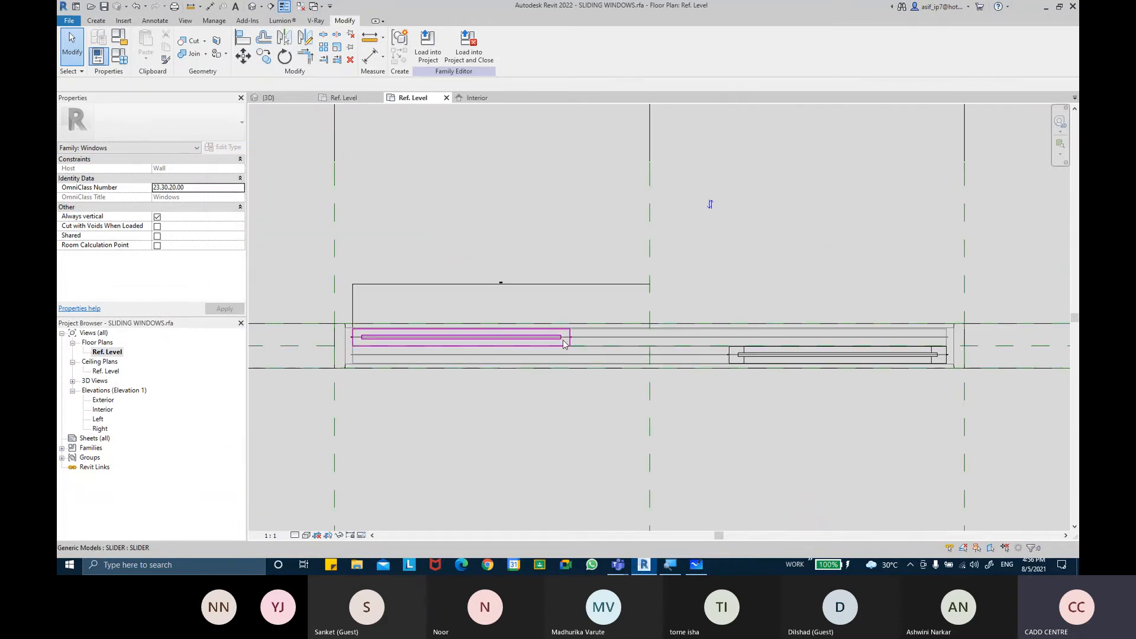
left_click(572, 346)
left_click(224, 148)
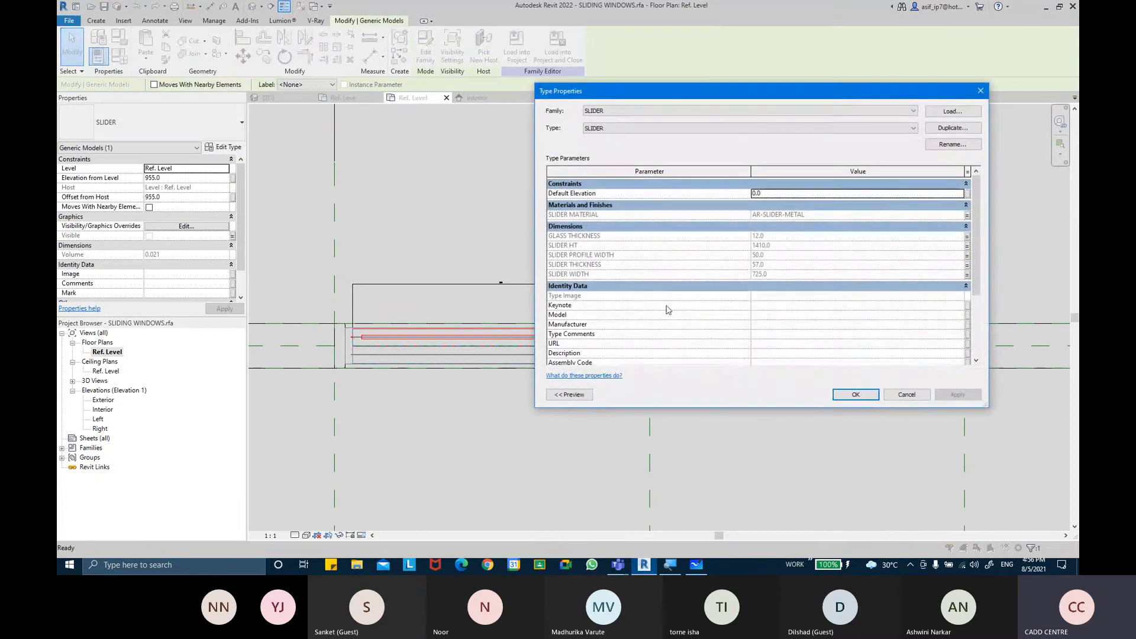
left_click(905, 394)
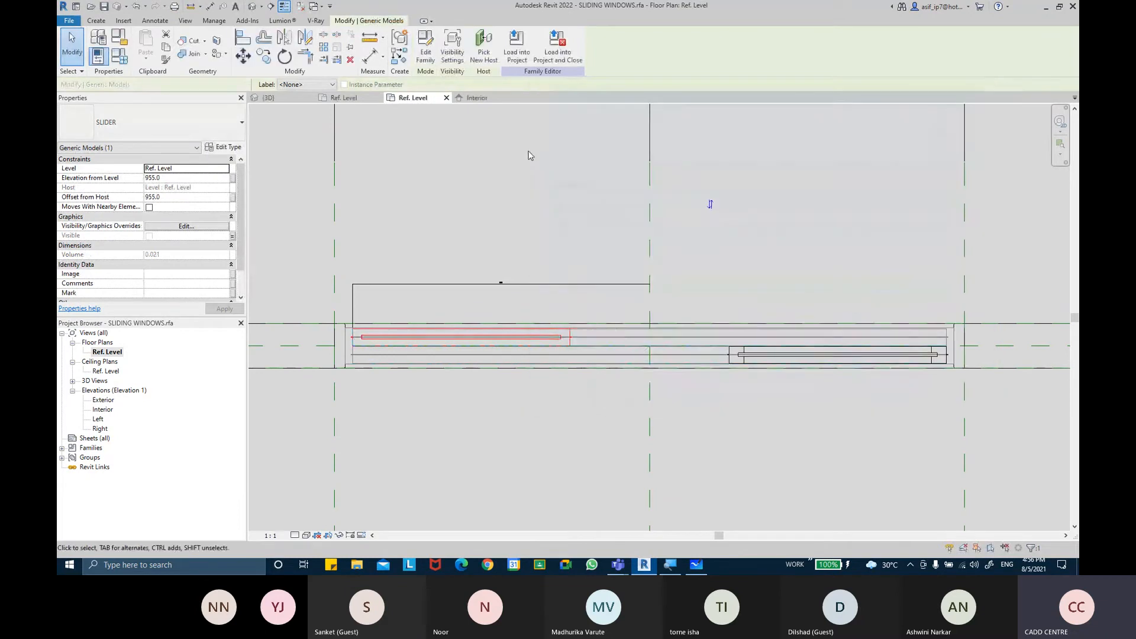
Set the SLIDER WIDTH family parameter to 1040 and apply it
left_click(124, 59)
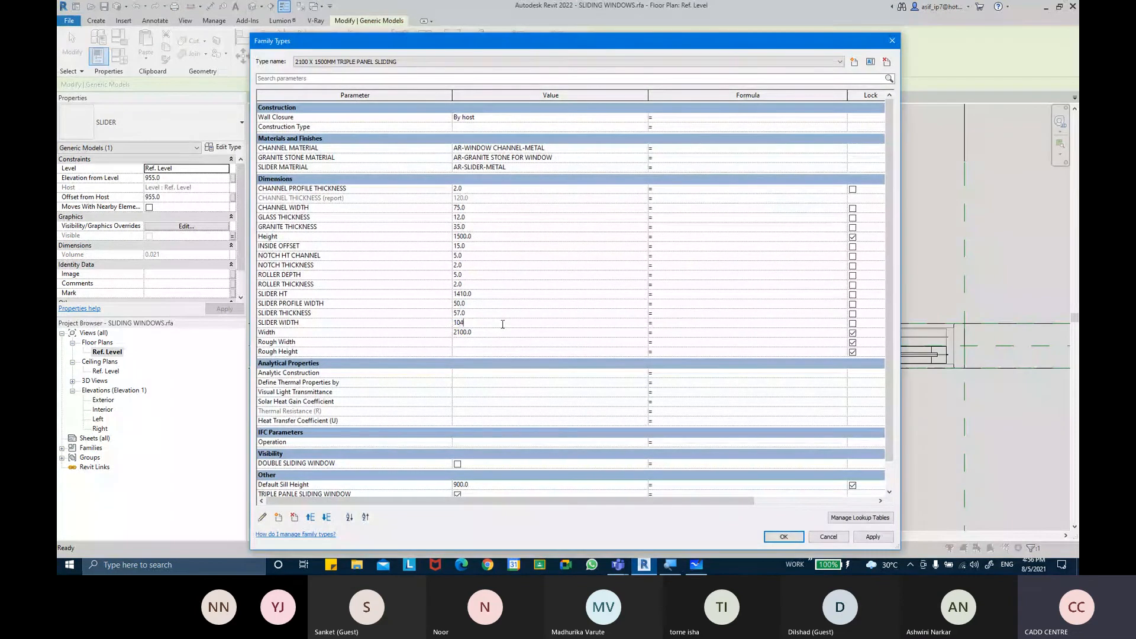
left_click(872, 536)
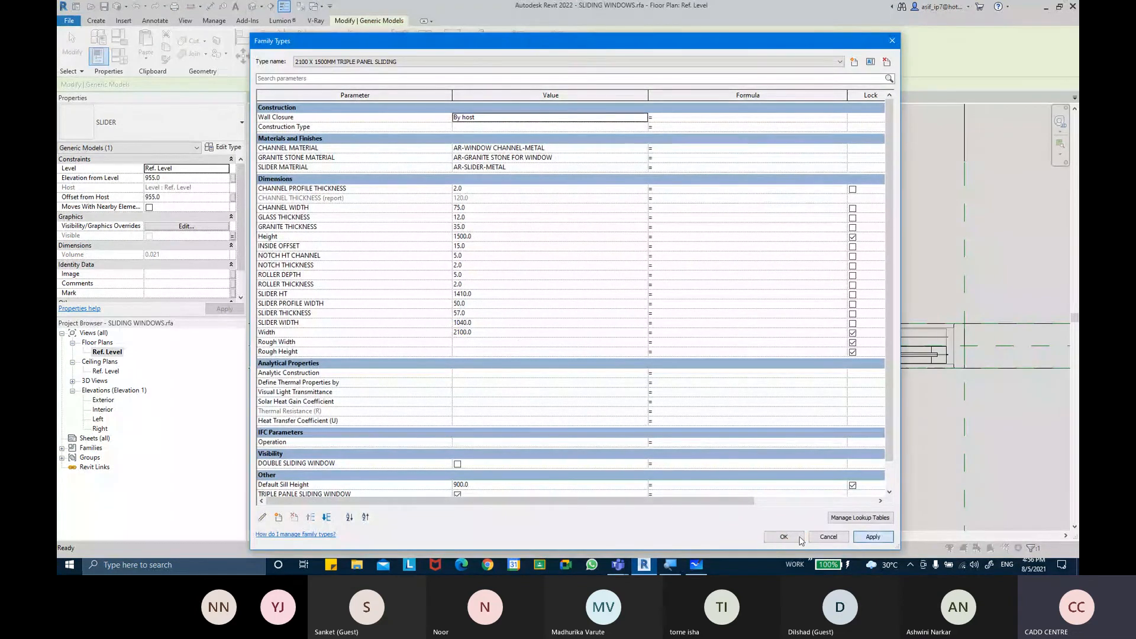
left_click(783, 536)
Check the slider's end against the center reference plane, then set SLIDER WIDTH to 990
scroll(654, 301, "up", 2)
middle_click_drag(653, 299, 727, 280)
middle_click_drag(566, 289, 570, 292)
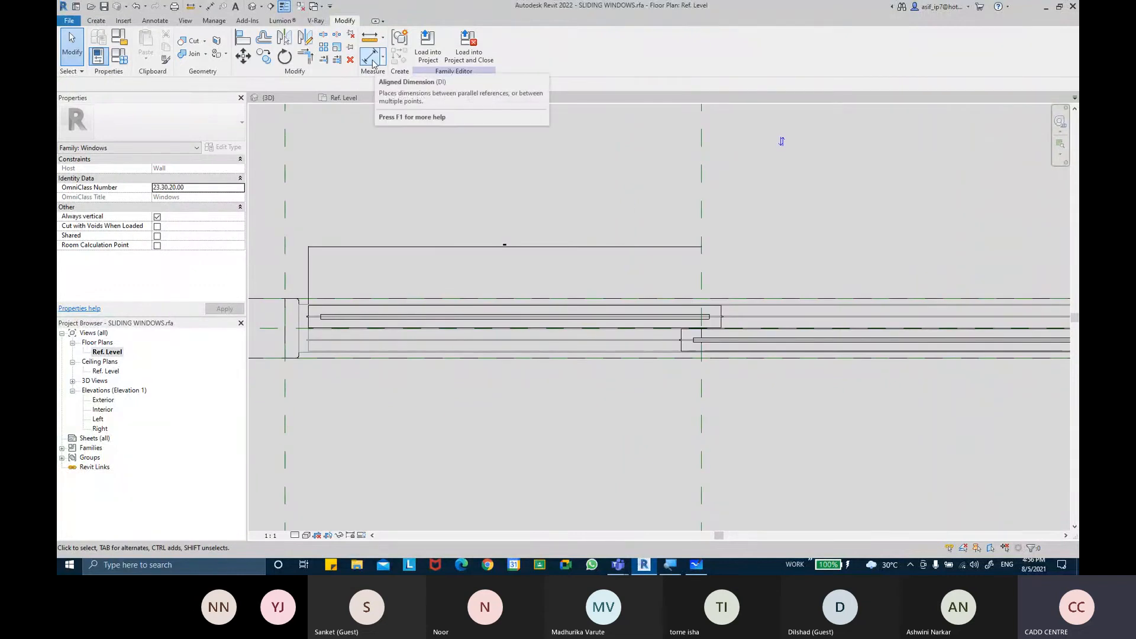
scroll(432, 276, "up", 1)
scroll(515, 243, "up", 8)
scroll(555, 260, "down", 6)
middle_click_drag(733, 309, 694, 291)
left_click(119, 57)
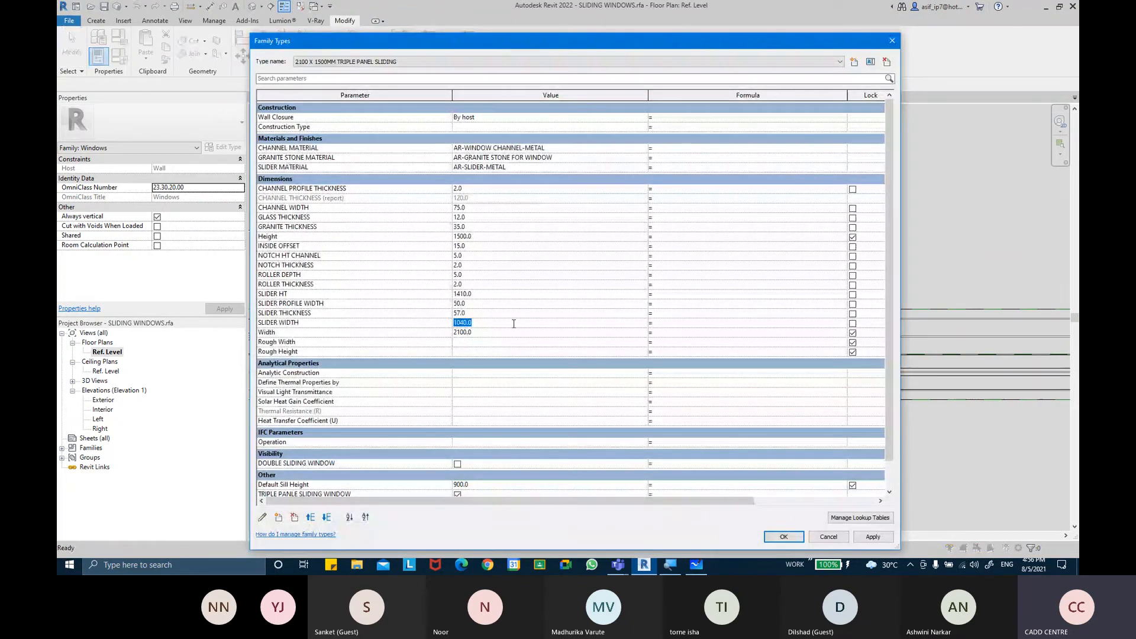
left_click(872, 537)
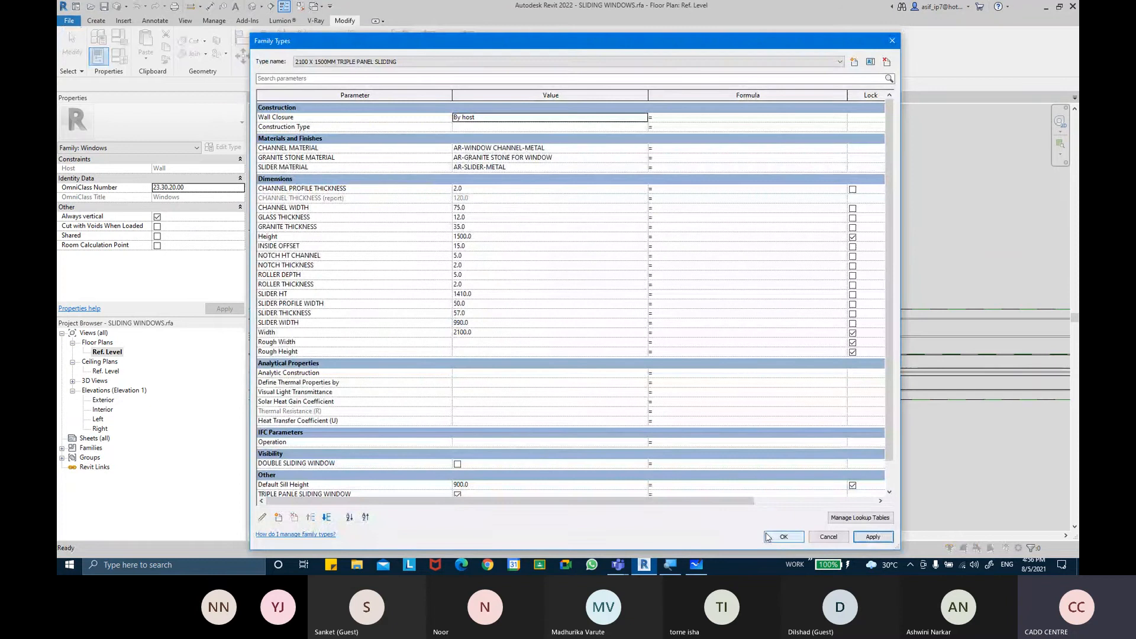
left_click(780, 537)
Measure the gap between the slider's end and the center reference plane with a temporary aligned dimension
scroll(902, 344, "up", 1)
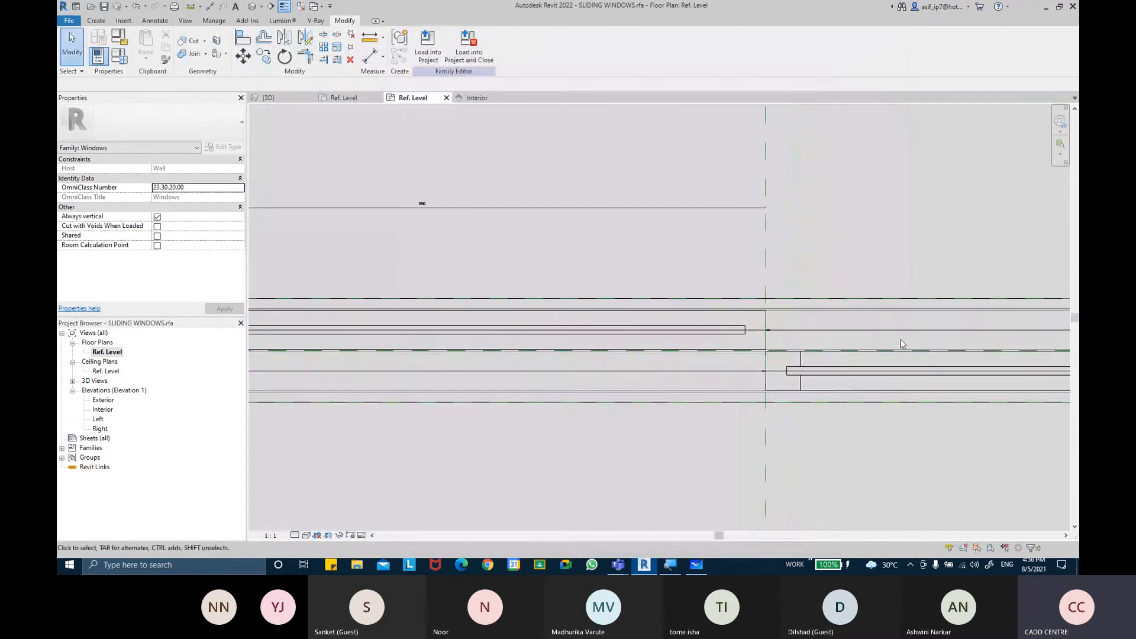
left_click(370, 55)
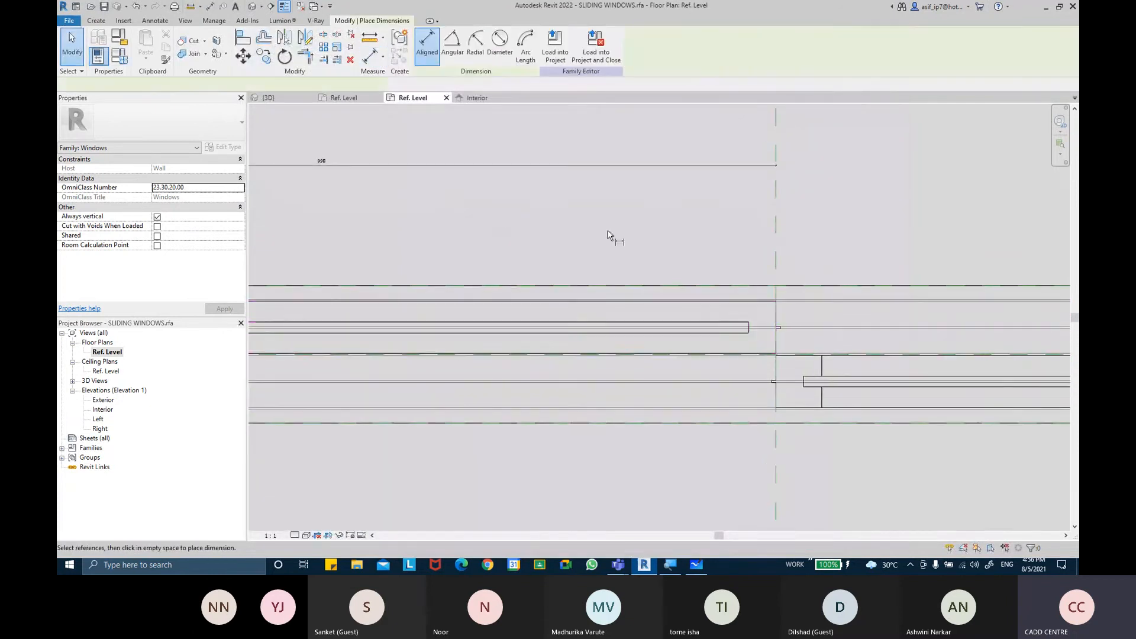
scroll(766, 308, "up", 5)
scroll(769, 281, "up", 1)
left_click(770, 290)
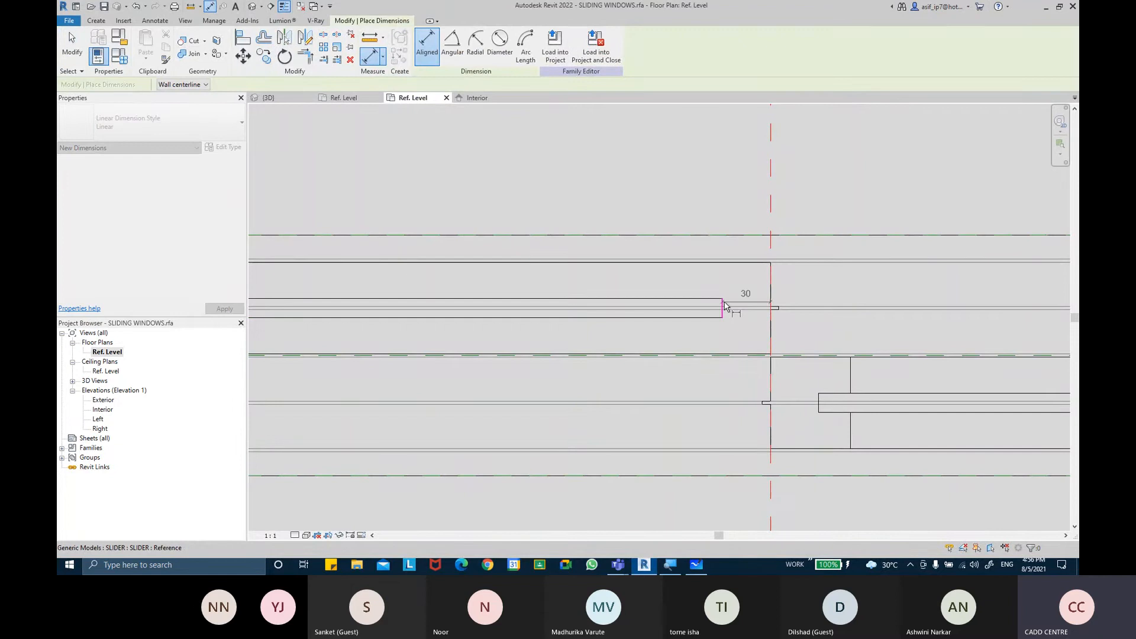
key("Escape")
key("Escape")
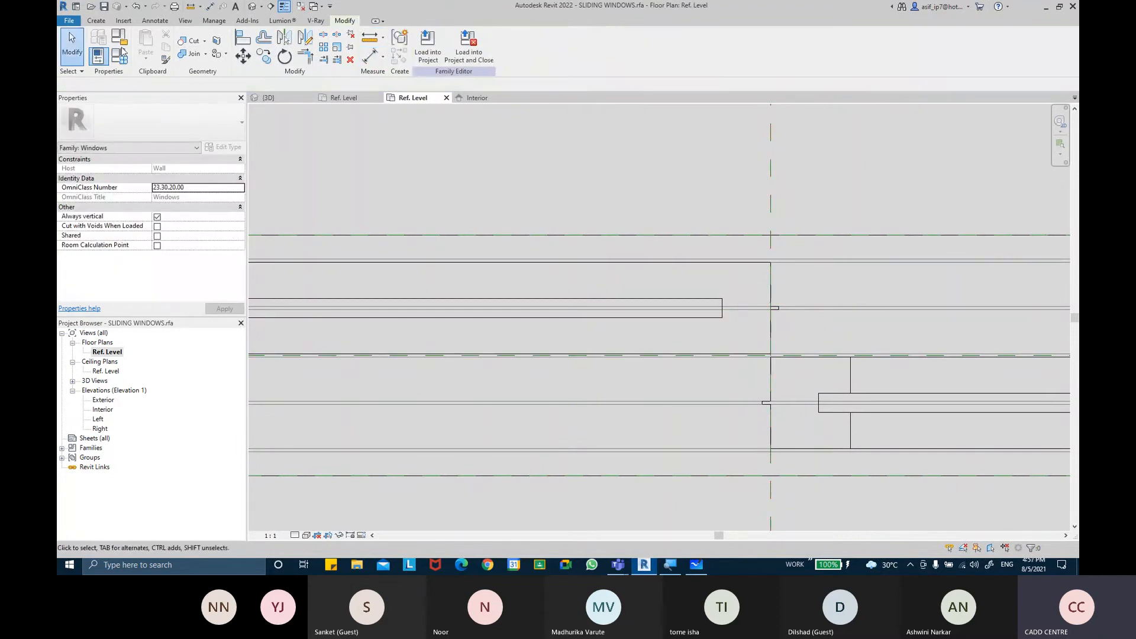
Set the SLIDER WIDTH family parameter to 1020 and apply it
left_click(119, 55)
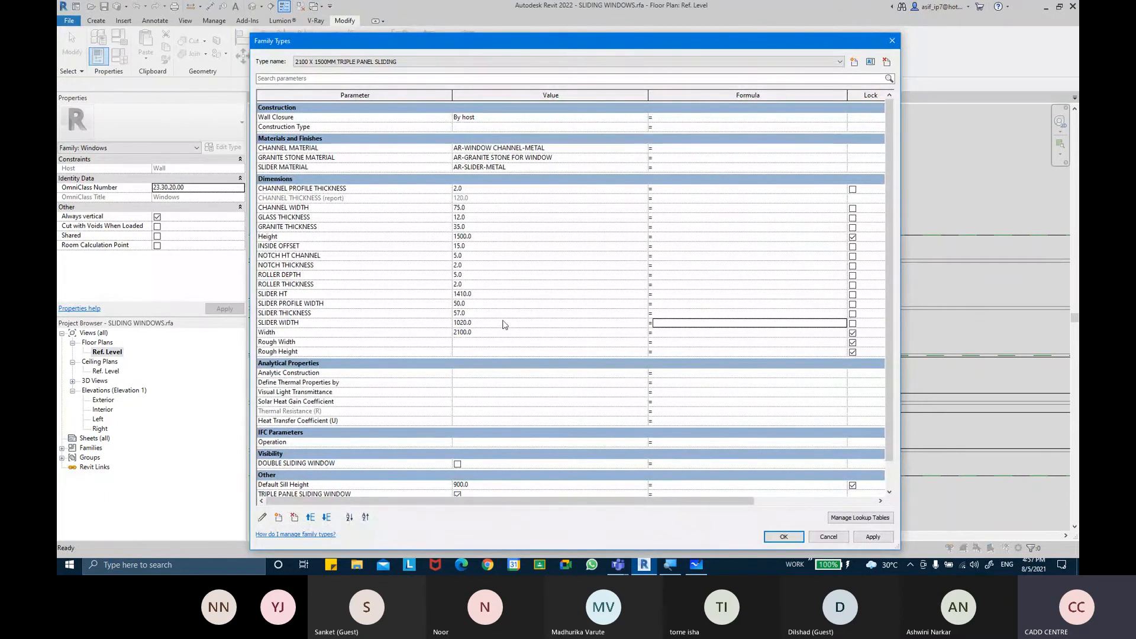
left_click(872, 536)
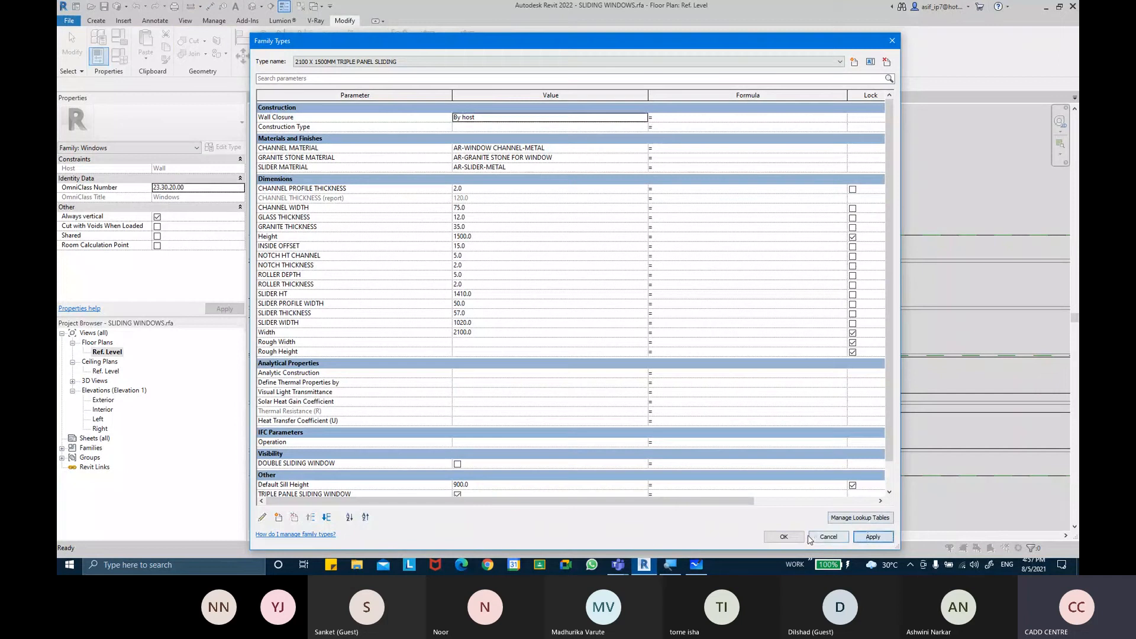
left_click(783, 536)
Switch to the 3D view and reset its temporary hide/isolate to show the whole window
scroll(764, 409, "down", 2)
scroll(764, 410, "down", 2)
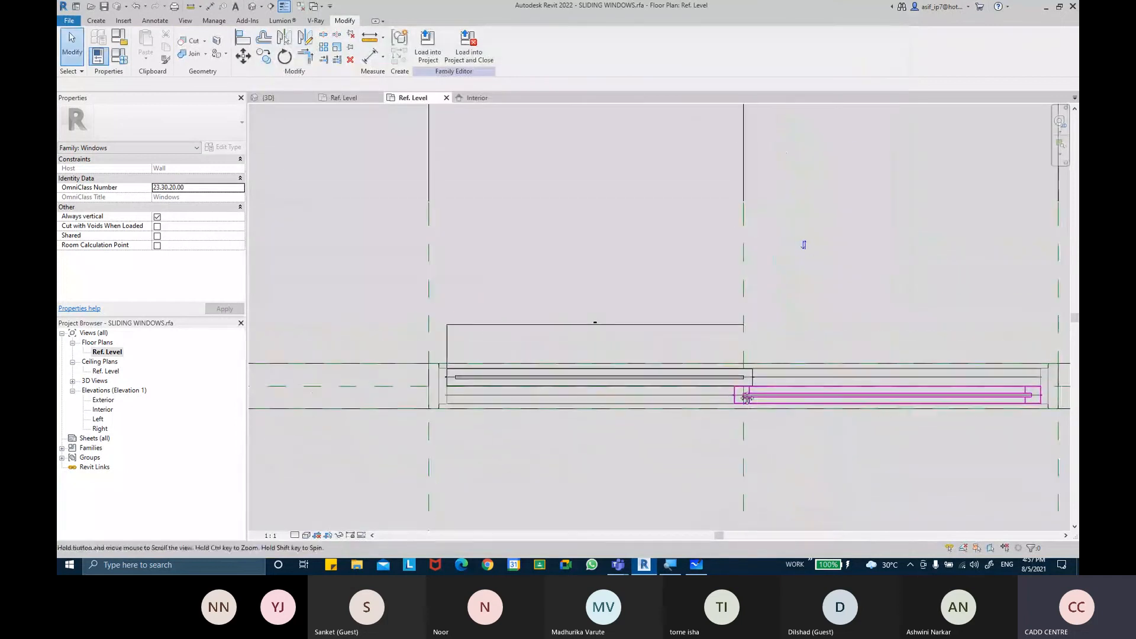
left_click(255, 7)
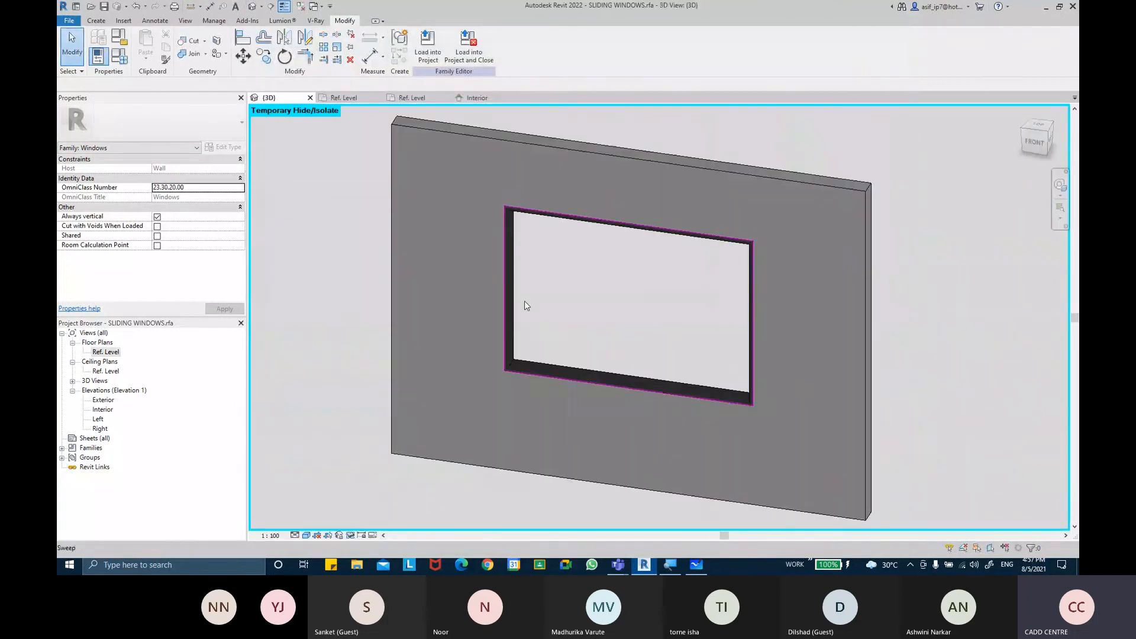
left_click(351, 535)
left_click(376, 524)
middle_click_drag(395, 458, 604, 439, "shift")
scroll(655, 328, "up", 5)
middle_click_drag(674, 453, 753, 446, "shift")
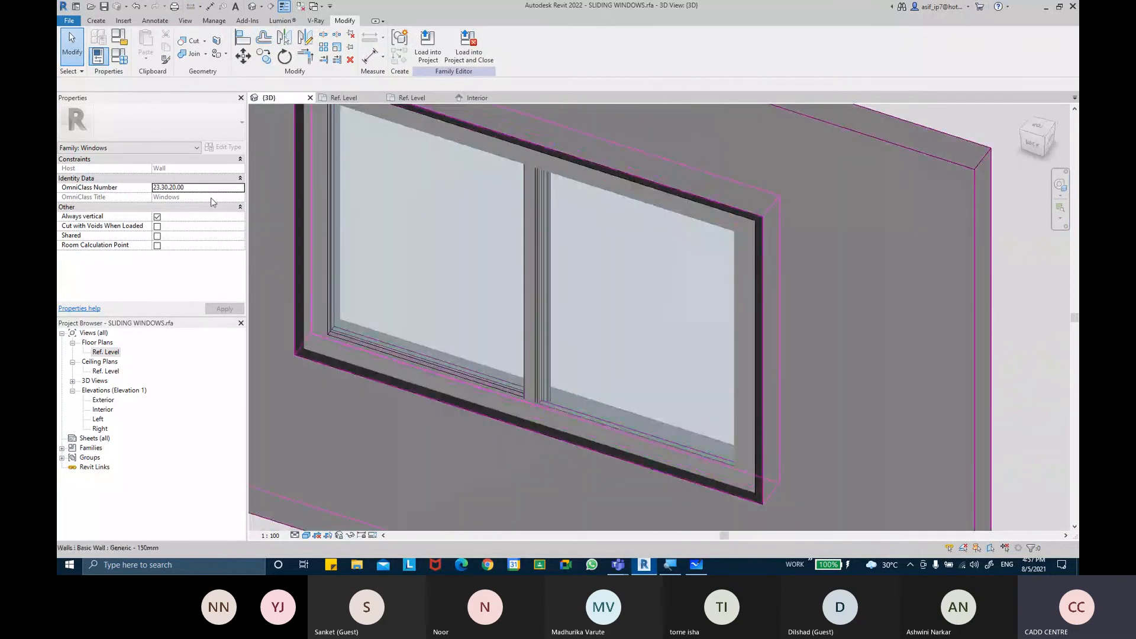
Open the Ref. Level plan and align the slider's face with the frame sweep reference line
double_click(107, 352)
scroll(808, 330, "up", 6)
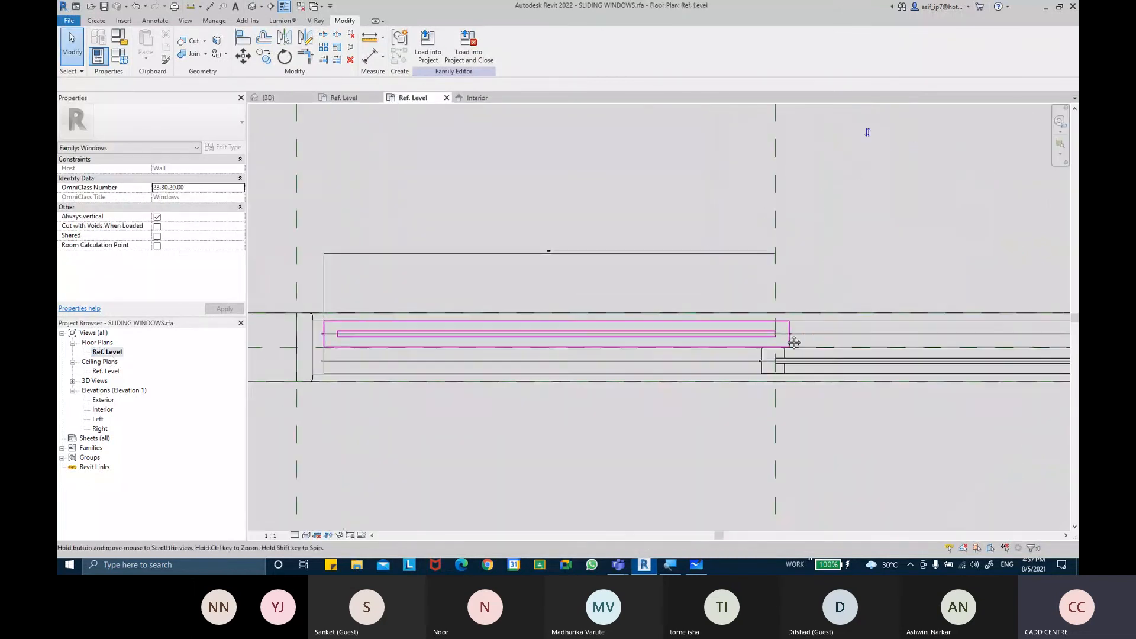
scroll(809, 330, "up", 3)
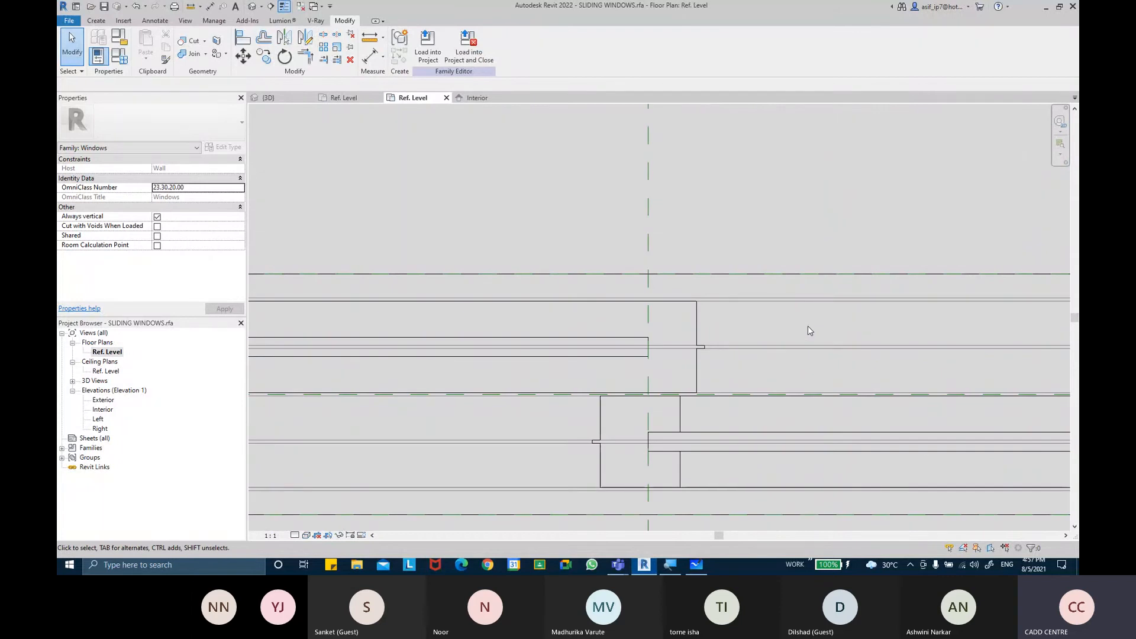
left_click(242, 36)
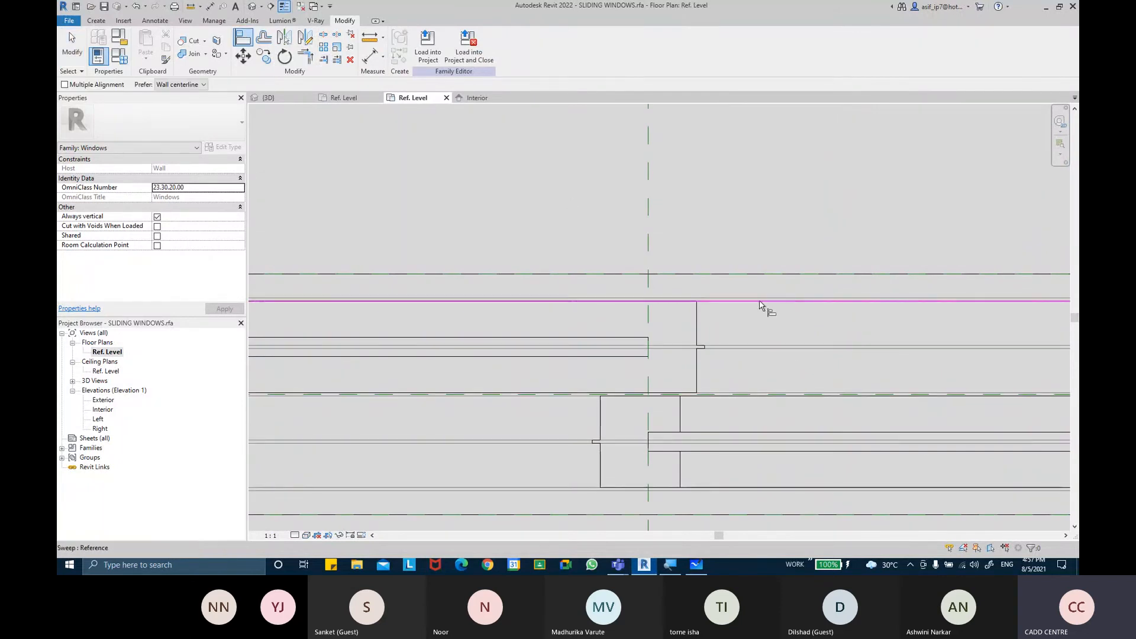
left_click(677, 305)
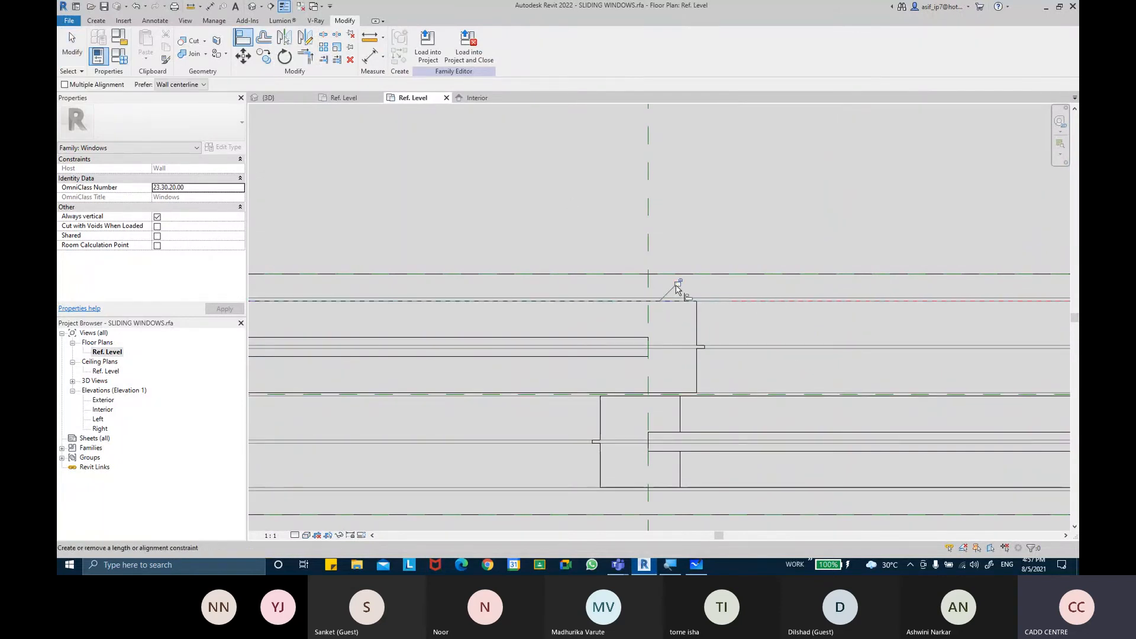
Inspect the slider ends and frame channels along the plan
scroll(736, 364, "down", 2)
middle_click_drag(544, 365, 805, 350)
middle_click_drag(299, 342, 736, 337)
scroll(547, 333, "up", 1)
scroll(539, 342, "down", 2)
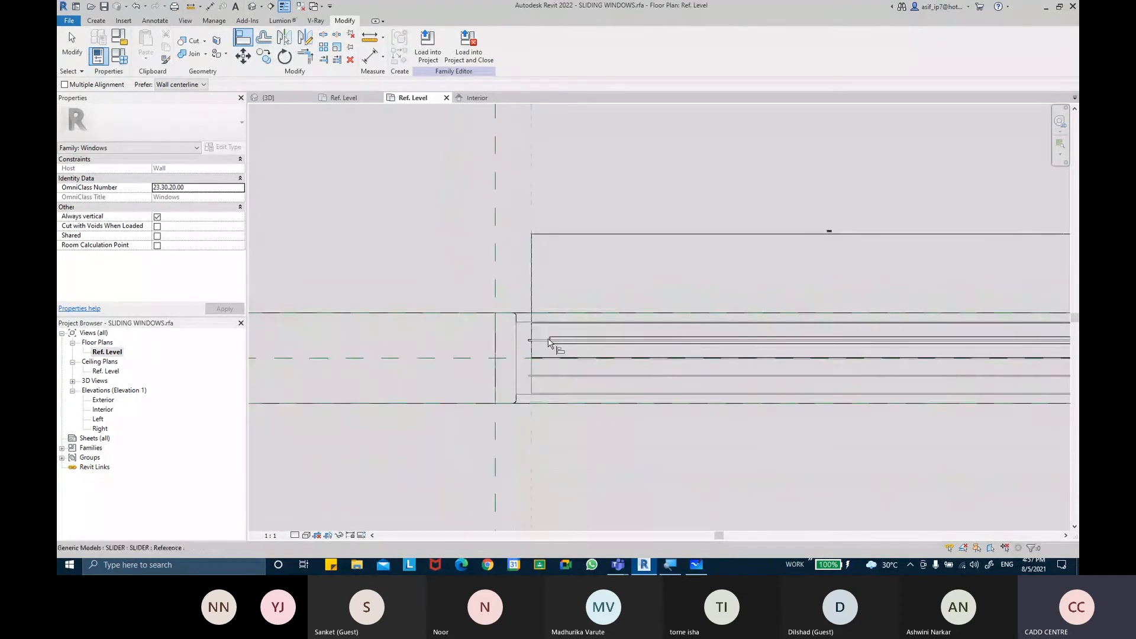
scroll(613, 388, "down", 1)
middle_click_drag(855, 395, 359, 363)
middle_click_drag(925, 368, 622, 368)
scroll(749, 332, "up", 3)
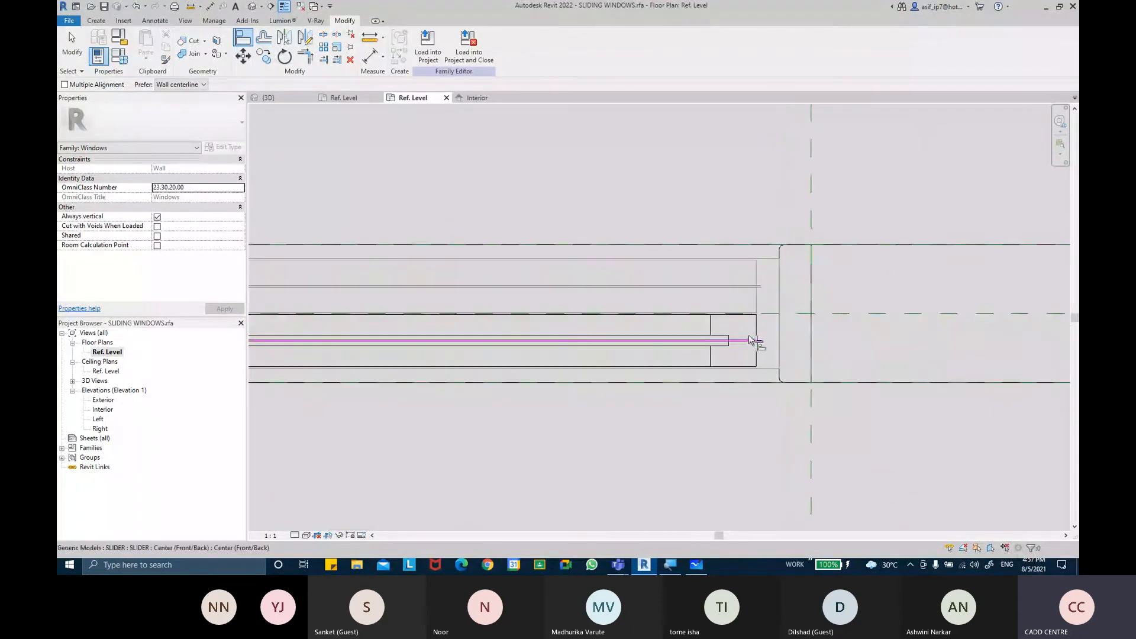
key("Tab")
key("Escape")
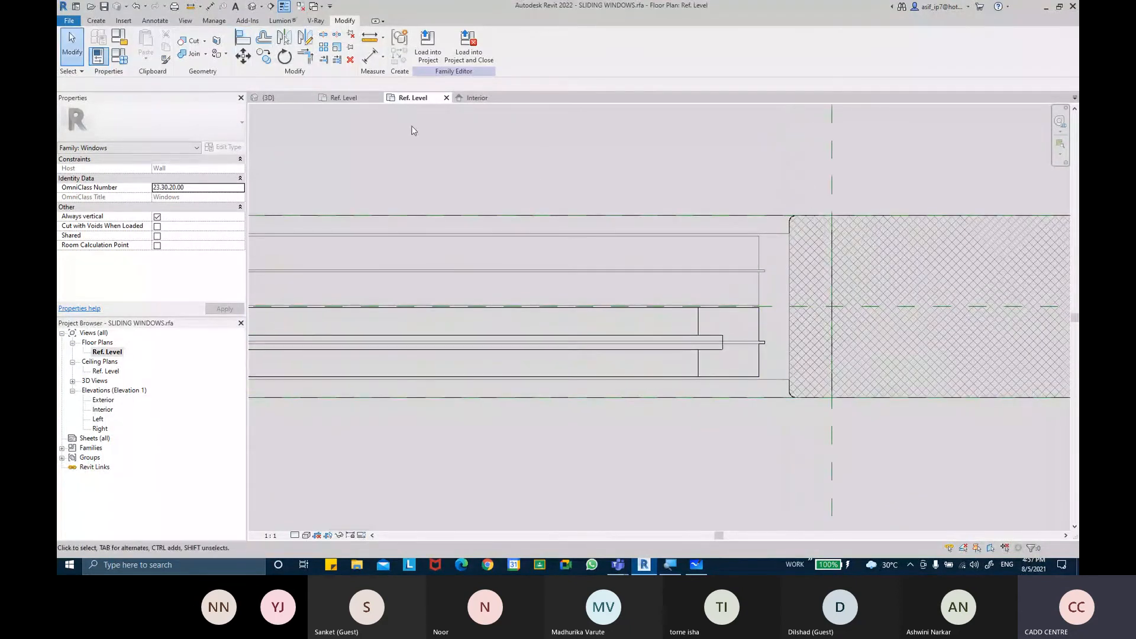
Align the second slider's edge with the frame sweep reference line and lock it
left_click(242, 40)
left_click(758, 288)
left_click(759, 329)
middle_click_drag(647, 326, 773, 314)
middle_click_drag(509, 301, 818, 297)
middle_click_drag(444, 299, 968, 292)
scroll(707, 292, "up", 1)
scroll(709, 303, "up", 1)
left_click(657, 278)
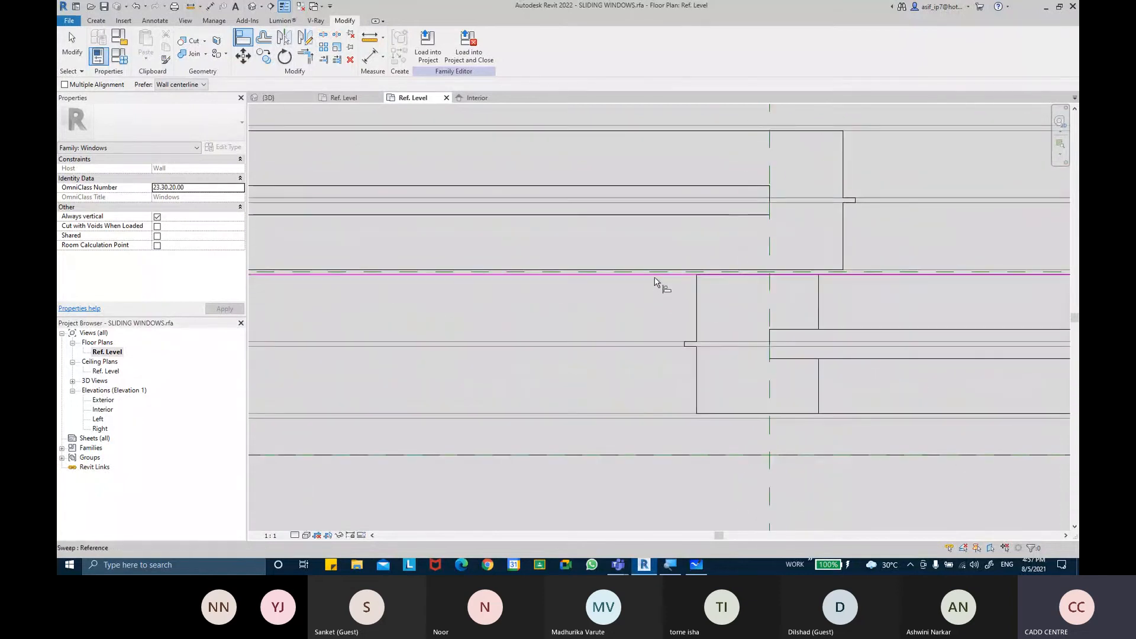
left_click(732, 285)
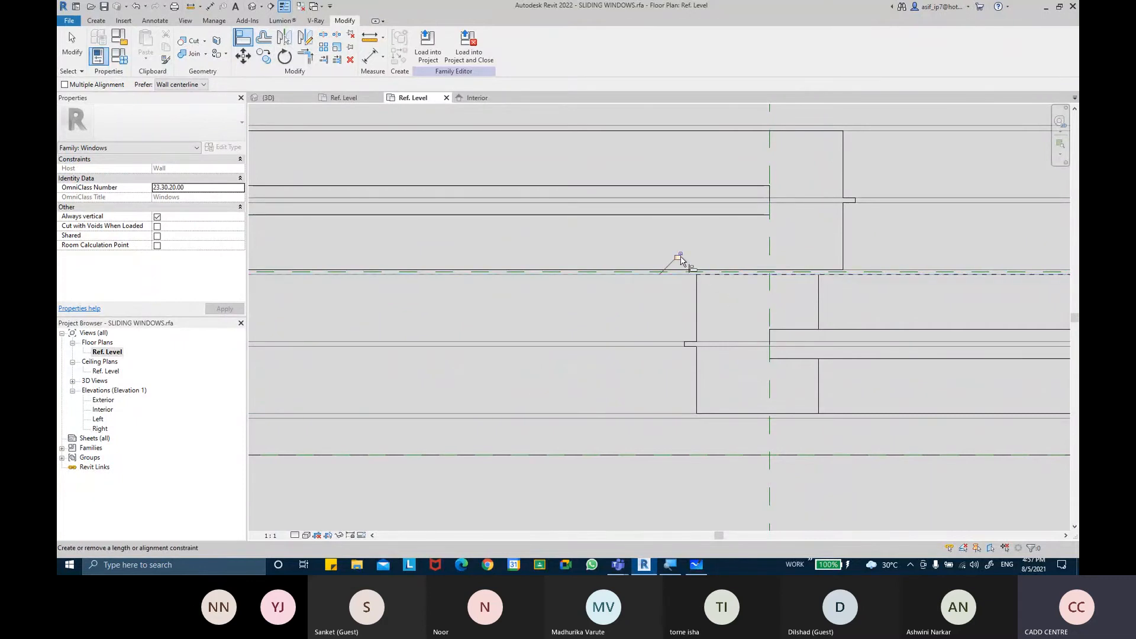
scroll(710, 316, "down", 2)
key("Escape")
left_click(705, 318)
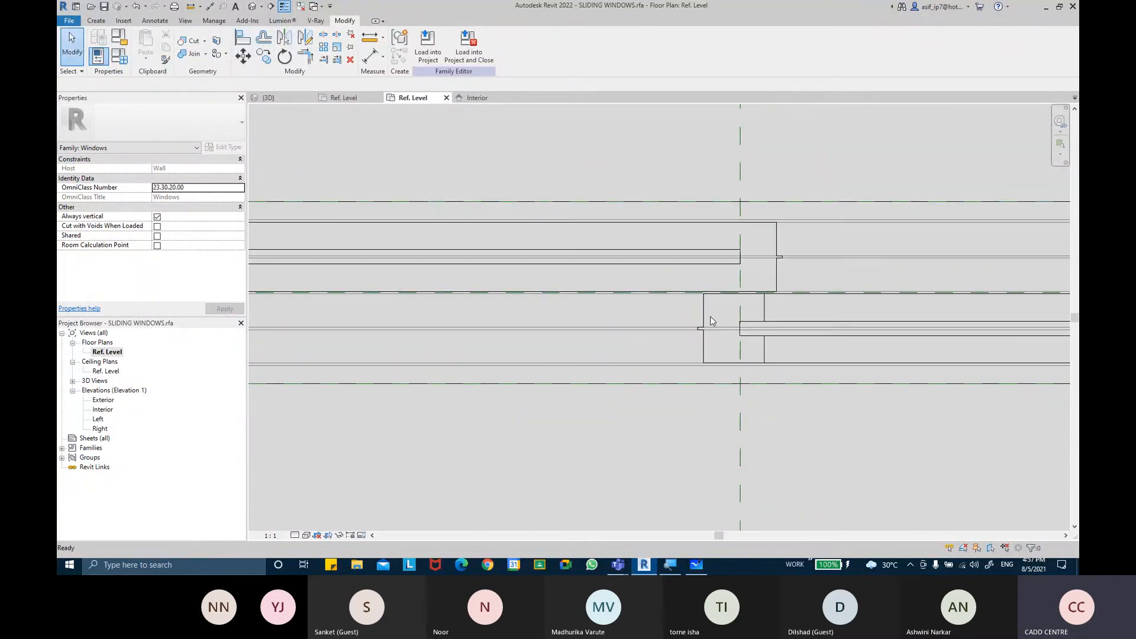
Delete the aligned dimension between the slider end and the center reference plane
scroll(705, 308, "down", 2)
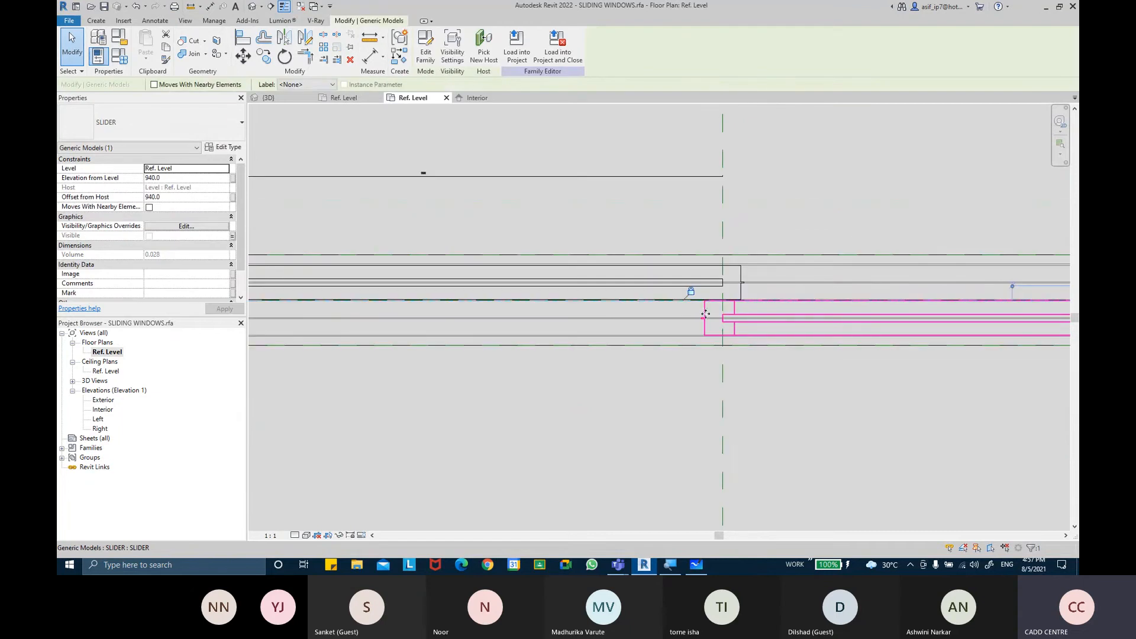
left_click_drag(704, 329, 705, 426)
key("Escape")
scroll(783, 286, "down", 2)
middle_click_drag(783, 293, 634, 314)
left_click(510, 298)
key("Delete")
Inspect the sliders and frame in the 3D view
scroll(669, 294, "up", 2)
scroll(667, 296, "down", 1)
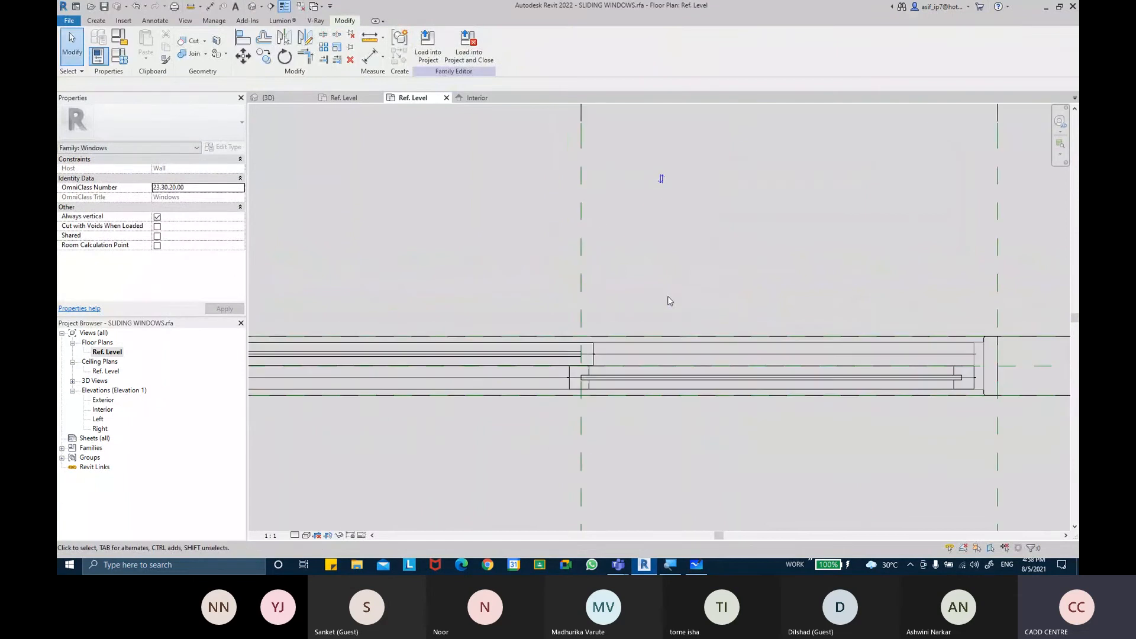
left_click(252, 7)
middle_click_drag(542, 231, 488, 340, "shift")
scroll(487, 340, "up", 3)
middle_click_drag(870, 327, 846, 347, "shift")
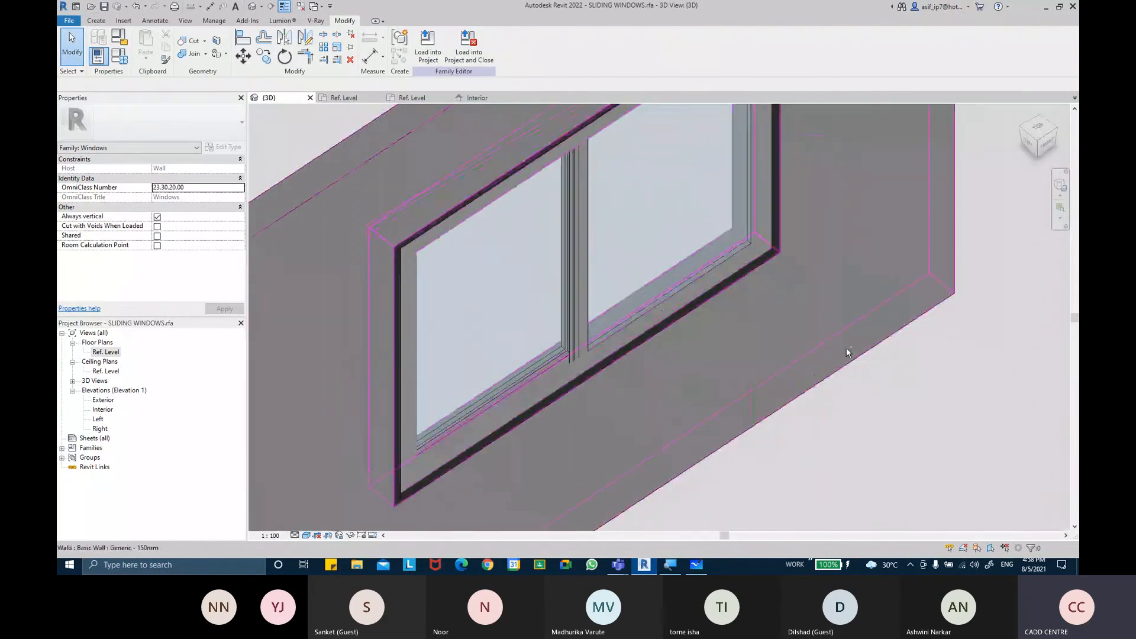
scroll(834, 412, "down", 3)
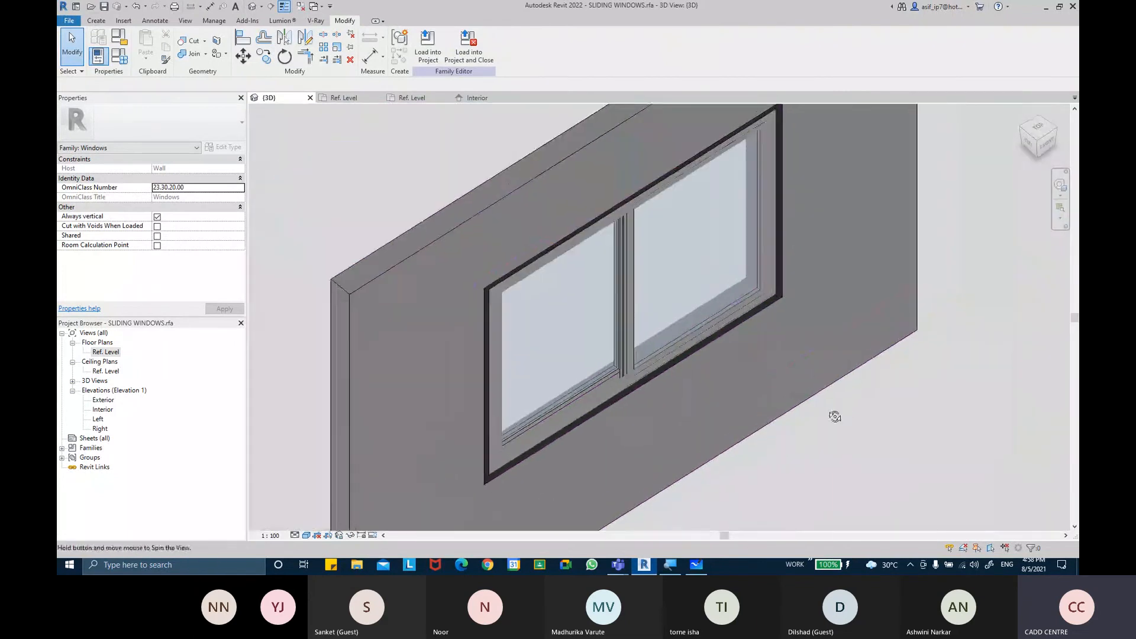
Associate the Visible parameter of the three selected slider elements with the DOUBLE SLIDING WINDOW Yes/No parameter
left_click(606, 333)
left_click(632, 338, "ctrl")
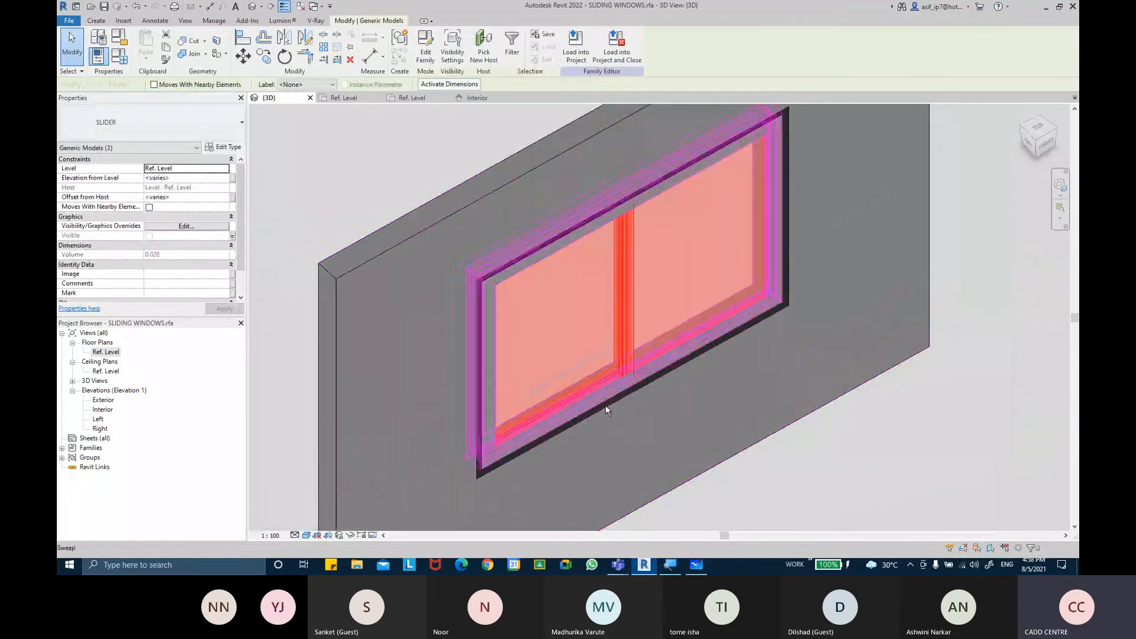
left_click(602, 396, "ctrl")
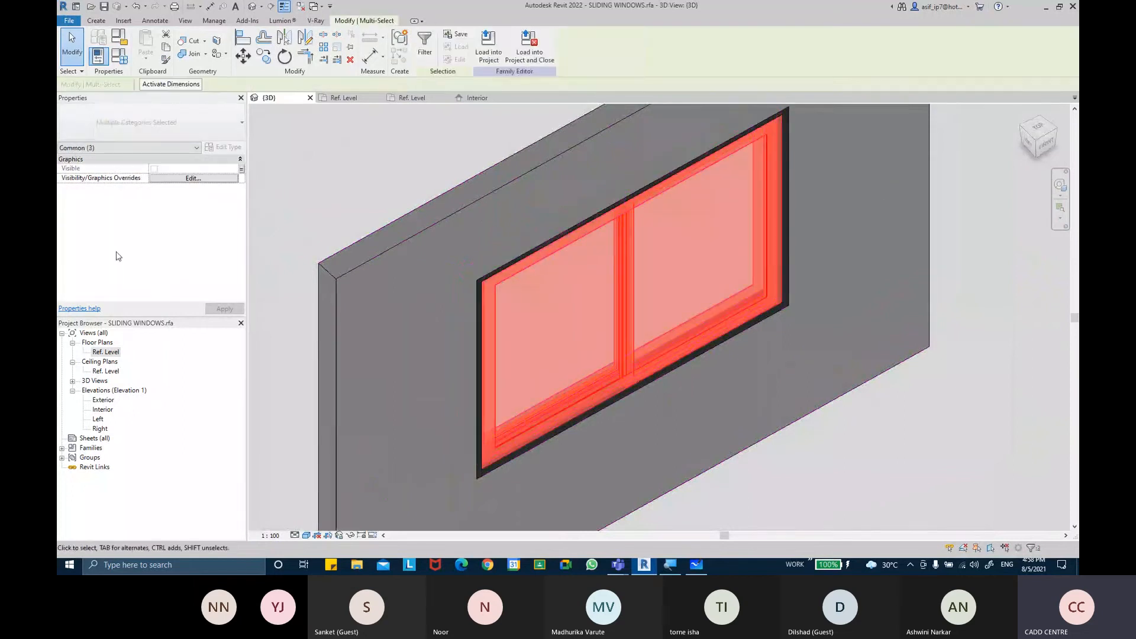
left_click(242, 169)
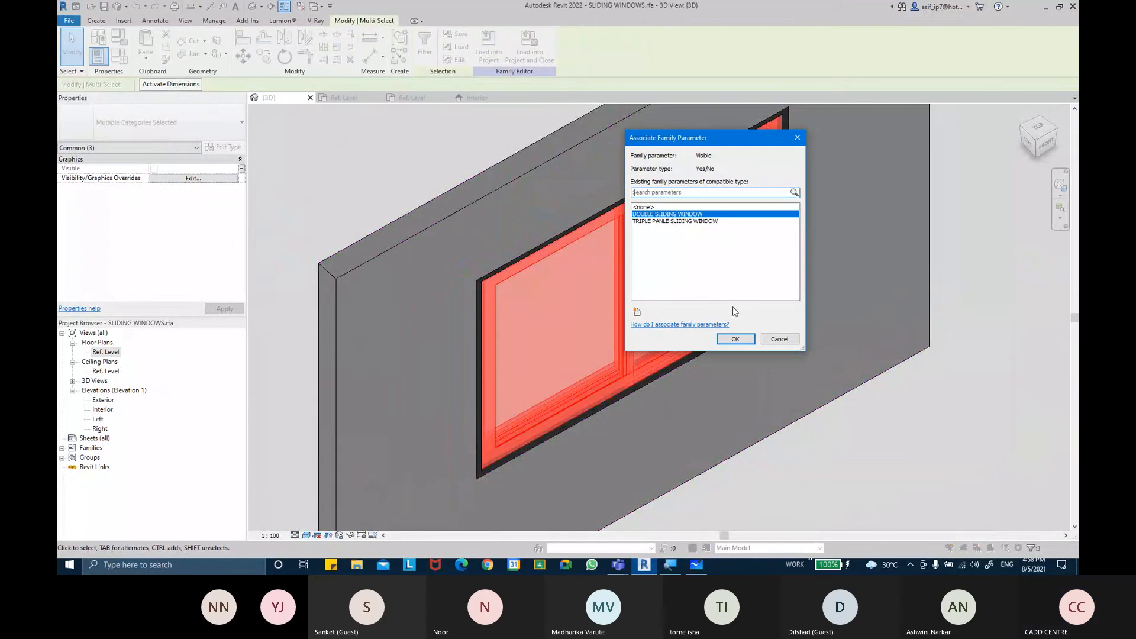
left_click(735, 339)
Open the Ref. Level plan and move the right slider's end onto the frame edge, removing the unsatisfied constraints
left_click(844, 453)
middle_click_drag(843, 453, 818, 442, "shift")
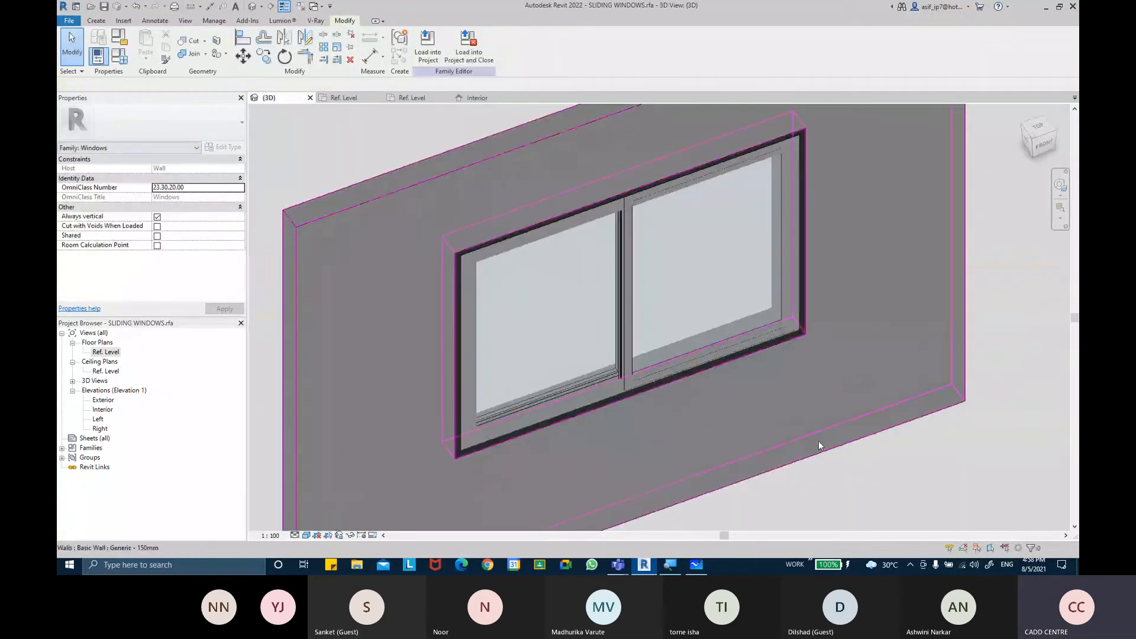
left_click(545, 371)
middle_click_drag(544, 371, 528, 378, "shift")
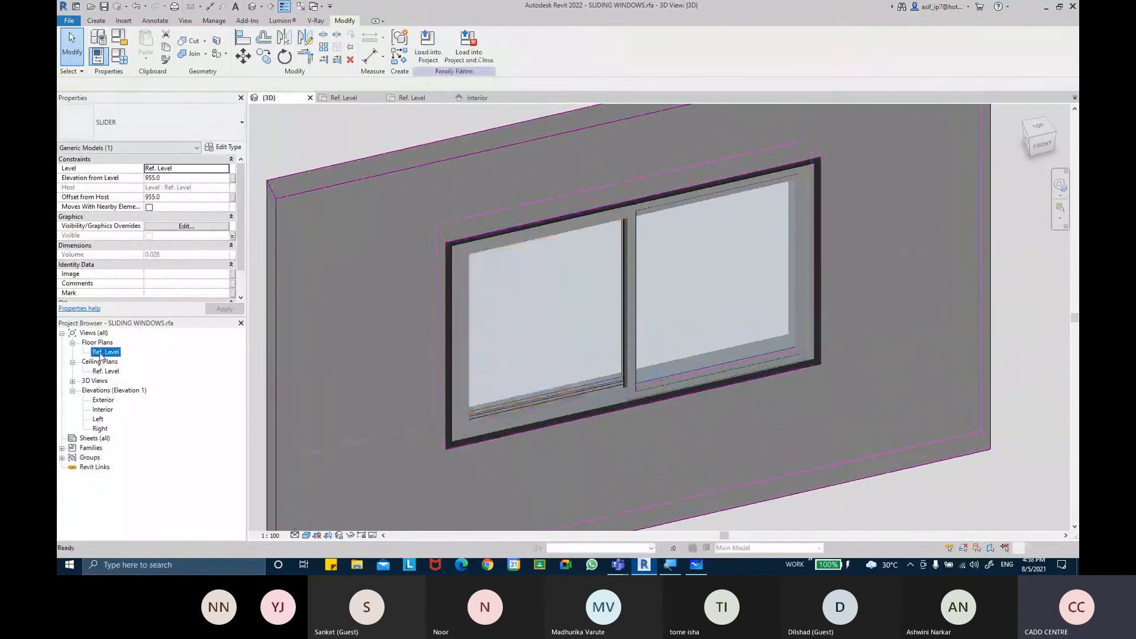
double_click(102, 353)
left_click(742, 370)
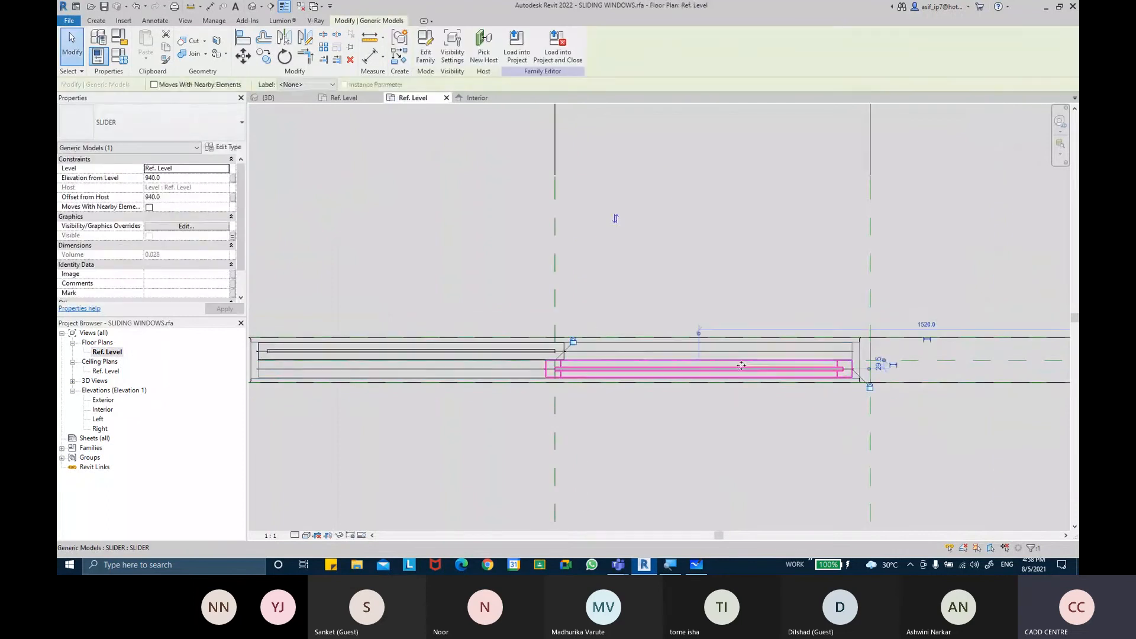
left_click(247, 61)
scroll(852, 372, "up", 3)
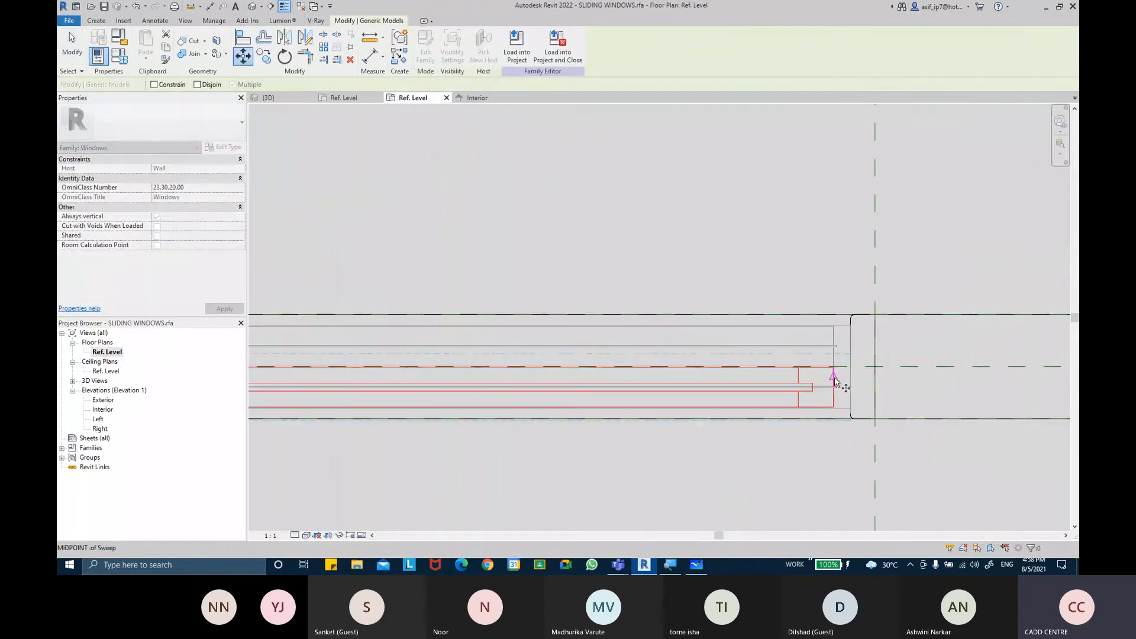
left_click(789, 381)
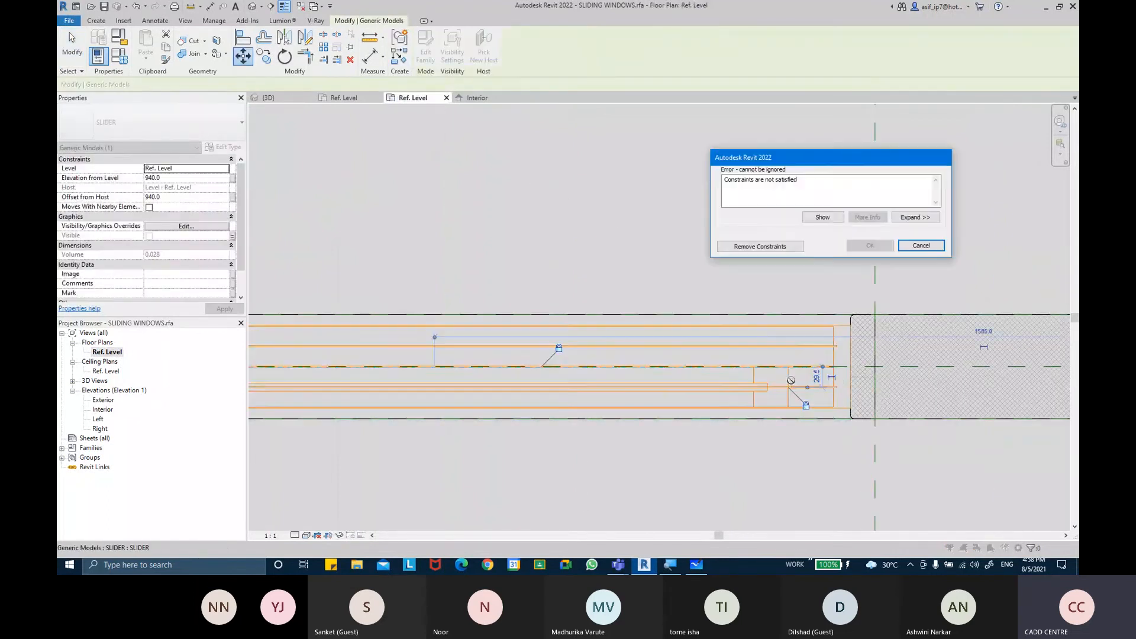
left_click(760, 248)
middle_click_drag(695, 398, 829, 388)
scroll(846, 386, "down", 3)
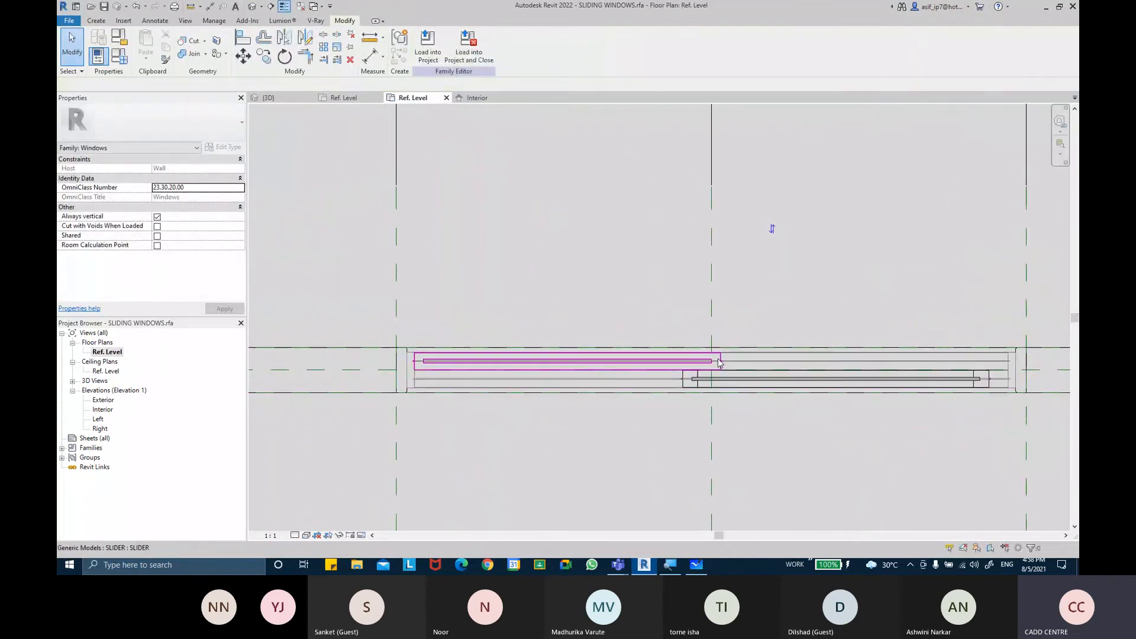
Move the left slider's end into the frame channel, removing the unsatisfied constraints
left_click(567, 361)
left_click(242, 55)
scroll(414, 379, "up", 5)
left_click(413, 378)
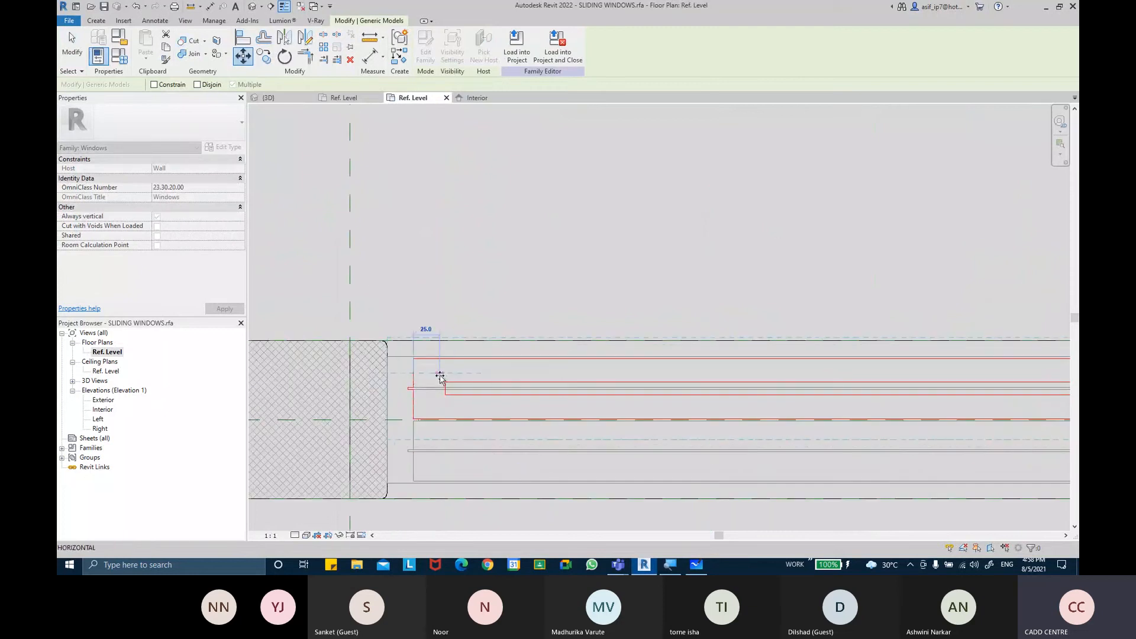
left_click(441, 377)
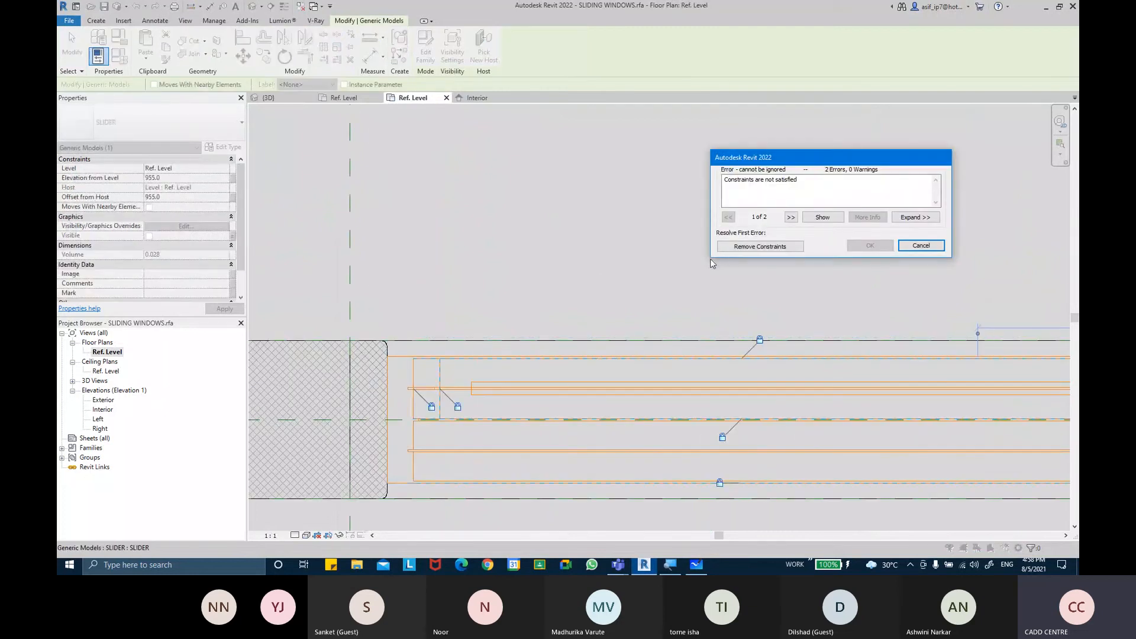
left_click(746, 251)
scroll(639, 249, "down", 2)
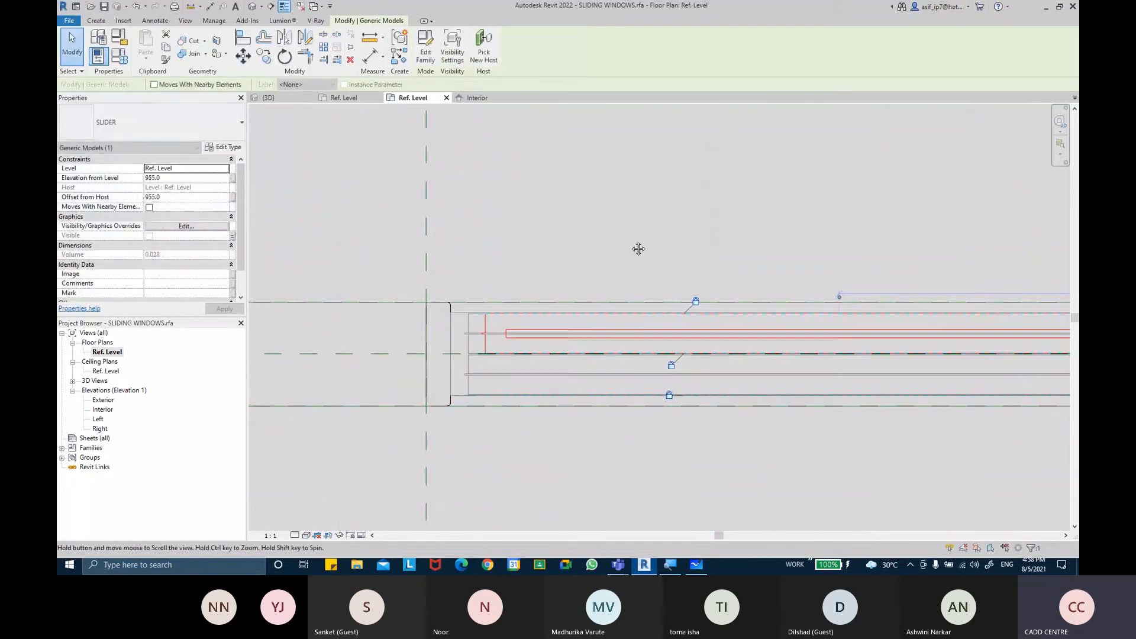
left_click(597, 236)
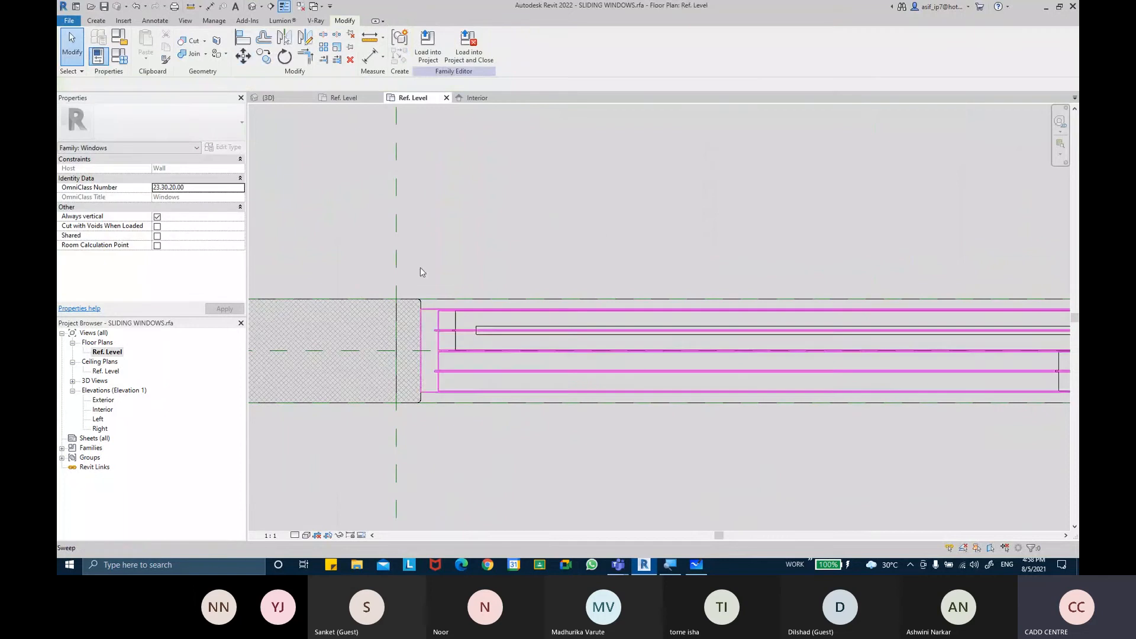
left_click(456, 343)
left_click(241, 56)
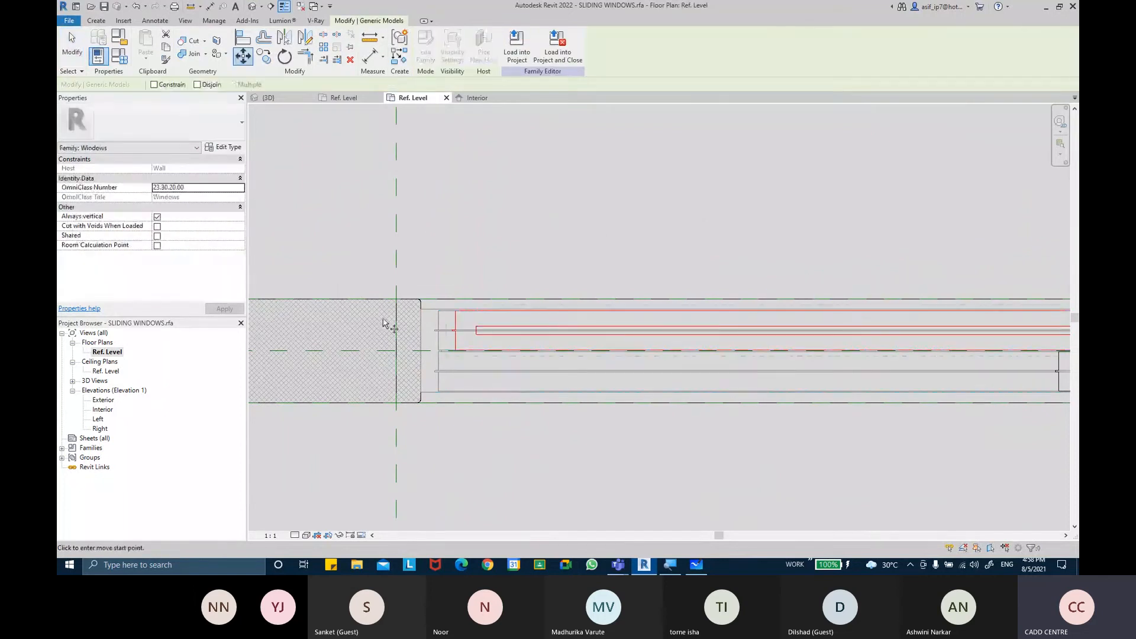
scroll(414, 320, "up", 2)
left_click(465, 306)
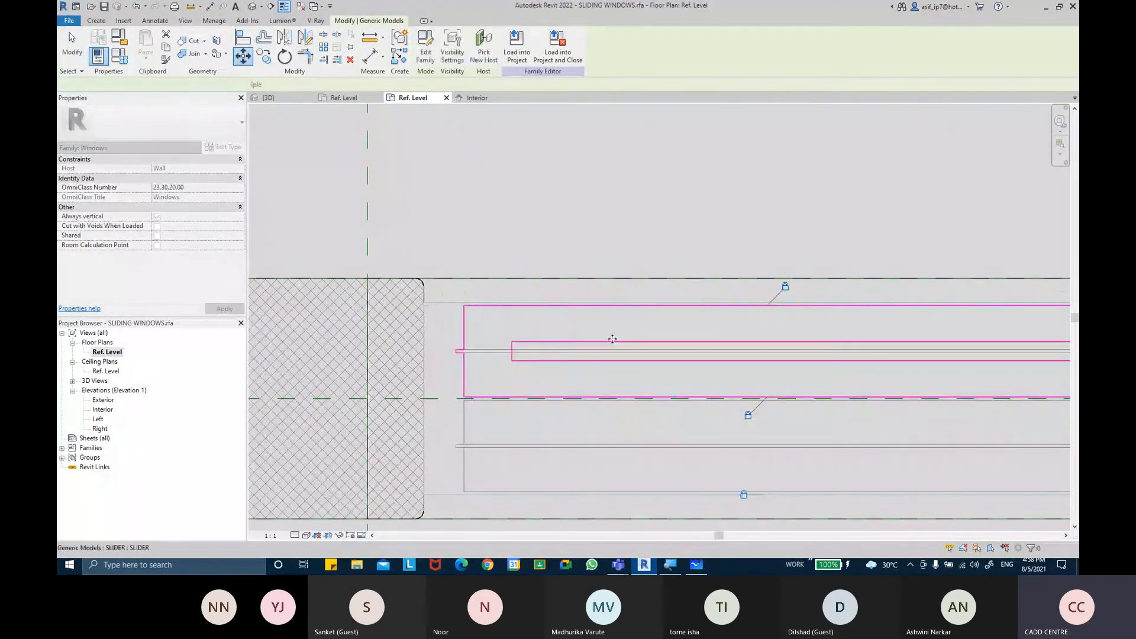
key("Escape")
Move the lower slider about 60 mm toward the frame's right reference line
scroll(618, 339, "down", 2)
middle_click_drag(629, 339, 423, 302)
scroll(493, 318, "down", 2)
middle_click_drag(618, 339, 234, 347)
scroll(914, 354, "up", 3)
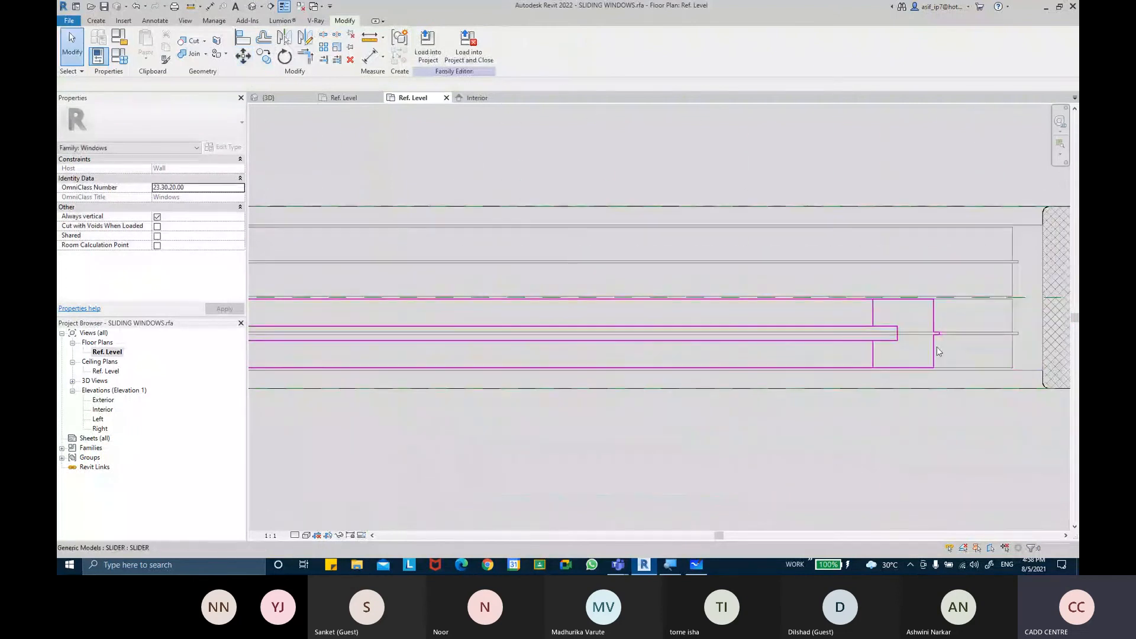
left_click(936, 348)
key("m")
key("v")
middle_click_drag(862, 264, 662, 219)
scroll(750, 270, "up", 3)
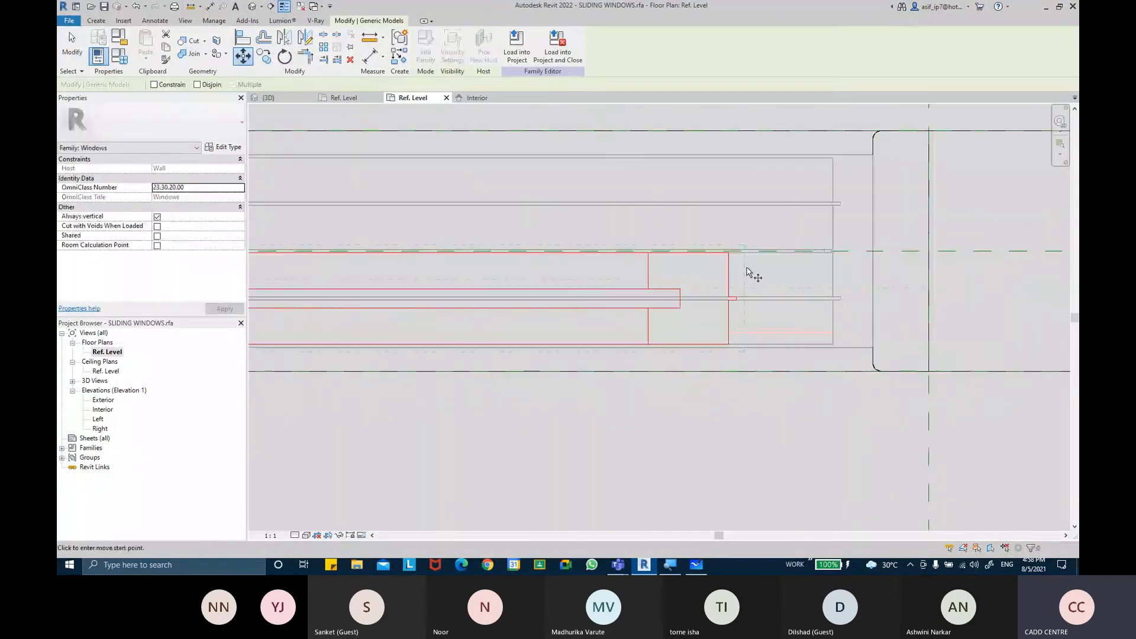
left_click(727, 253)
left_click(845, 251)
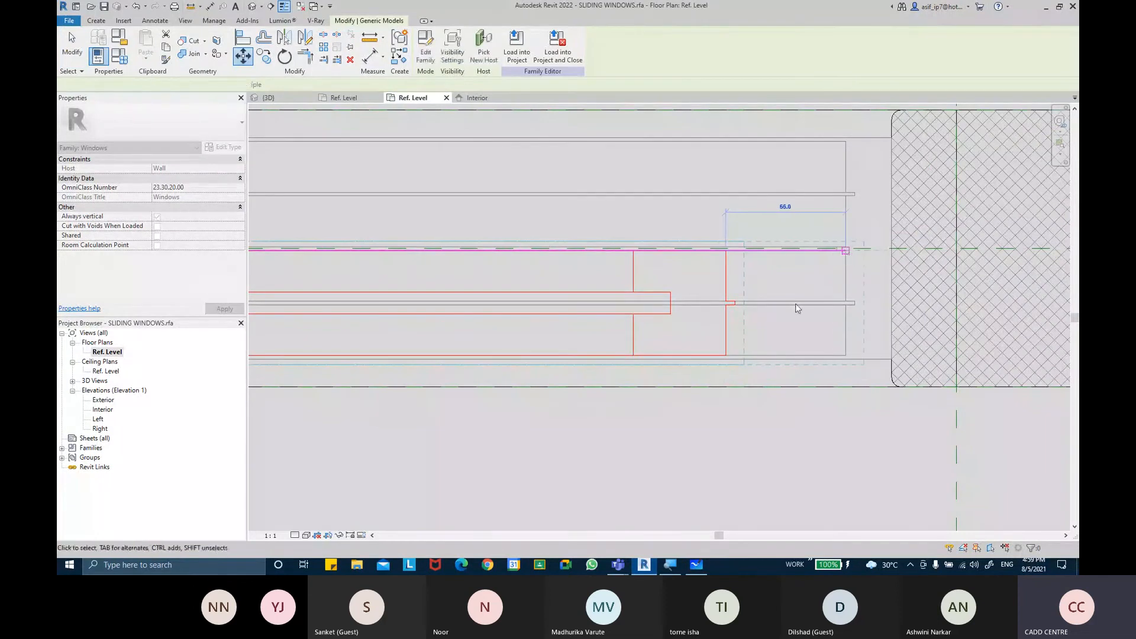
Temporarily hide the three selected sliders in the plan view
scroll(744, 388, "down", 3)
scroll(846, 391, "down", 4)
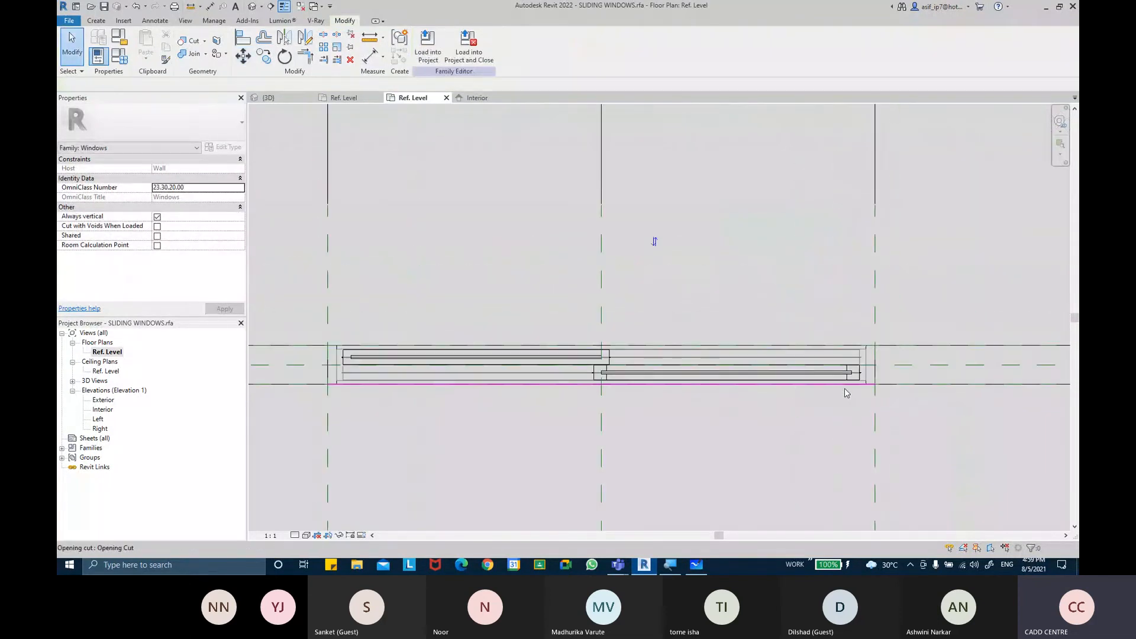
scroll(583, 386, "up", 2)
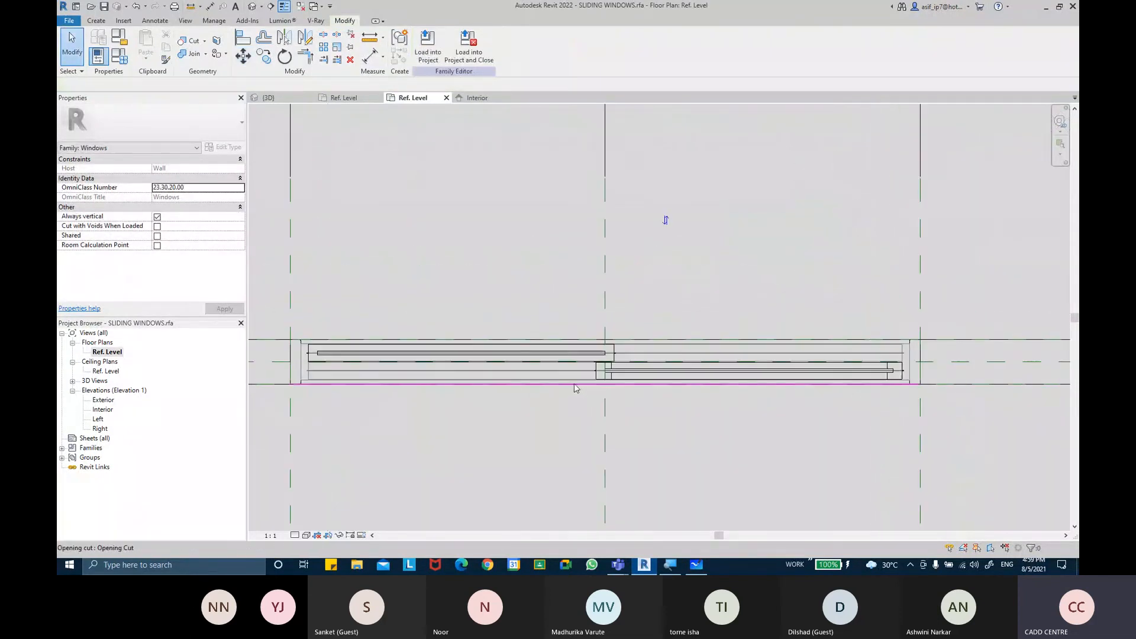
left_click(613, 378)
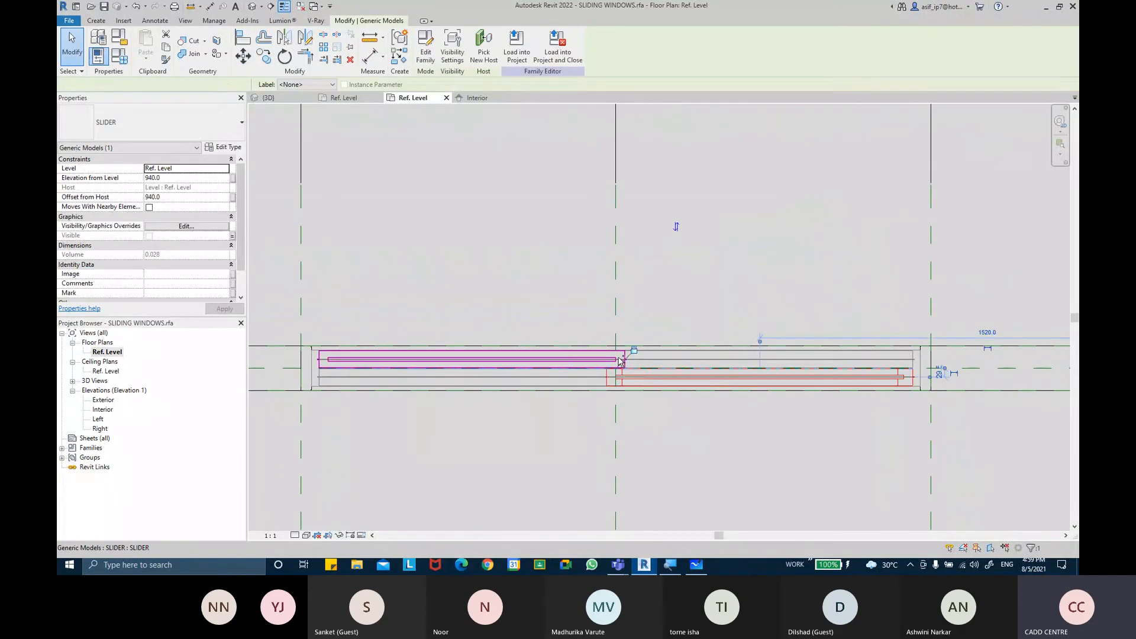
left_click(618, 357, "ctrl")
left_click(723, 359, "ctrl")
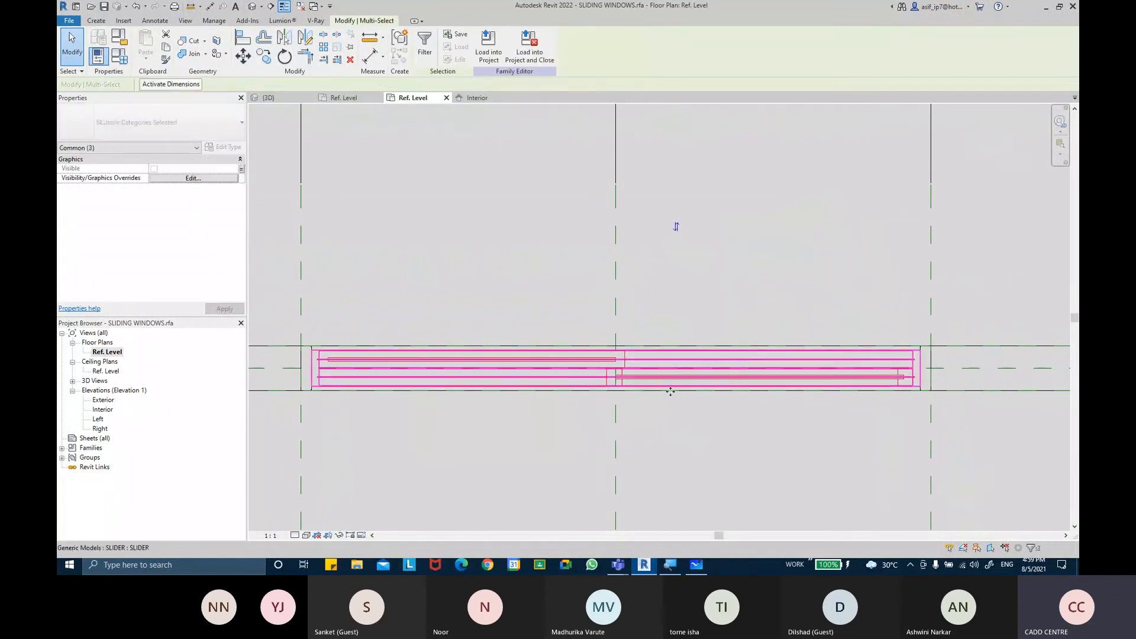
left_click(340, 535)
left_click(355, 504)
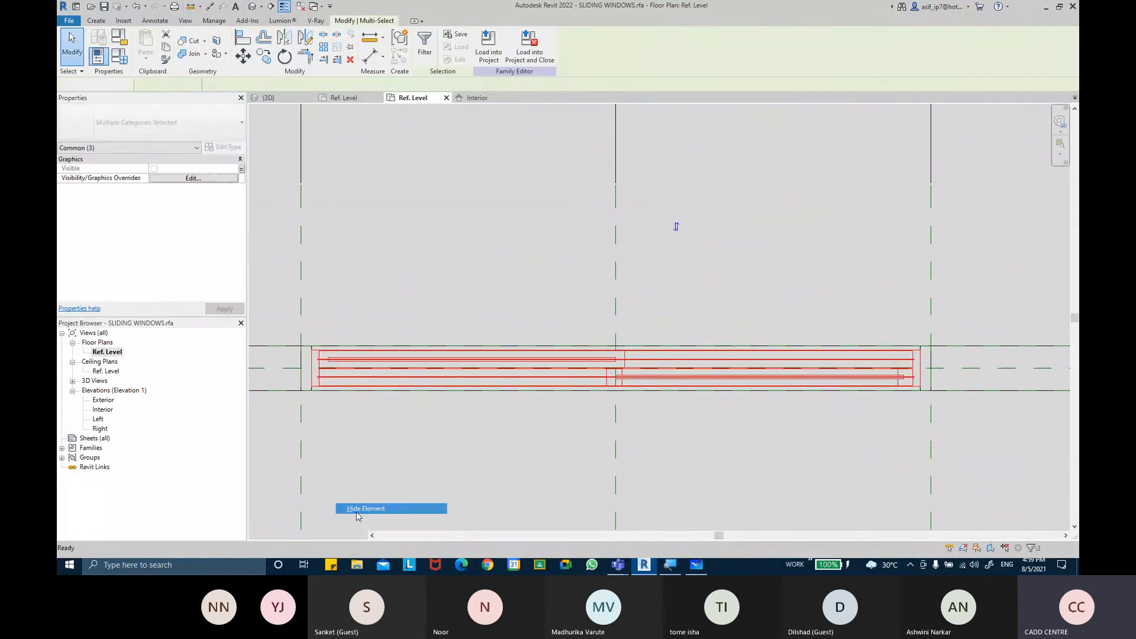
Switch the family type to 1500 X 1500MM DOUBLE PANEL SLIDING in Family Types
left_click(119, 56)
left_click(407, 61)
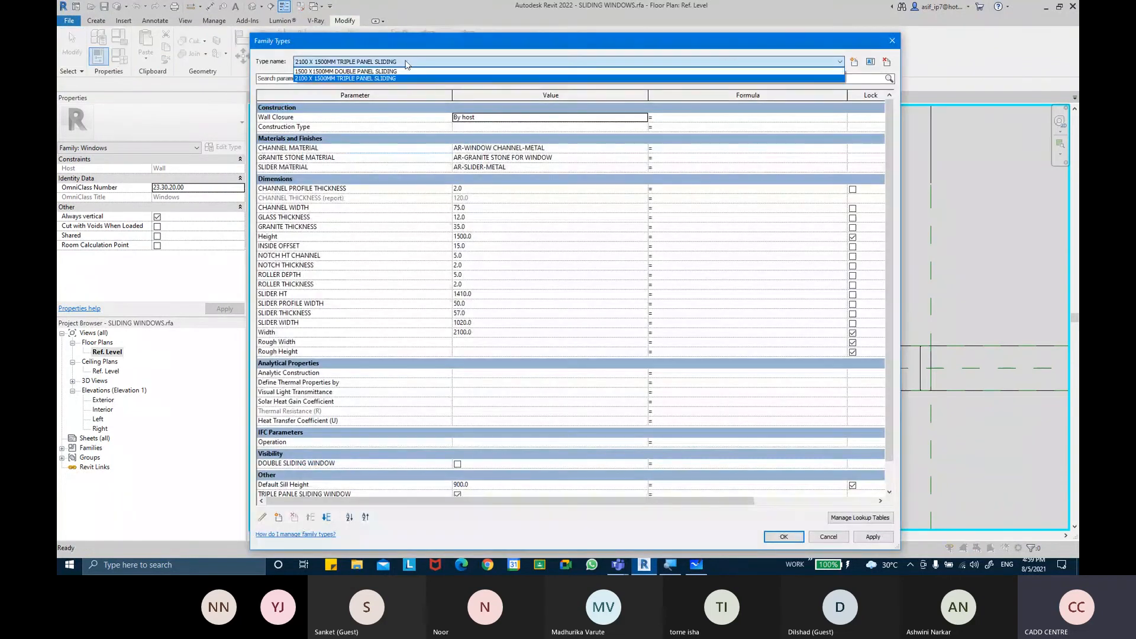
left_click(400, 77)
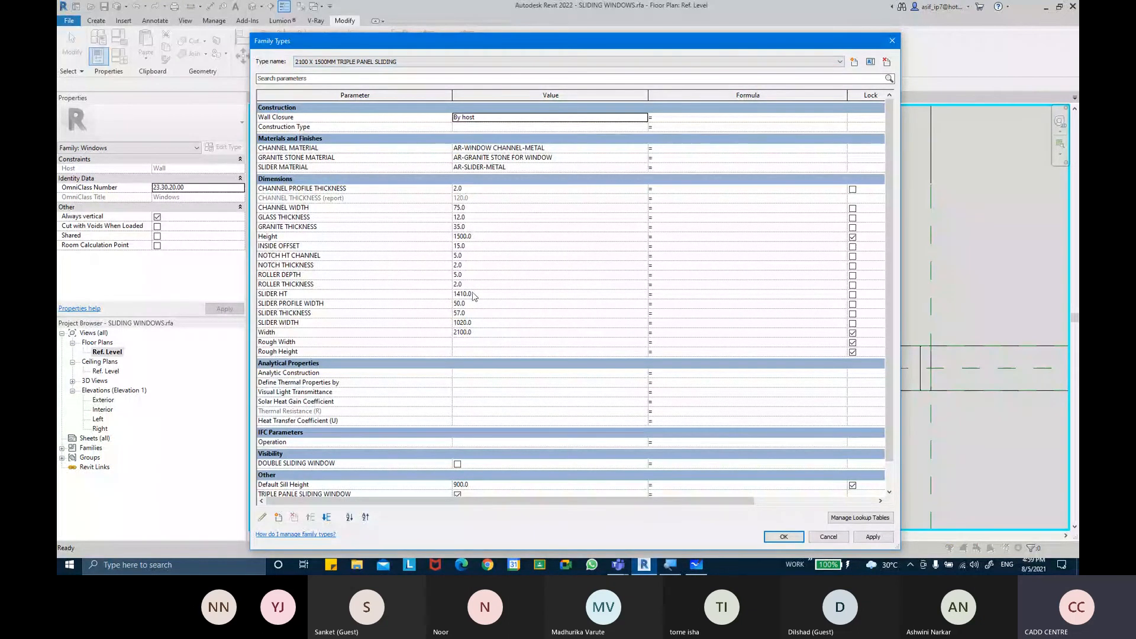
left_click(435, 61)
left_click(435, 72)
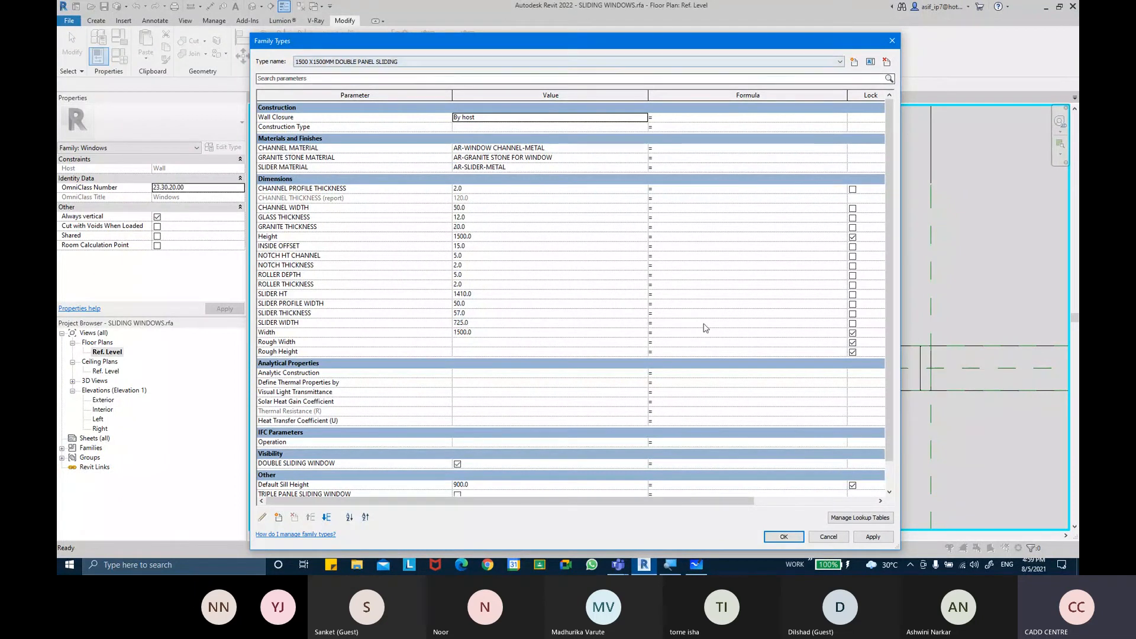
left_click(784, 537)
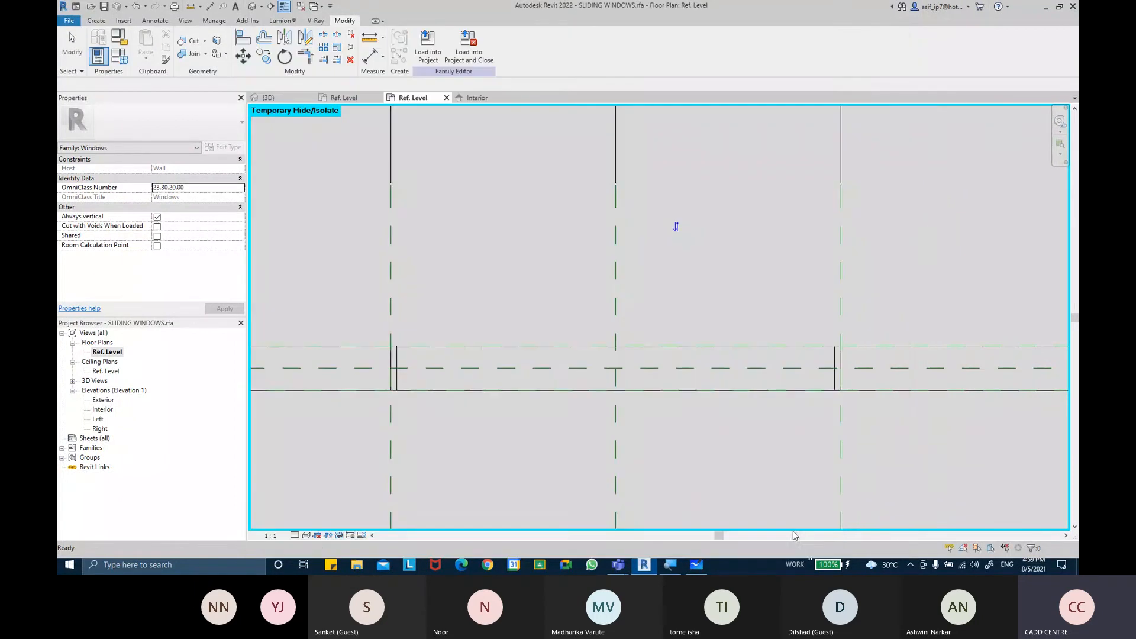
Reset the temporary hide/isolate and examine the sliders in the plan
left_click(344, 535)
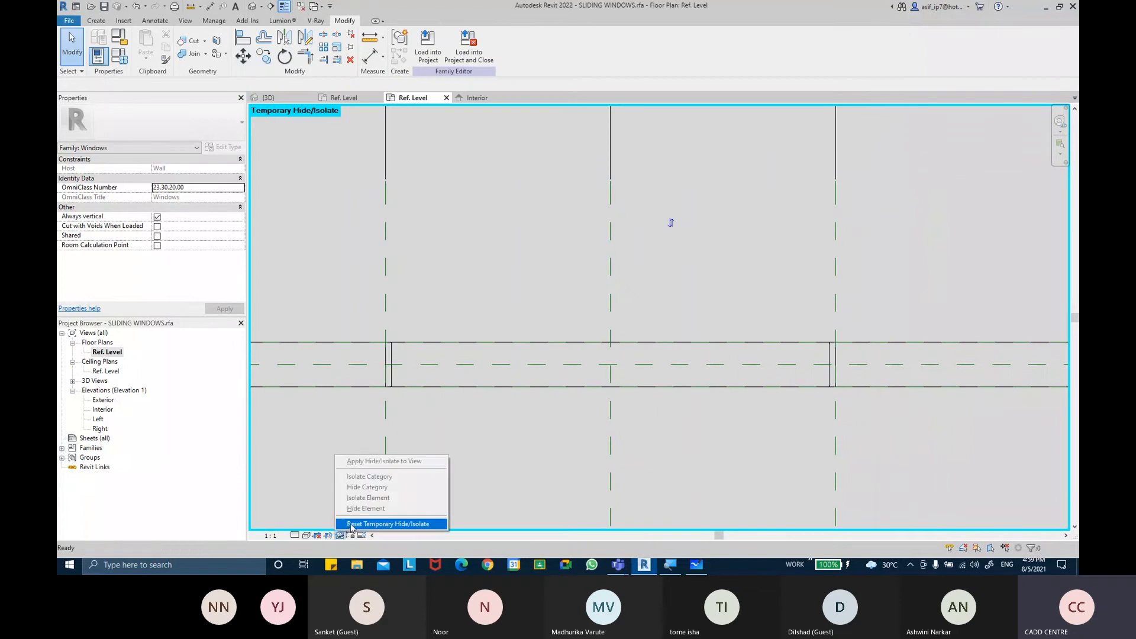
left_click(393, 522)
scroll(653, 380, "up", 1)
left_click(653, 381)
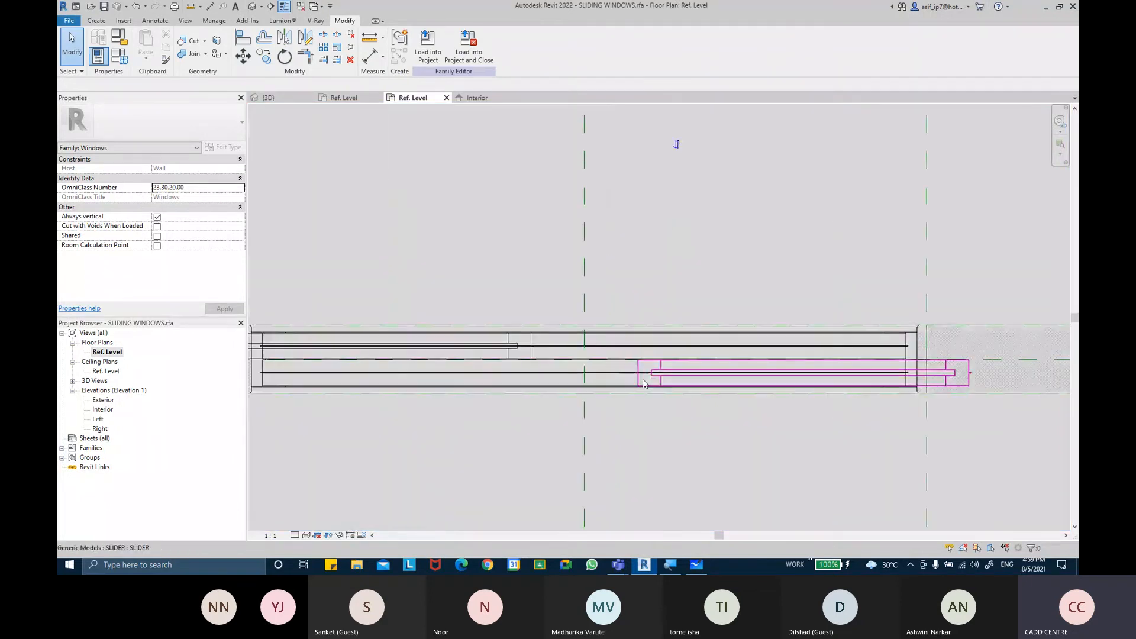
middle_click_drag(867, 399, 892, 426)
middle_click_drag(601, 388, 717, 361)
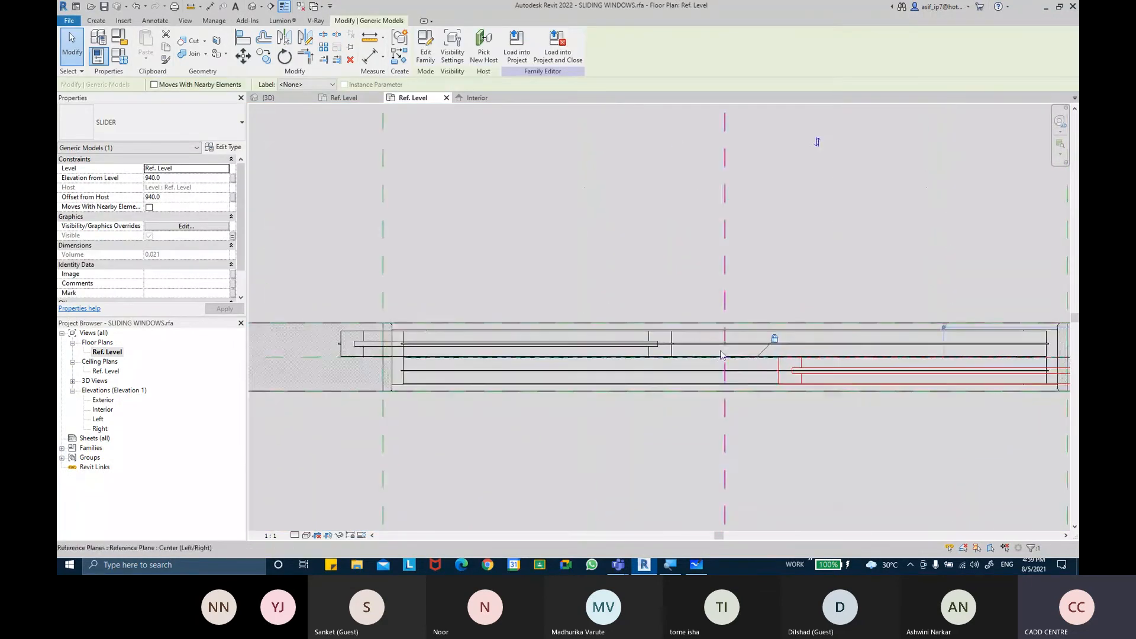
key("Escape")
Place an aligned dimension between the left and center reference planes above the window
key("d")
key("i")
left_click(383, 214)
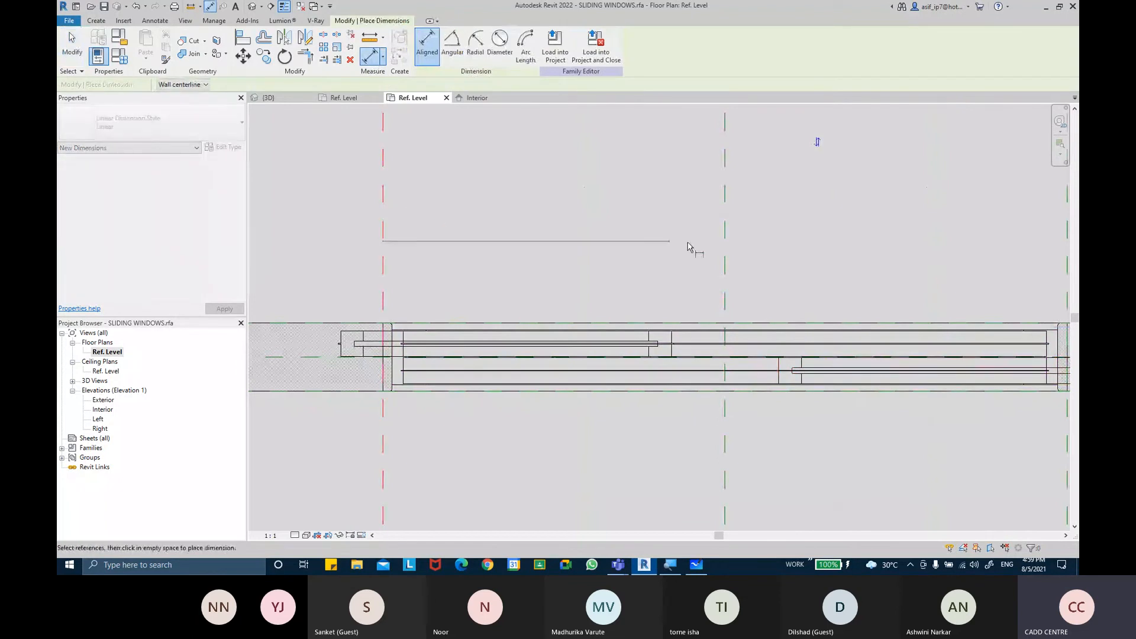
left_click(730, 254)
left_click(730, 255)
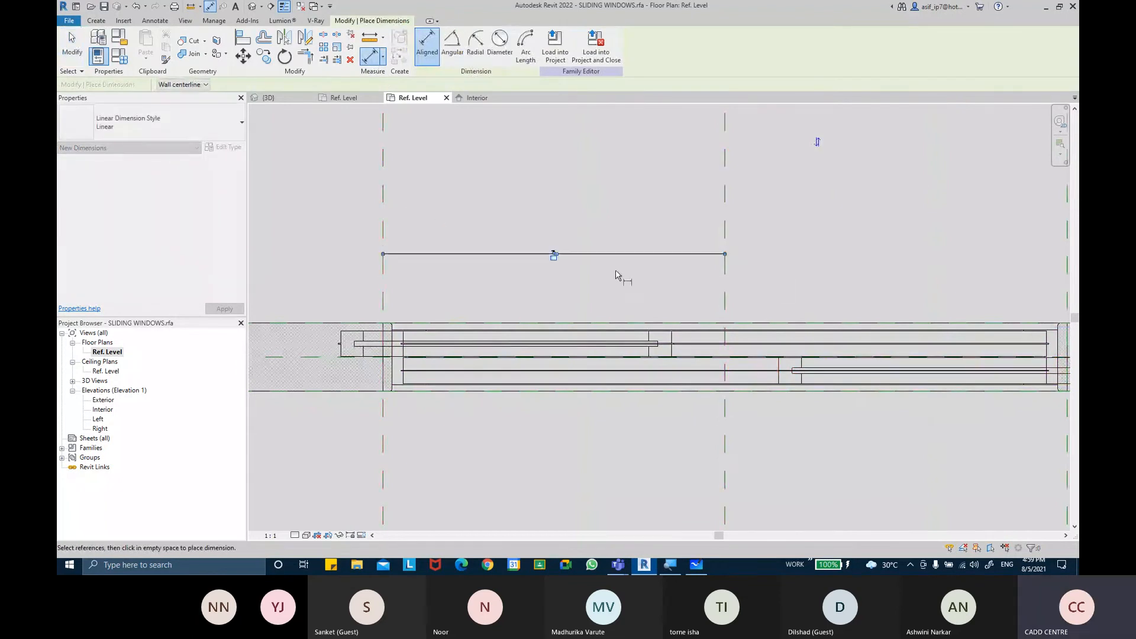
scroll(507, 250, "up", 5)
scroll(507, 253, "down", 5)
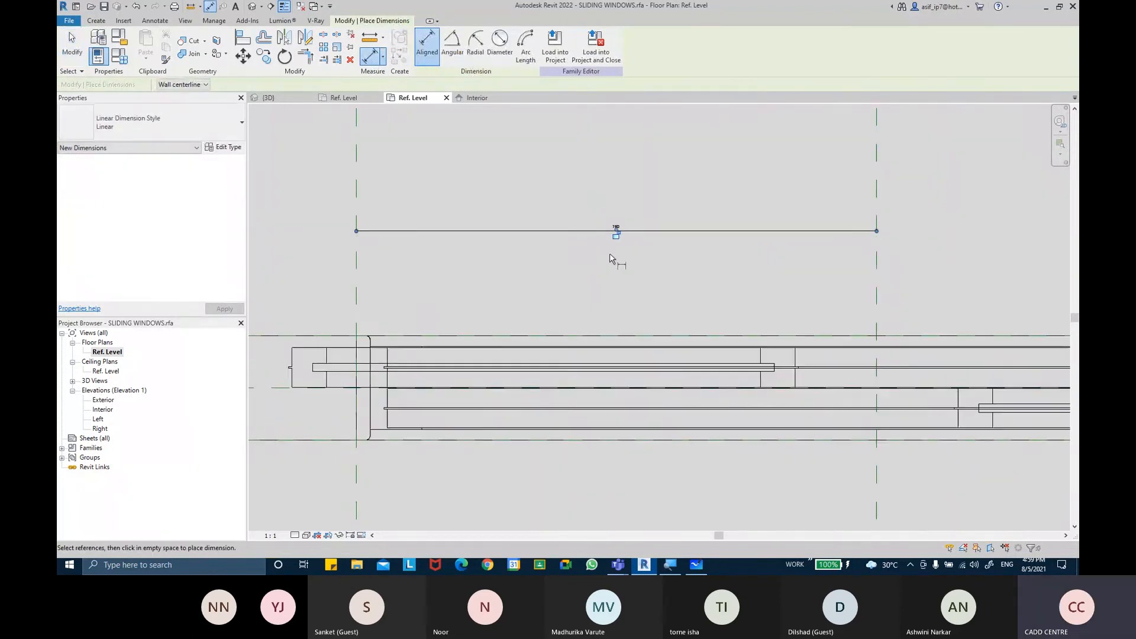
key("Escape")
key("Escape")
Move the upper-track slider so its left end snaps against the frame's left channel end
left_click(770, 351)
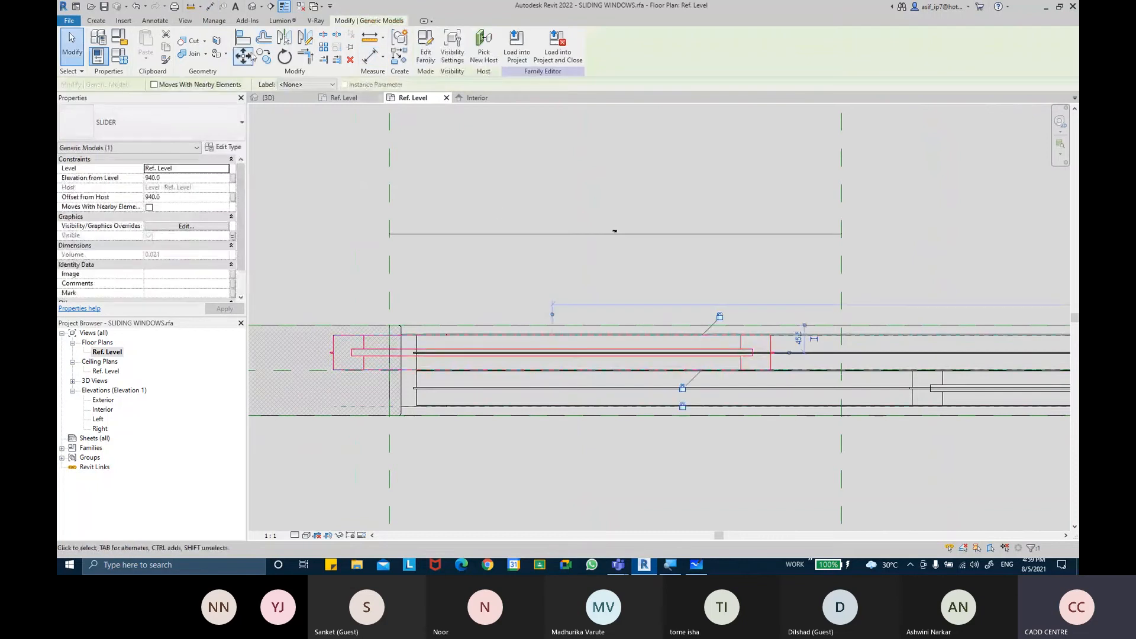
scroll(358, 309, "up", 2)
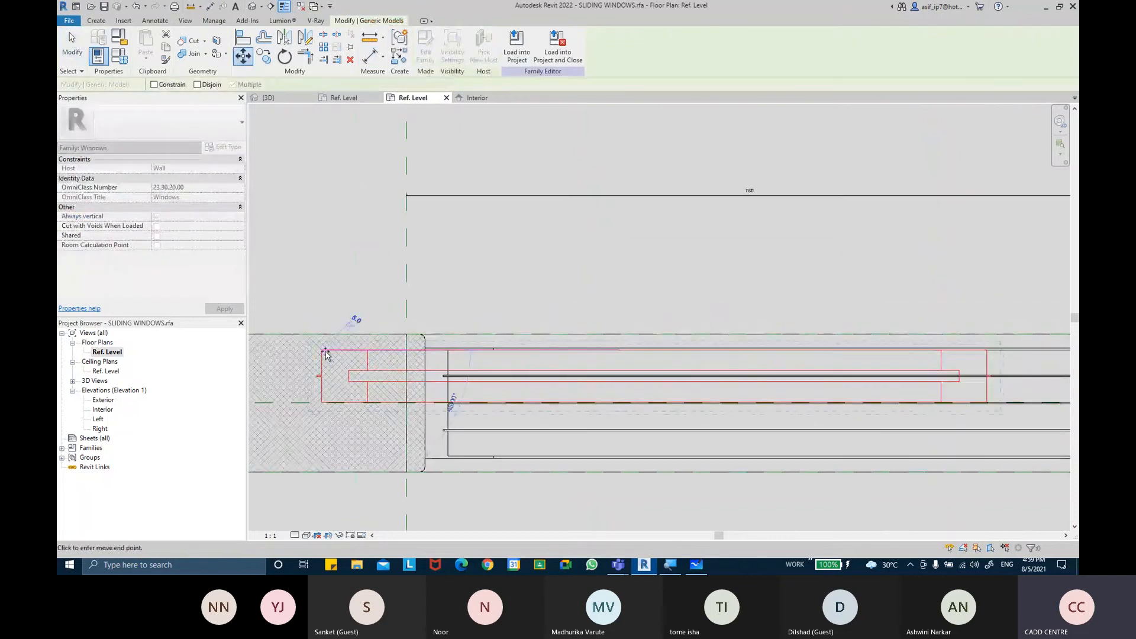
left_click(452, 355)
middle_click_drag(551, 368, 453, 349)
scroll(453, 349, "down", 3)
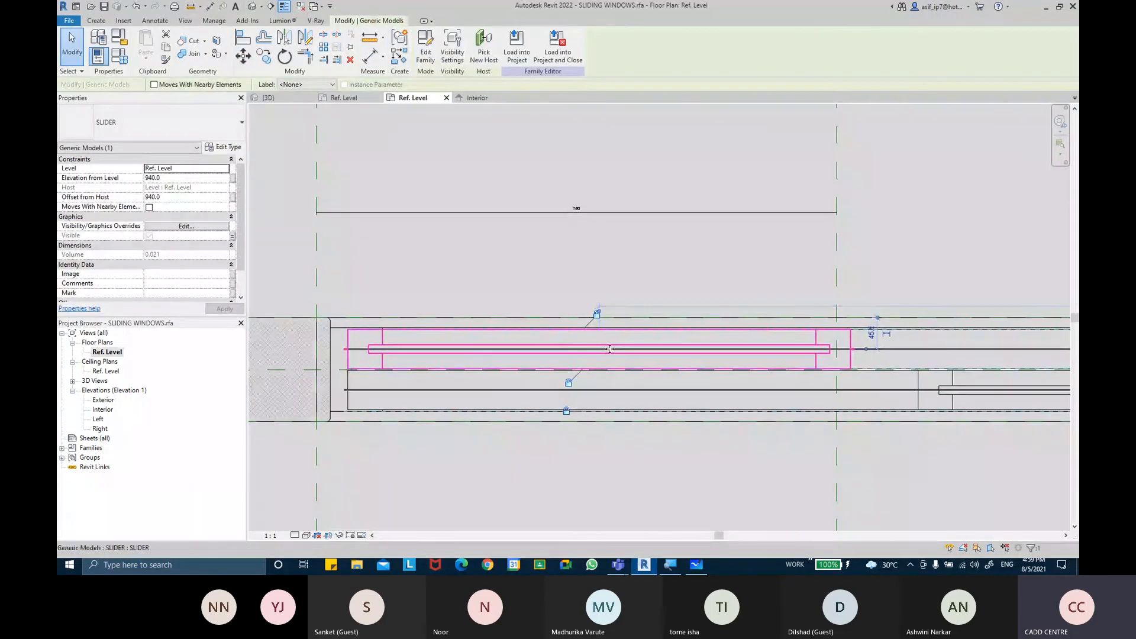
key("Escape")
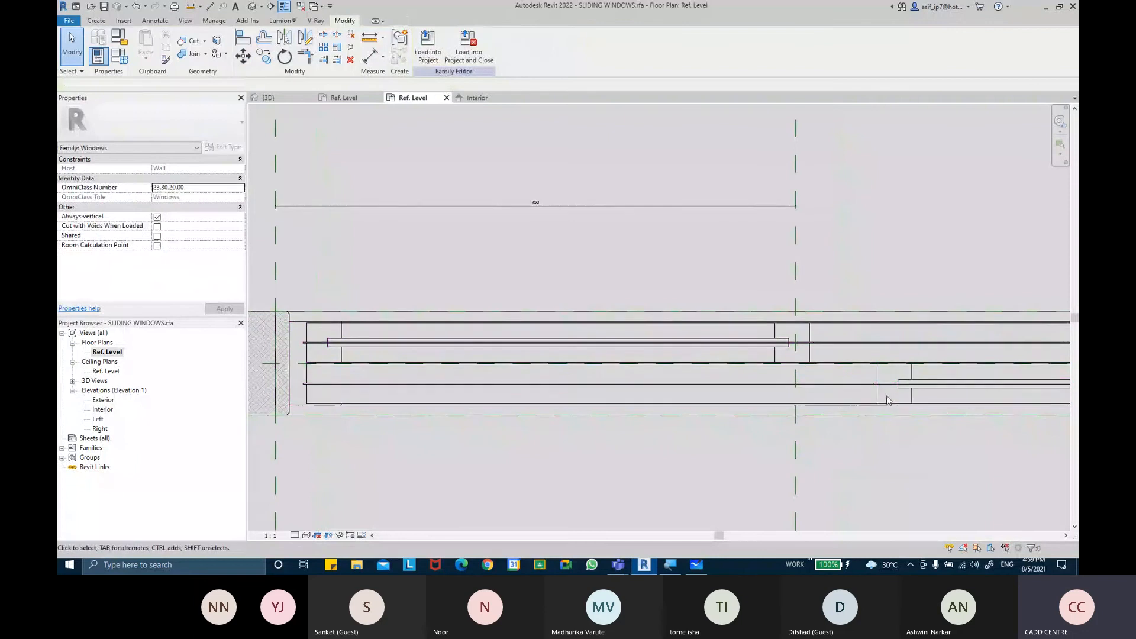
Move the lower-track slider left so its end snaps to the center reference plane
left_click(877, 393)
left_click(243, 56)
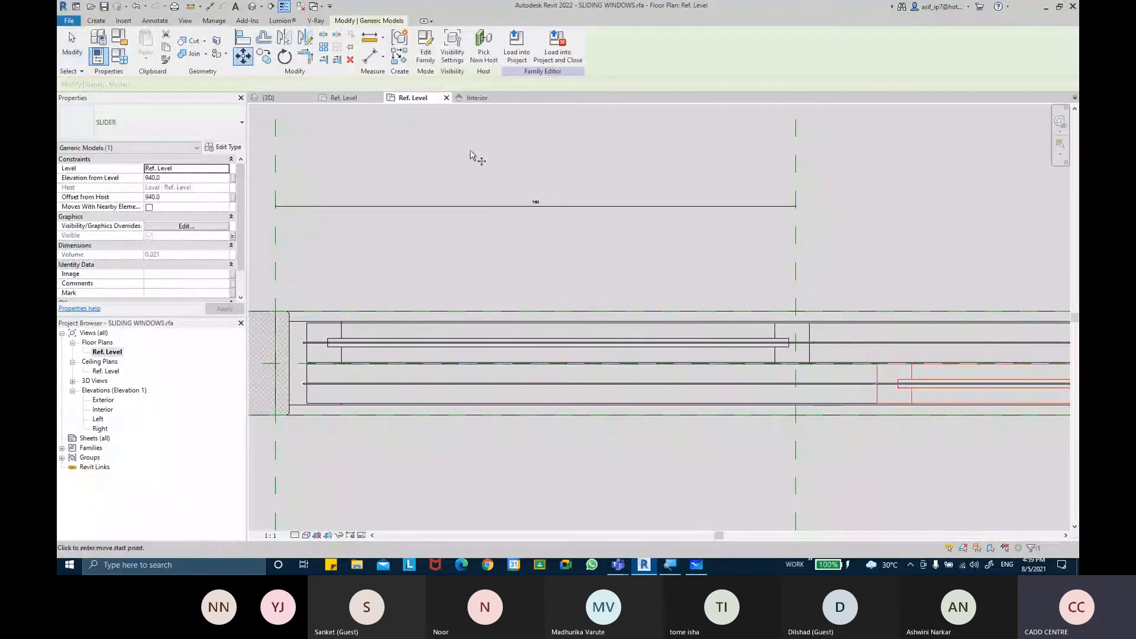
scroll(915, 373, "up", 2)
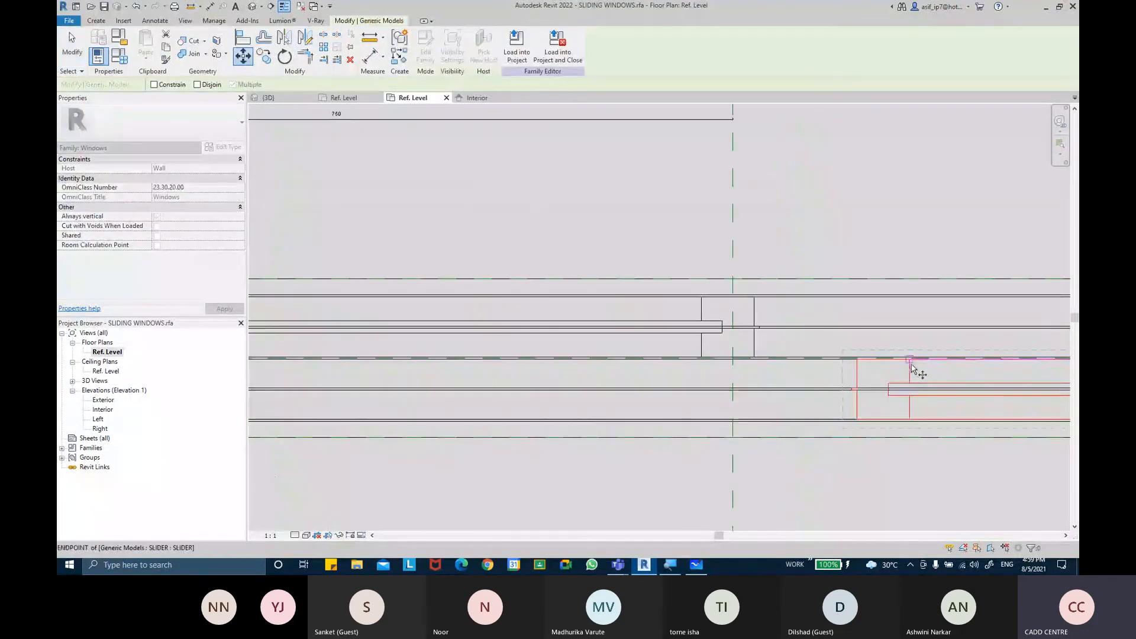
left_click(911, 365)
left_click(735, 363)
key("Escape")
middle_click_drag(798, 368, 446, 347)
middle_click_drag(766, 351, 611, 345)
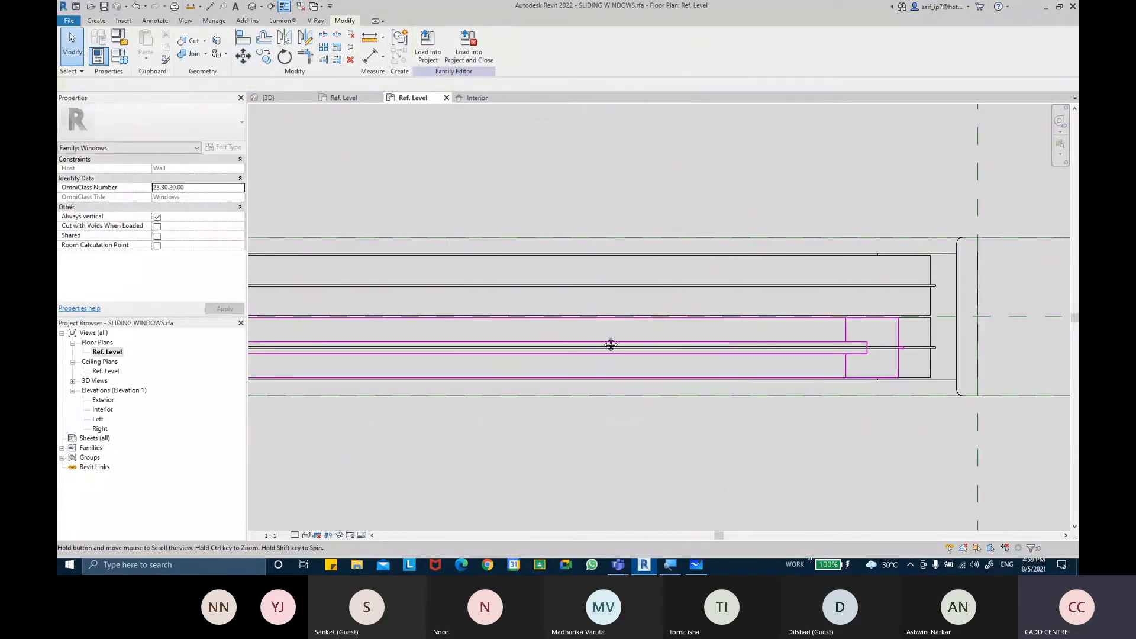
left_click(243, 56)
scroll(892, 353, "up", 1)
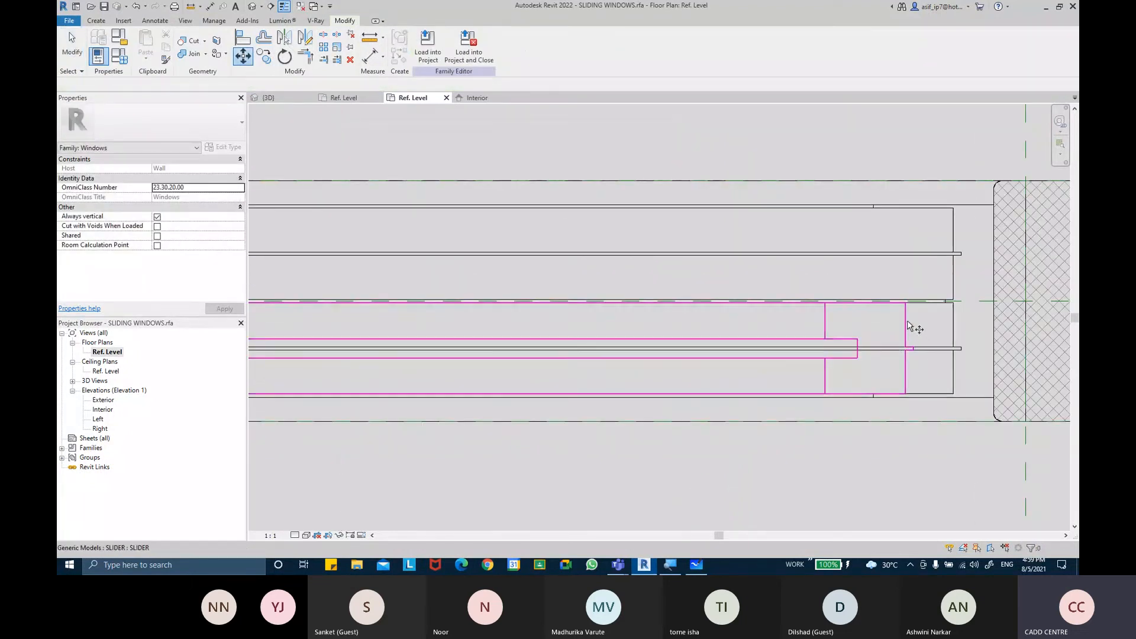
scroll(910, 325, "up", 1)
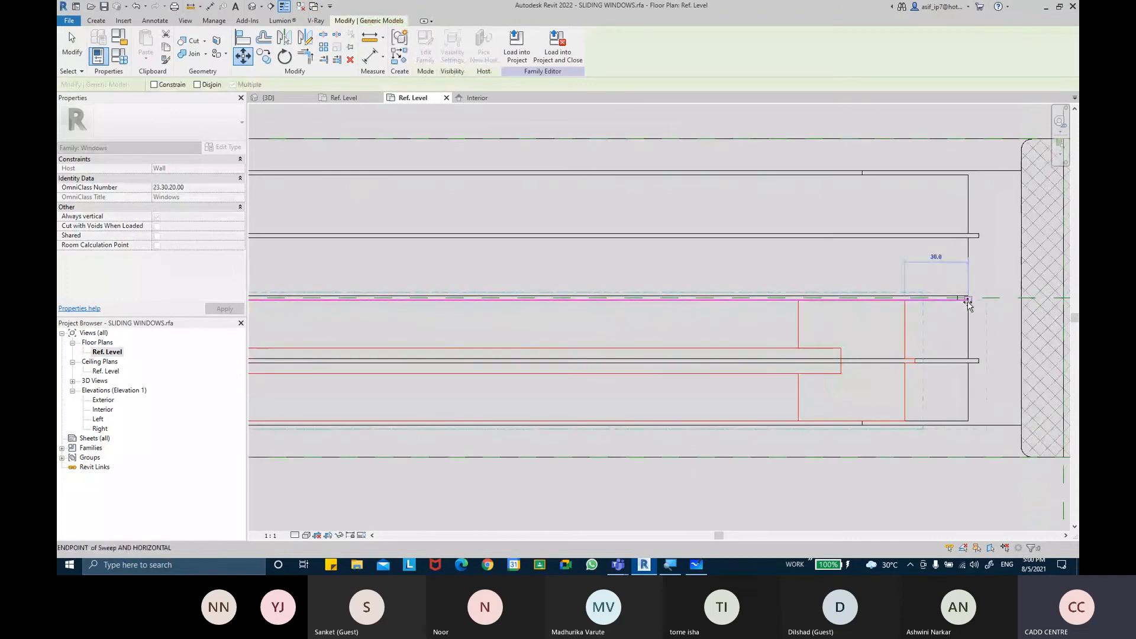
left_click(906, 348)
key("Escape")
key("Escape")
Examine the slider positions across the window plan and review the current type's parameters in Family Types
scroll(890, 354, "down", 2)
middle_click_drag(478, 352, 842, 363)
scroll(705, 348, "down", 4)
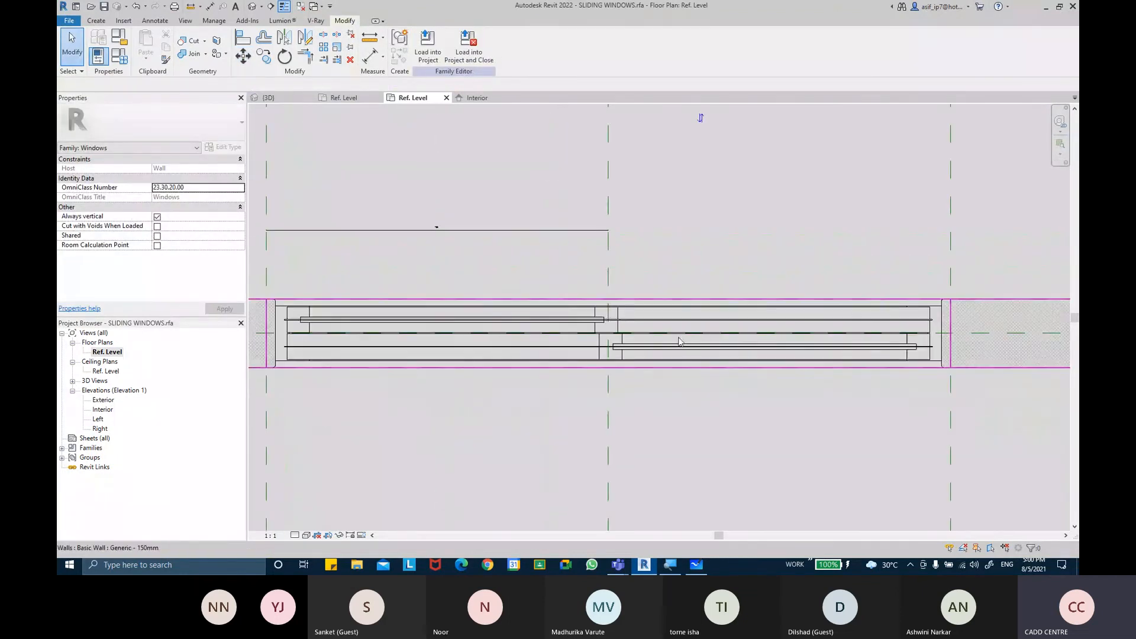
left_click(550, 246)
key("Escape")
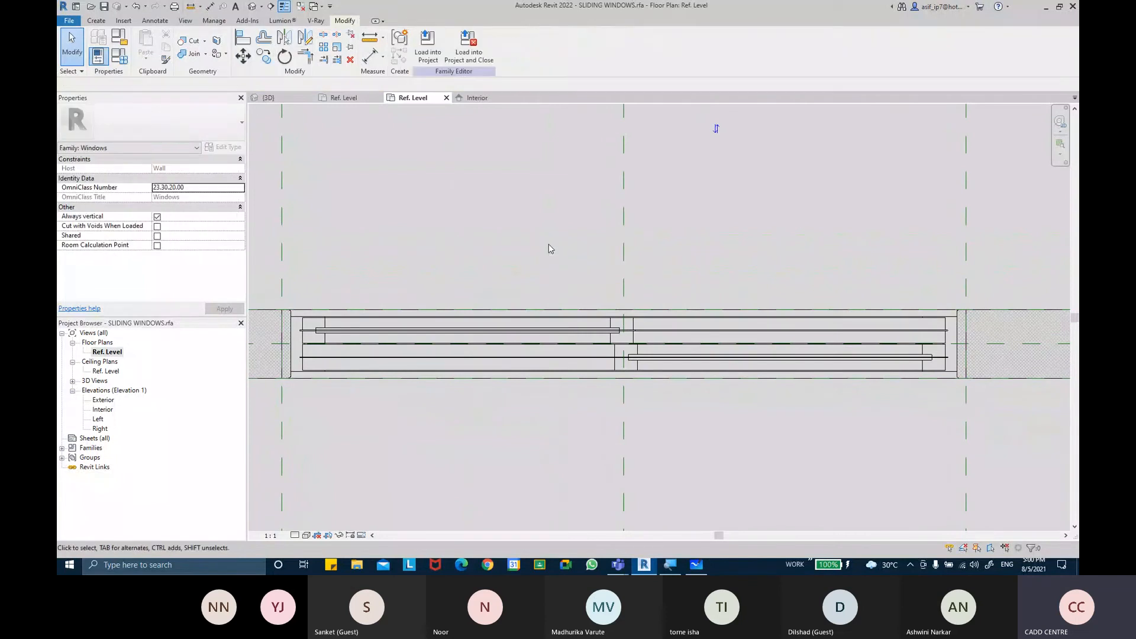
middle_click_drag(555, 348, 609, 381)
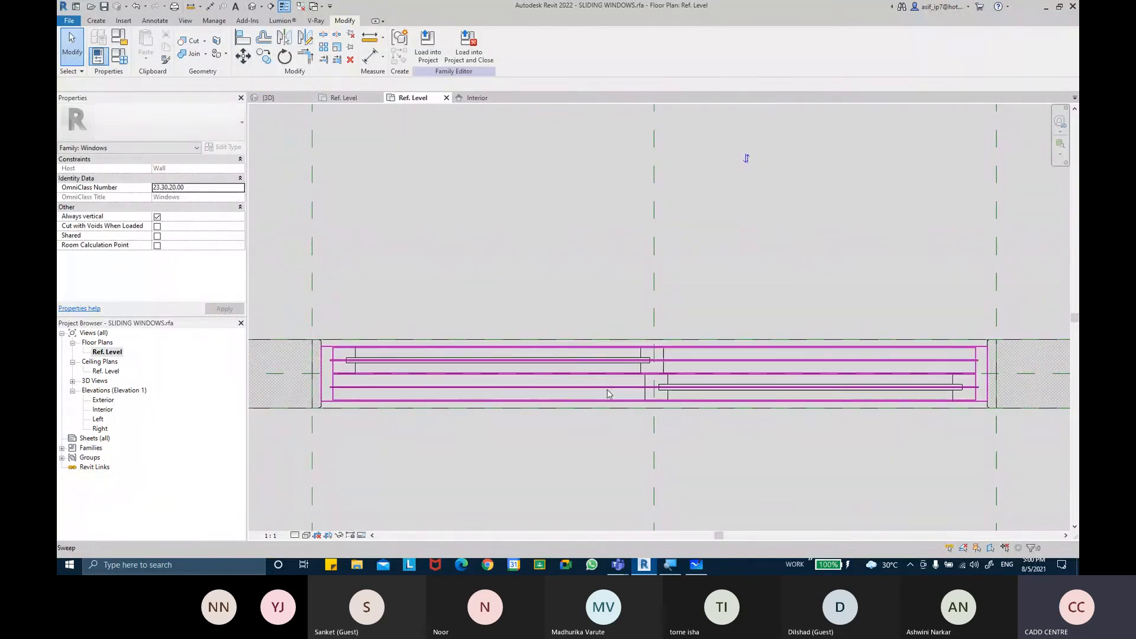
left_click(645, 395)
key("Escape")
left_click(608, 367)
key("Escape")
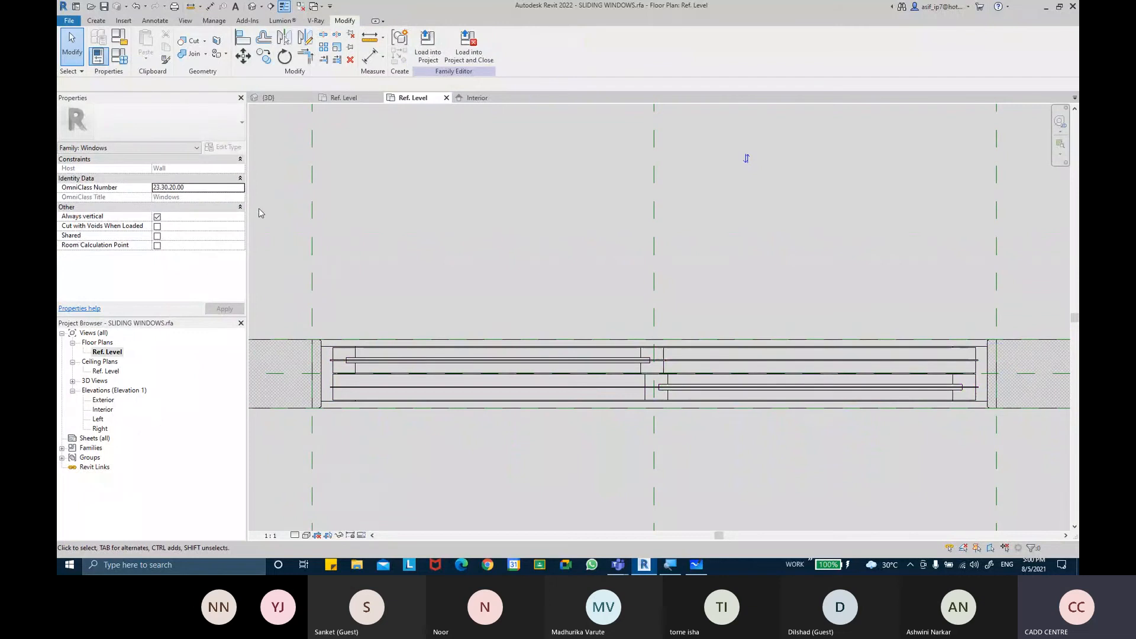
left_click(119, 56)
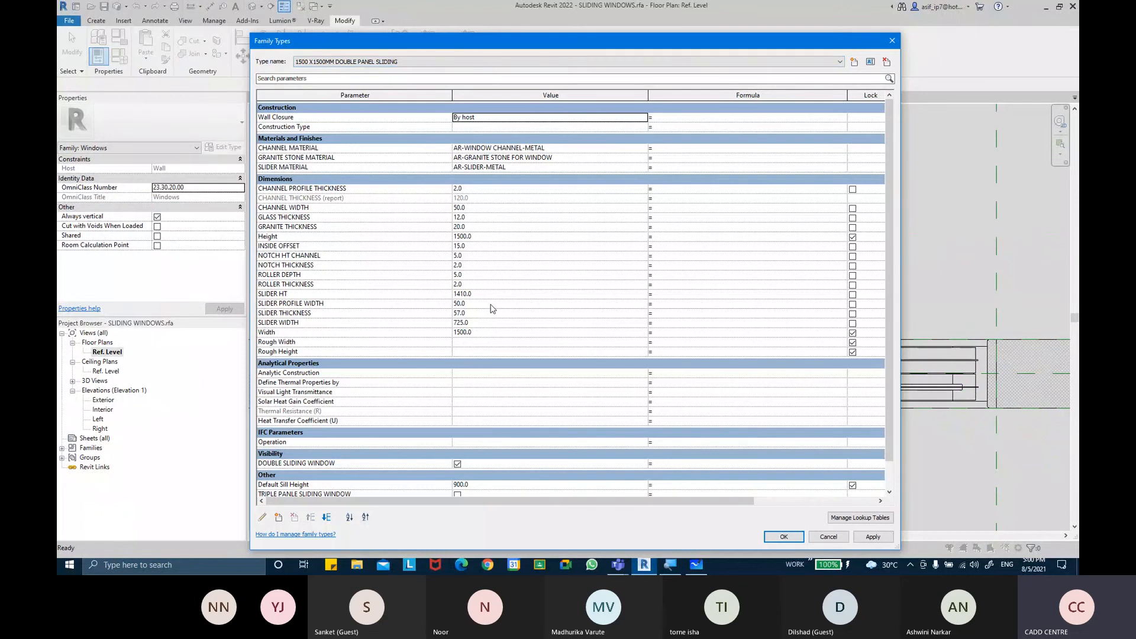
key("Escape")
Open the Interior elevation and switch its visual style to Consistent Colors
mouse_move(738, 489)
middle_mouse_down()
mouse_move(732, 448)
mouse_move(744, 470)
middle_mouse_up()
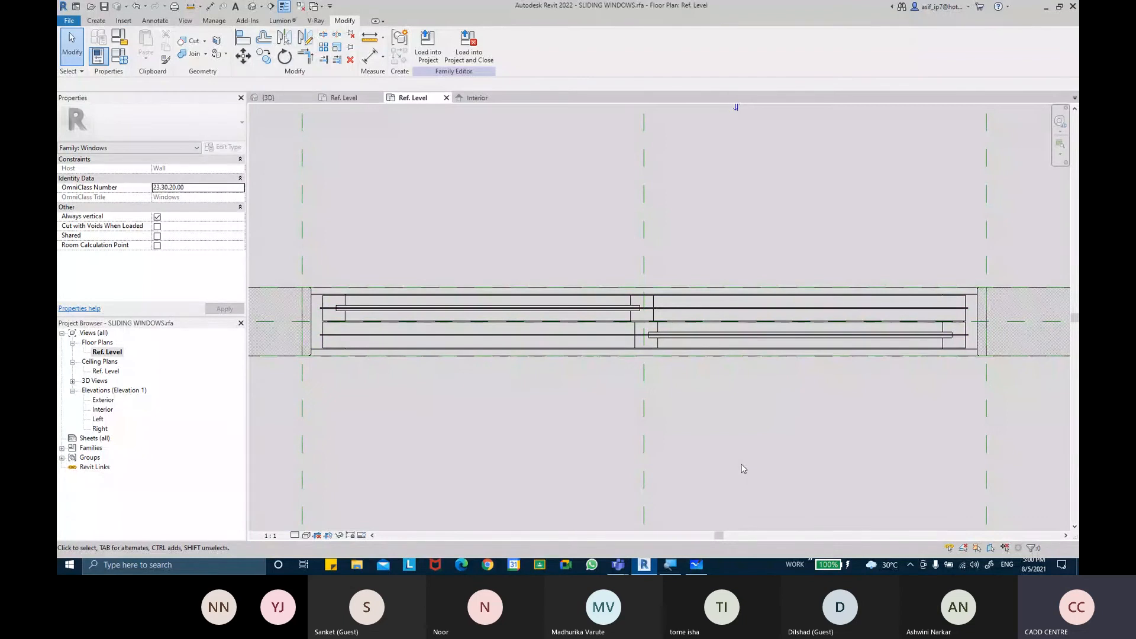
middle_click_drag(744, 470, 721, 420)
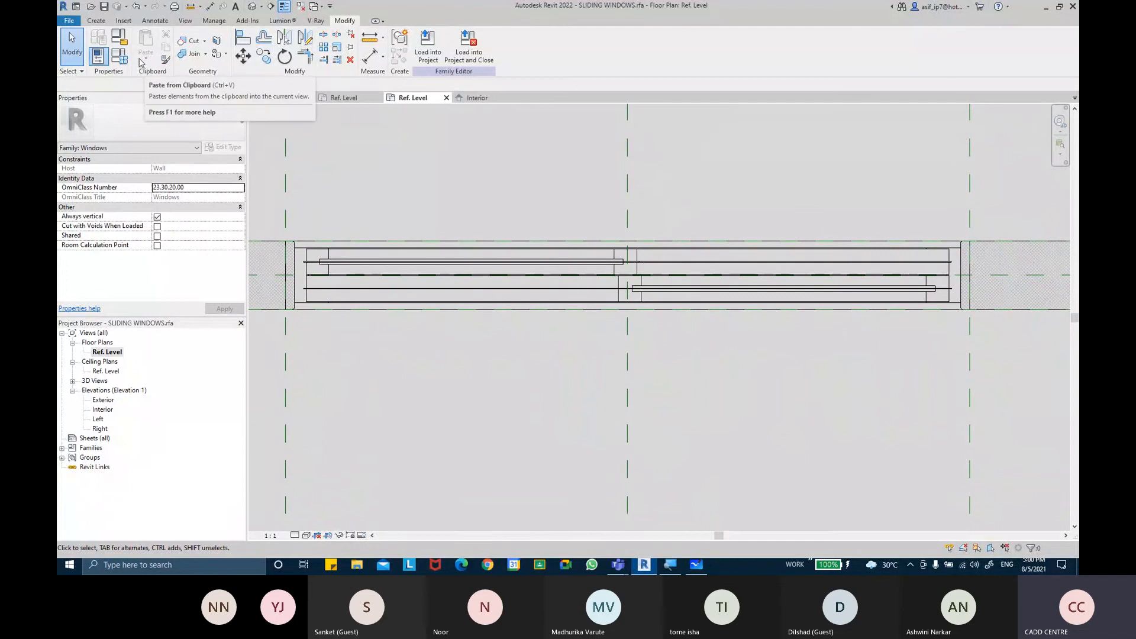
double_click(102, 409)
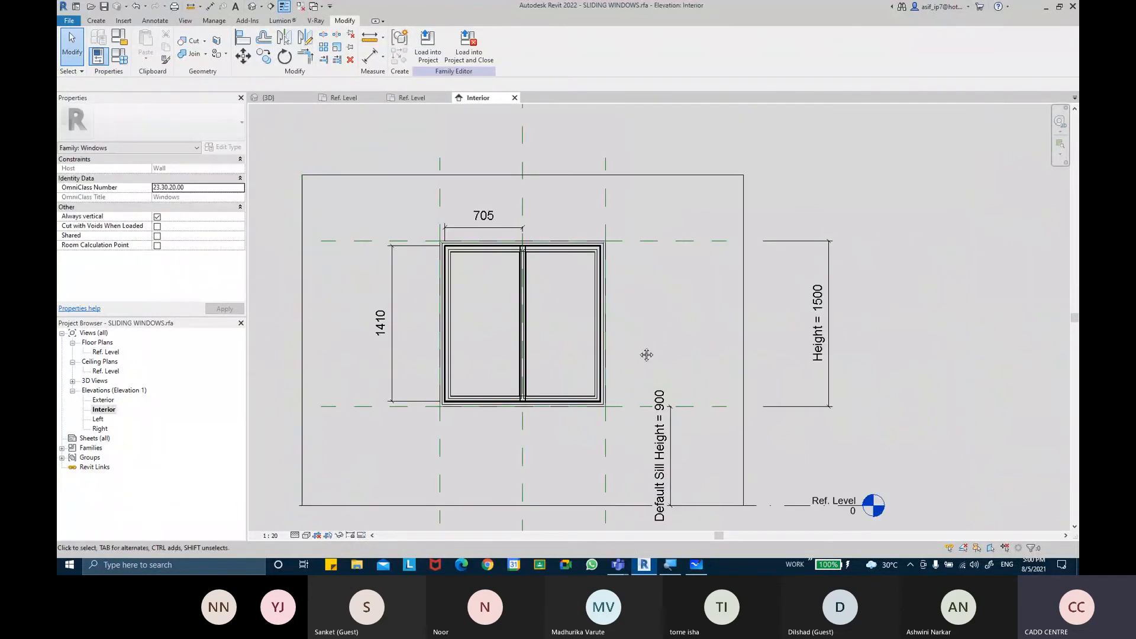
left_click(295, 535)
left_click(332, 513)
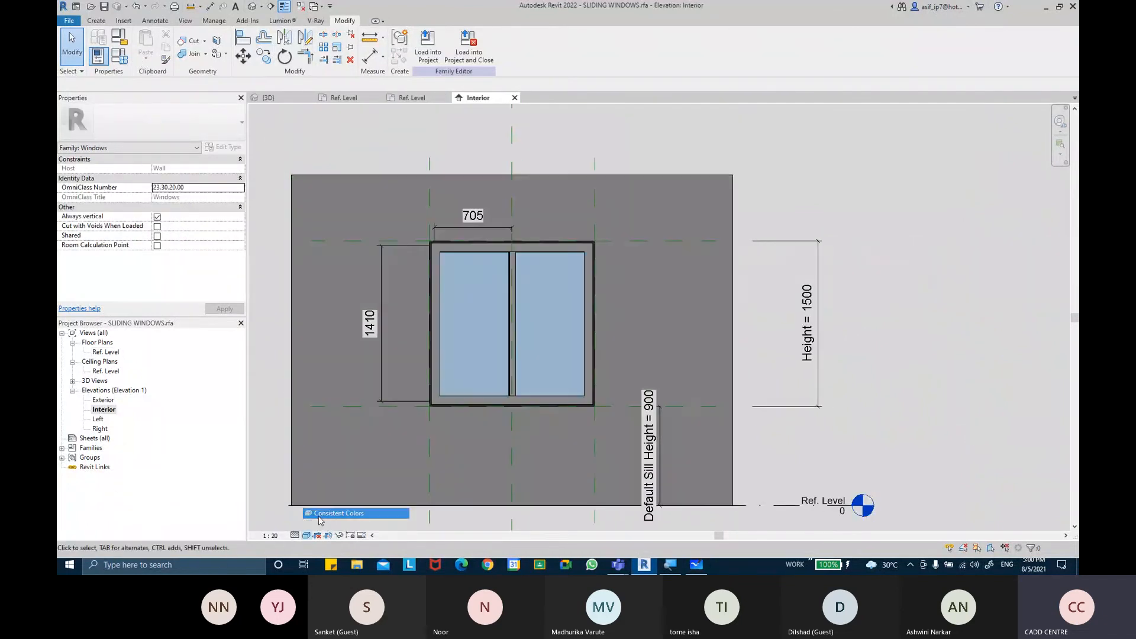
scroll(567, 388, "up", 2)
scroll(532, 375, "up", 2)
middle_click_drag(567, 388, 532, 323)
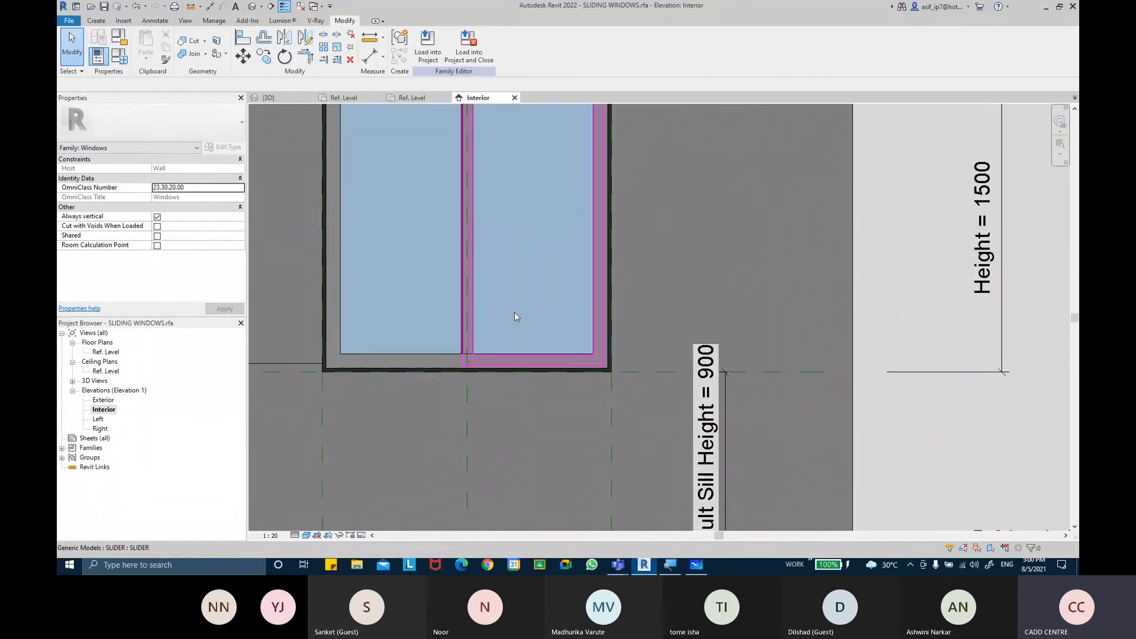
scroll(514, 313, "up", 1)
scroll(514, 311, "down", 3)
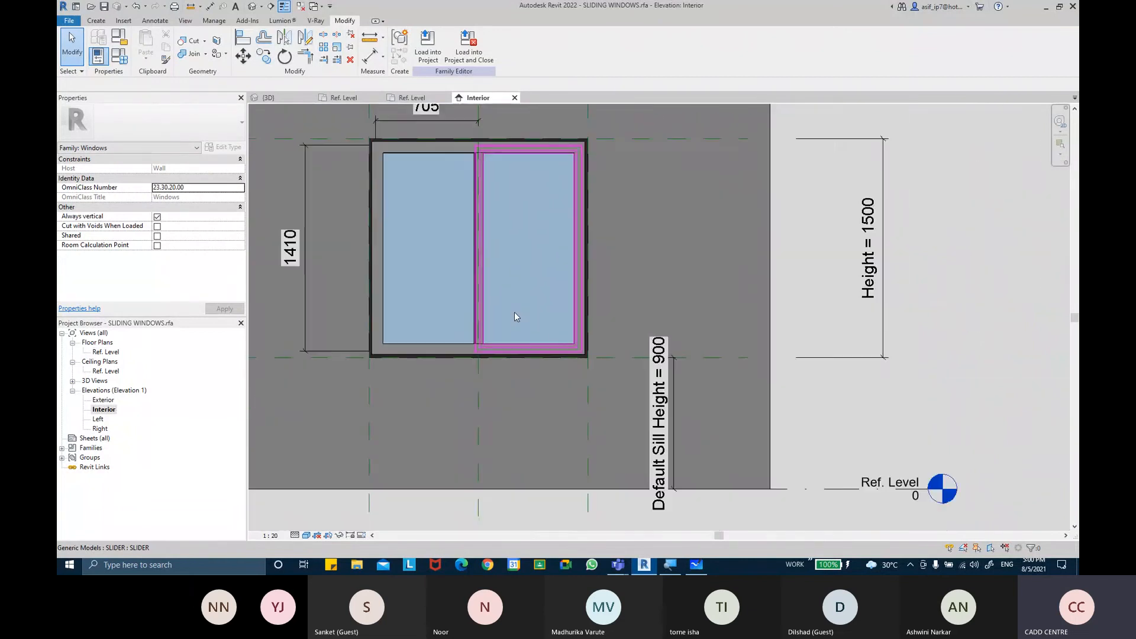
left_click(366, 58)
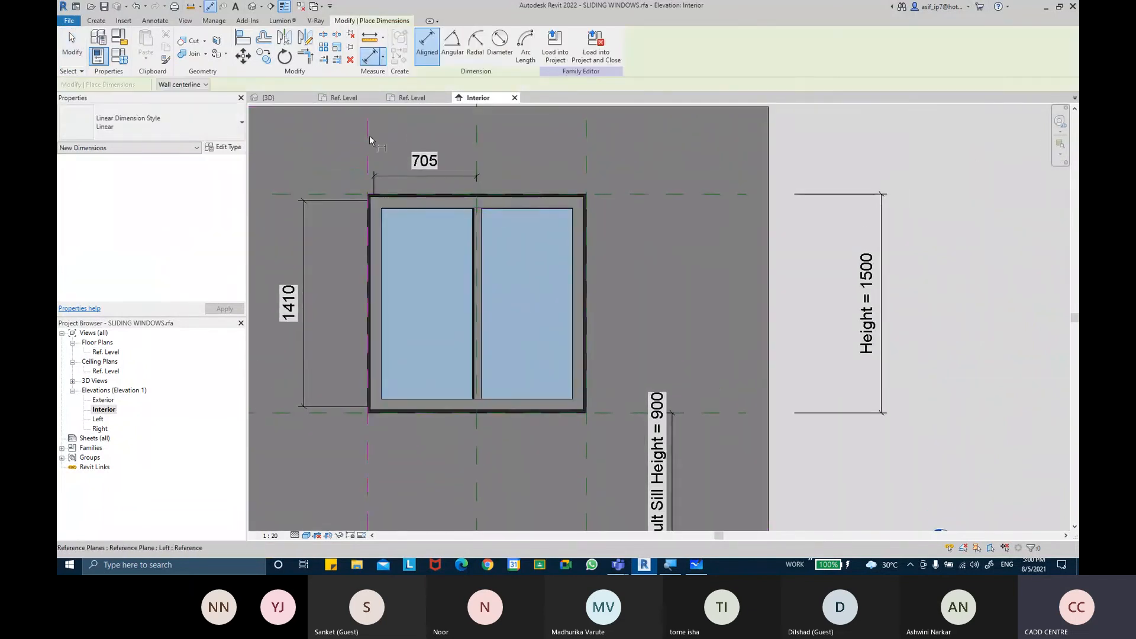
left_click(368, 136)
middle_click_drag(591, 124, 596, 212)
left_click(594, 145)
scroll(665, 194, "down", 1)
key("Escape")
key("Escape")
Return to the Ref. Level plan, select the sliders and review the Family Types dialog
left_click(412, 98)
scroll(560, 246, "down", 2)
left_click(553, 257)
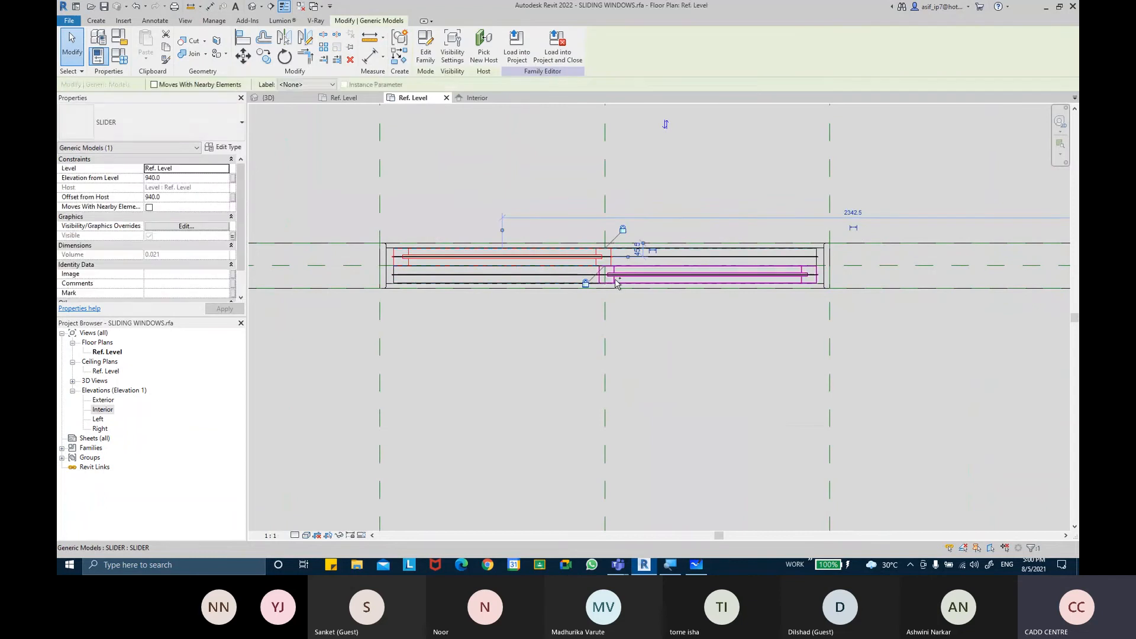
left_click(524, 273, "ctrl")
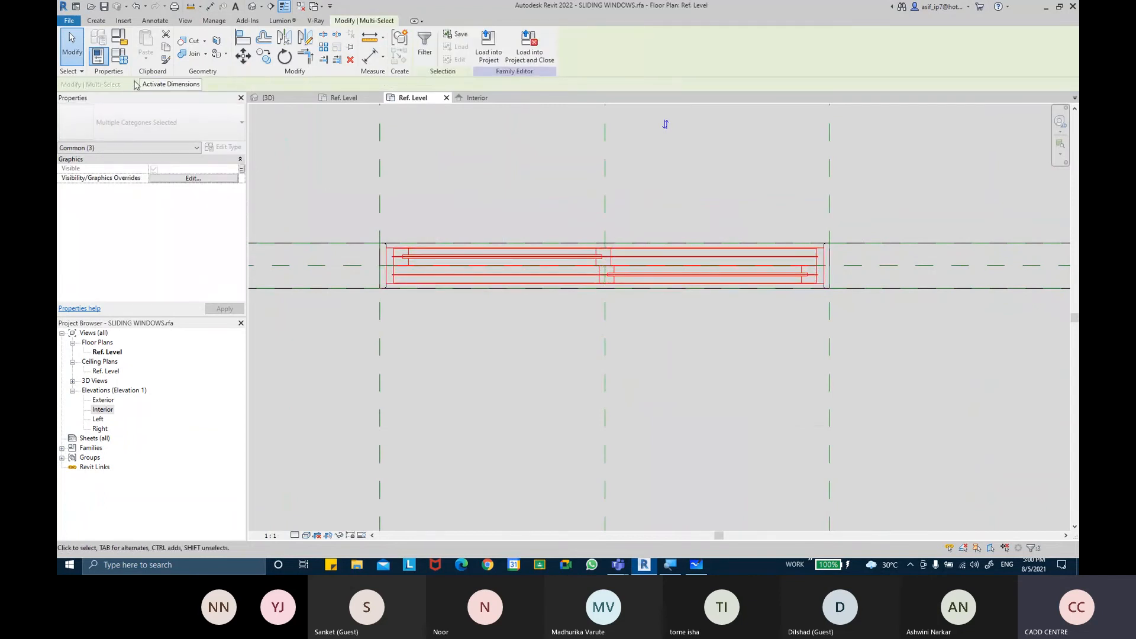
left_click(120, 57)
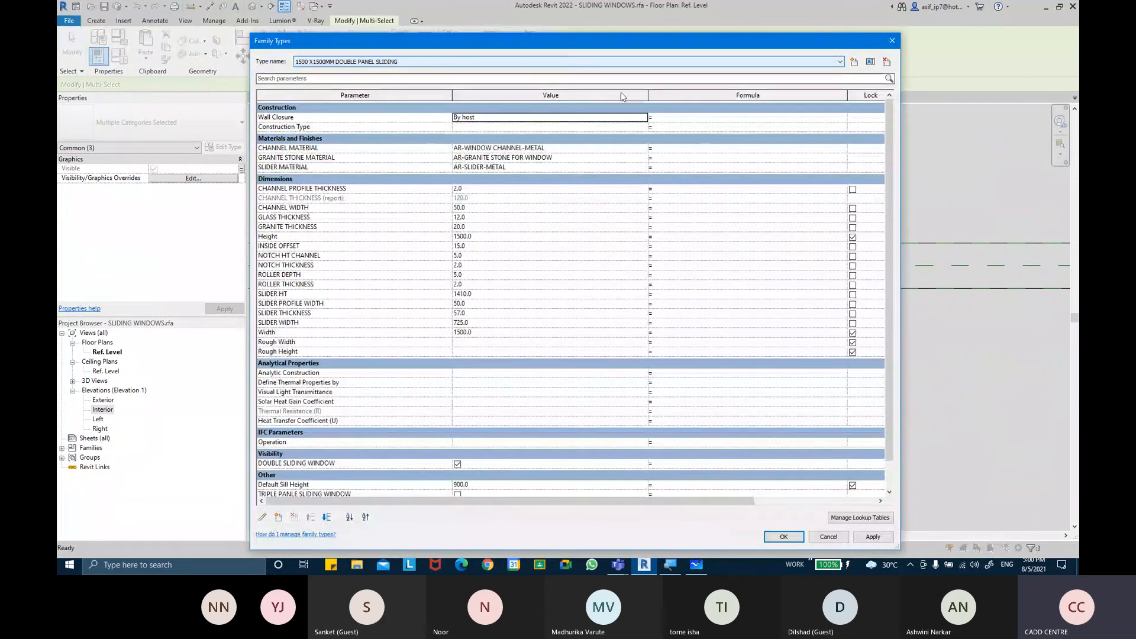
left_click(893, 41)
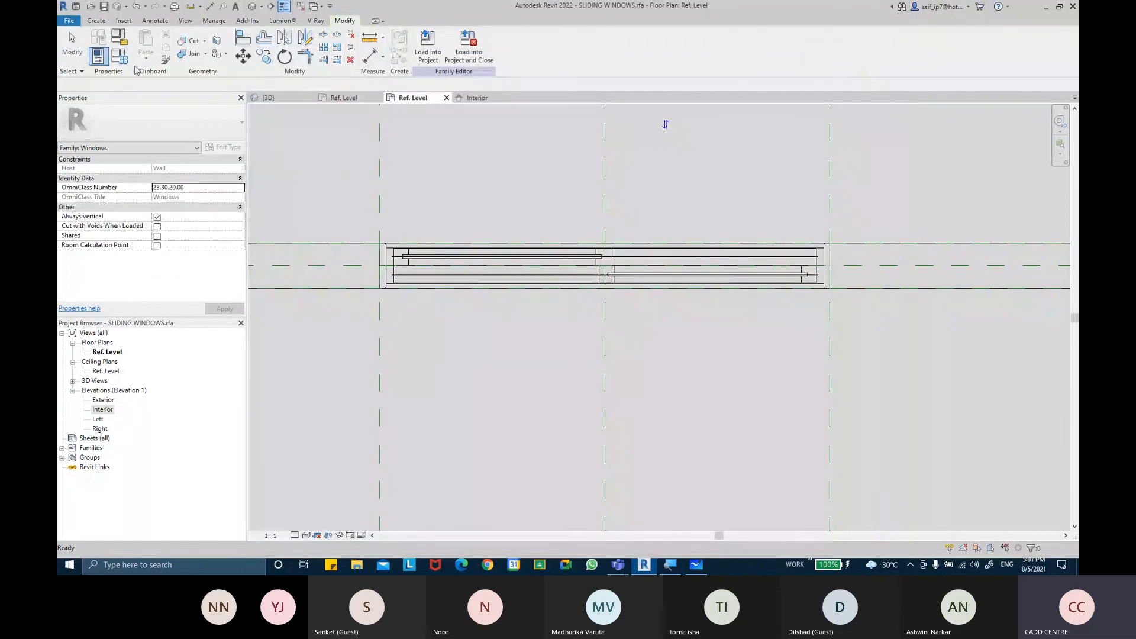
Switch the family type to 2100 X 1500MM TRIPLE PANEL SLIDING in Family Types
left_click(120, 57)
left_click(344, 61)
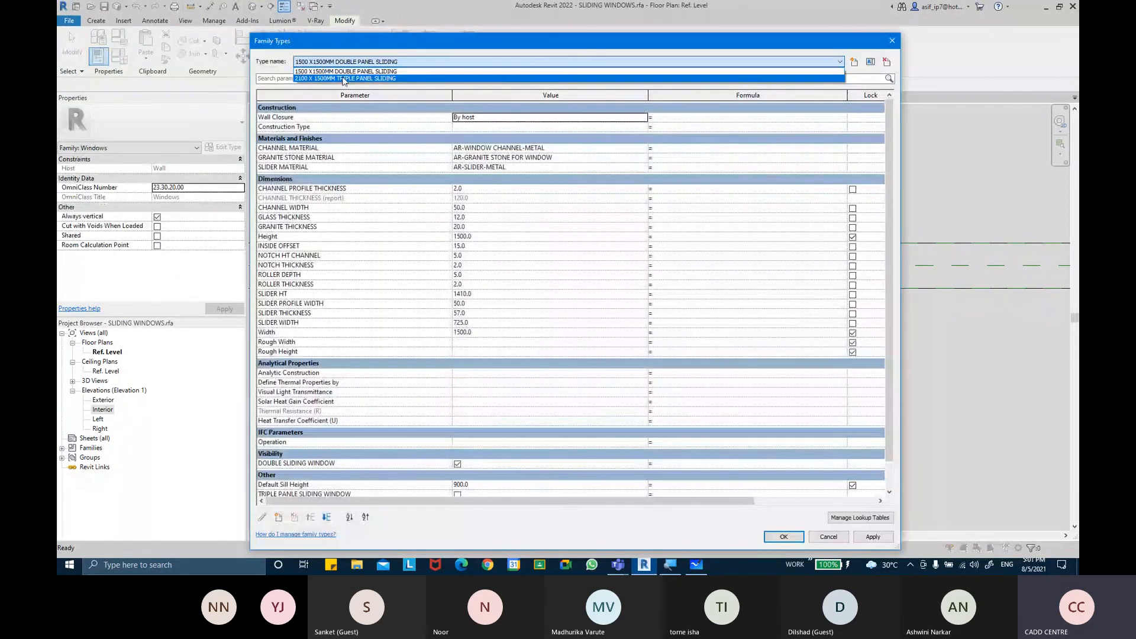
left_click(343, 79)
left_click(792, 538)
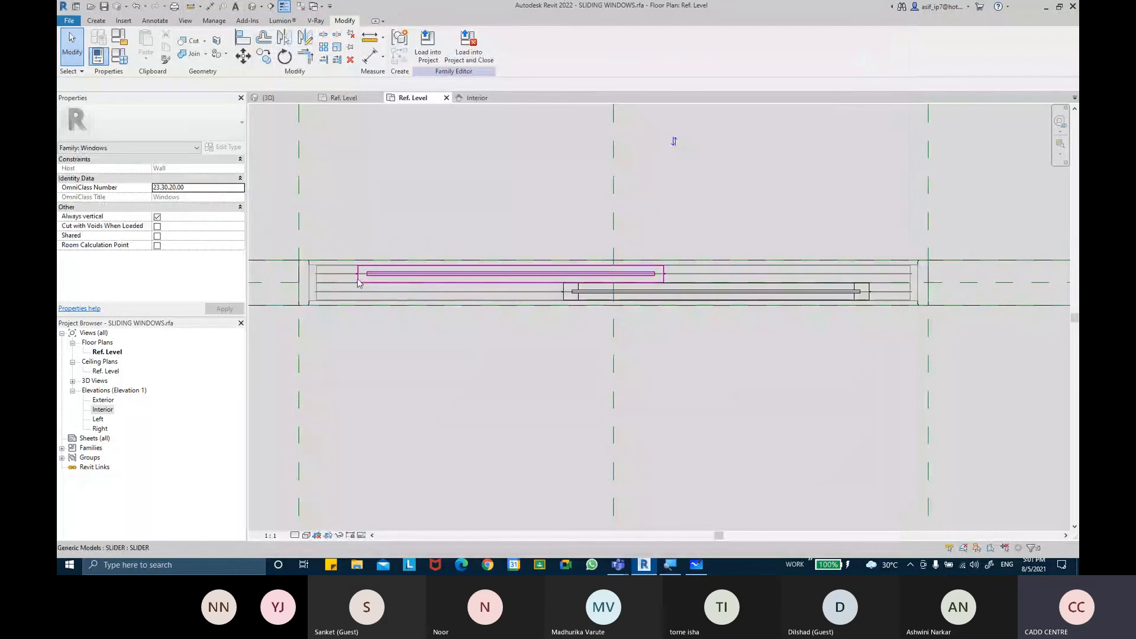
Select the sliders in the triple-panel plan and hide them temporarily
left_click(366, 281)
left_click(647, 300, "ctrl")
middle_click_drag(929, 322, 677, 350)
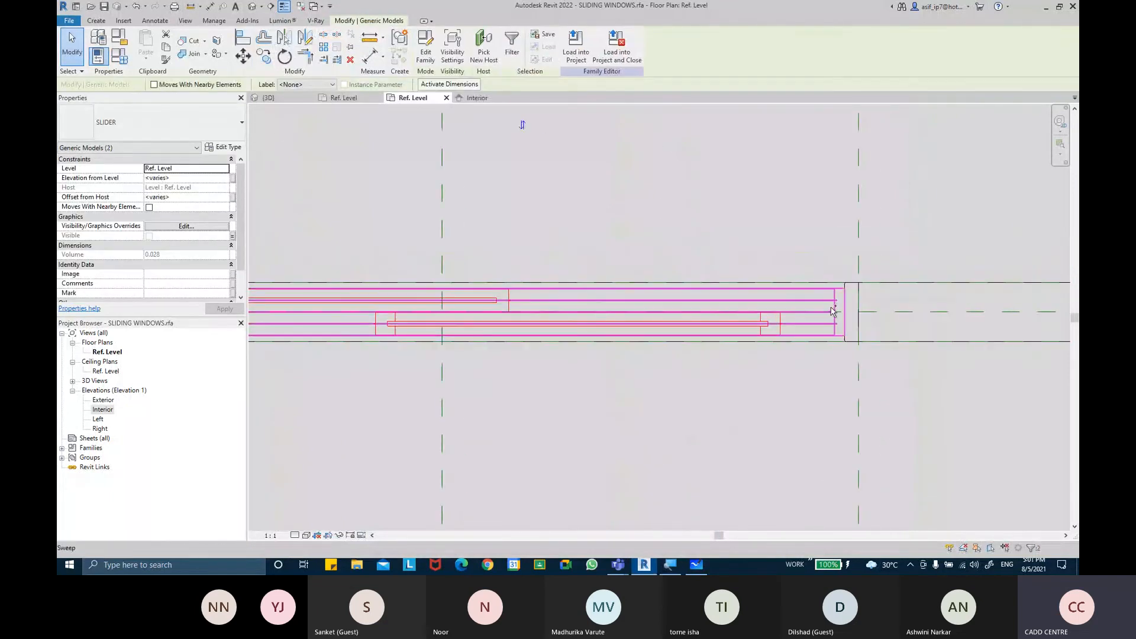
left_click(831, 312, "ctrl")
left_click(340, 535)
left_click(379, 508)
scroll(407, 430, "down", 2)
middle_click_drag(406, 430, 612, 392)
scroll(612, 391, "down", 1)
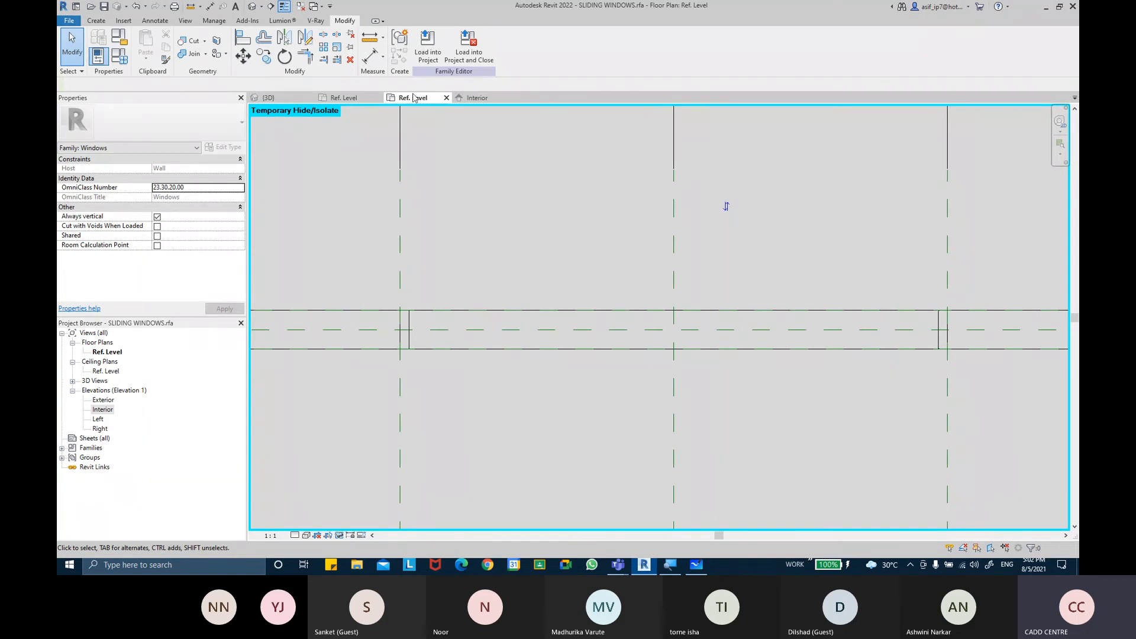
Place an aligned dimension between the two outer reference planes, then select and delete that dimension
left_click(369, 56)
left_click(400, 215)
left_click(947, 213)
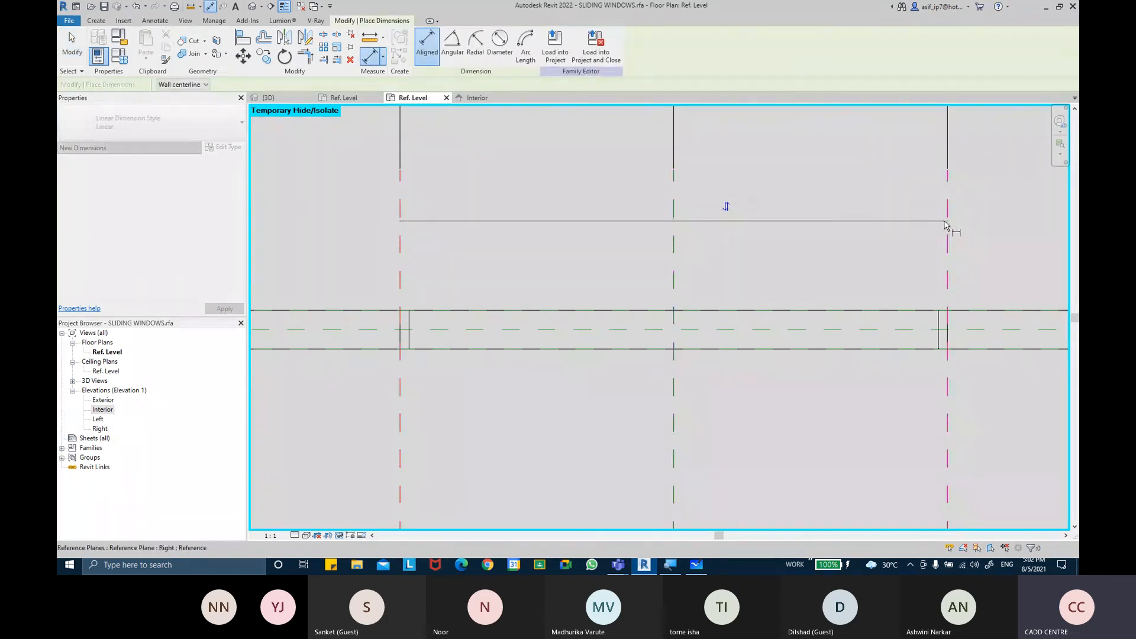
scroll(695, 248, "up", 5)
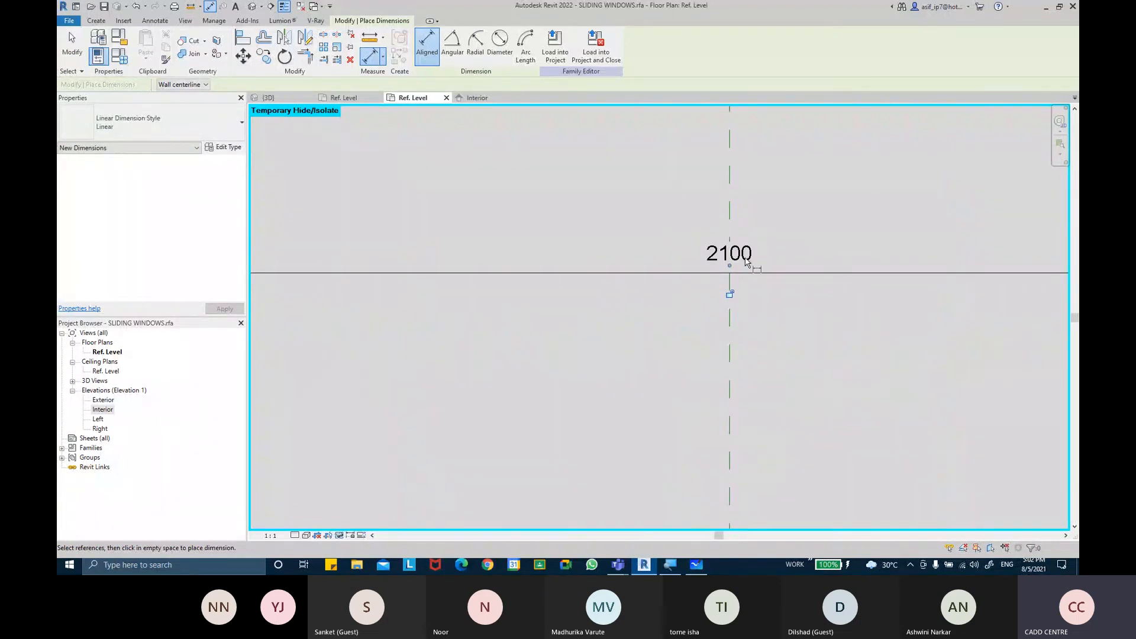
key("Escape")
key("Escape")
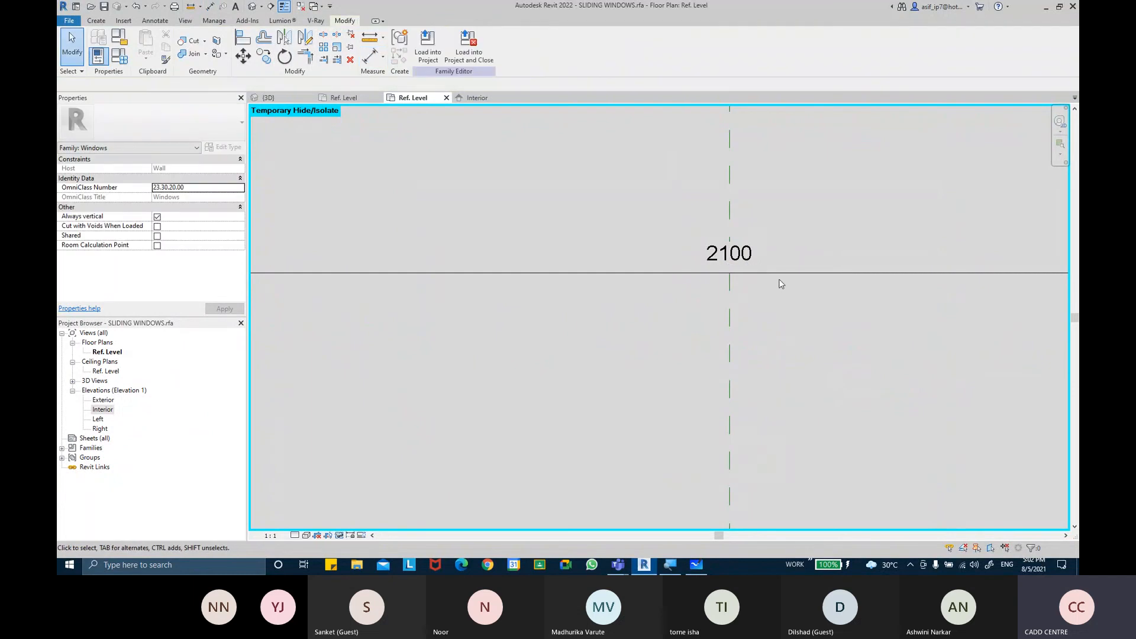
scroll(779, 278, "down", 1)
left_click(779, 276)
key("Delete")
scroll(775, 289, "down", 5)
middle_click_drag(796, 296, 749, 251)
scroll(565, 369, "down", 2)
mouse_move(579, 361)
middle_mouse_down()
mouse_move(597, 344)
mouse_move(588, 341)
middle_mouse_up()
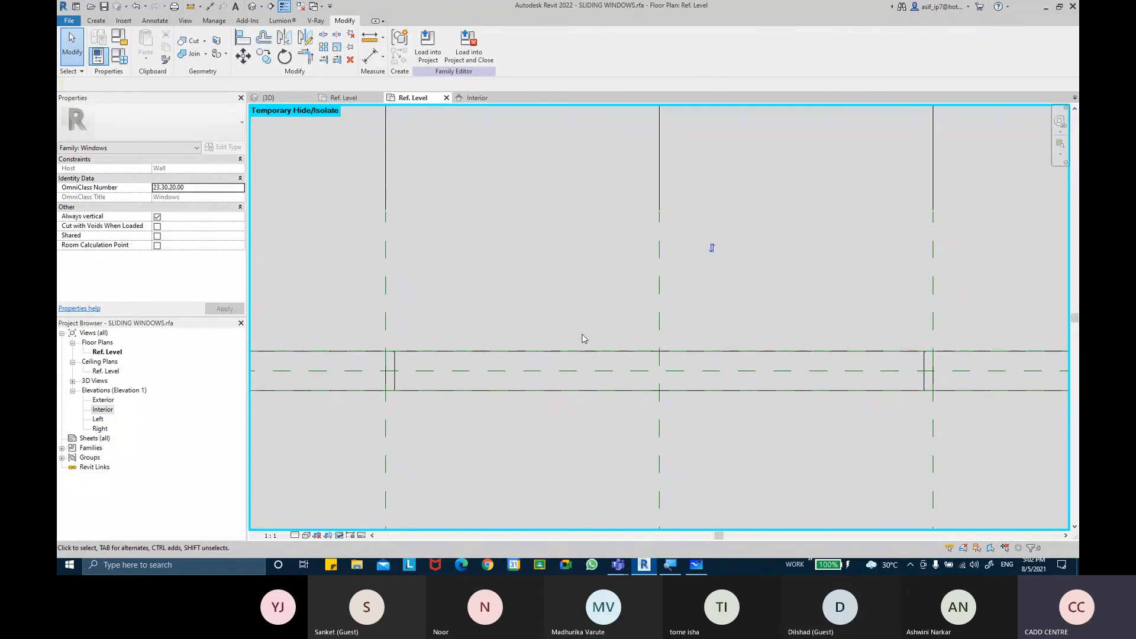
Switch to Microsoft Teams and stop presenting the screen
mouse_move(618, 564)
left_click(596, 520)
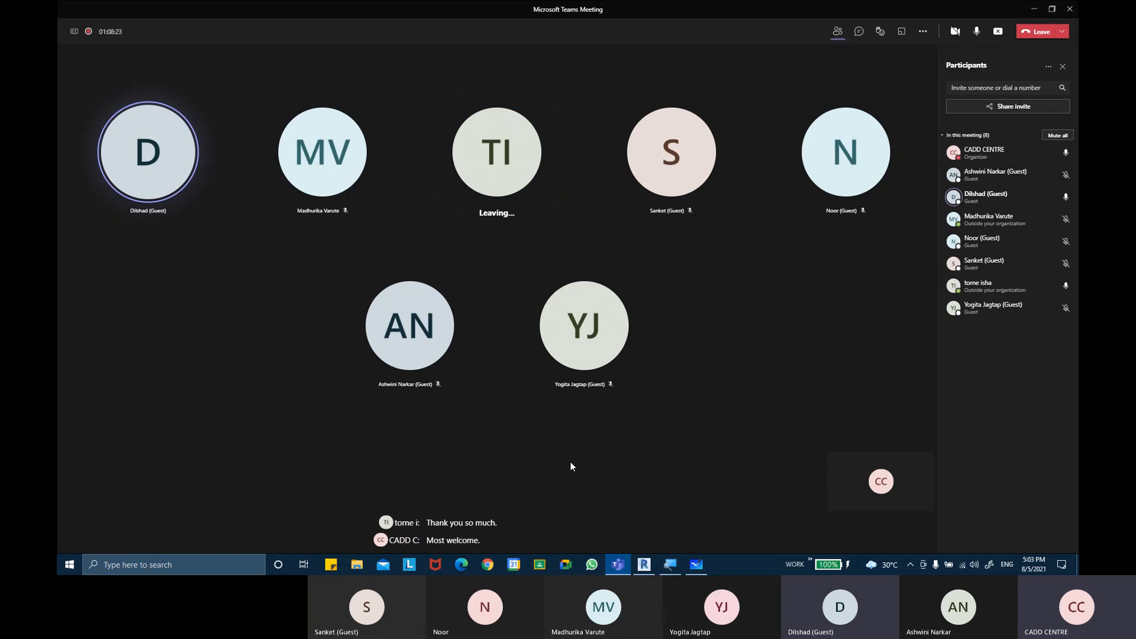
left_click(1001, 33)
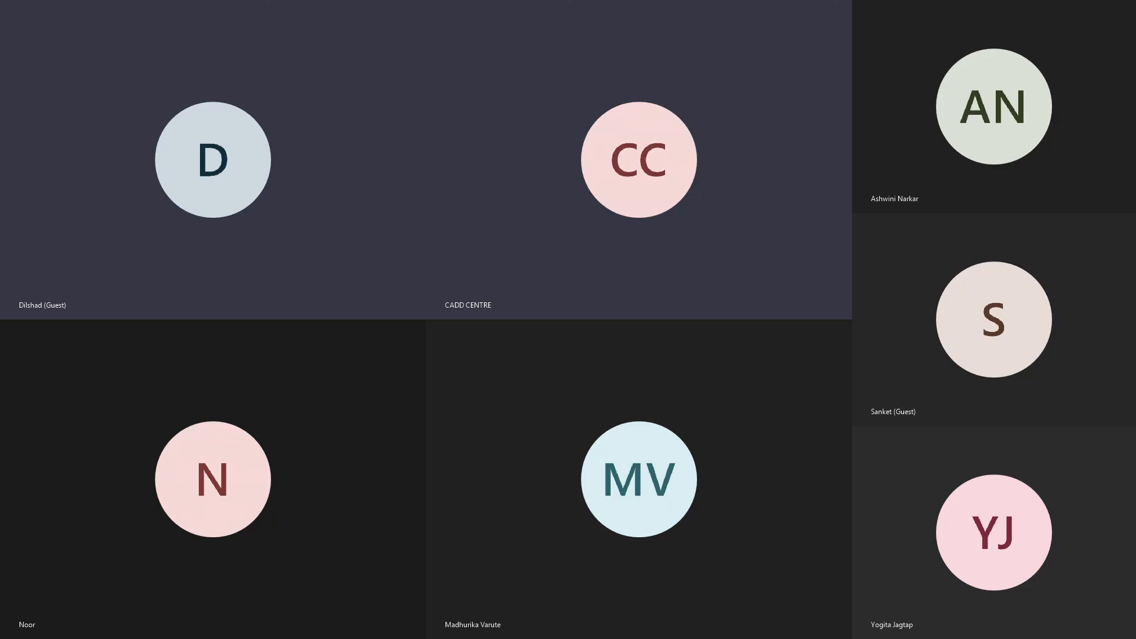